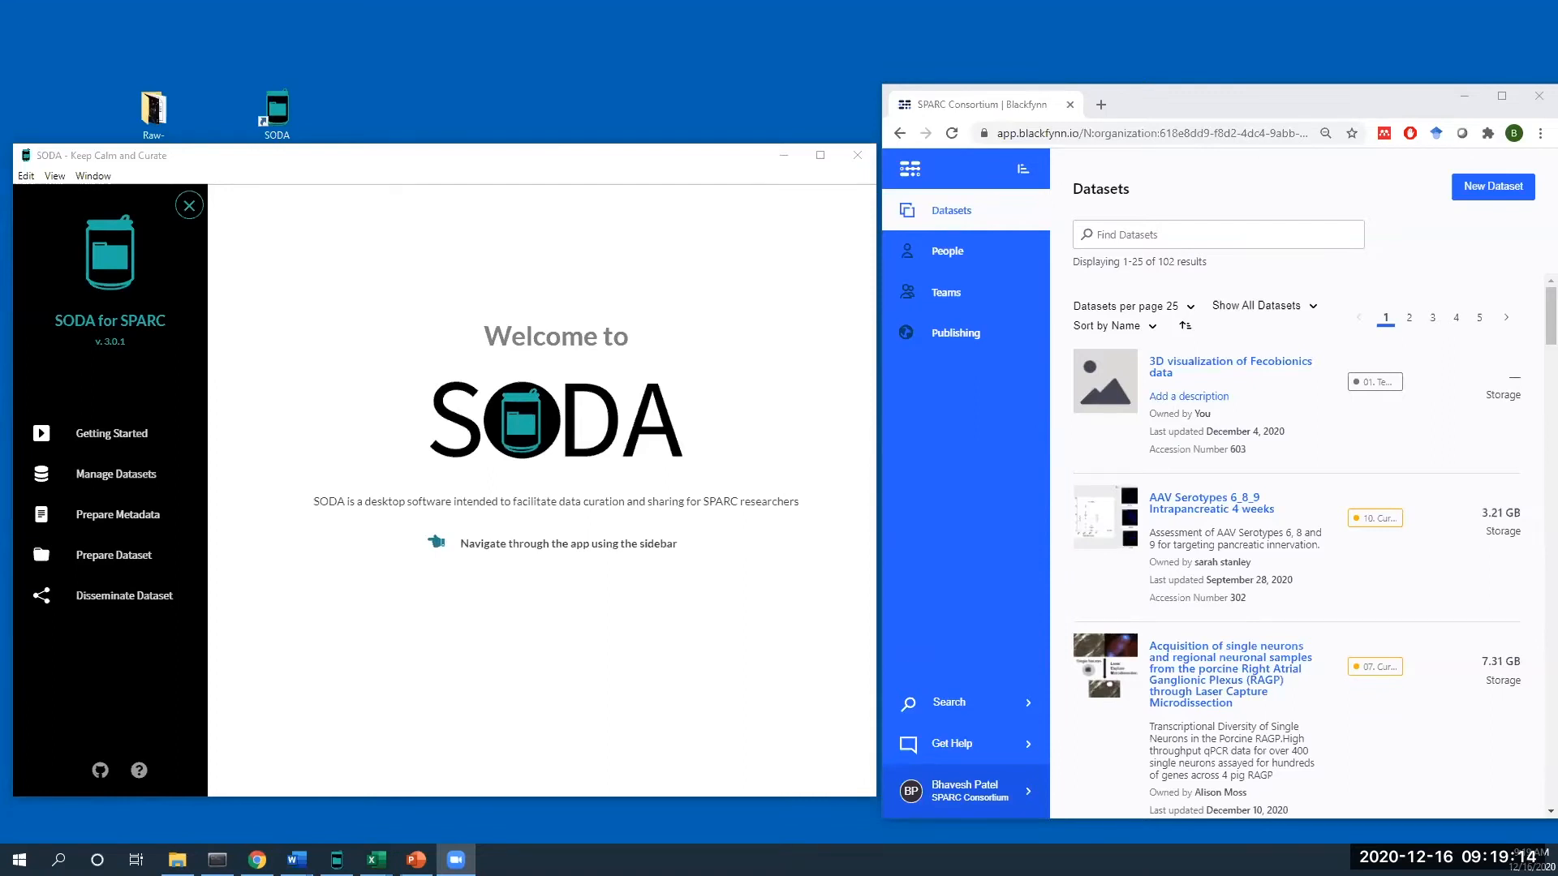
- View SODA's Getting Started section and its user interface overview video, then collapse that entry
left_click(349, 166)
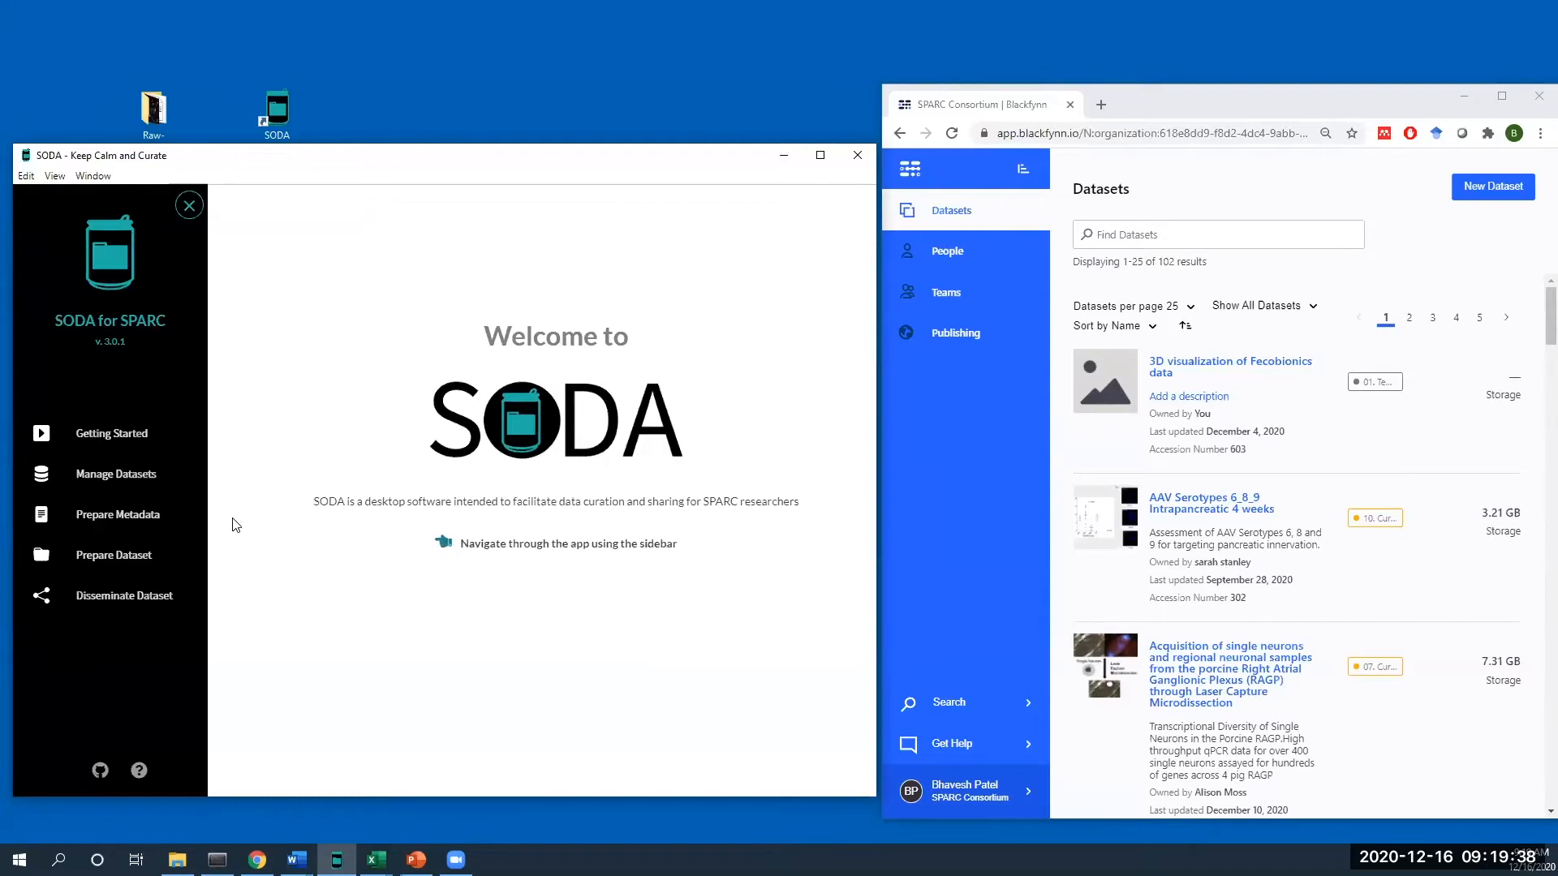
left_click(112, 439)
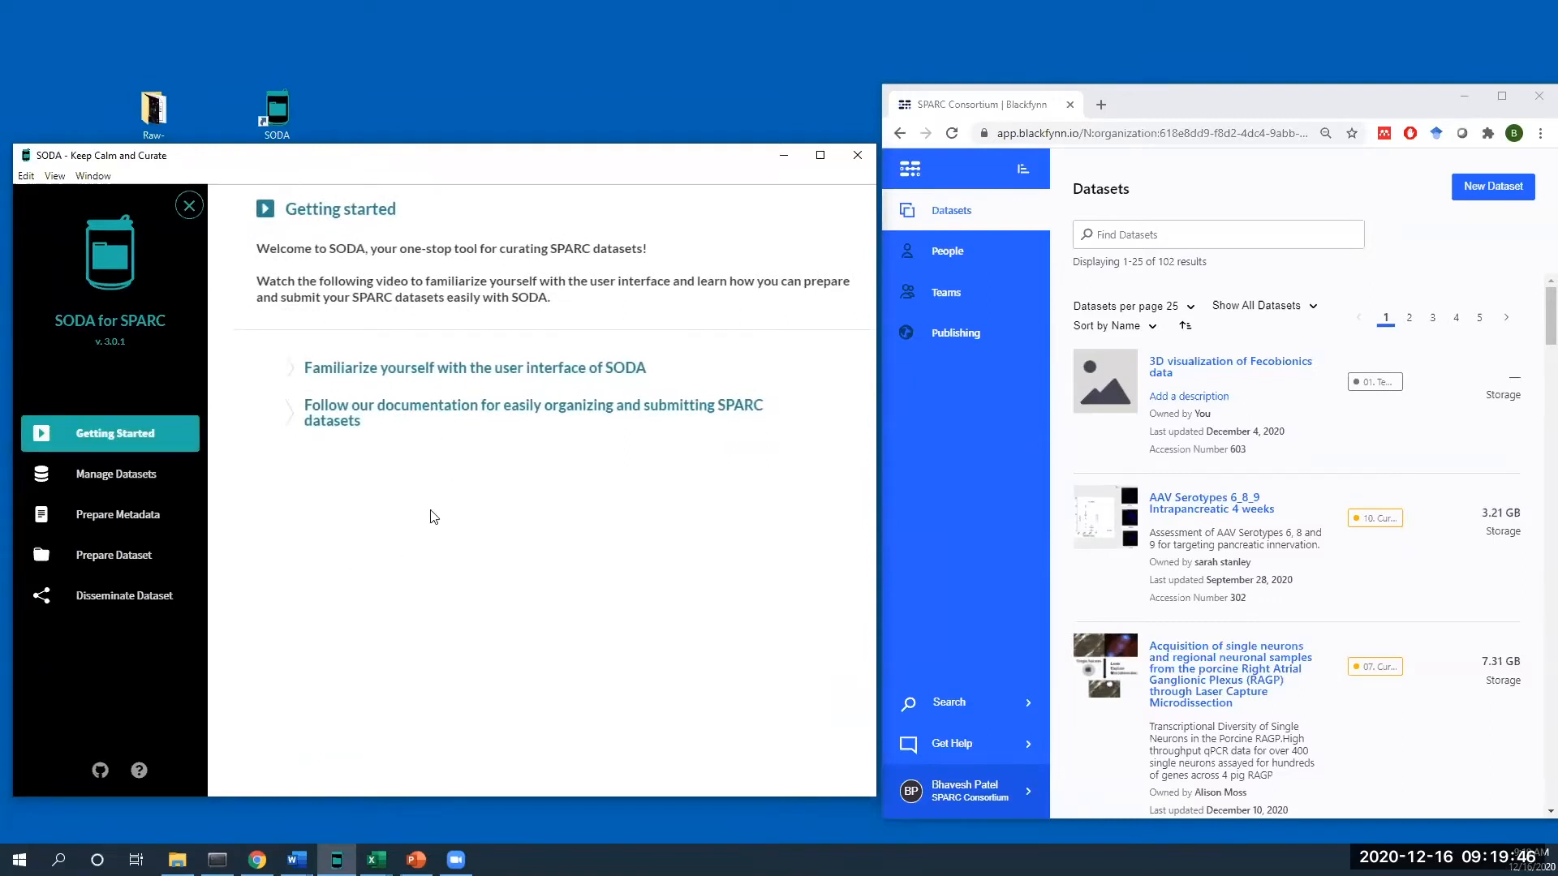
left_click(410, 367)
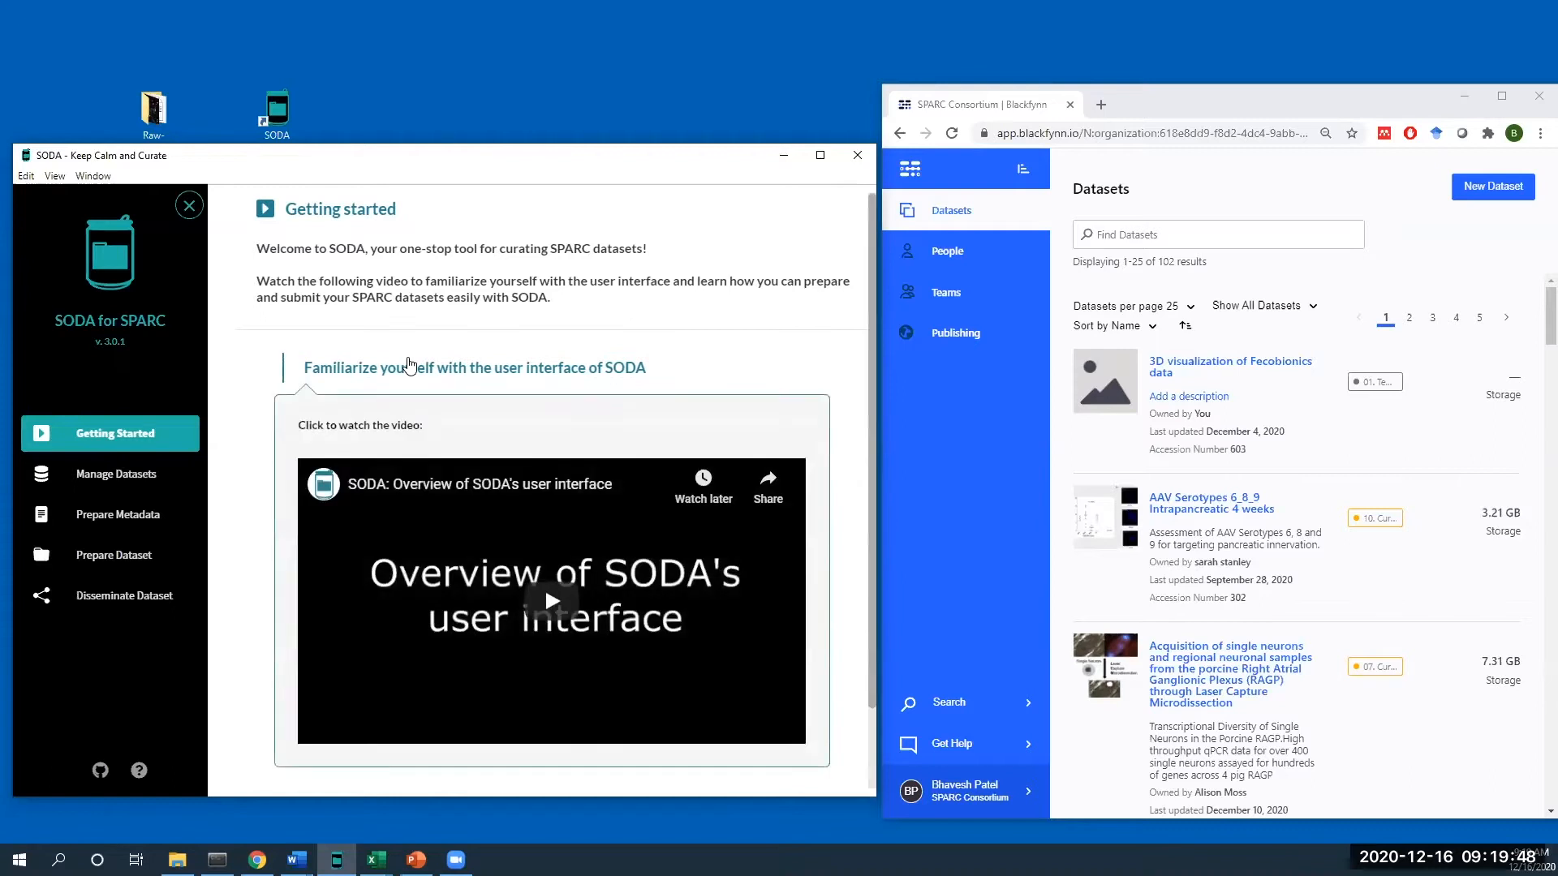
scroll(498, 412, "down", 1)
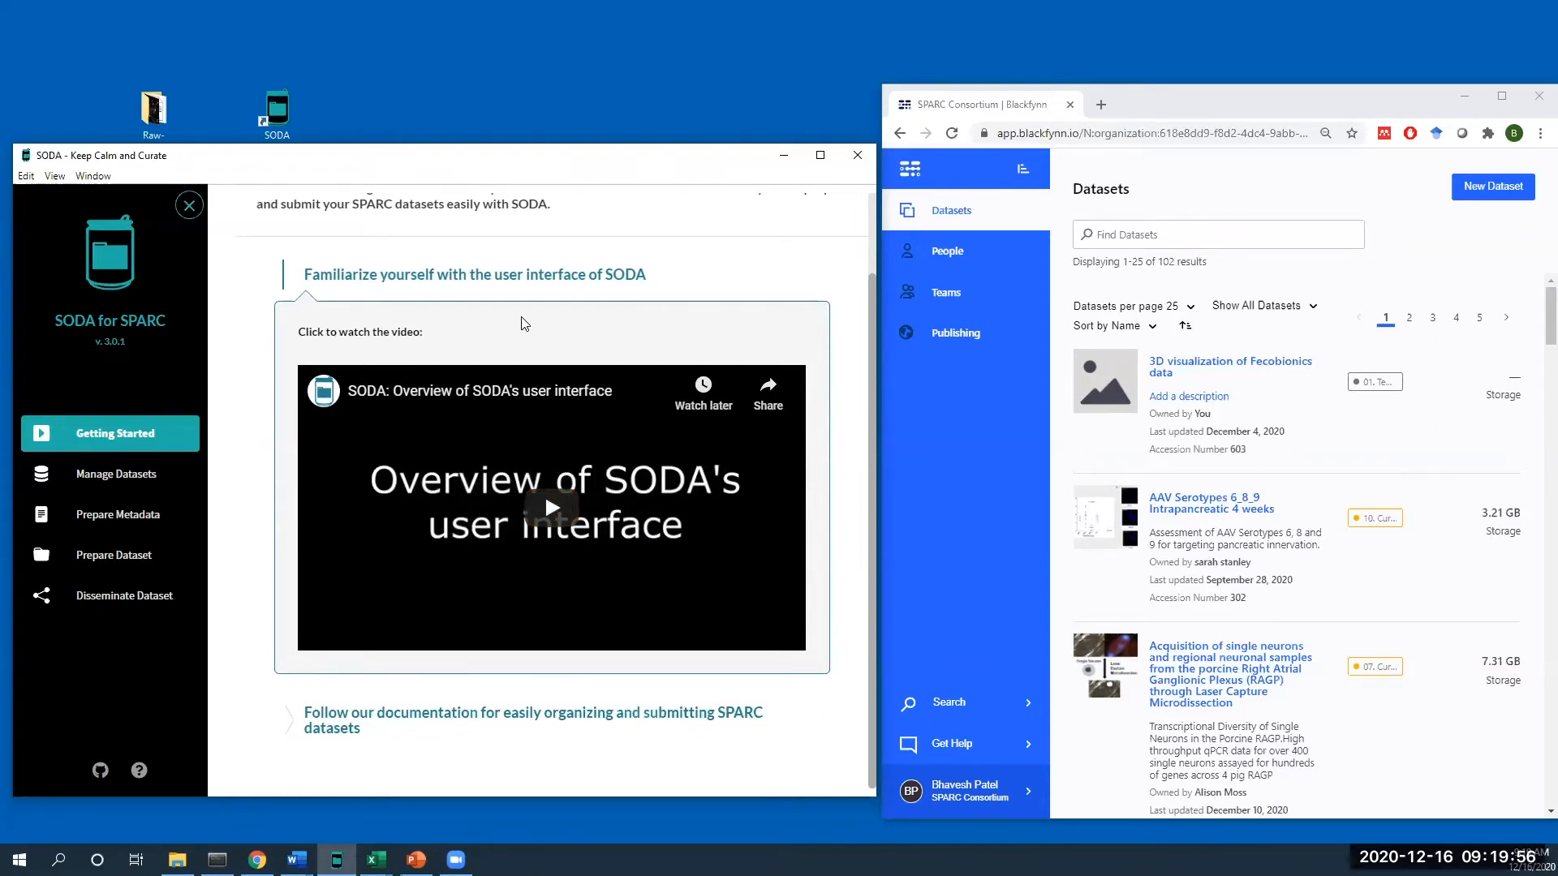
left_click(505, 275)
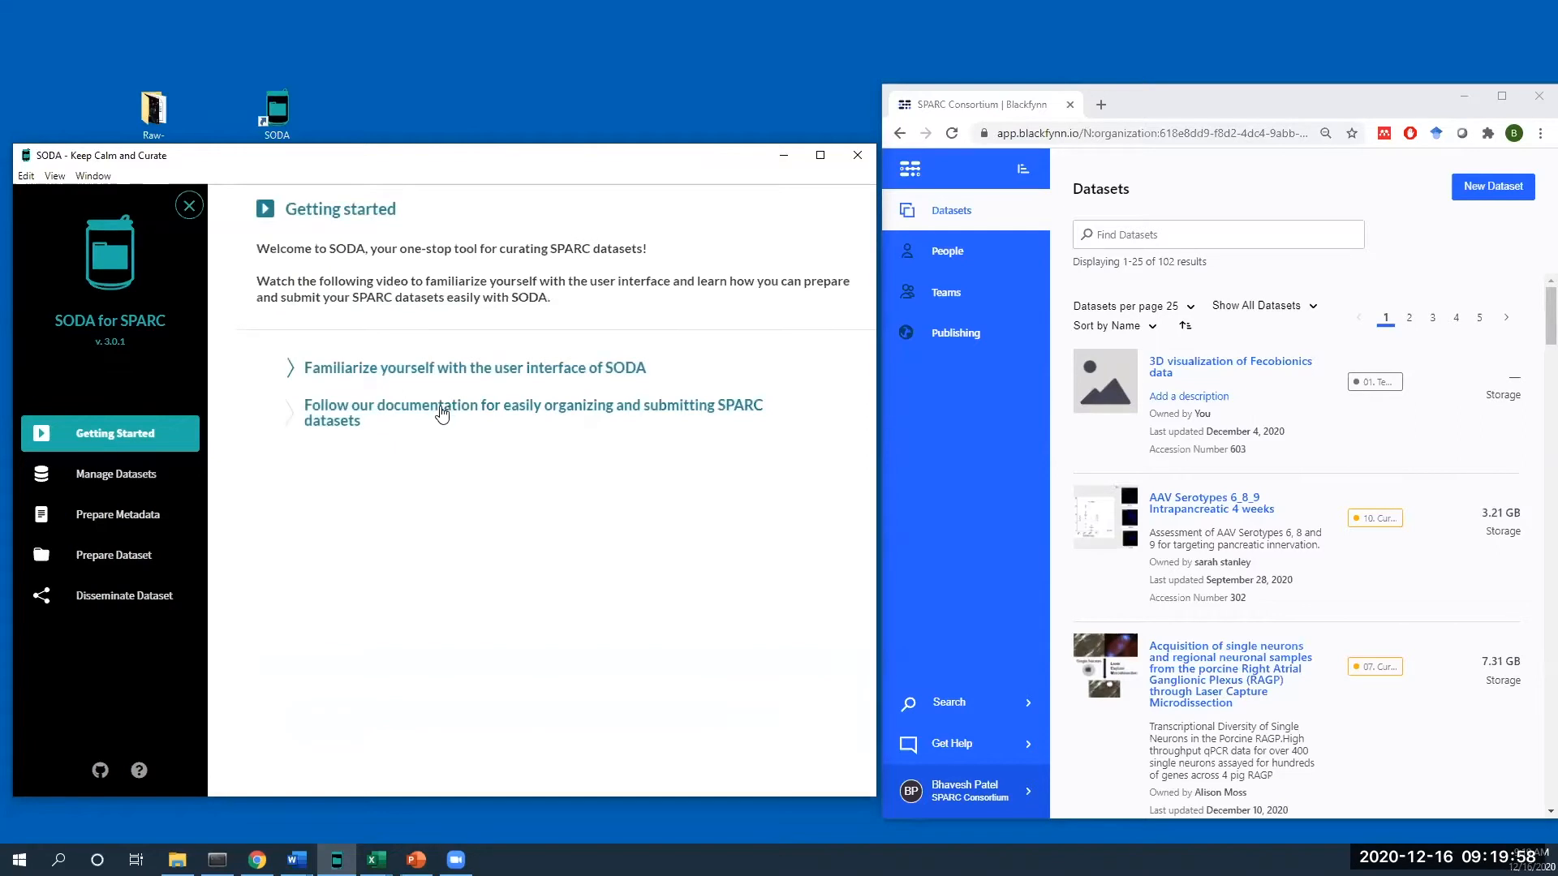
- Open the online instructions for organizing and submitting SPARC datasets and examine the checklist sections
left_click(442, 414)
left_click(425, 480)
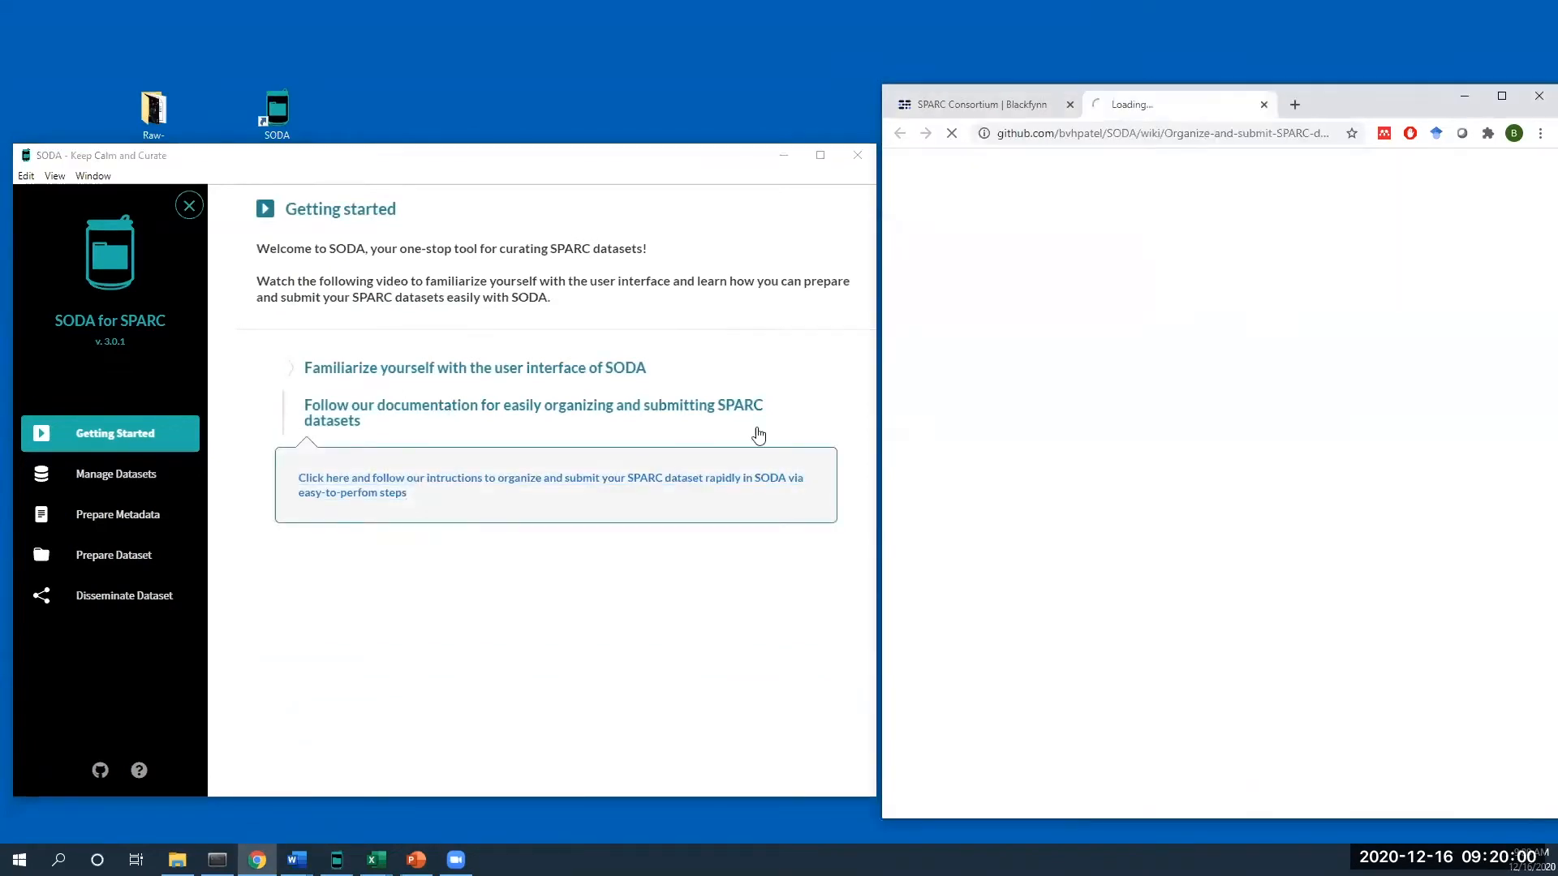
scroll(1227, 349, "down", 2)
scroll(1228, 349, "down", 5)
scroll(1222, 406, "down", 2)
scroll(1218, 411, "up", 5)
scroll(1217, 416, "down", 2)
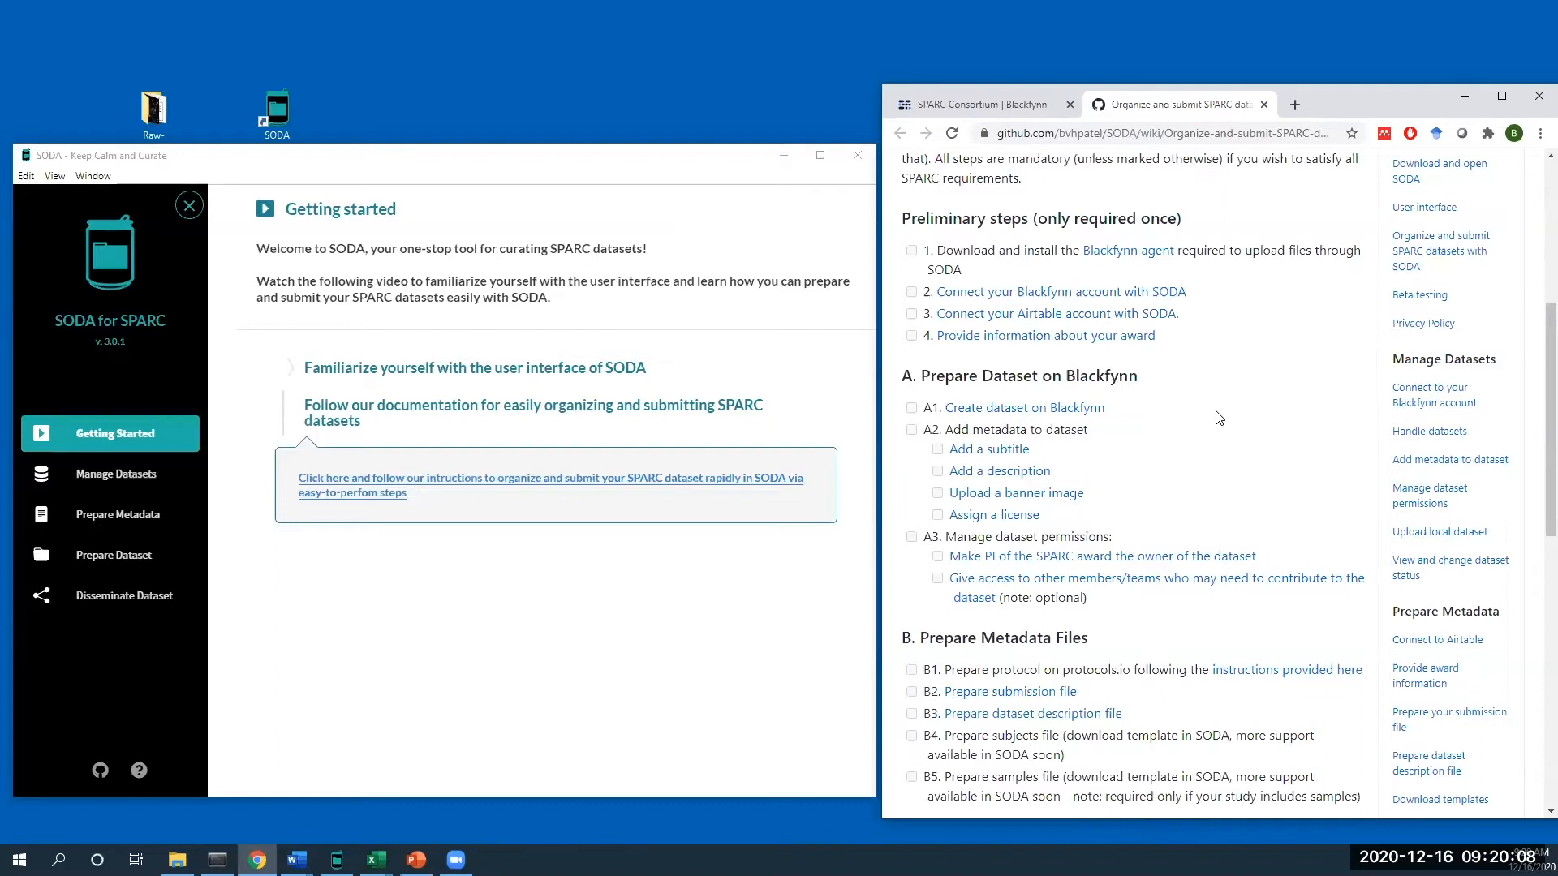
scroll(1219, 419, "up", 3)
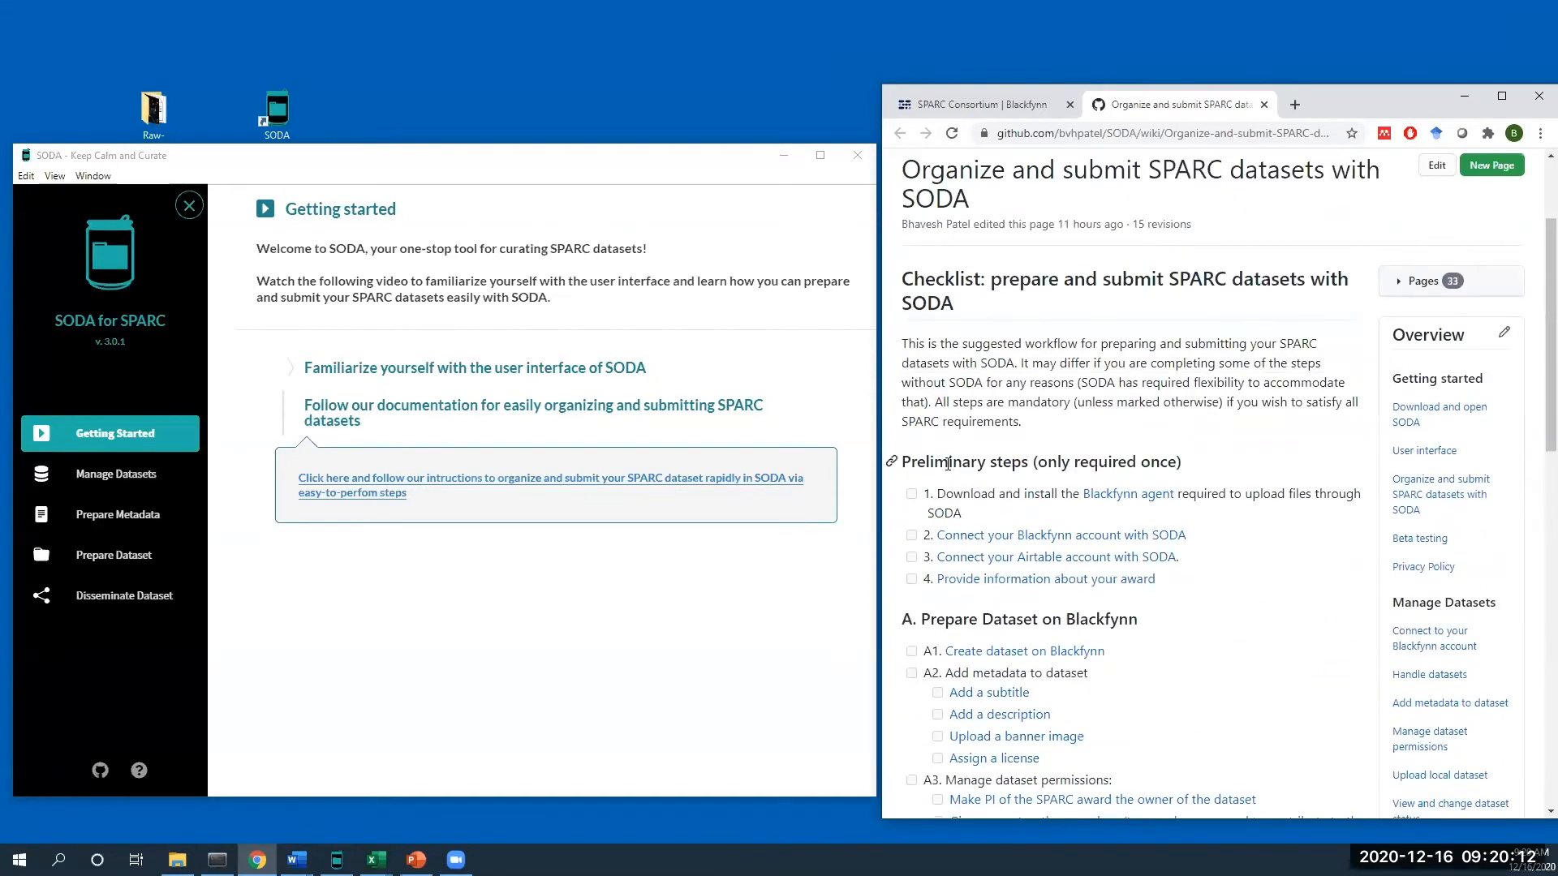
scroll(947, 464, "down", 1)
scroll(966, 438, "down", 5)
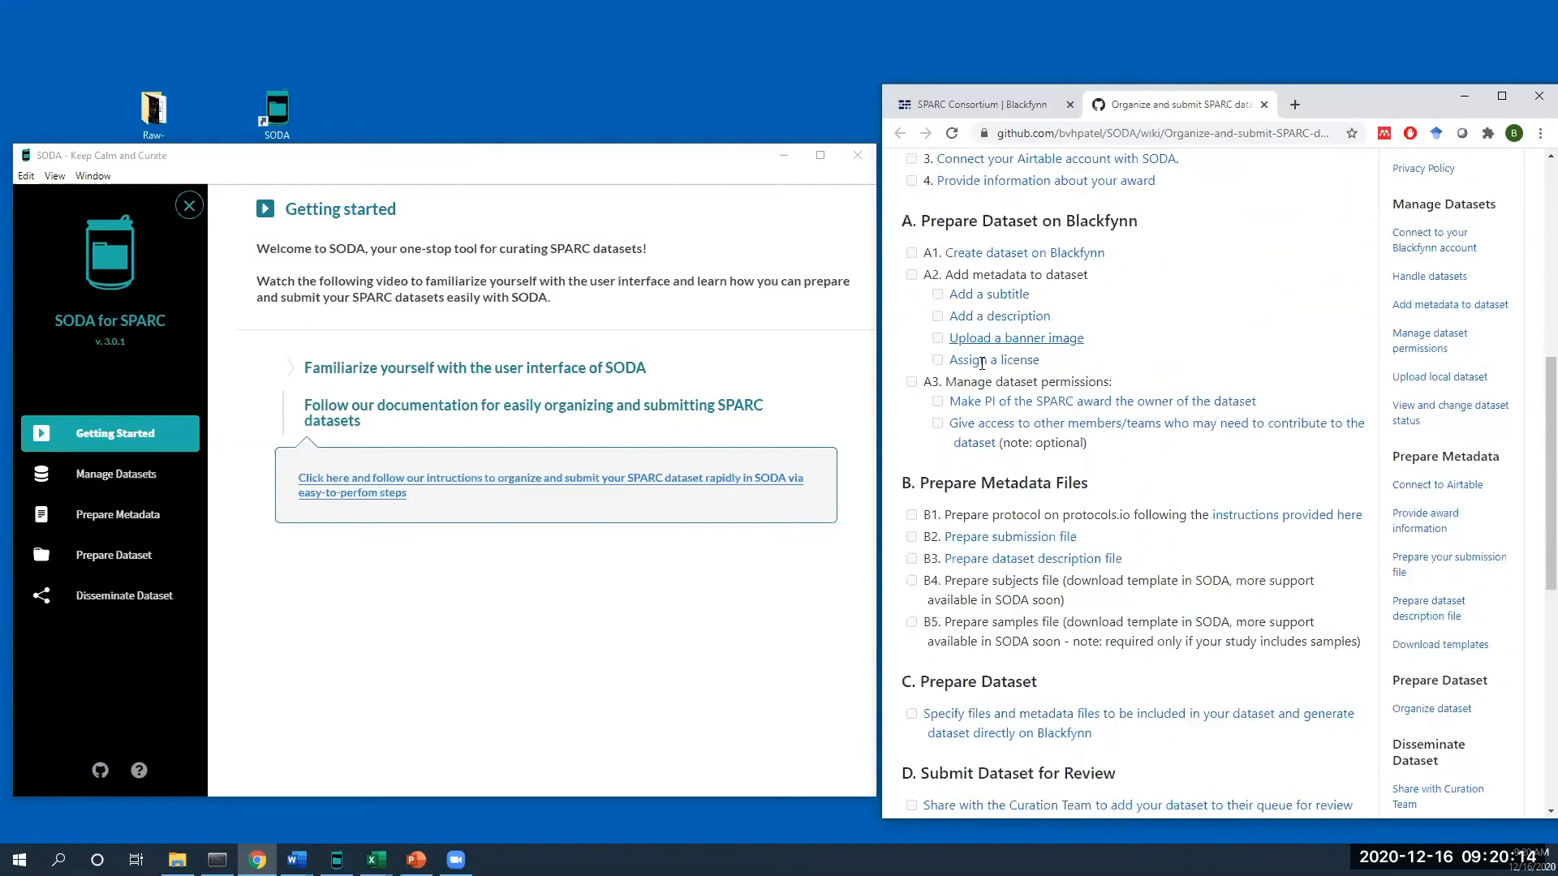
scroll(992, 380, "up", 4)
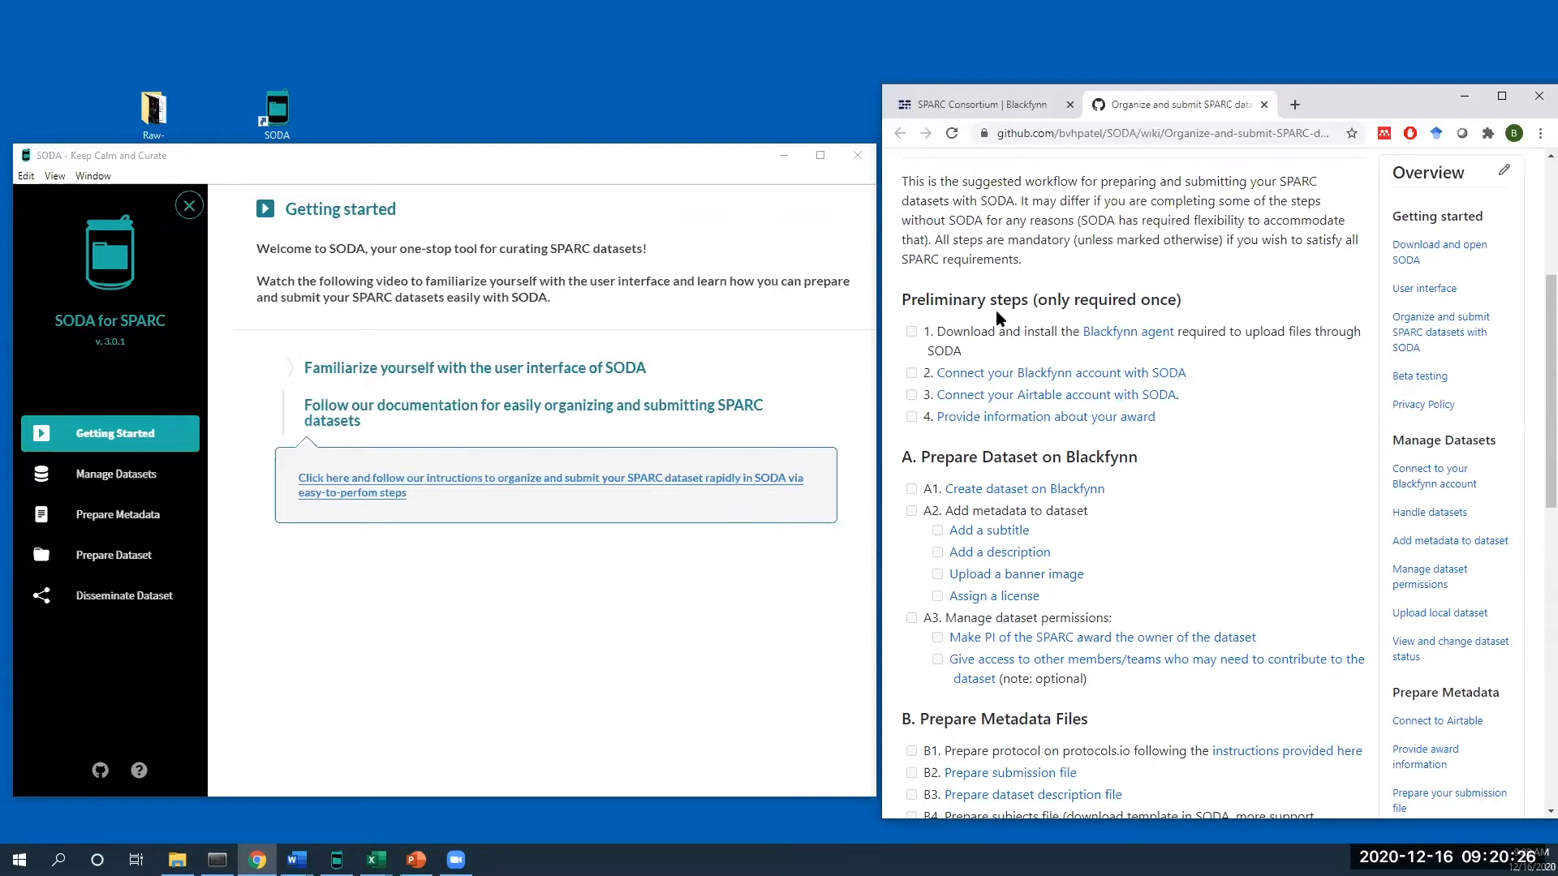
scroll(1045, 637, "down", 1)
scroll(1046, 636, "down", 3)
scroll(1047, 629, "up", 4)
scroll(1128, 406, "up", 1)
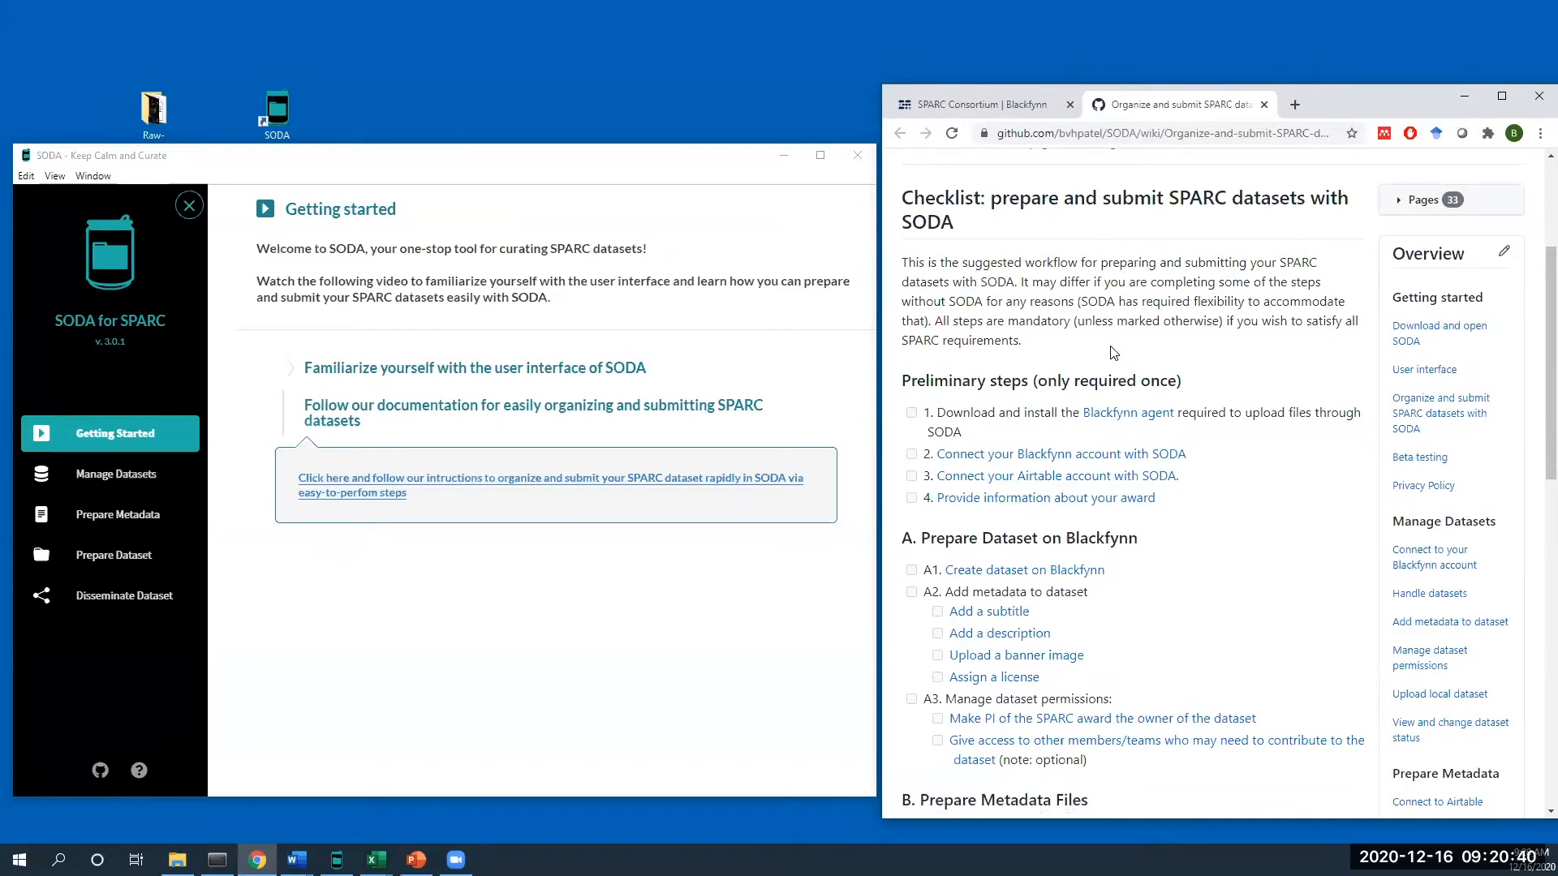
- Examine the checklist's preliminary steps and open the guide on connecting a Blackfynn account with SODA
left_click_drag(917, 380, 1187, 382)
left_click(1204, 390)
scroll(1204, 390, "down", 1)
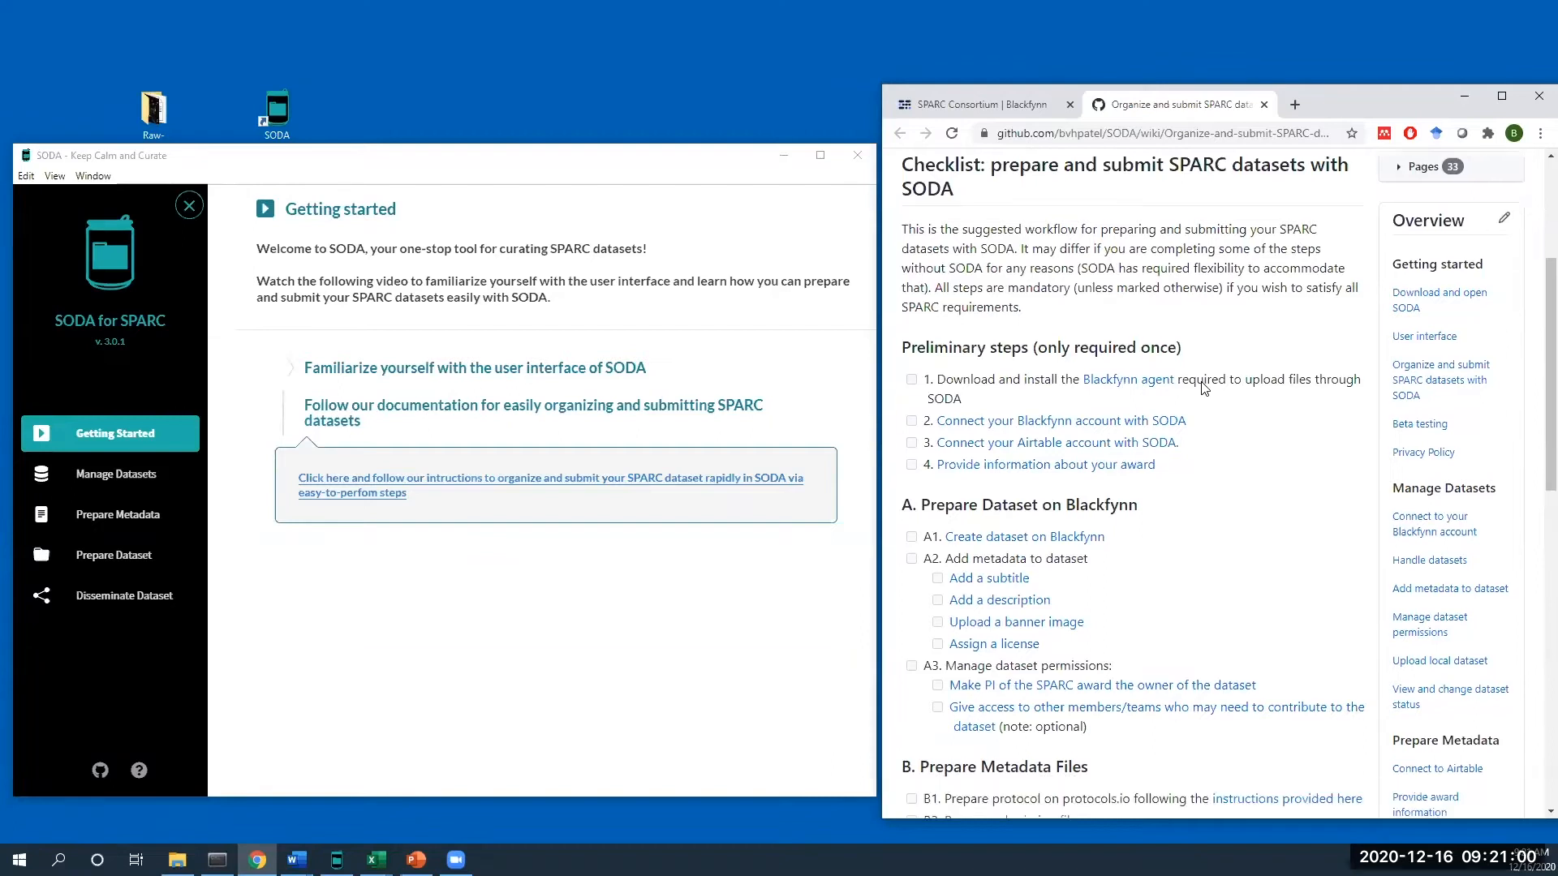
scroll(1204, 391, "down", 2)
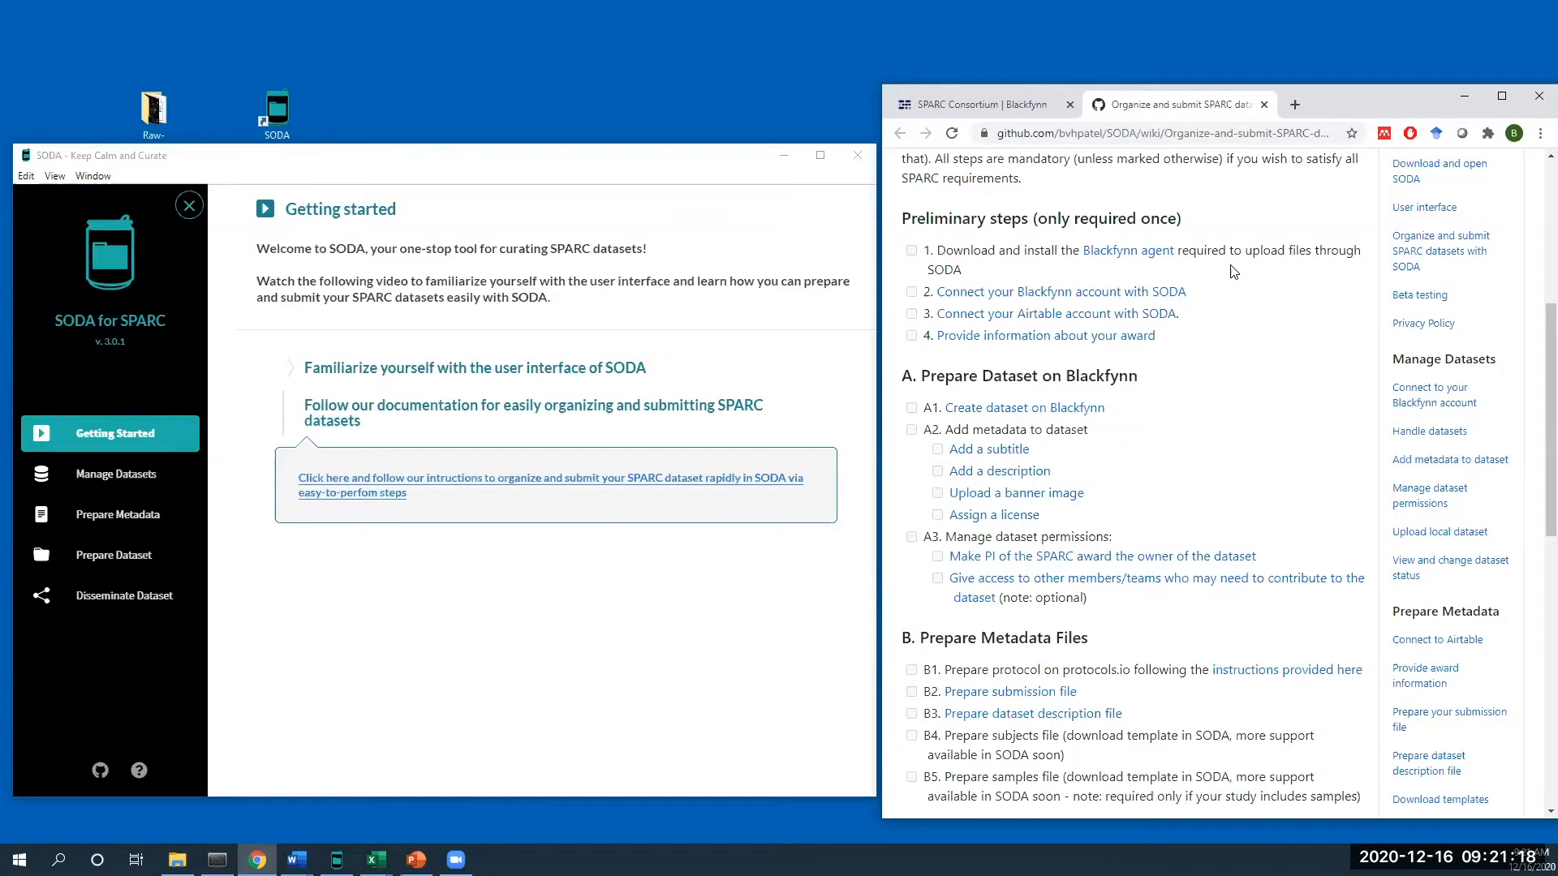
left_click(1085, 294)
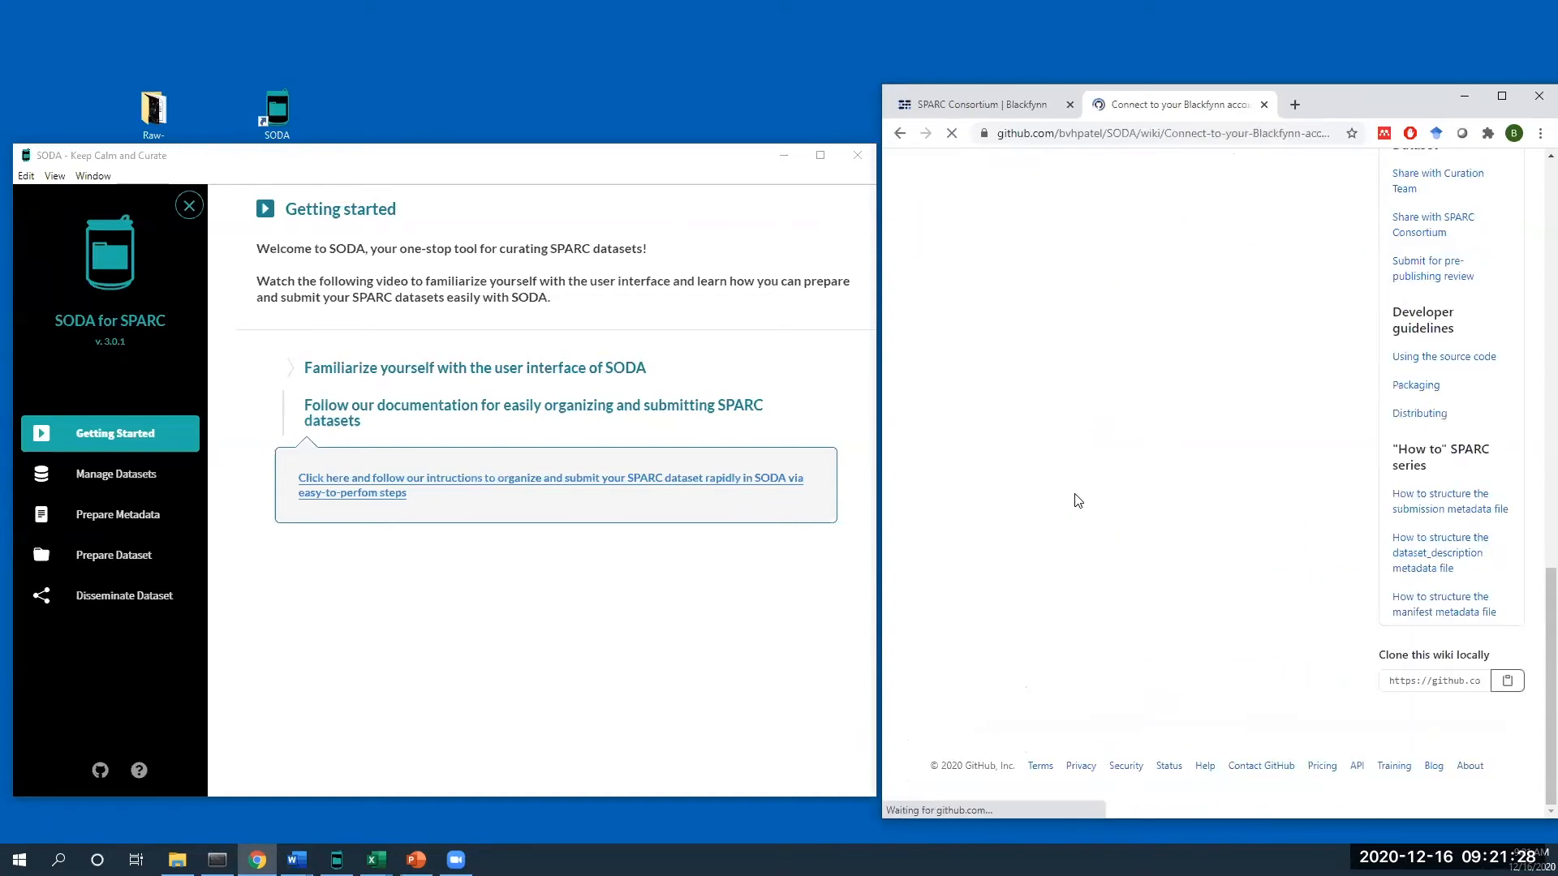
scroll(1071, 495, "up", 10)
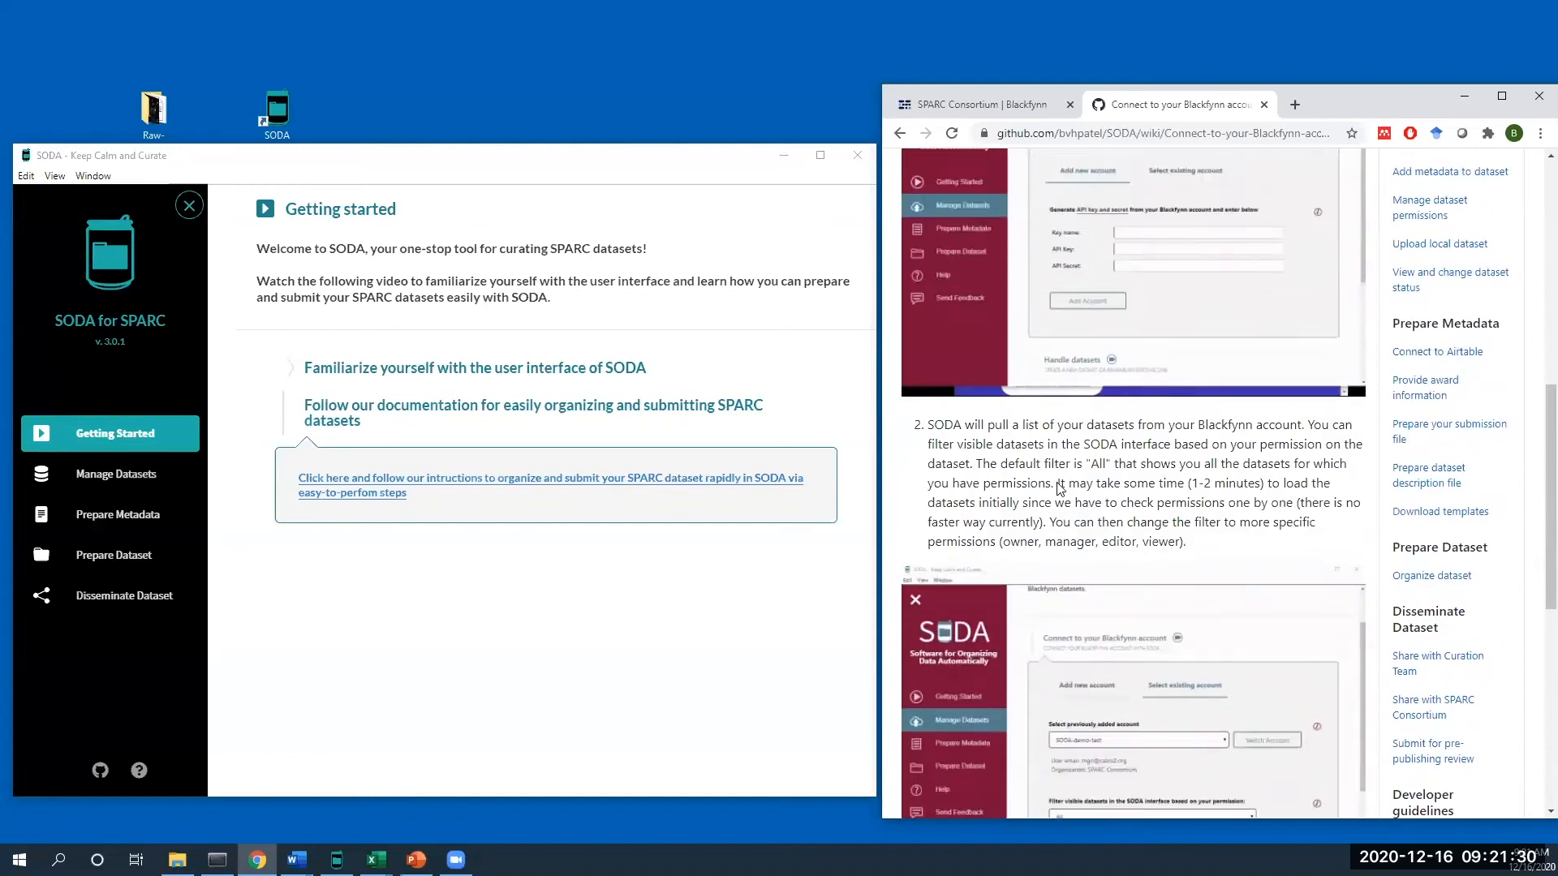
scroll(1057, 486, "up", 10)
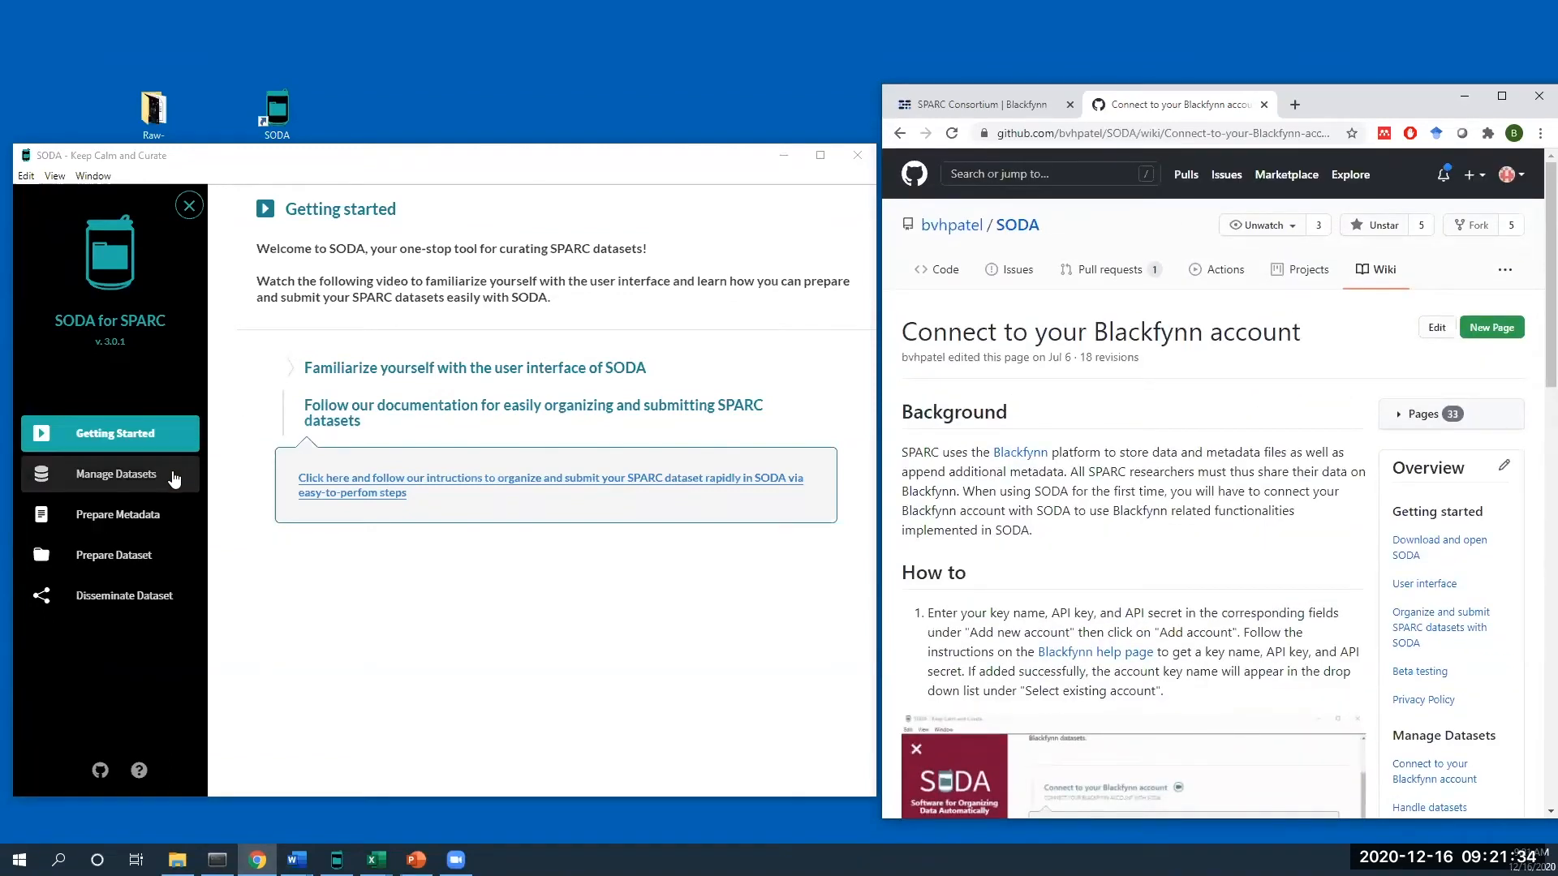
- View the Blackfynn account connection options in Manage Datasets, covering both the new account form and the existing account selection
left_click(174, 478)
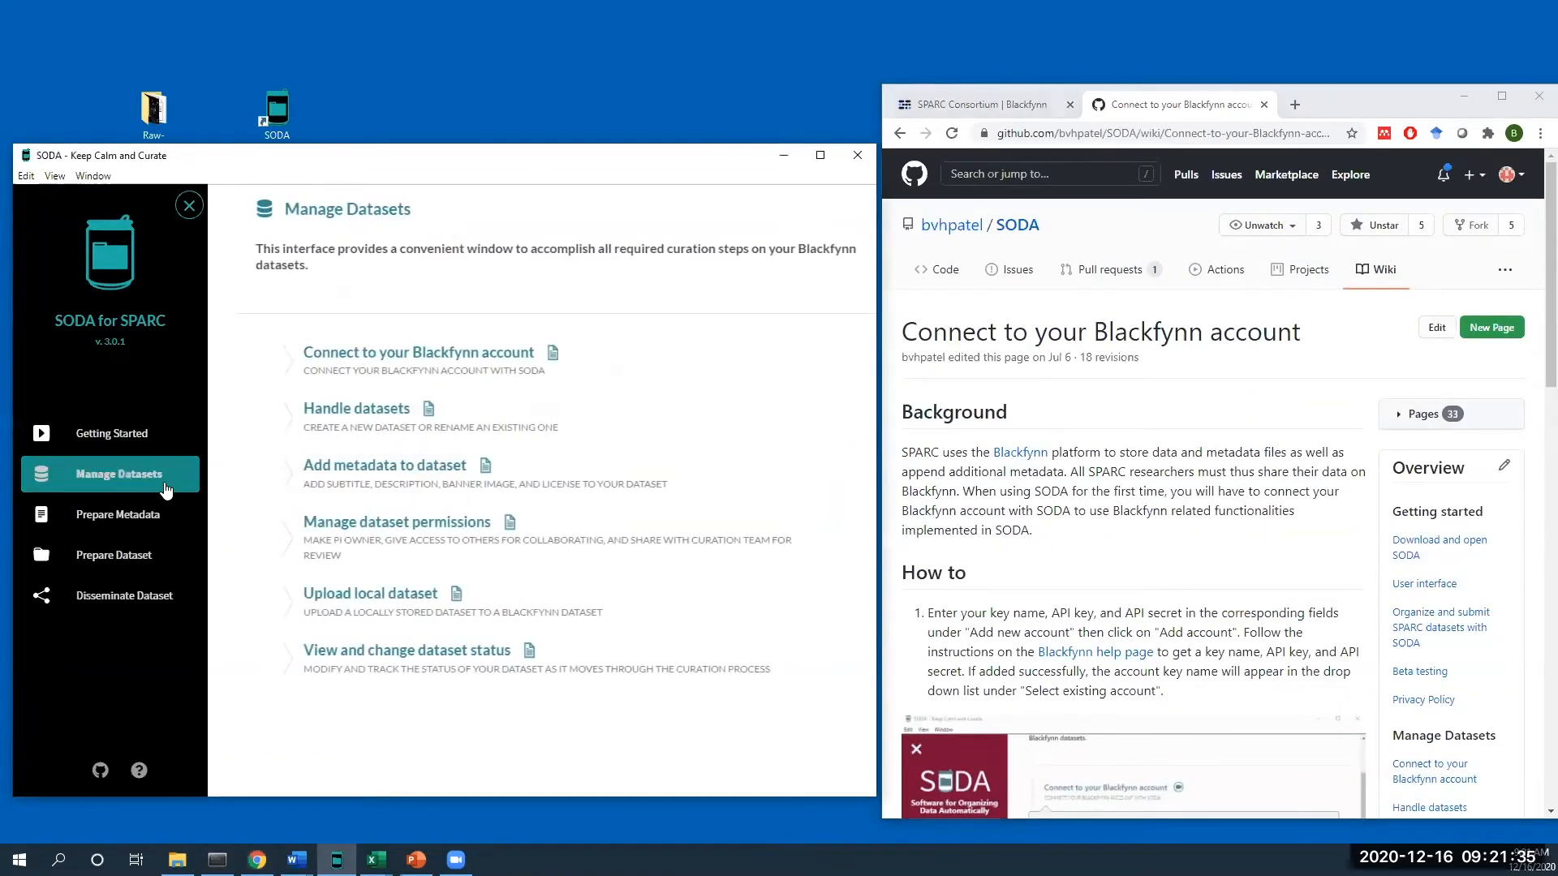
left_click(351, 365)
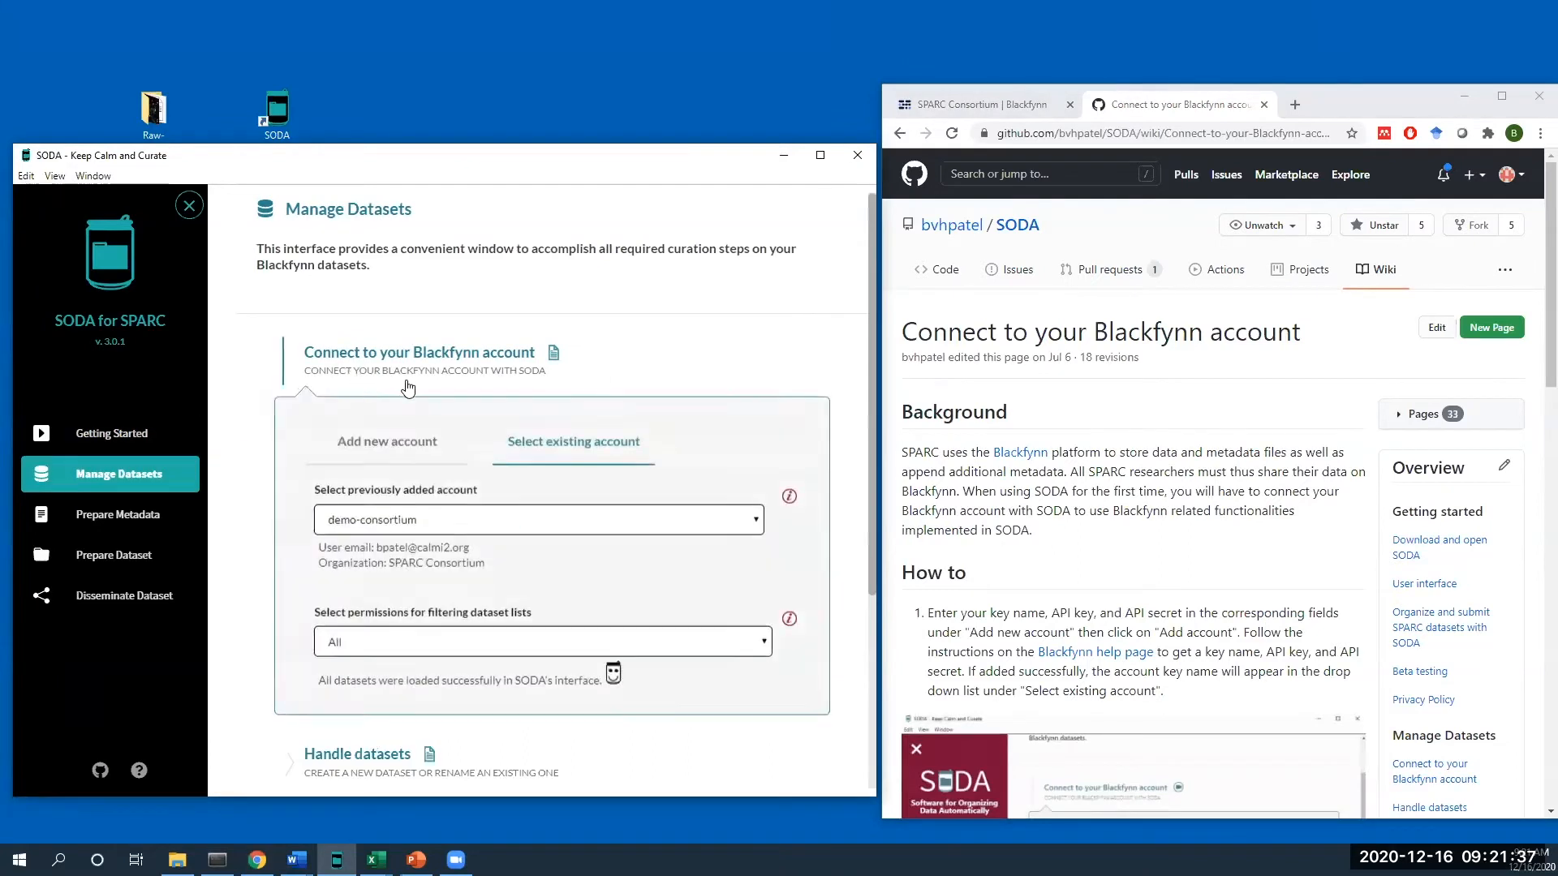
left_click(403, 458)
mouse_move(791, 497)
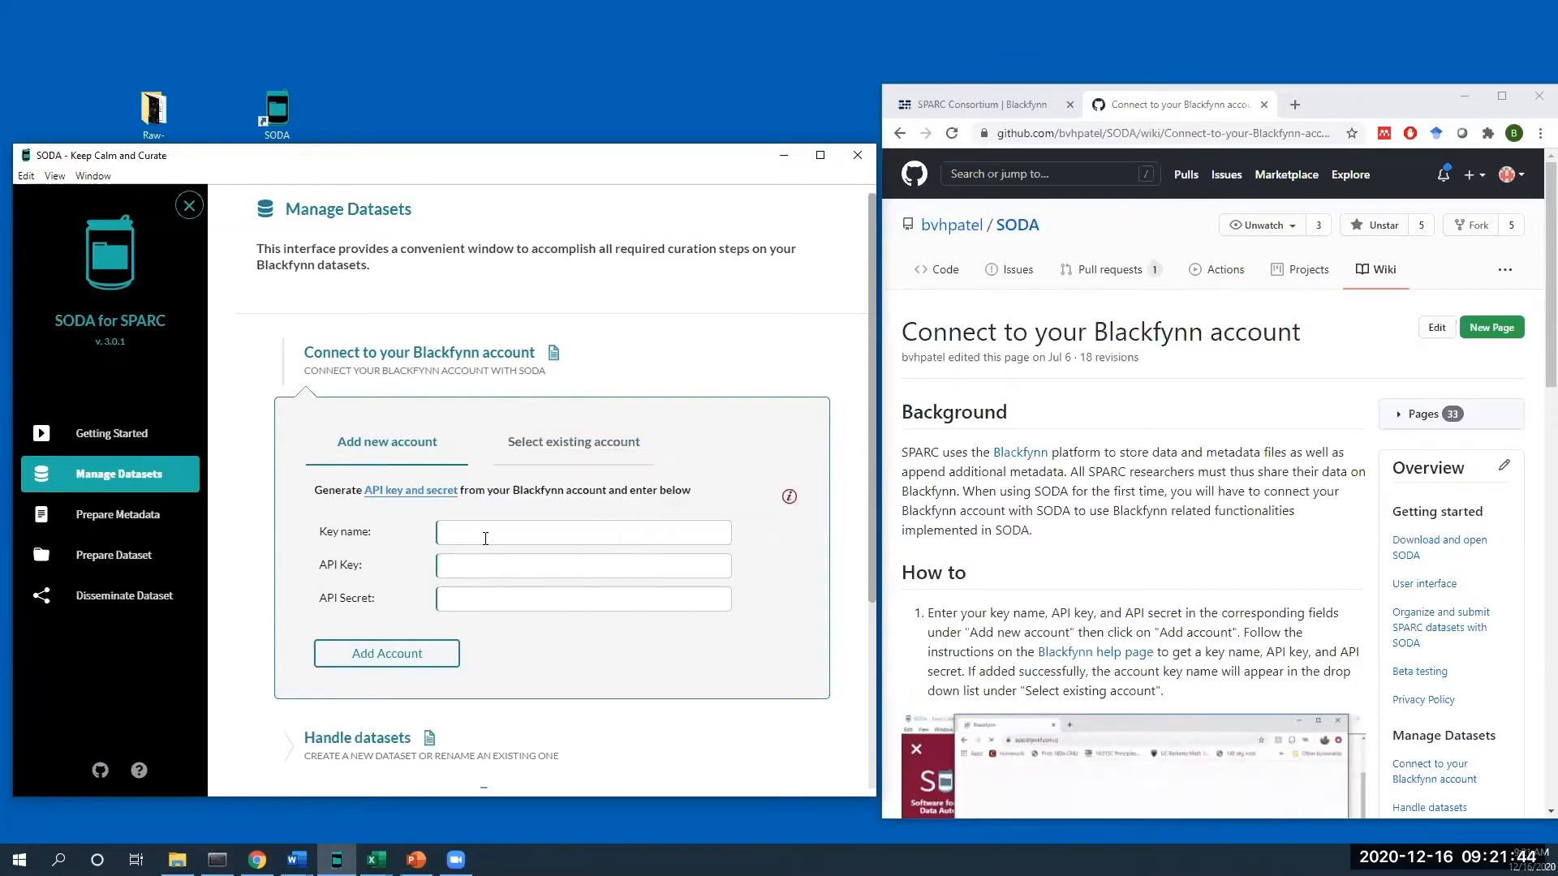
left_click(461, 576)
left_click(468, 603)
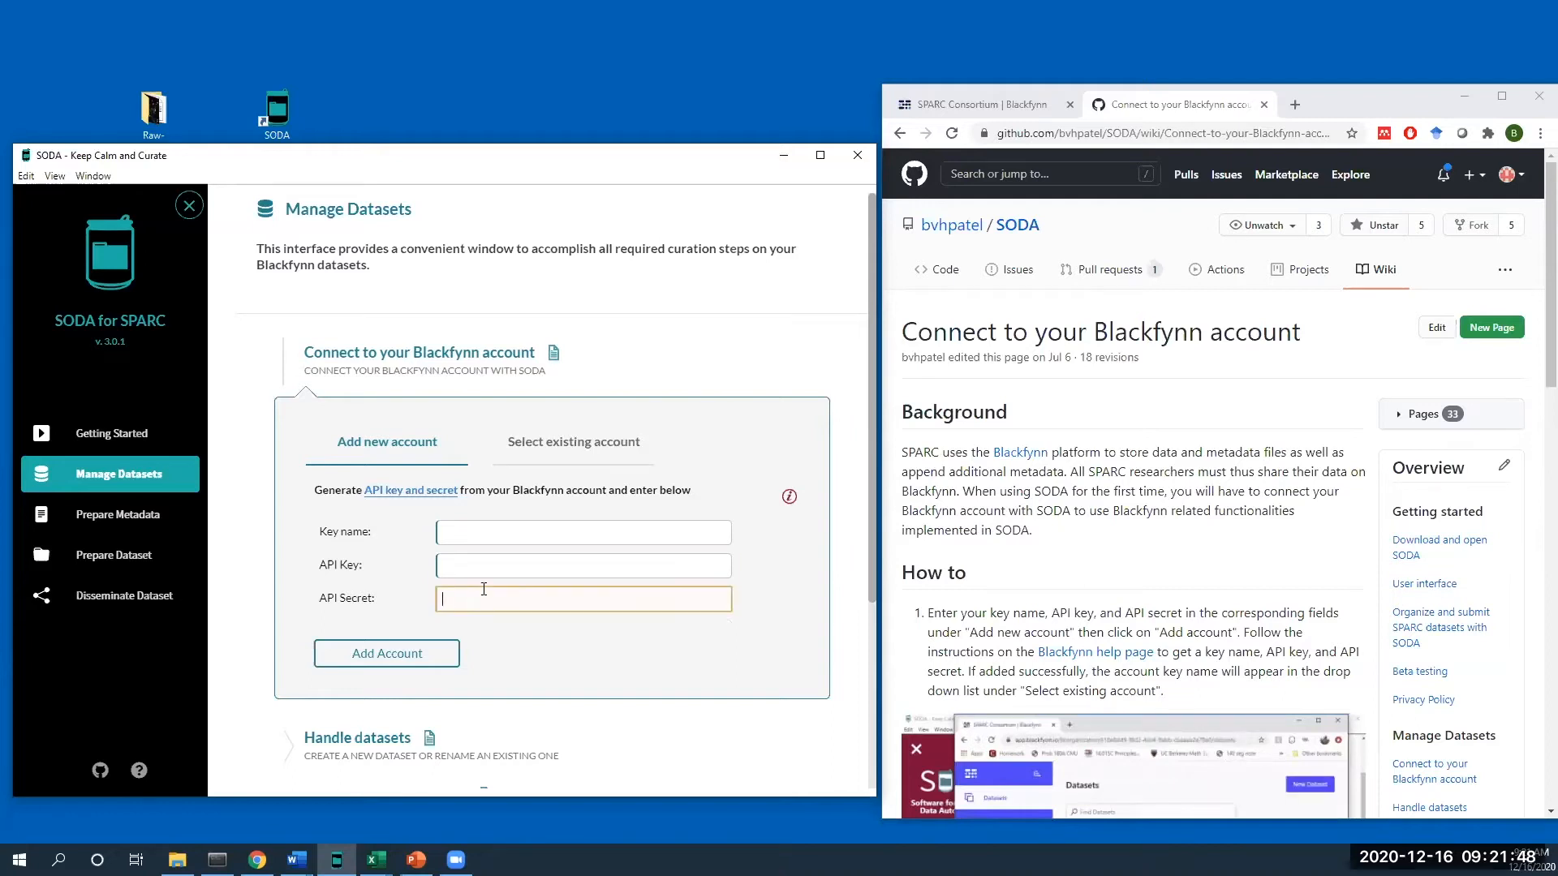
left_click(525, 444)
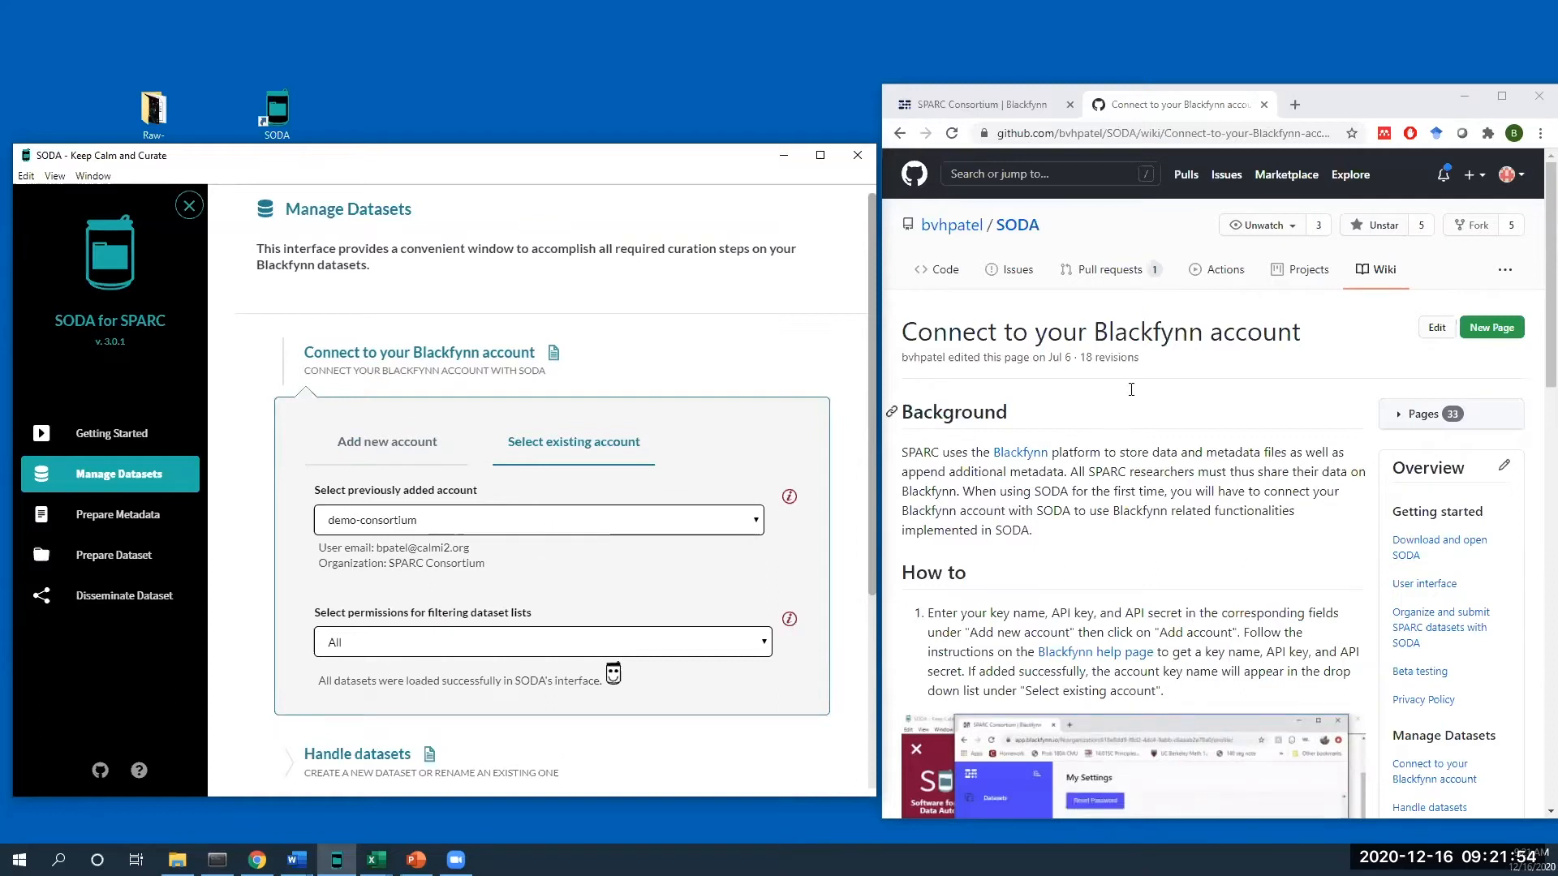
- Return to the dataset checklist in the browser and view the Airtable connection form in SODA's Prepare Metadata section
left_click(899, 133)
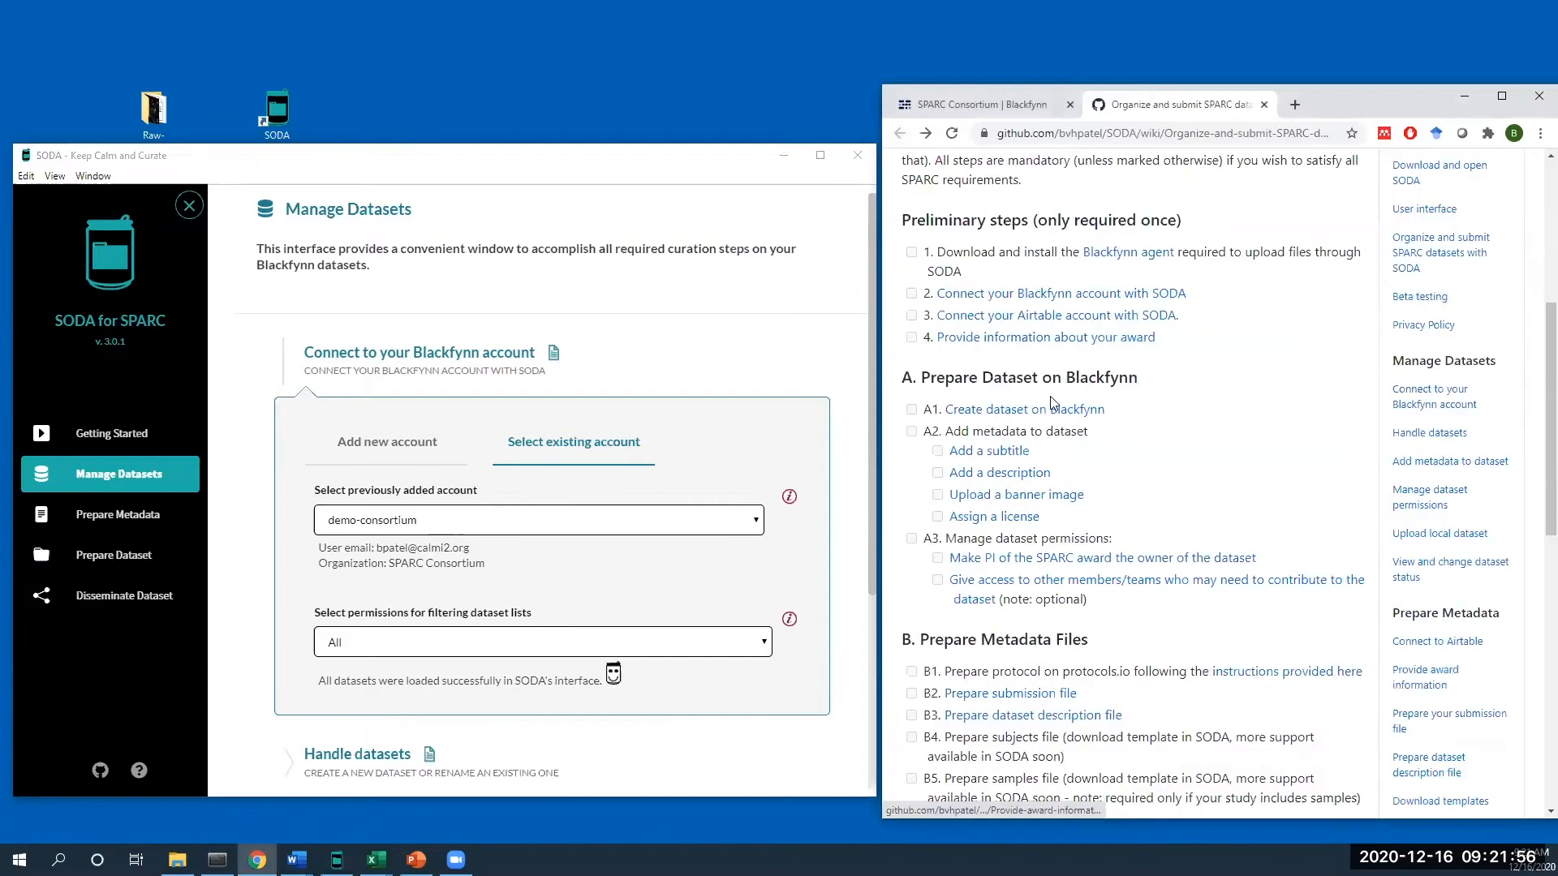
scroll(1071, 446, "up", 2)
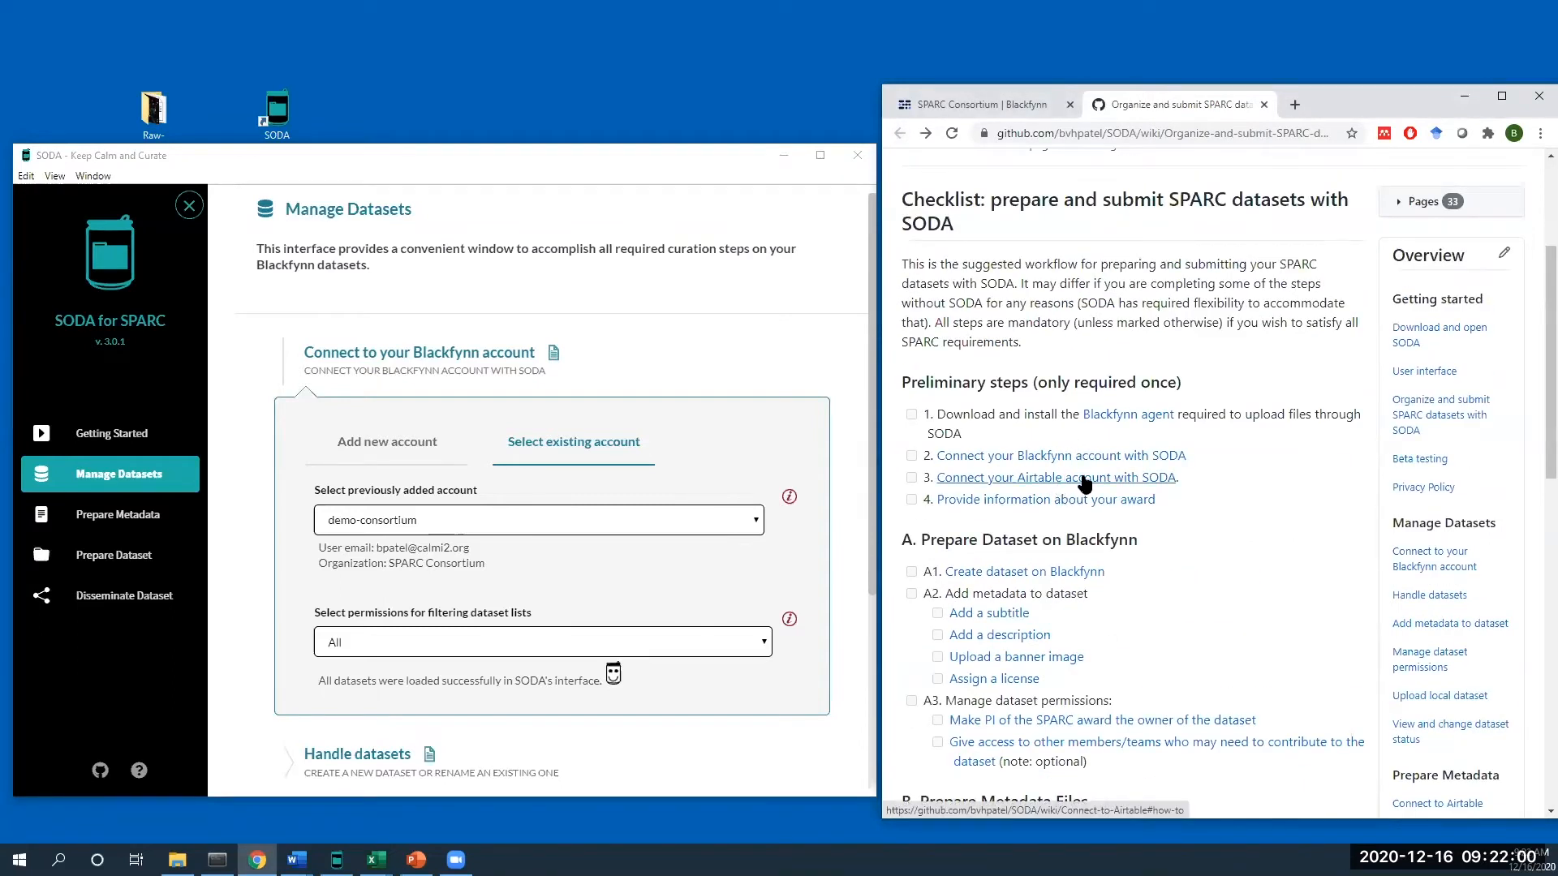
left_click(146, 518)
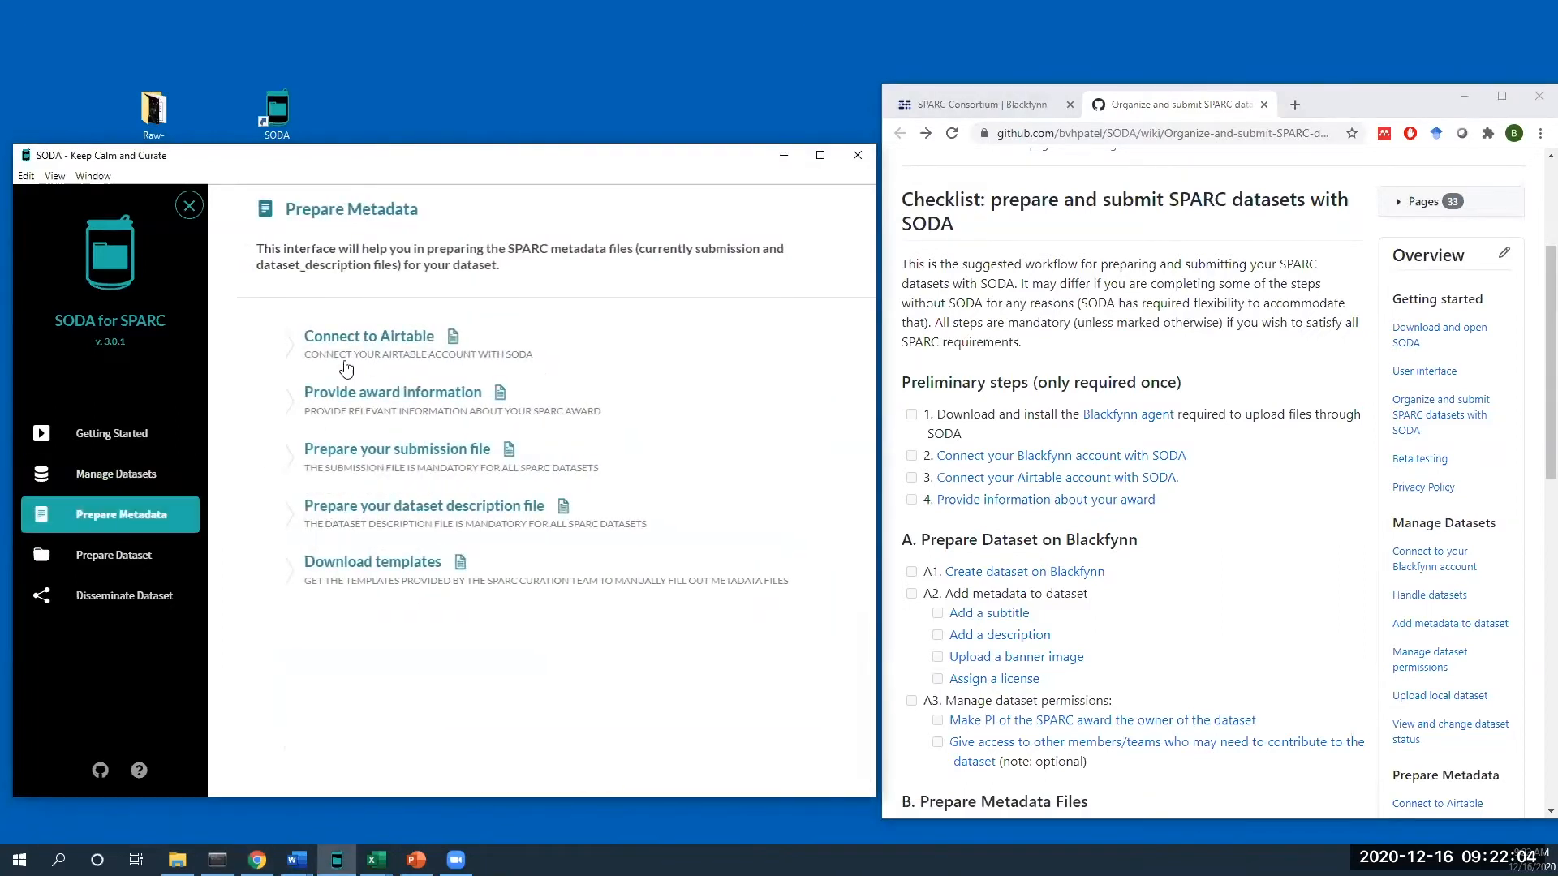
left_click(357, 338)
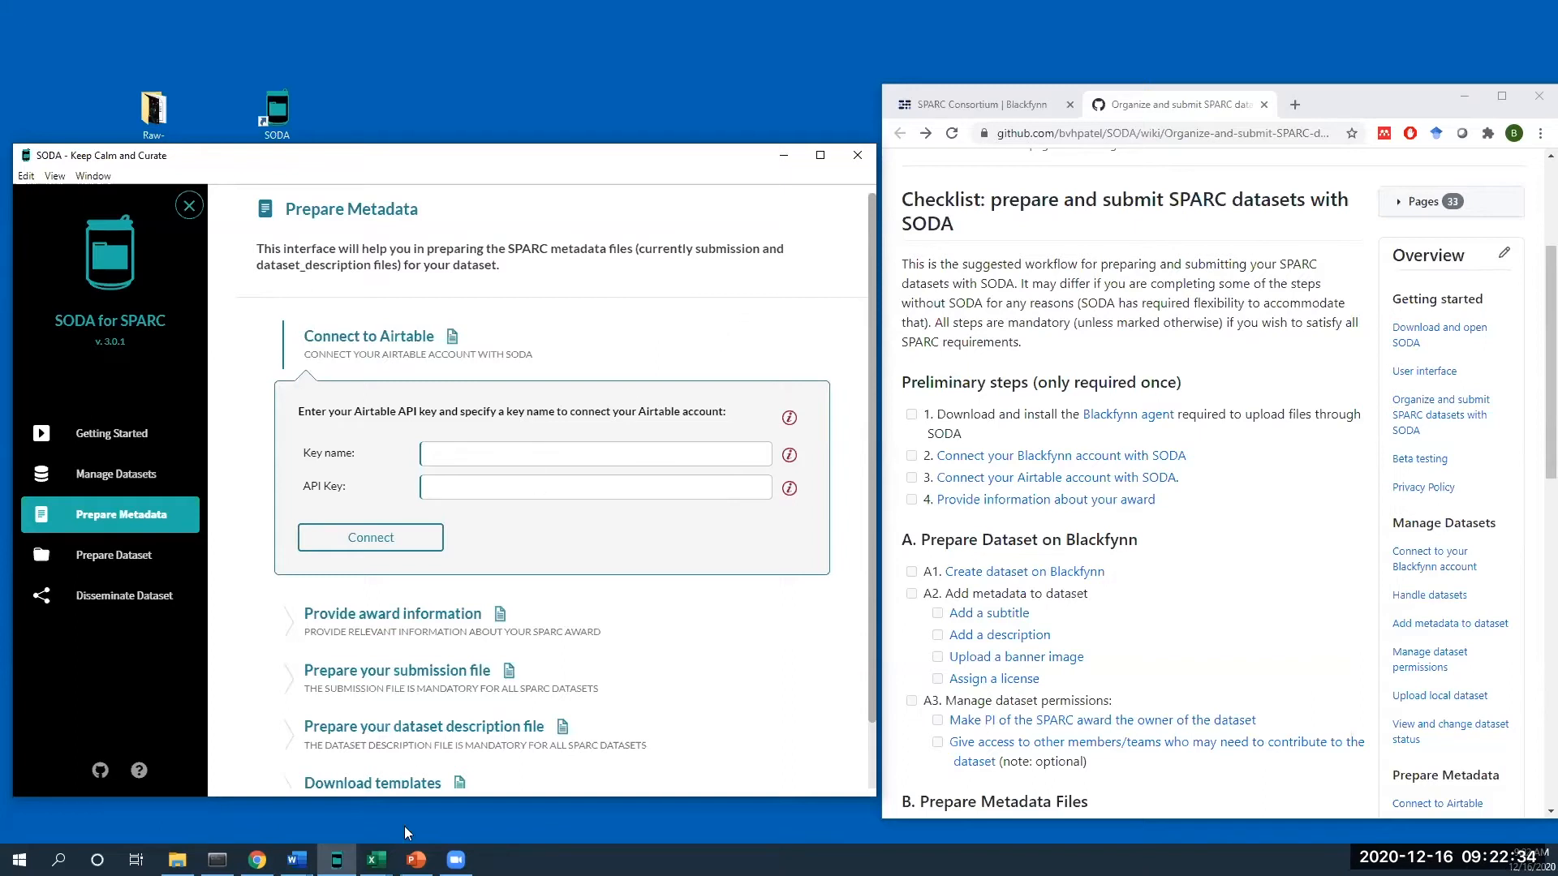
left_click(389, 362)
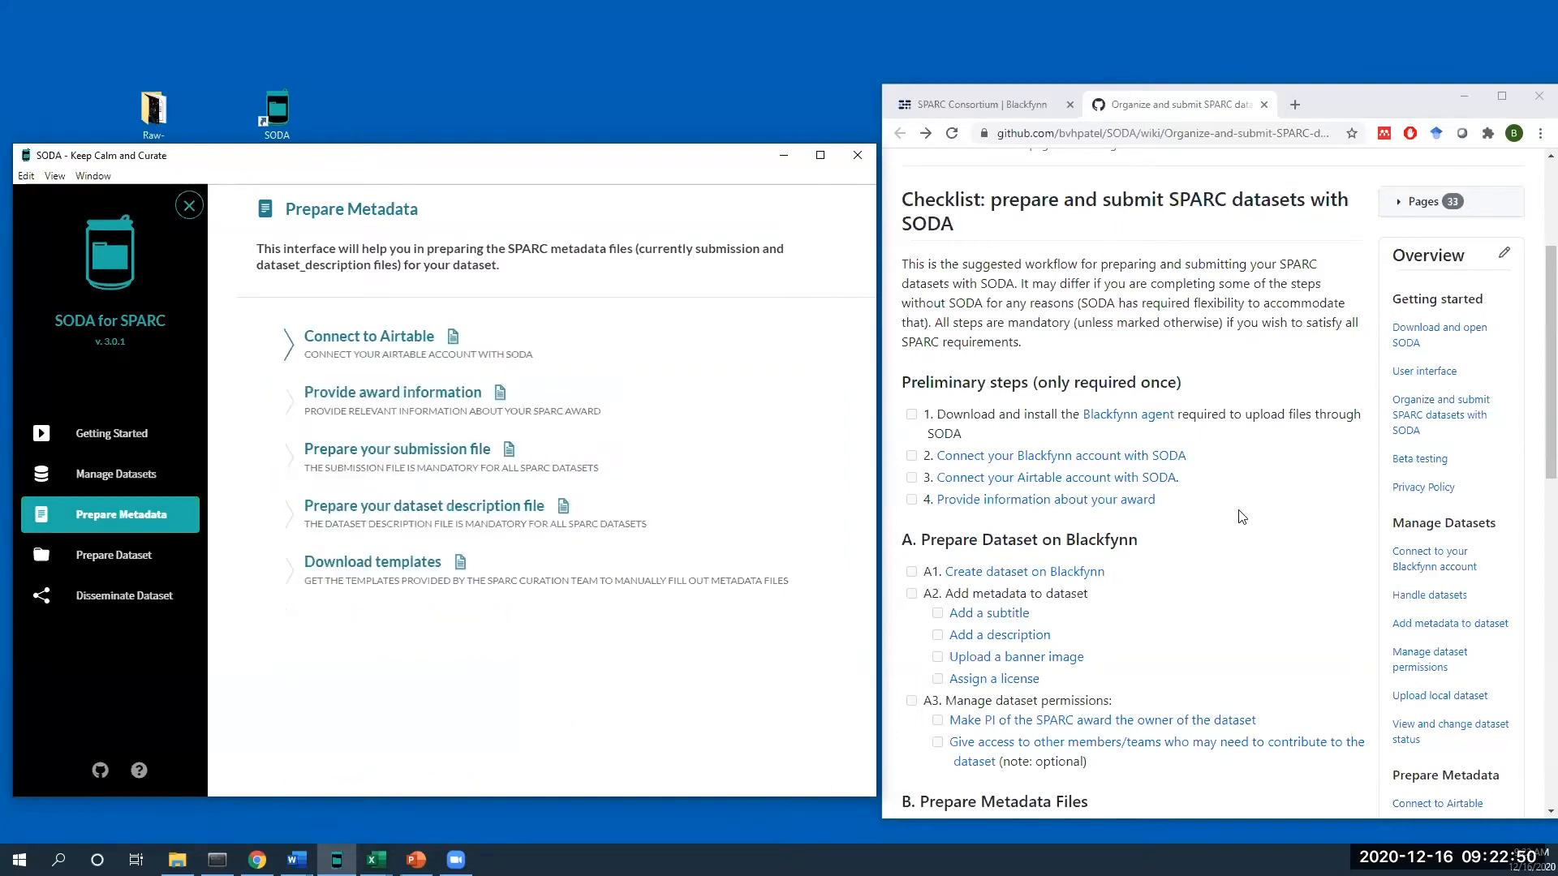
- Under Provide award information, search the awards for "compre" and add OT2OD024899 (Comprehensive structural and functional mapping of mammalian colonic nervous system)
mouse_move(1169, 502)
left_mouse_down()
mouse_move(923, 503)
mouse_move(1182, 513)
mouse_move(1164, 506)
left_mouse_up()
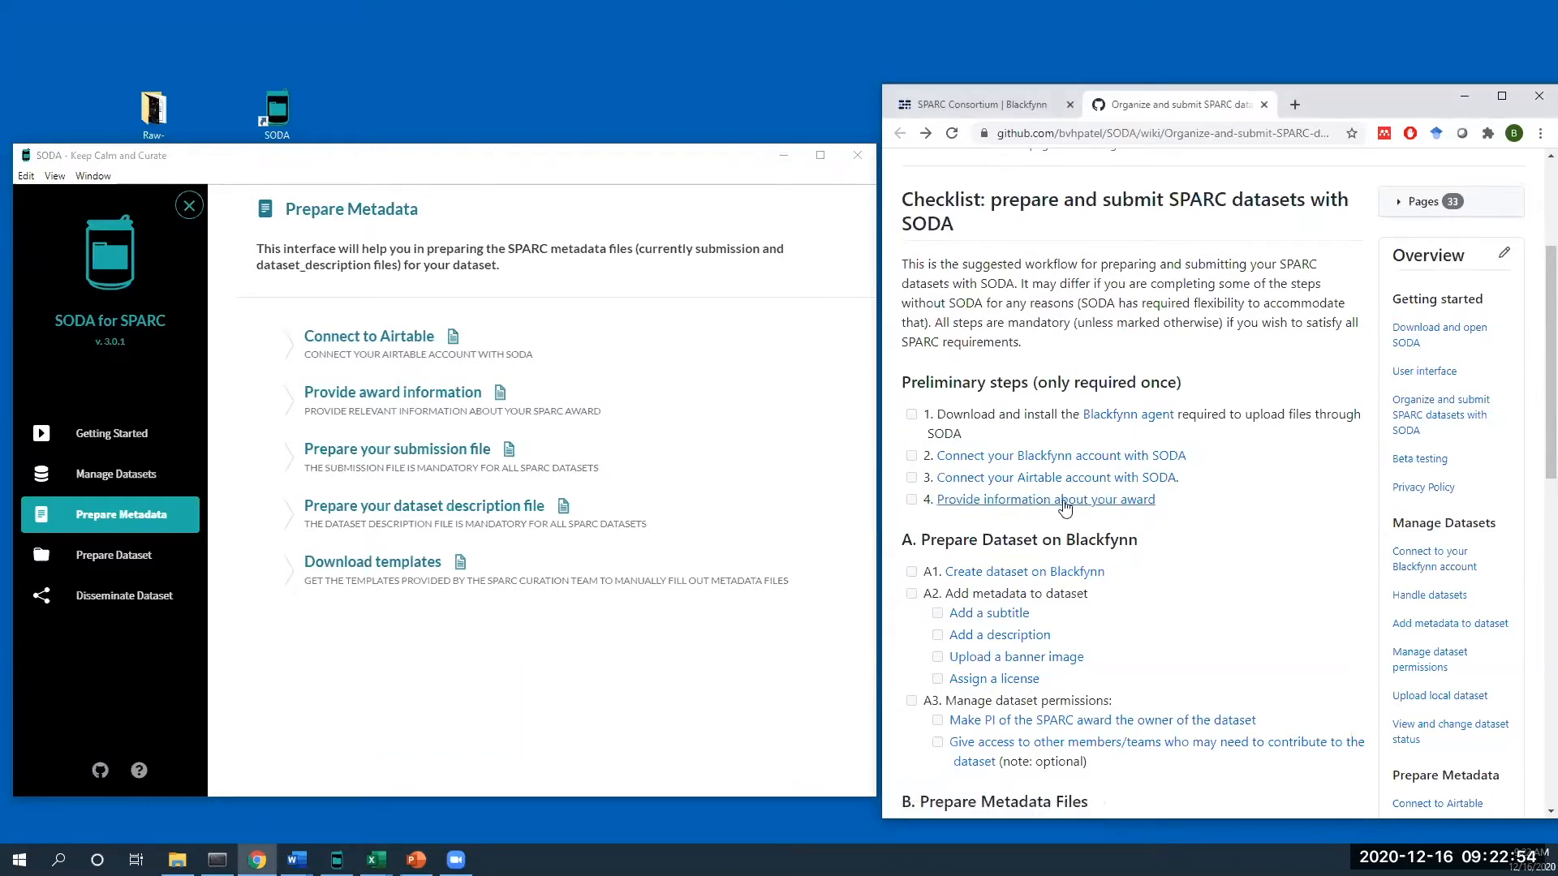
left_click(378, 411)
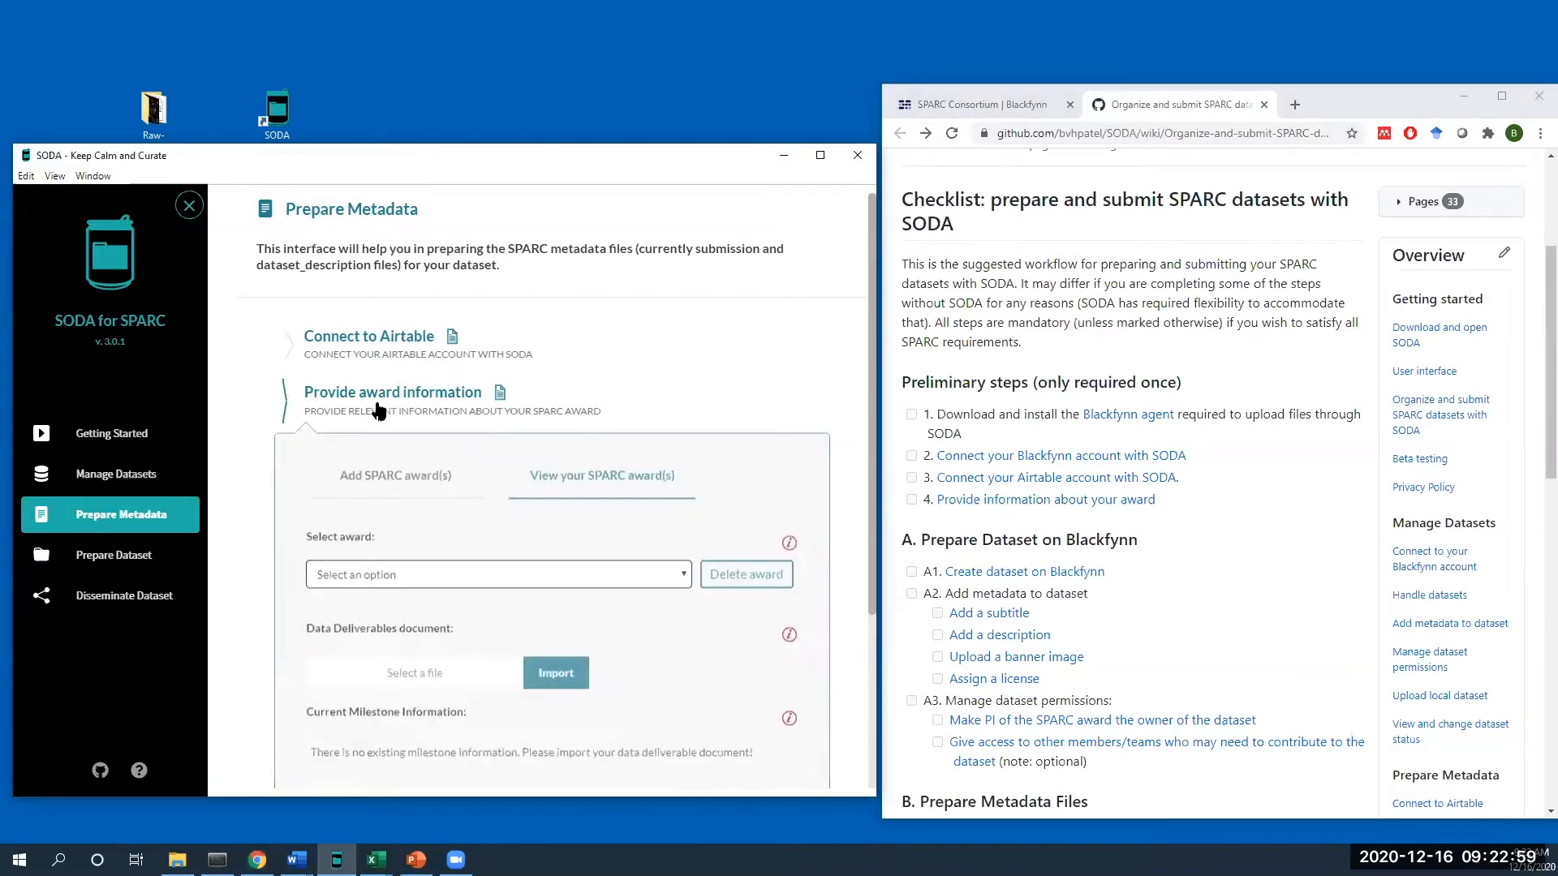
left_click(388, 480)
scroll(617, 362, "down", 2)
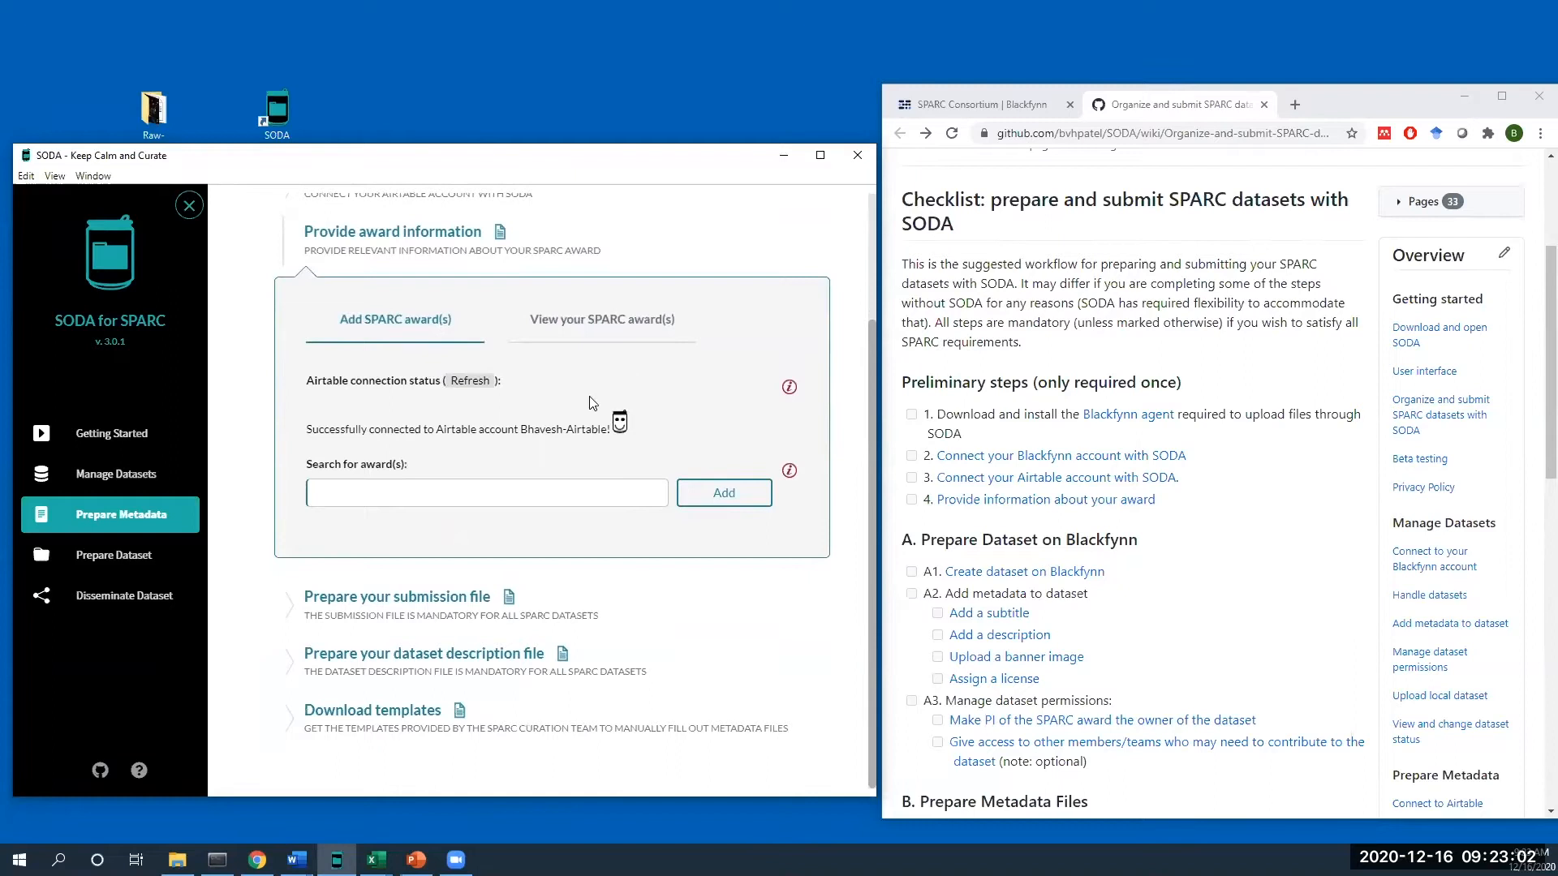
left_click(467, 487)
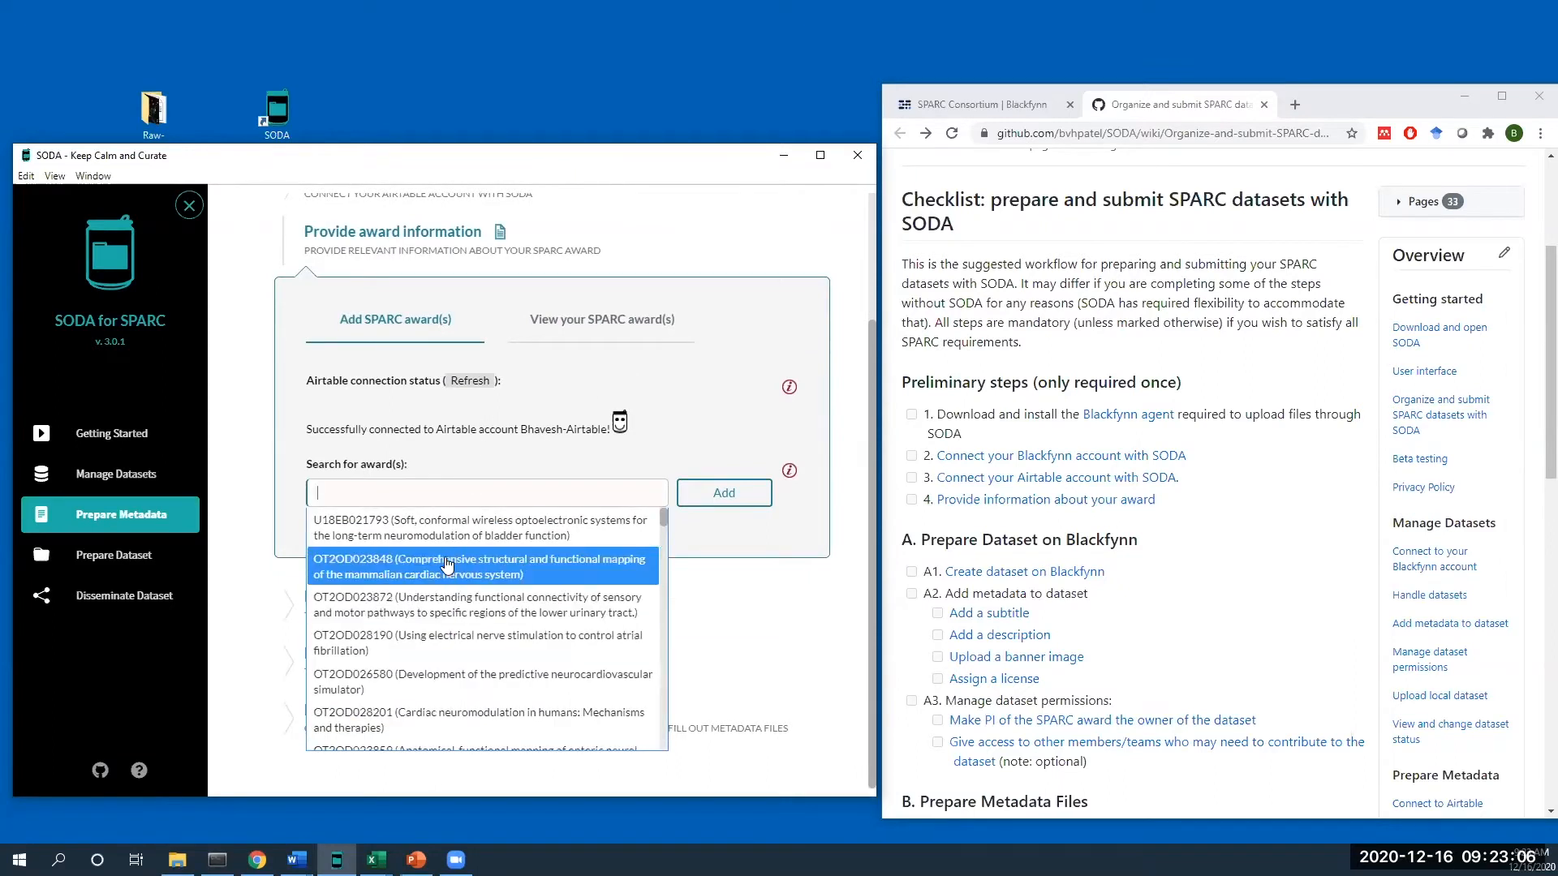
scroll(463, 349, "up", 2)
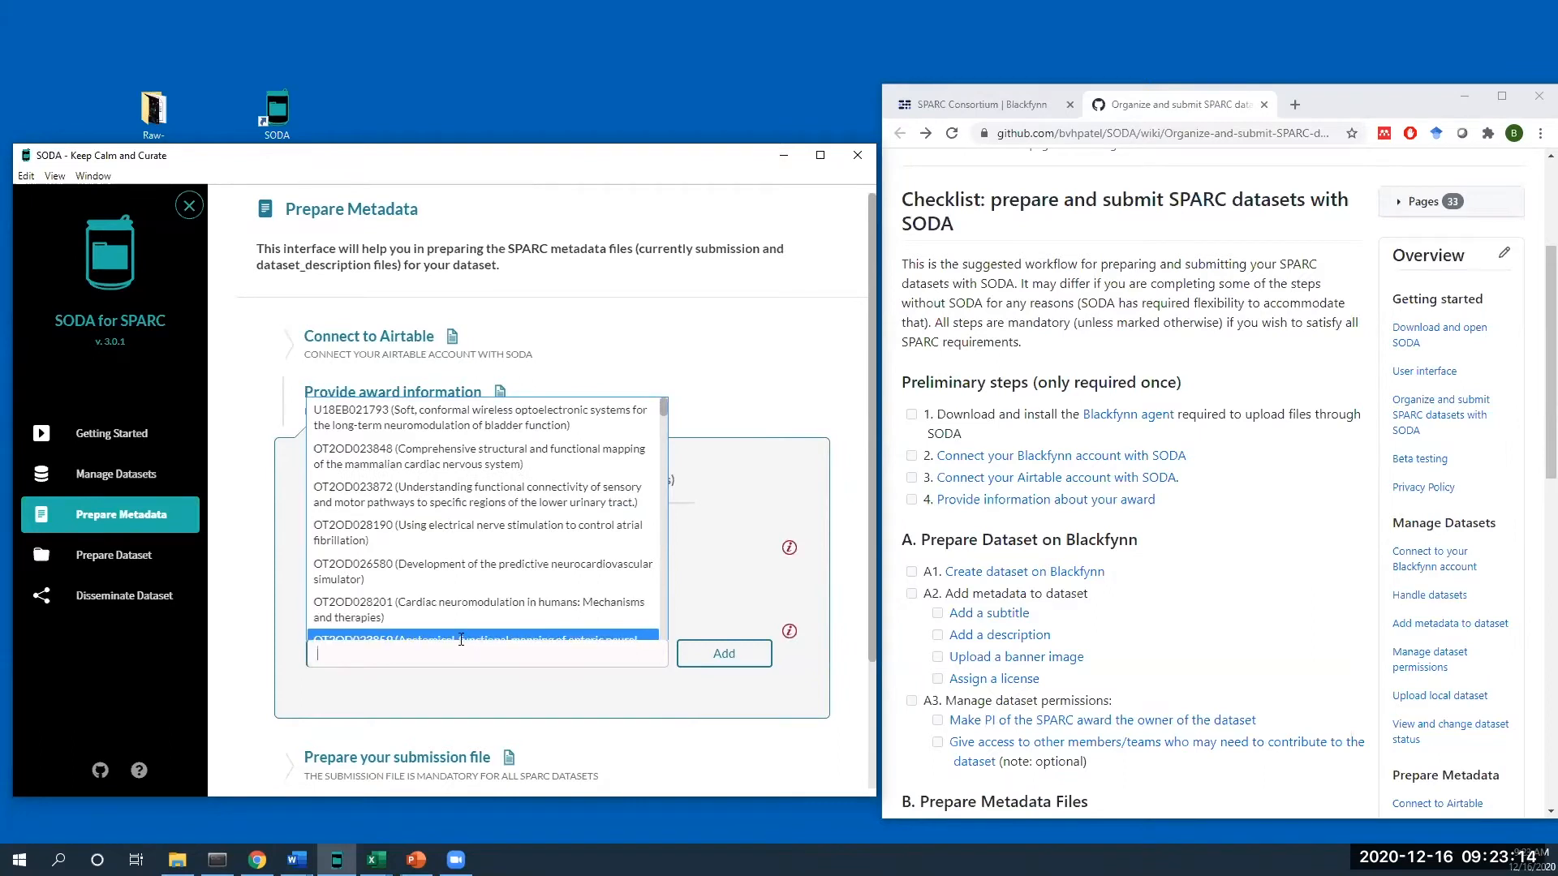
left_click(457, 648)
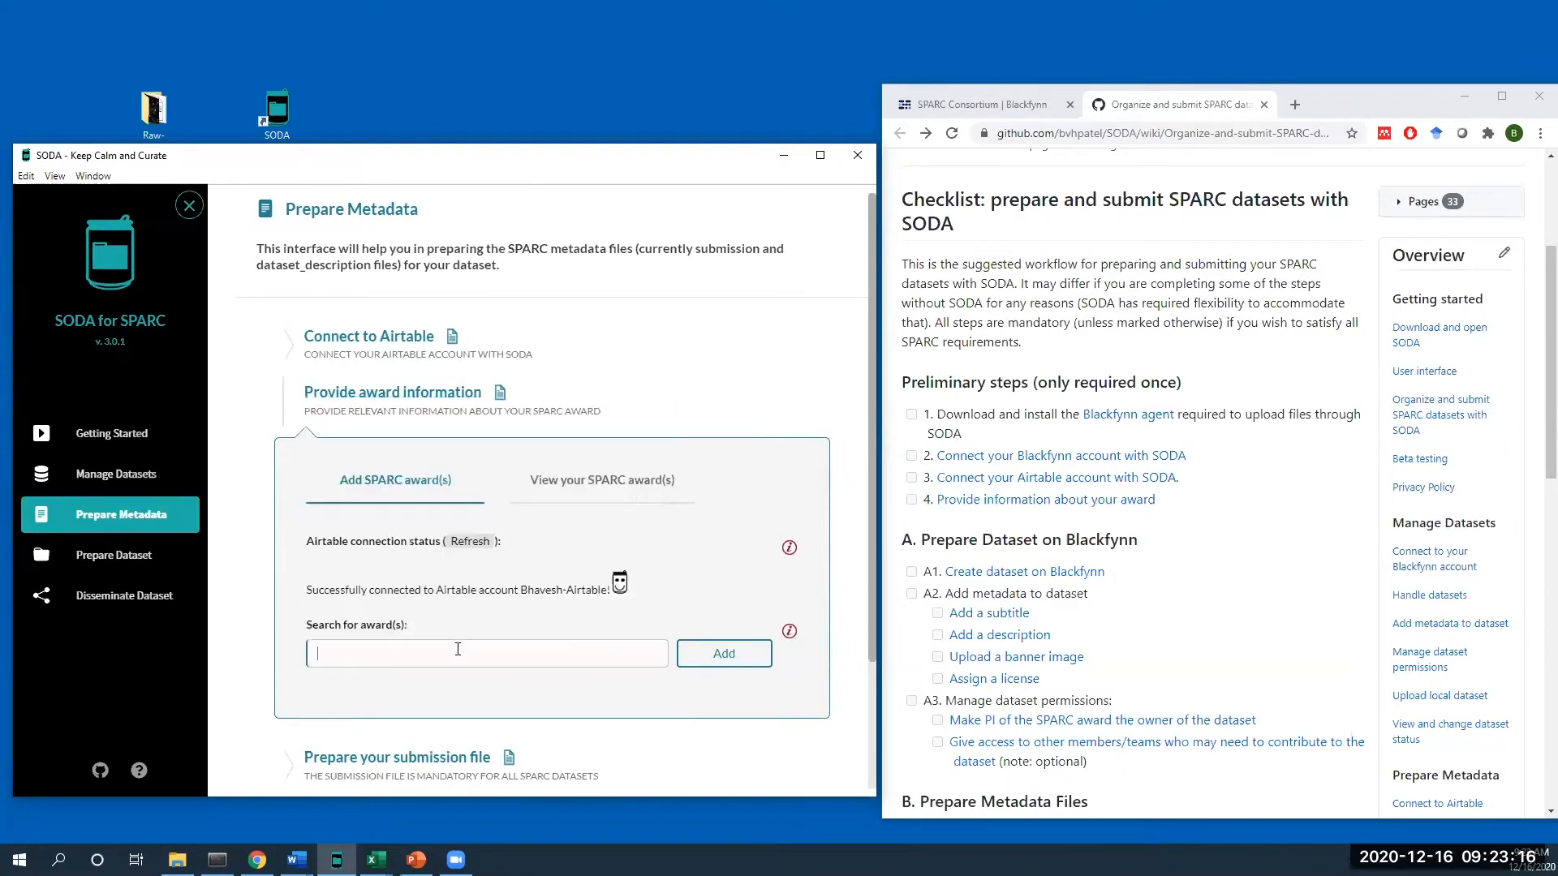
left_click(457, 649)
type("compre")
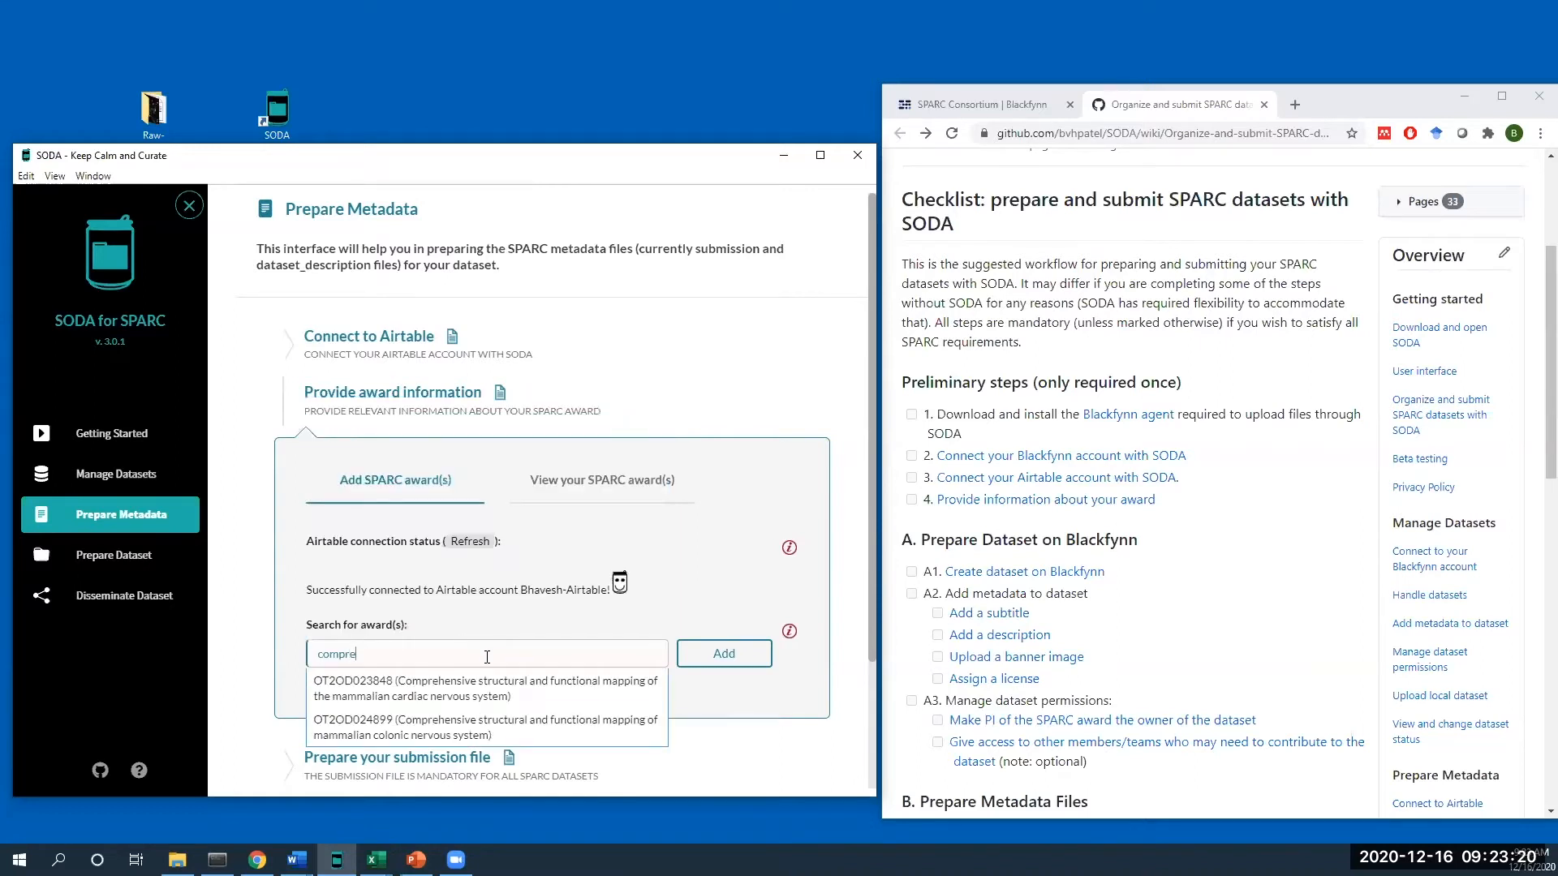
left_click(399, 734)
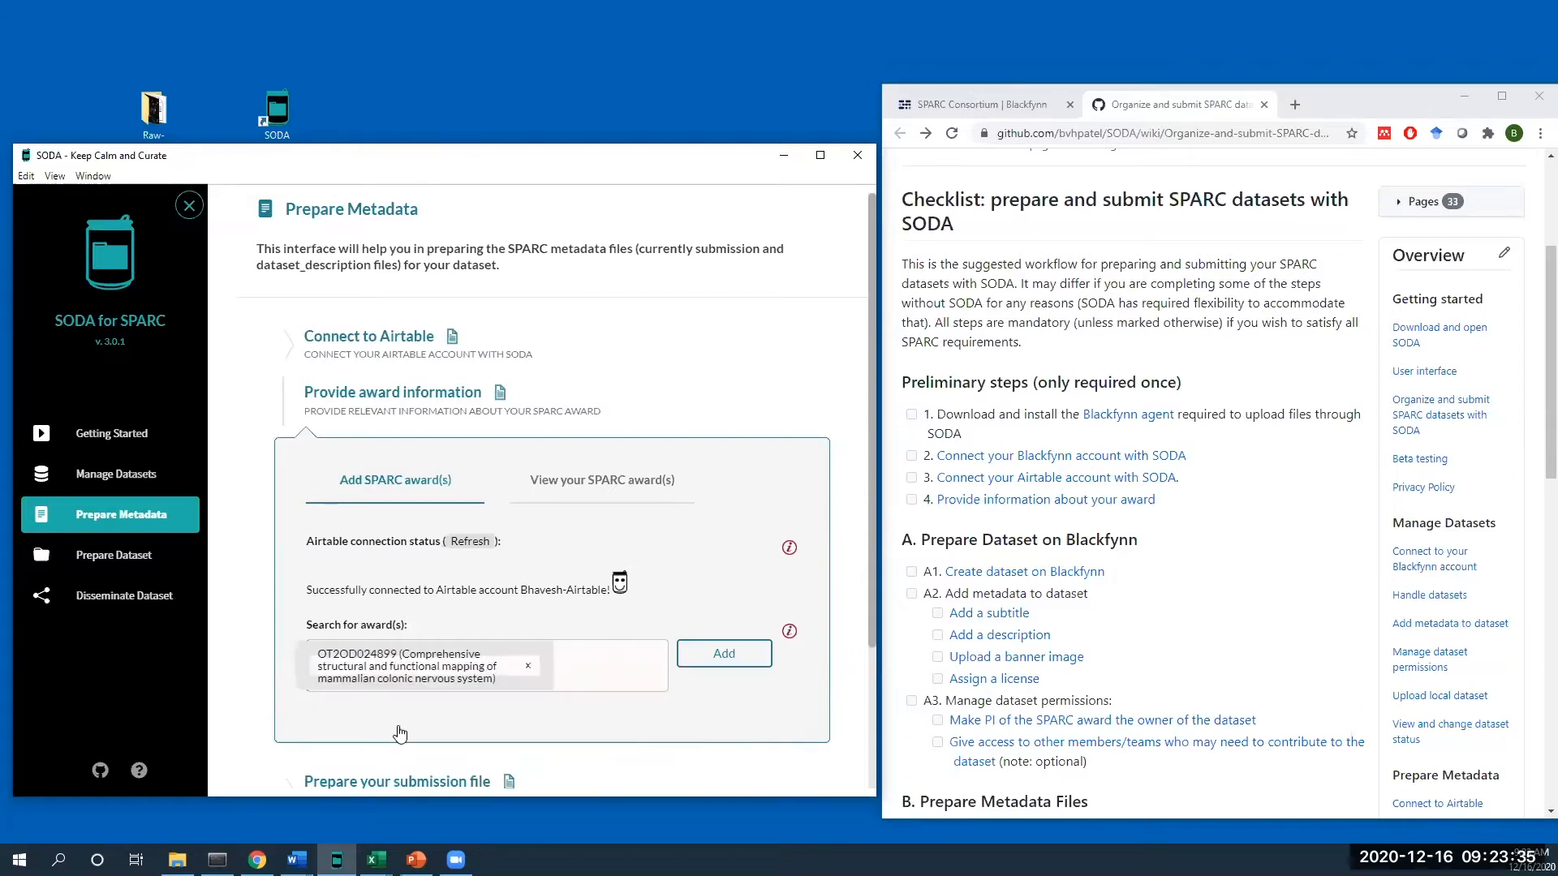
left_click(736, 654)
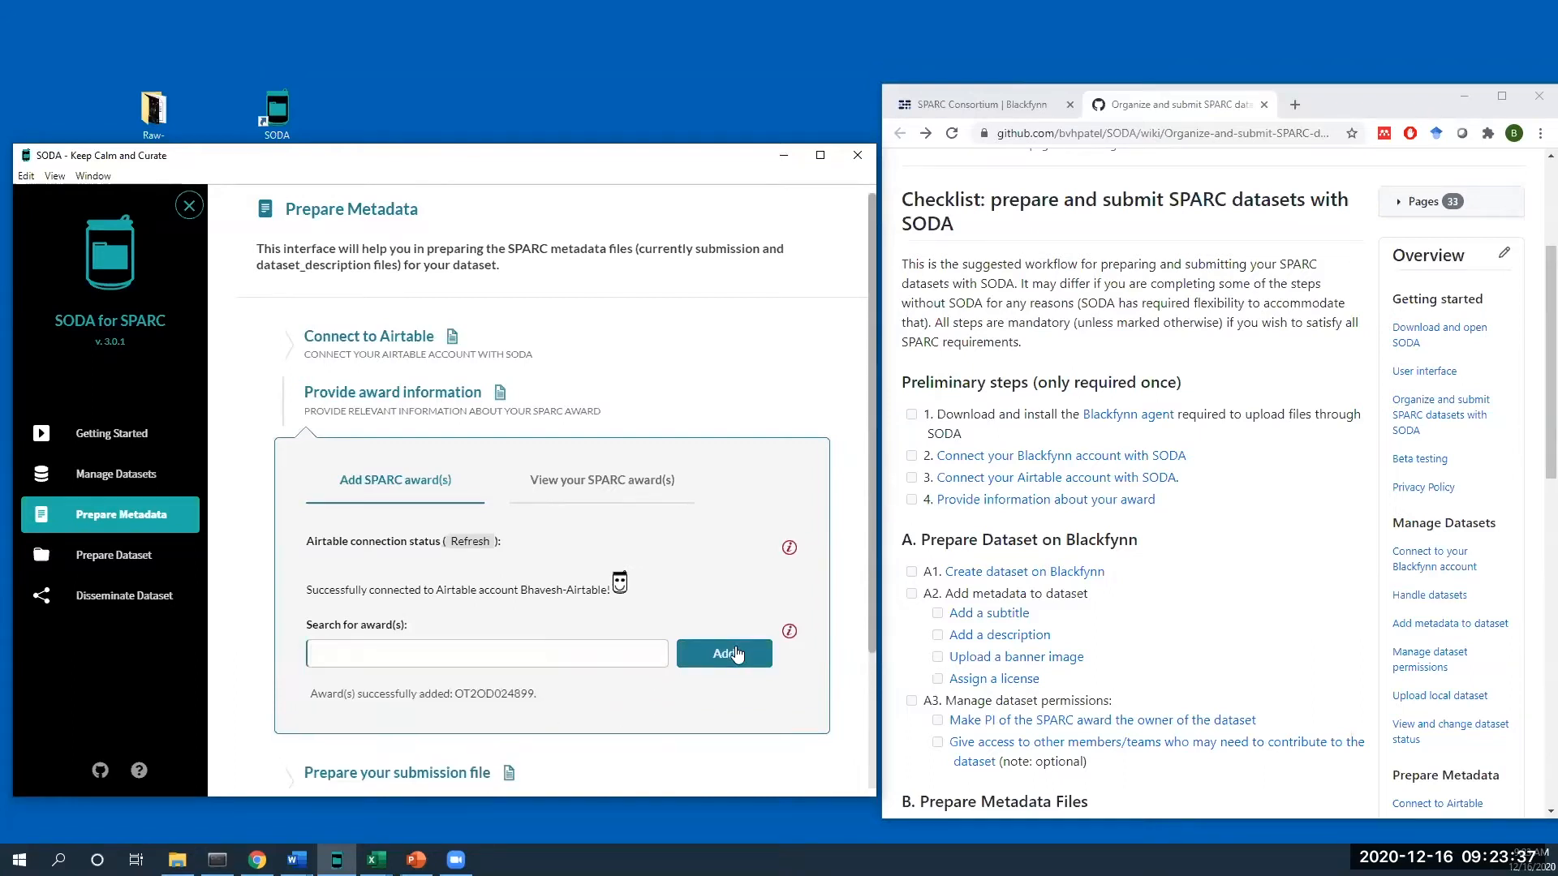
- View the added SPARC awards and select OT2OD024899 (Comprehensive structural and functional mapping of mammalian colonic nervous system)
left_click(626, 492)
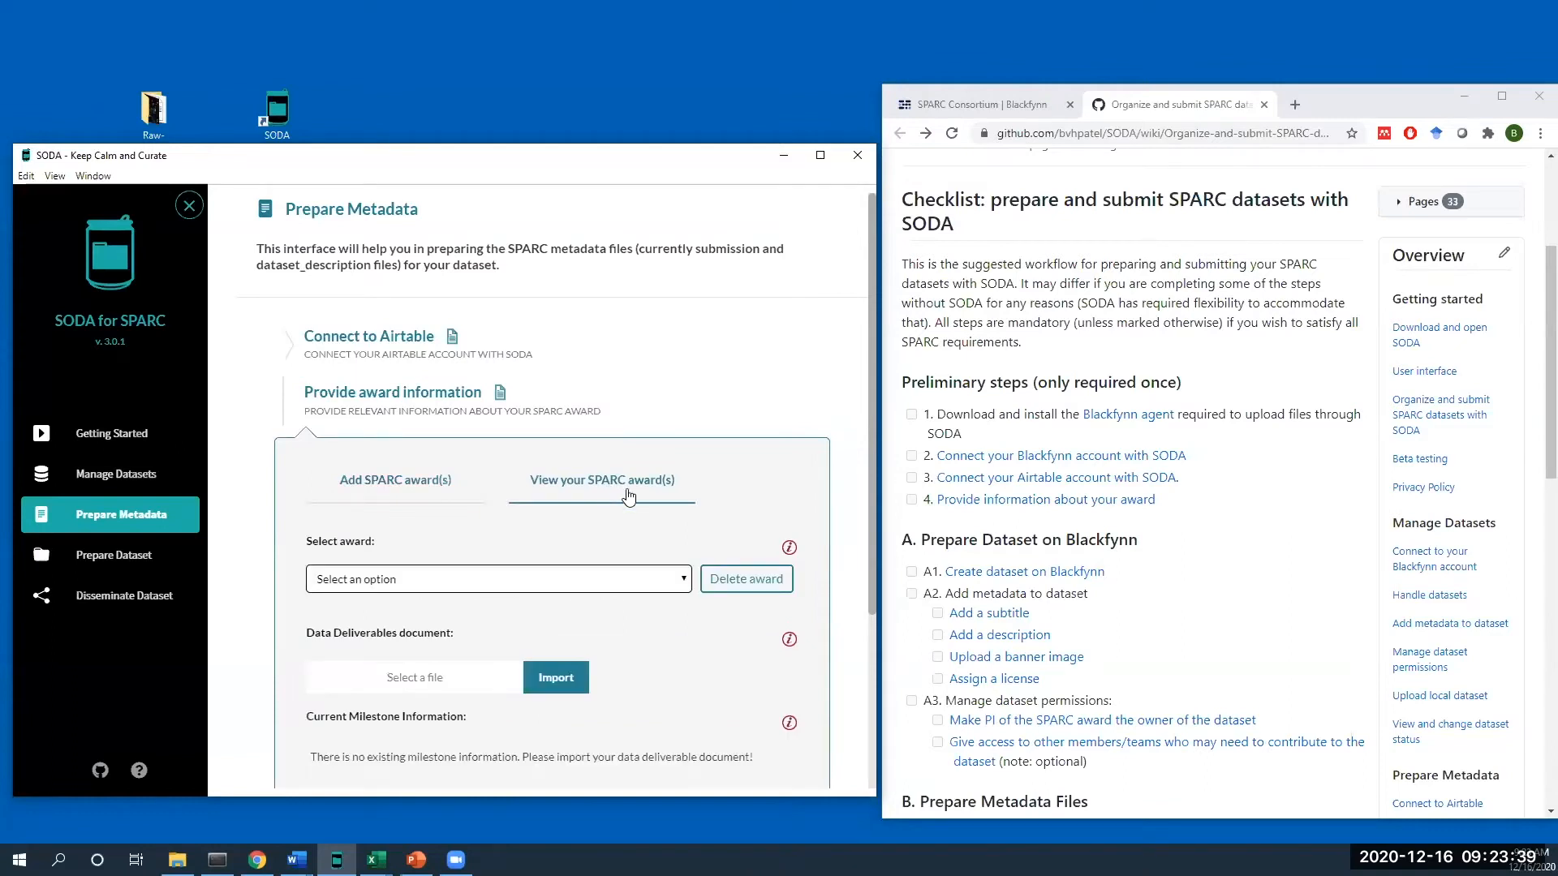
left_click(590, 581)
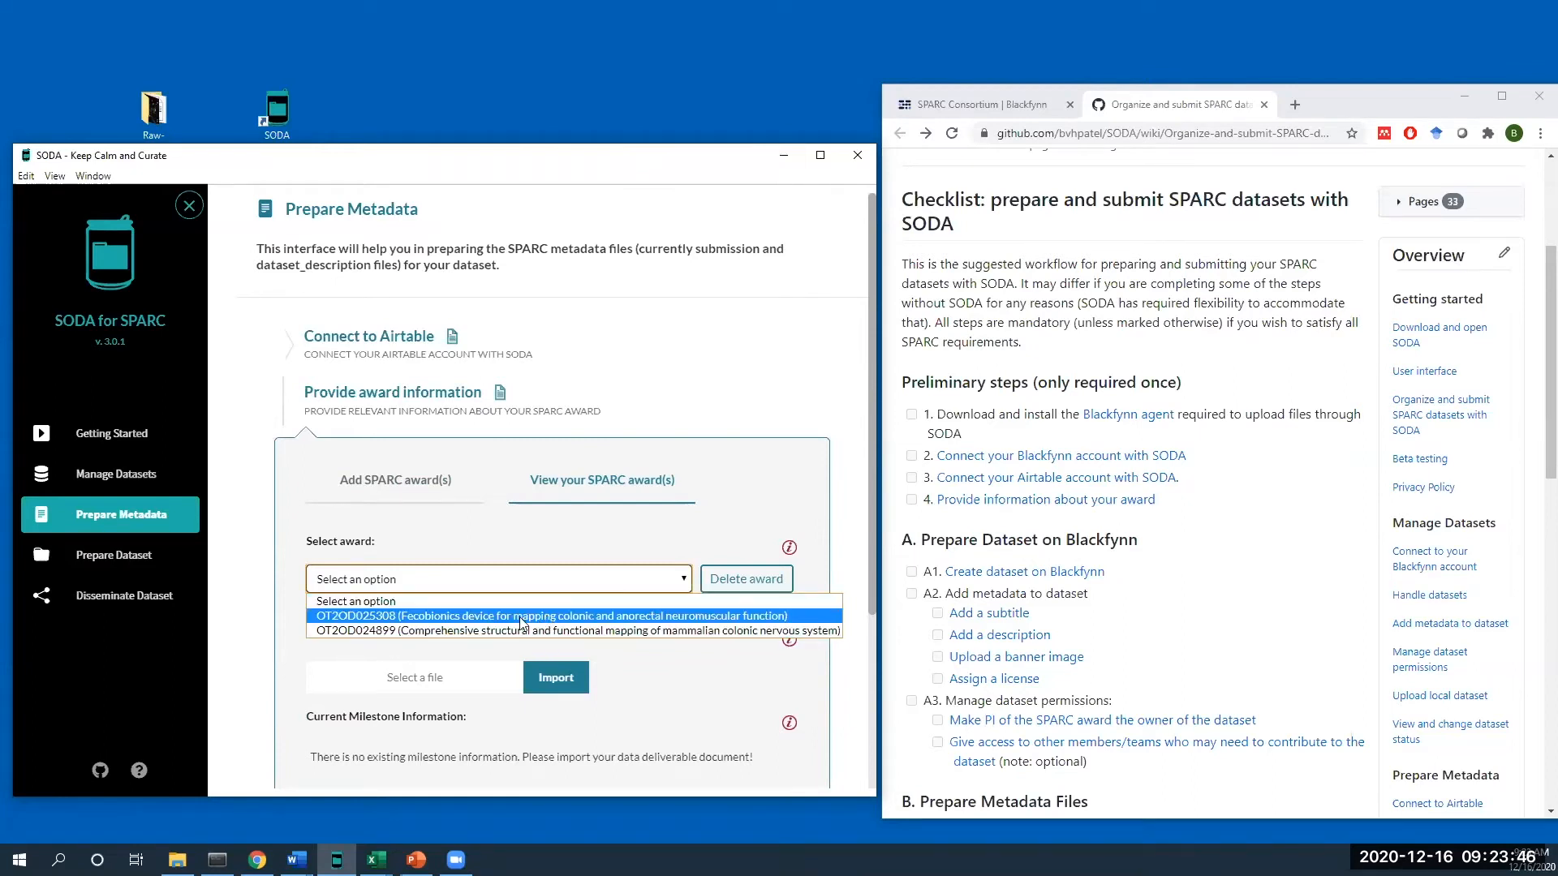
left_click(468, 633)
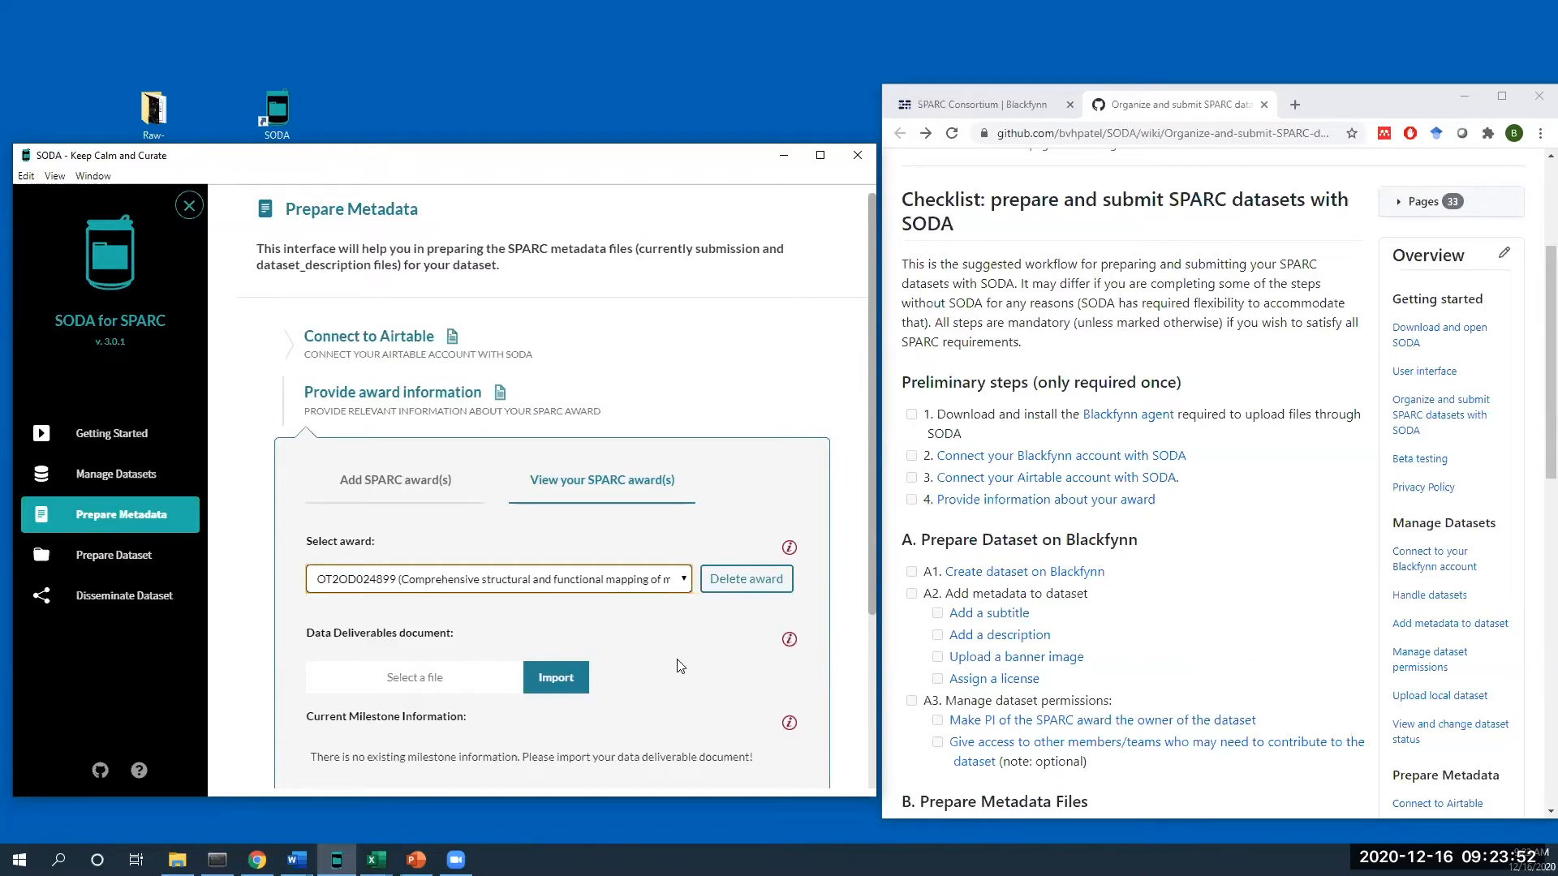
scroll(680, 659, "down", 1)
scroll(673, 657, "down", 1)
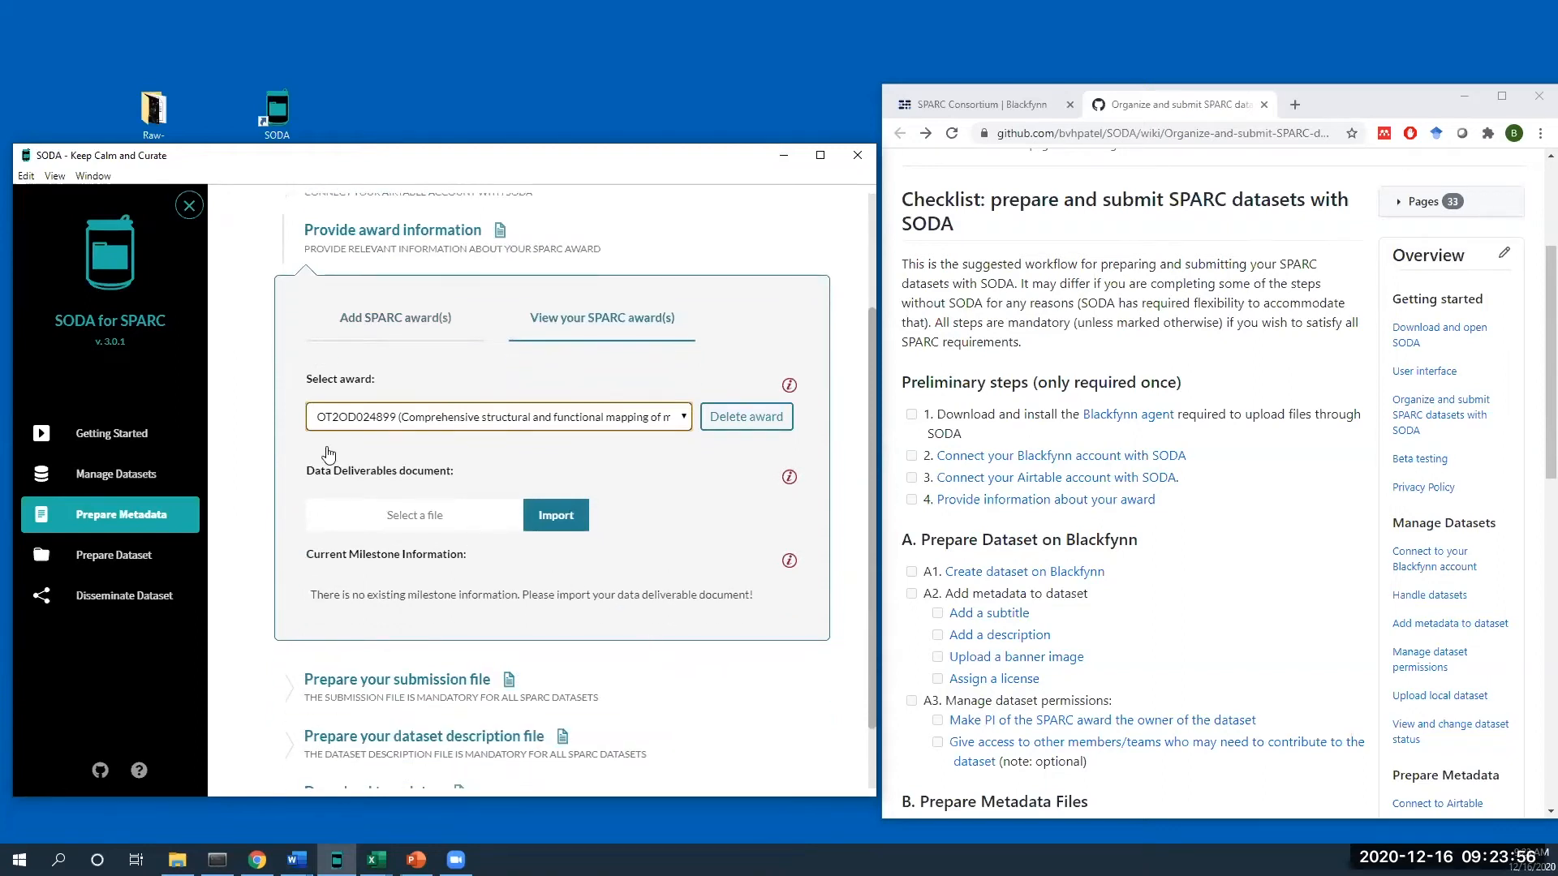
left_click(308, 468)
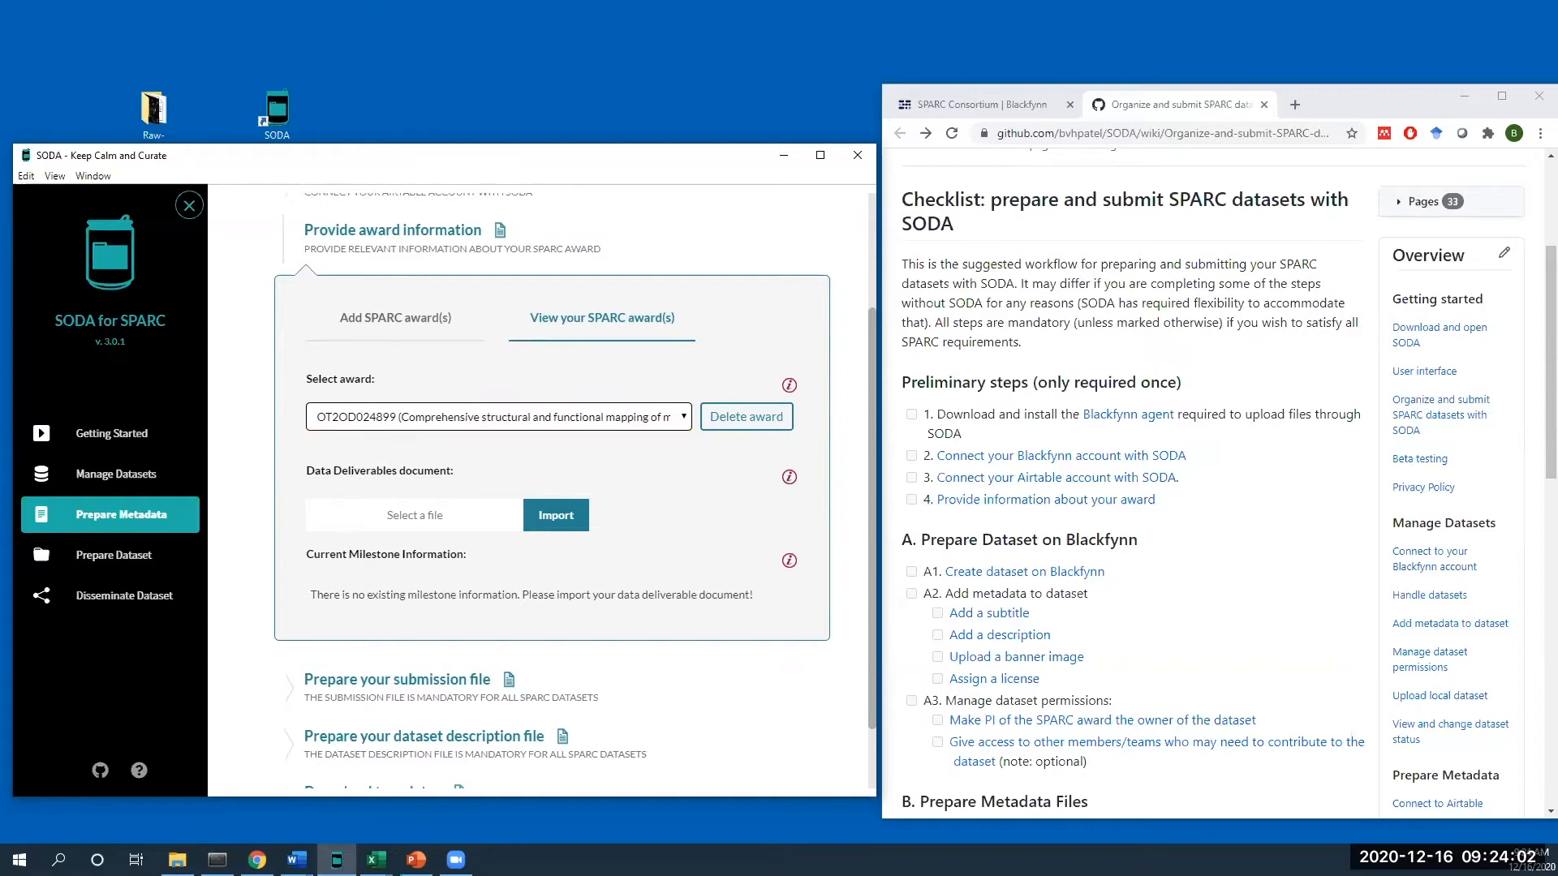
- Switch to Word and examine the milestone, description and completion date columns in Data-deliverables-document-template.docx, then minimize the document
key("alt+Tab")
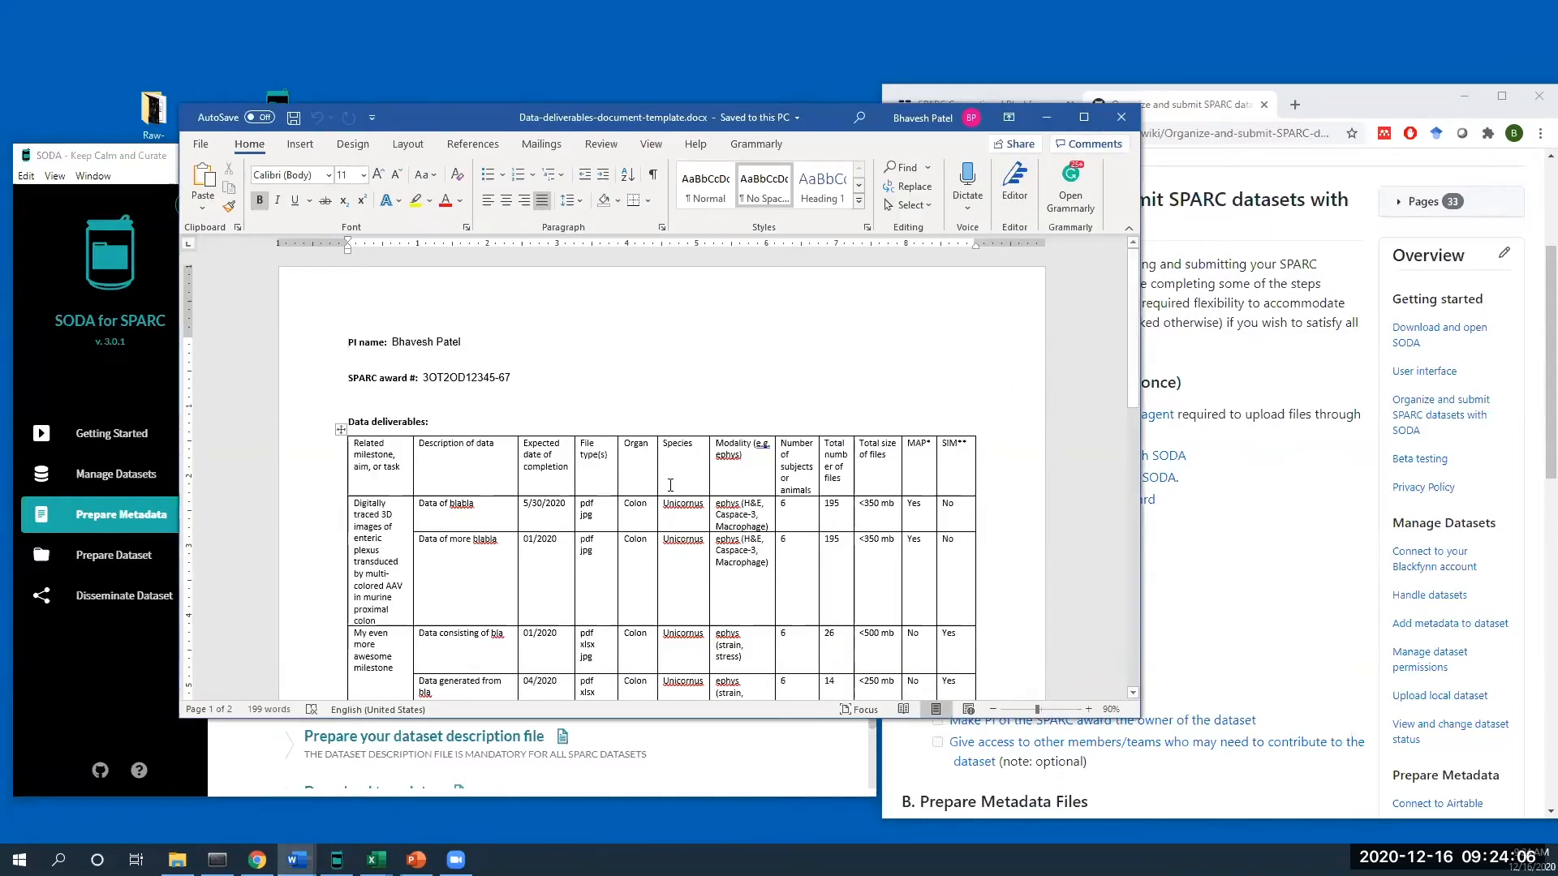
left_click(1084, 117)
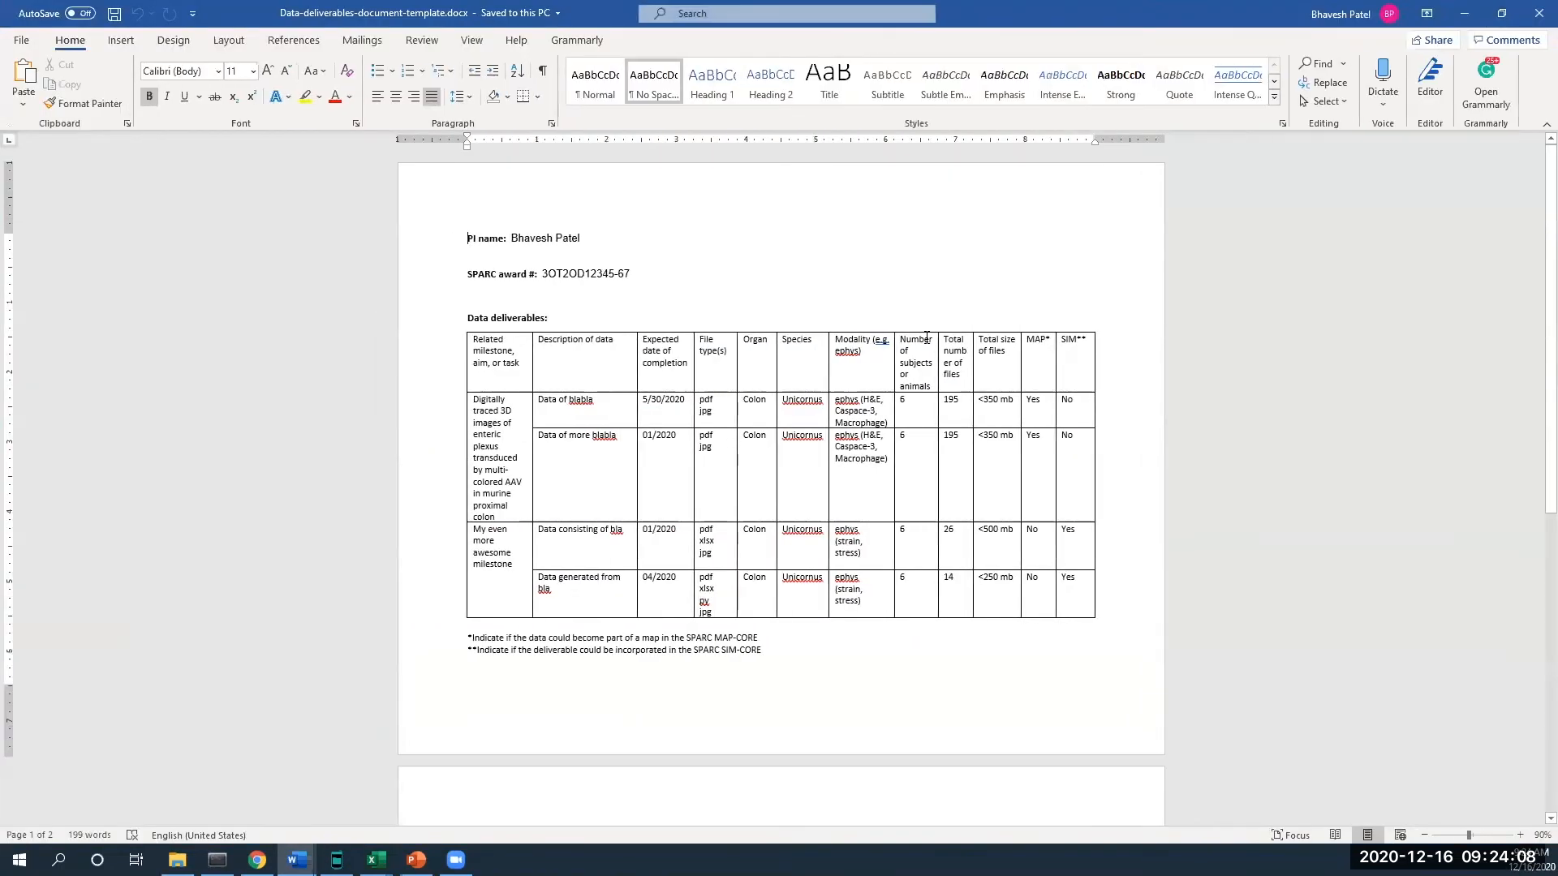
scroll(927, 337, "down", 2)
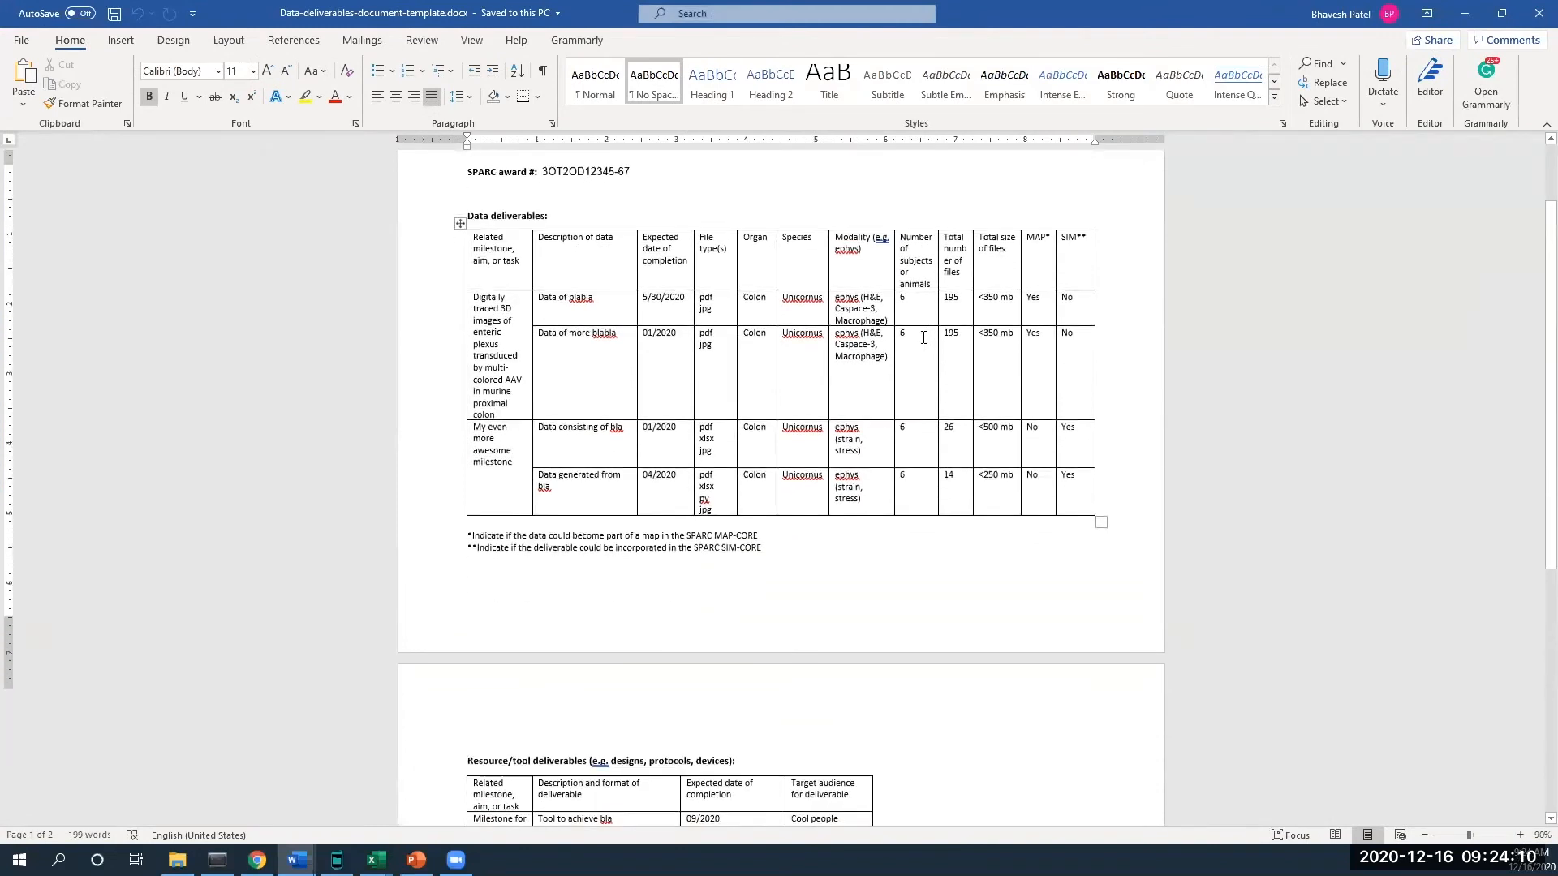
scroll(925, 338, "up", 2)
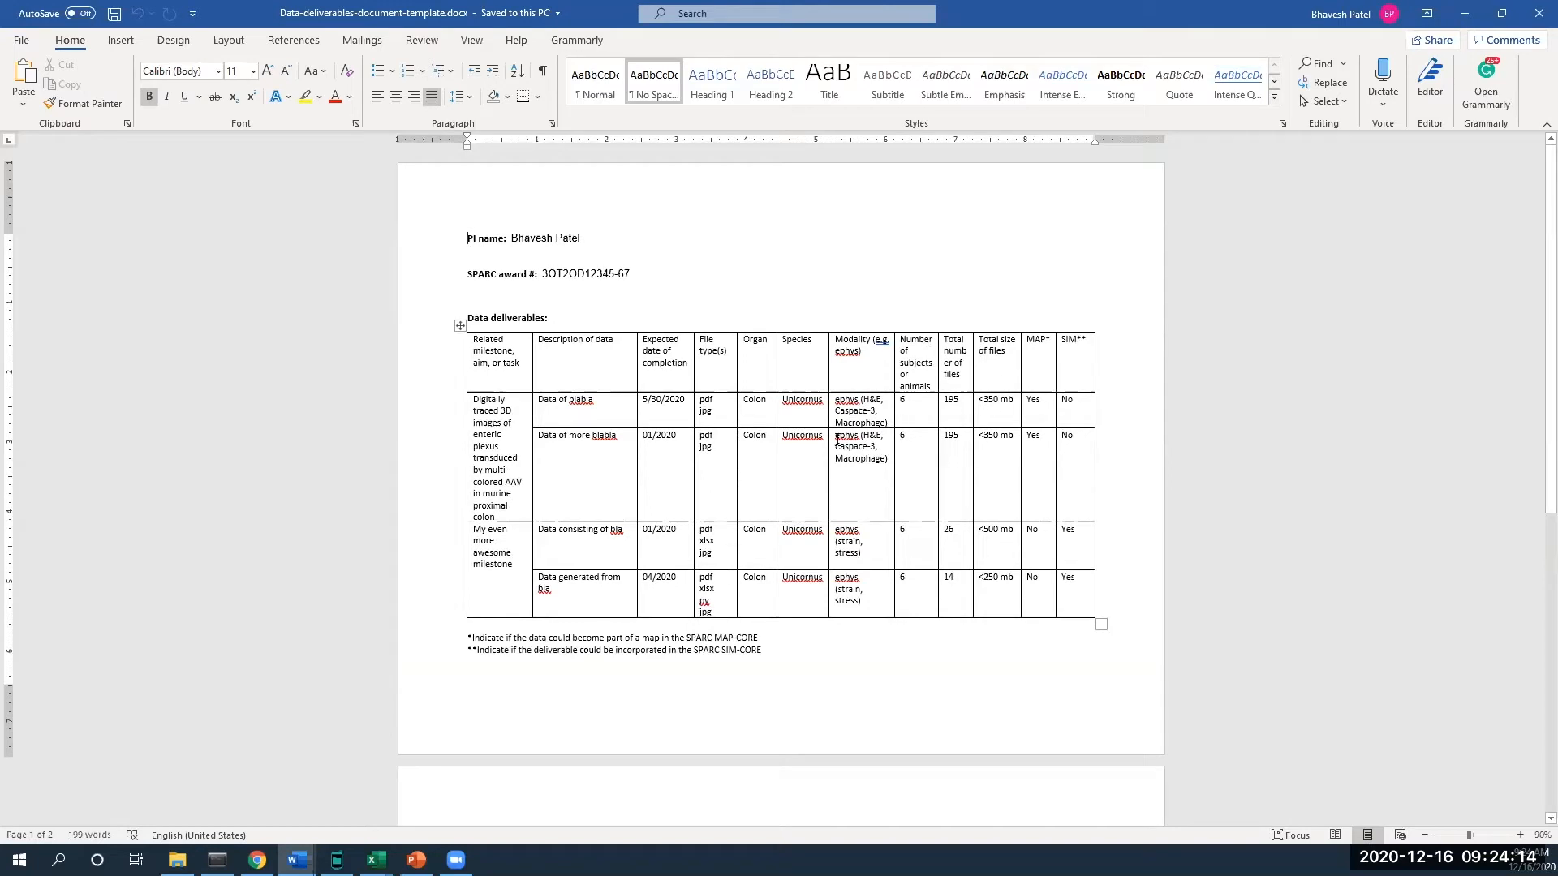
mouse_move(473, 396)
left_mouse_down()
mouse_move(673, 555)
mouse_move(695, 601)
left_mouse_up()
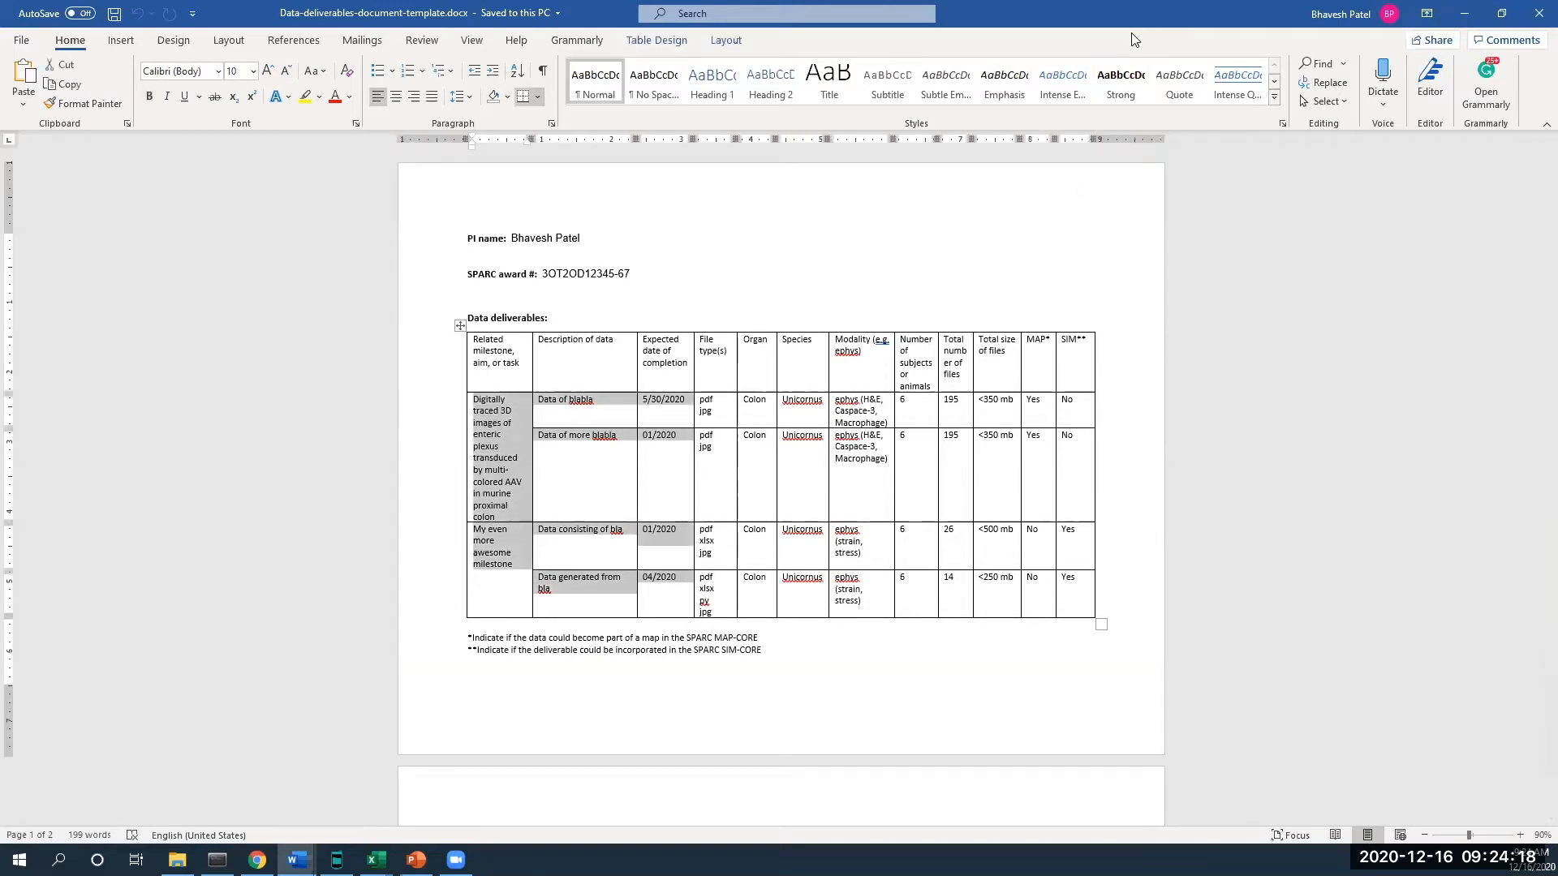
left_click(1501, 13)
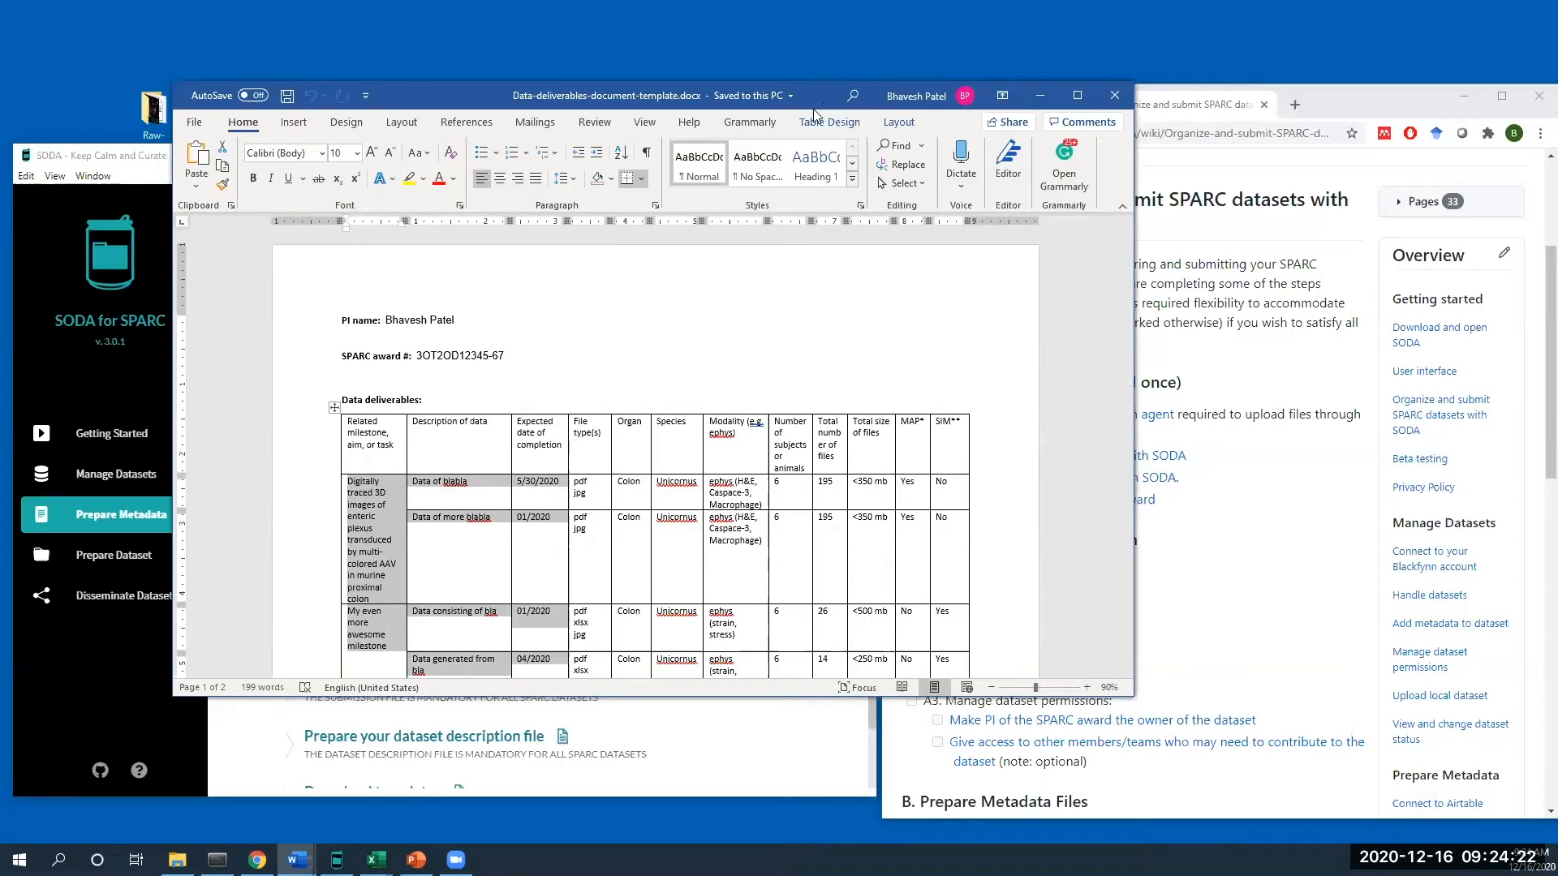
left_click(1041, 95)
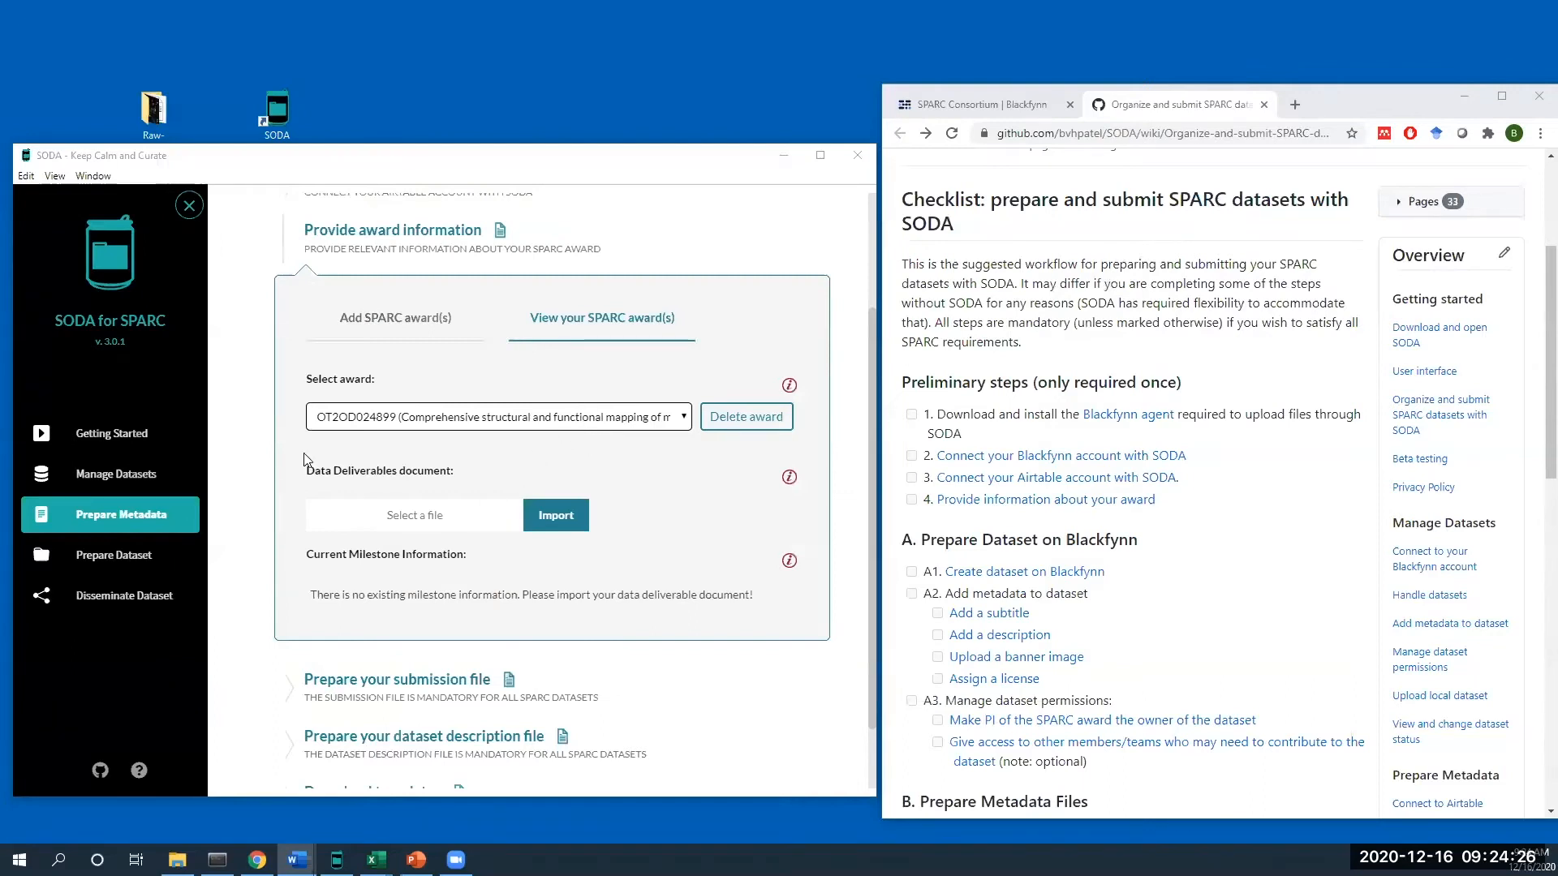
- Import the data deliverables document for the selected award in SODA
scroll(435, 581, "down", 1)
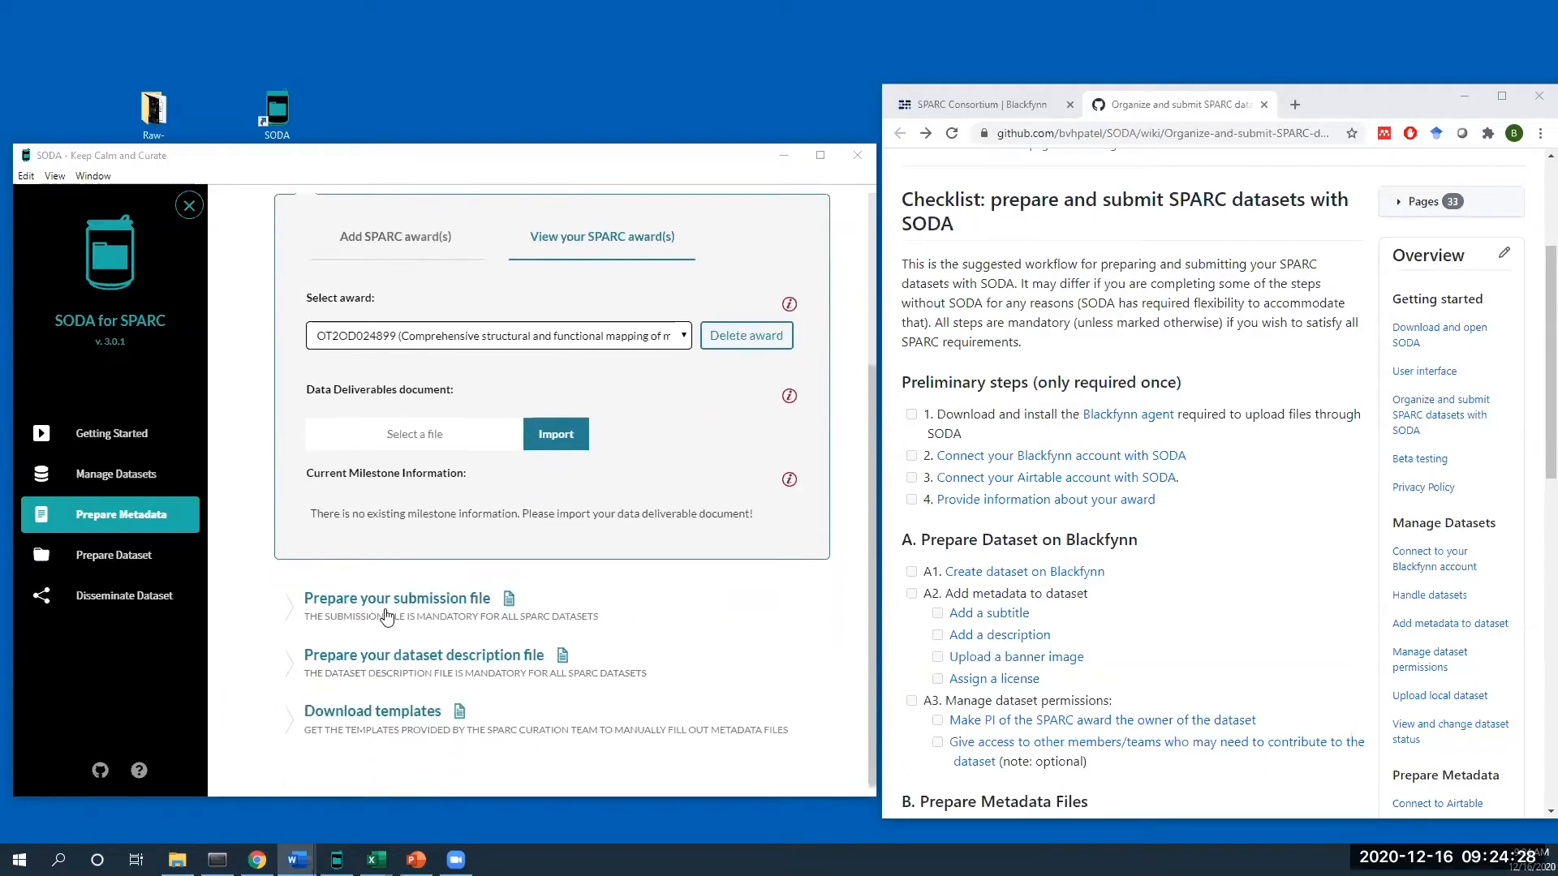
scroll(490, 460, "up", 1)
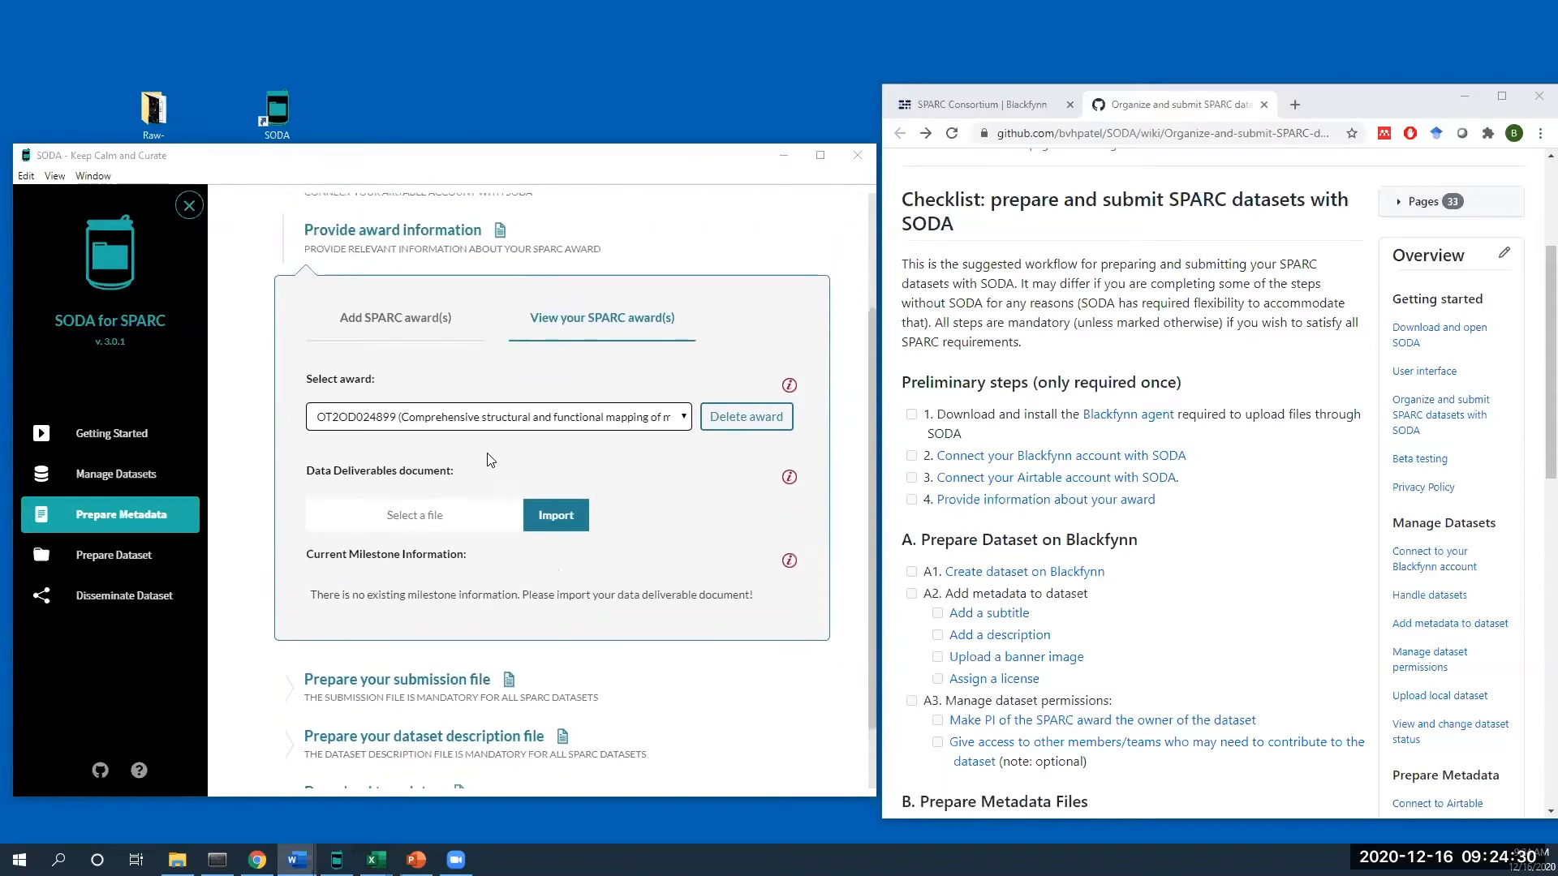
left_click(456, 524)
double_click(335, 392)
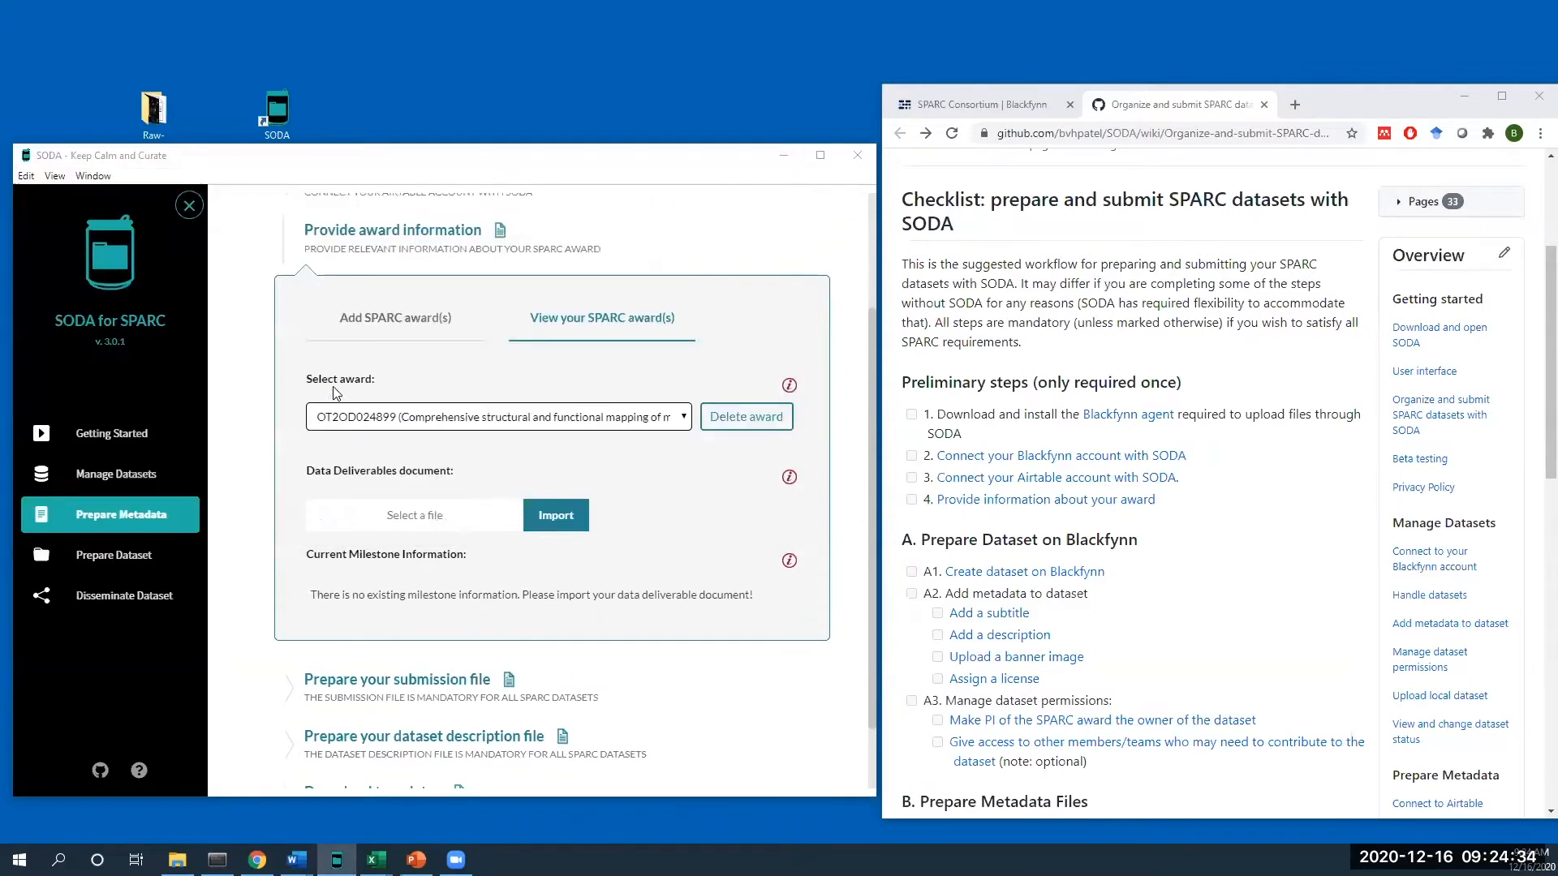
left_click(573, 520)
scroll(682, 507, "down", 2)
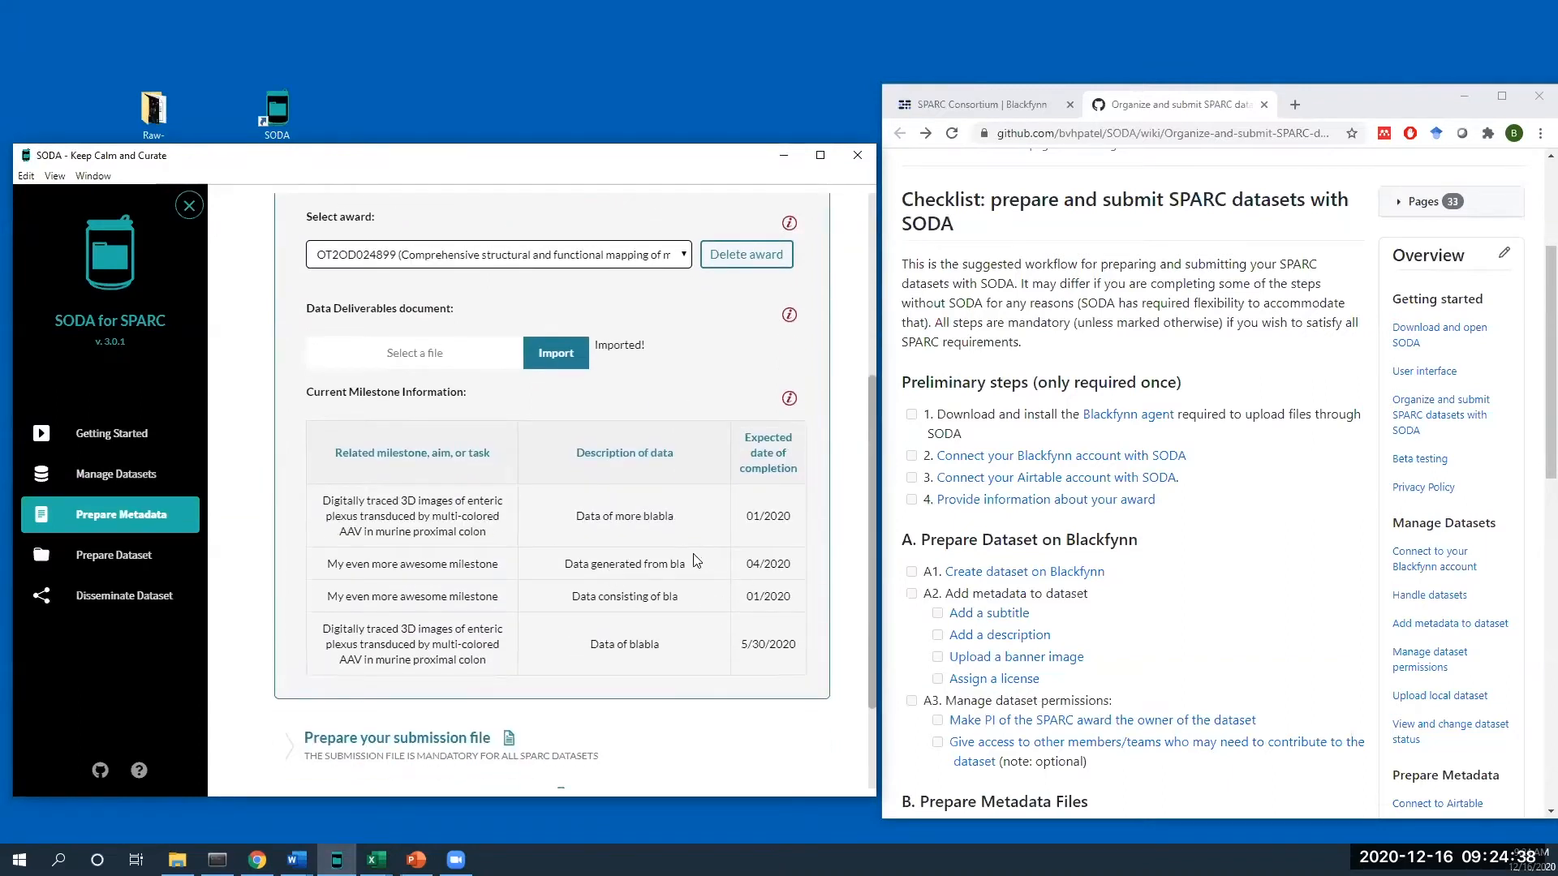
- Examine the award's current milestone information table and collapse the Provide award information section
scroll(695, 560, "up", 2)
scroll(688, 597, "down", 4)
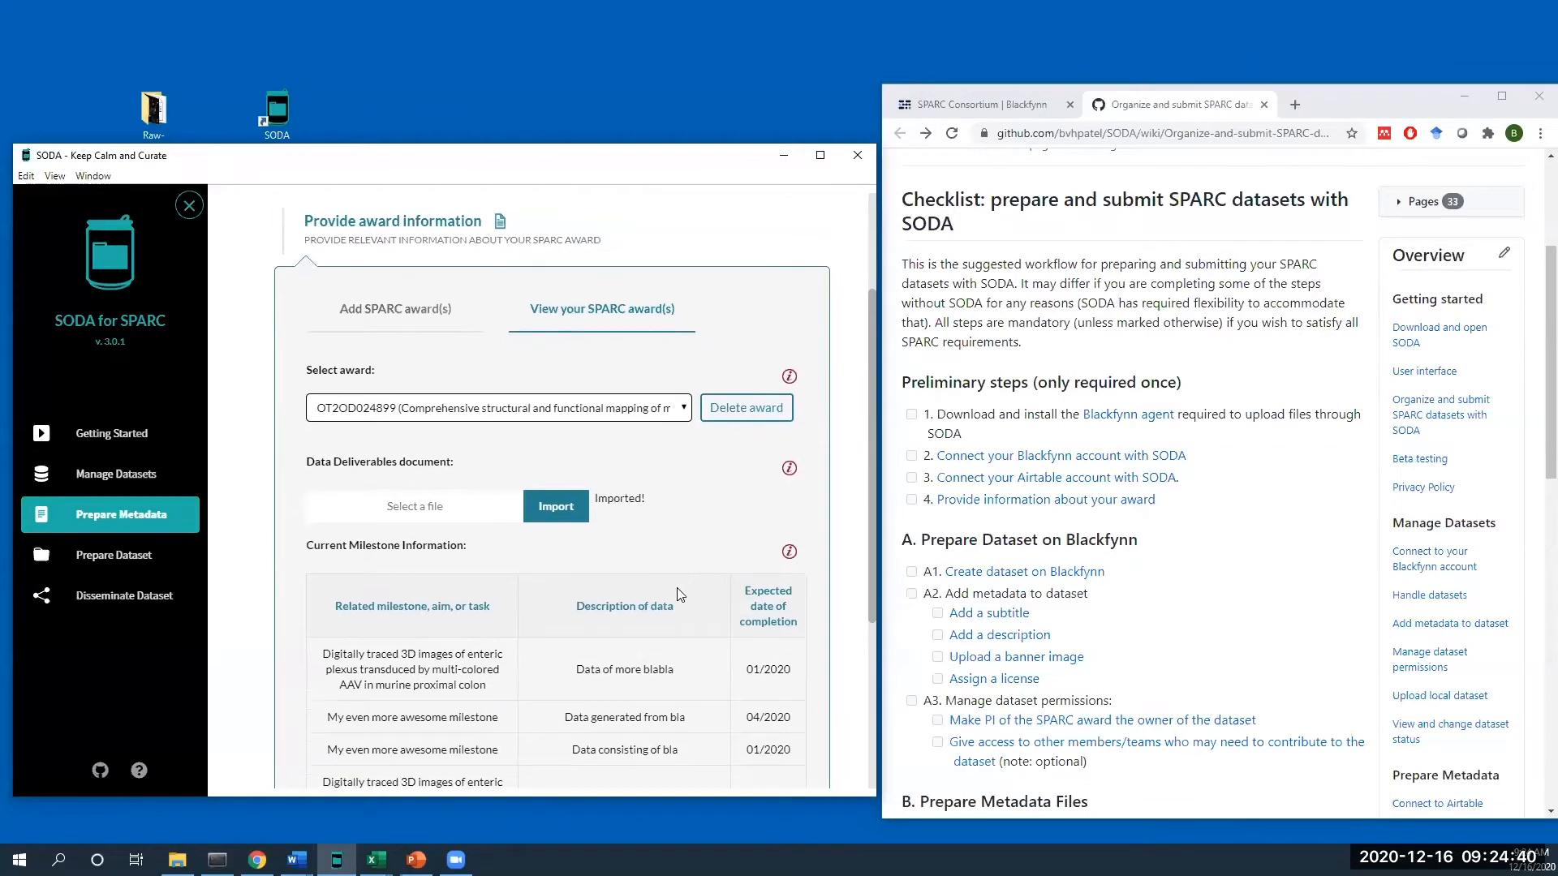
scroll(541, 568, "up", 5)
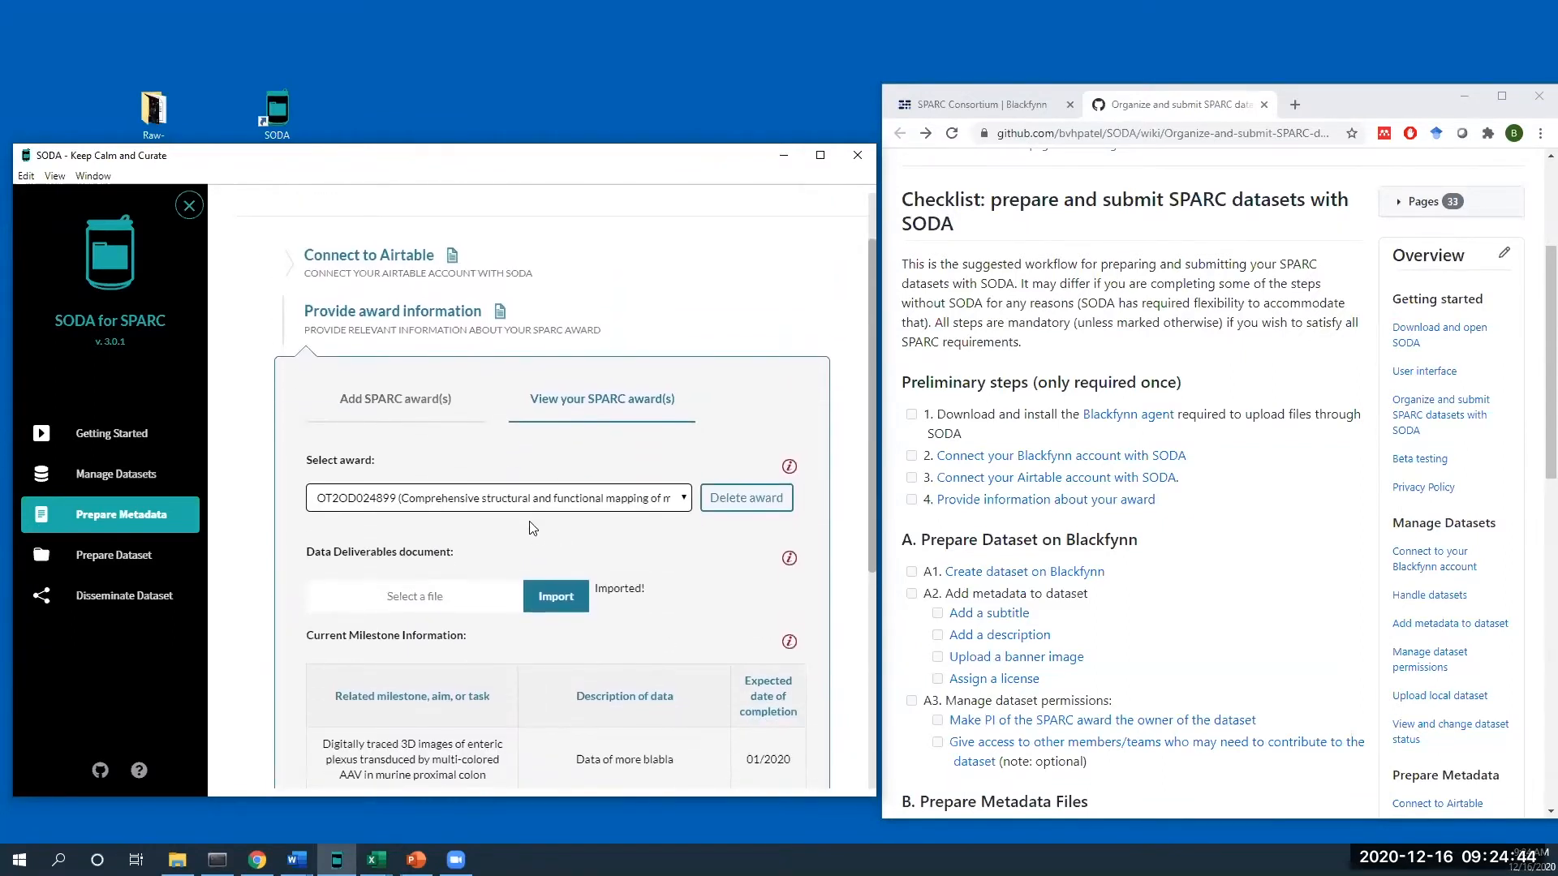
scroll(529, 520, "down", 2)
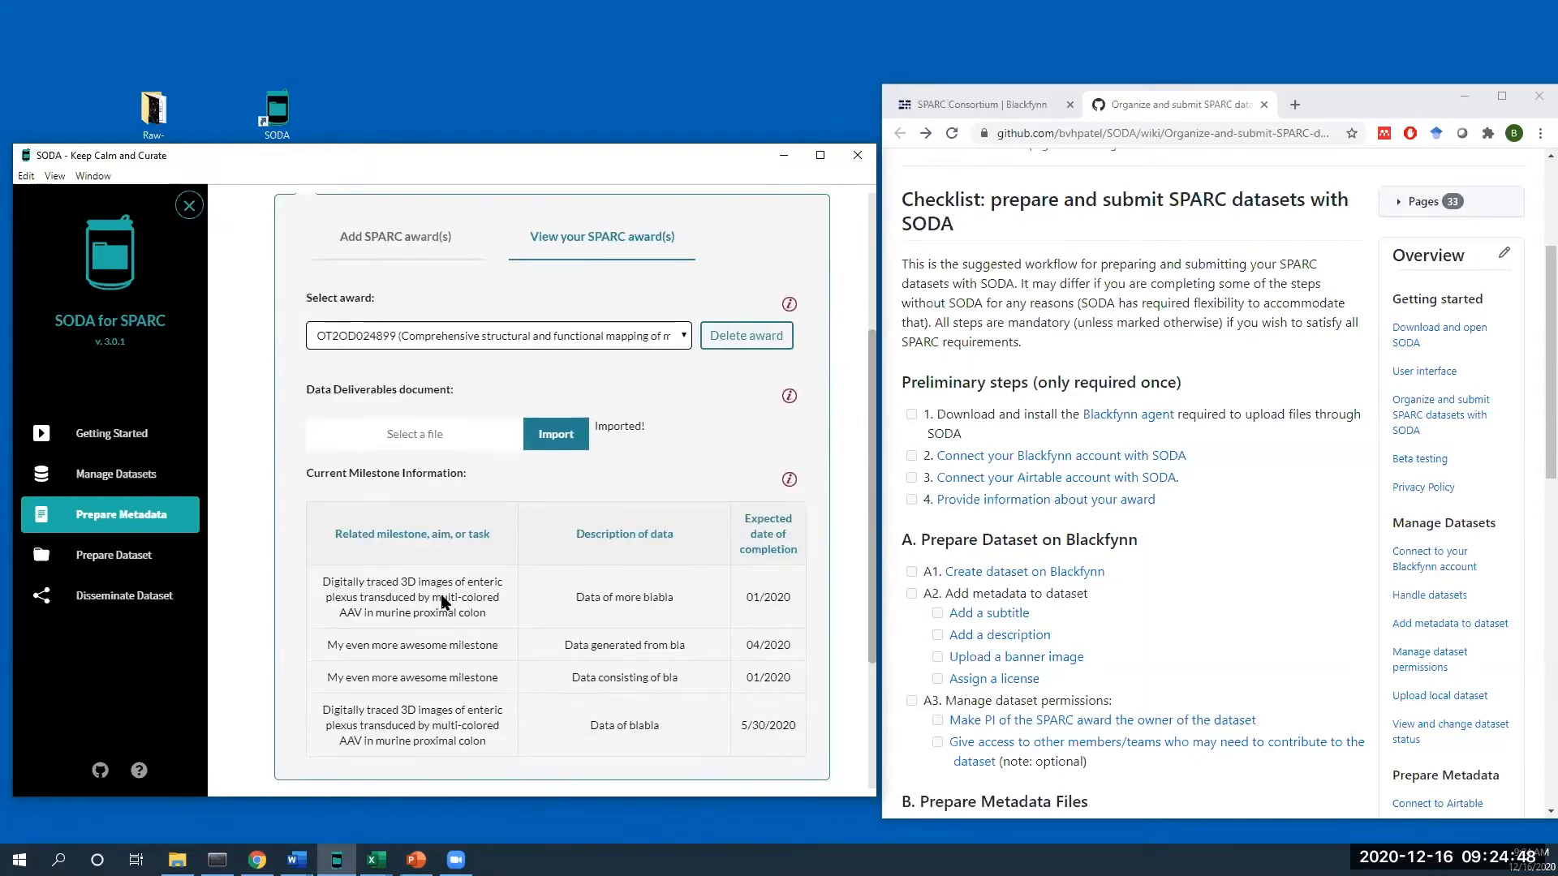
scroll(444, 605, "down", 3)
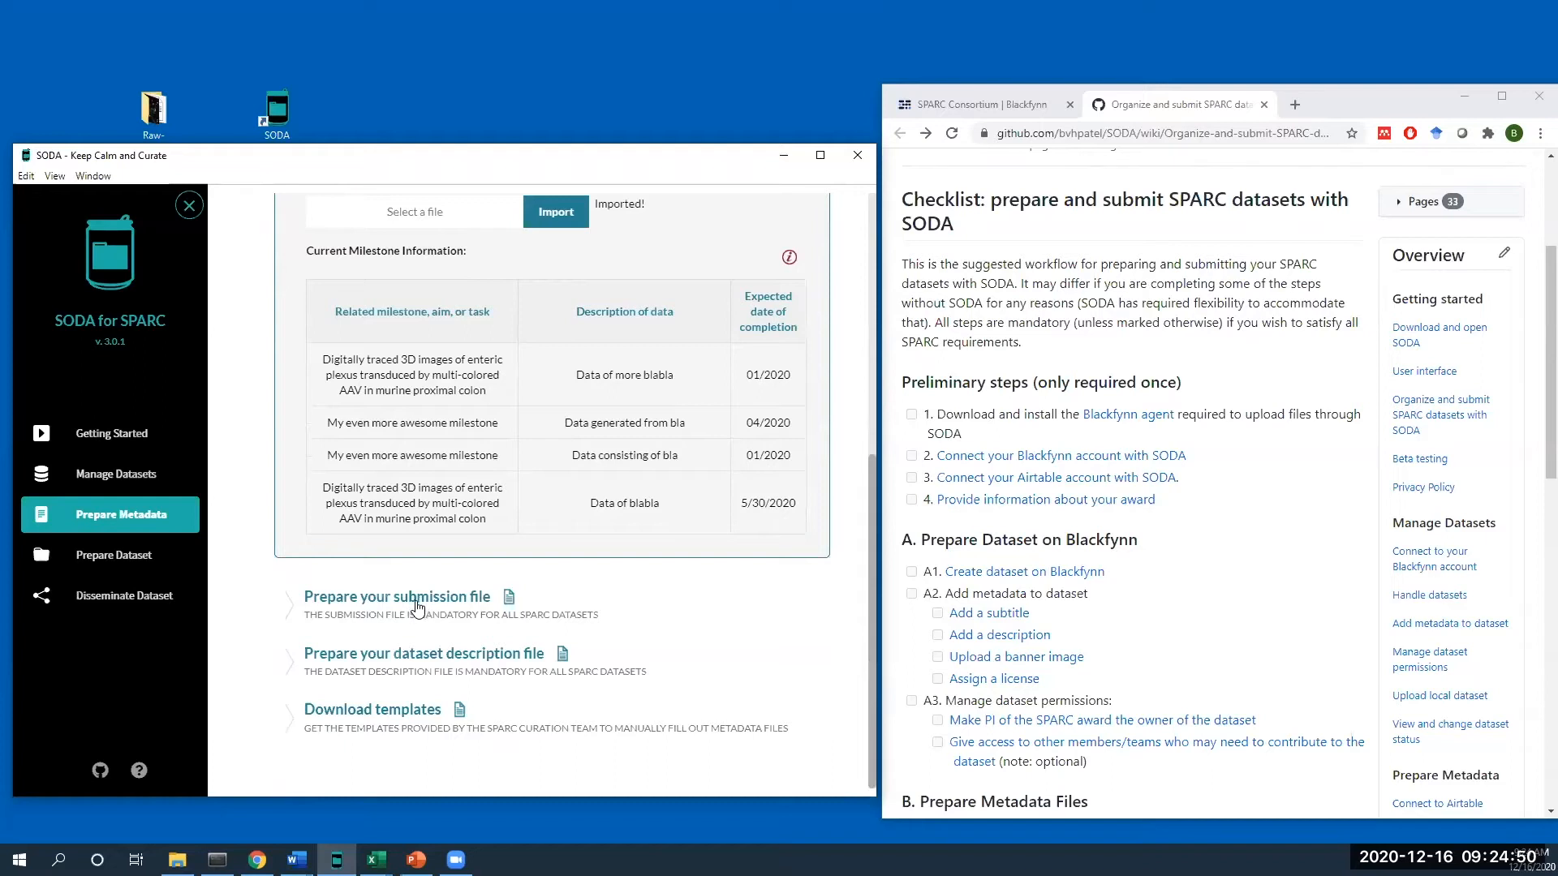
scroll(401, 617, "up", 5)
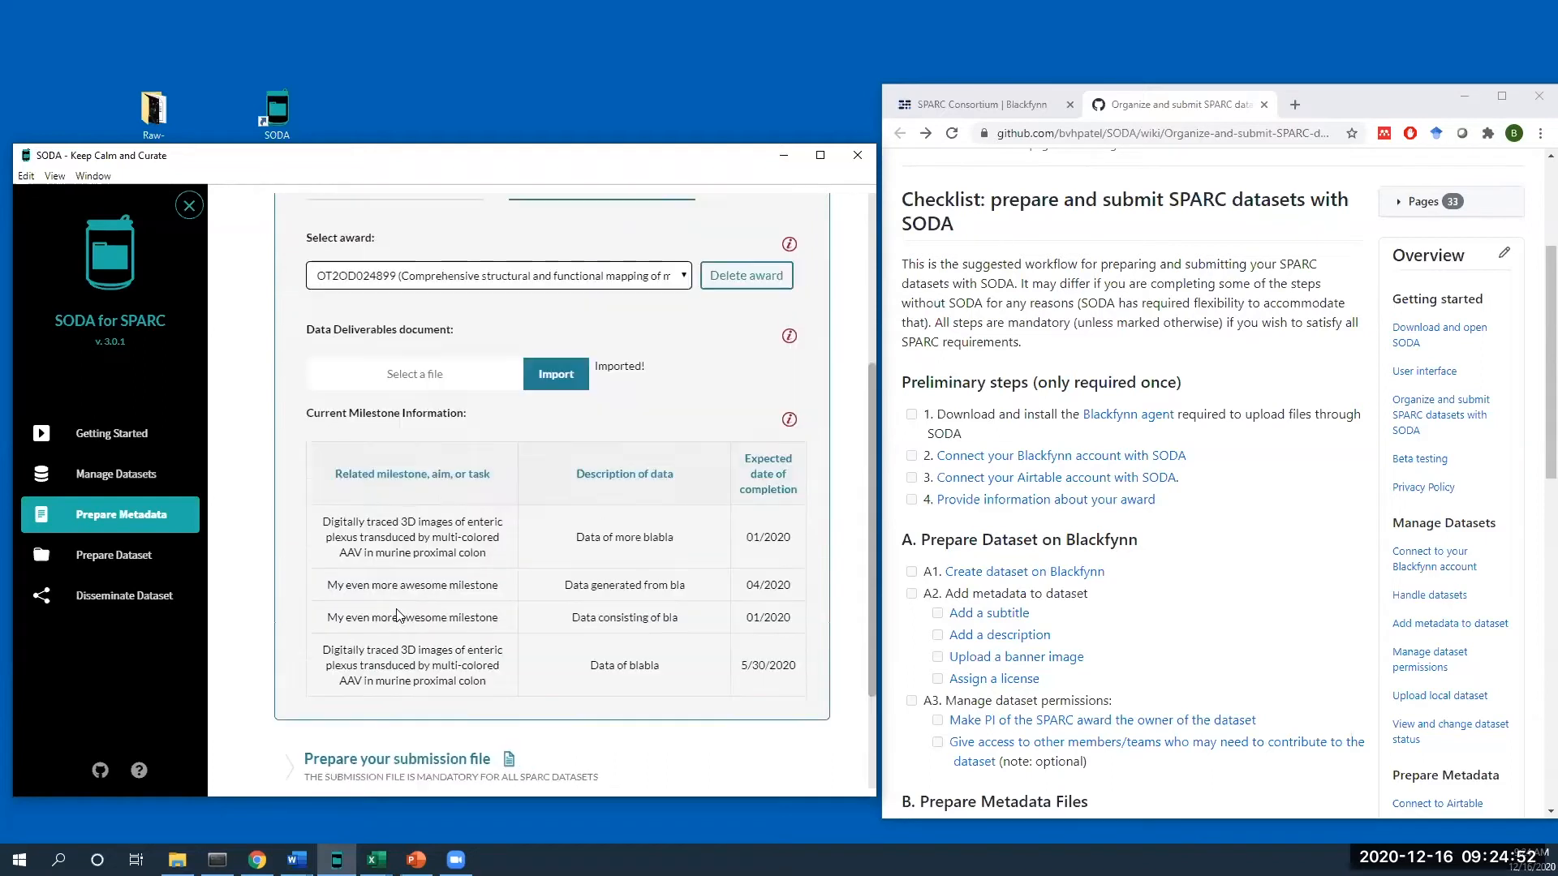
scroll(412, 577, "up", 2)
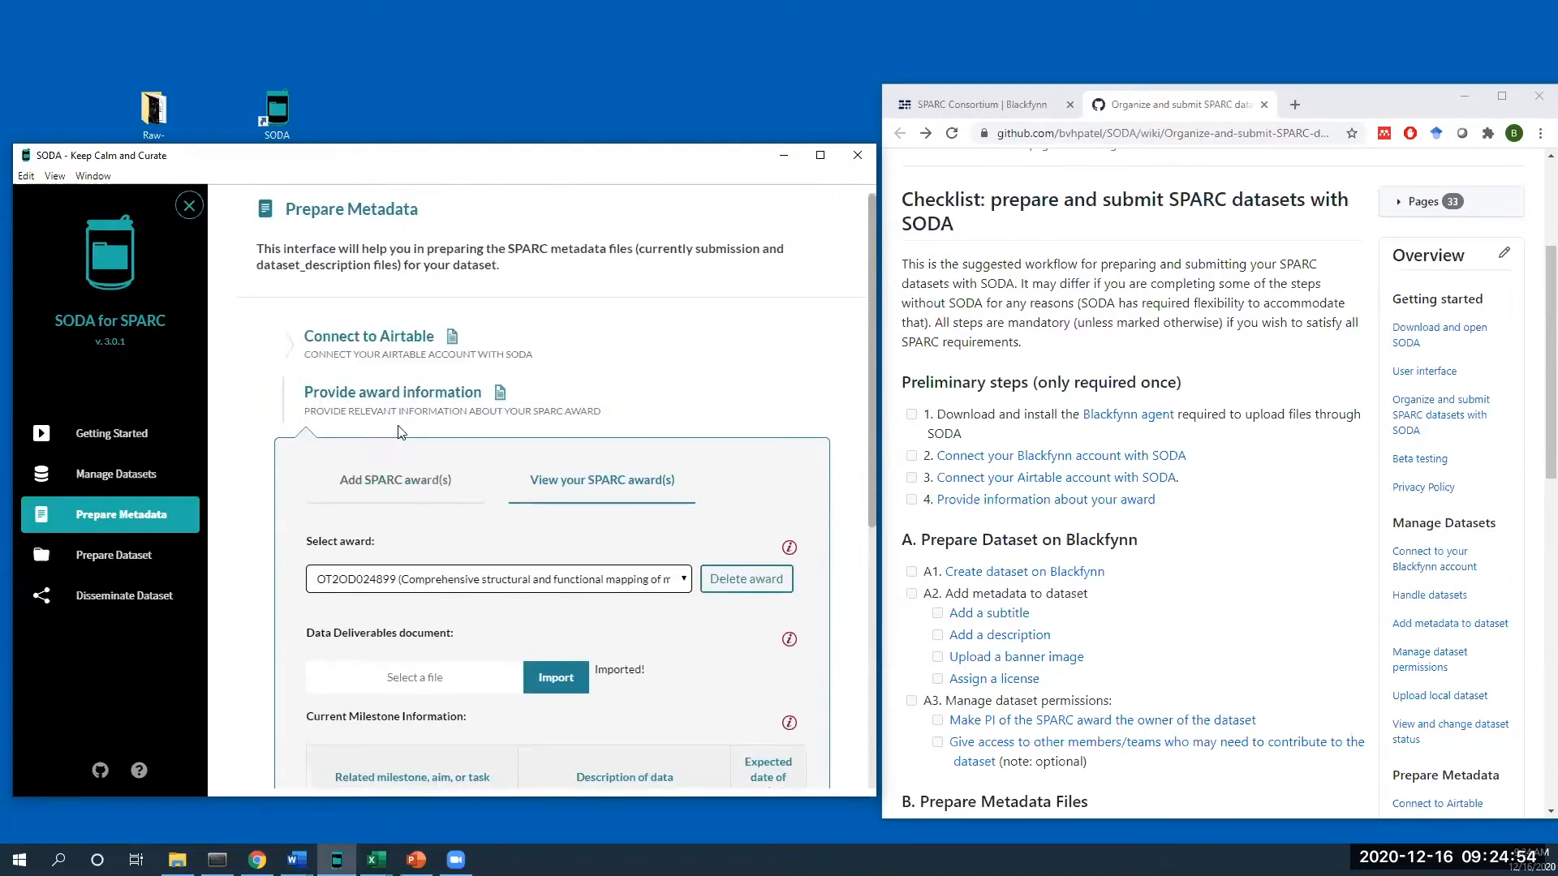
left_click(388, 413)
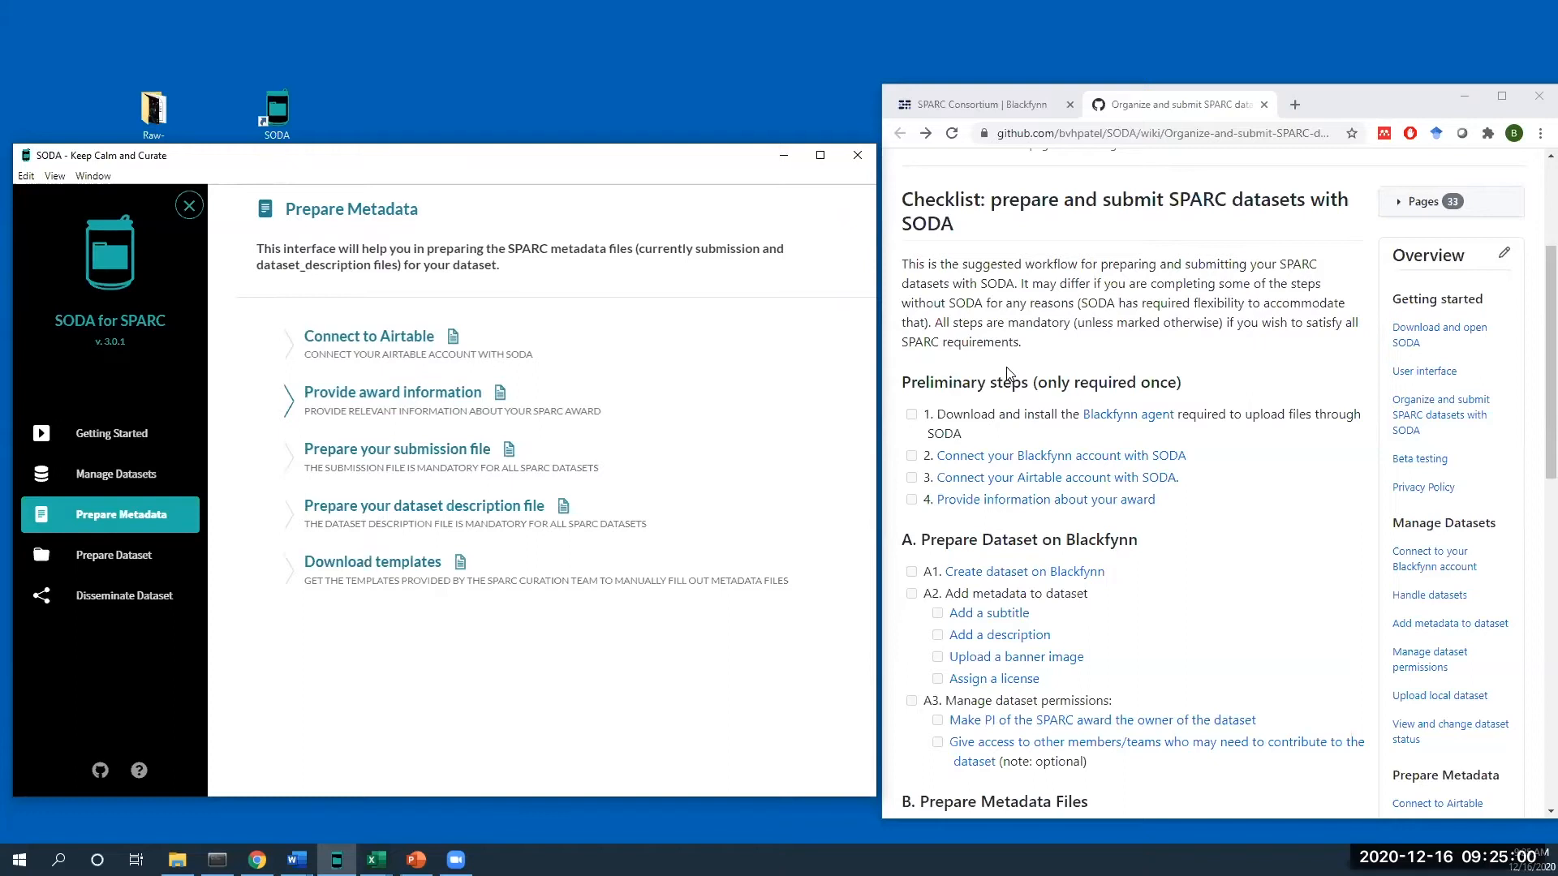
- Review the checklist's Prepare Dataset on Blackfynn steps and open the Handle datasets section in SODA's Manage Datasets
scroll(1136, 483, "down", 2)
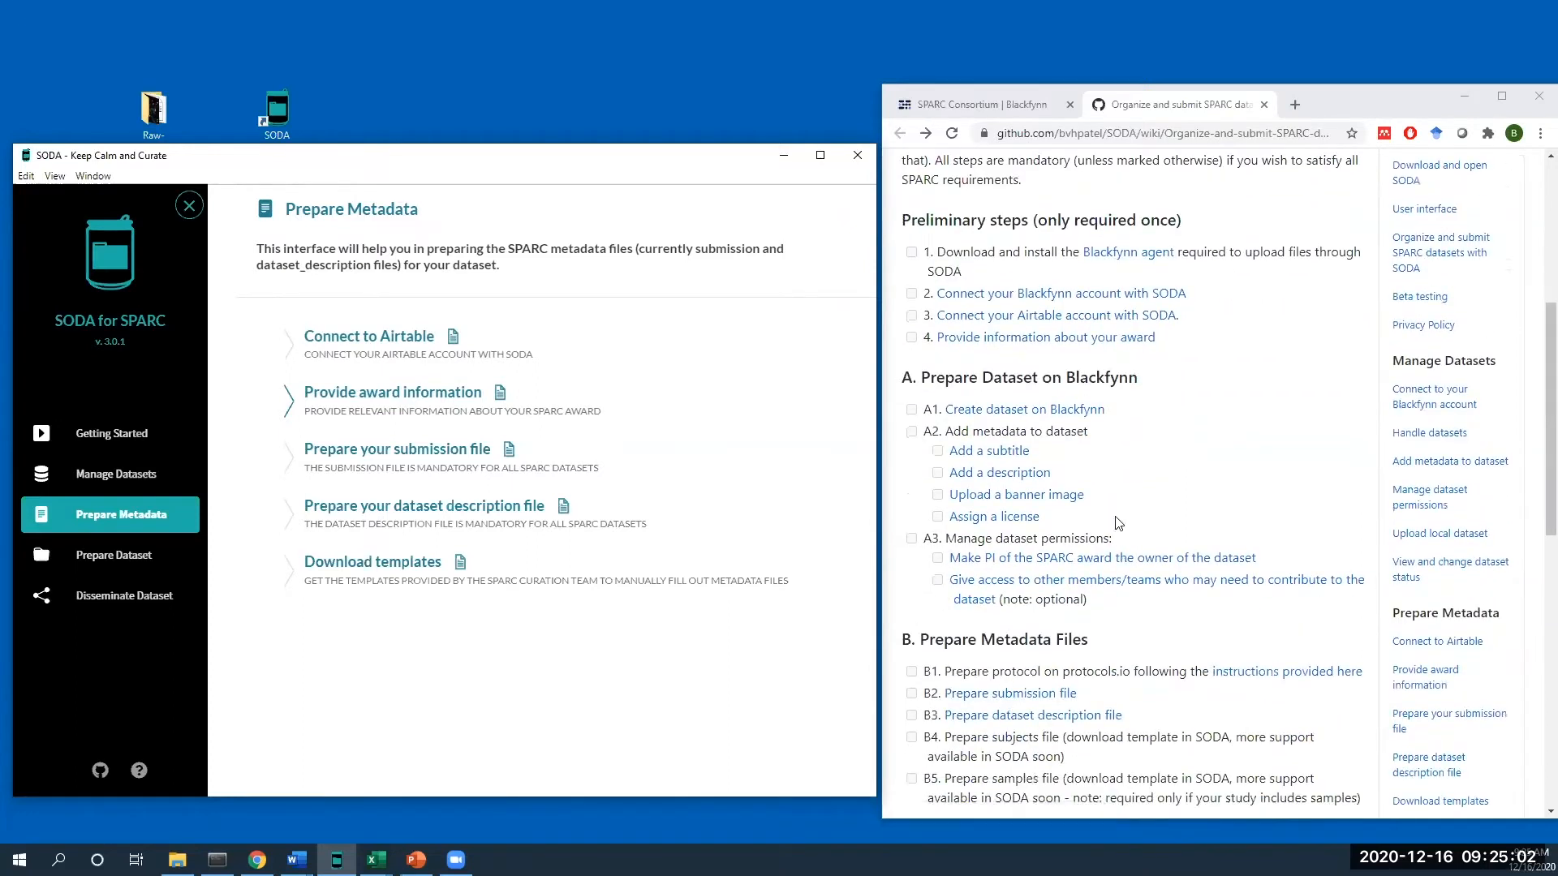
scroll(1066, 540, "down", 1)
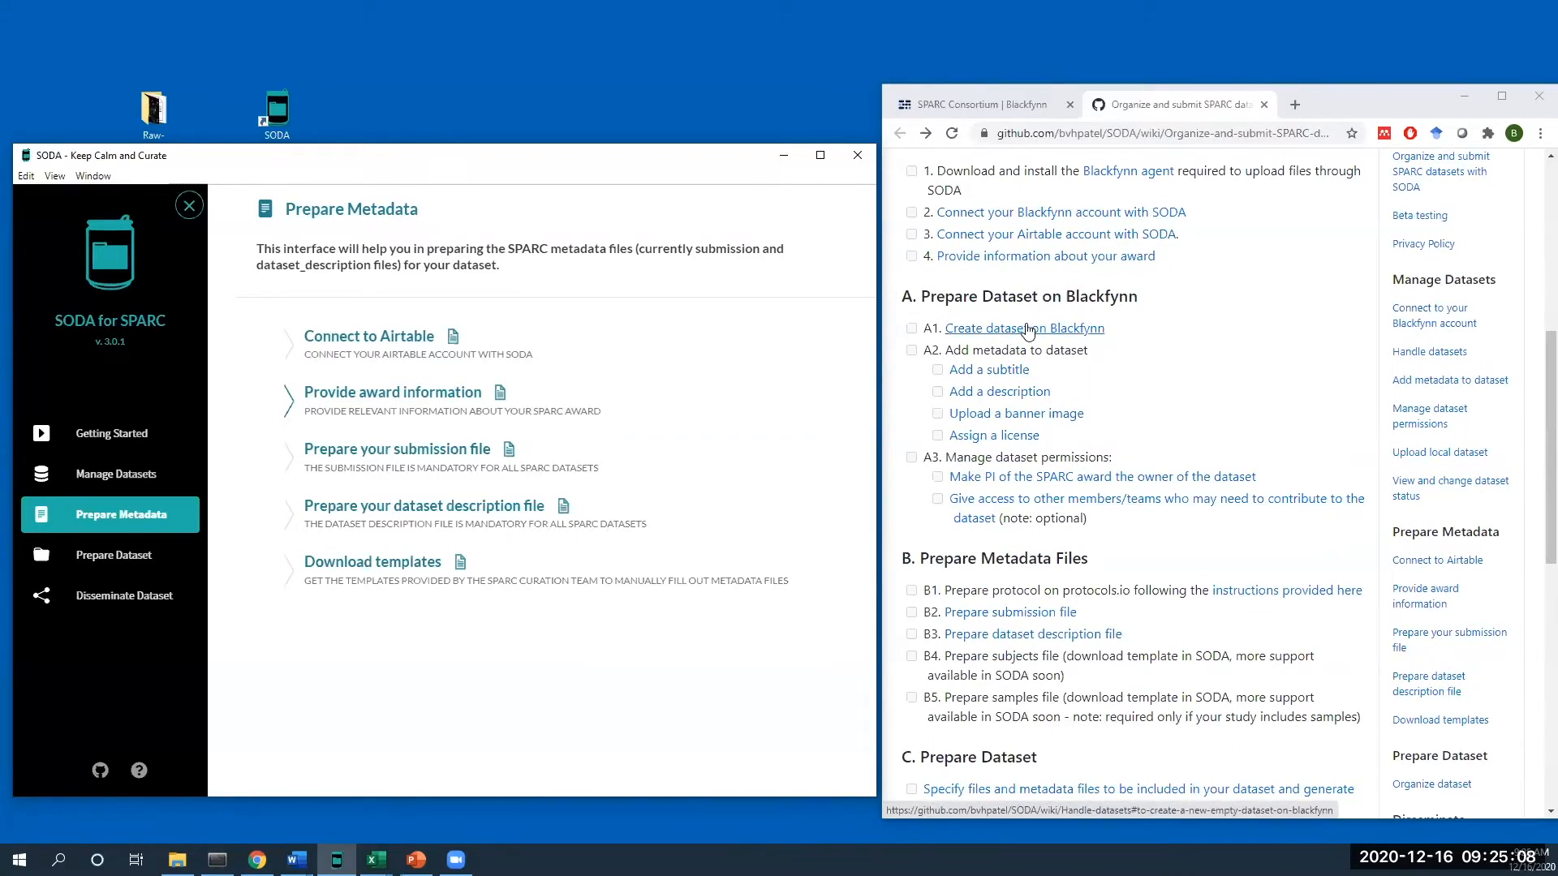
left_click(132, 479)
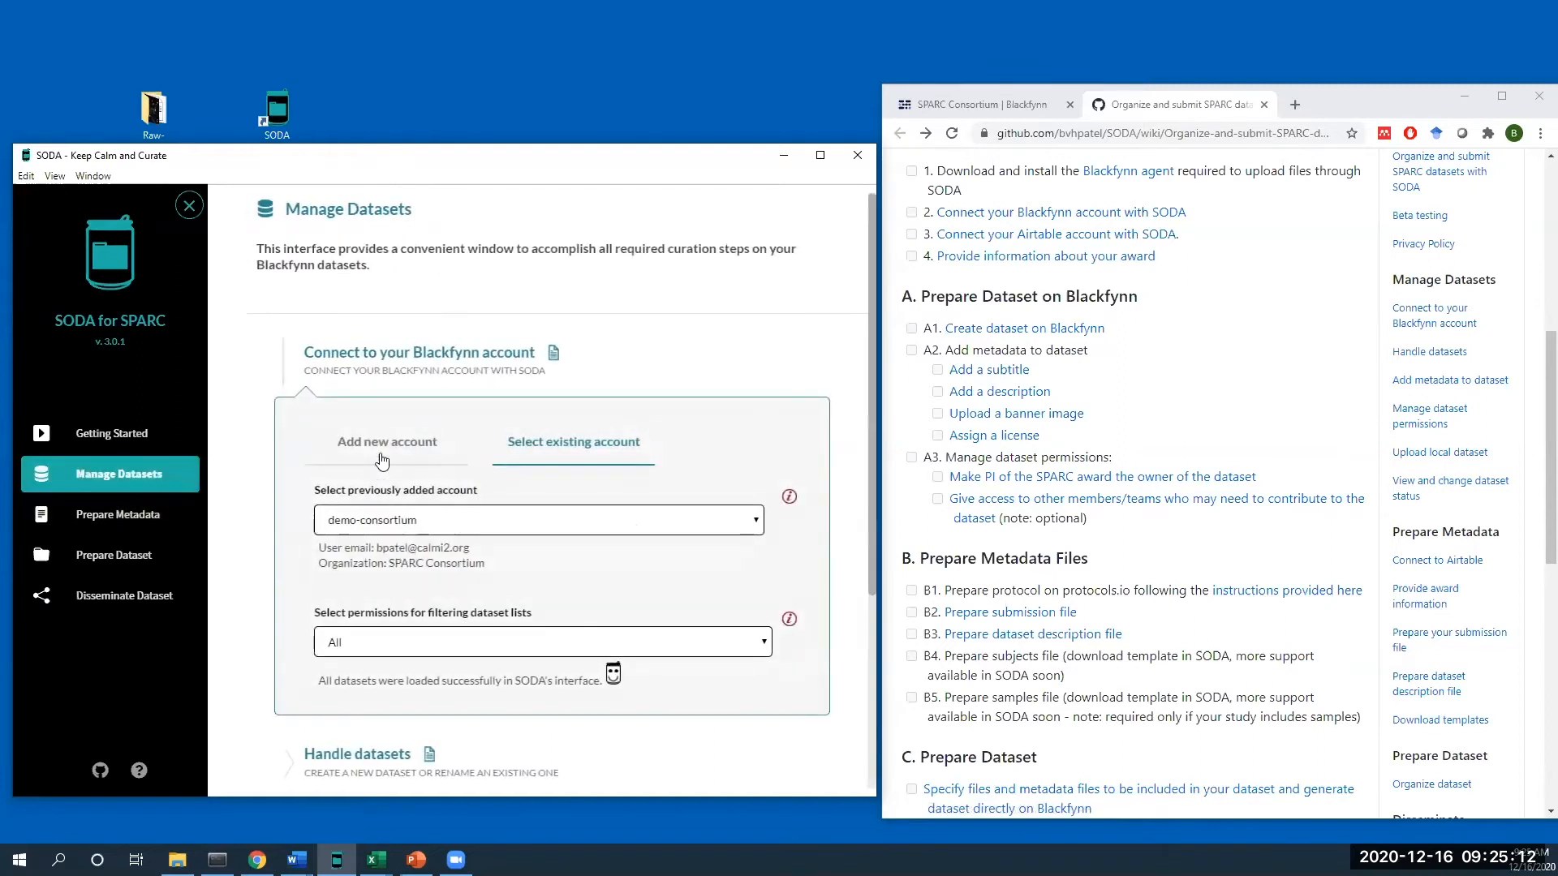
left_click(387, 381)
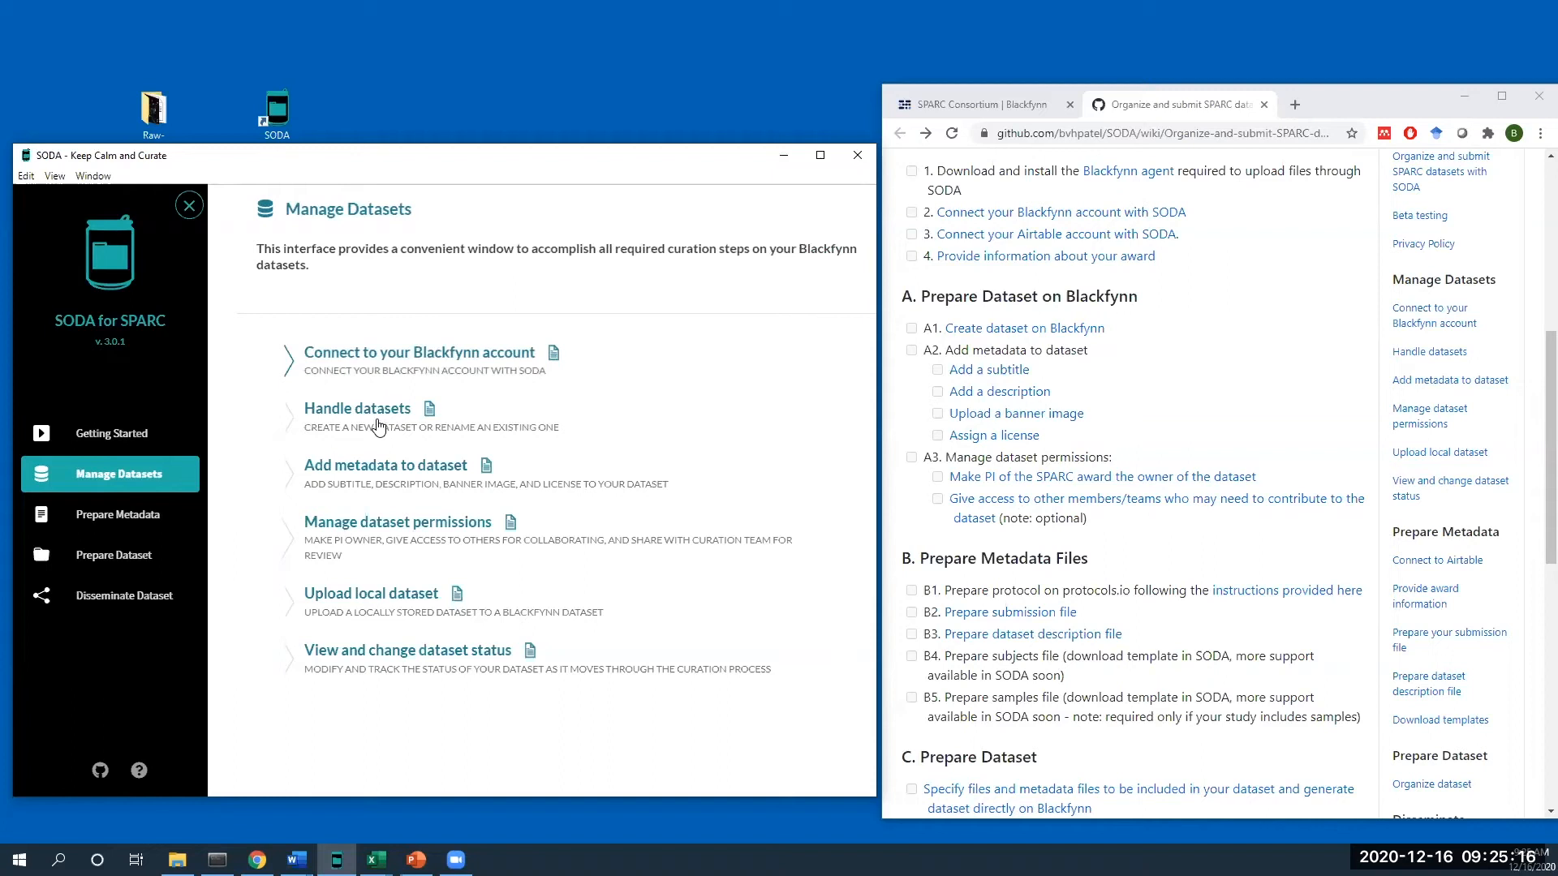
left_click(379, 426)
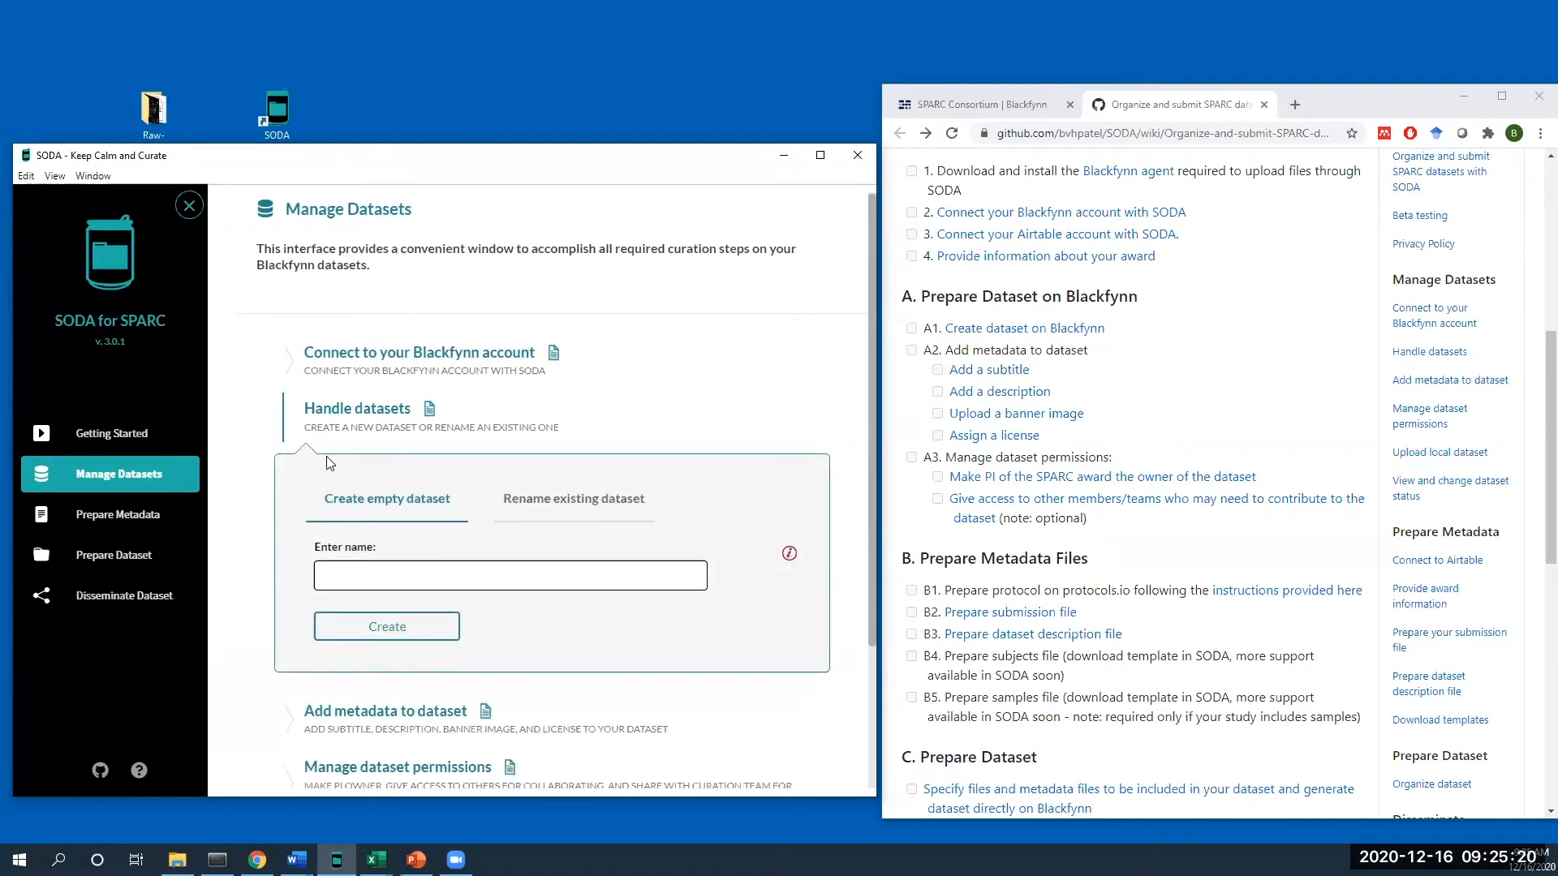
- Create an empty Blackfynn dataset named "2020 - webinar - Multicolor adeno-associated virus sparse labeling"
left_click(417, 562)
key("alt+Tab")
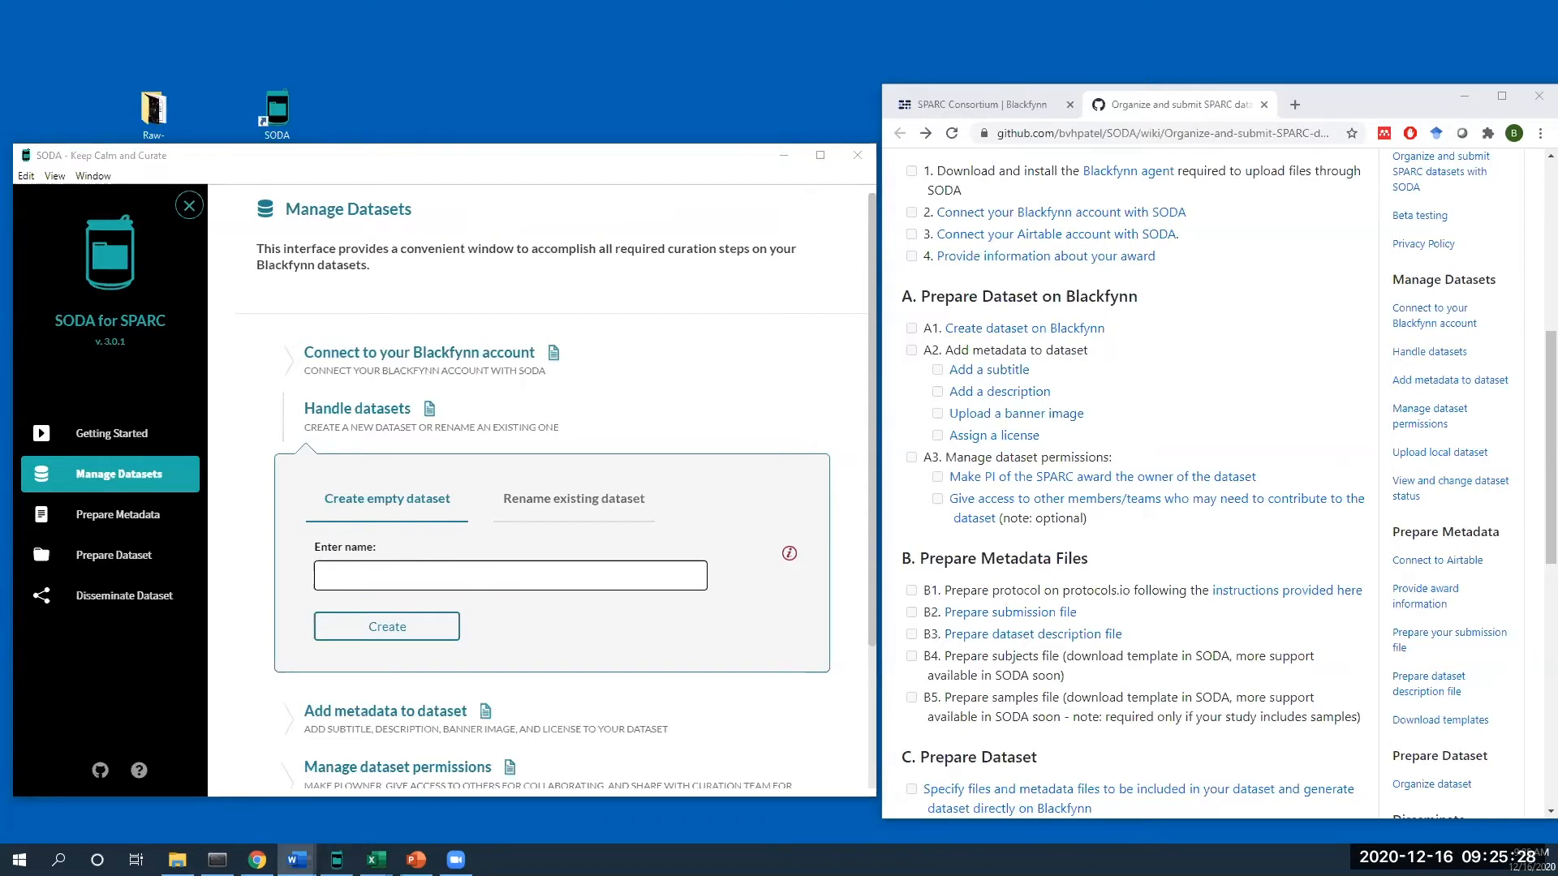
left_click(440, 579)
type("2020 - webinar -")
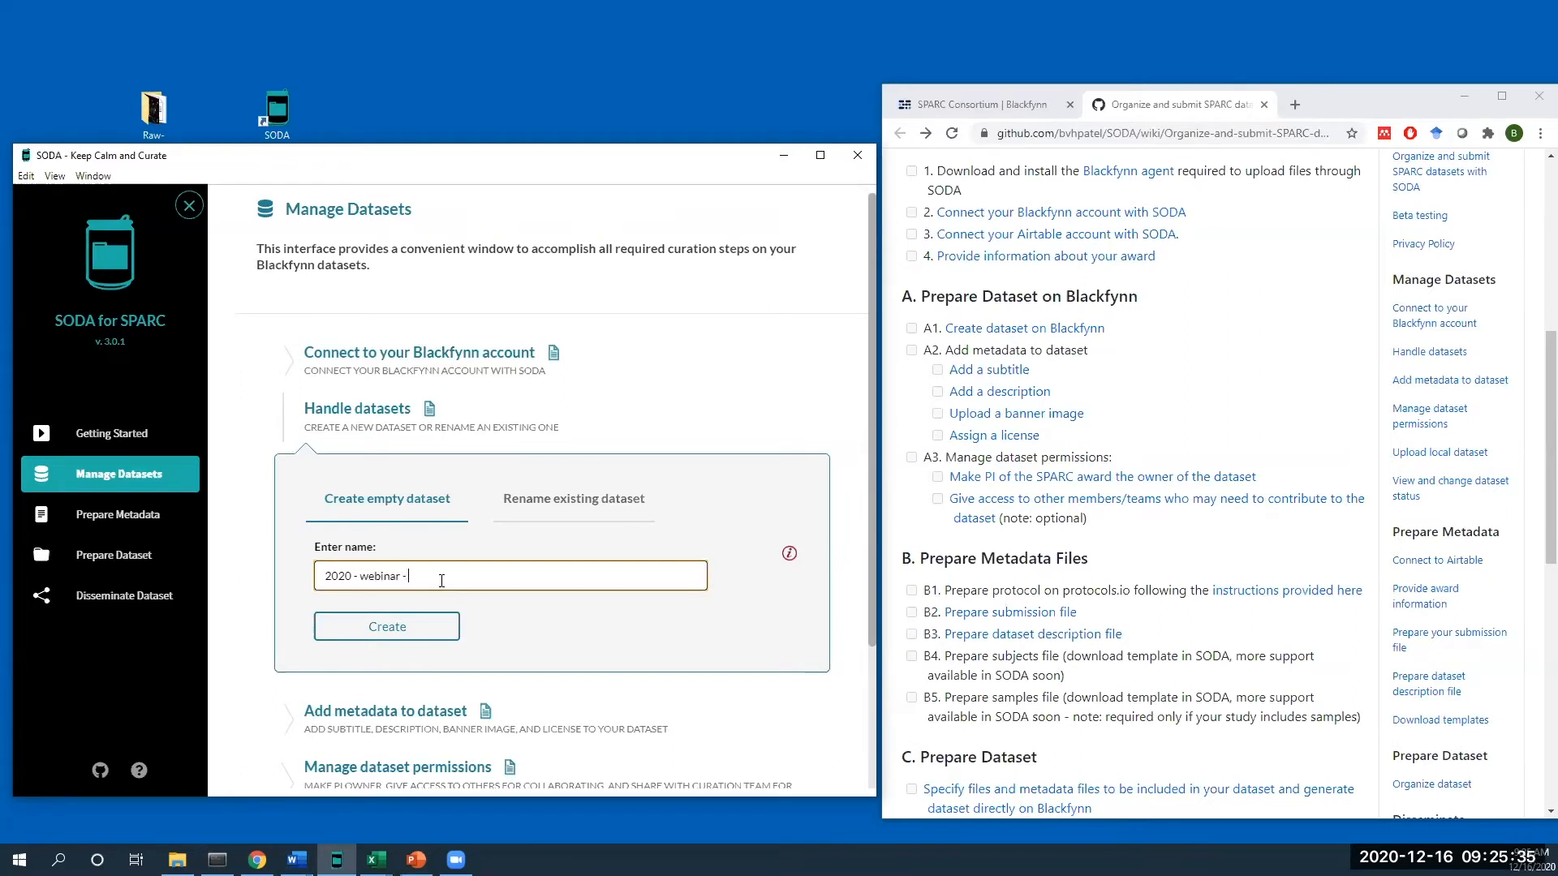
type("Multicolor adeno-associated virus sparse labeling")
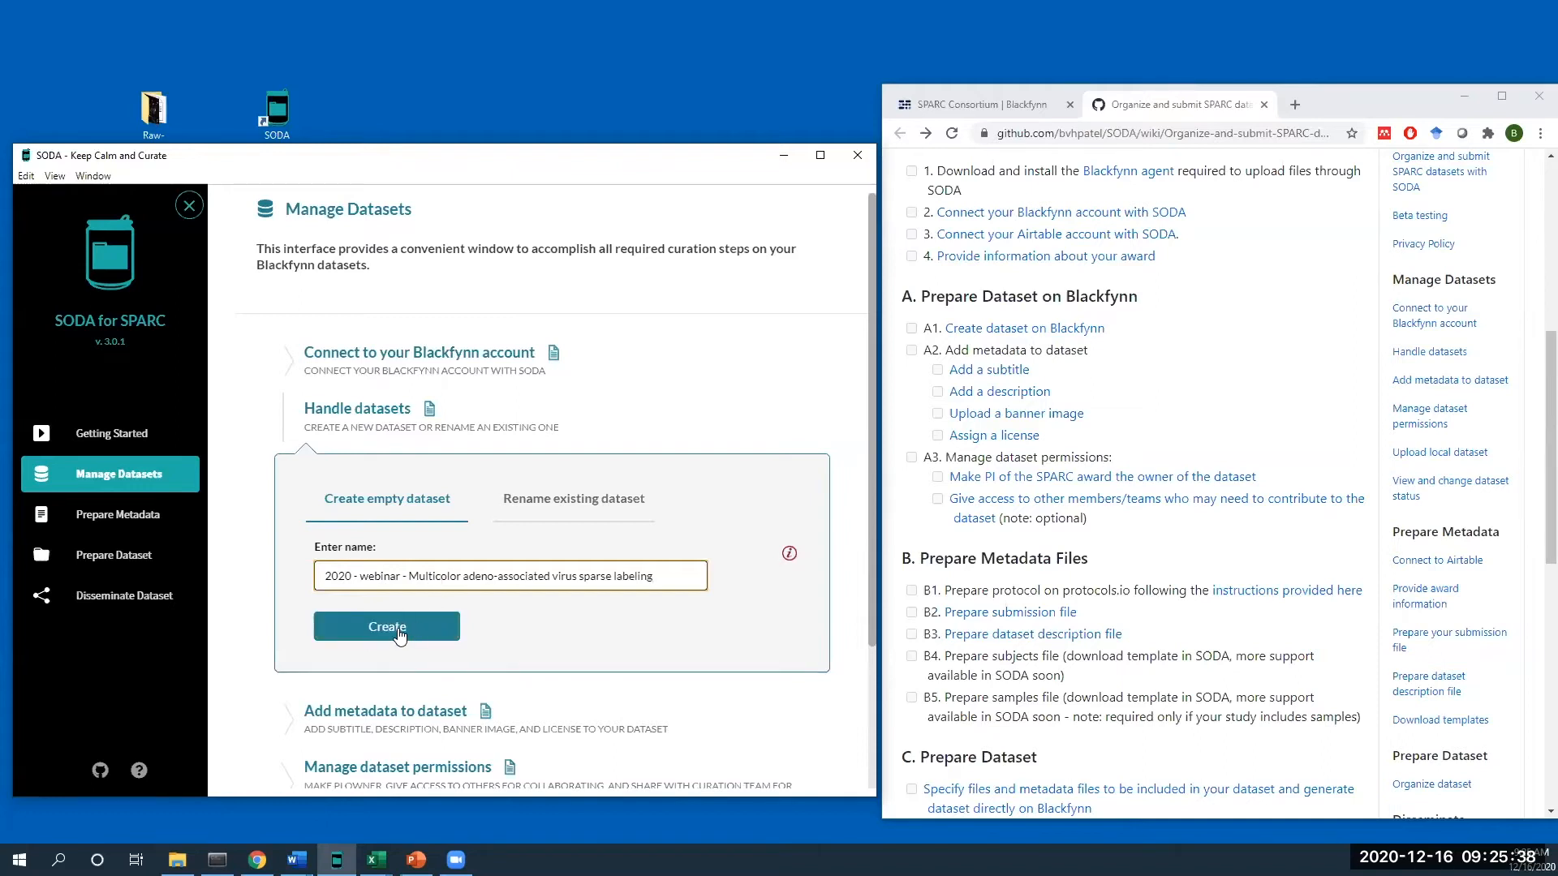
left_click(400, 635)
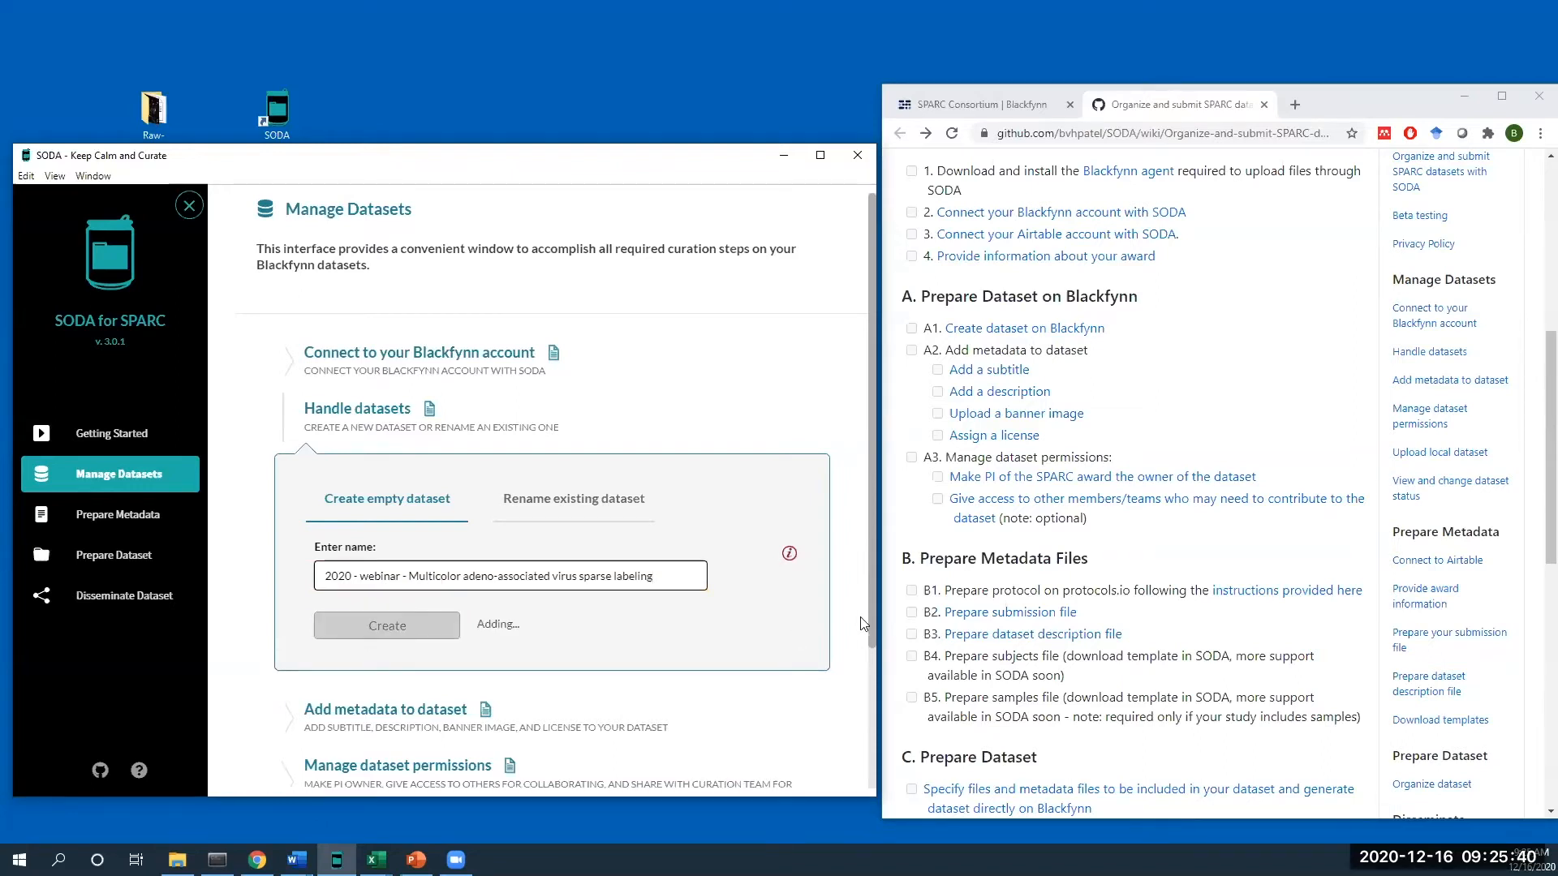
- Refresh the Blackfynn dataset list in the browser and open the new webinar dataset's overview
left_click(1040, 107)
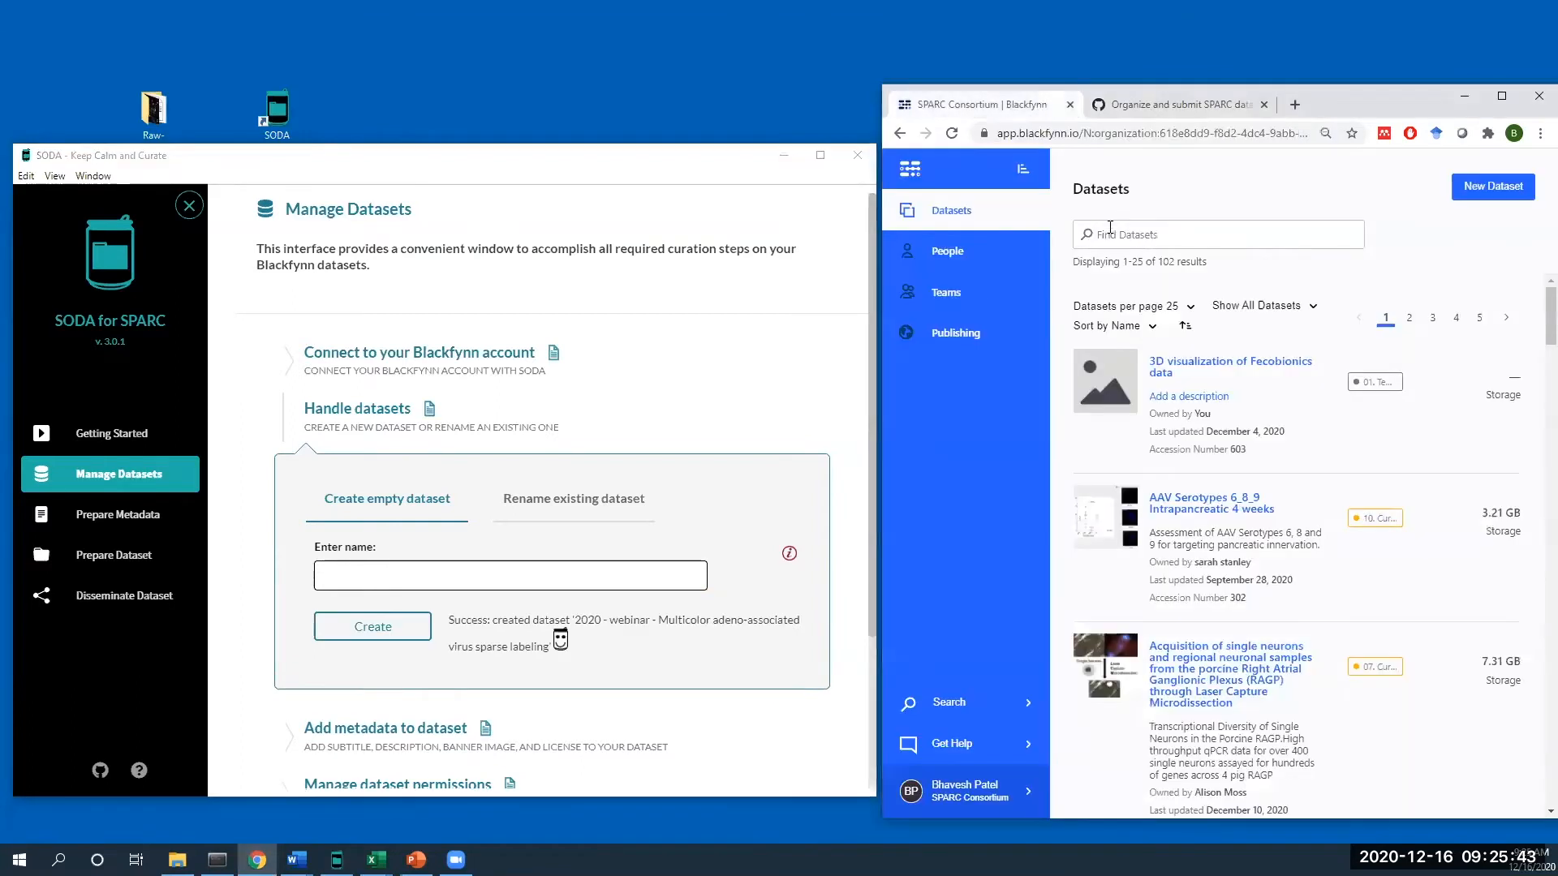
left_click(953, 139)
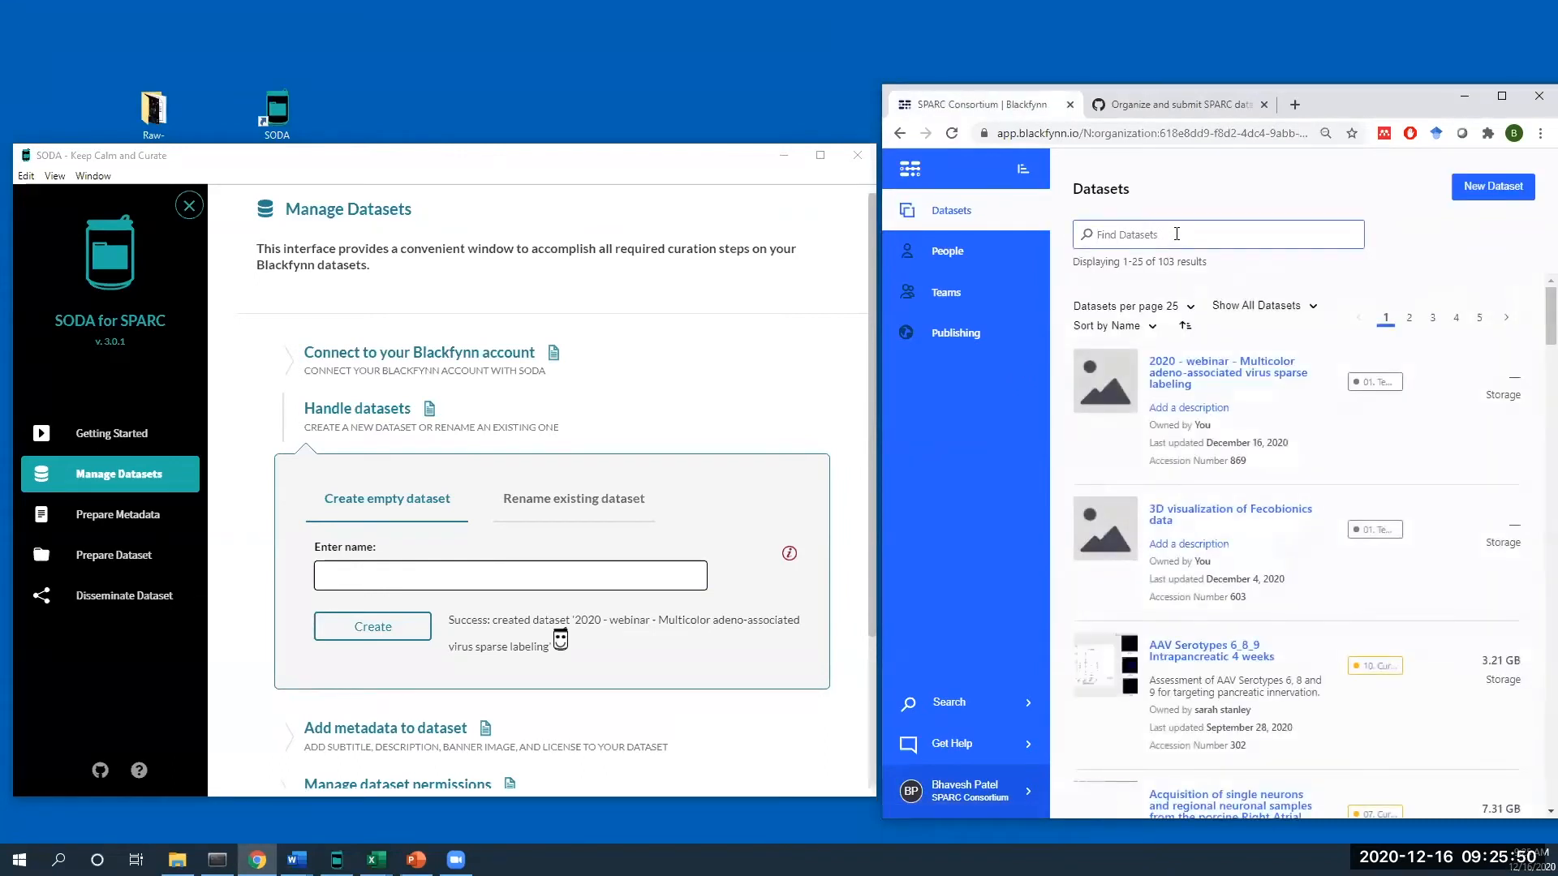
left_click(1208, 375)
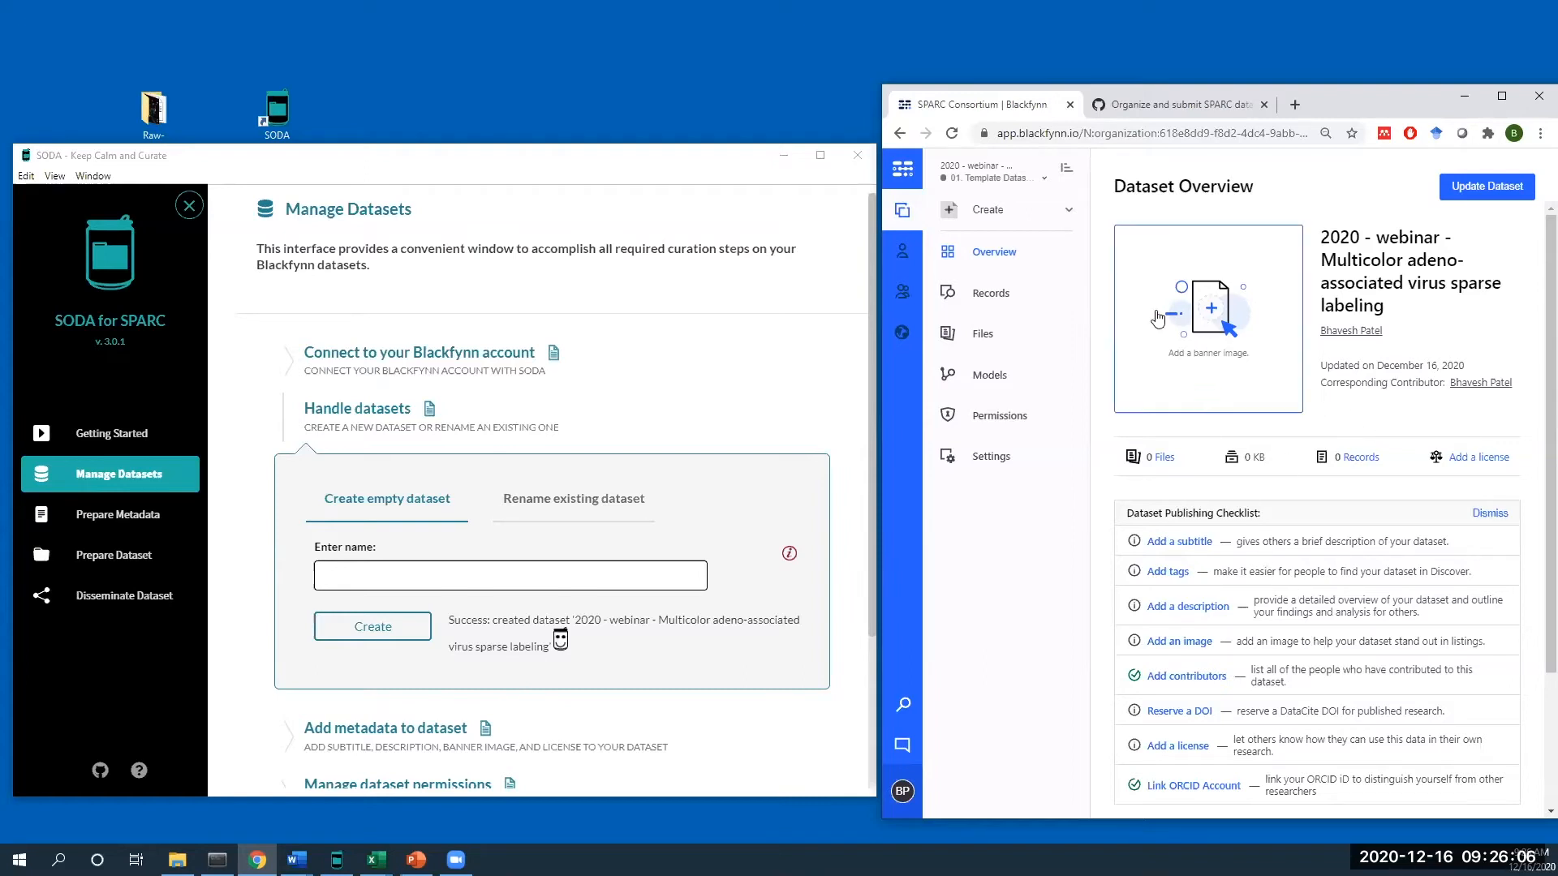
- Review the checklist's Add metadata to dataset item and select the "2020 - webinar - Multicolor adeno-associated virus sparse labeling" dataset for metadata in SODA
left_click(1109, 109)
left_click_drag(945, 350, 1118, 363)
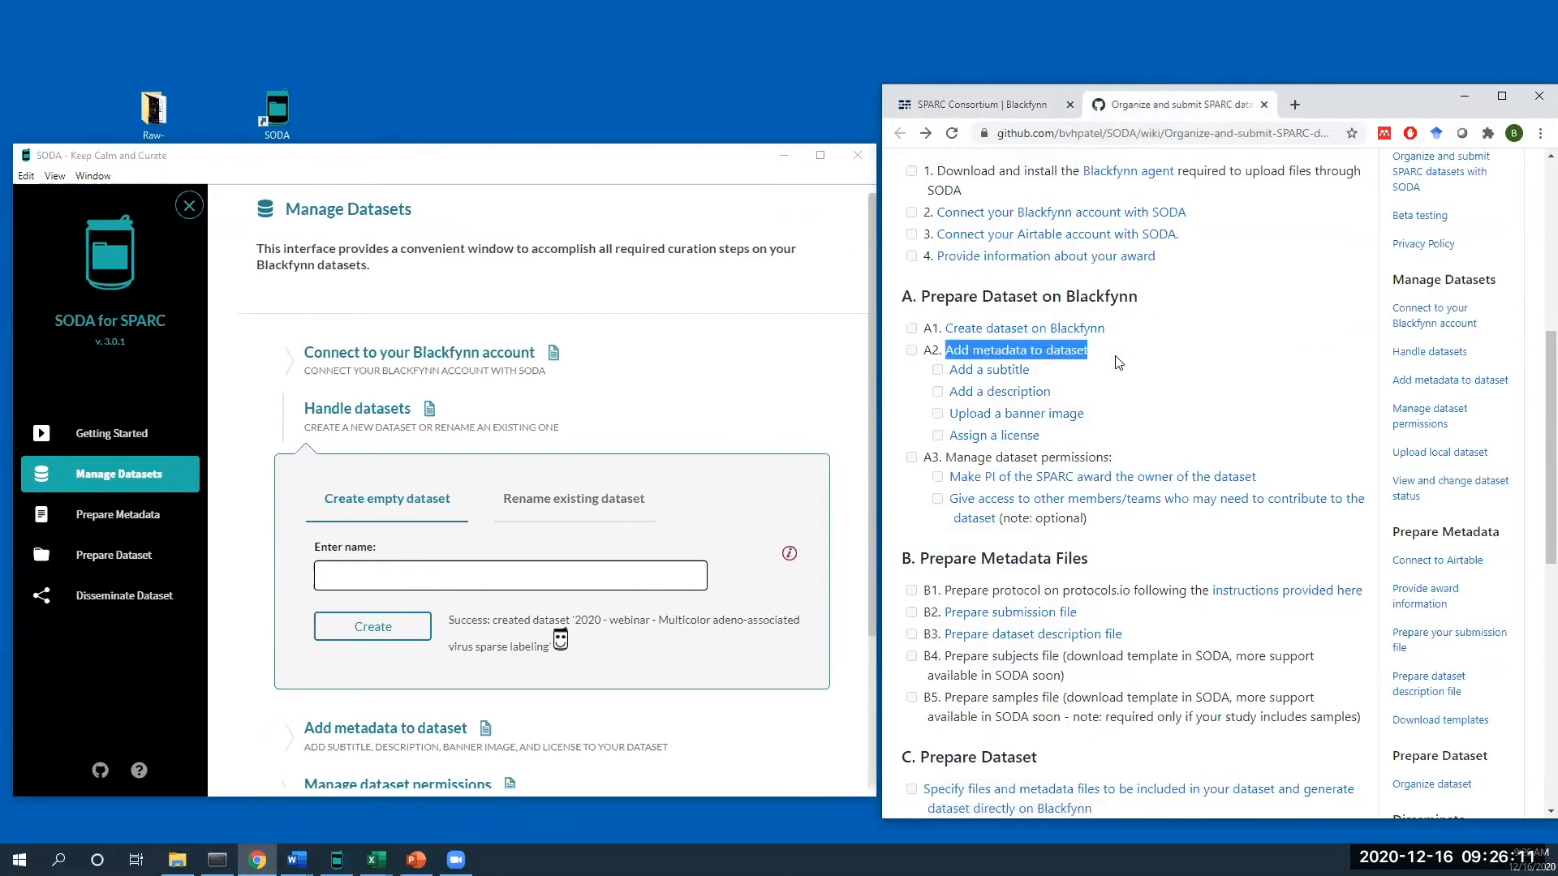
left_click(378, 429)
left_click(647, 485)
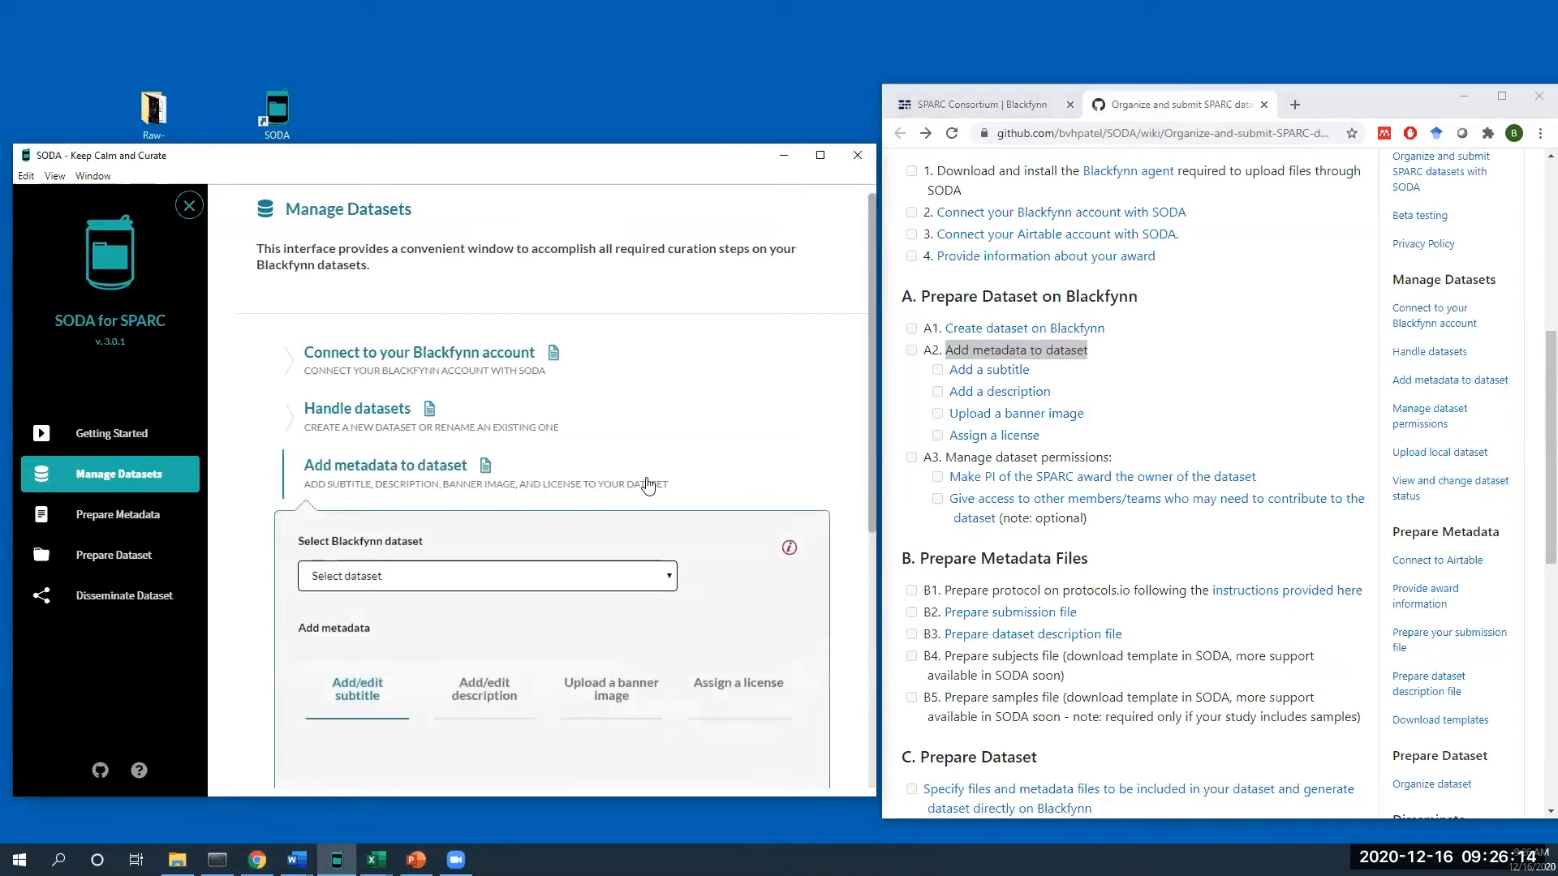
scroll(641, 438, "down", 1)
left_click(598, 495)
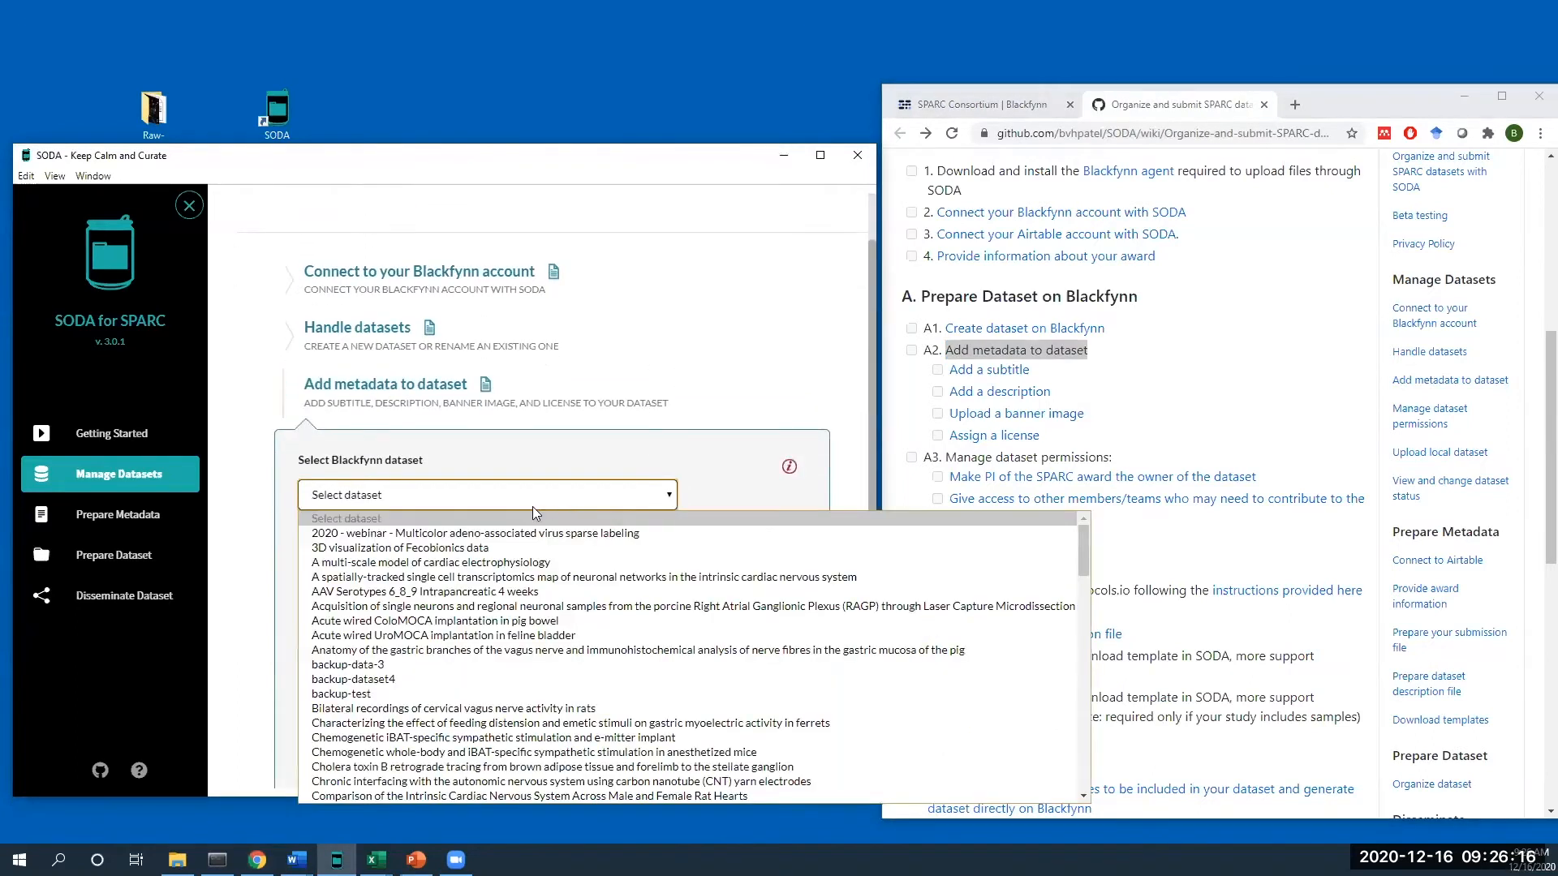
left_click(511, 532)
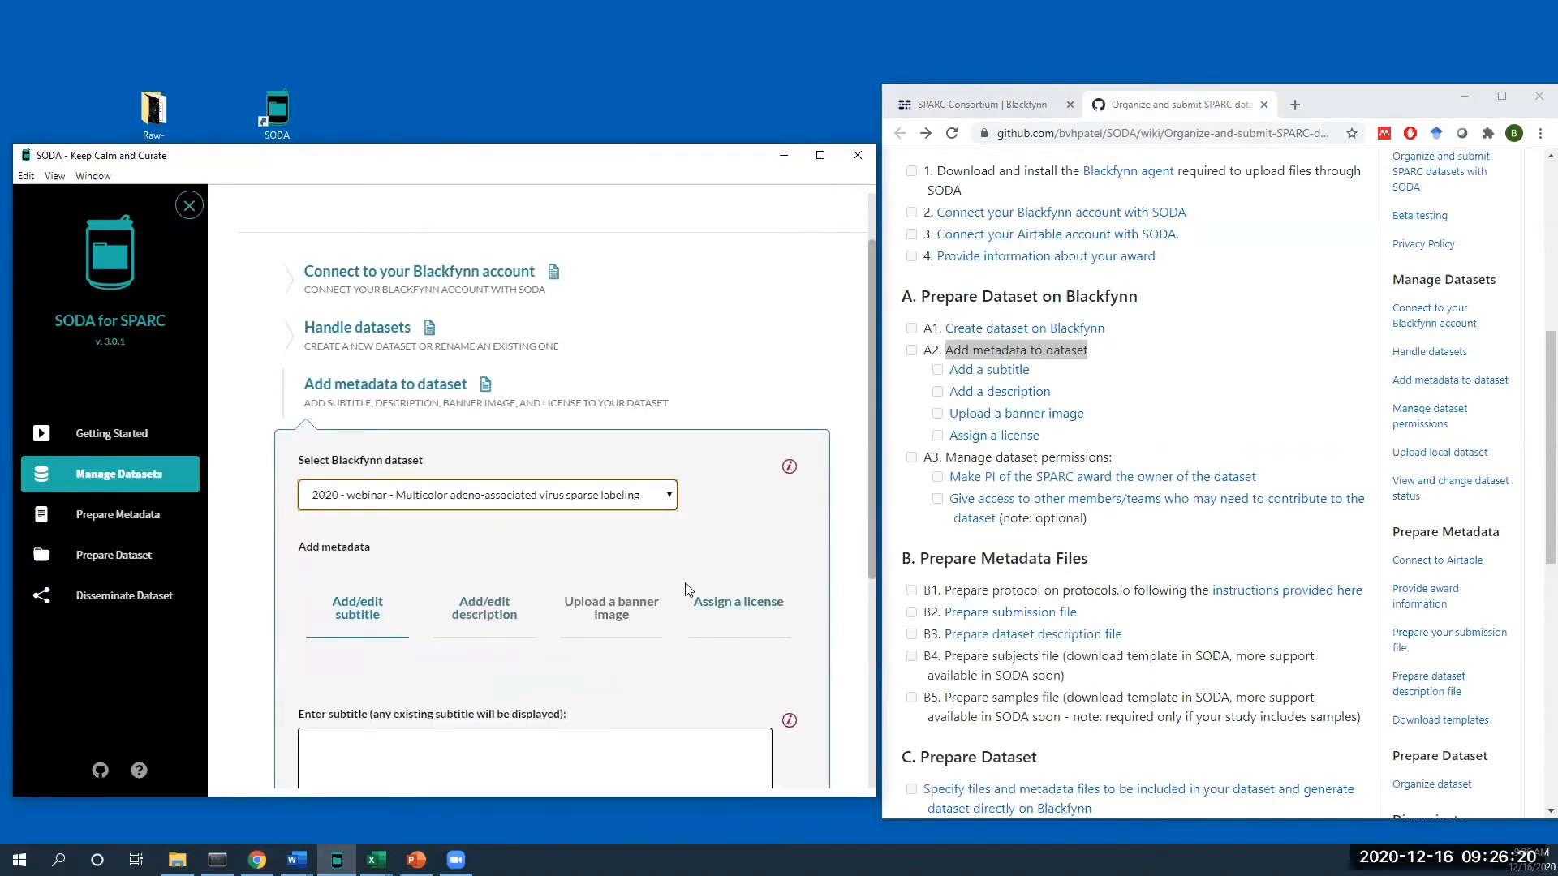
- Add the dataset subtitle "Multicolor adeno-associated virus sparse labeling and 3D digital tracing of enteric plexus in mouse proximal colon"
scroll(568, 584, "down", 2)
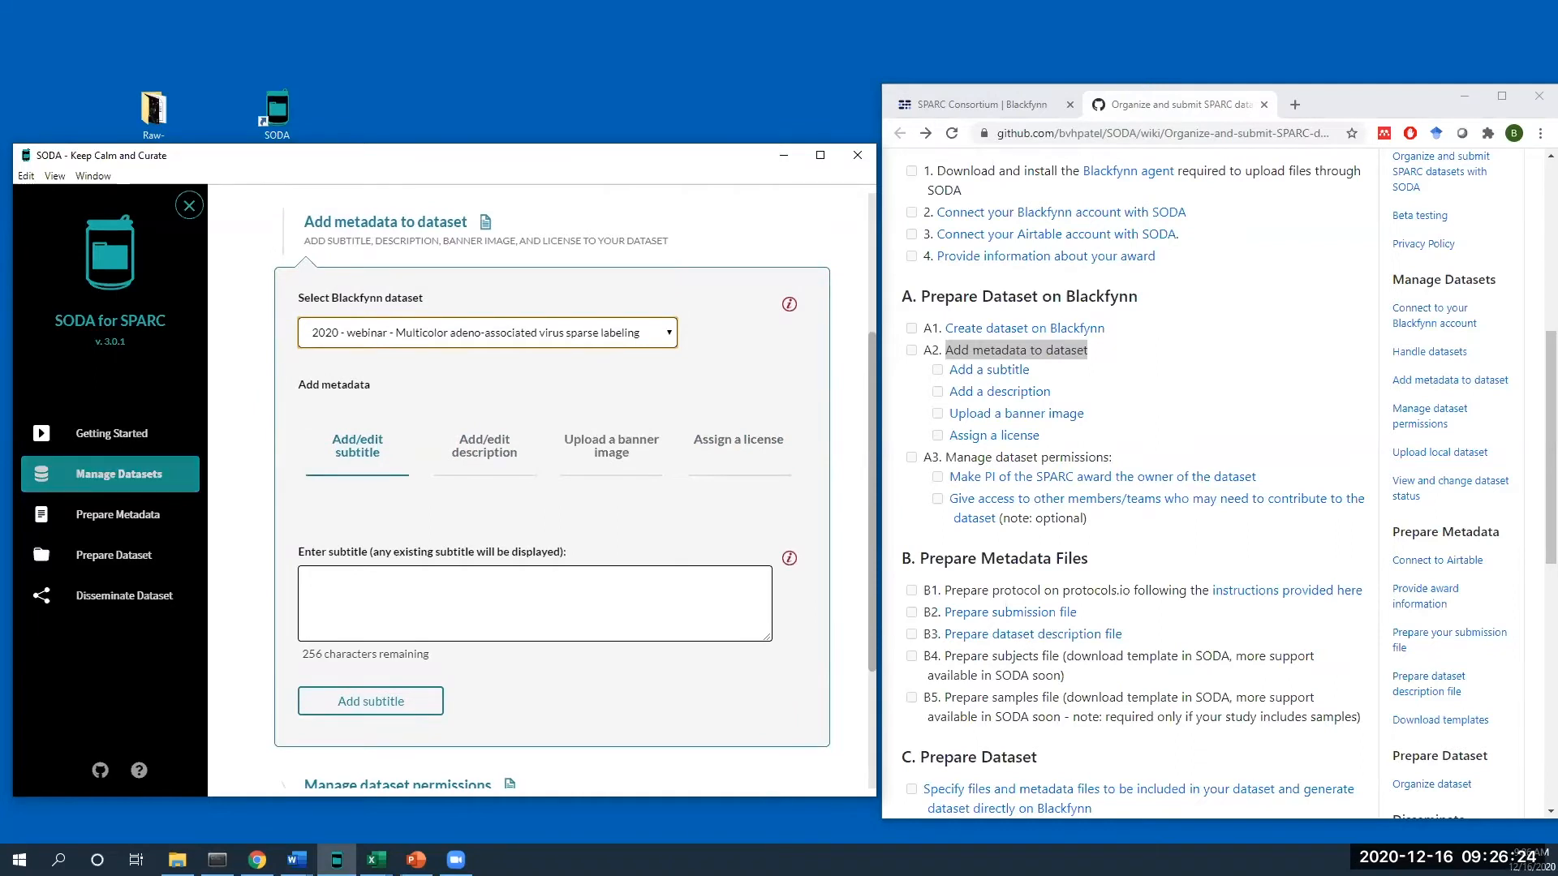
left_click(296, 860)
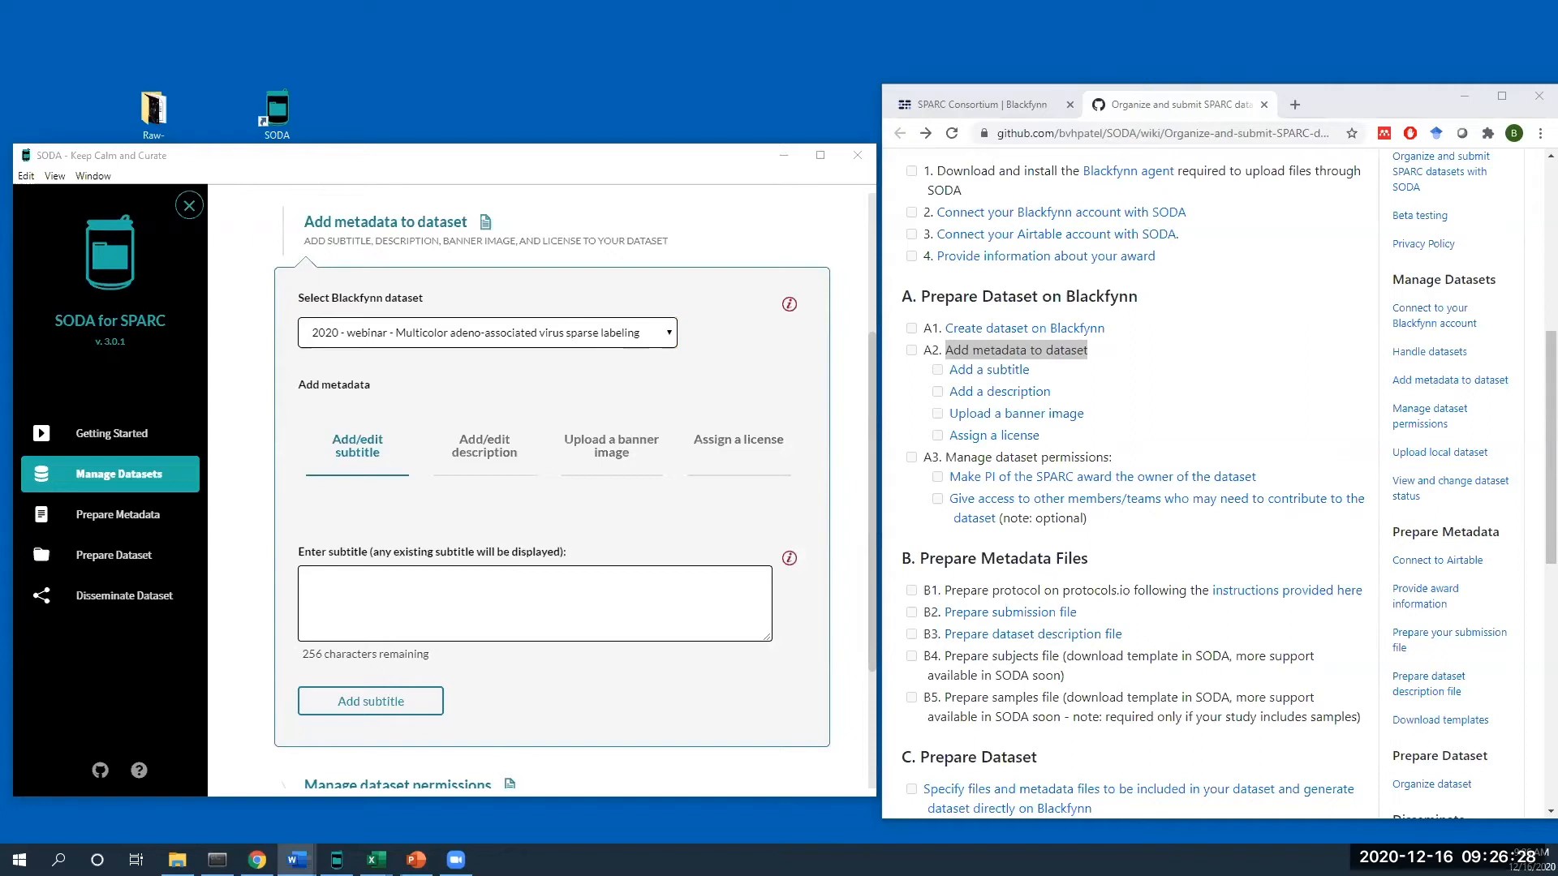
left_click(473, 592)
type("Multicolor adeno-associated virus sparse labeling and 3D digital tracing of enteric plexus in mouse proximal colon")
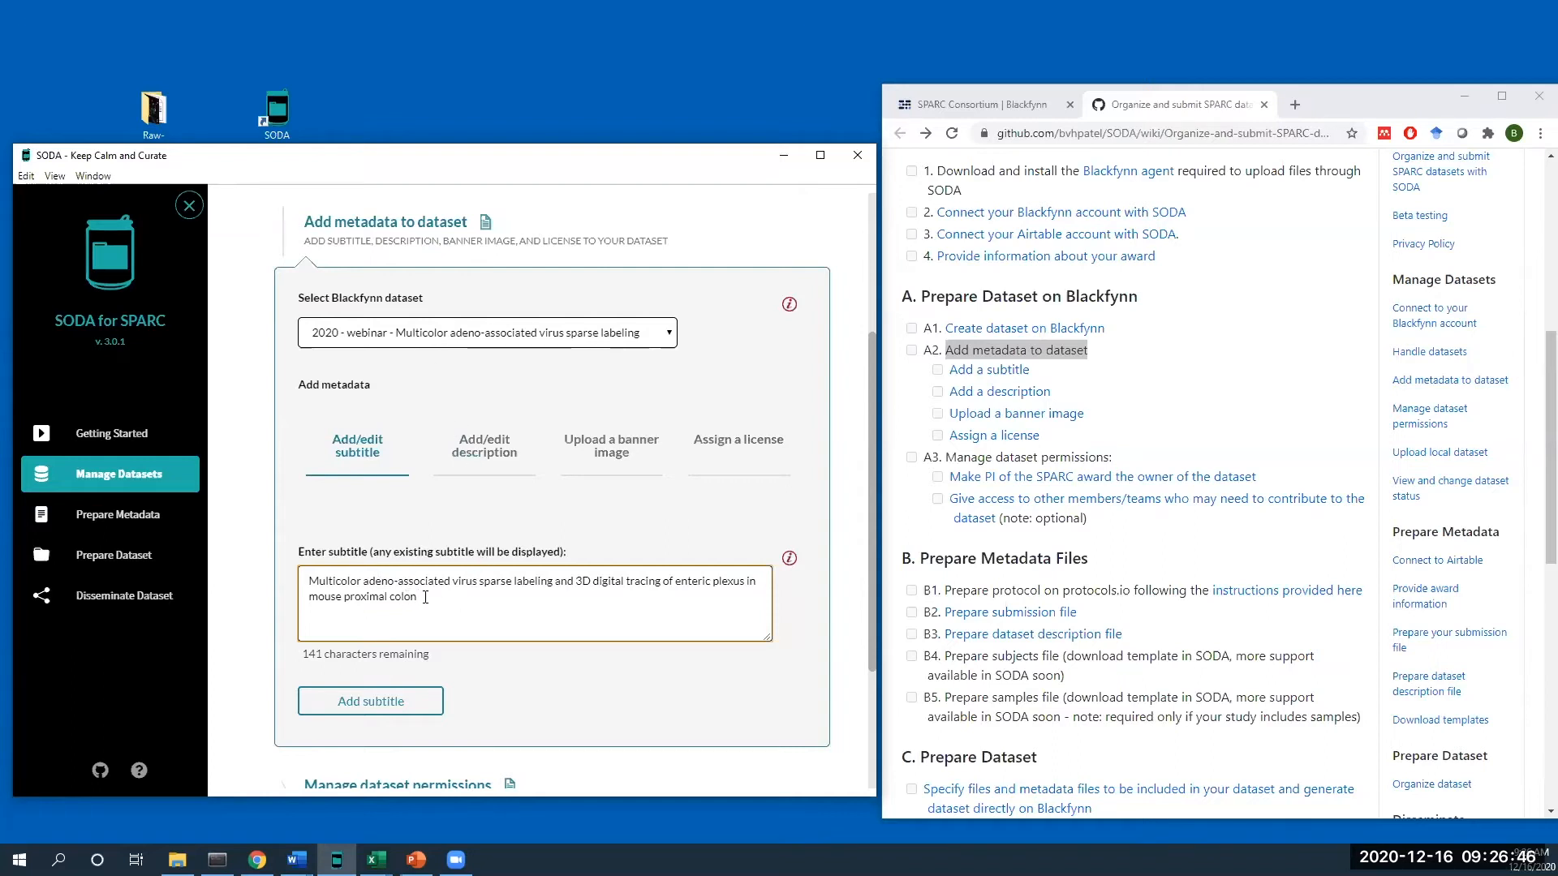
left_click(401, 711)
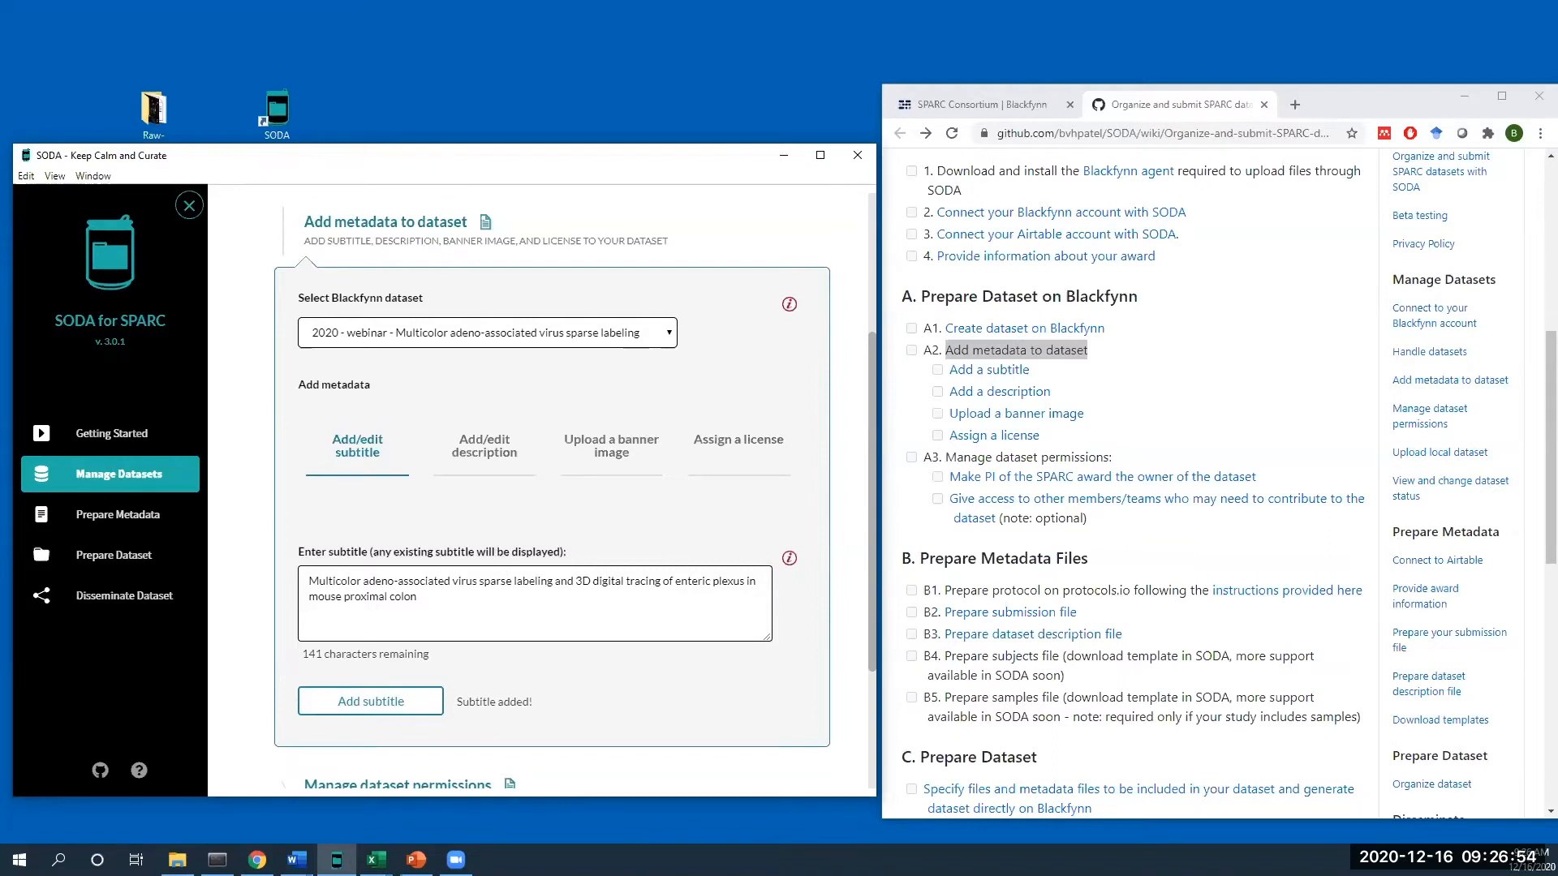
- Fill the dataset description with the Study purpose, Data collection and Primary conclusion paragraphs from the Word document
left_click(468, 455)
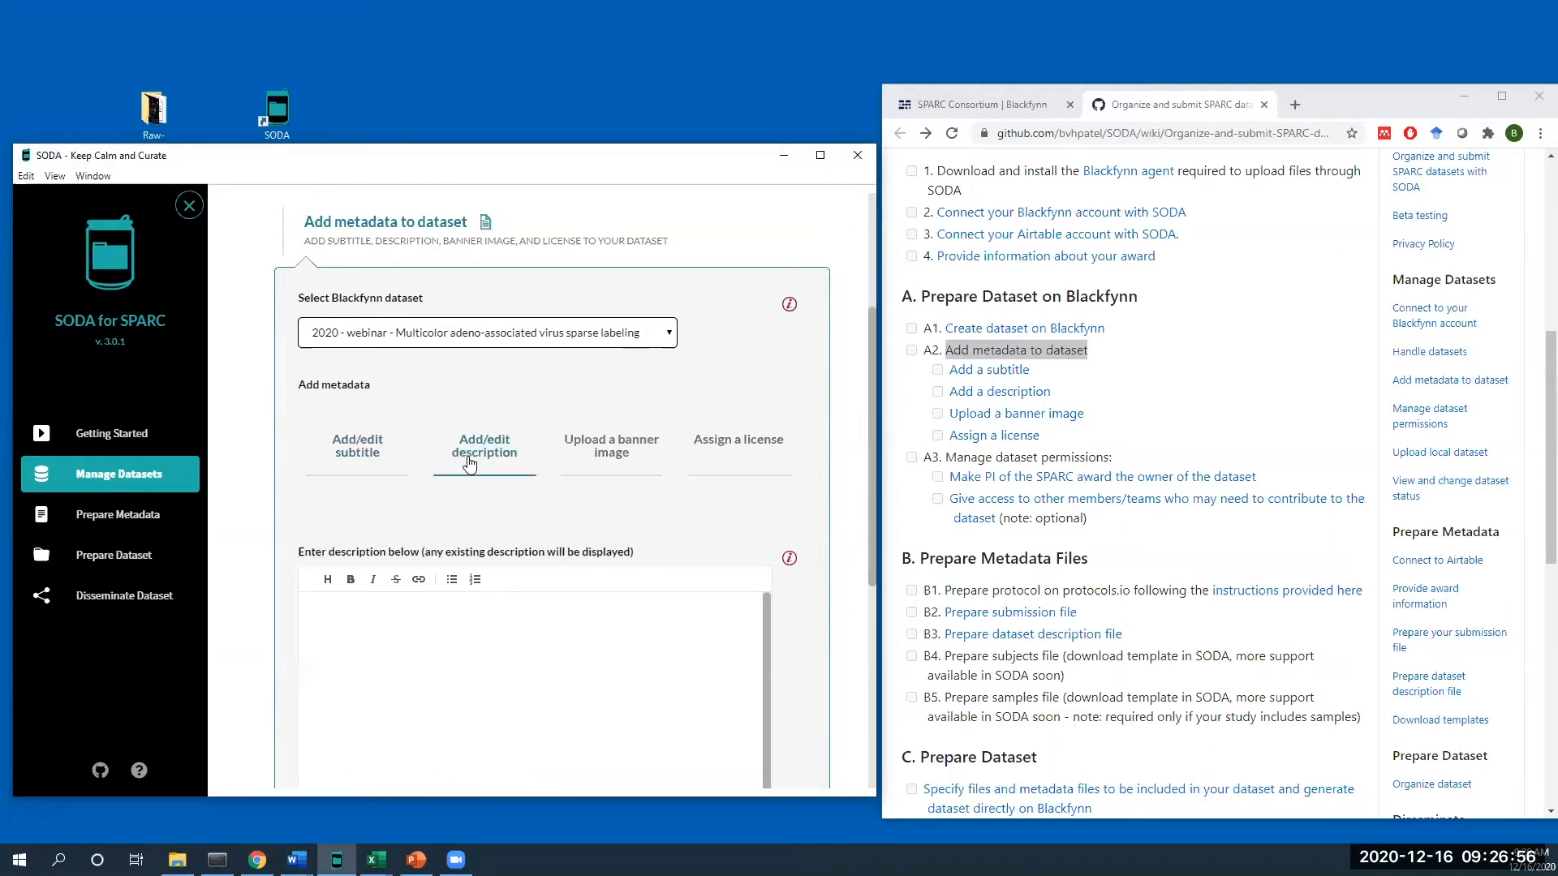
scroll(464, 469, "down", 2)
key("alt+Tab")
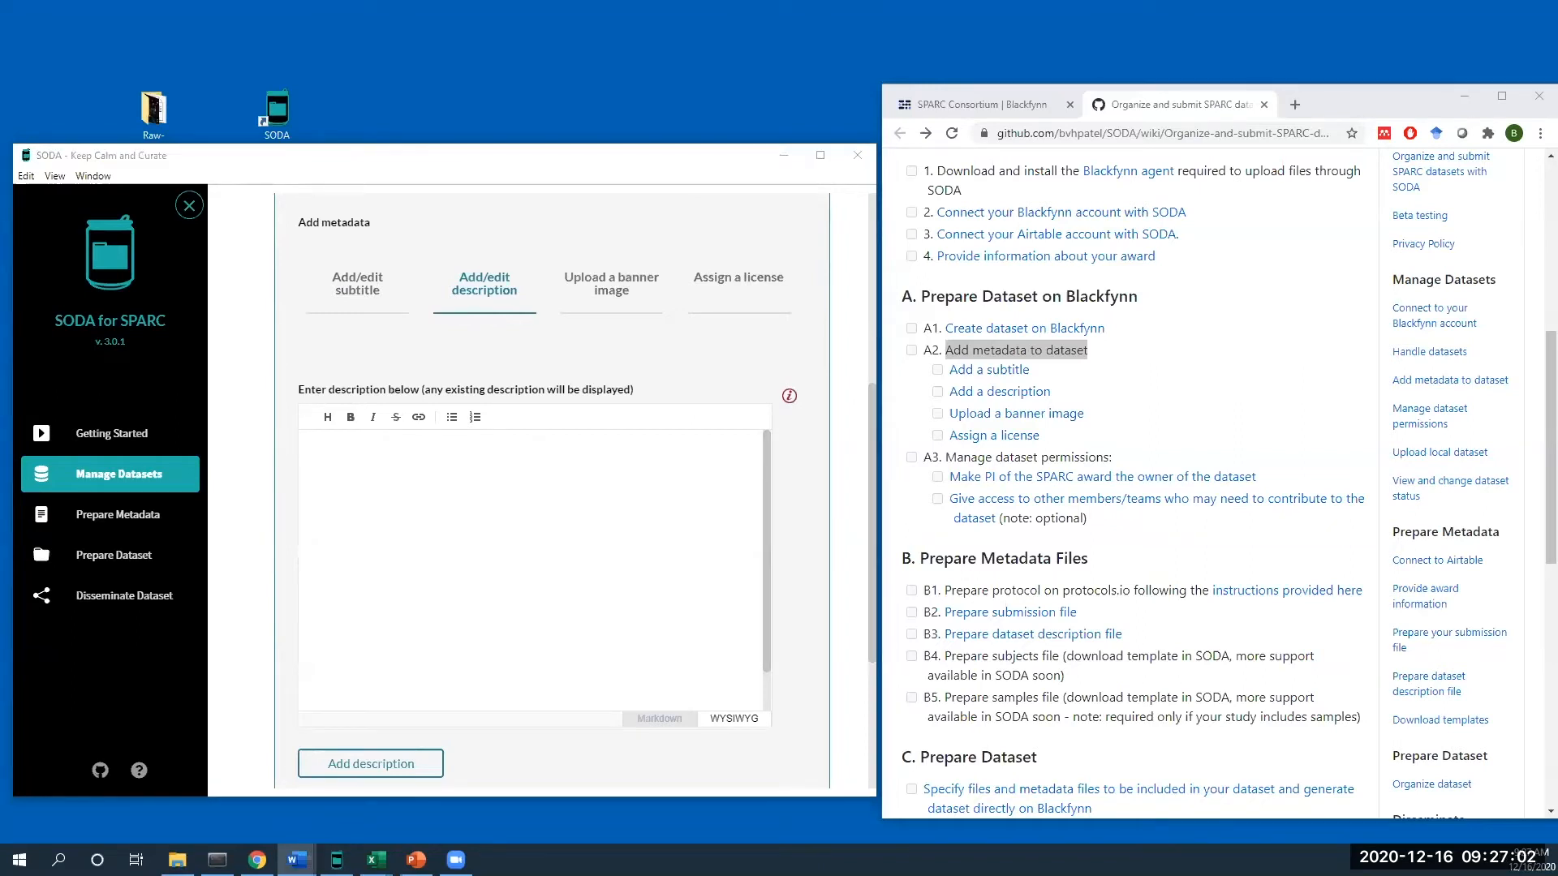
left_click(517, 469)
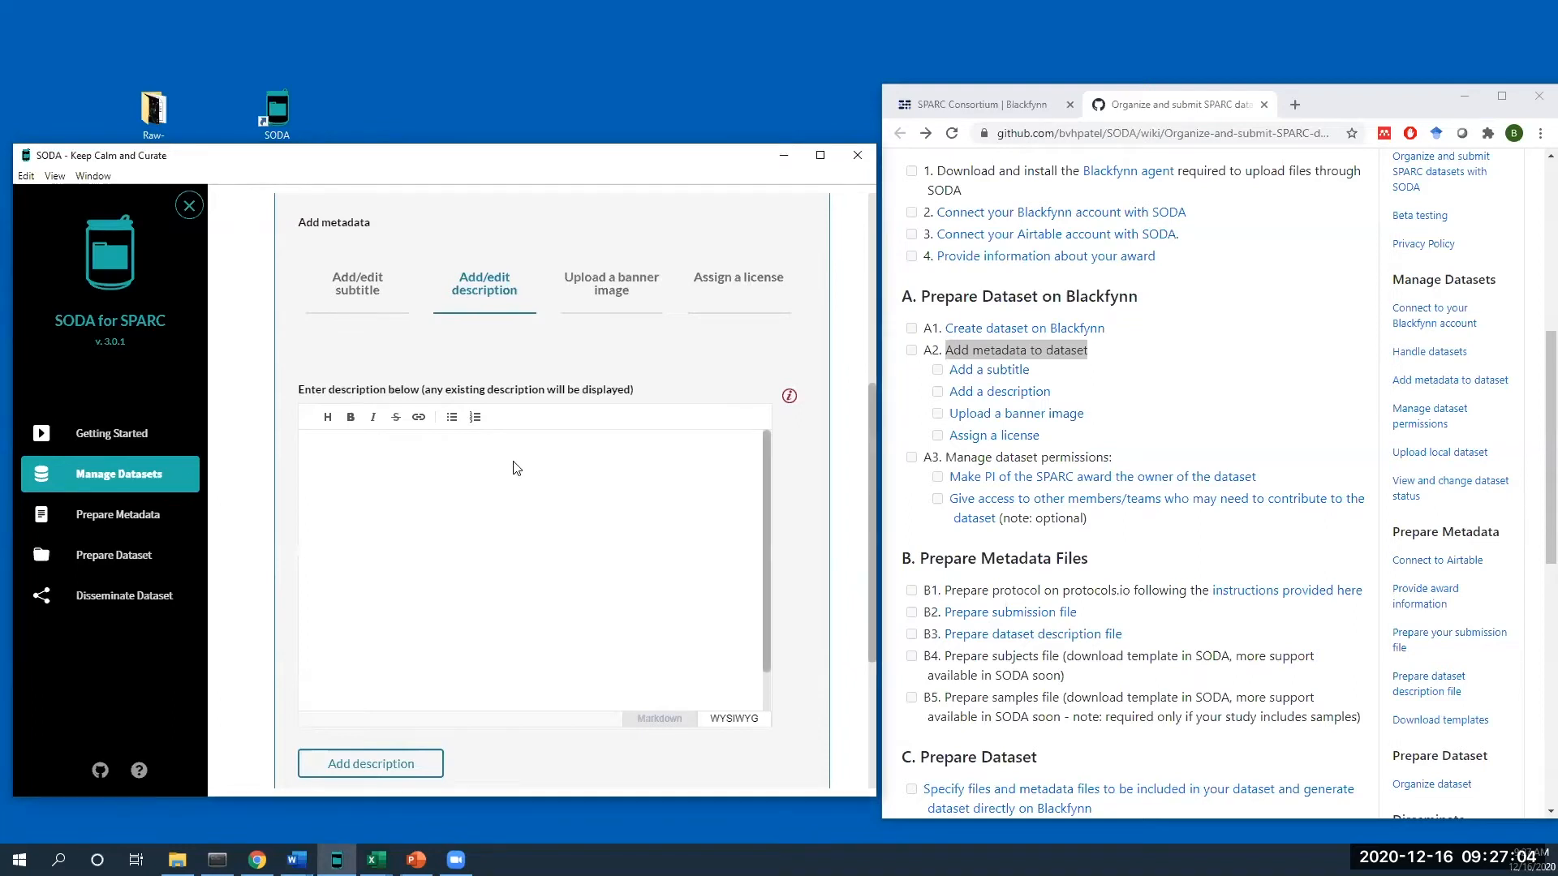
type("Study purpose: To randomly and sparsely label the enteric plexus in the mouse proximal colon using a multicolor two-component tunable AAV-PHP.S vector system, and digitally traced individual neurons and fibers in 3D confocal images.  Data collection: The vectors were injected retro-orbitally in mice. Confocal microscopic images of enteric plexus were digitally segmented and traced in 3D using Neurolucida 360.  Primary conclusion: The data depicted individual neural wiring patterns in enteric microcircuits, and revealed both neuron and fiber units wired in a complex organization. Although the tools still have limitations, the AAV vectors and digital neuronal tracing techniques are undergoing continuous improvement, and they may facilitate digital modeling of enteric micro-circuitry.")
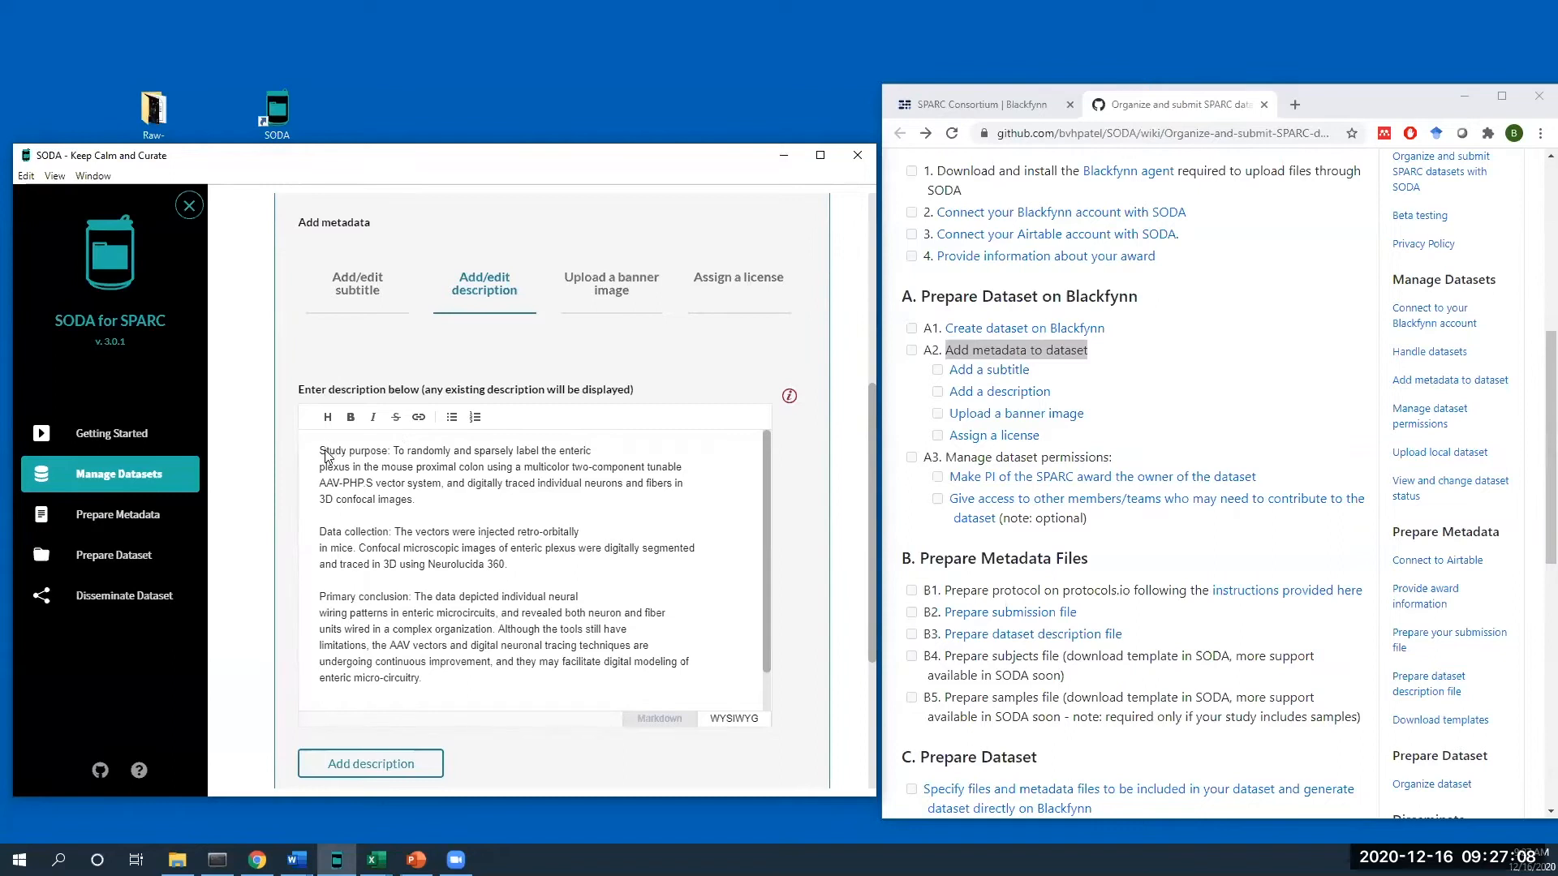
- Make the "Study purpose", "Data collection" and "Primary conclusion" headings bold in the description
left_click_drag(321, 451, 385, 456)
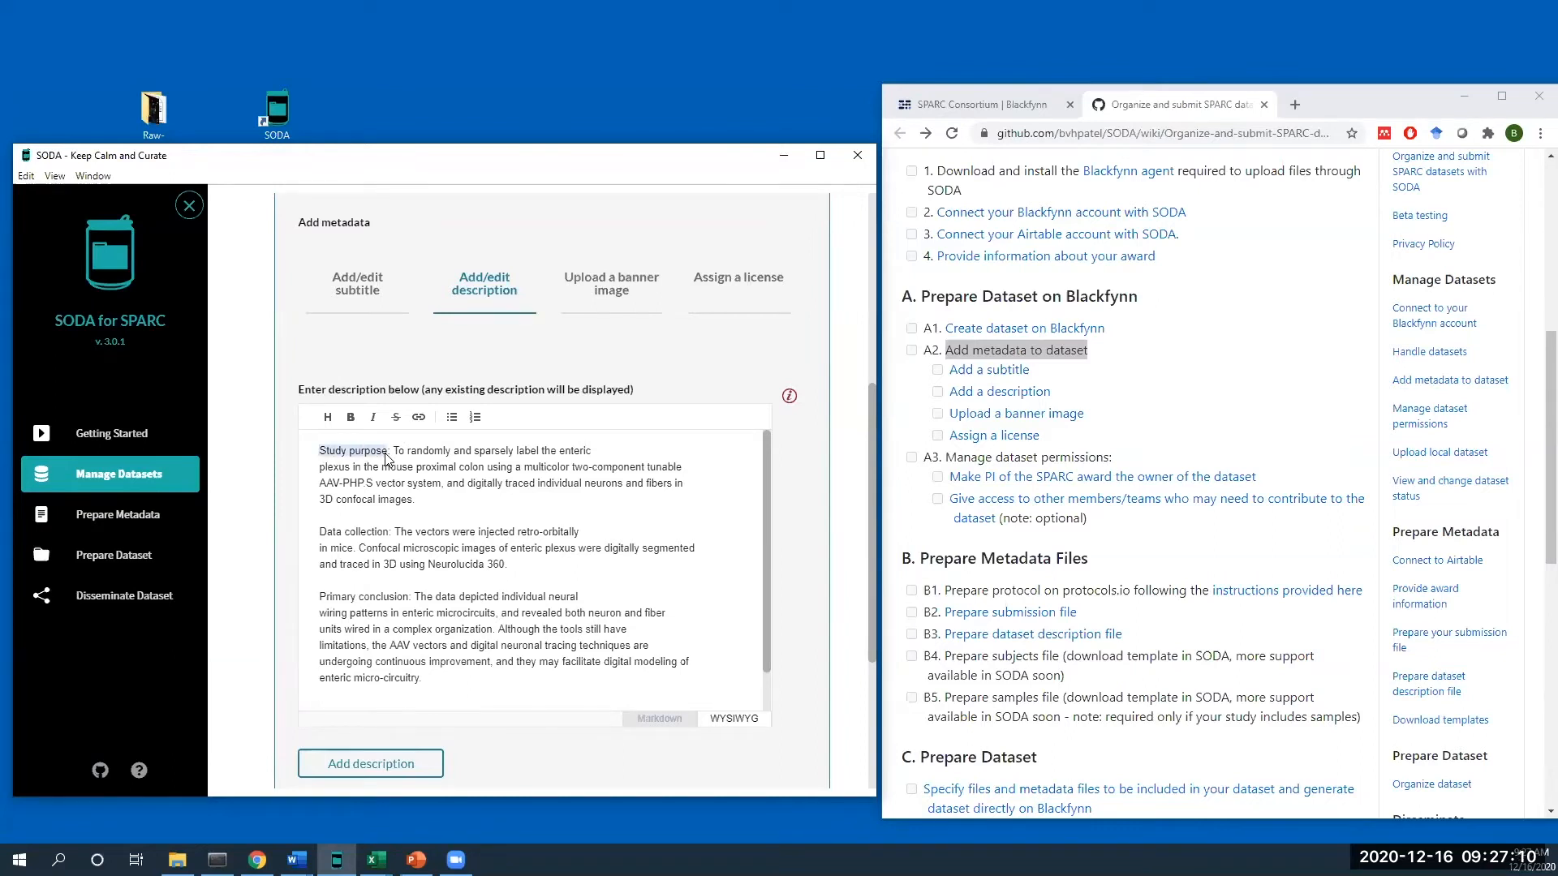
left_click(351, 417)
left_click(321, 533)
left_click_drag(323, 538, 389, 538)
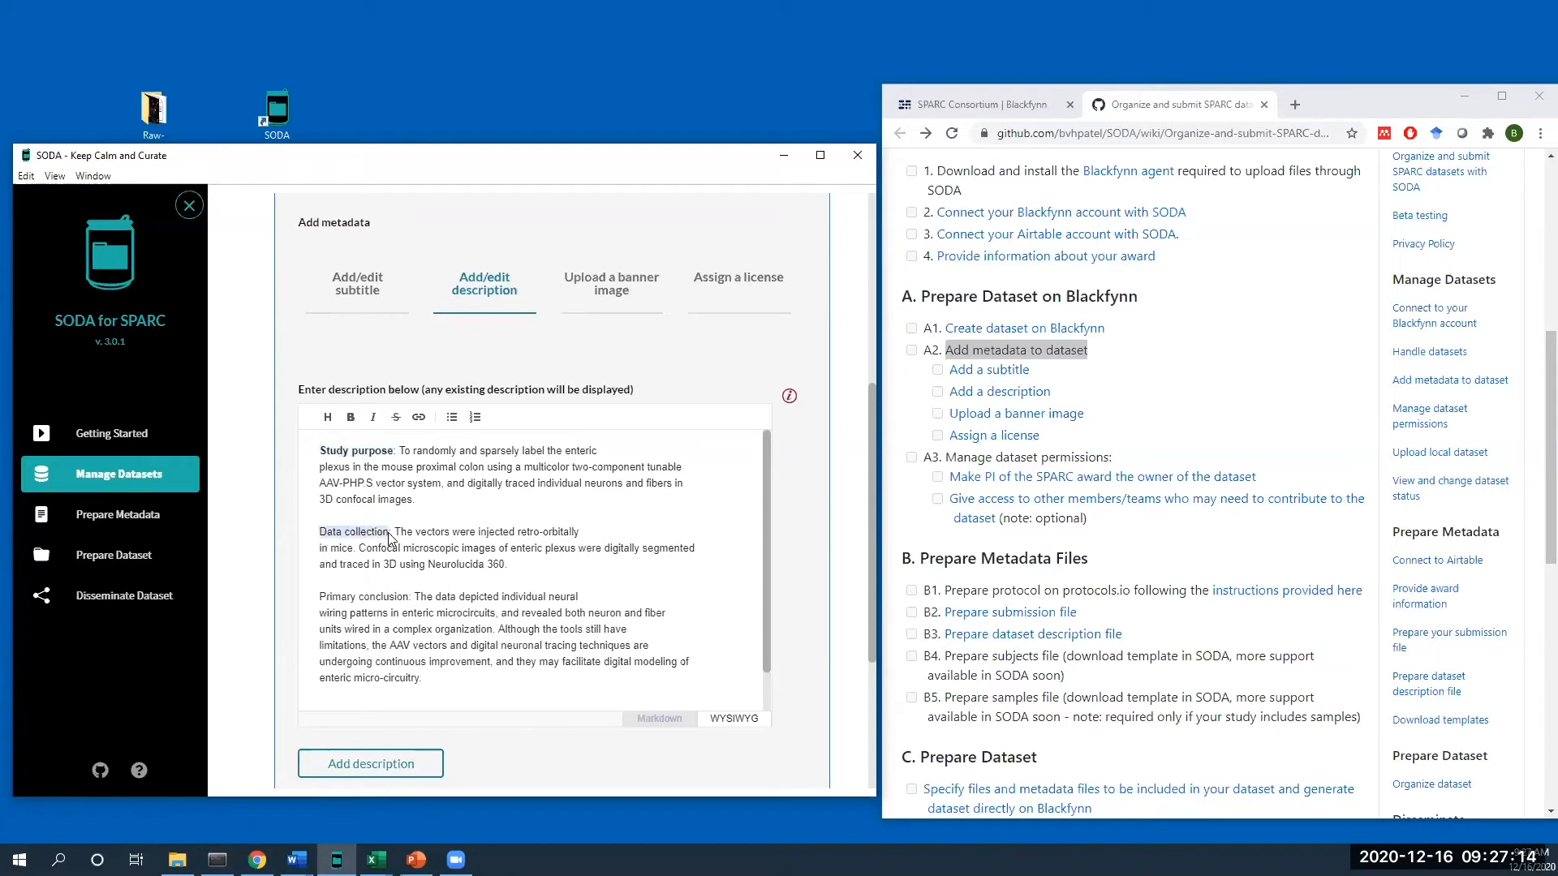
left_click(350, 417)
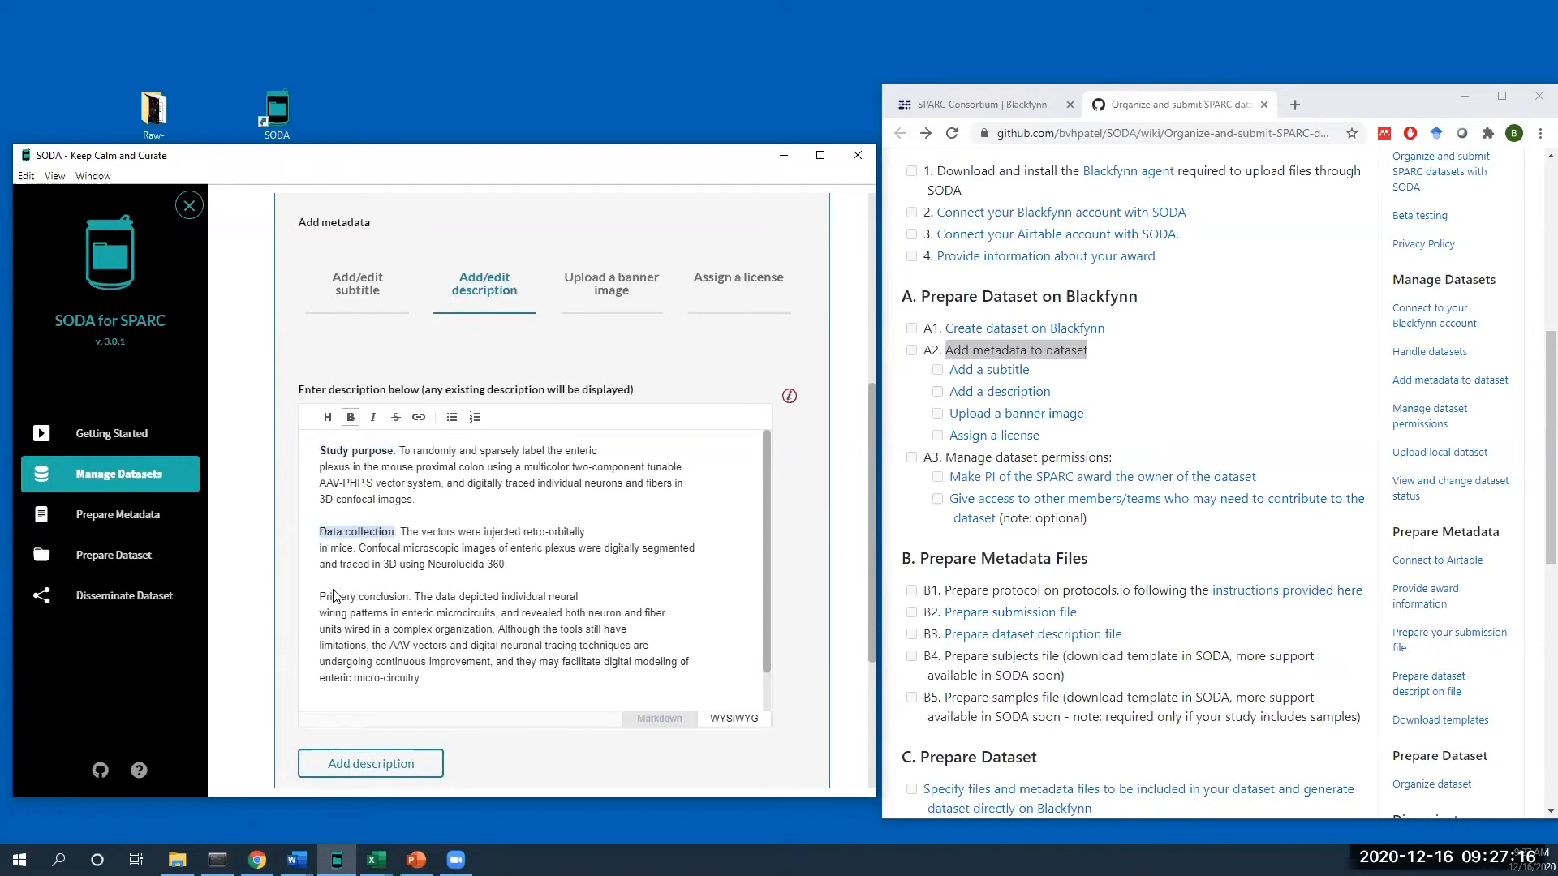
left_click_drag(320, 598, 404, 603)
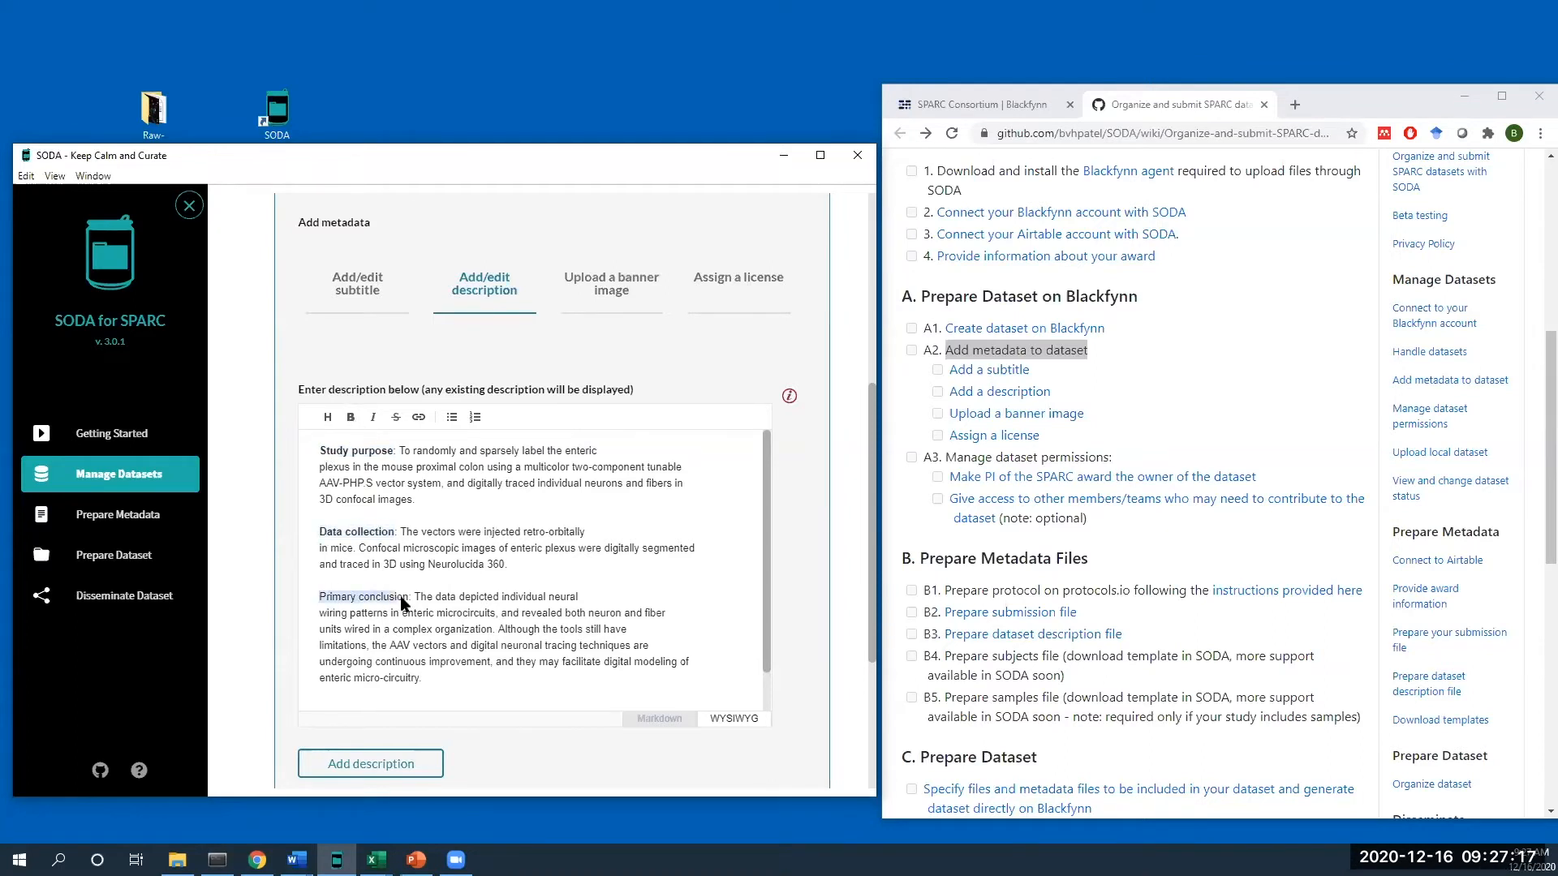
left_click(352, 421)
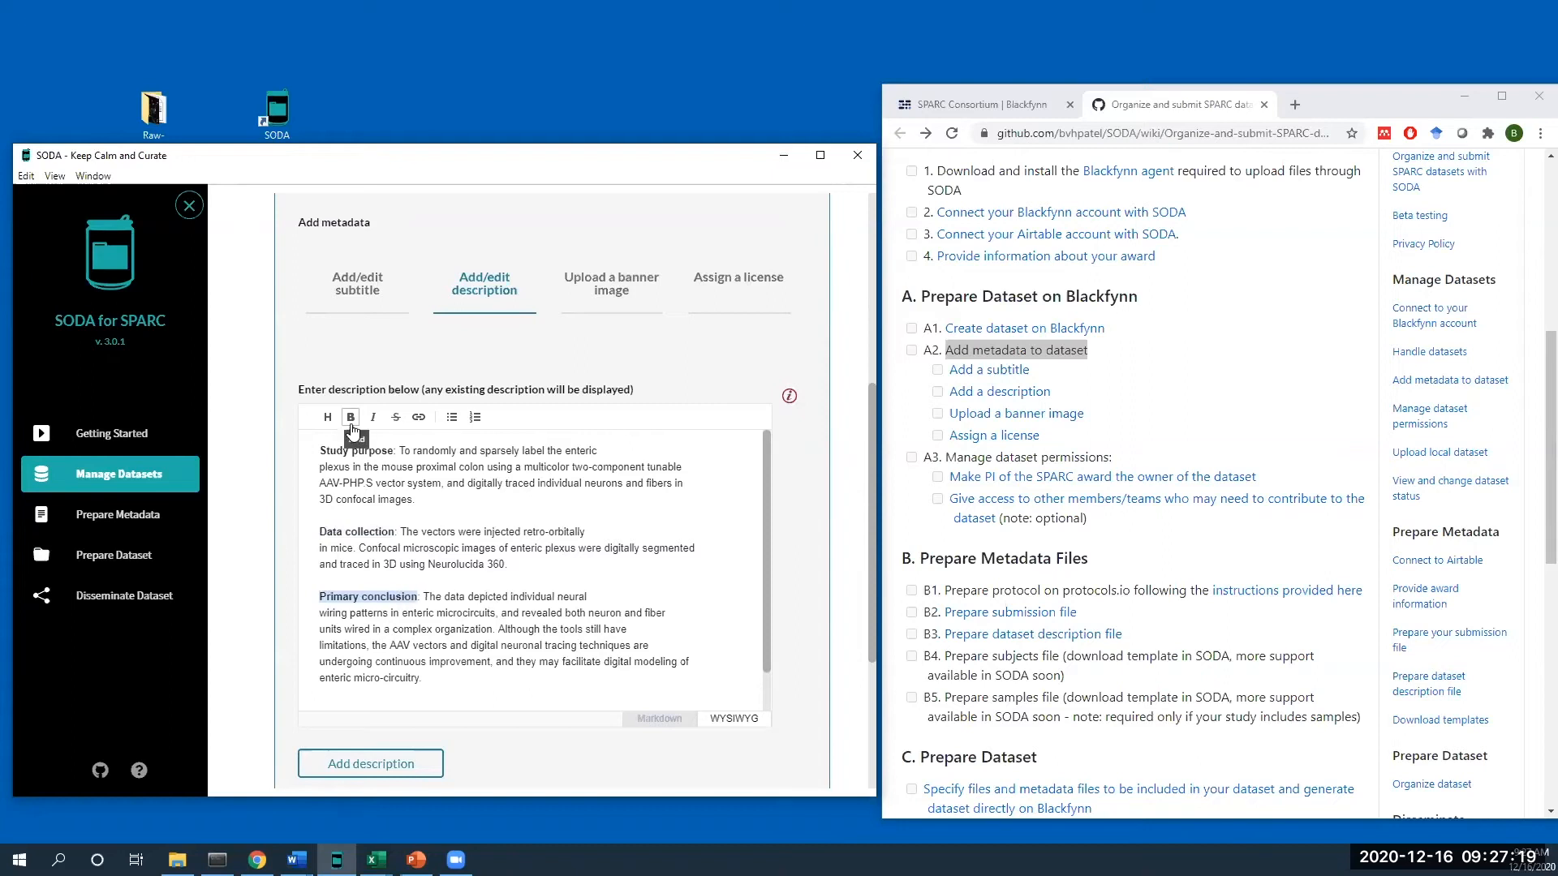
left_click(515, 577)
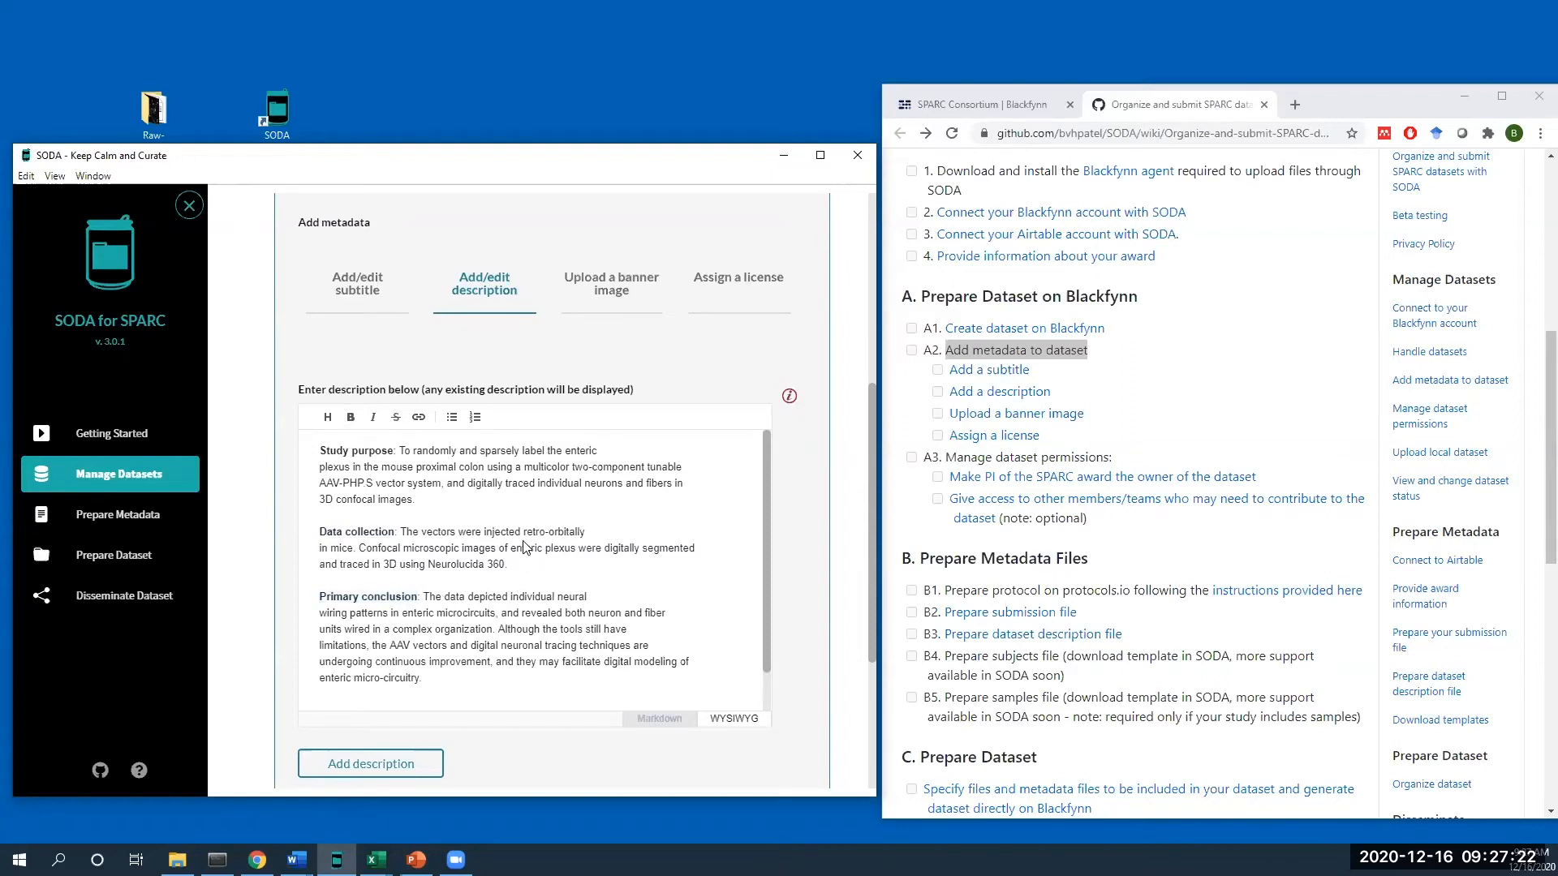
- Check the formatted description text and add it to the Blackfynn dataset
scroll(520, 547, "down", 1)
scroll(655, 544, "up", 1)
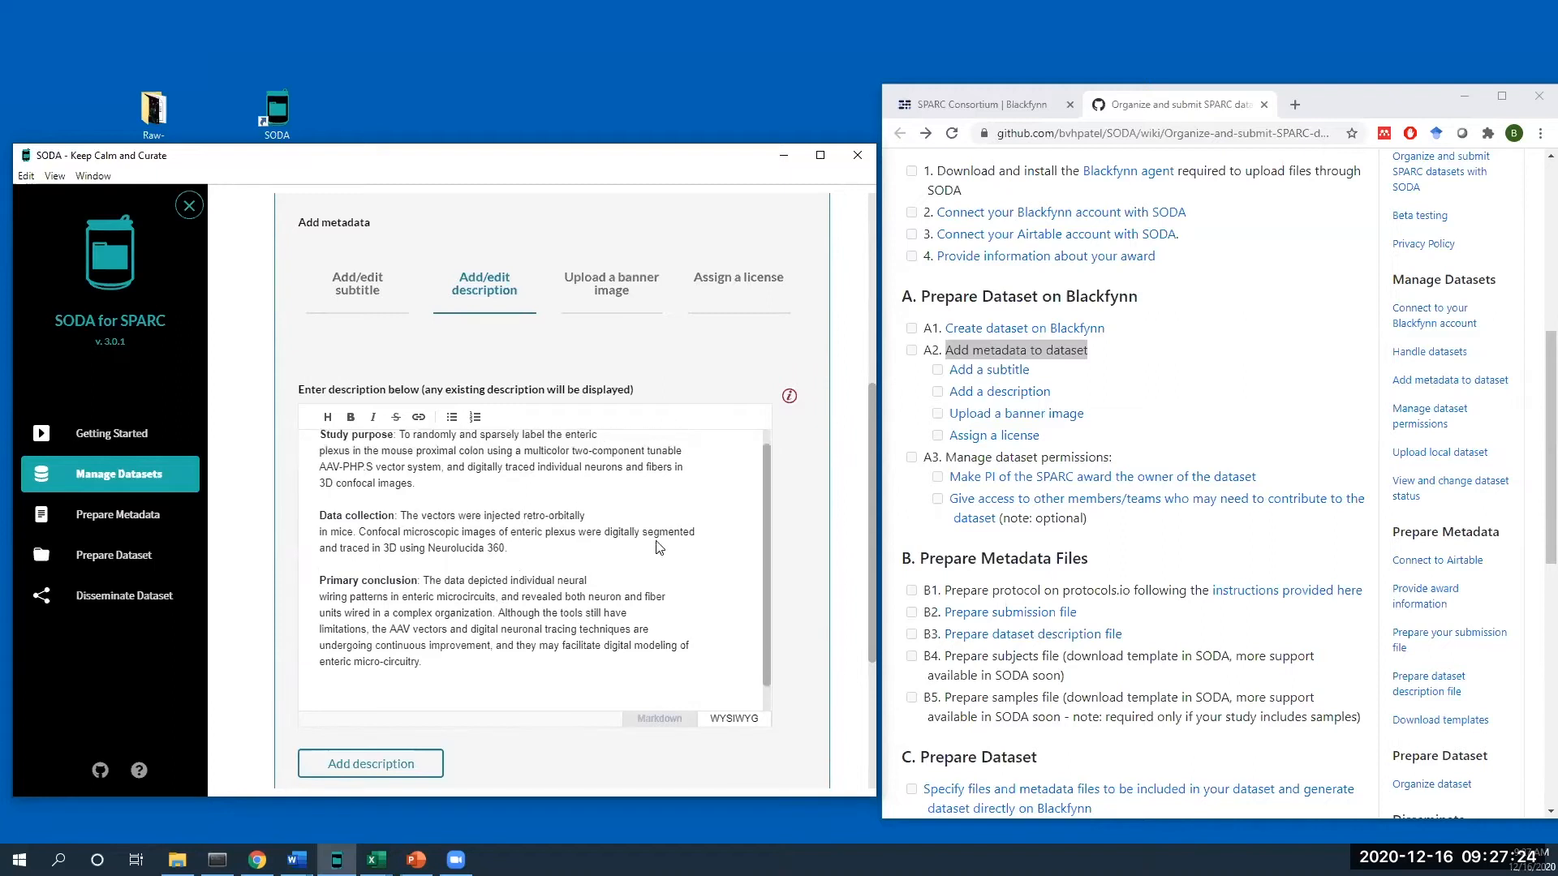
scroll(799, 520, "down", 1)
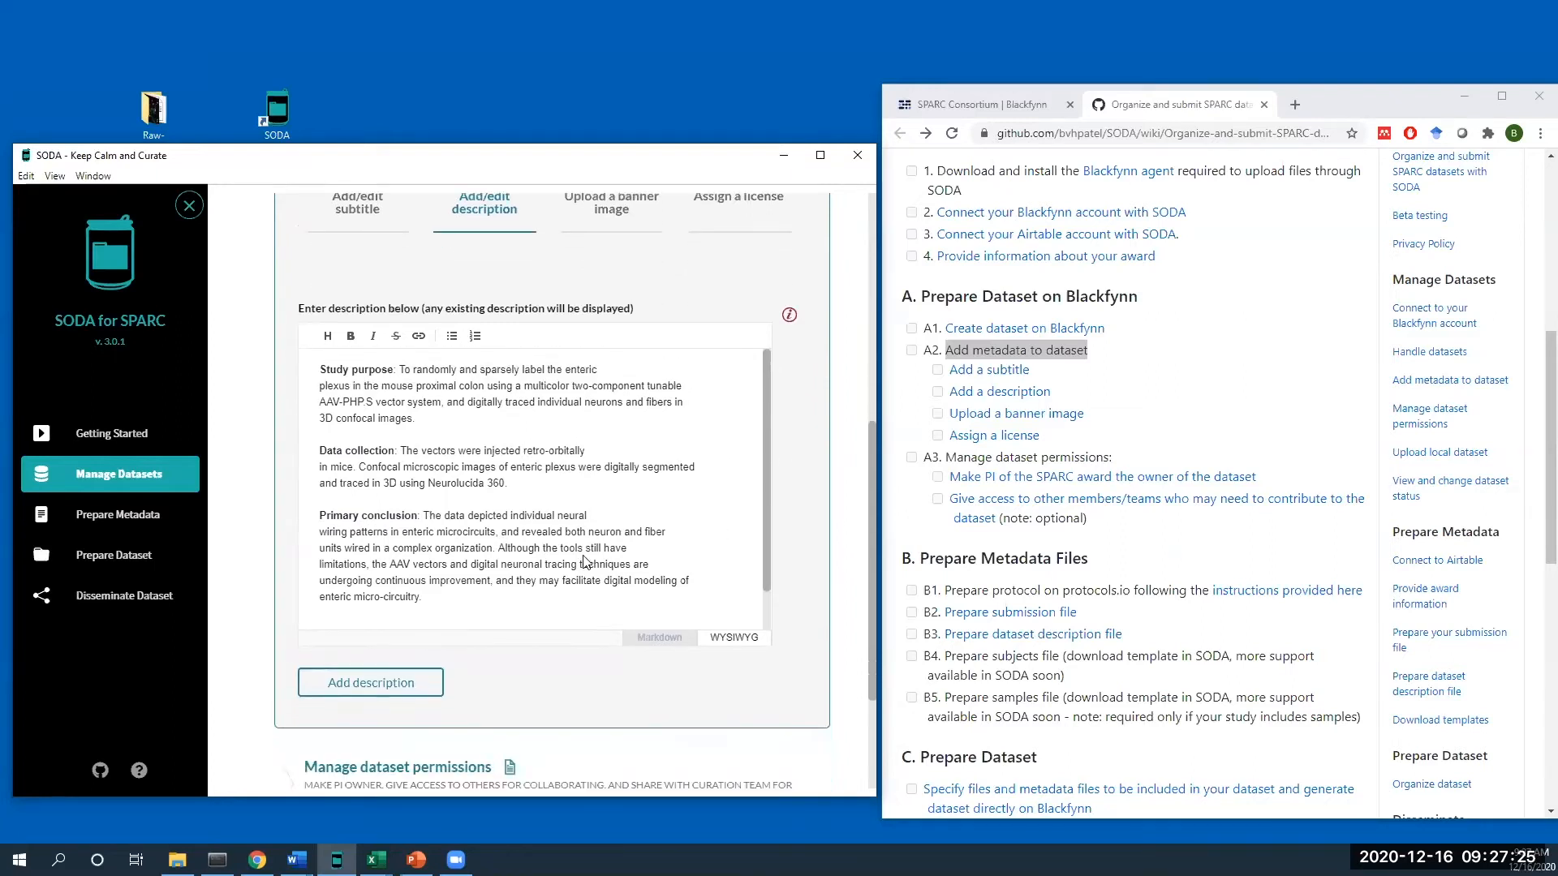
left_click(400, 690)
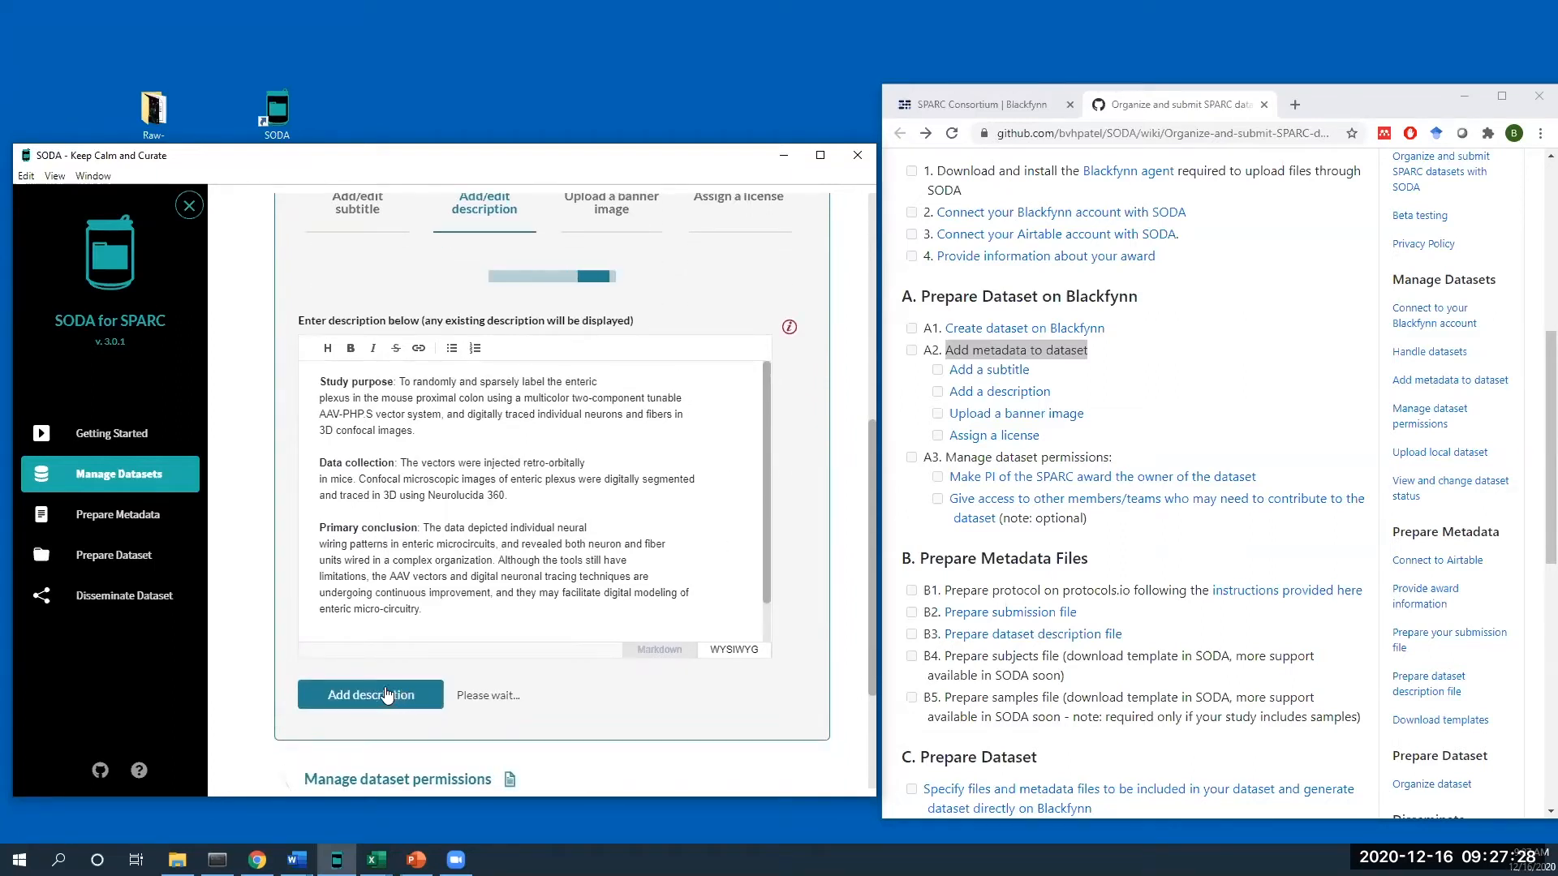
- Import dataset_banner_81.jpg from the raw data folder as the dataset's banner image
scroll(647, 268, "up", 1)
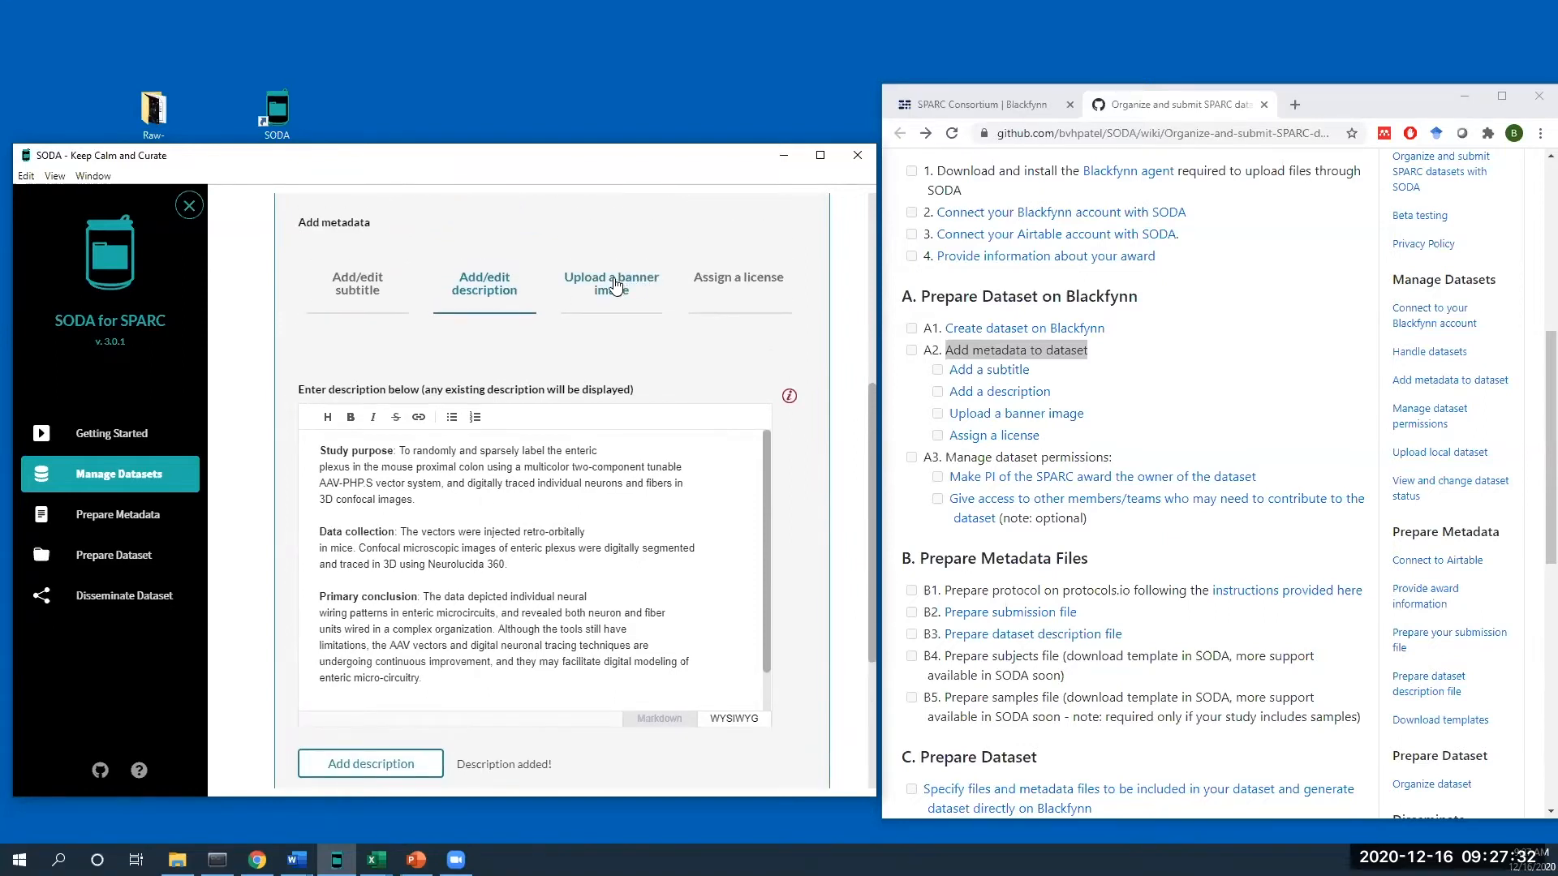
left_click(615, 286)
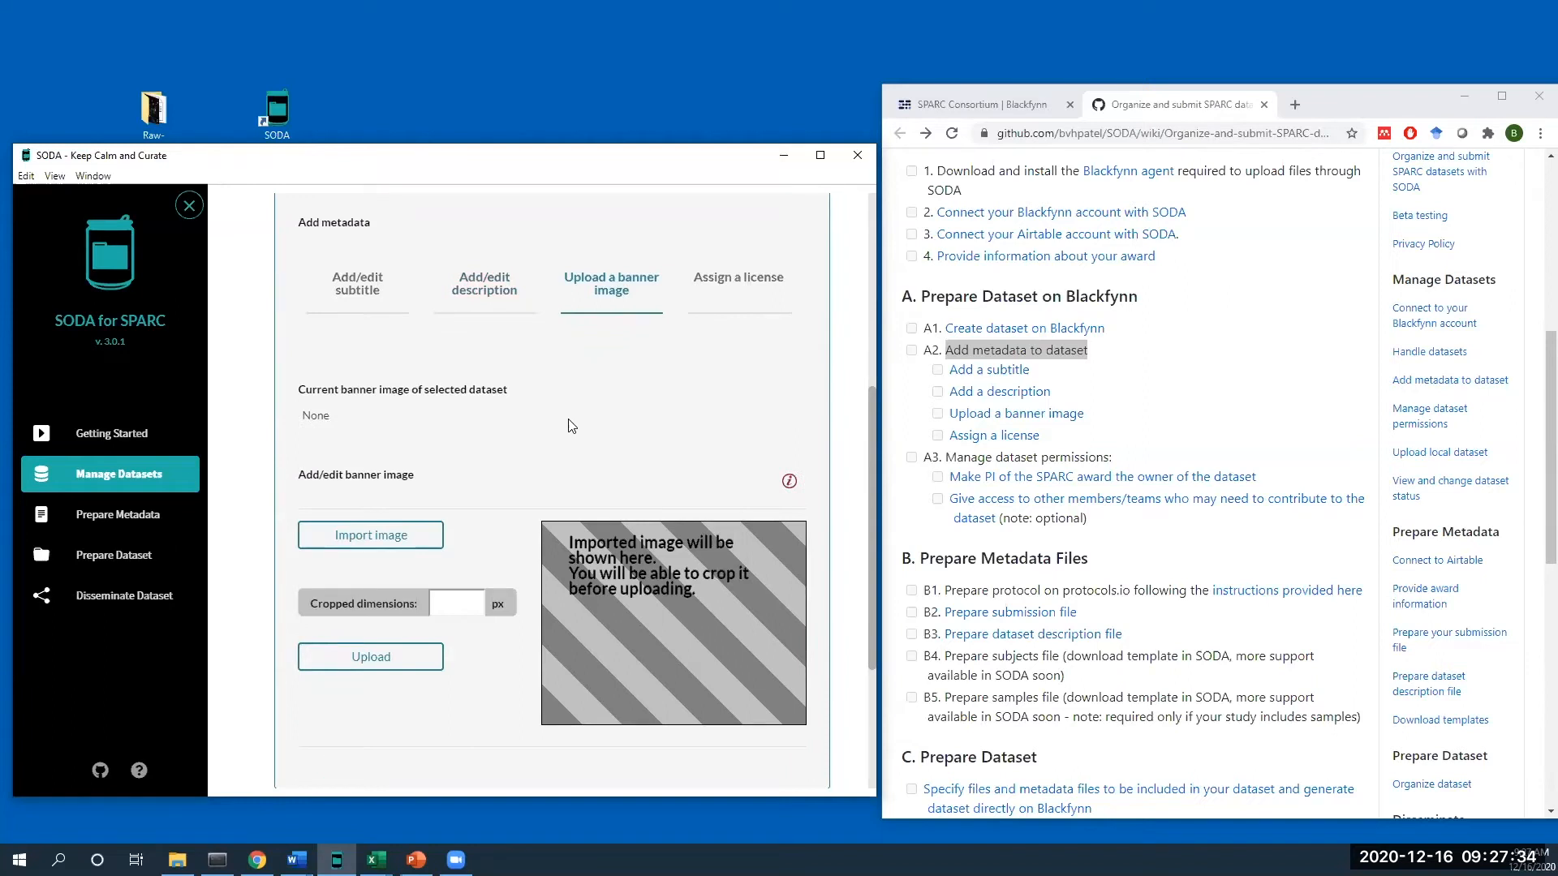
scroll(568, 424, "down", 1)
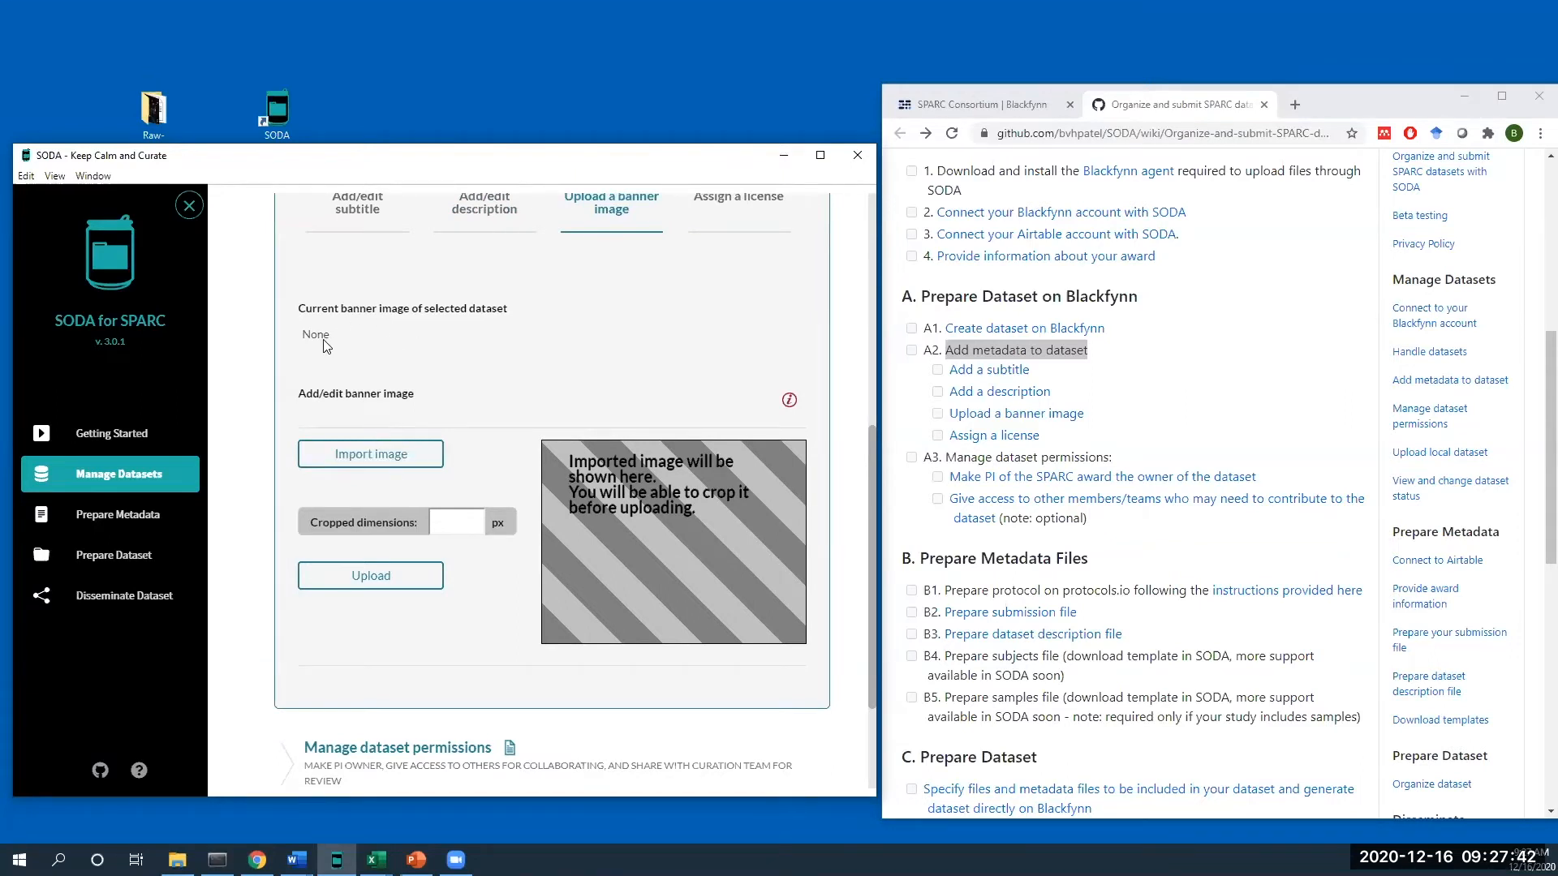
left_click(362, 456)
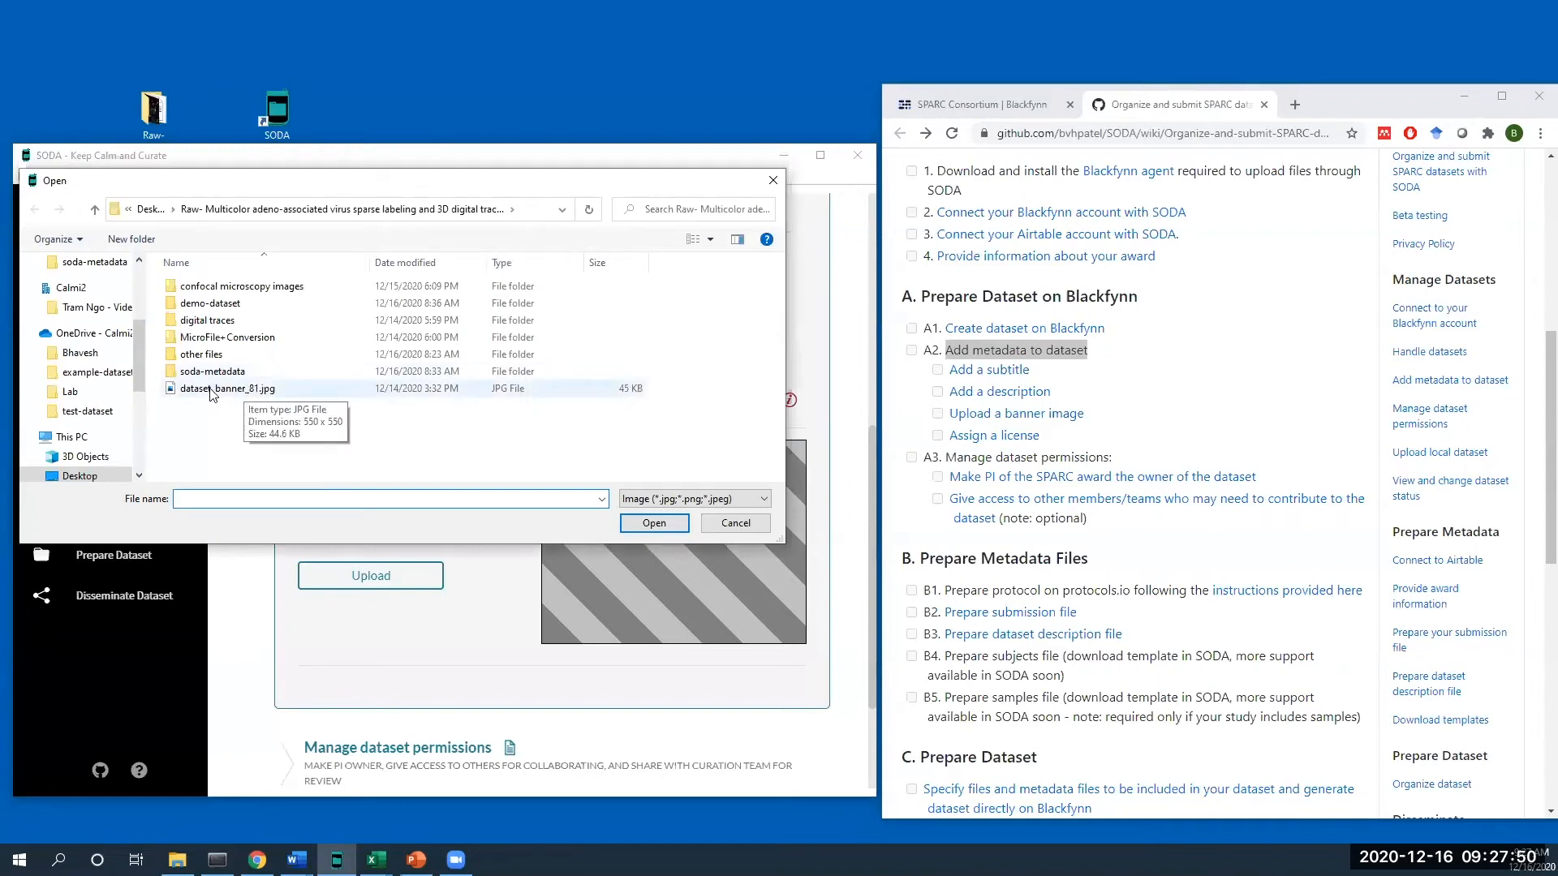
double_click(211, 389)
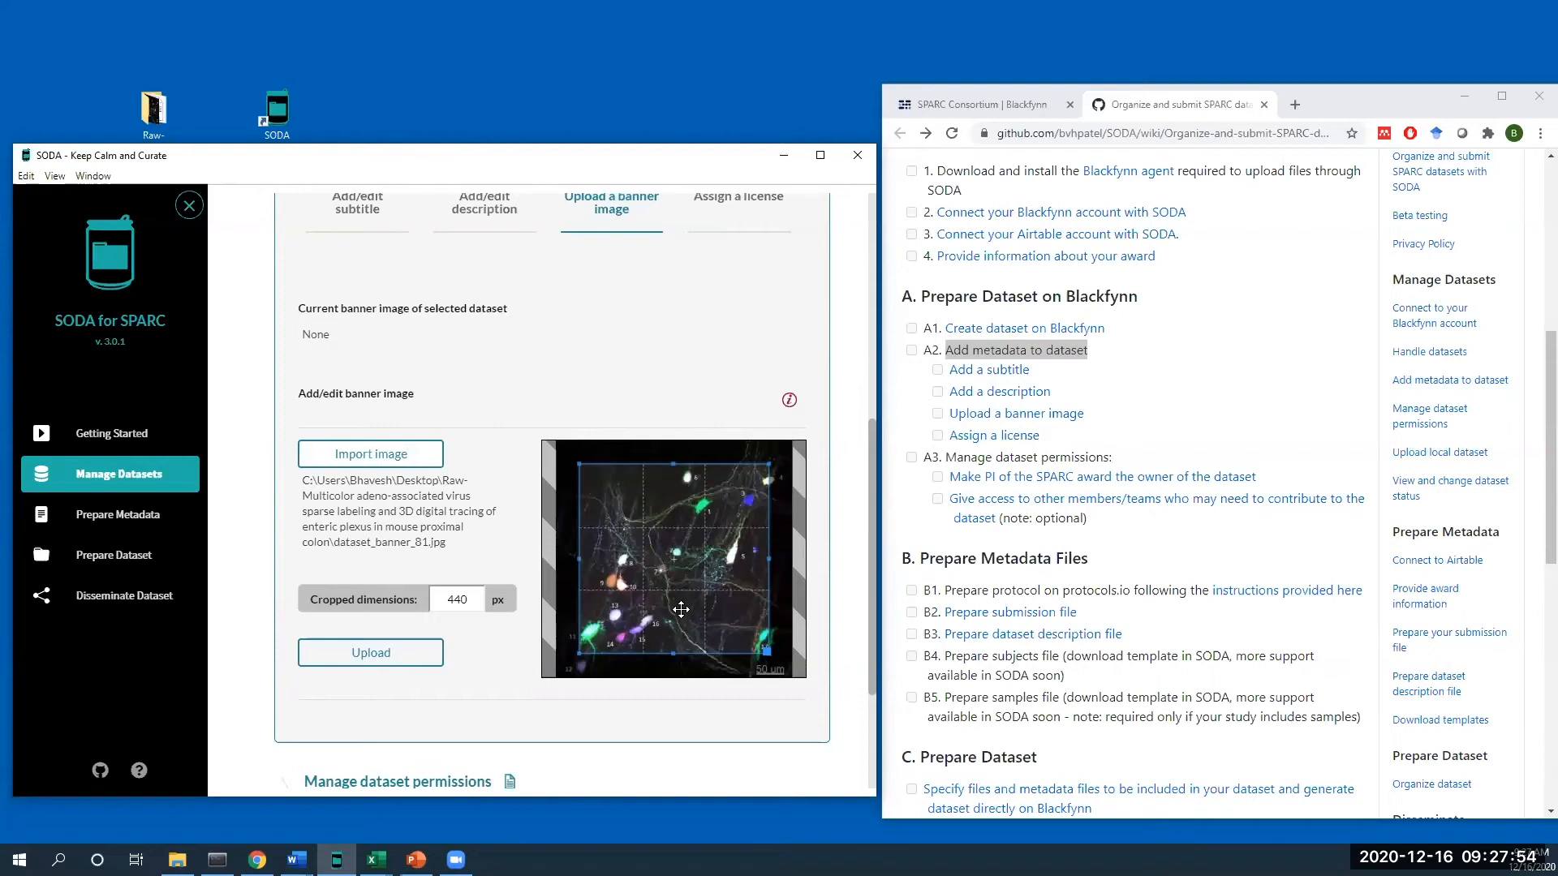
- Try to upload the banner image with the crop area moved to its upper-left corner and reduced to about 427 px
left_click_drag(684, 611, 657, 584)
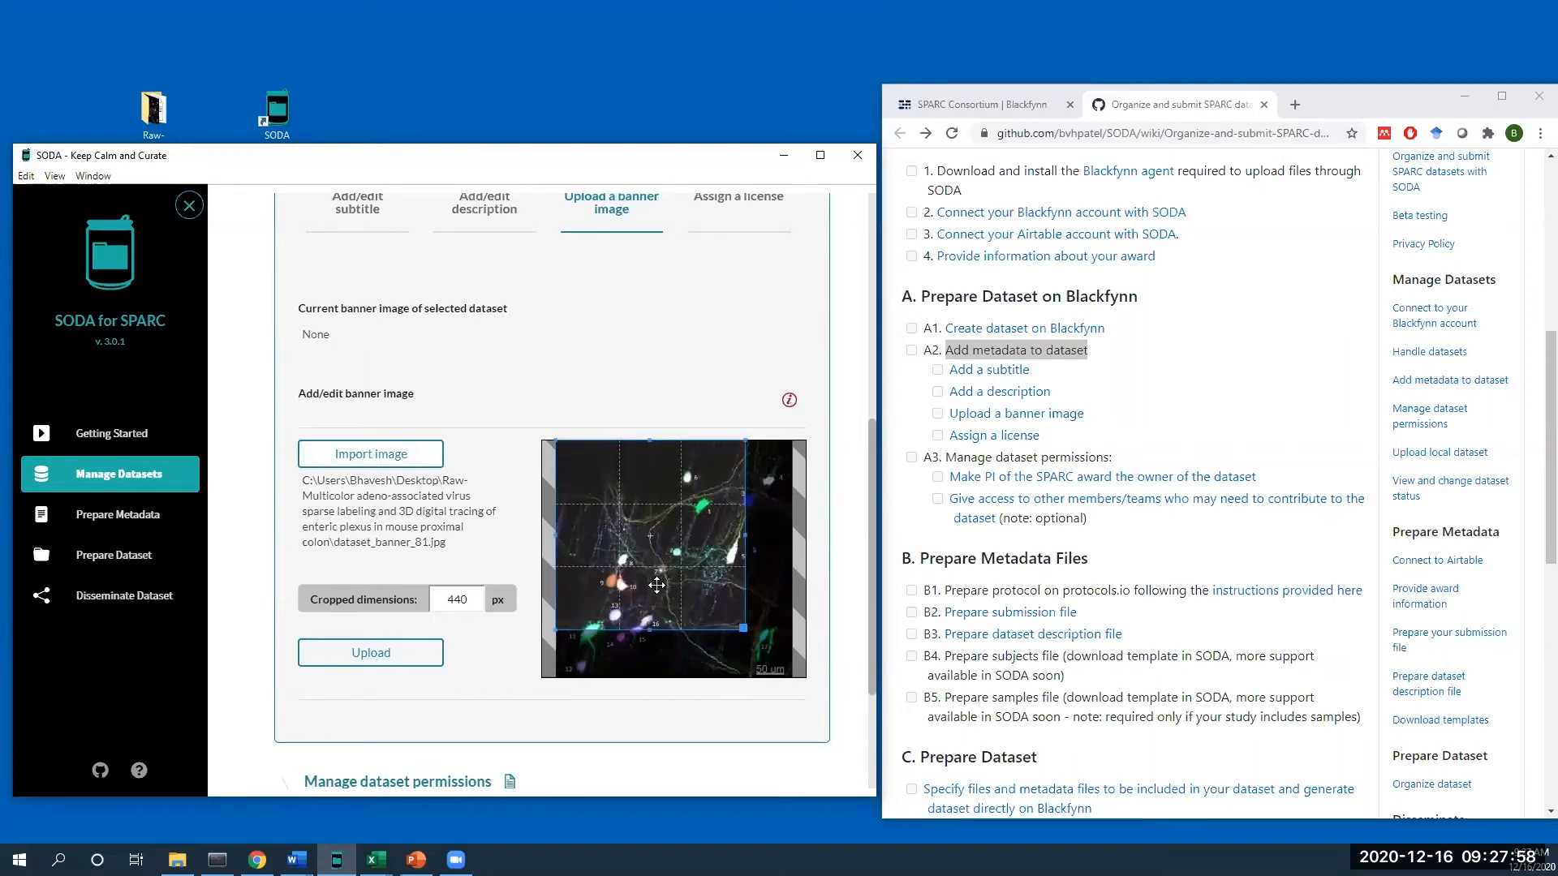
mouse_move(743, 629)
left_mouse_down()
mouse_move(610, 524)
mouse_move(694, 602)
mouse_move(621, 516)
mouse_move(759, 637)
mouse_move(635, 548)
mouse_move(747, 634)
mouse_move(699, 583)
mouse_move(739, 598)
left_mouse_up()
left_click_drag(641, 582, 622, 557)
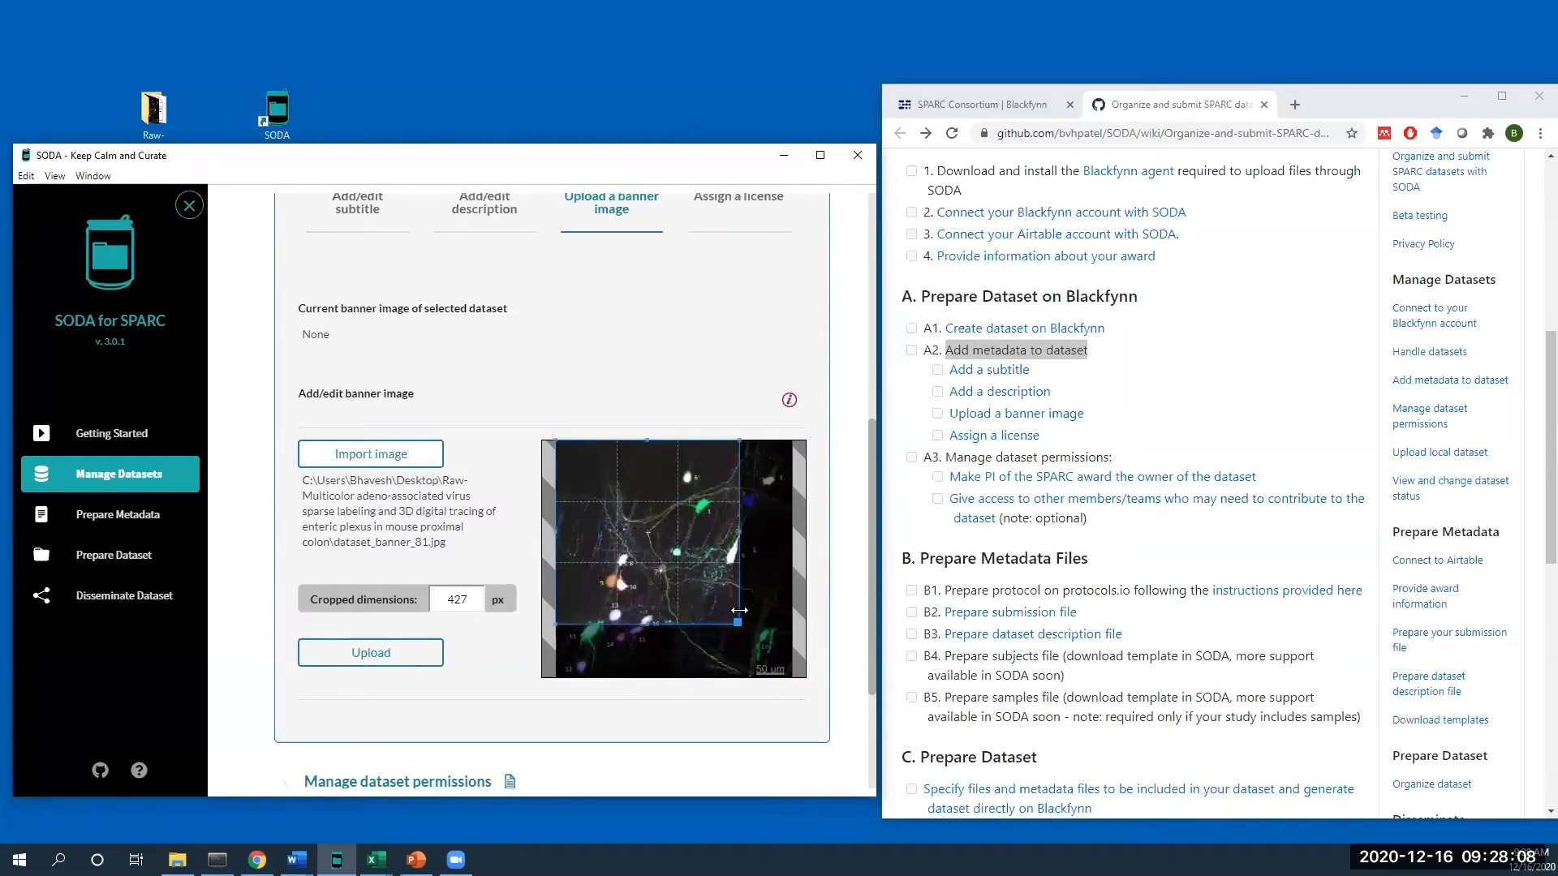
left_click(352, 649)
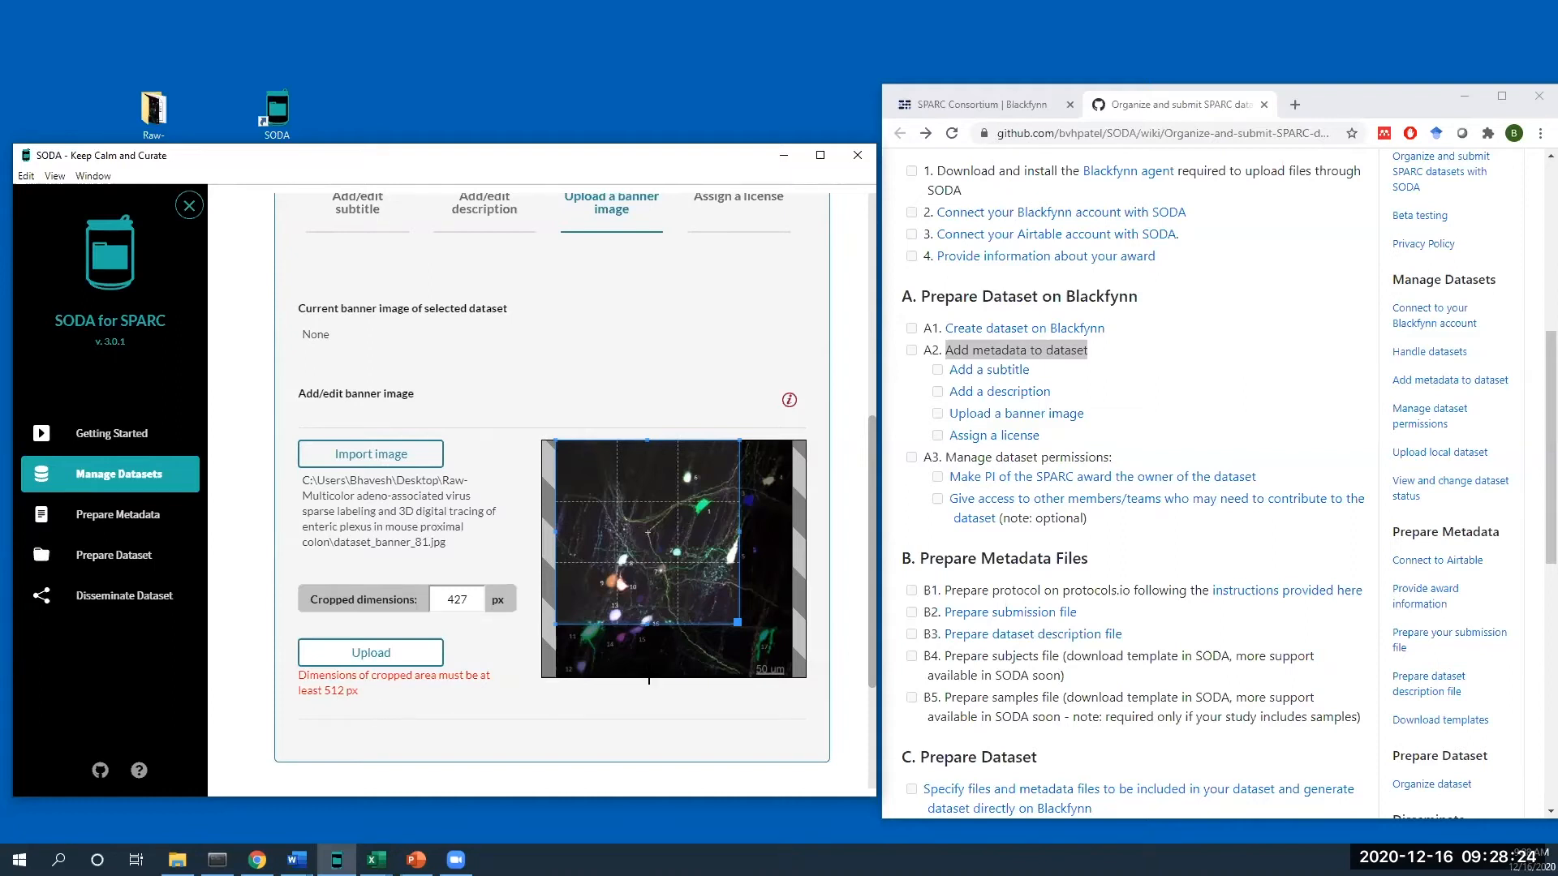
- Enlarge the banner crop area to the full 550 px image and upload it, accepting the size below the recommended 1024 px
left_click_drag(723, 628, 808, 688)
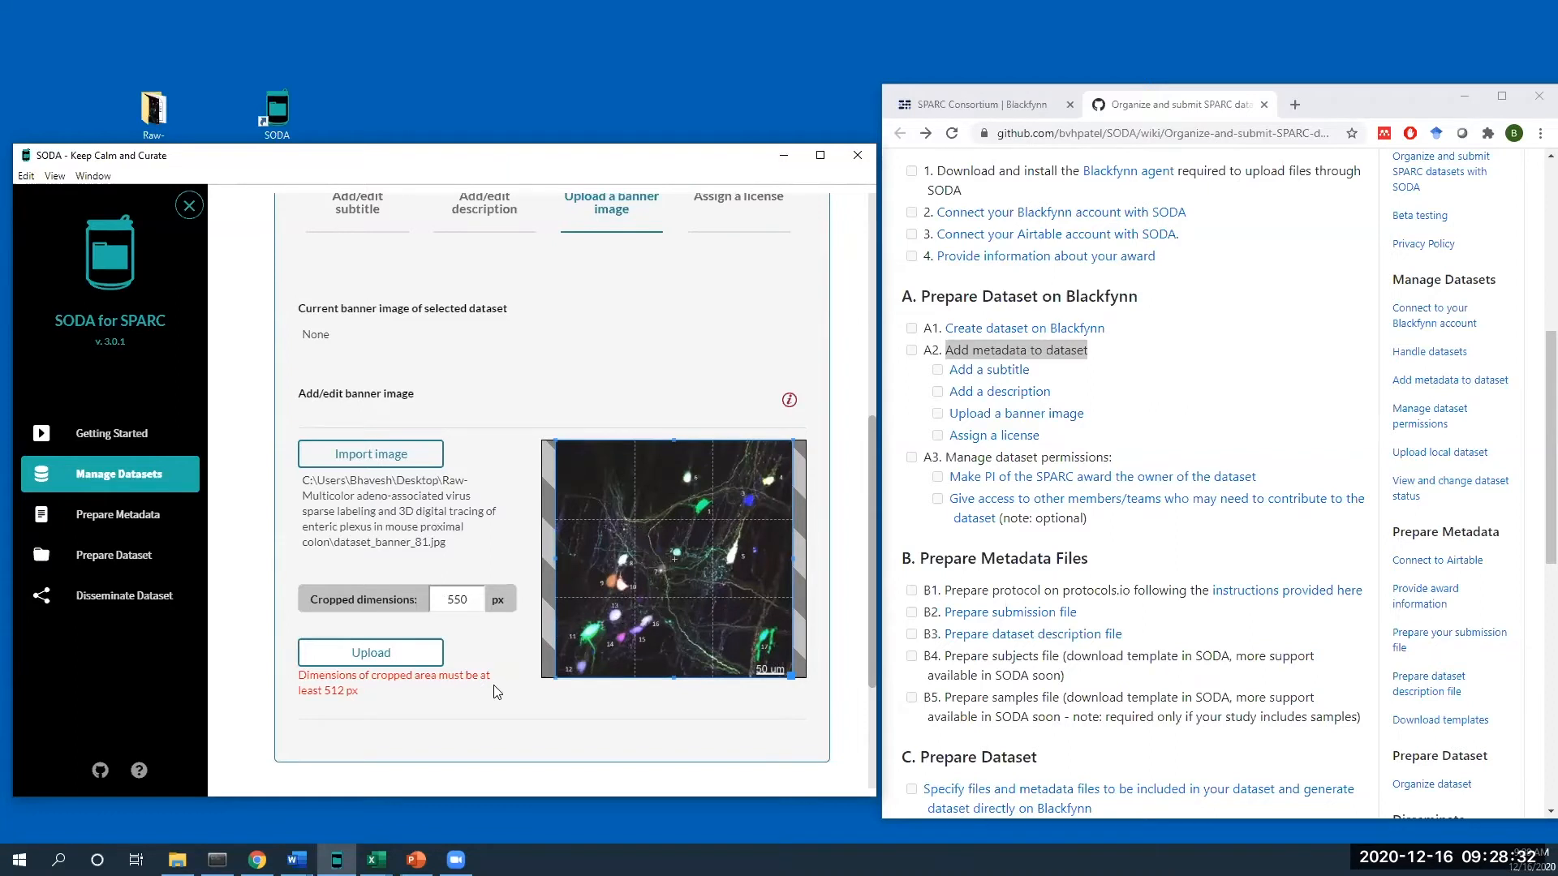
left_click(400, 661)
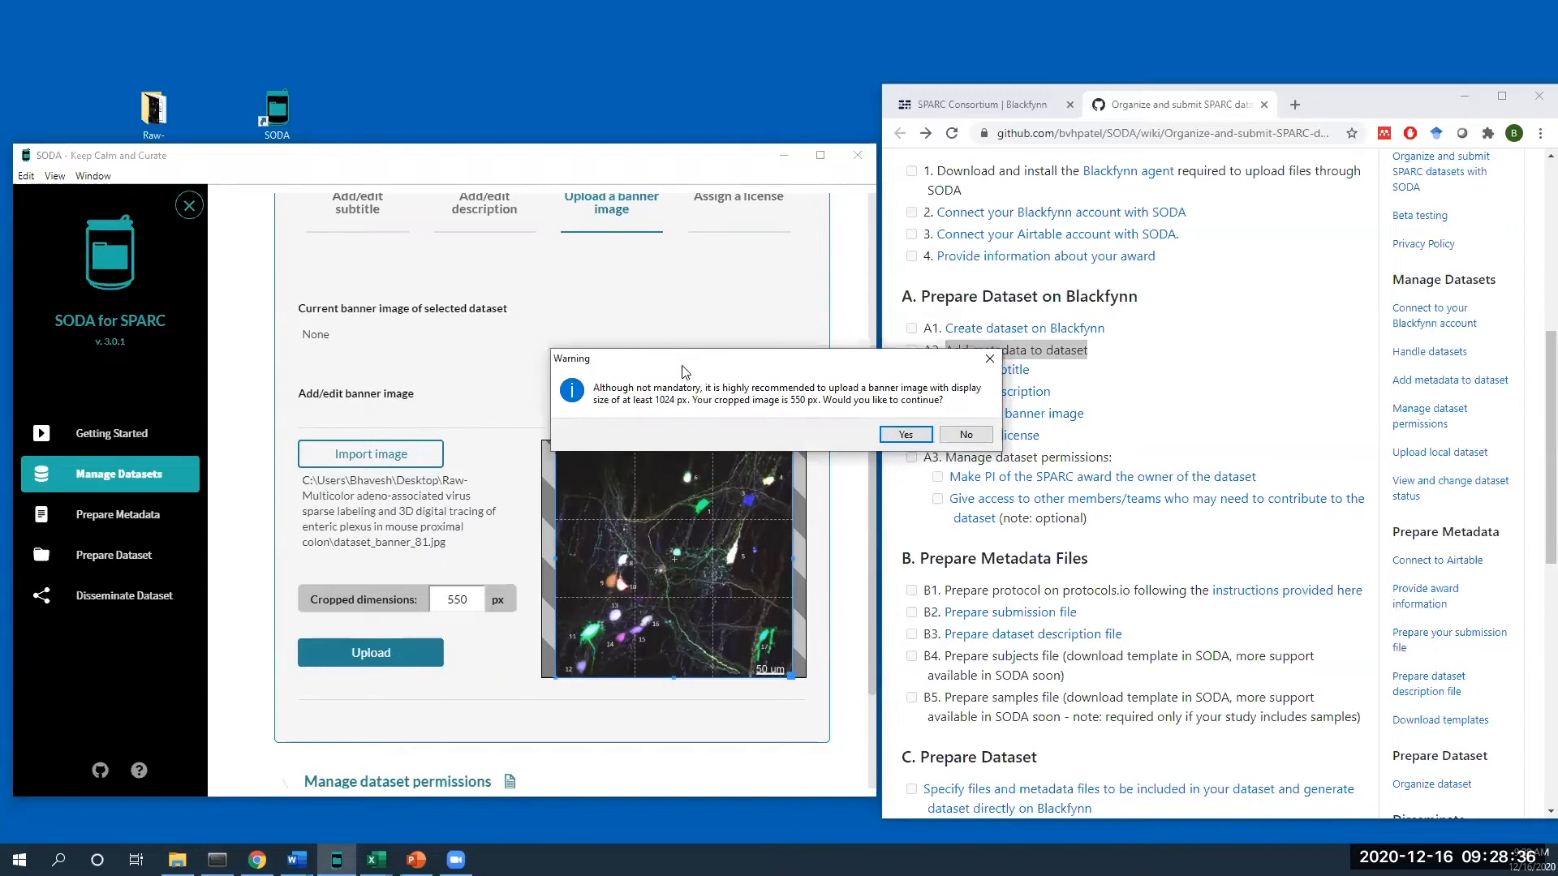
left_click_drag(682, 366, 446, 373)
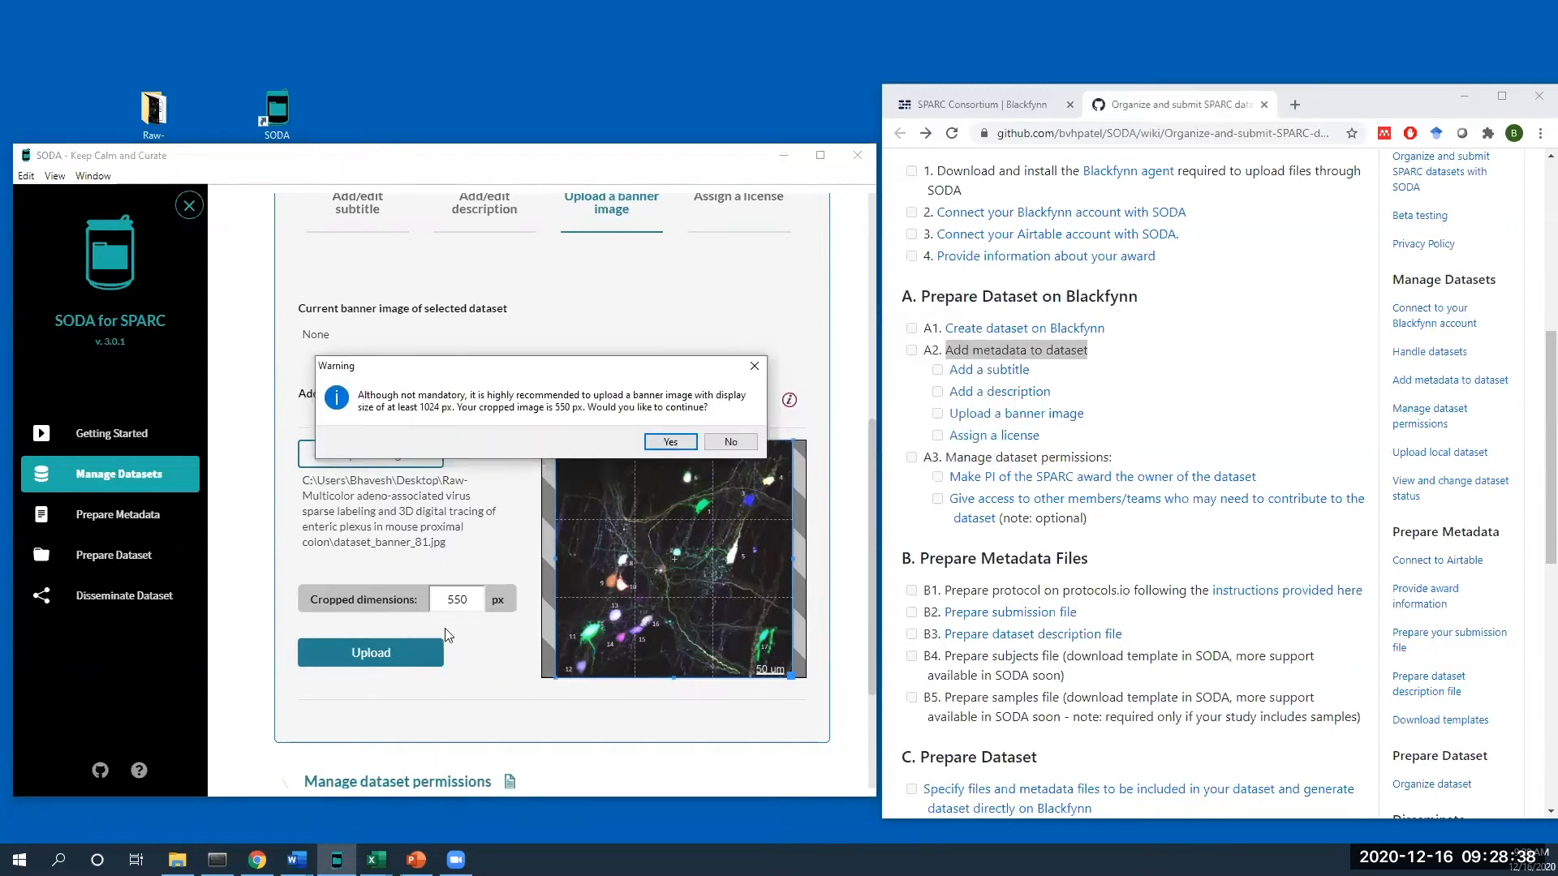
left_click(671, 444)
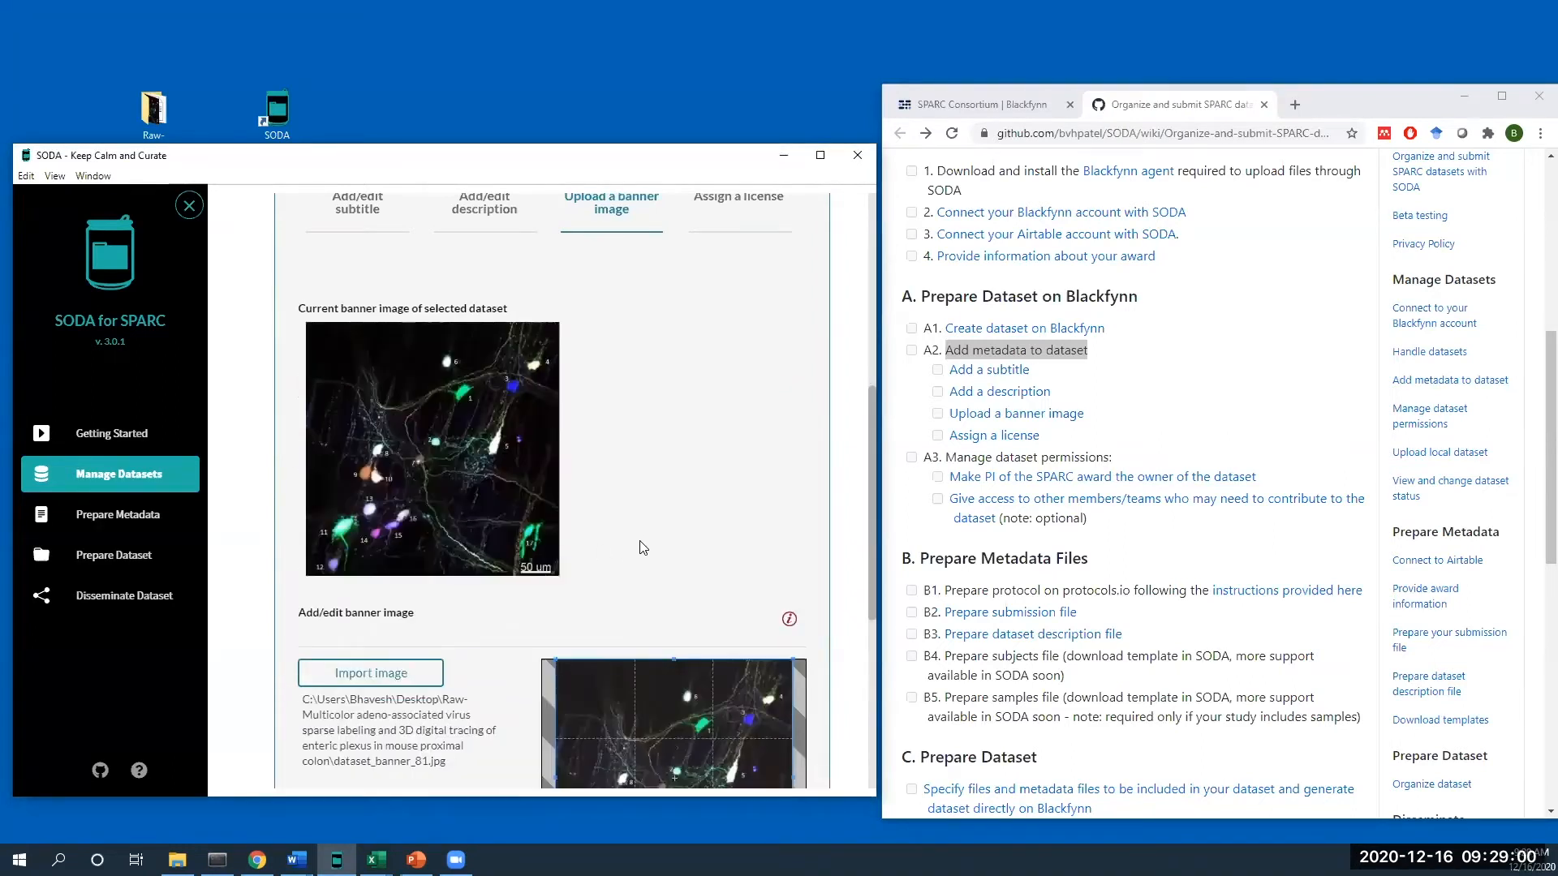
- Refresh the webinar dataset's Blackfynn overview in the browser to check the added subtitle, description and banner image
scroll(873, 264, "down", 1)
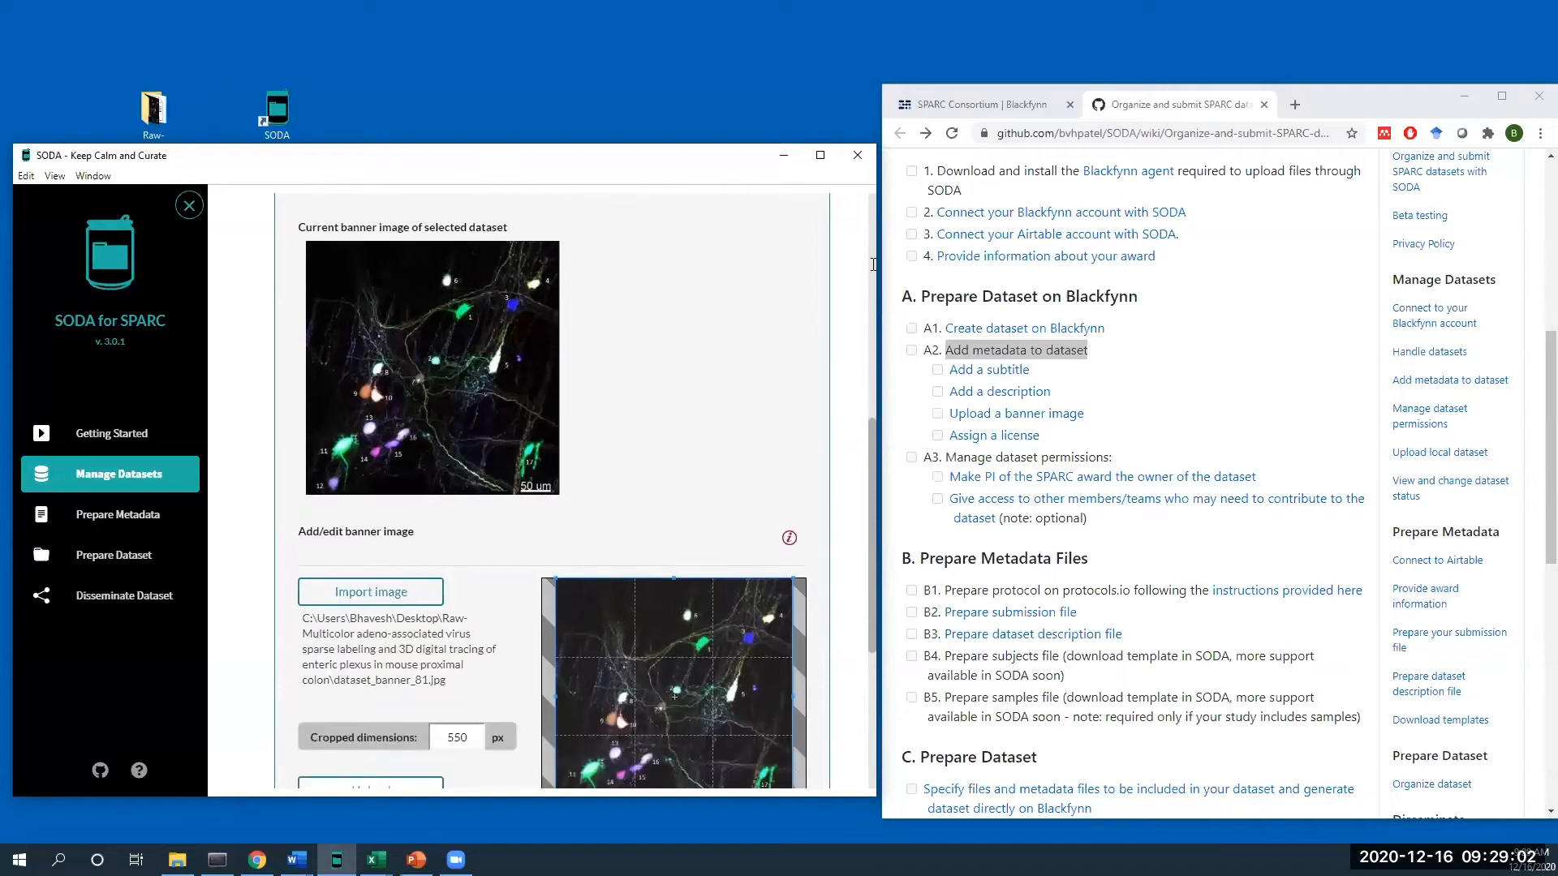
left_click(977, 105)
left_click(951, 136)
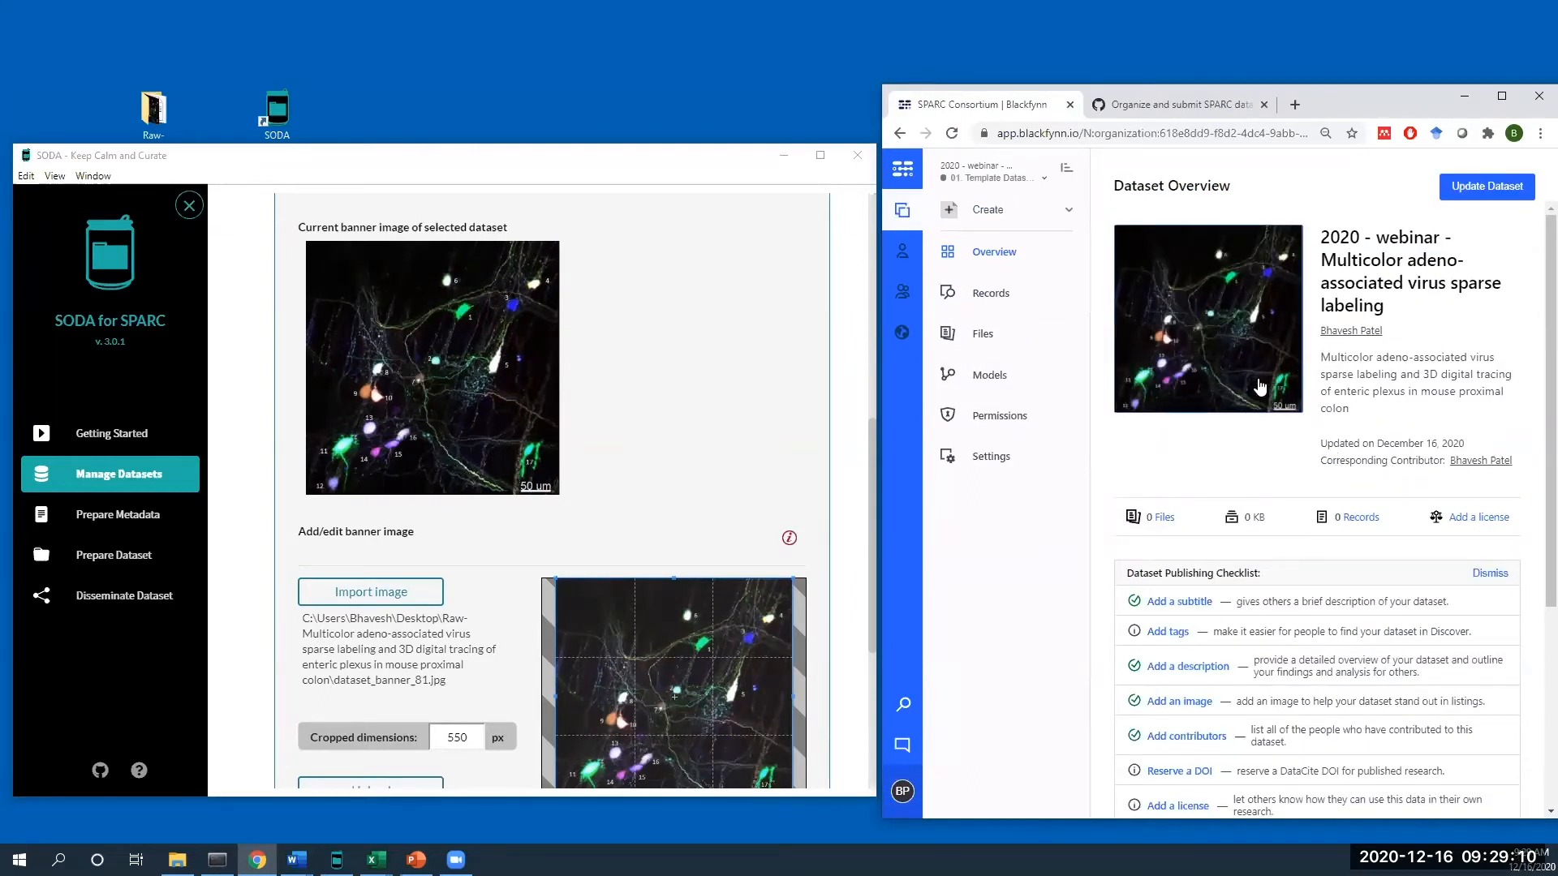
- Examine the dataset's subtitle, banner image, publishing checklist and description on the Blackfynn overview page
left_click_drag(1327, 357, 1348, 443)
left_click(1341, 431)
scroll(1340, 430, "down", 1)
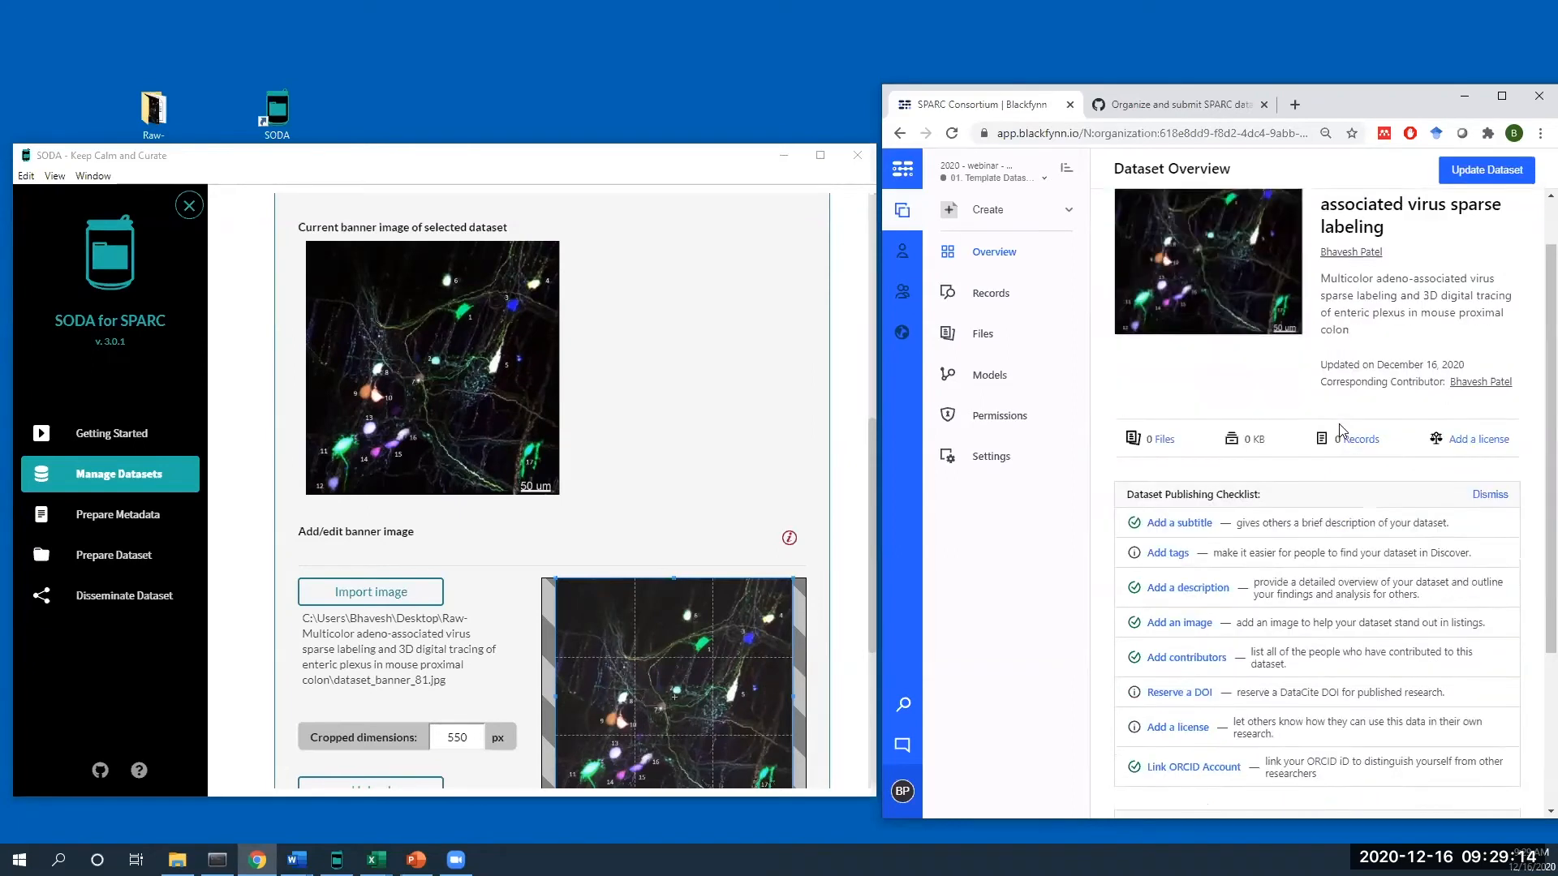
scroll(1341, 430, "down", 3)
left_click_drag(1133, 623, 1378, 777)
left_click(1172, 729)
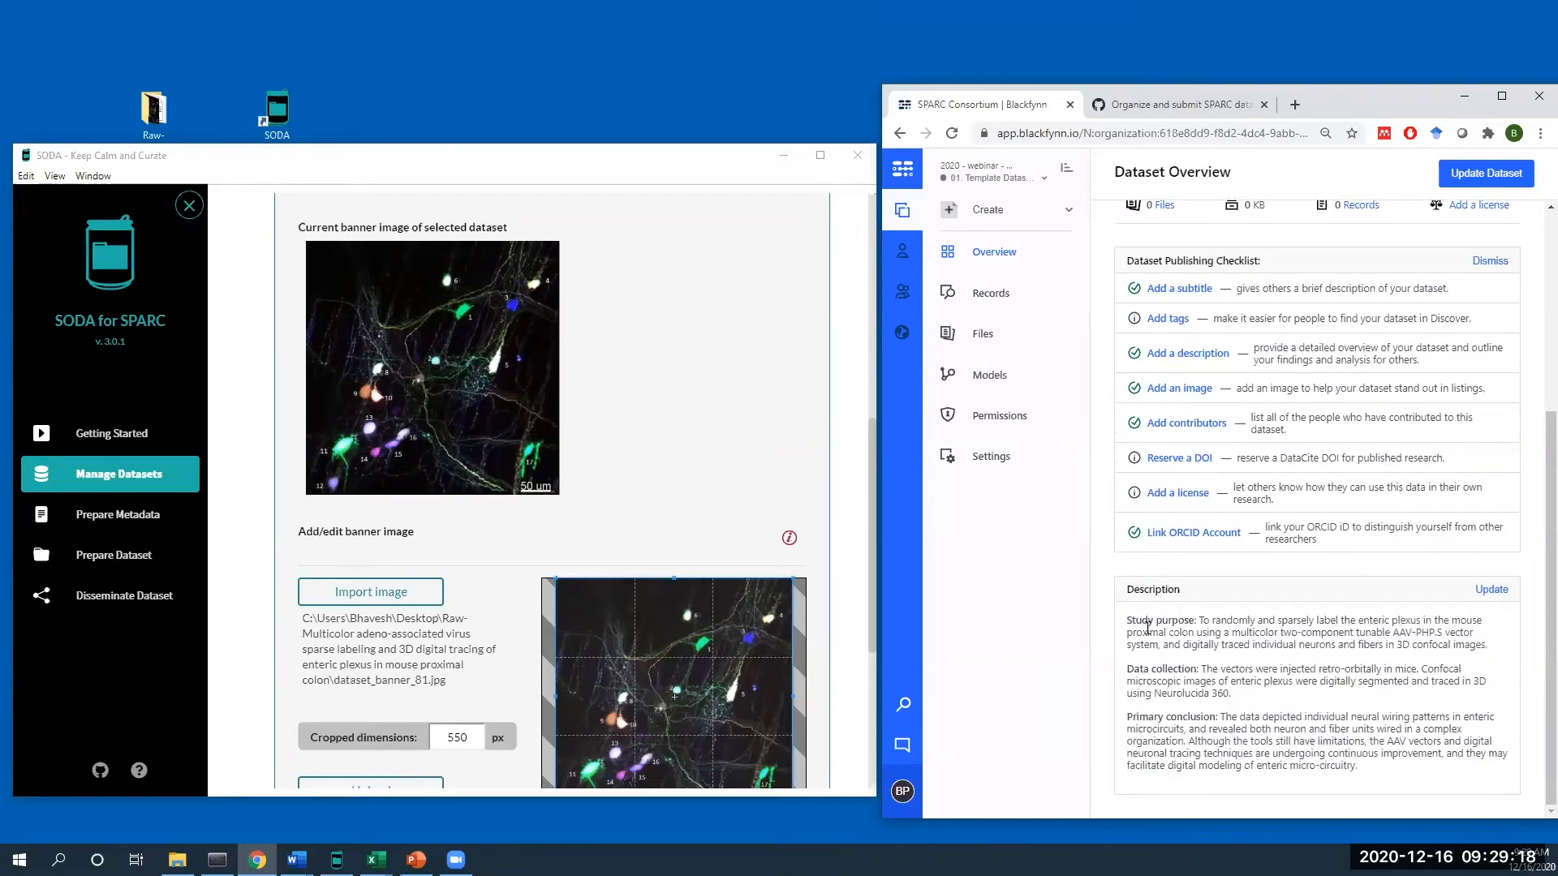
scroll(1183, 645, "up", 4)
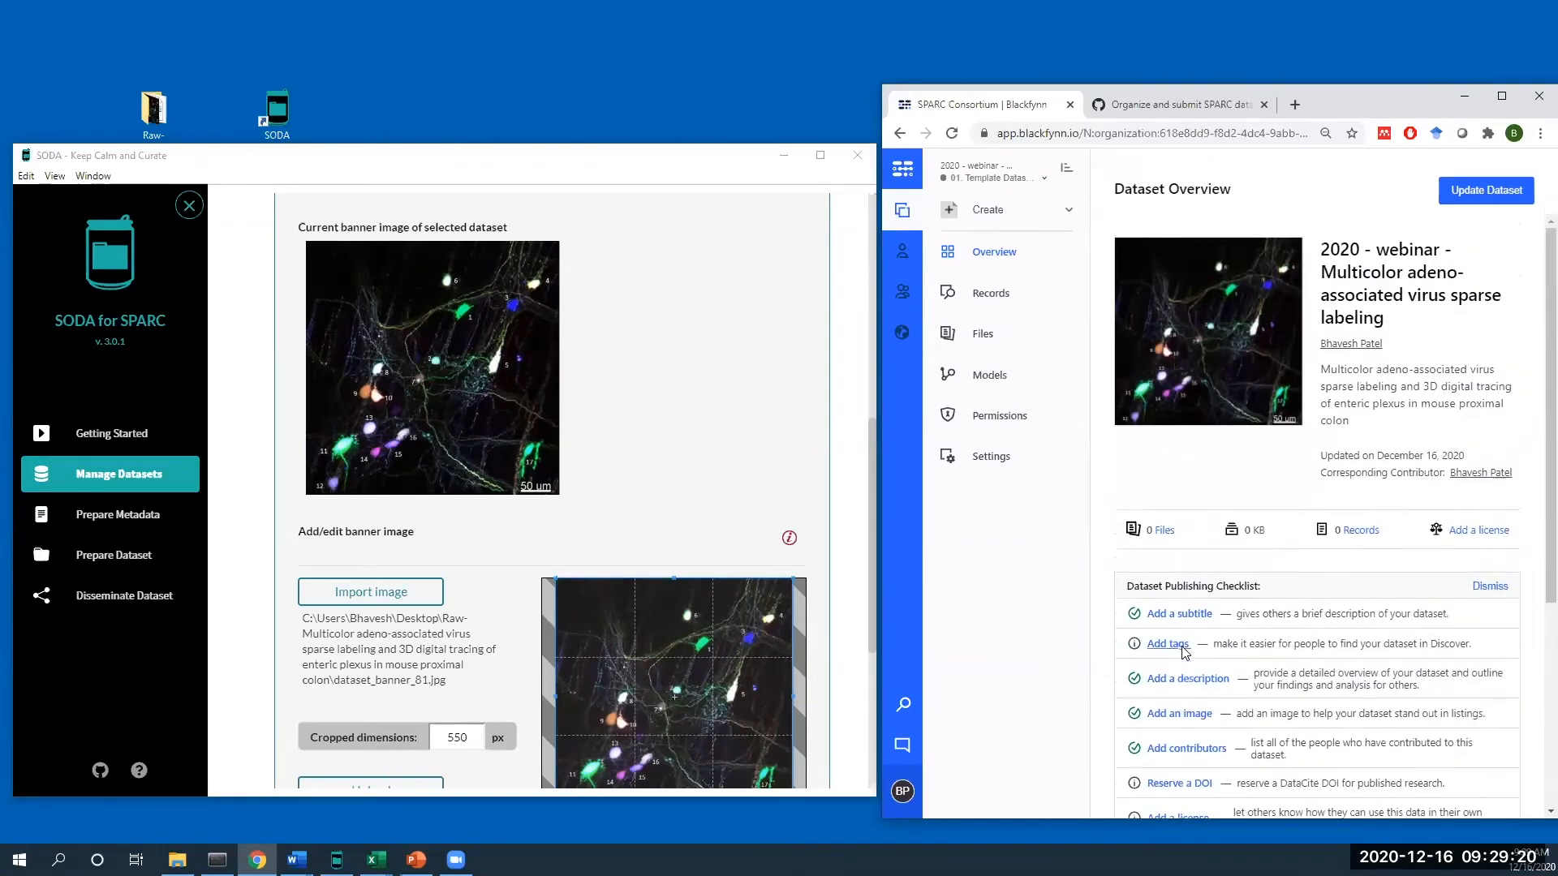
scroll(619, 371, "up", 5)
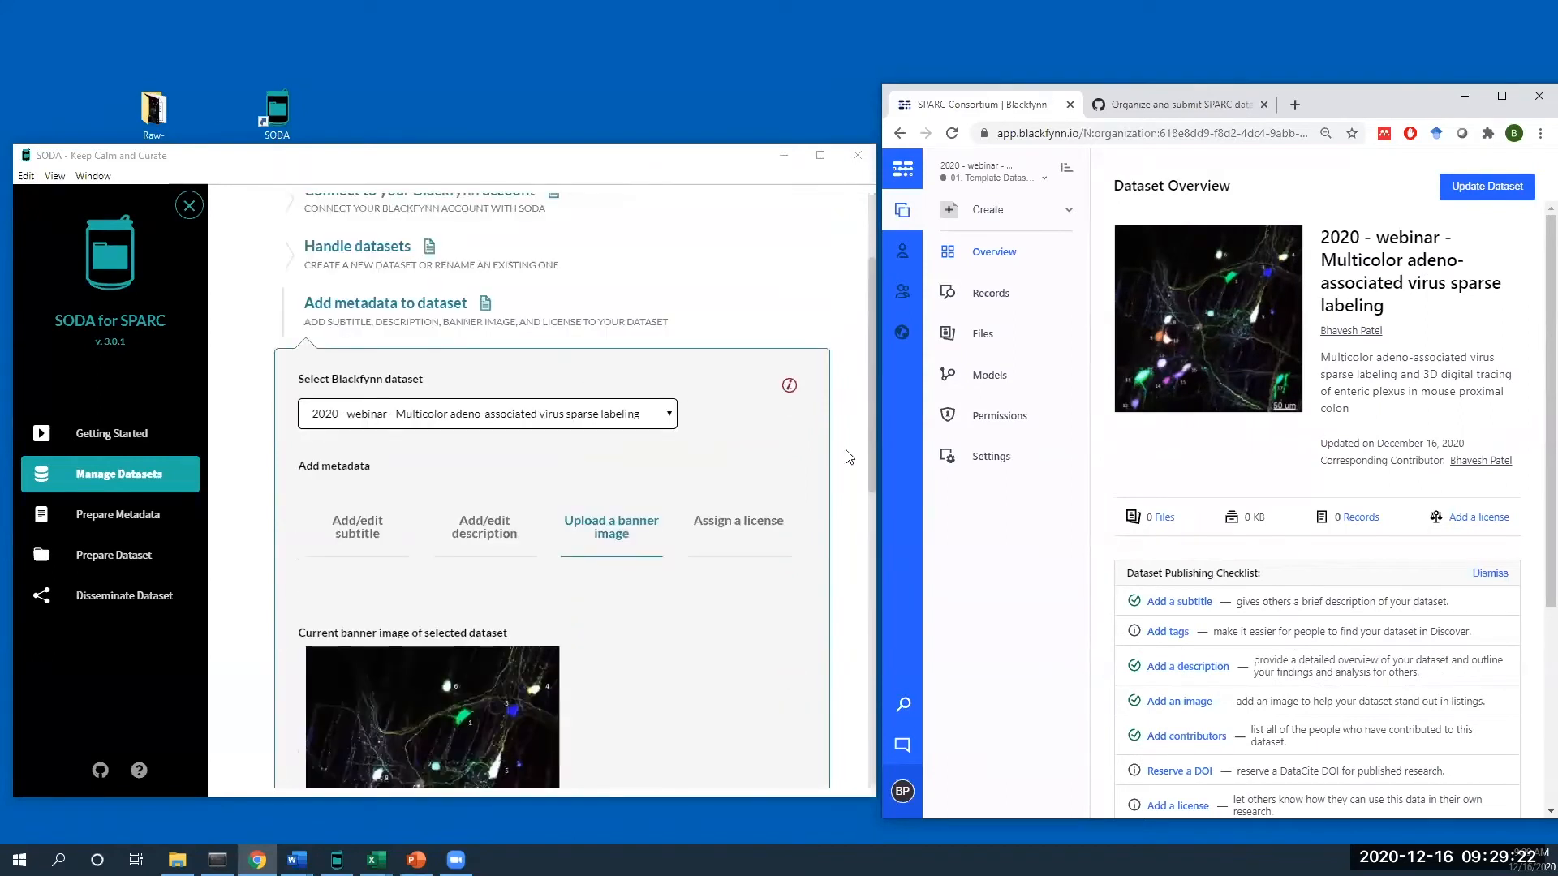
- Look through the license types offered in the dataset's Blackfynn settings without choosing one
left_click(1476, 523)
scroll(1252, 338, "up", 2)
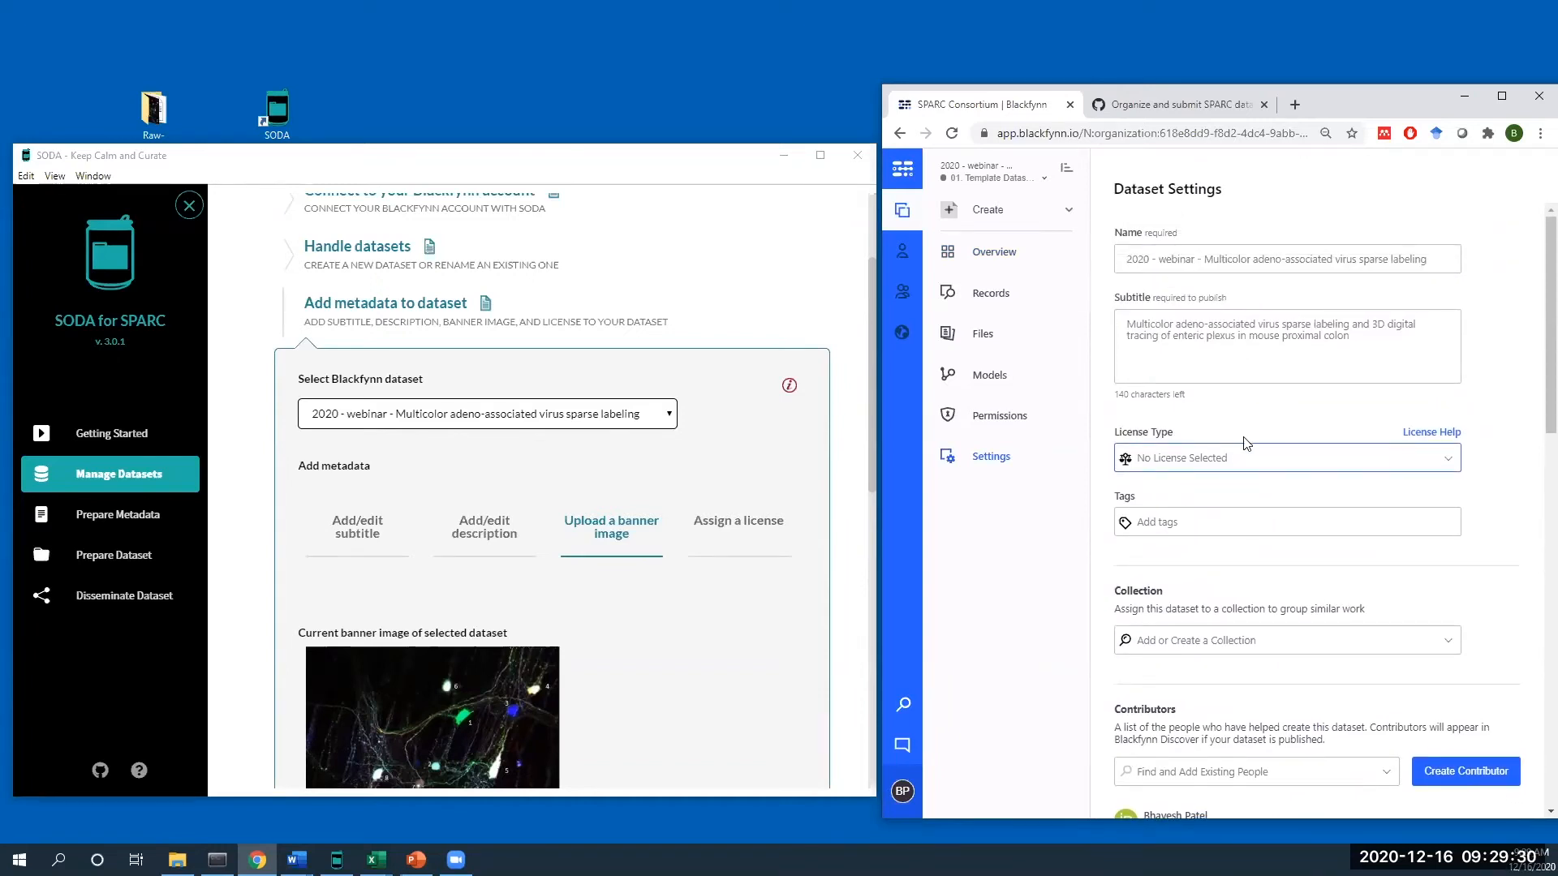
left_click(1249, 458)
scroll(1252, 533, "down", 1)
scroll(1252, 536, "down", 2)
scroll(1252, 539, "up", 3)
scroll(1254, 547, "down", 2)
scroll(1253, 547, "down", 1)
scroll(1254, 594, "up", 3)
scroll(1252, 593, "up", 2)
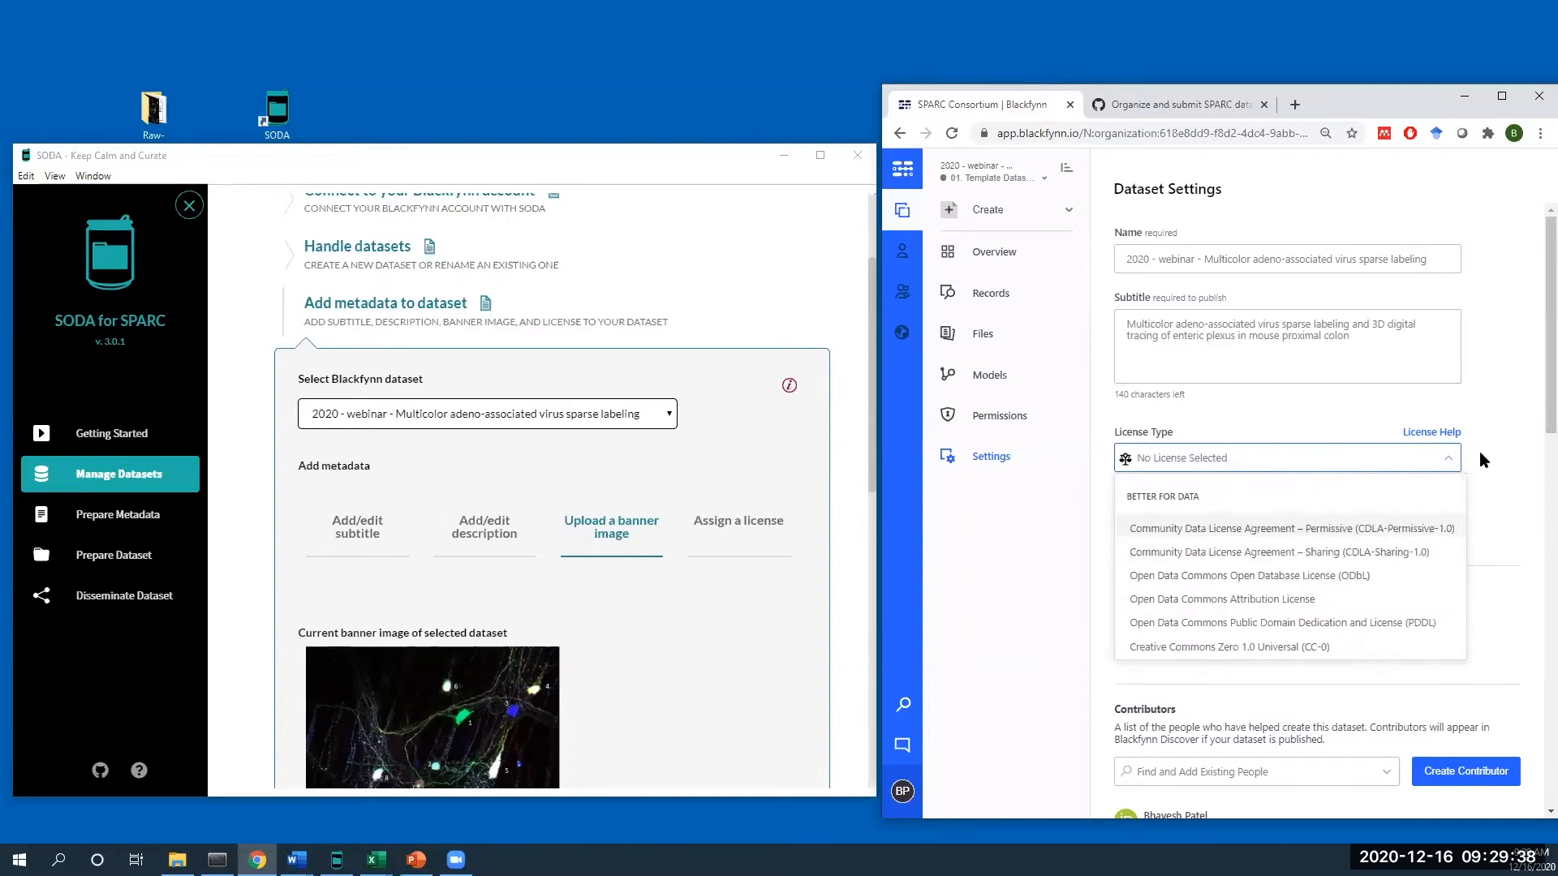
left_click(1502, 460)
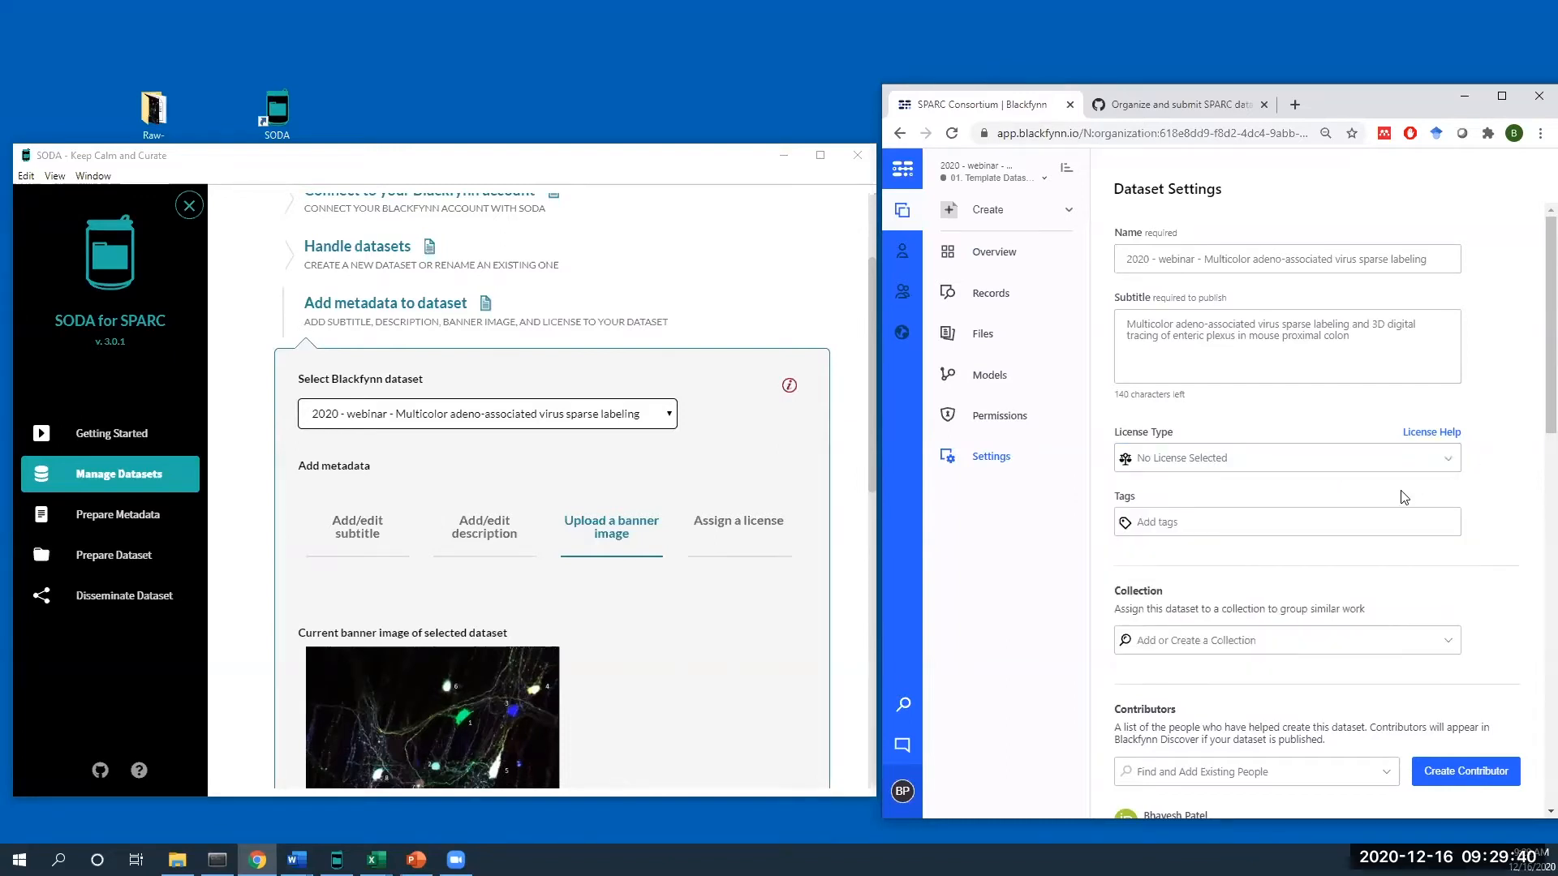
- Assign the Creative Commons Attribution (CC-BY) license to the dataset in SODA and refresh its Blackfynn overview to check it
left_click(717, 525)
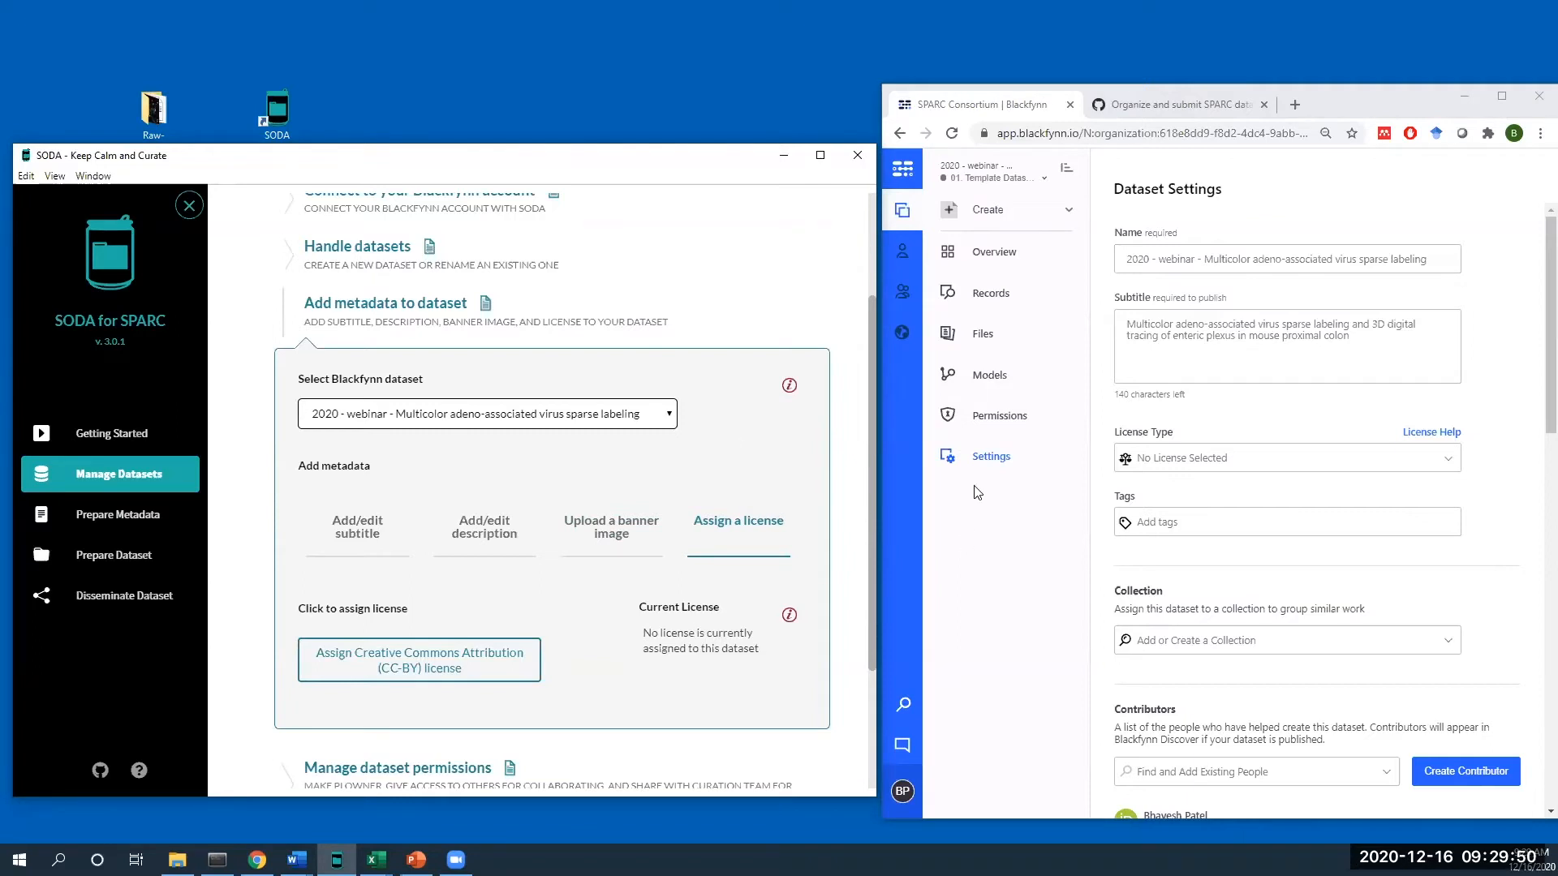
left_click(496, 659)
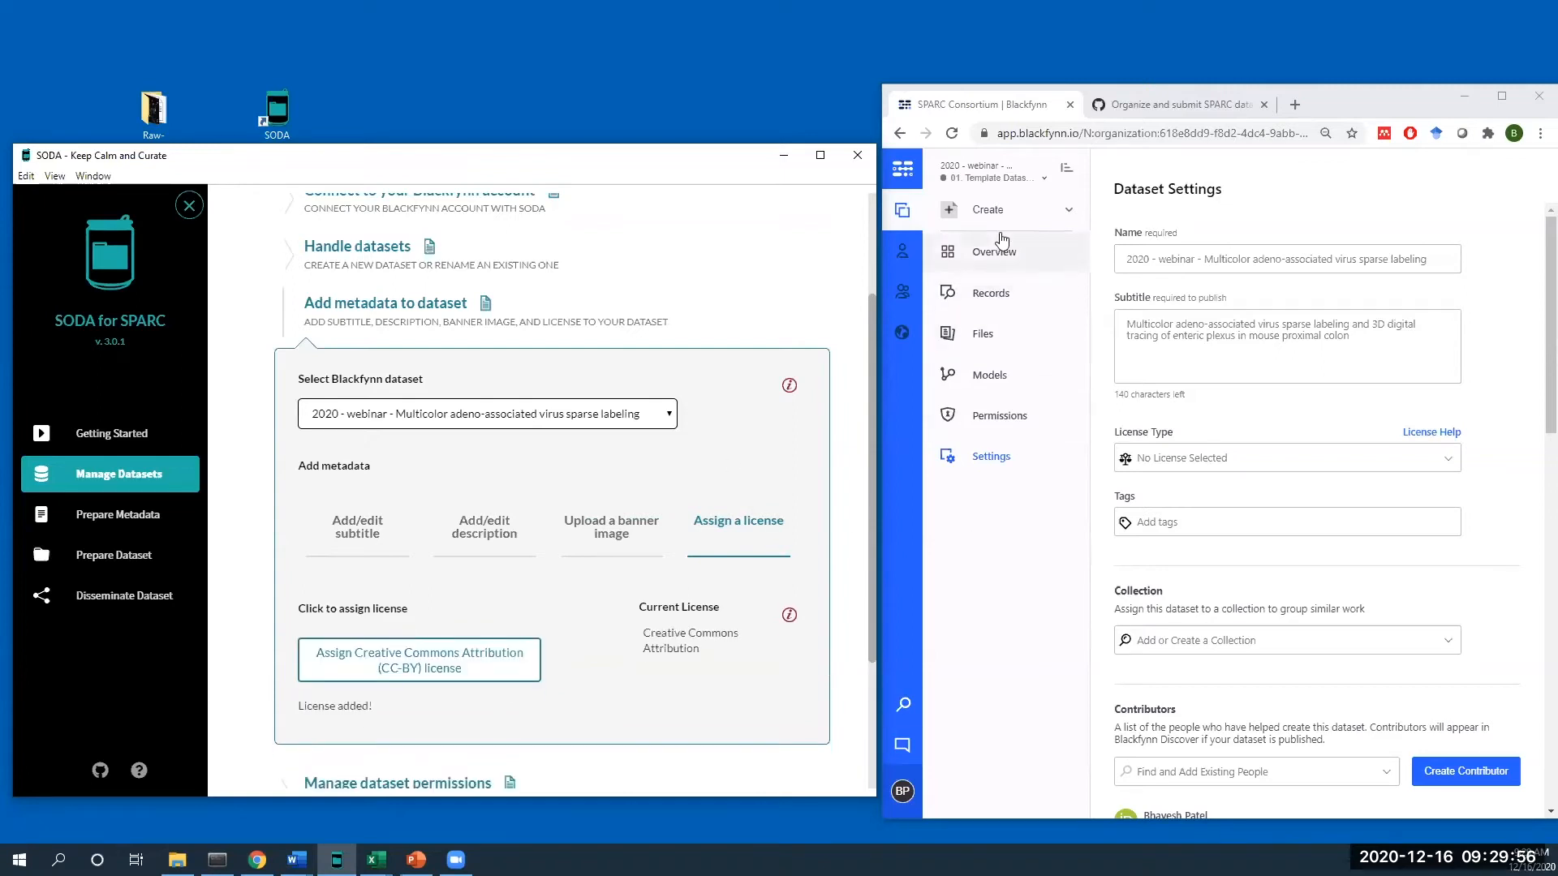
left_click(1002, 258)
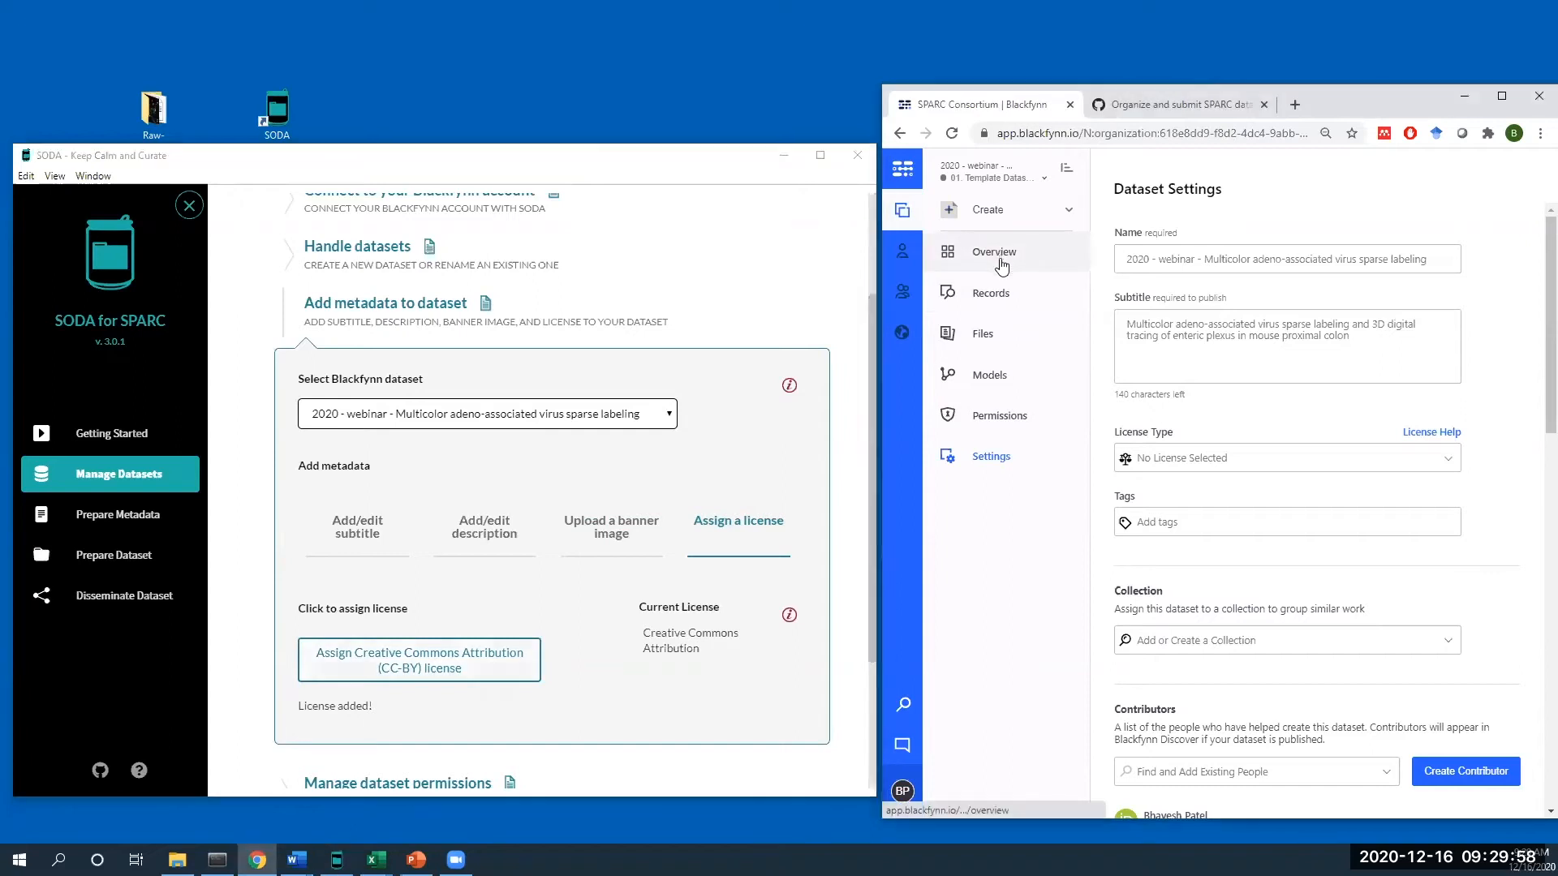
left_click(952, 133)
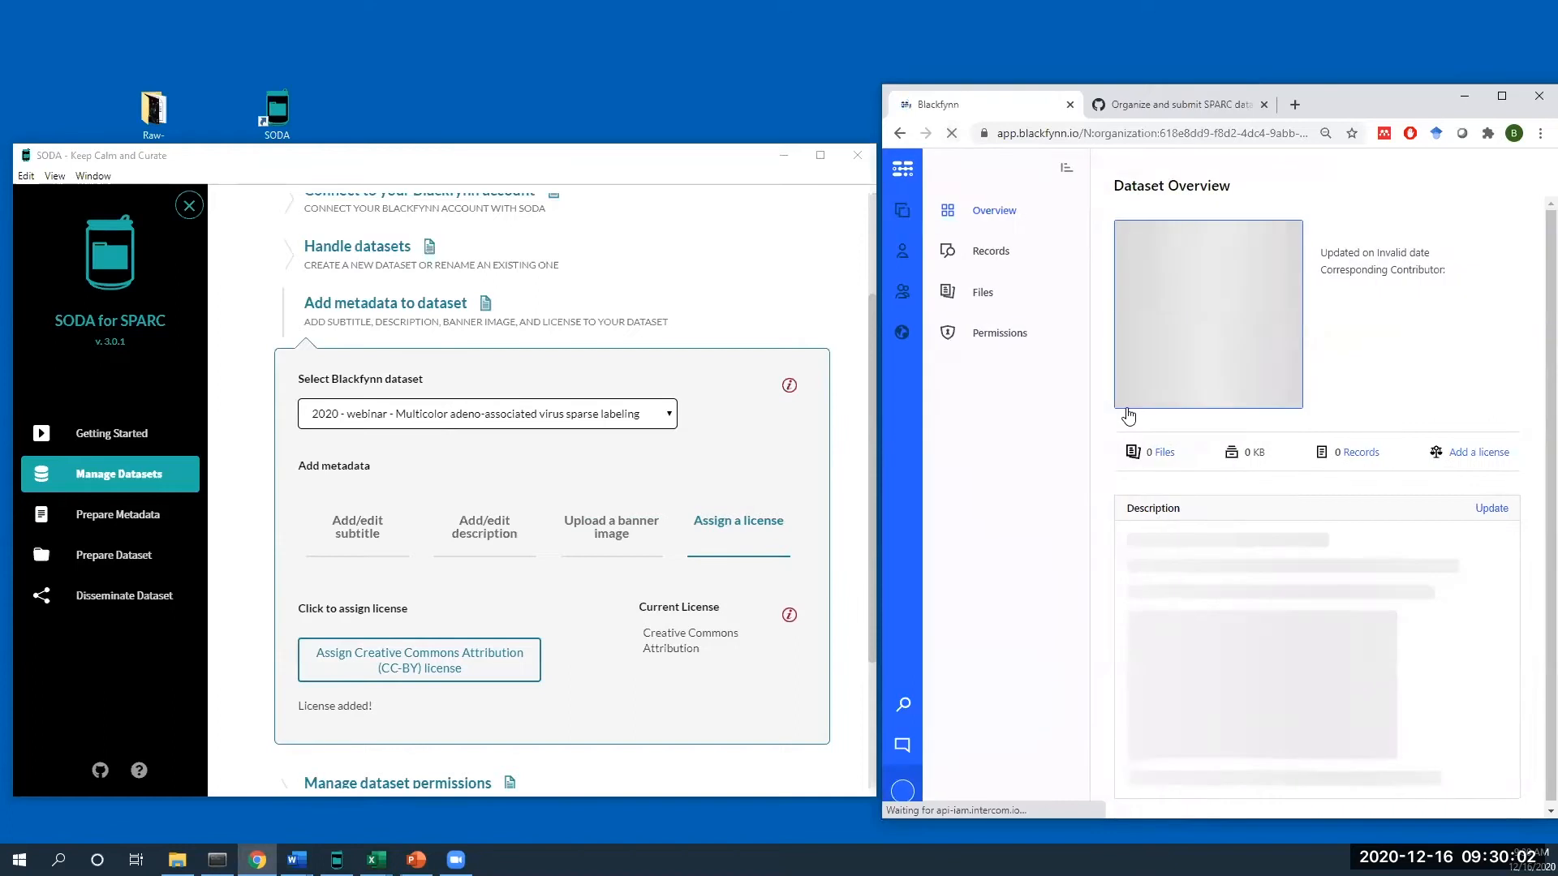
left_click_drag(1533, 523, 1357, 526)
left_click(1272, 477)
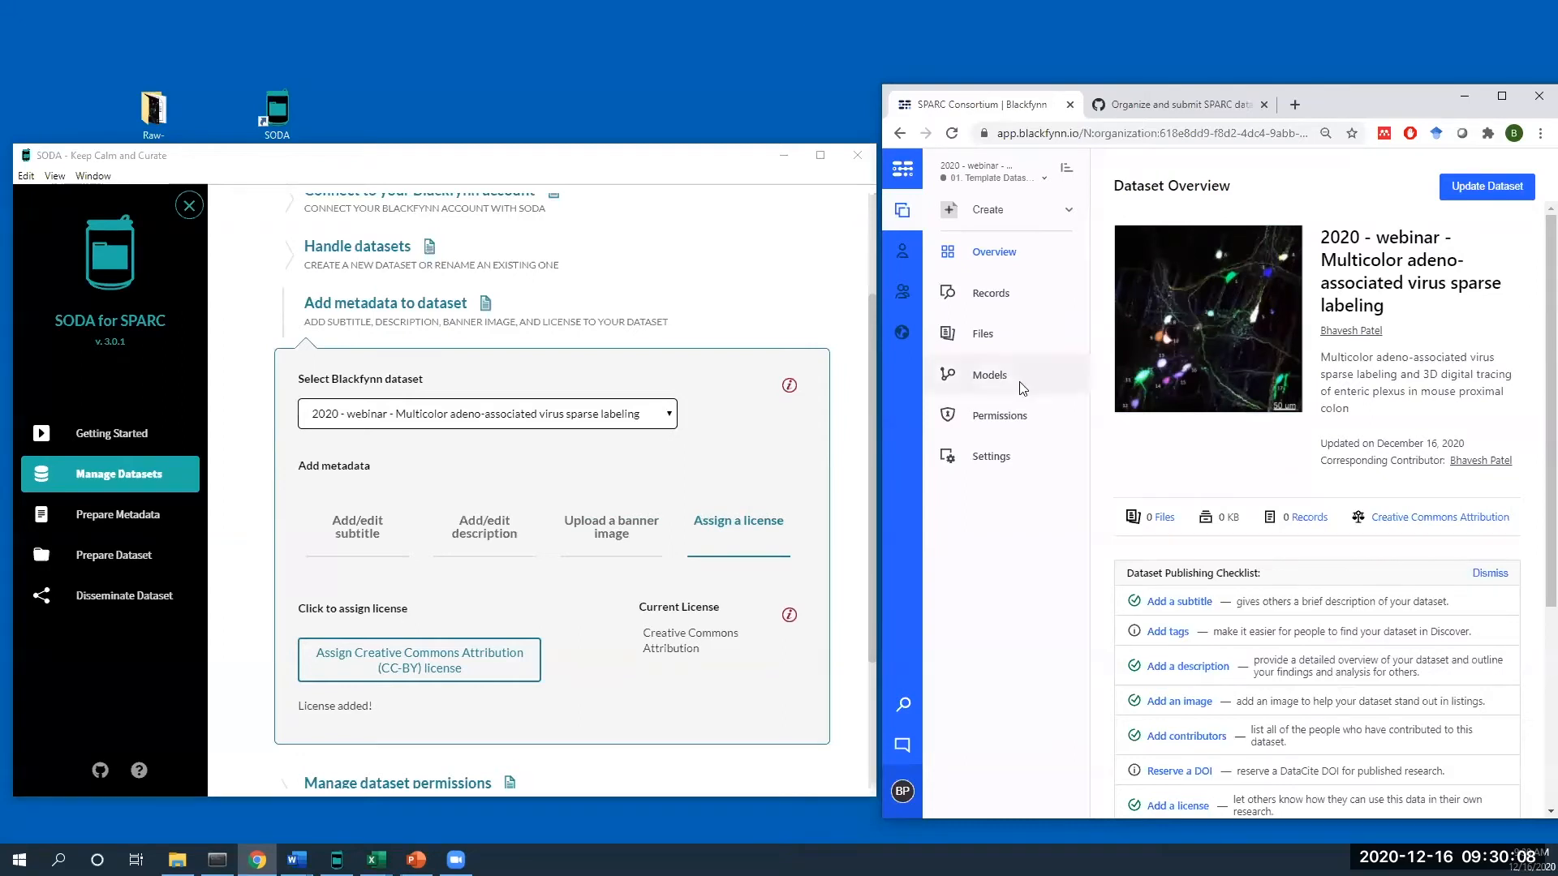
- Open the dataset permissions section and examine the roles that can be given to individual members
left_click(405, 306)
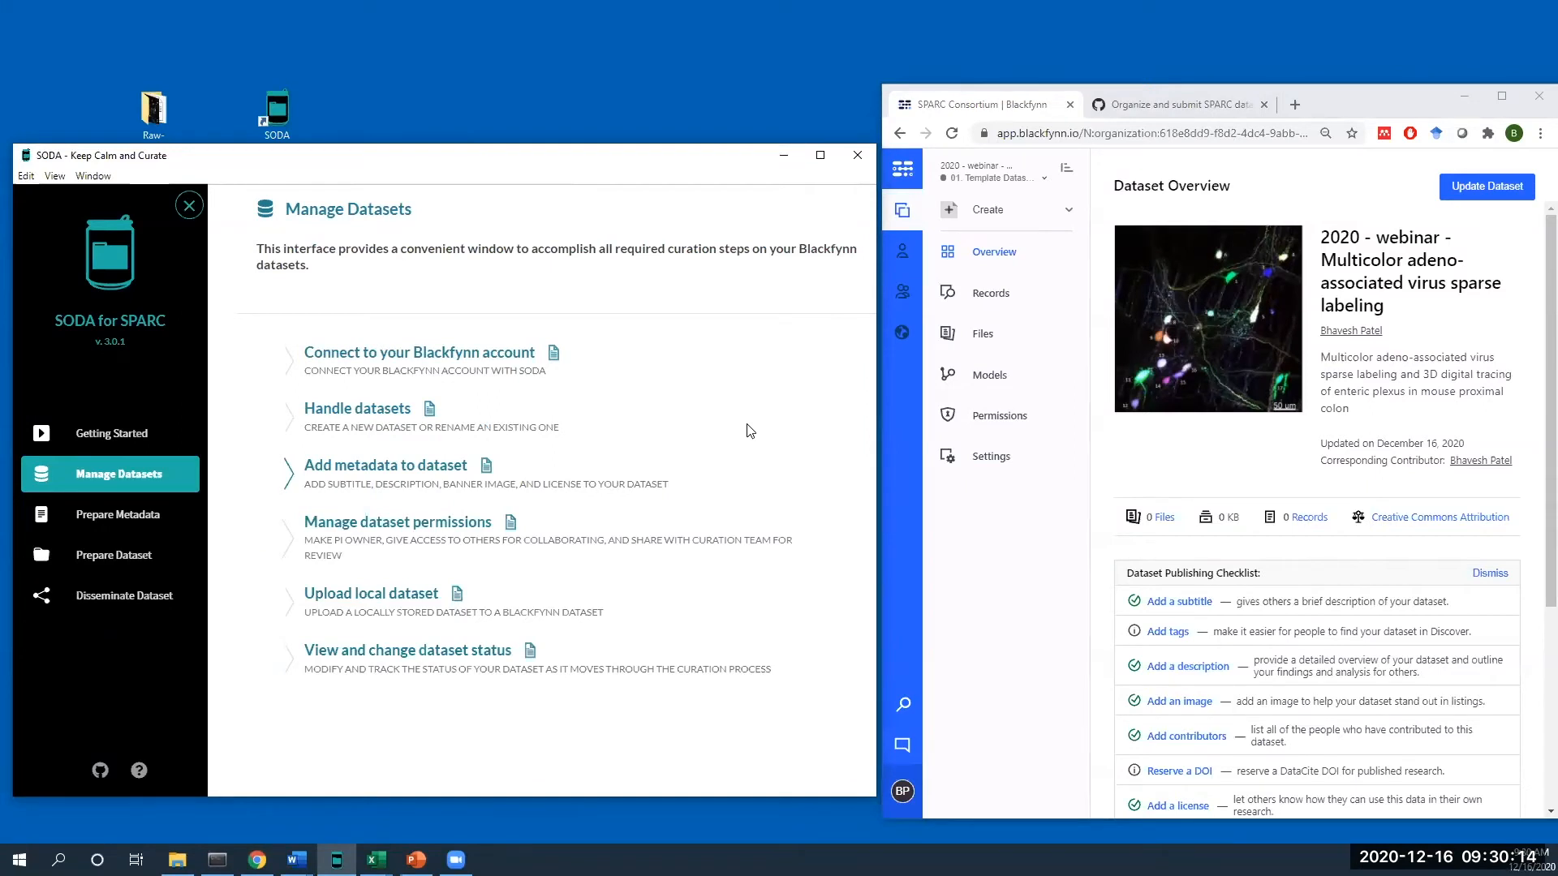
left_click(367, 559)
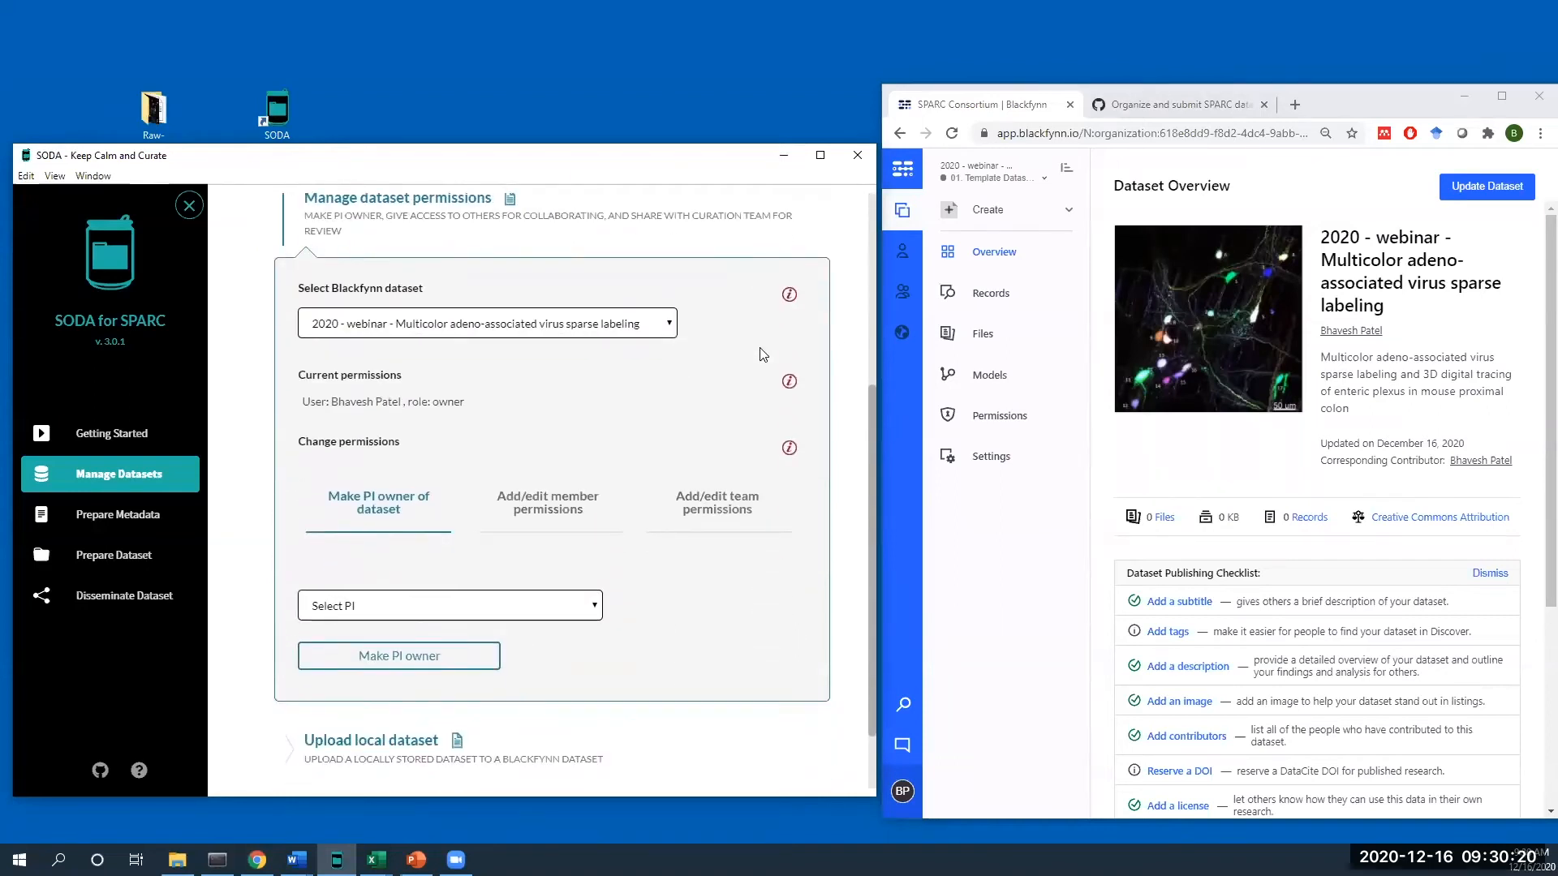
scroll(763, 355, "up", 1)
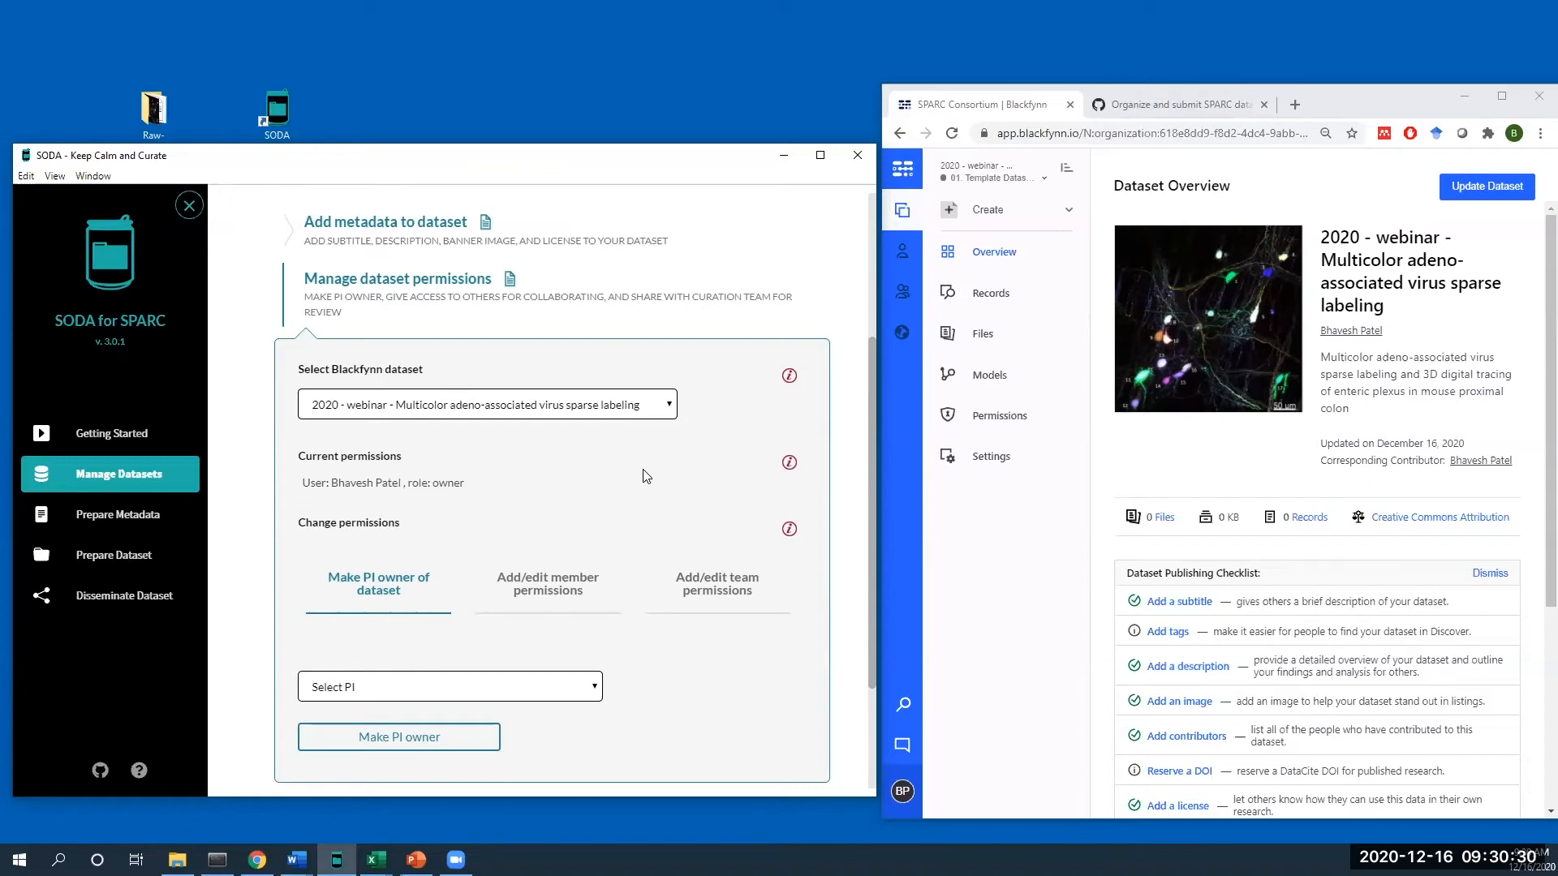
scroll(633, 487, "down", 2)
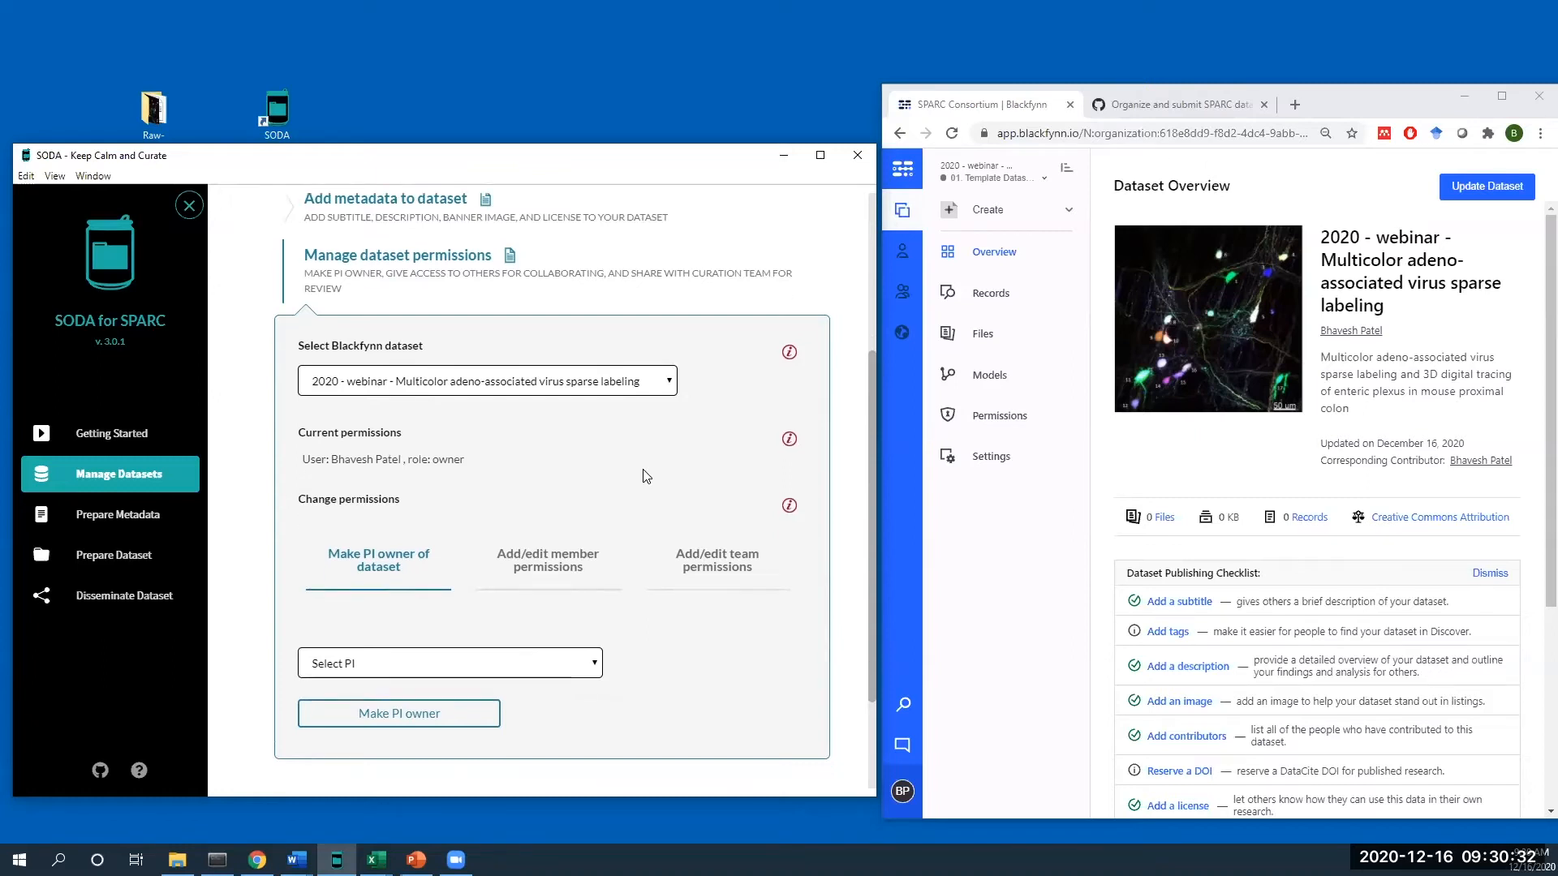
scroll(572, 507, "up", 1)
left_click(571, 506)
left_click(461, 662)
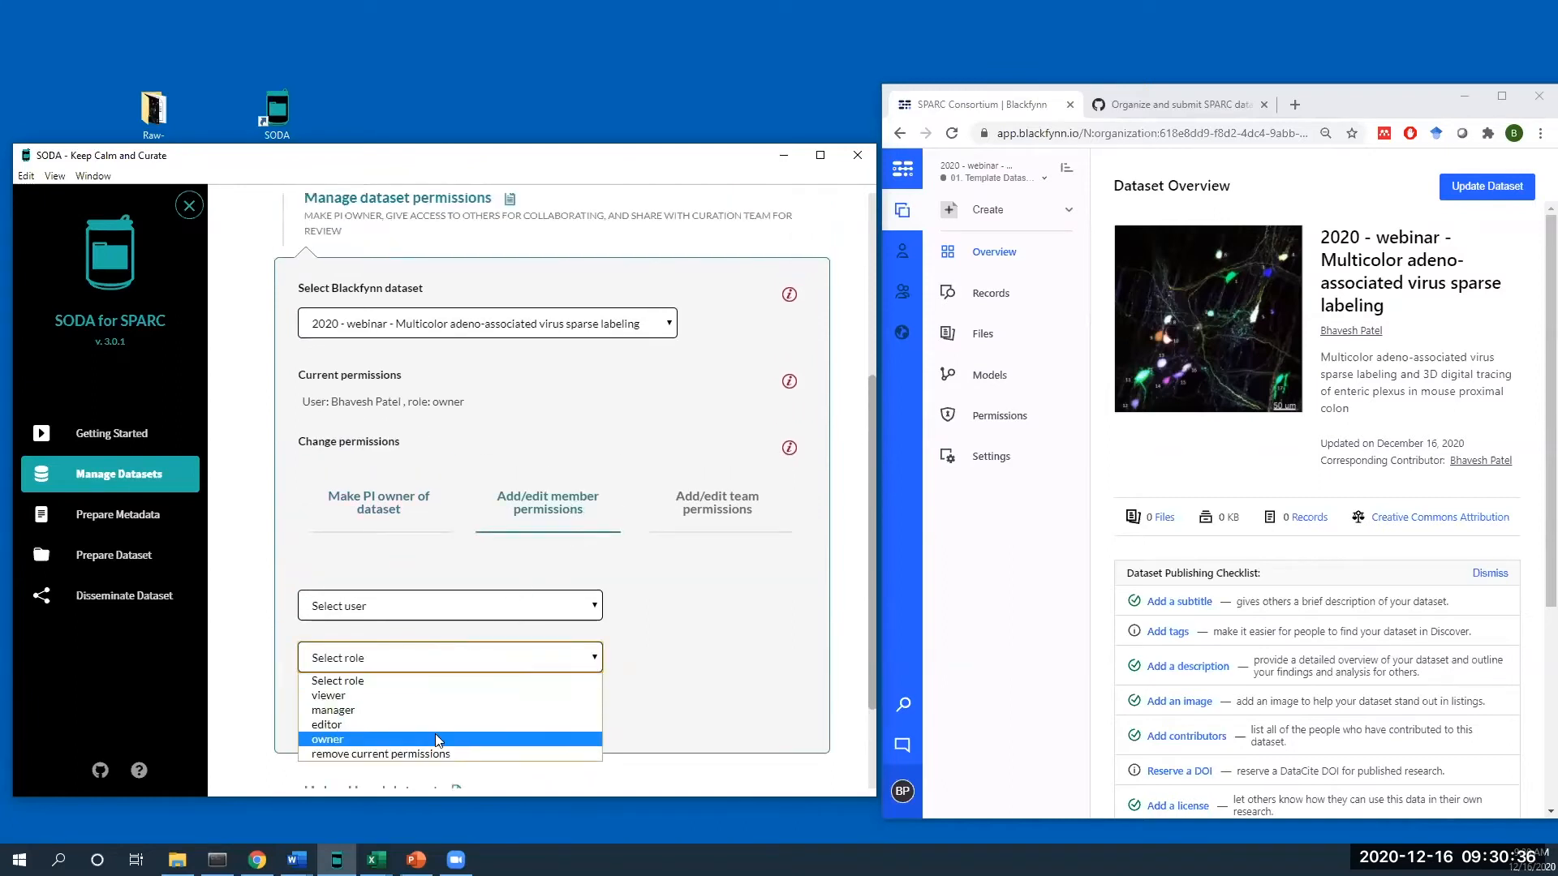
left_click(652, 599)
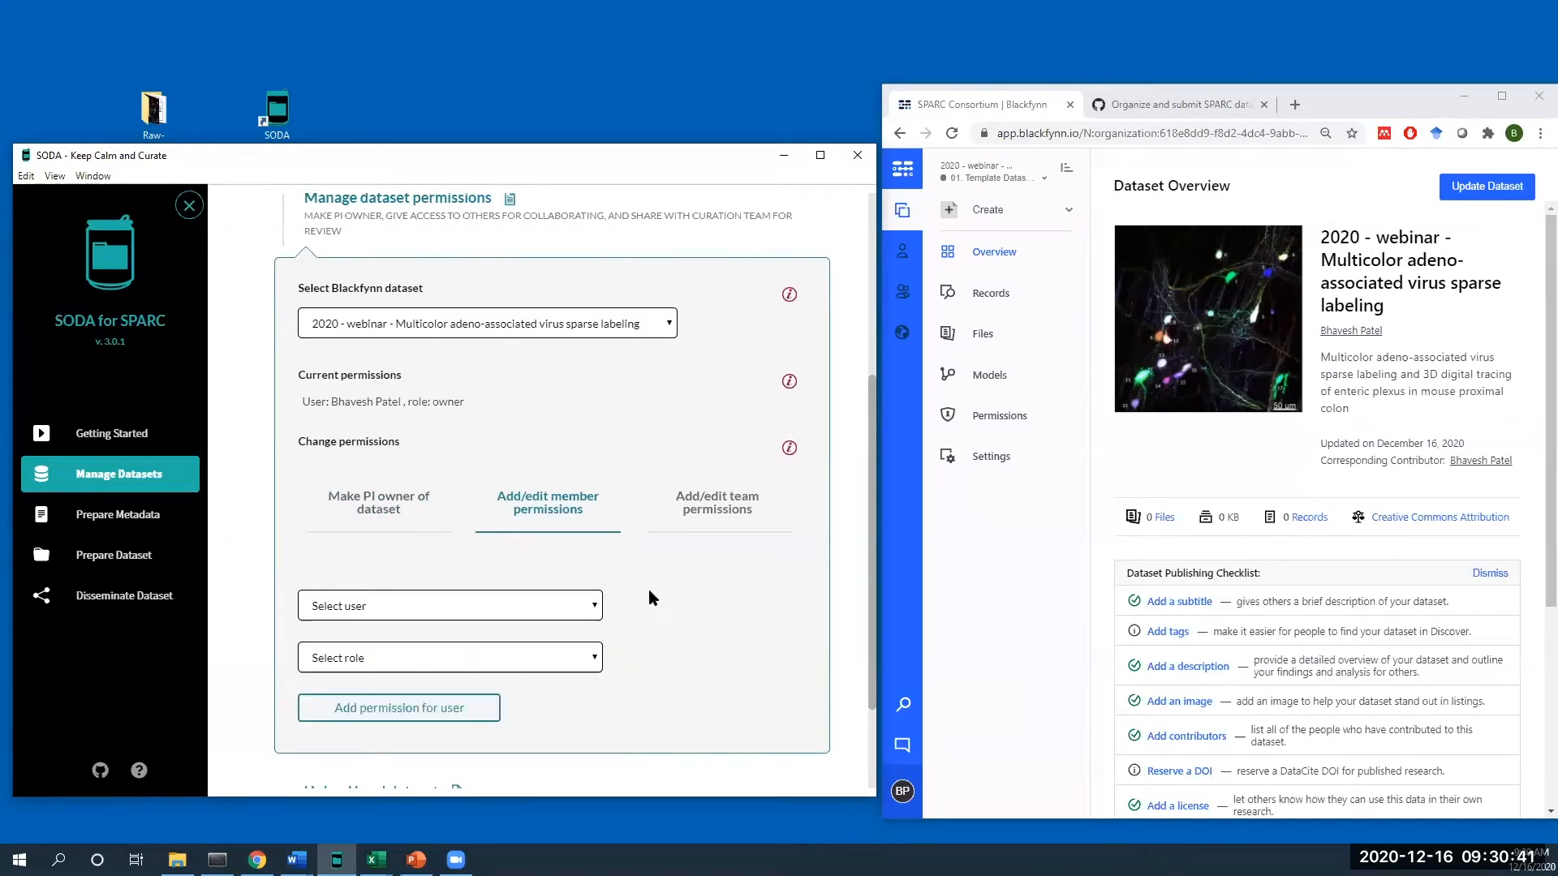
- Make the chosen principal investigator the owner of the webinar dataset, accepting the manager role for the current account
left_click(405, 504)
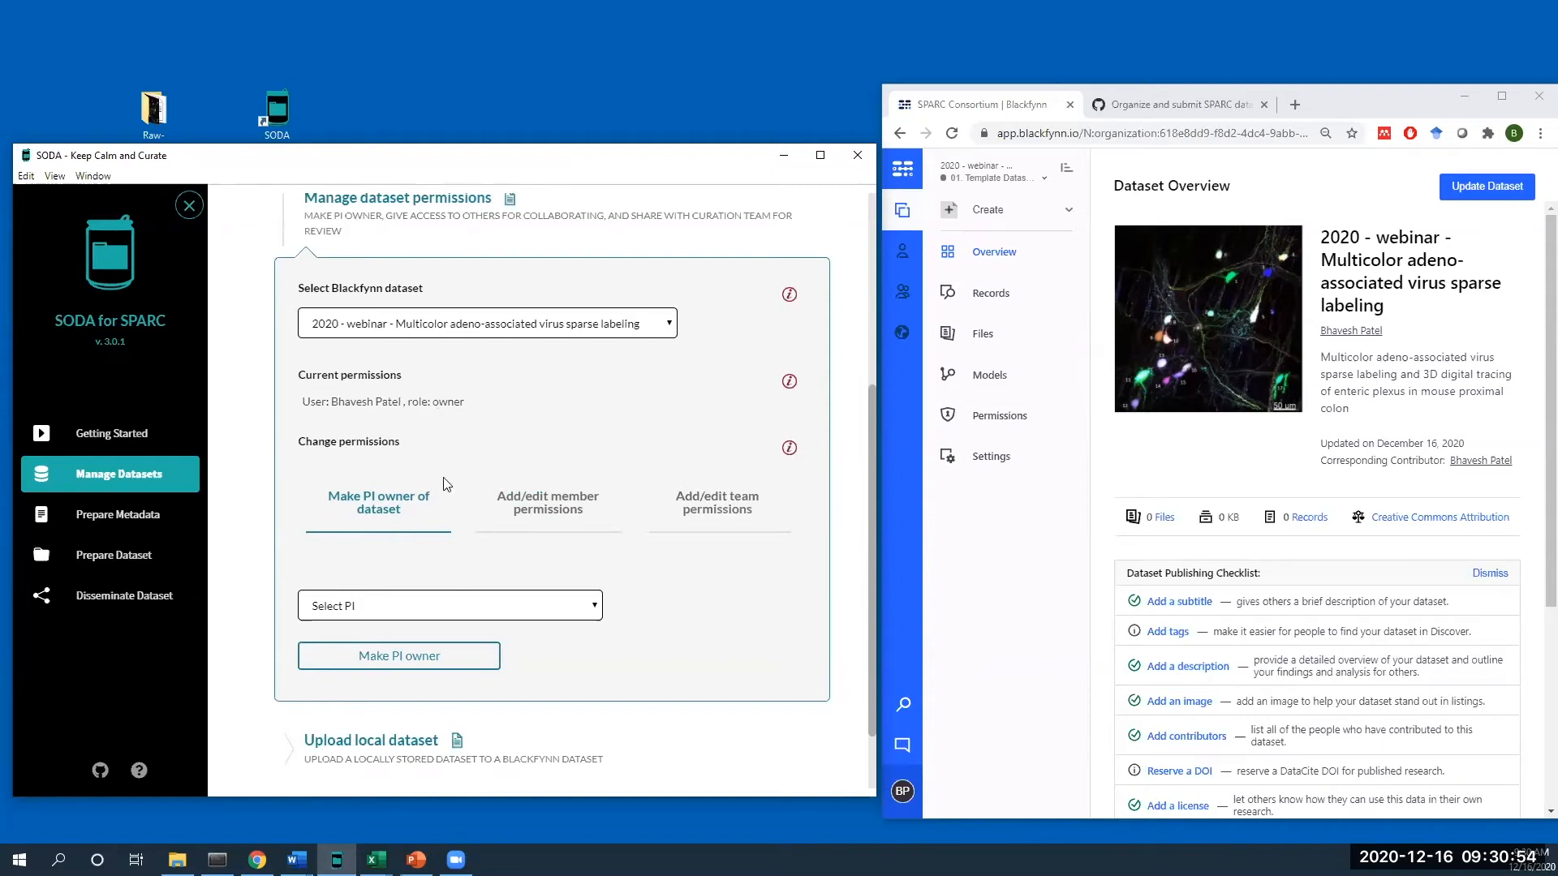
left_click(468, 608)
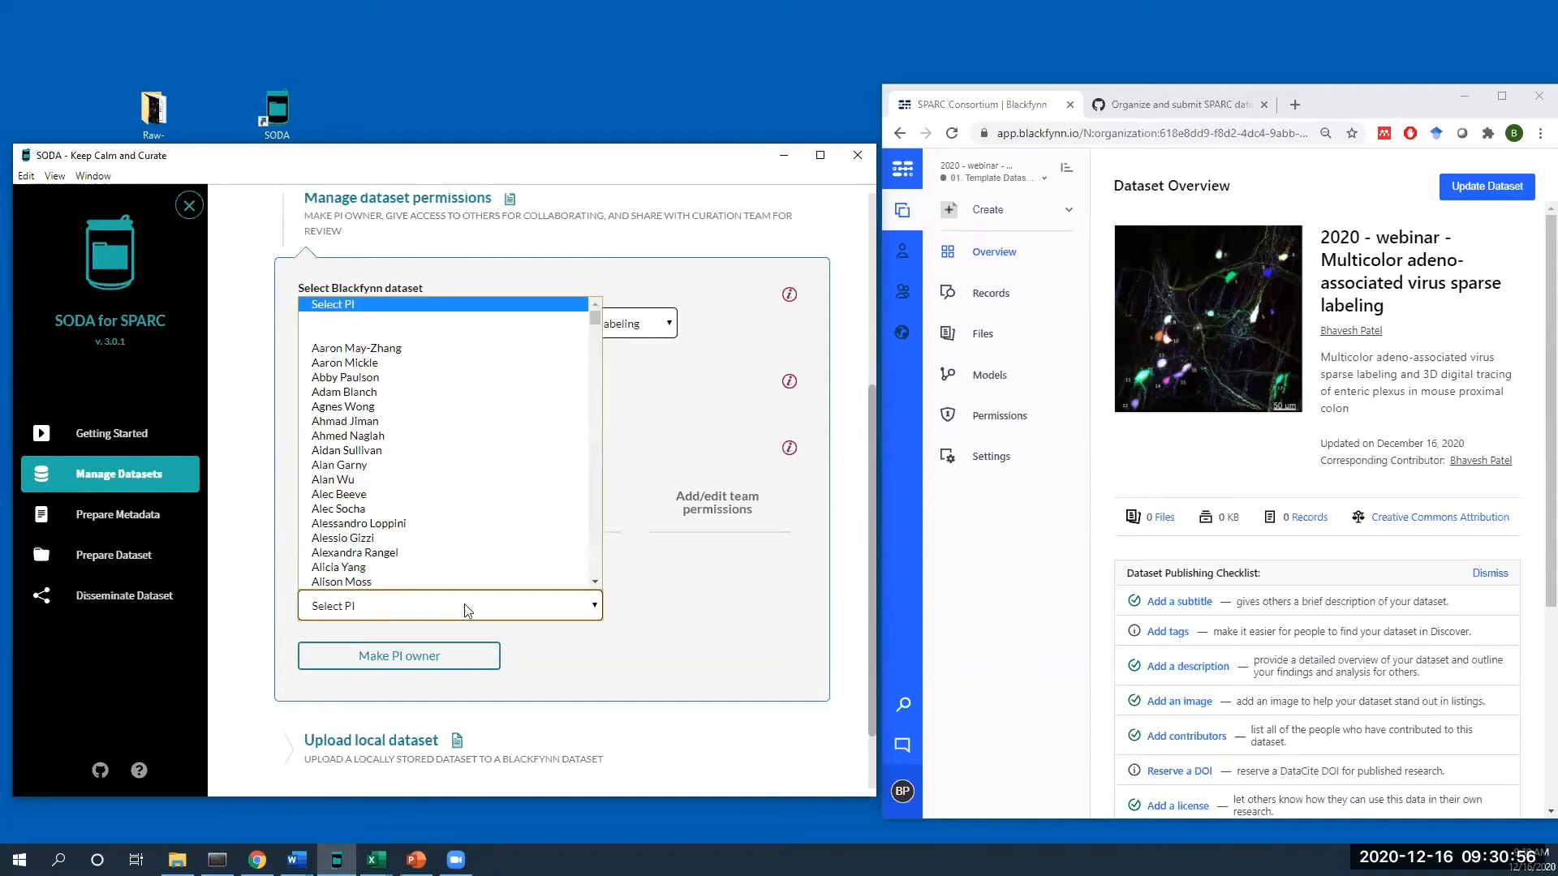
type("tr")
key("Return")
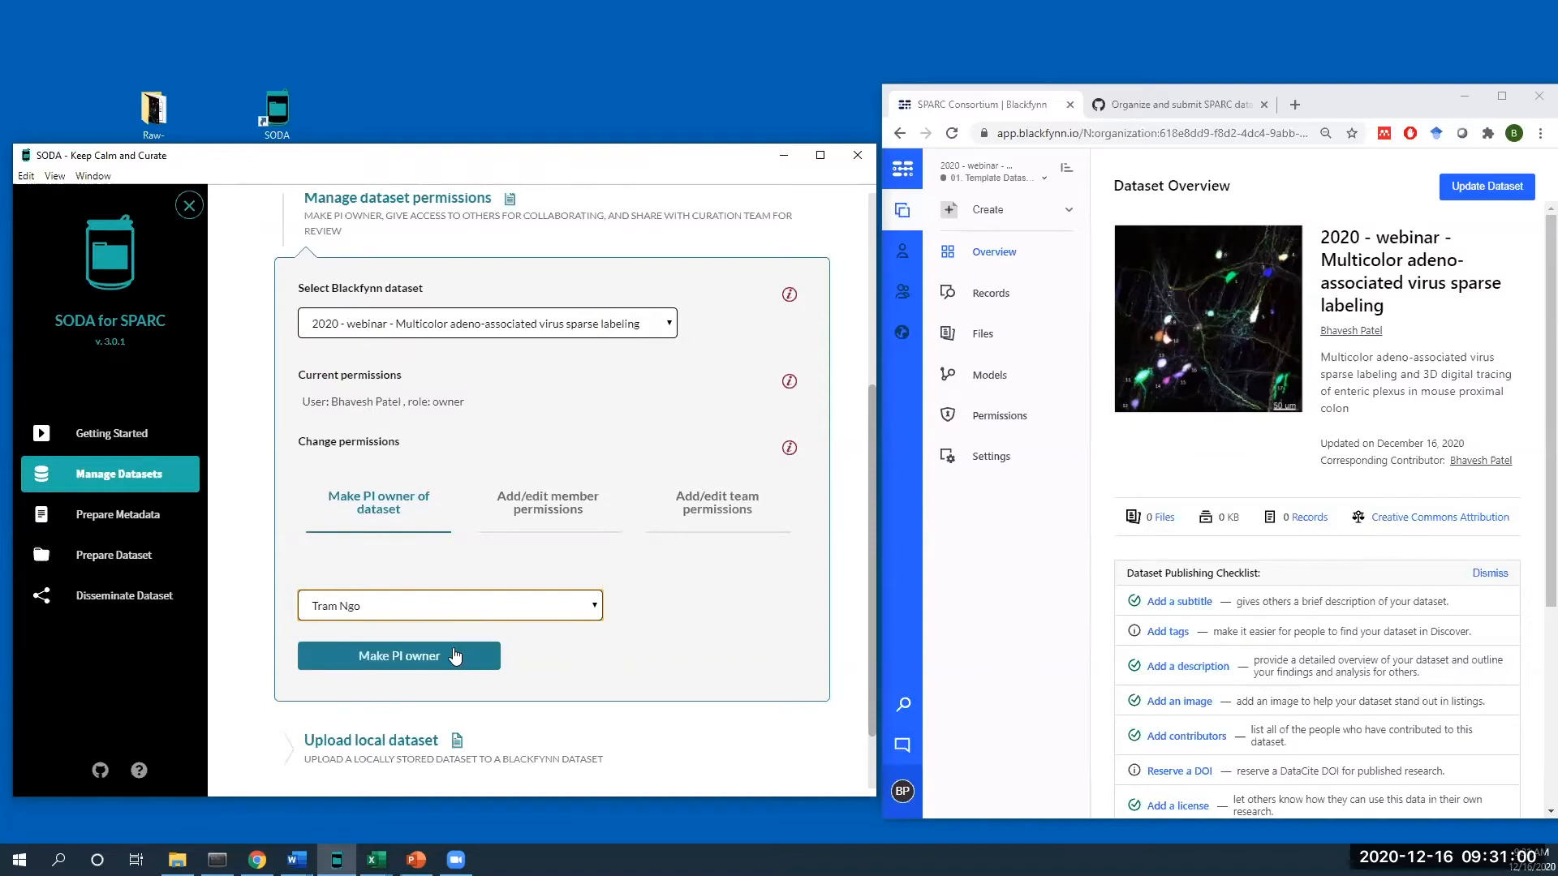
left_click(455, 655)
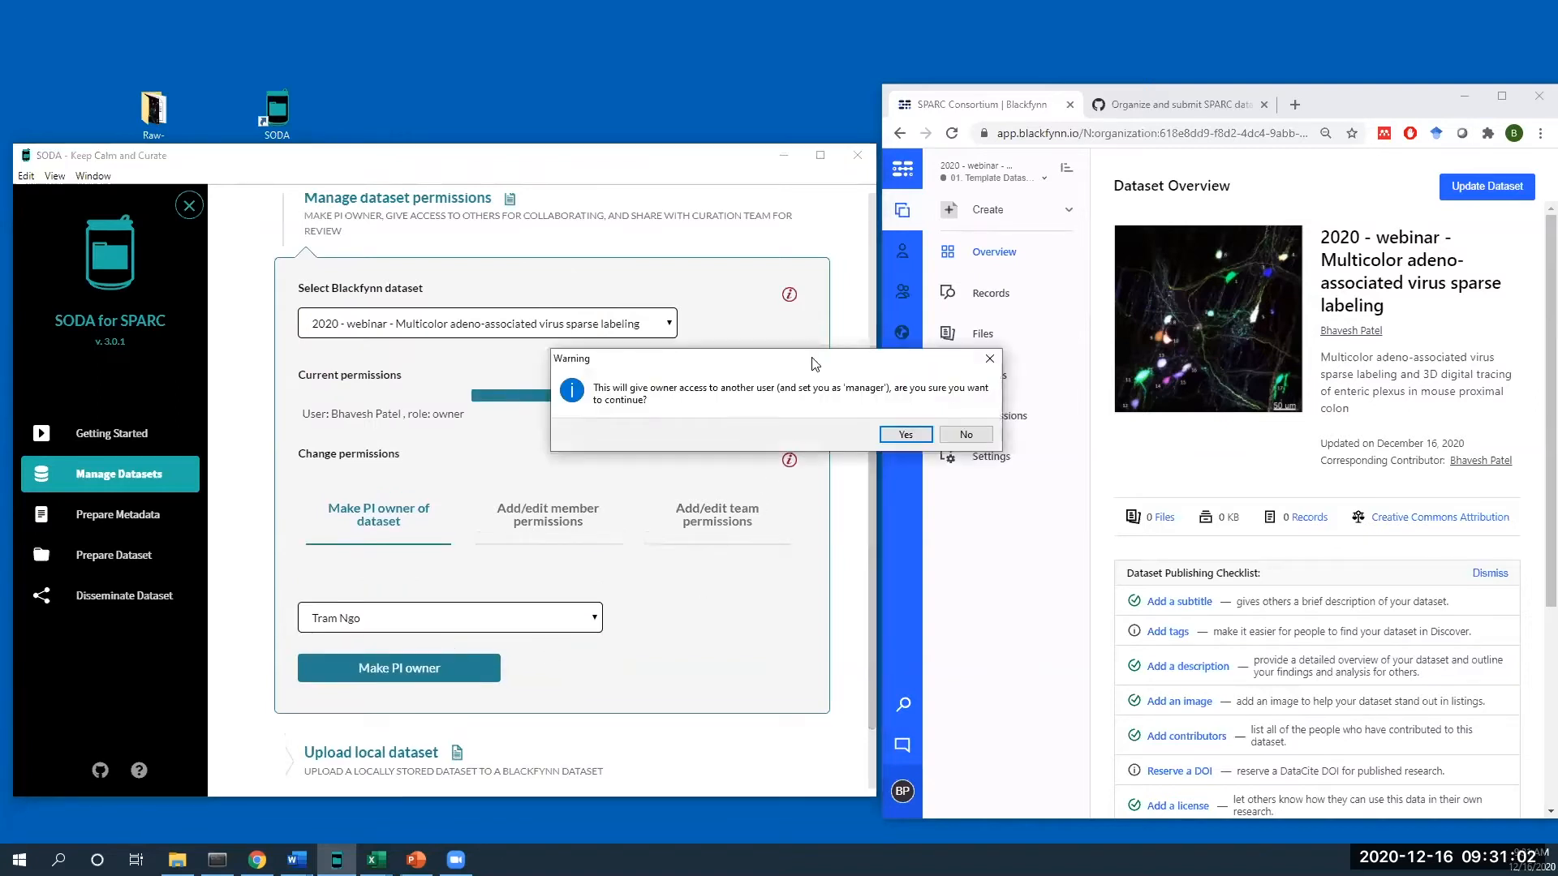
left_click_drag(808, 367, 595, 457)
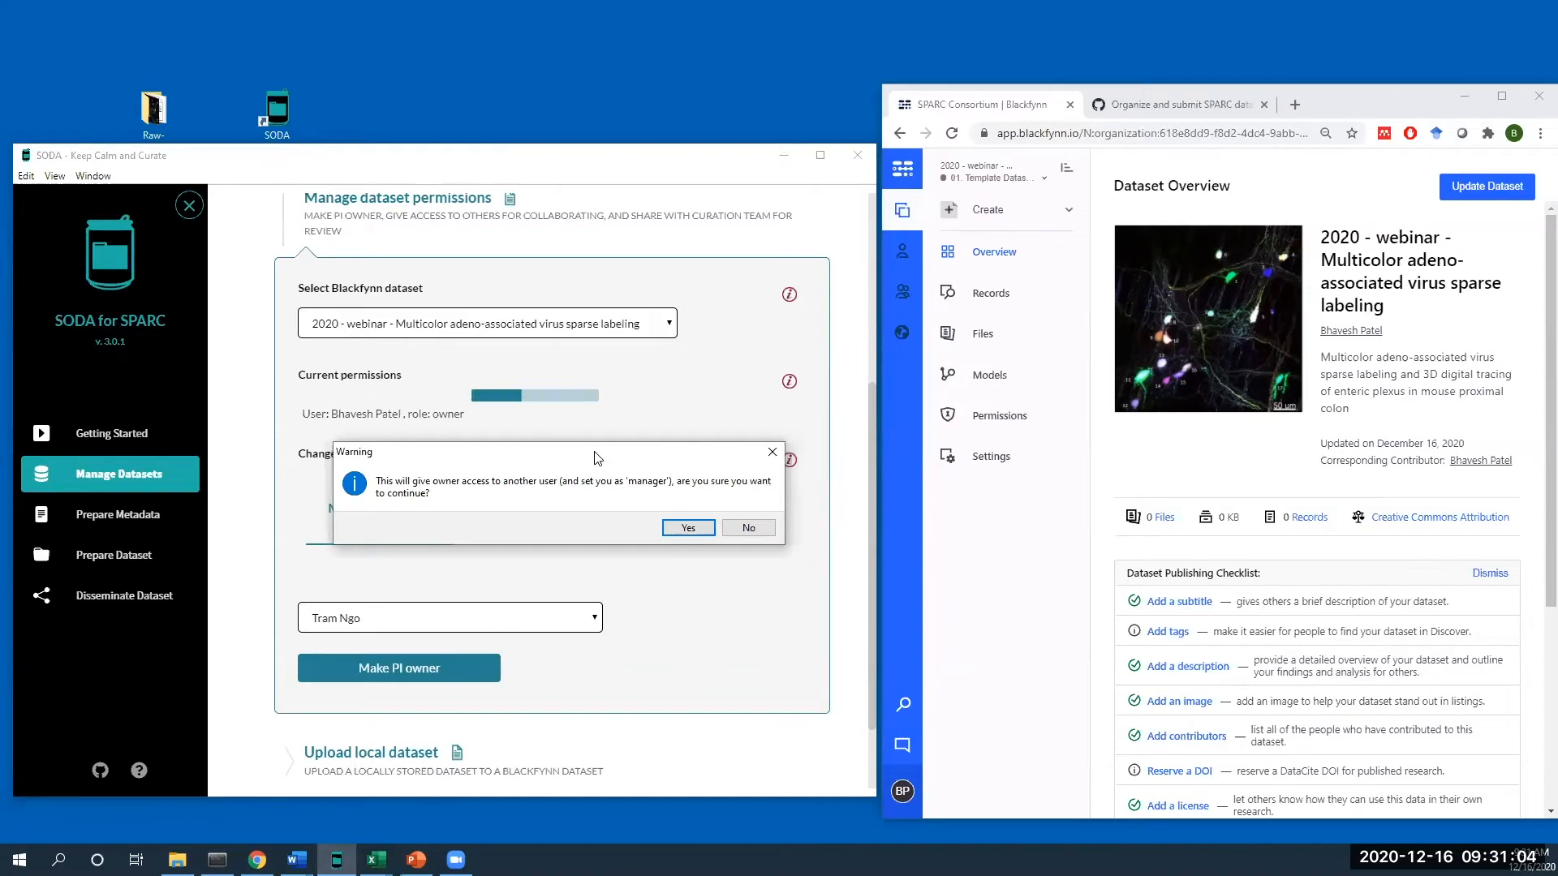
left_click_drag(587, 476, 542, 496)
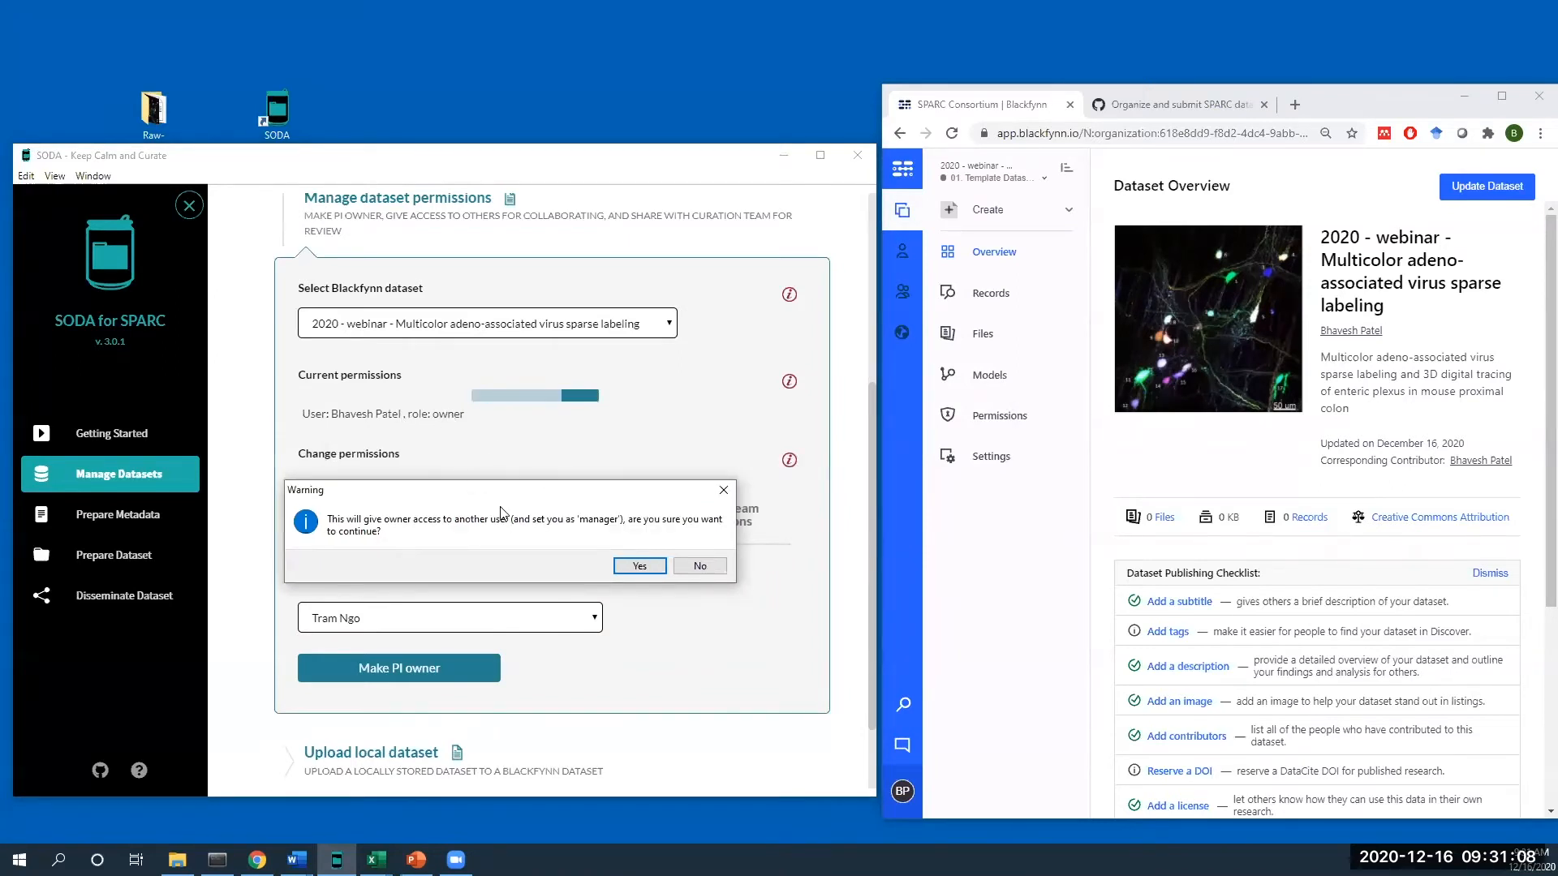
left_click(637, 567)
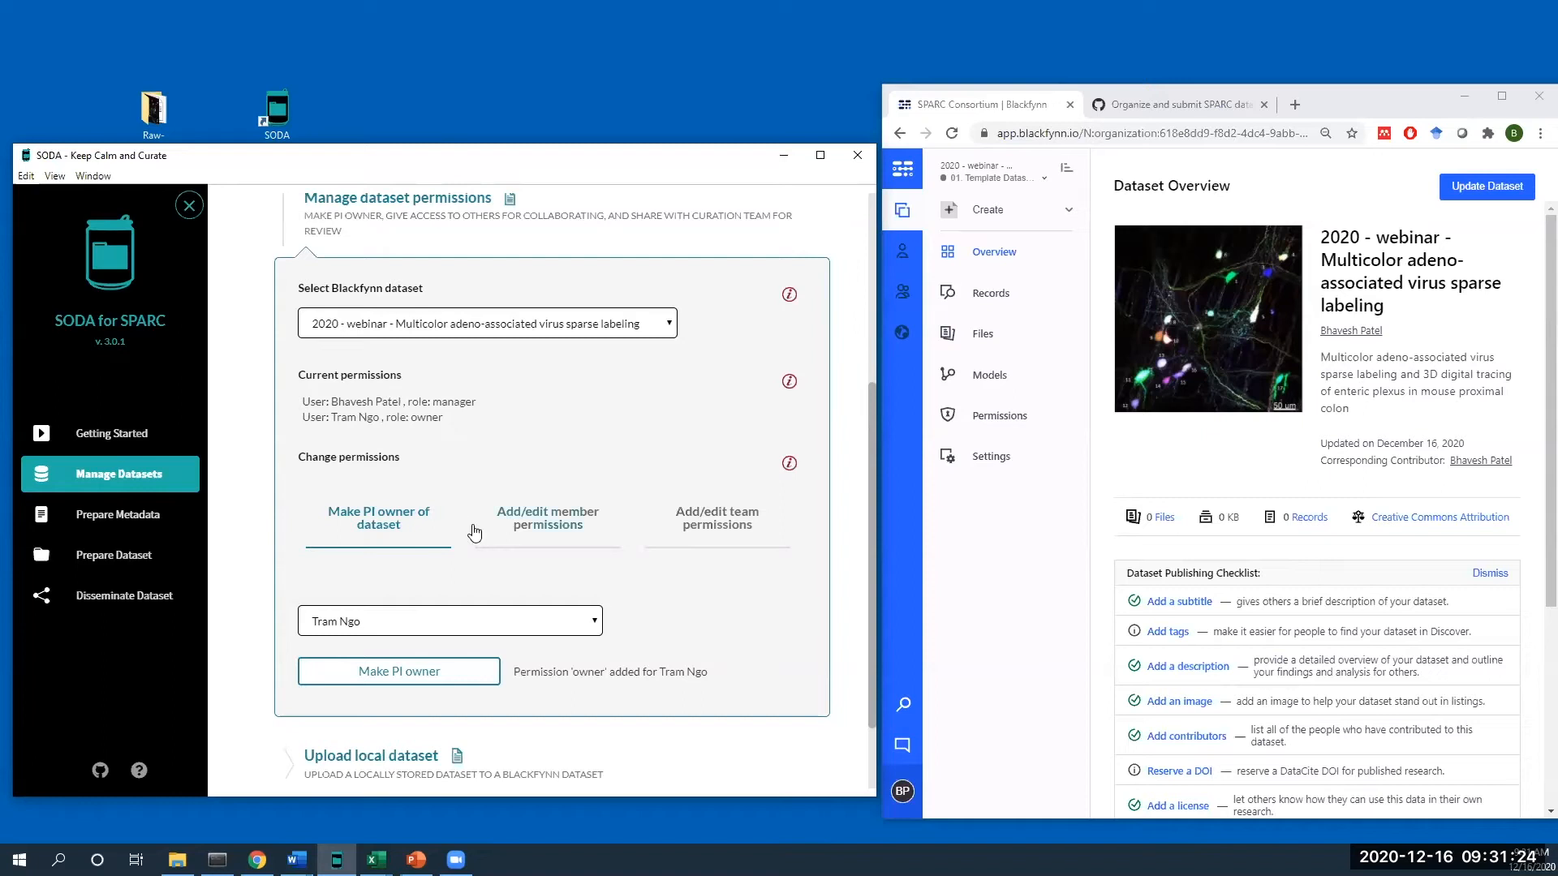
- View the member permission options, collapse the permissions section and refresh the Blackfynn overview to check the ownership change
left_click(533, 541)
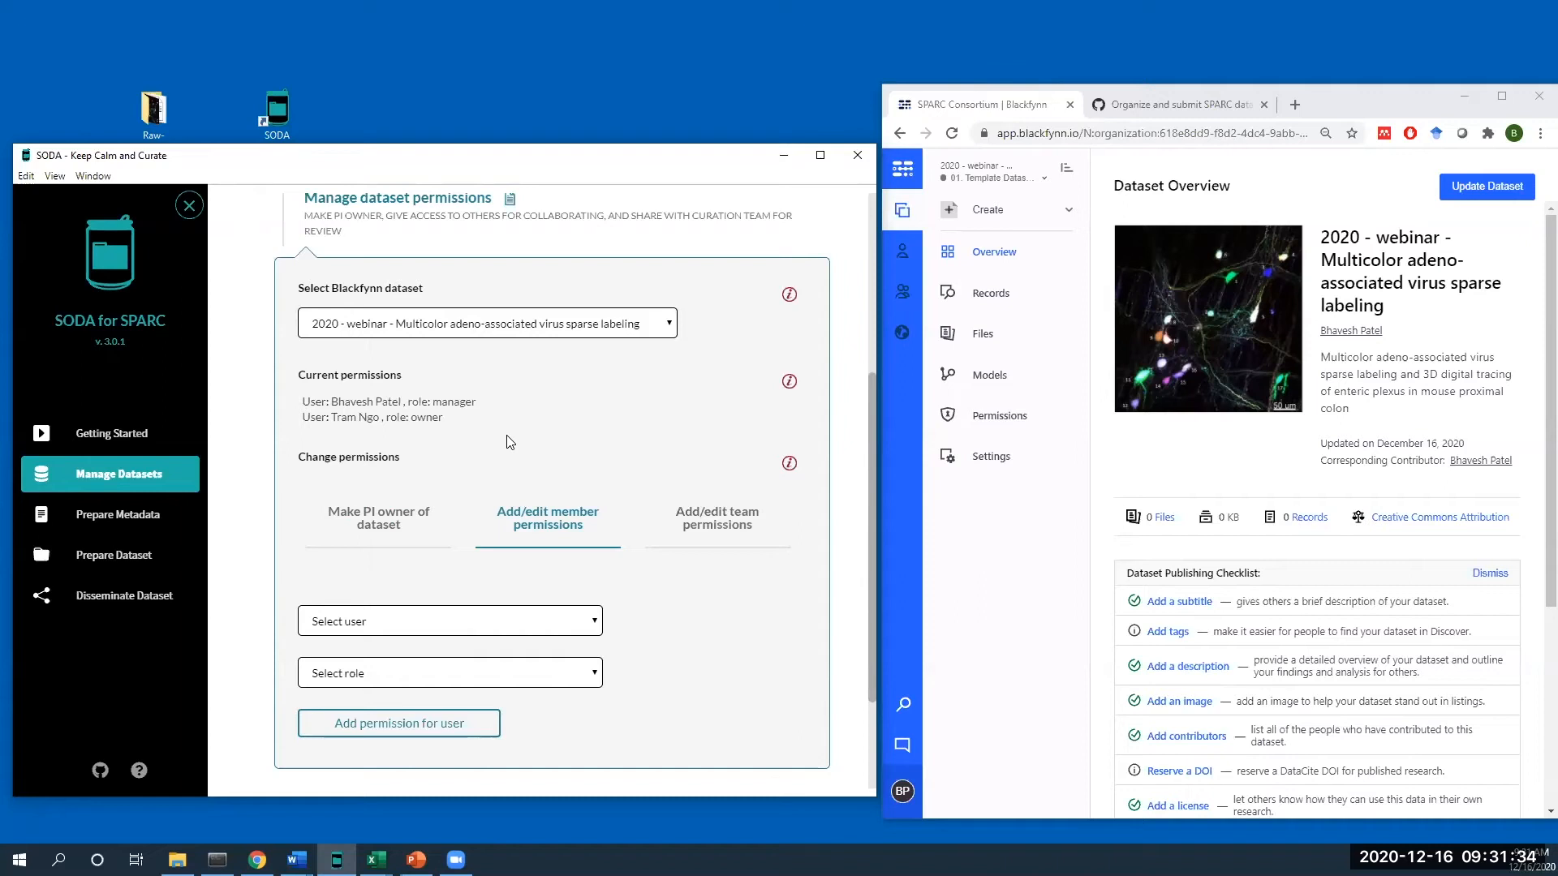
scroll(511, 442, "up", 2)
left_click(360, 367)
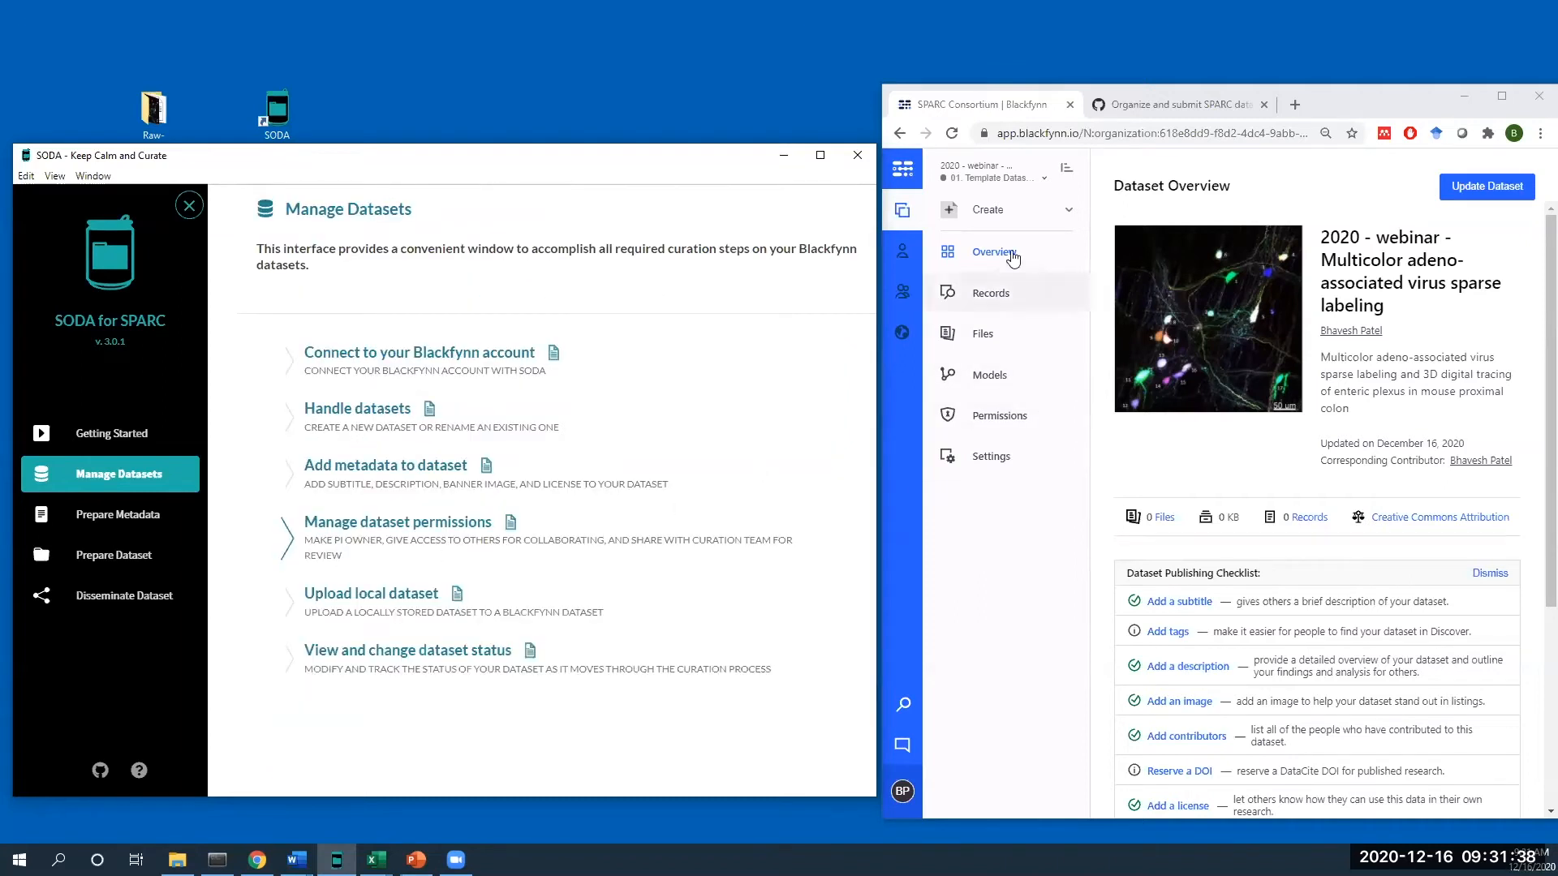
left_click(953, 134)
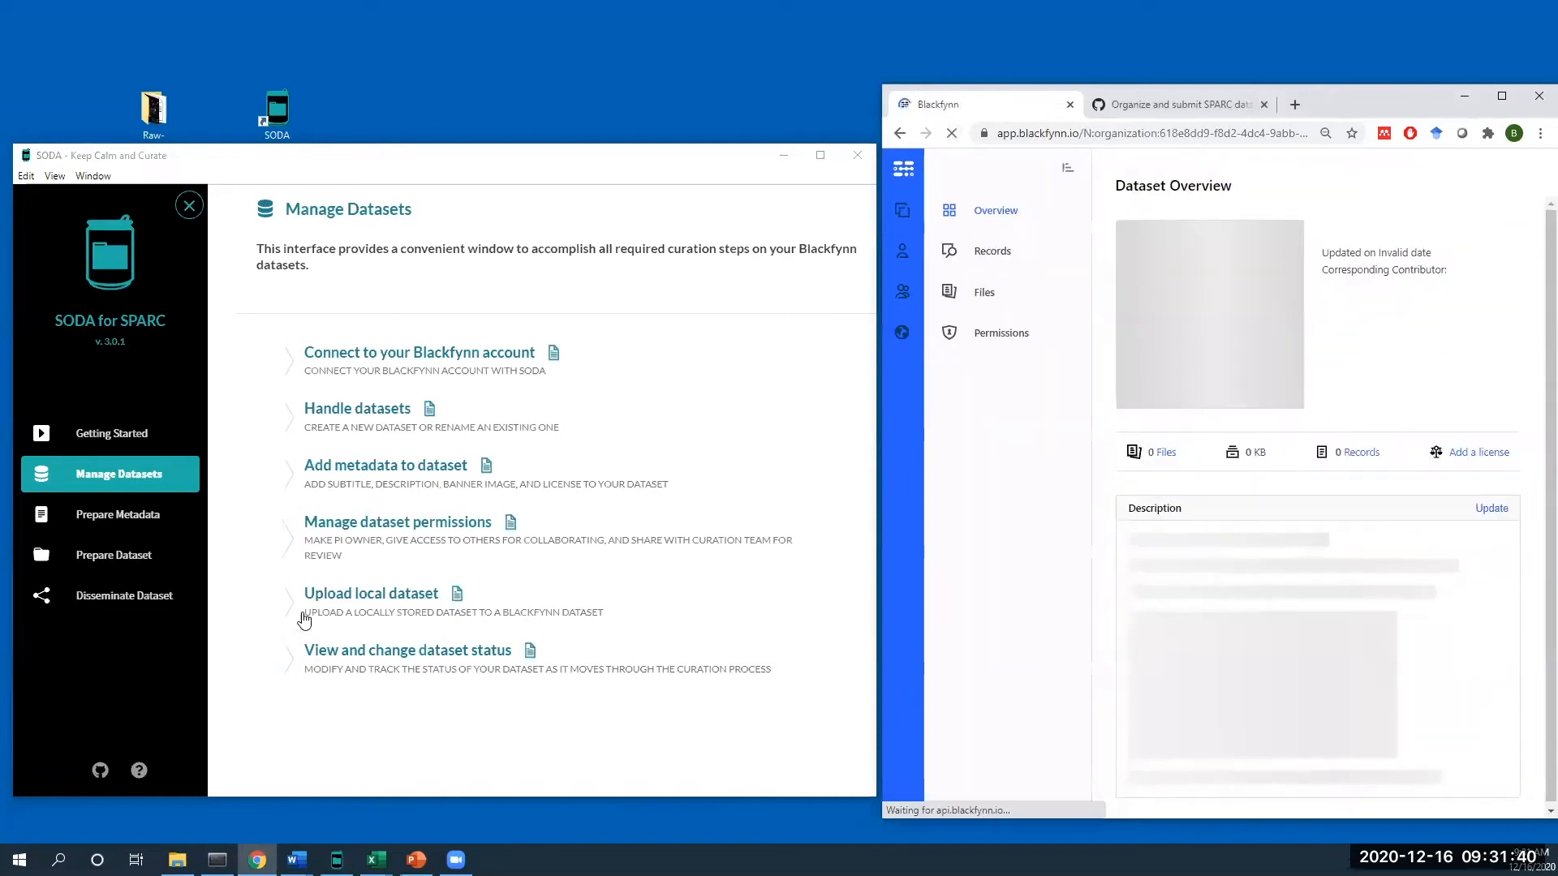
- View the local dataset upload options, open the folder selection and cancel it, and collapse the section
left_click(348, 610)
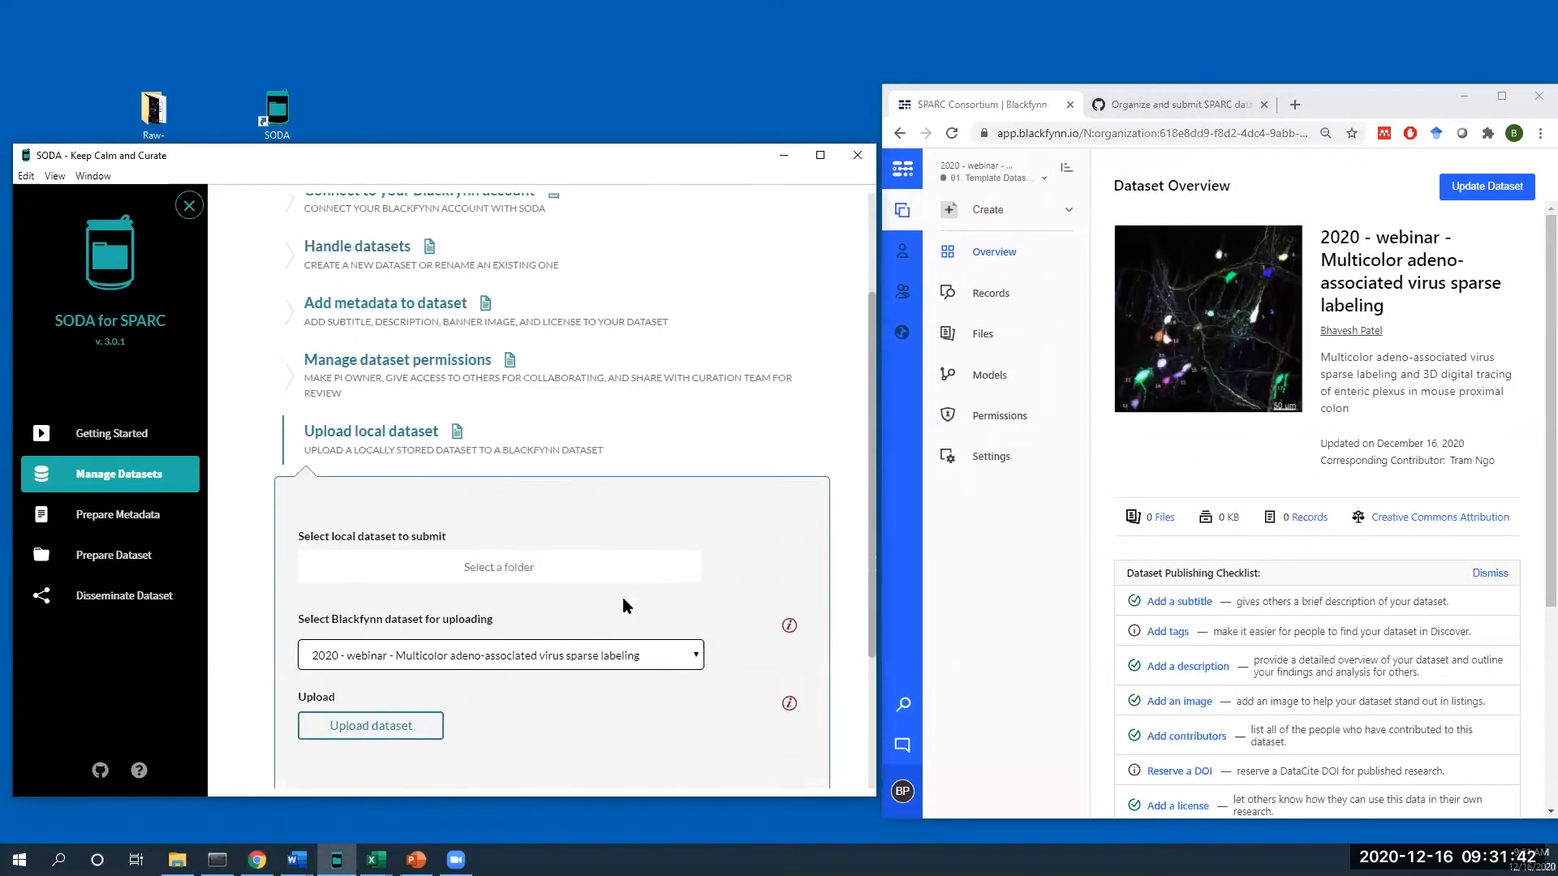
scroll(610, 478, "down", 2)
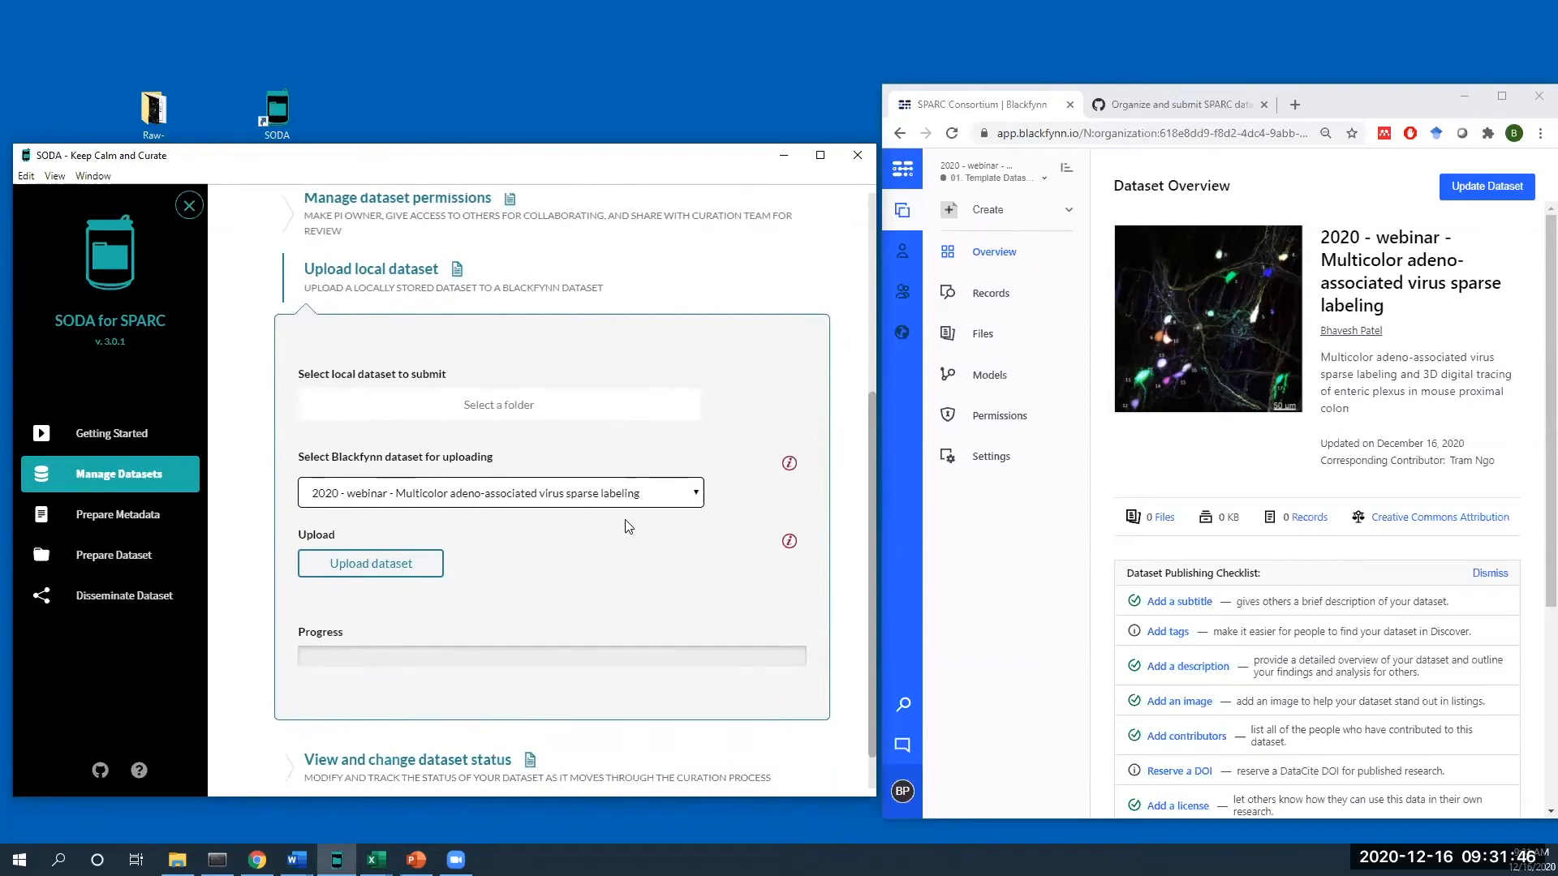
left_click(570, 415)
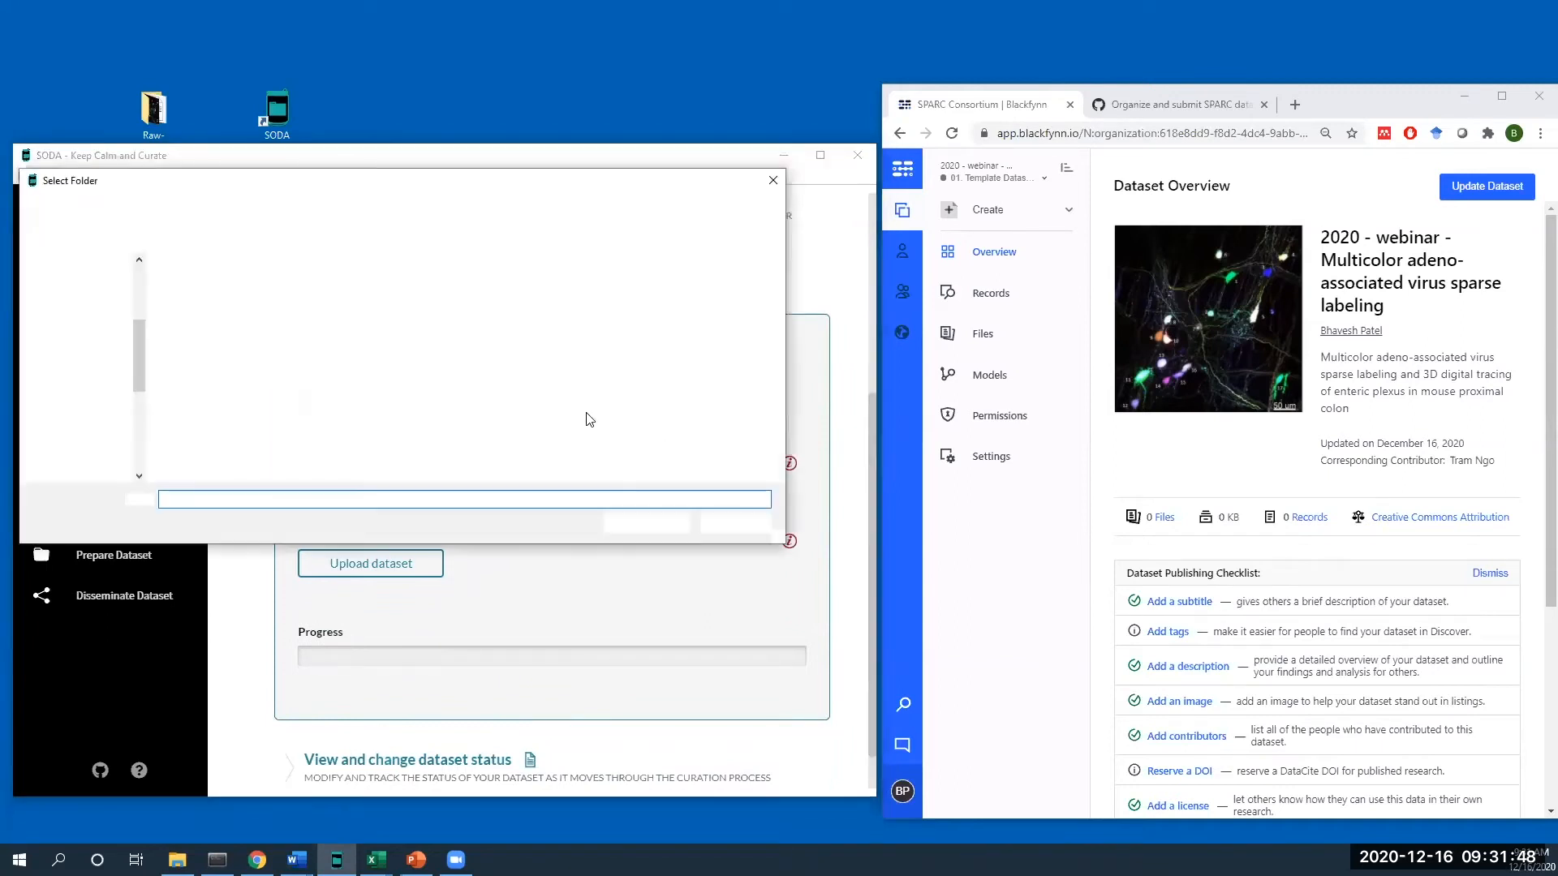
left_click(733, 522)
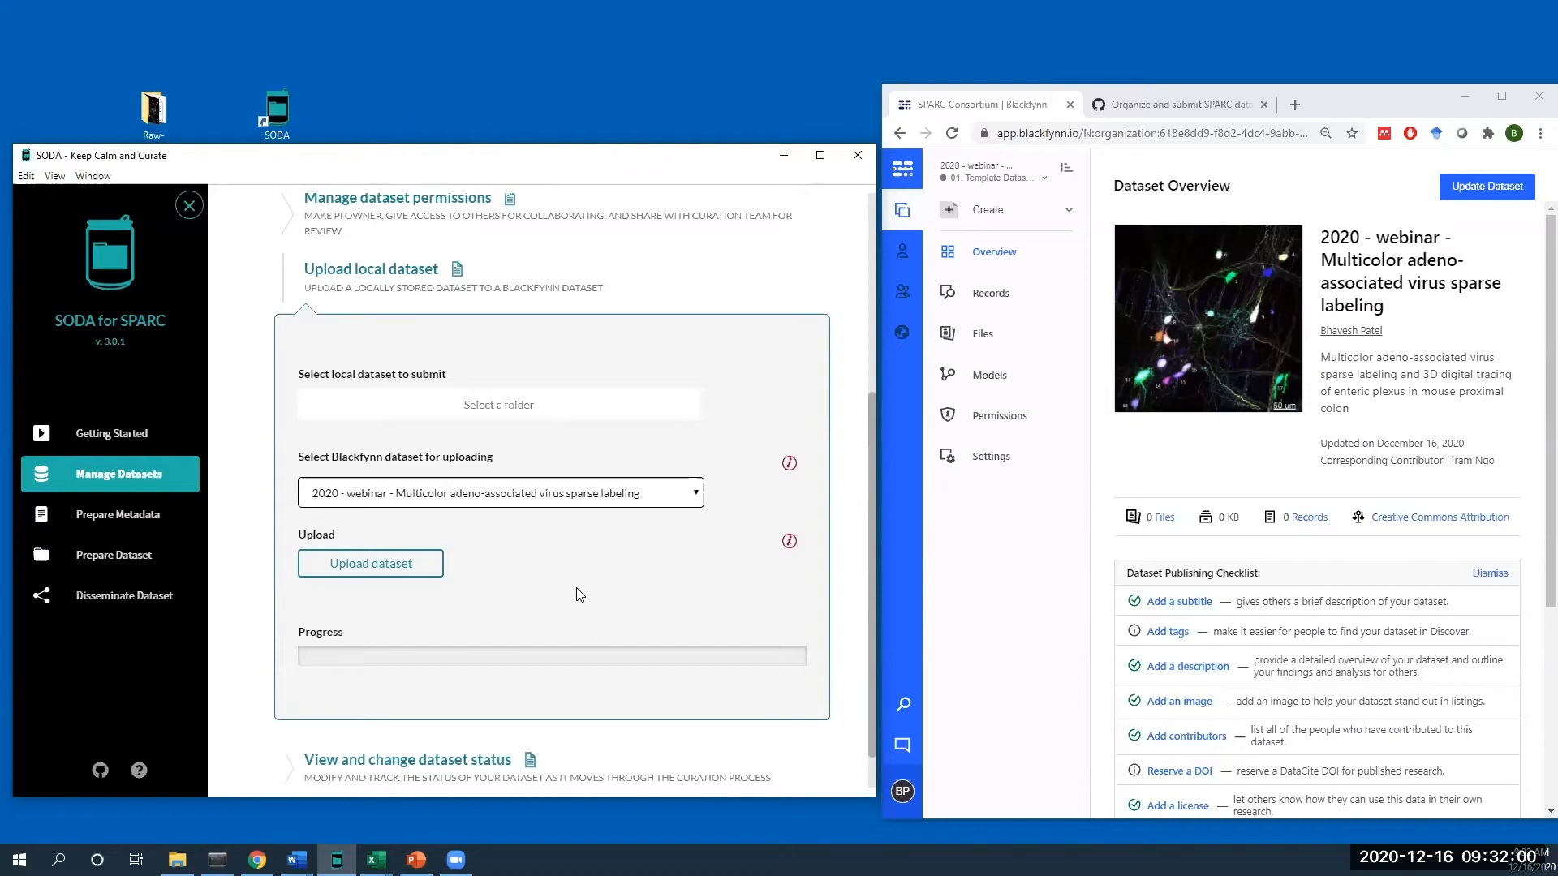
scroll(581, 595, "up", 2)
left_click(422, 457)
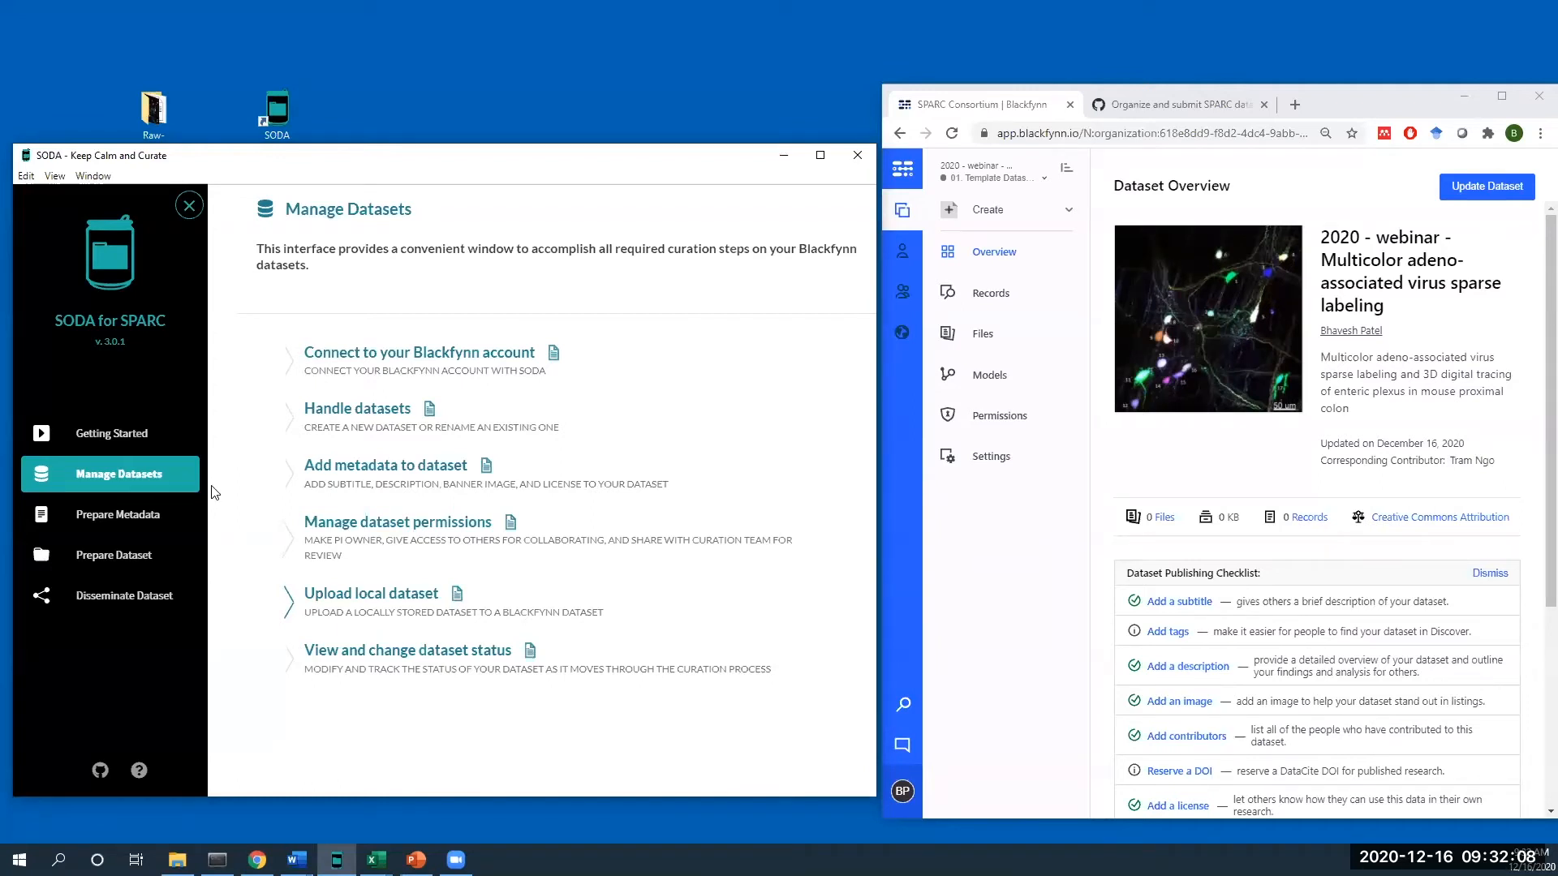
- Switch to the SPARC dataset checklist on GitHub and view the Prepare Metadata Files items
left_click(1142, 111)
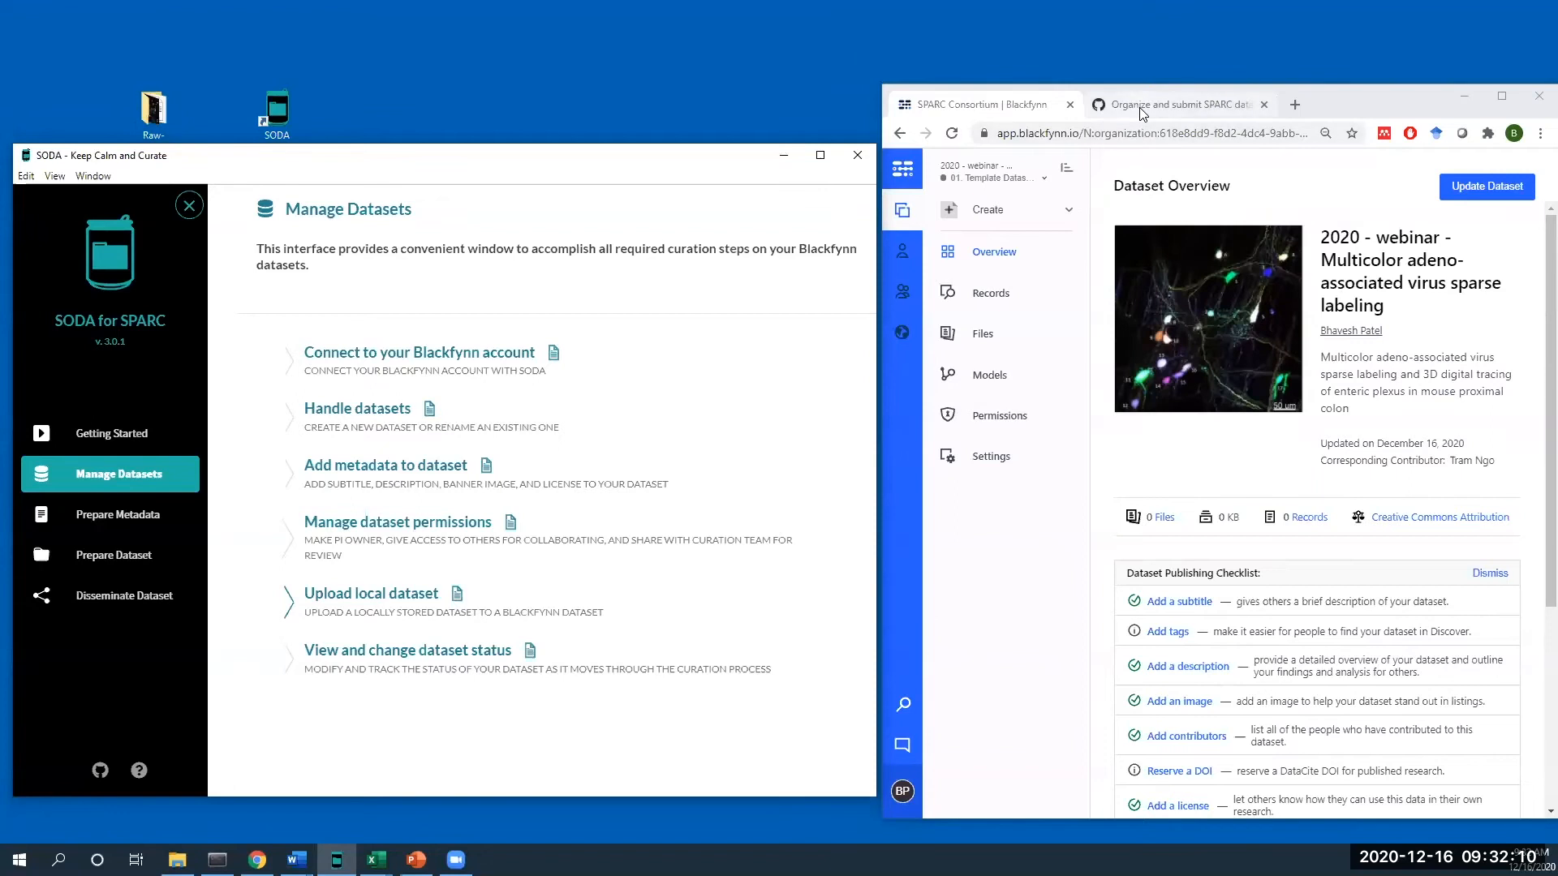
left_click(1141, 421)
scroll(1096, 520, "down", 2)
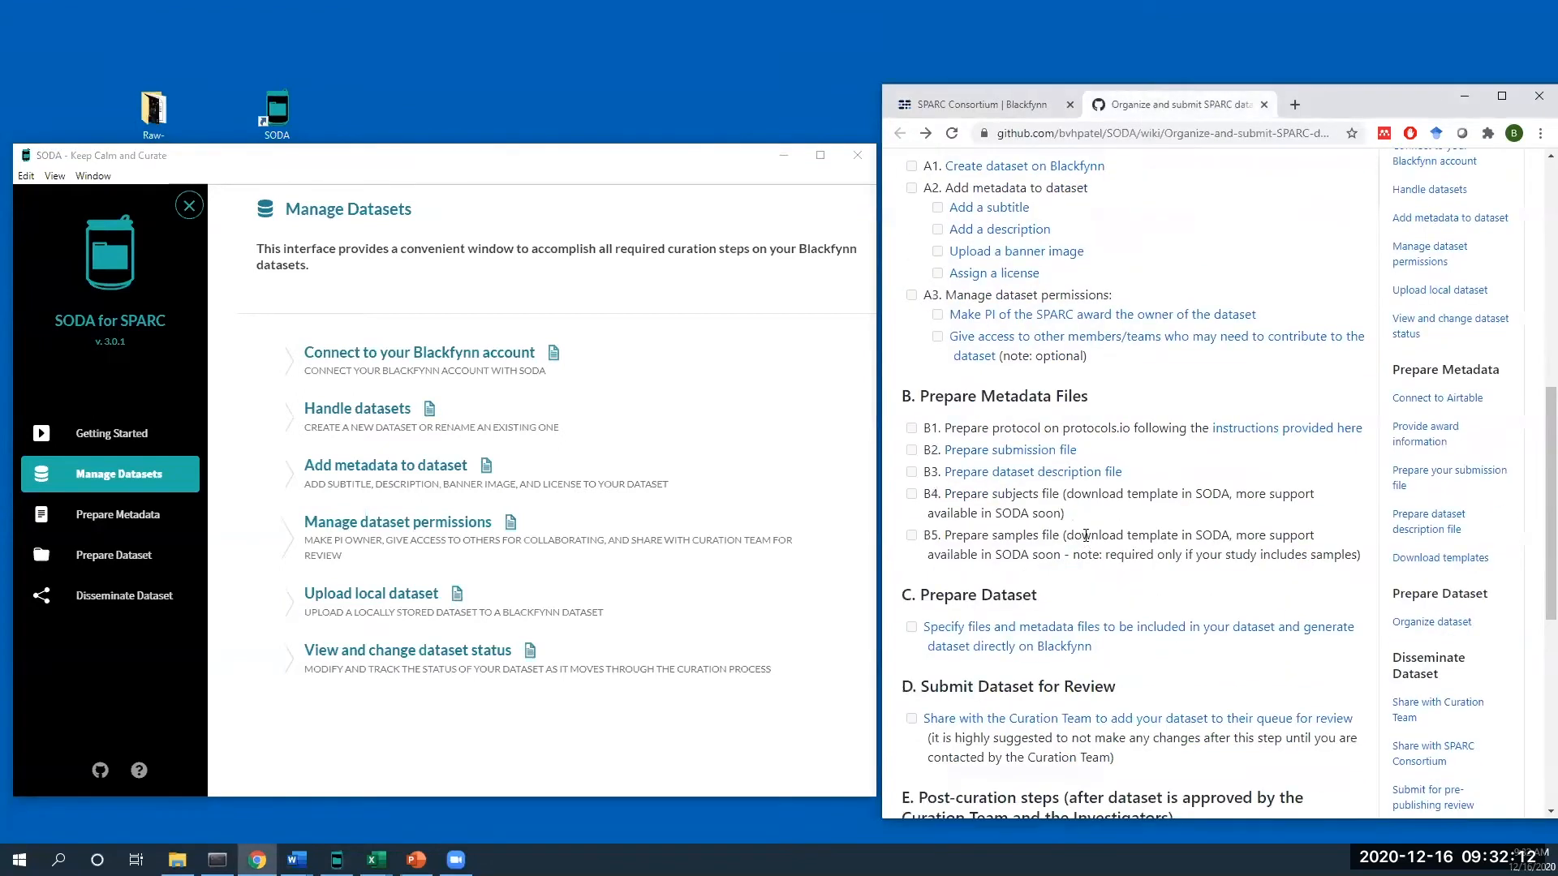
- Switch to SODA's Prepare Metadata interface and review the protocol preparation item B1 in the checklist
left_click(136, 532)
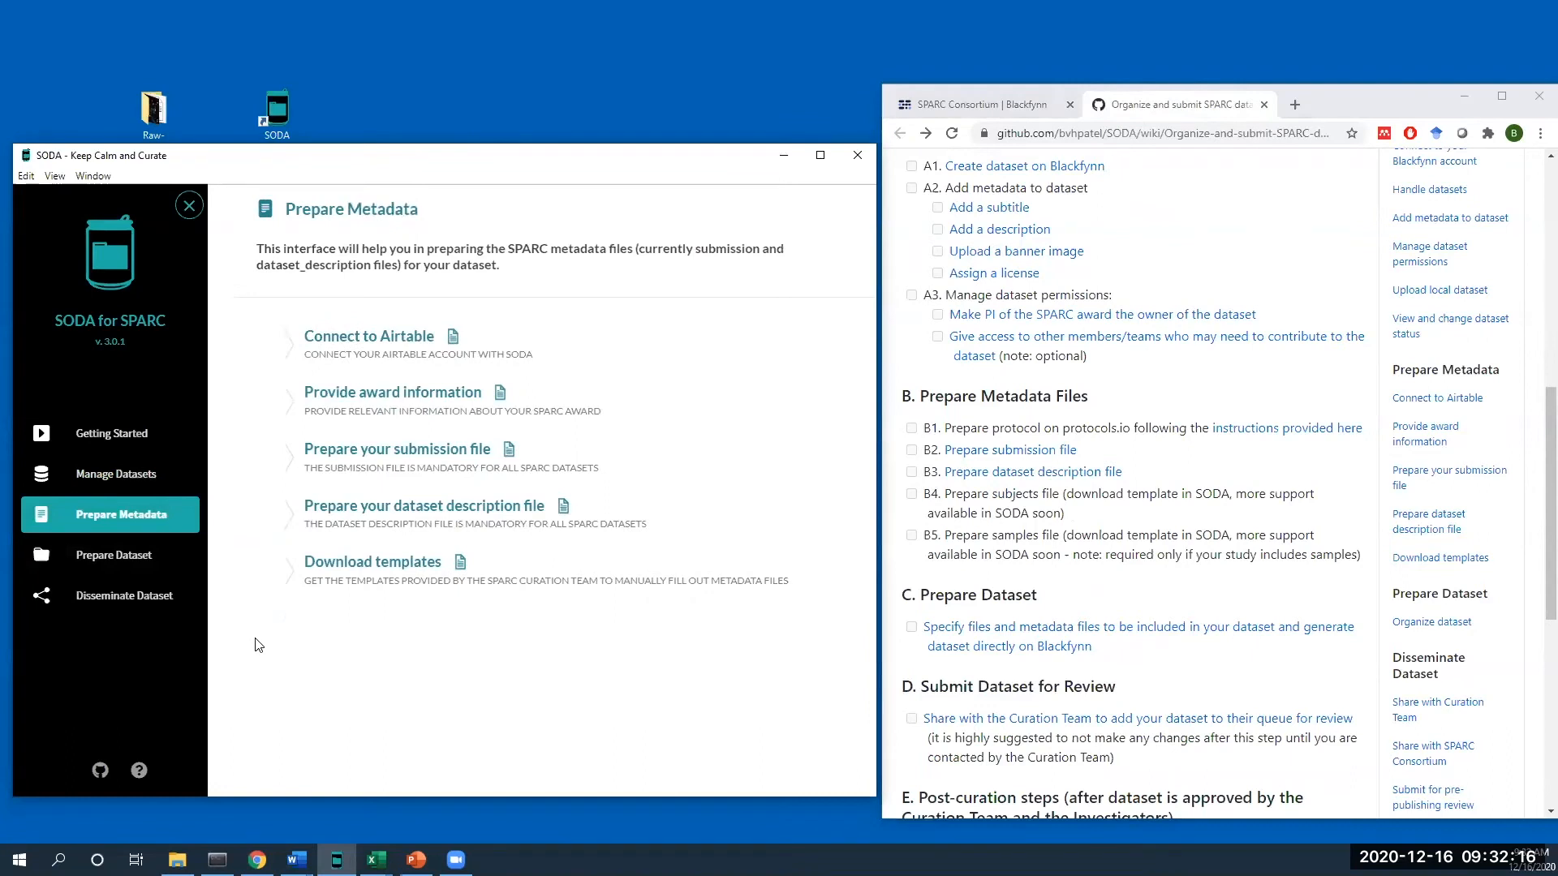
left_click_drag(946, 429, 1117, 430)
left_click(1127, 436)
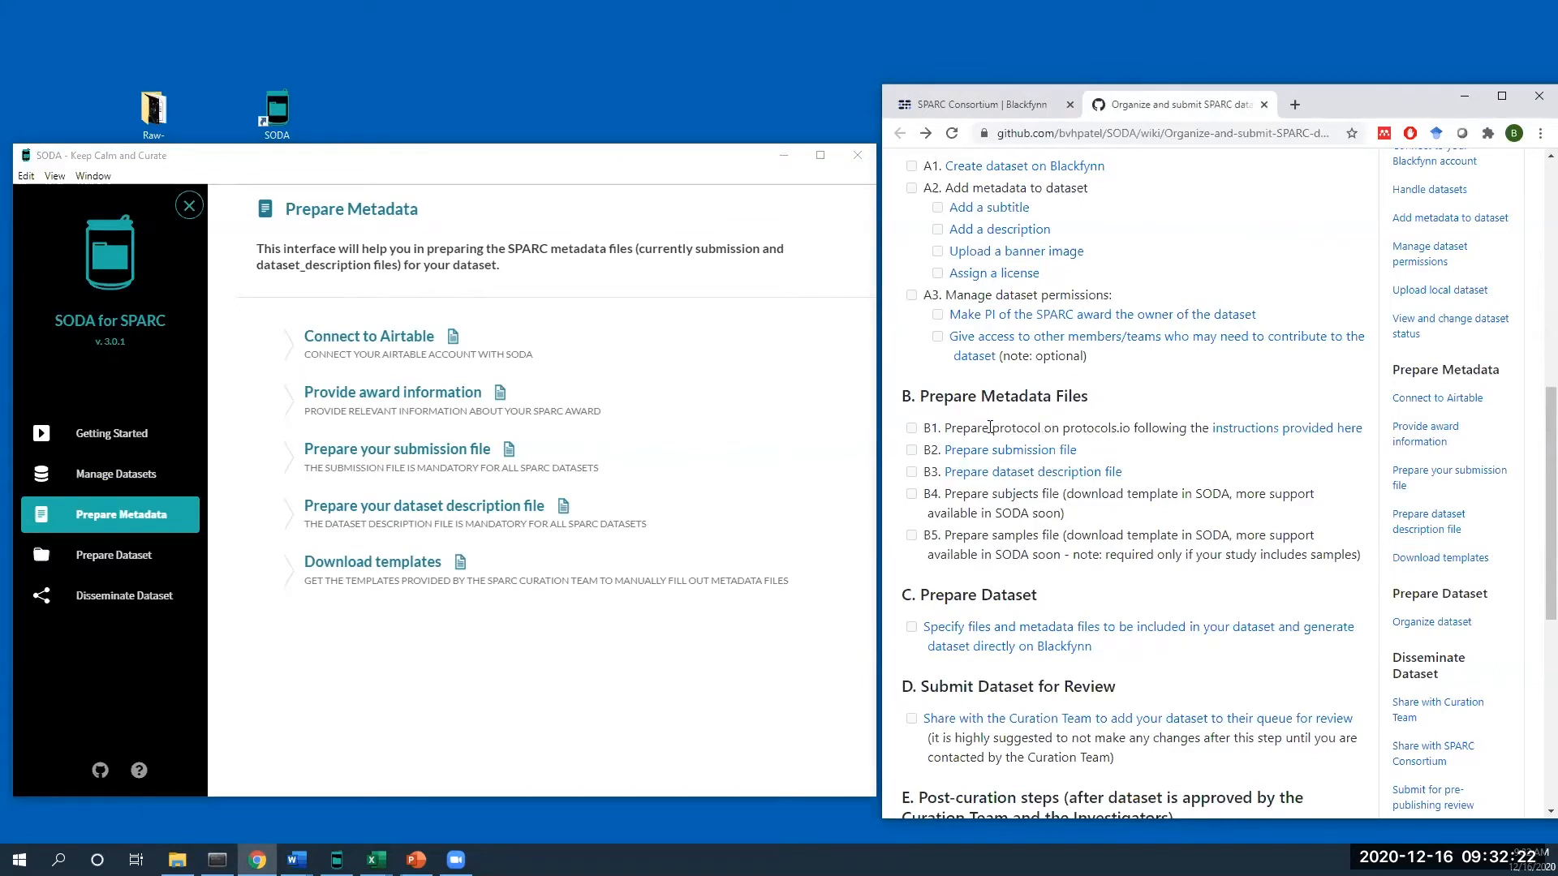
- Open the protocols.io instructions linked from checklist item B1 in a separate tab, skim the Creating a Protocol page and close it
left_click_drag(990, 428, 1105, 433)
left_click(1141, 433)
right_click(1259, 437)
left_click(1290, 443)
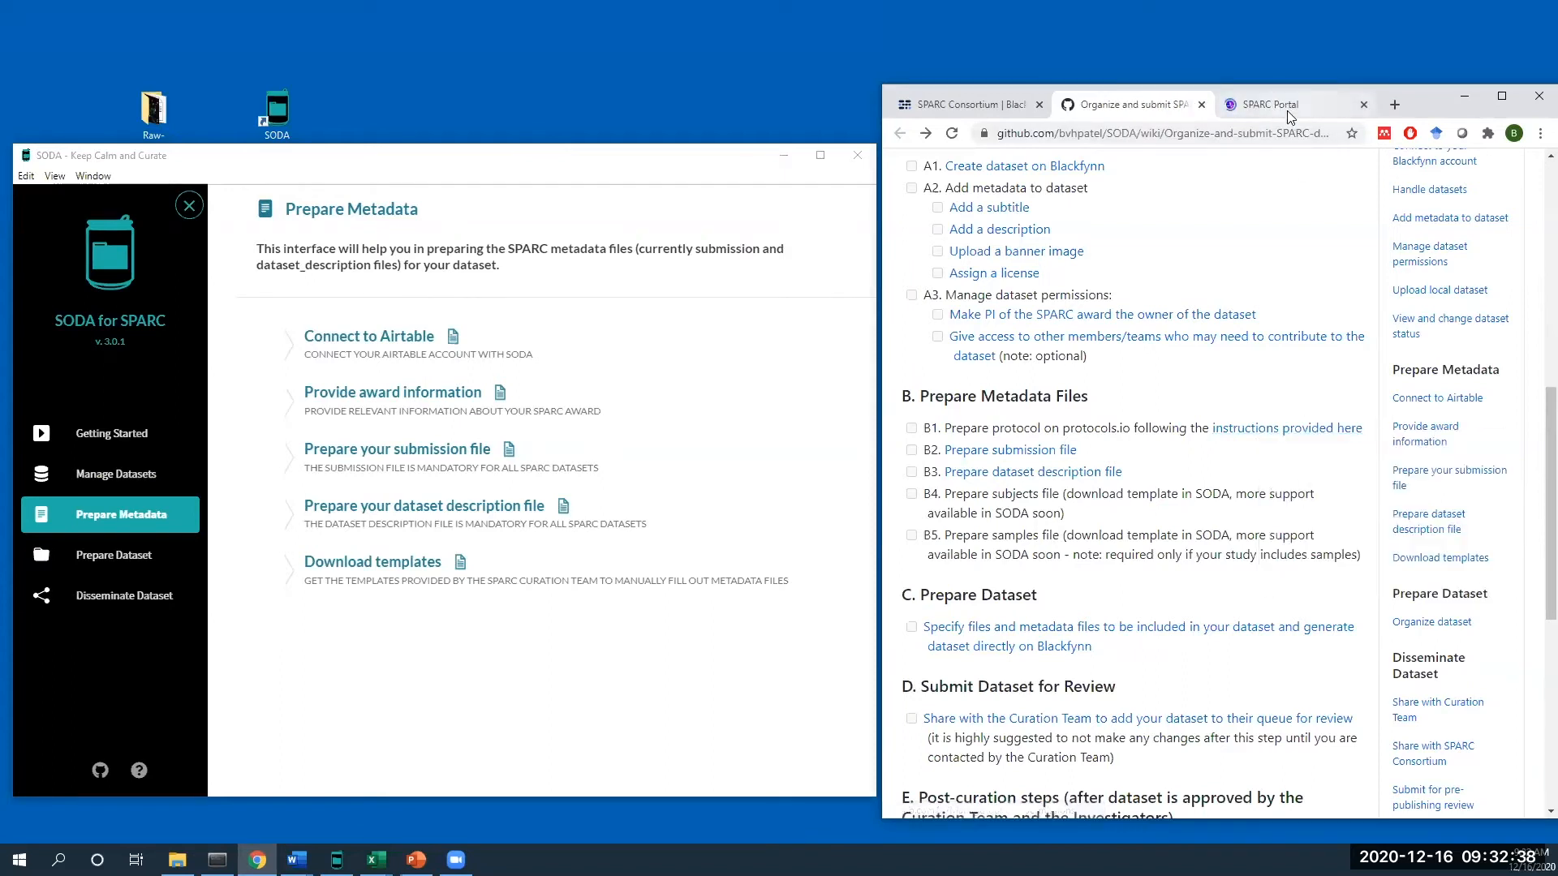
left_click(1286, 111)
scroll(1139, 519, "down", 3)
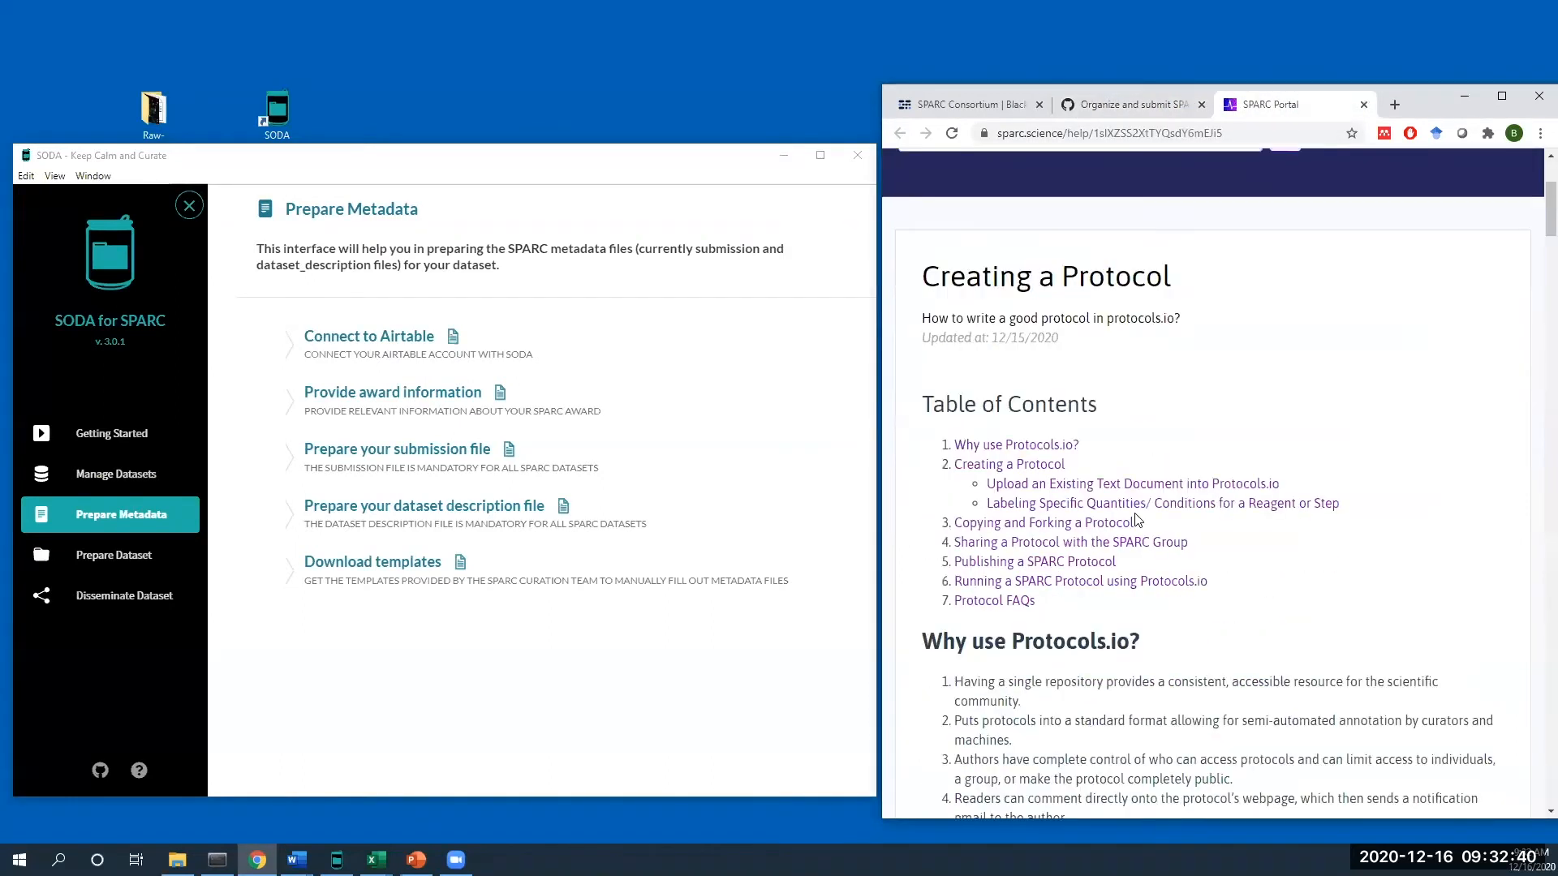
scroll(1138, 519, "down", 4)
scroll(1136, 544, "down", 20)
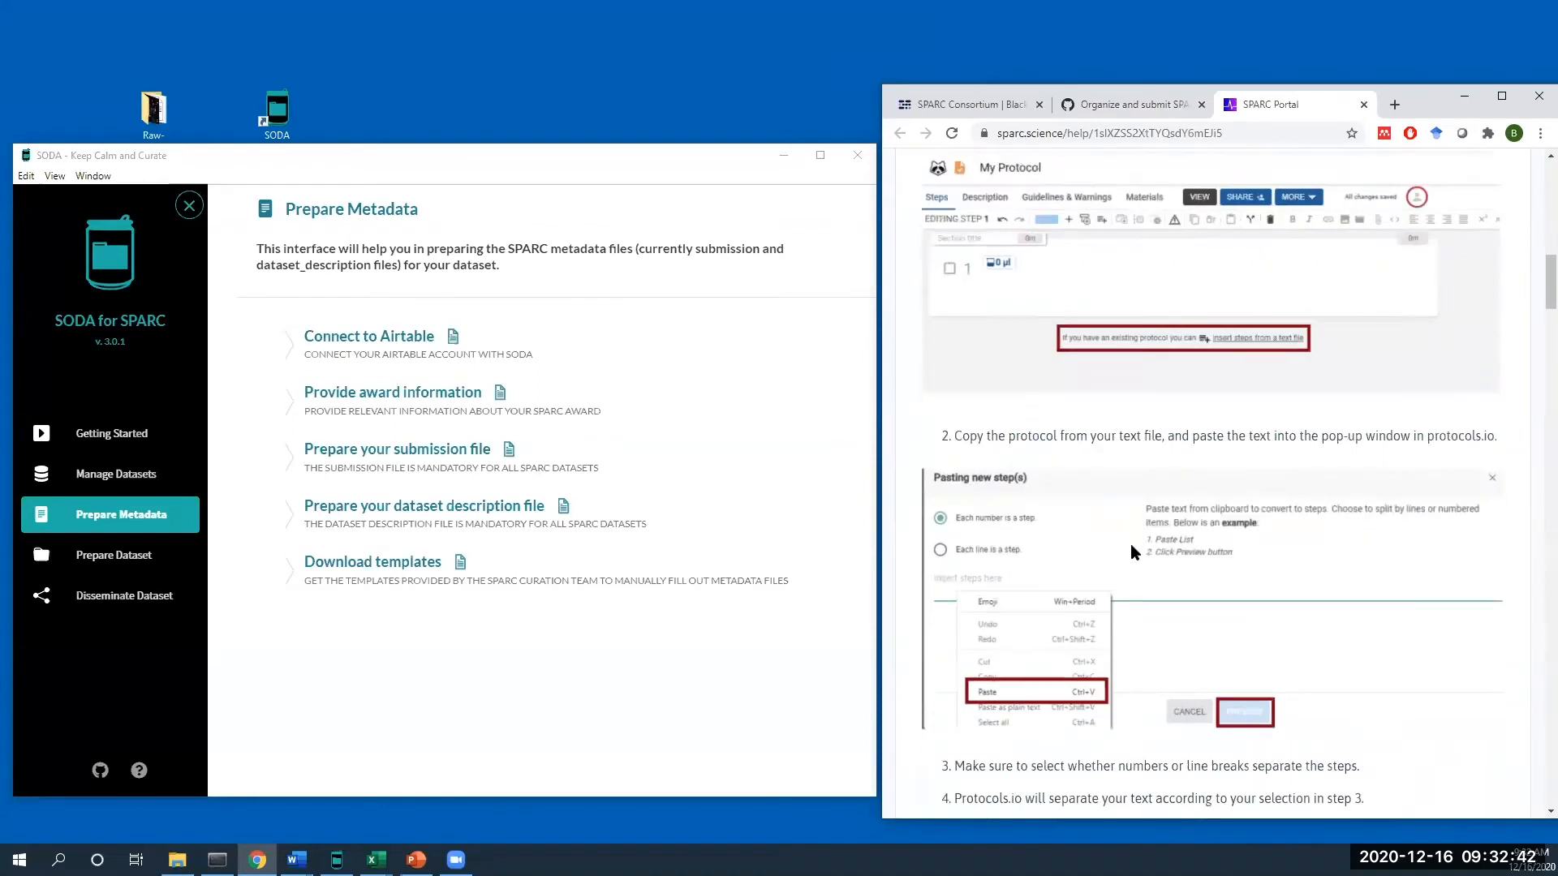
left_click(1364, 106)
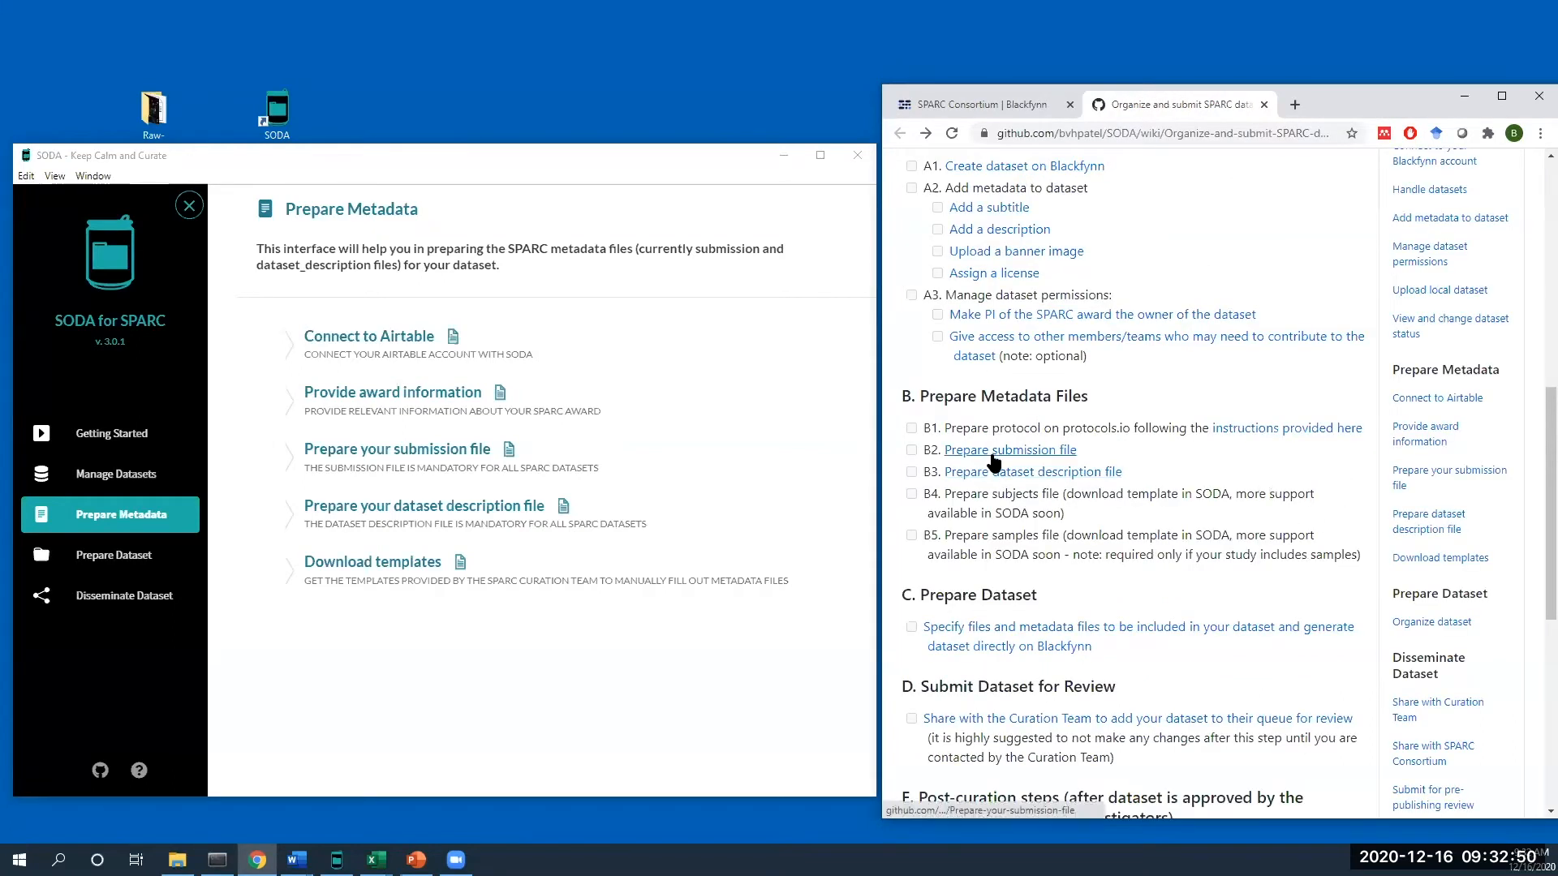
- Start the submission file in SODA with SPARC award OT2OD024899 and the milestone on digitally traced 3D images of enteric plexus
left_click(421, 466)
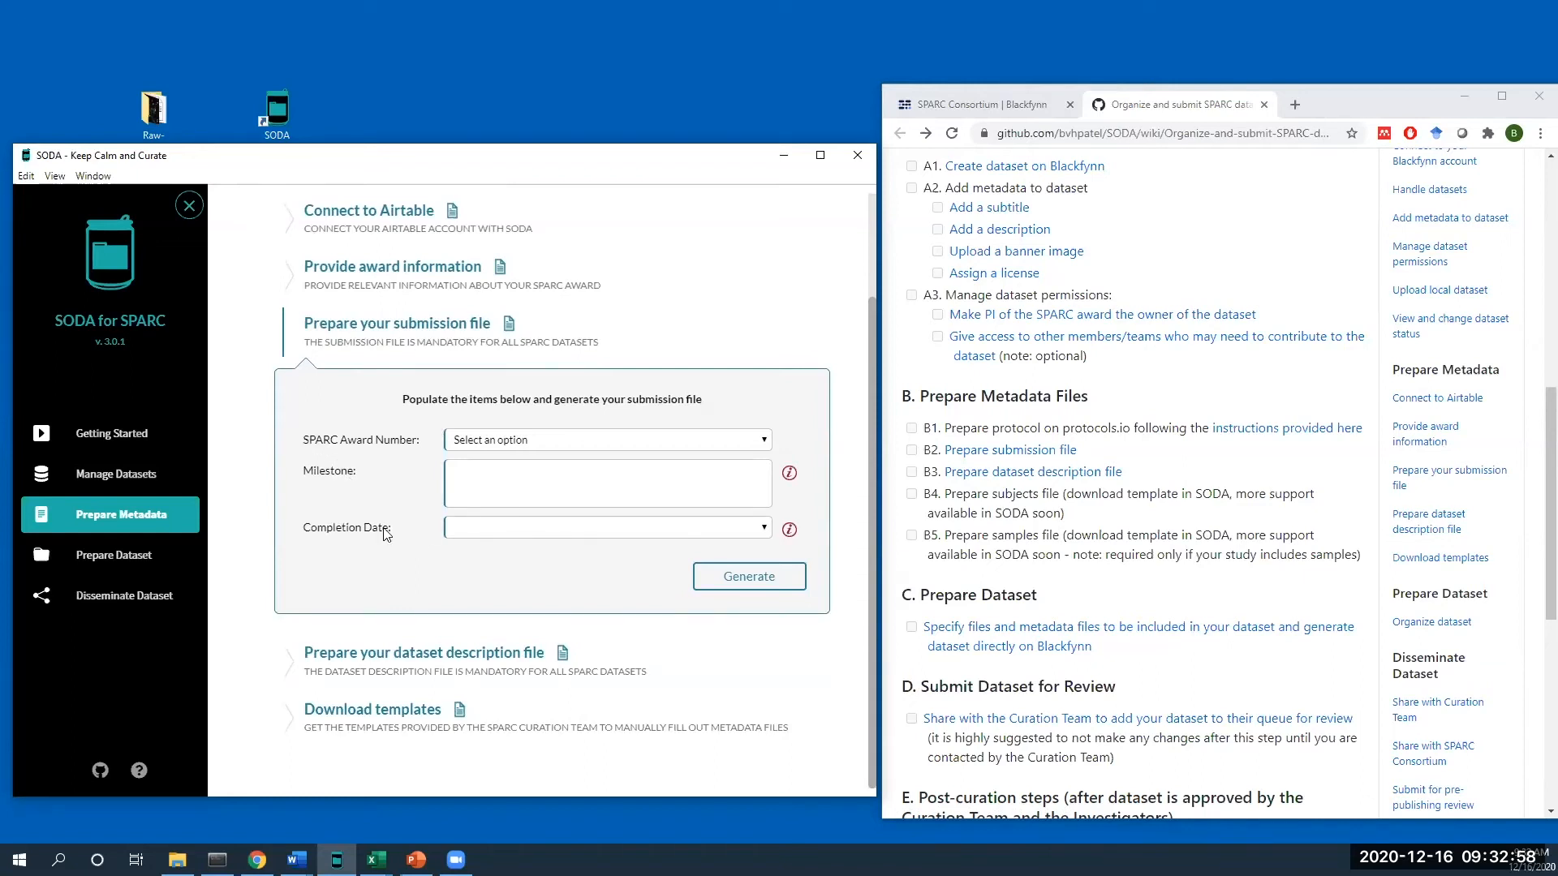
left_click(586, 440)
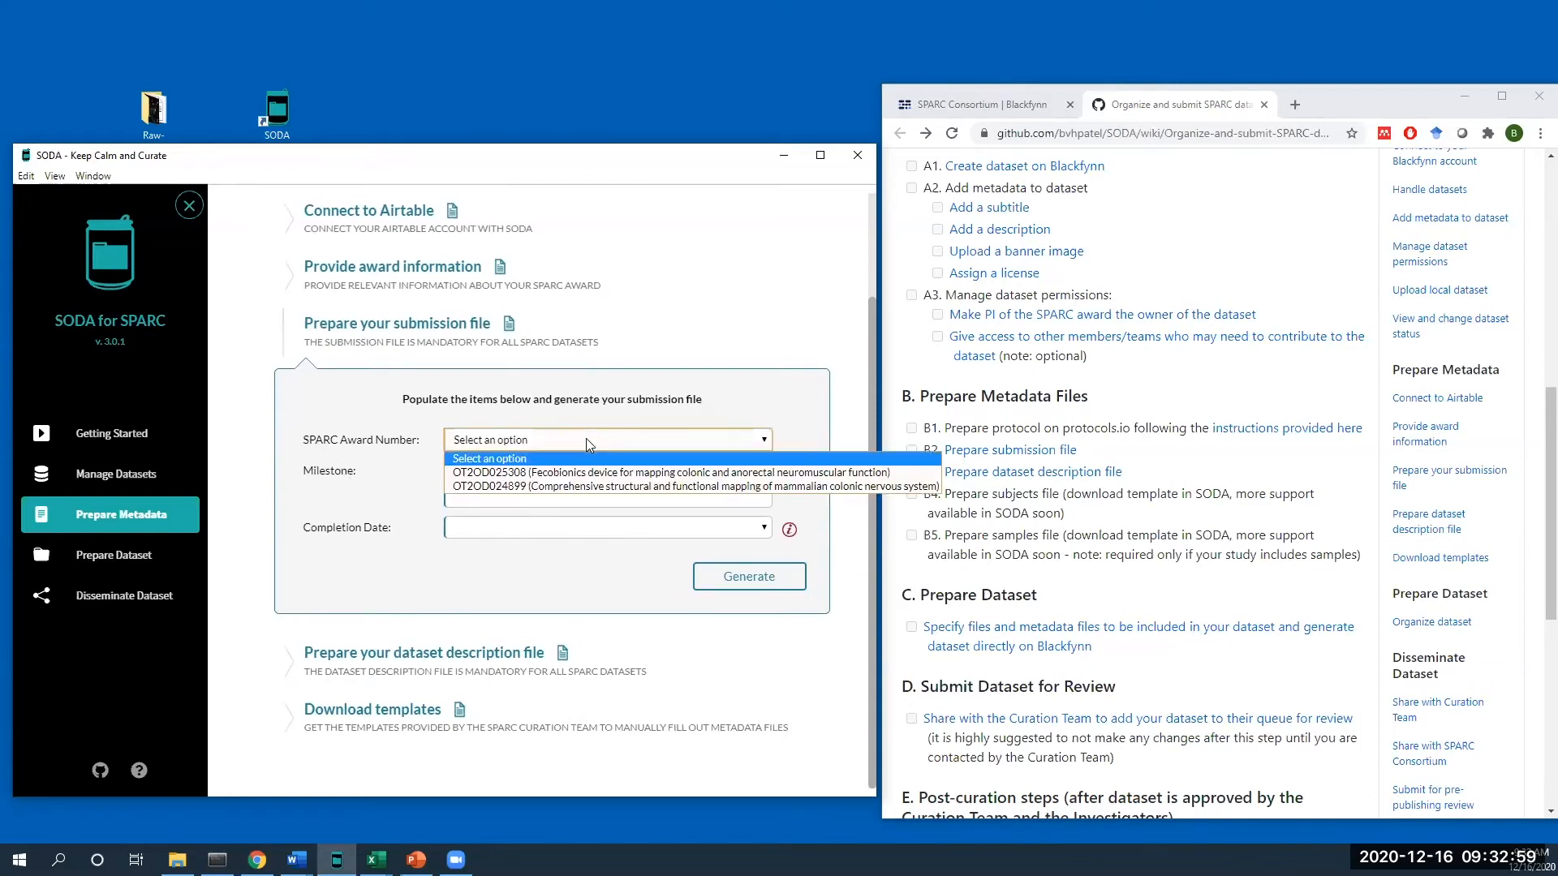
left_click(581, 488)
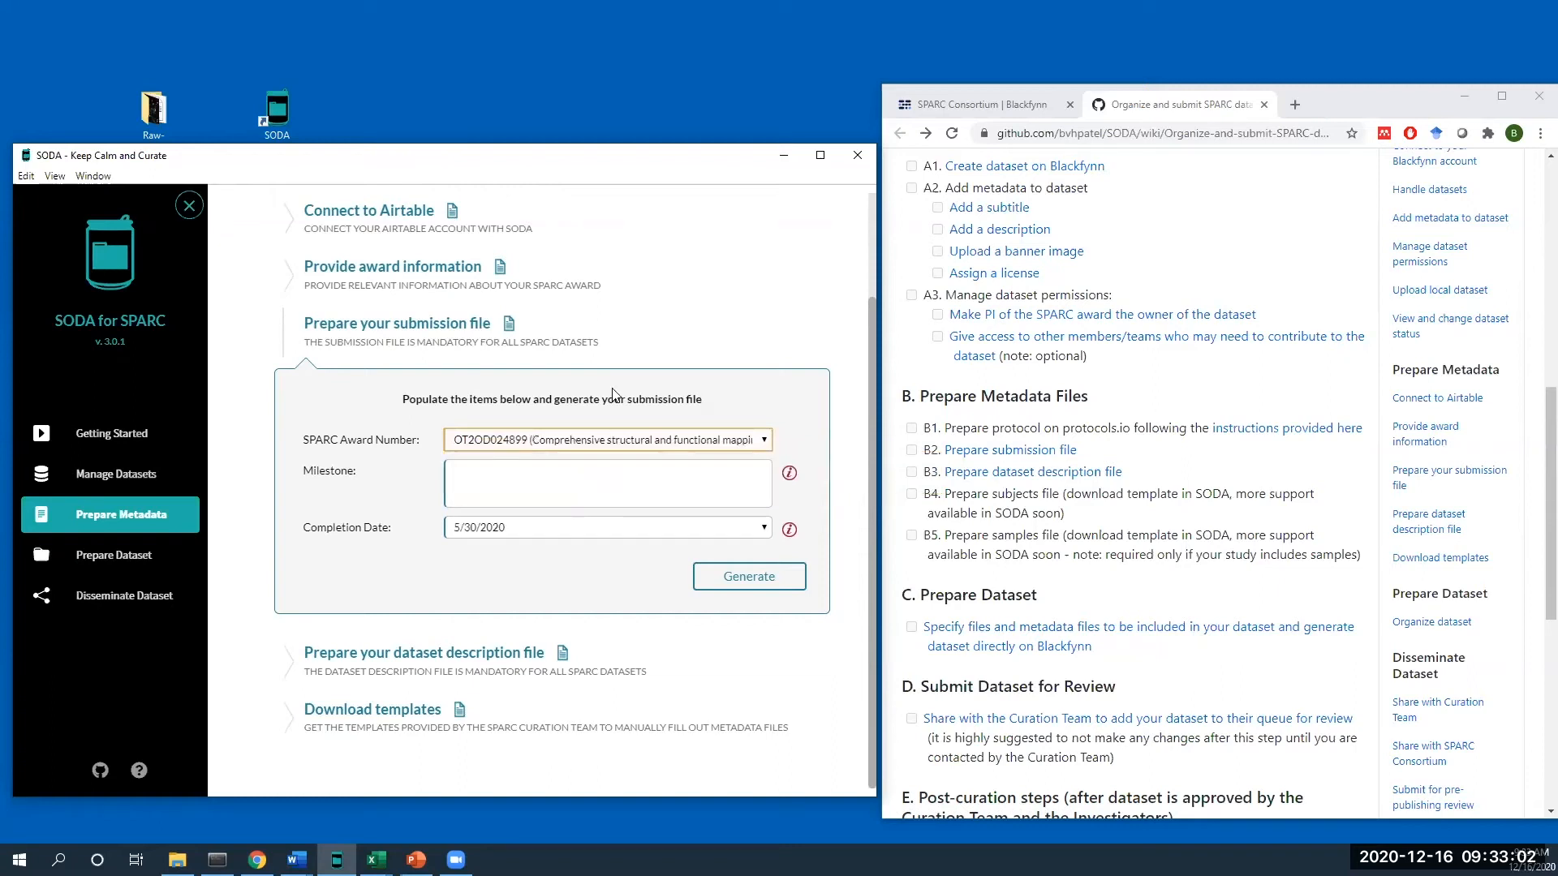
scroll(568, 381, "up", 1)
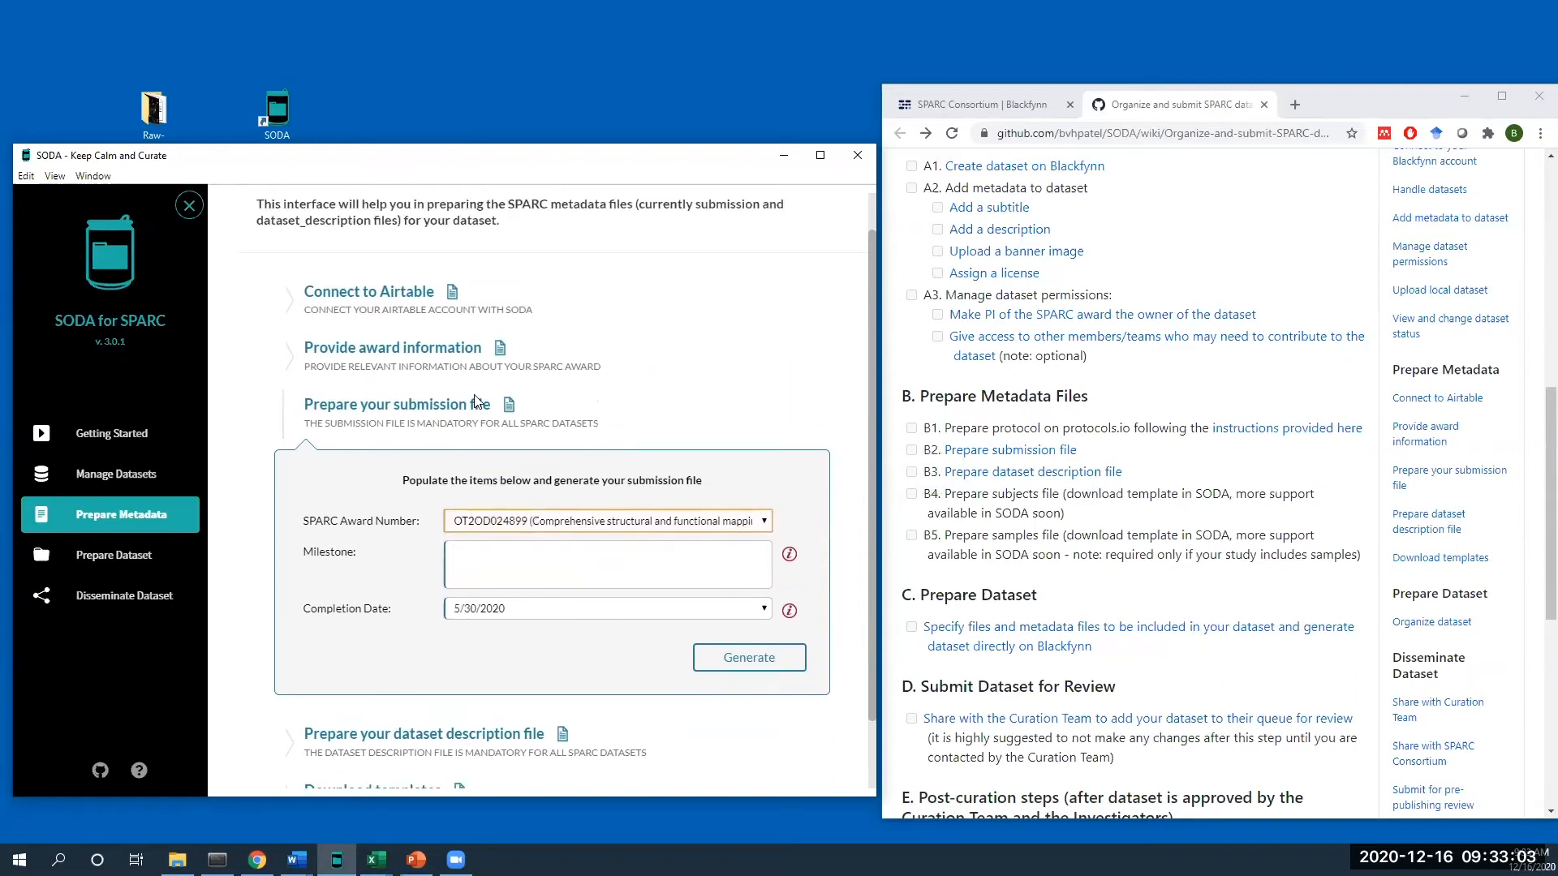
left_click(552, 553)
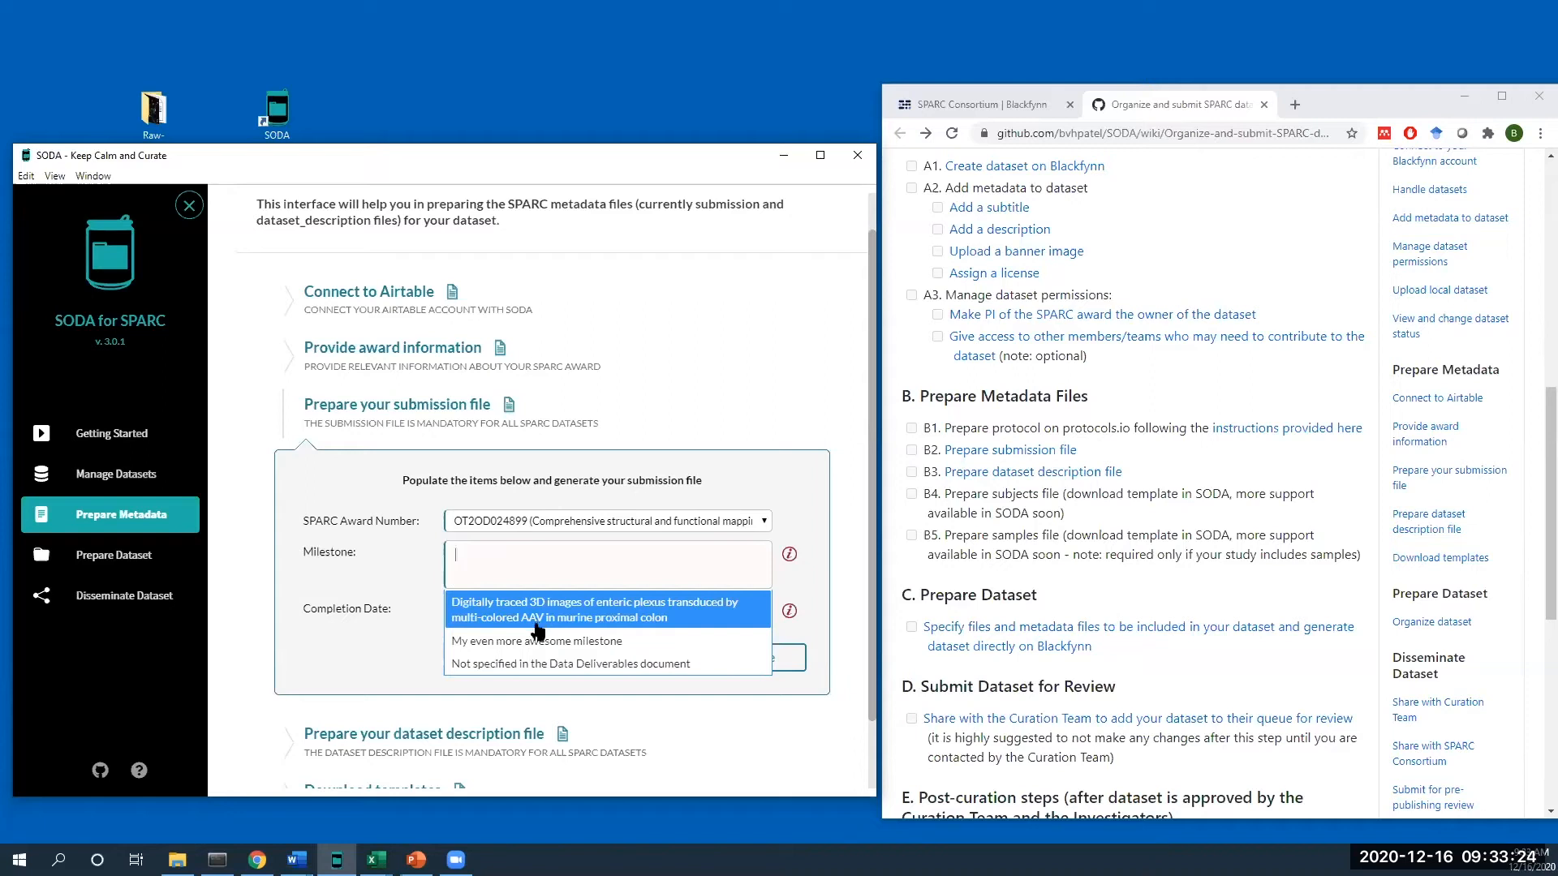
left_click(531, 619)
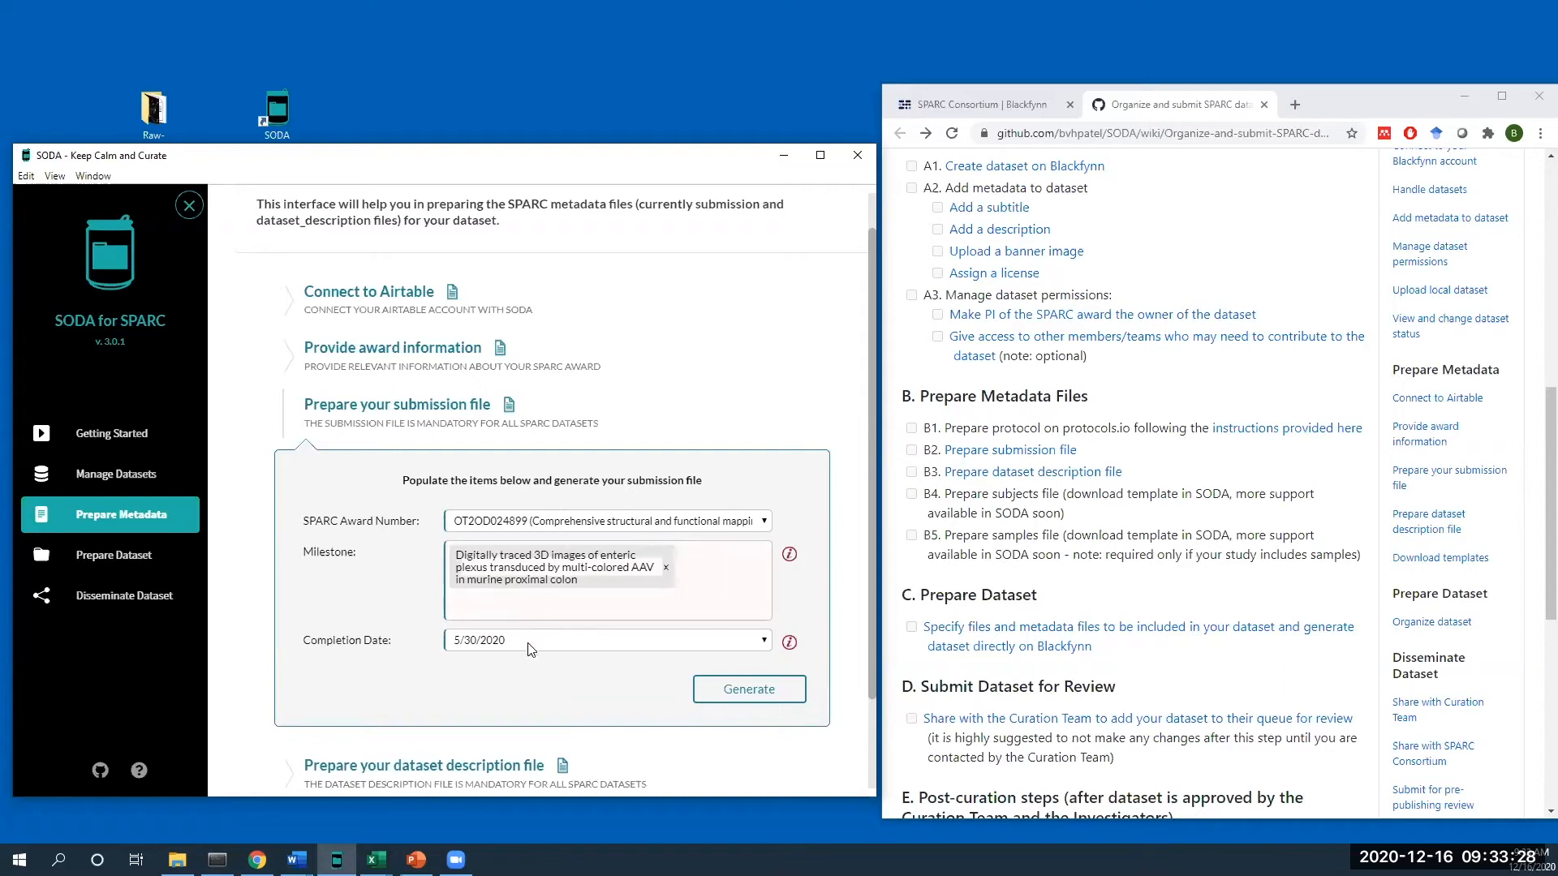
- Set the submission file's completion date to 5/30/2020 and view the remaining milestone options without adding another
left_click(519, 641)
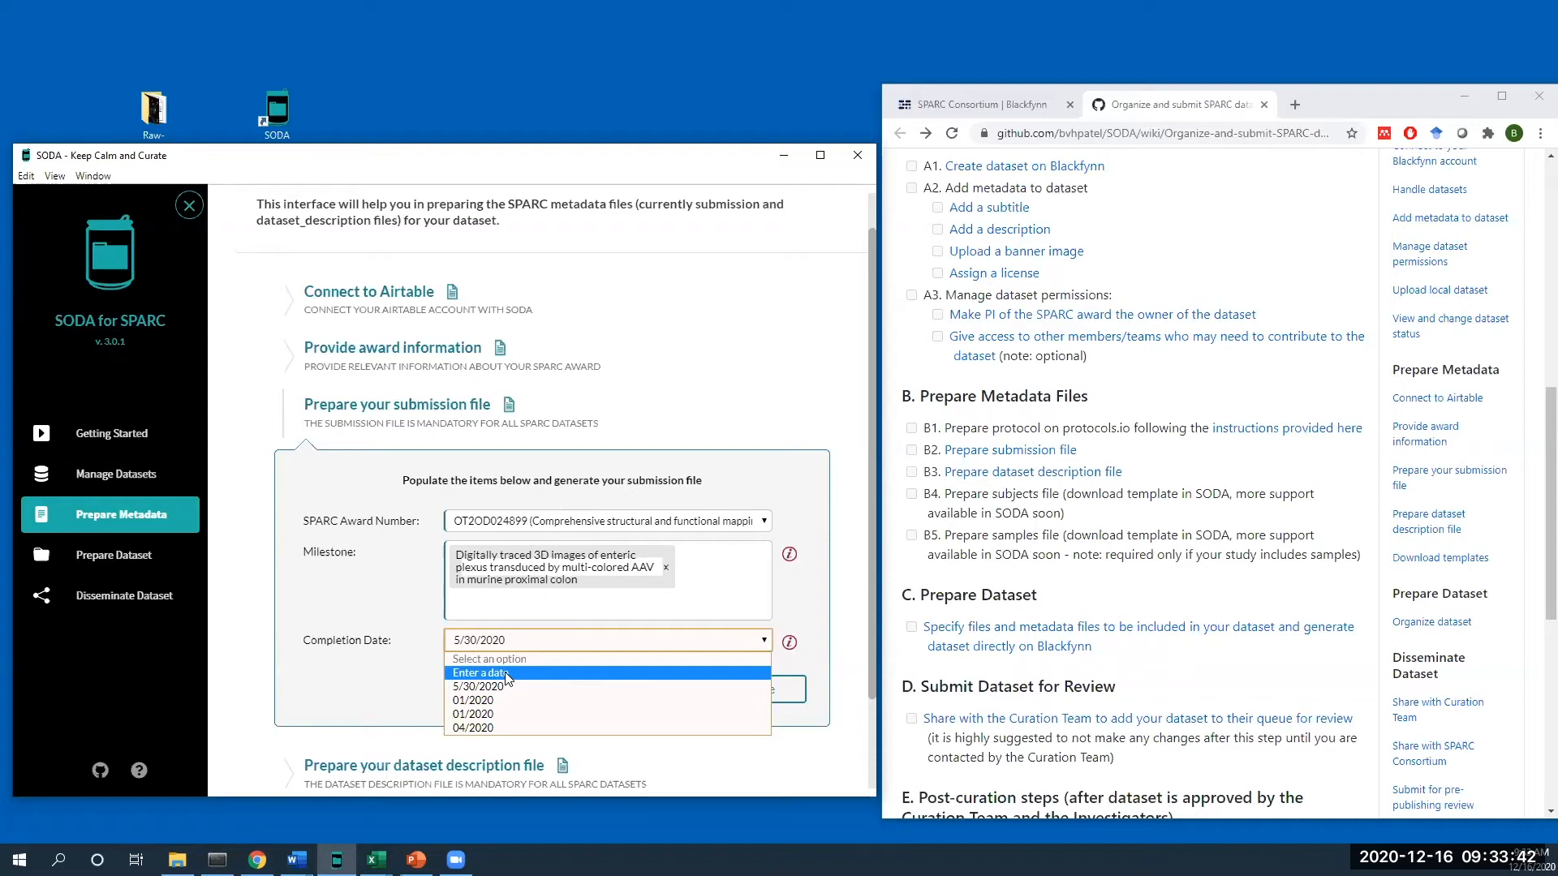
left_click(507, 676)
left_click(524, 674)
left_click(524, 643)
left_click(518, 690)
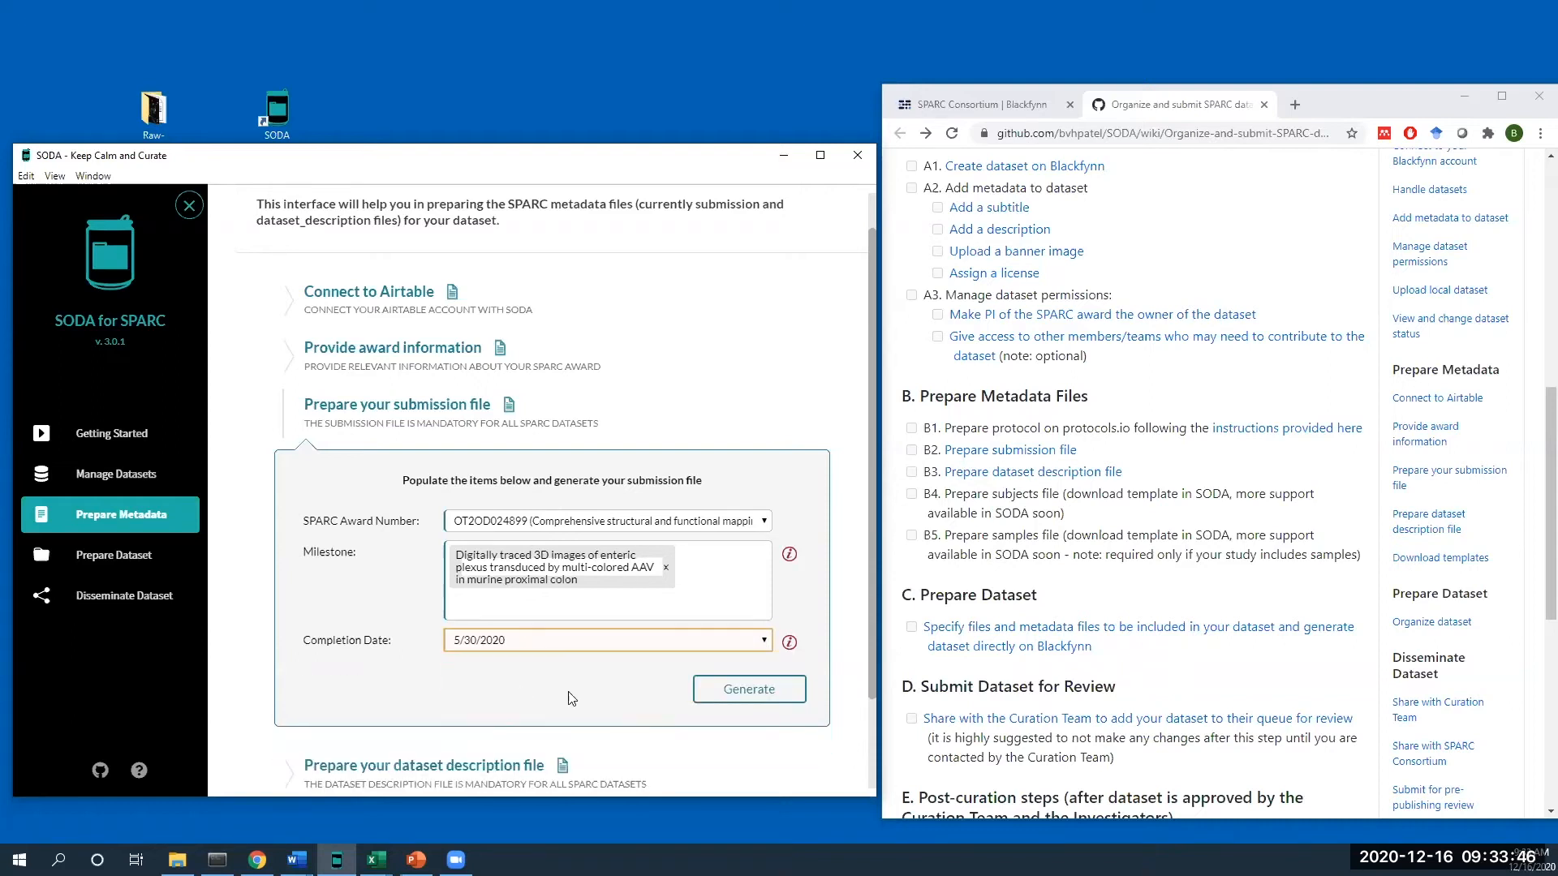
left_click(520, 640)
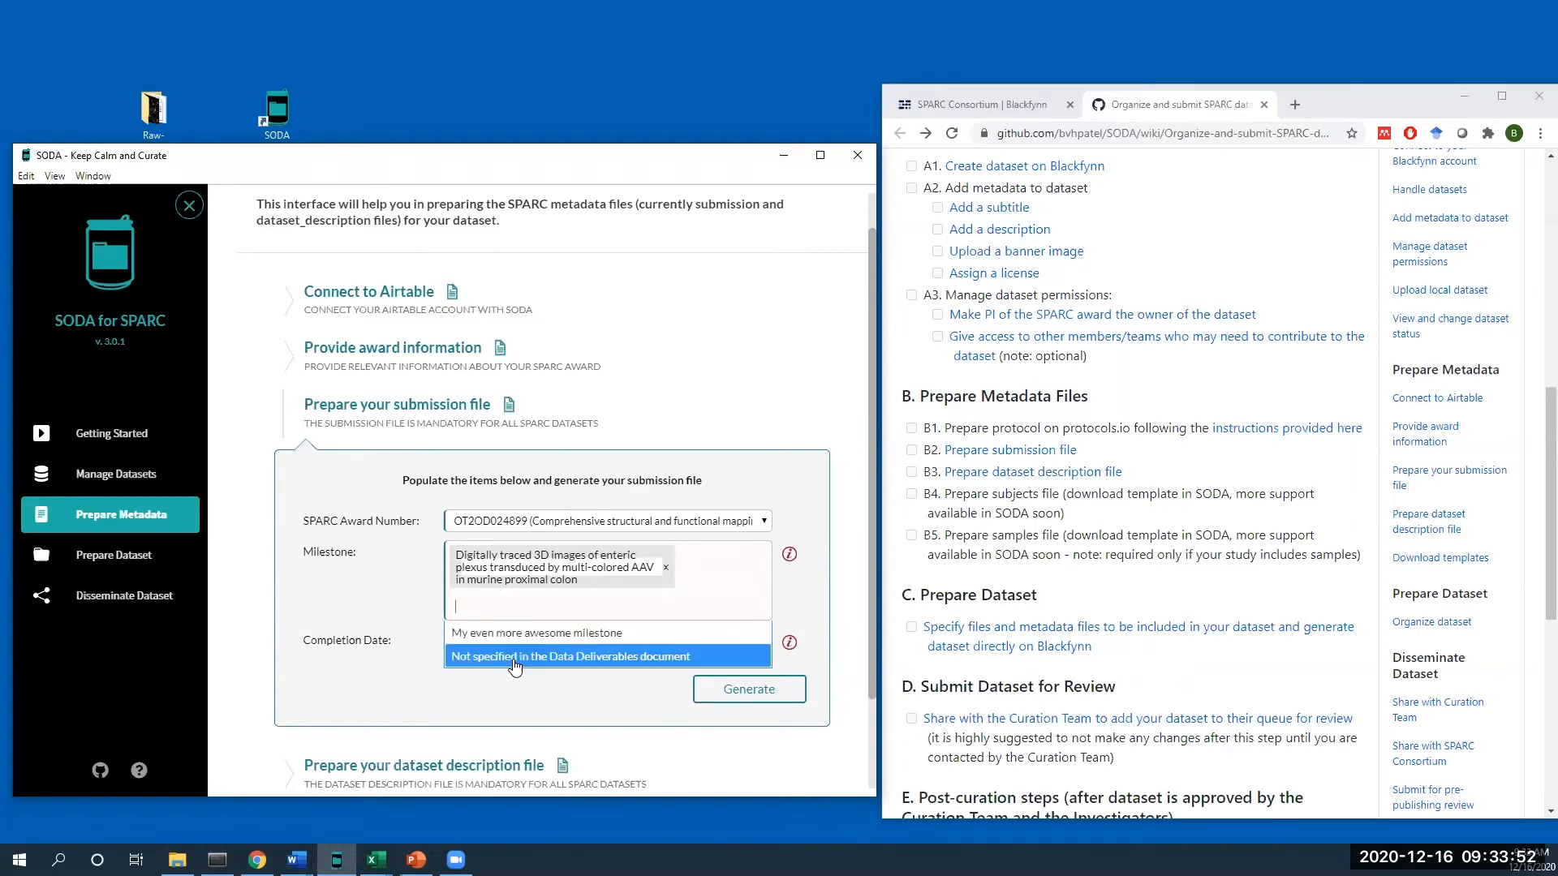
left_click(583, 683)
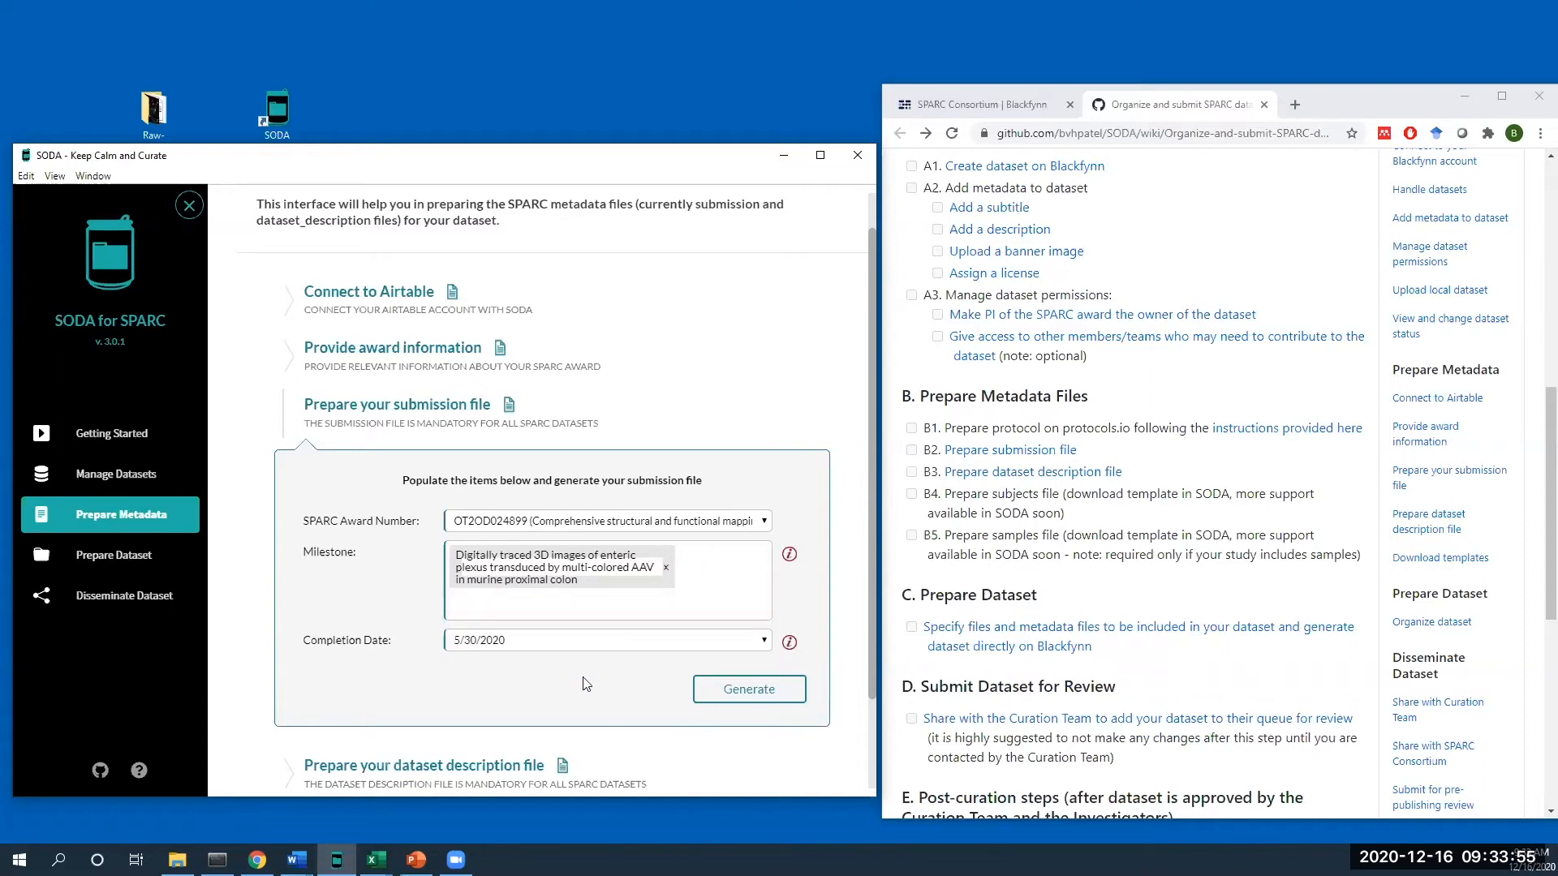
- Generate the submission file into a new folder named metadata inside the raw data folder
left_click(730, 691)
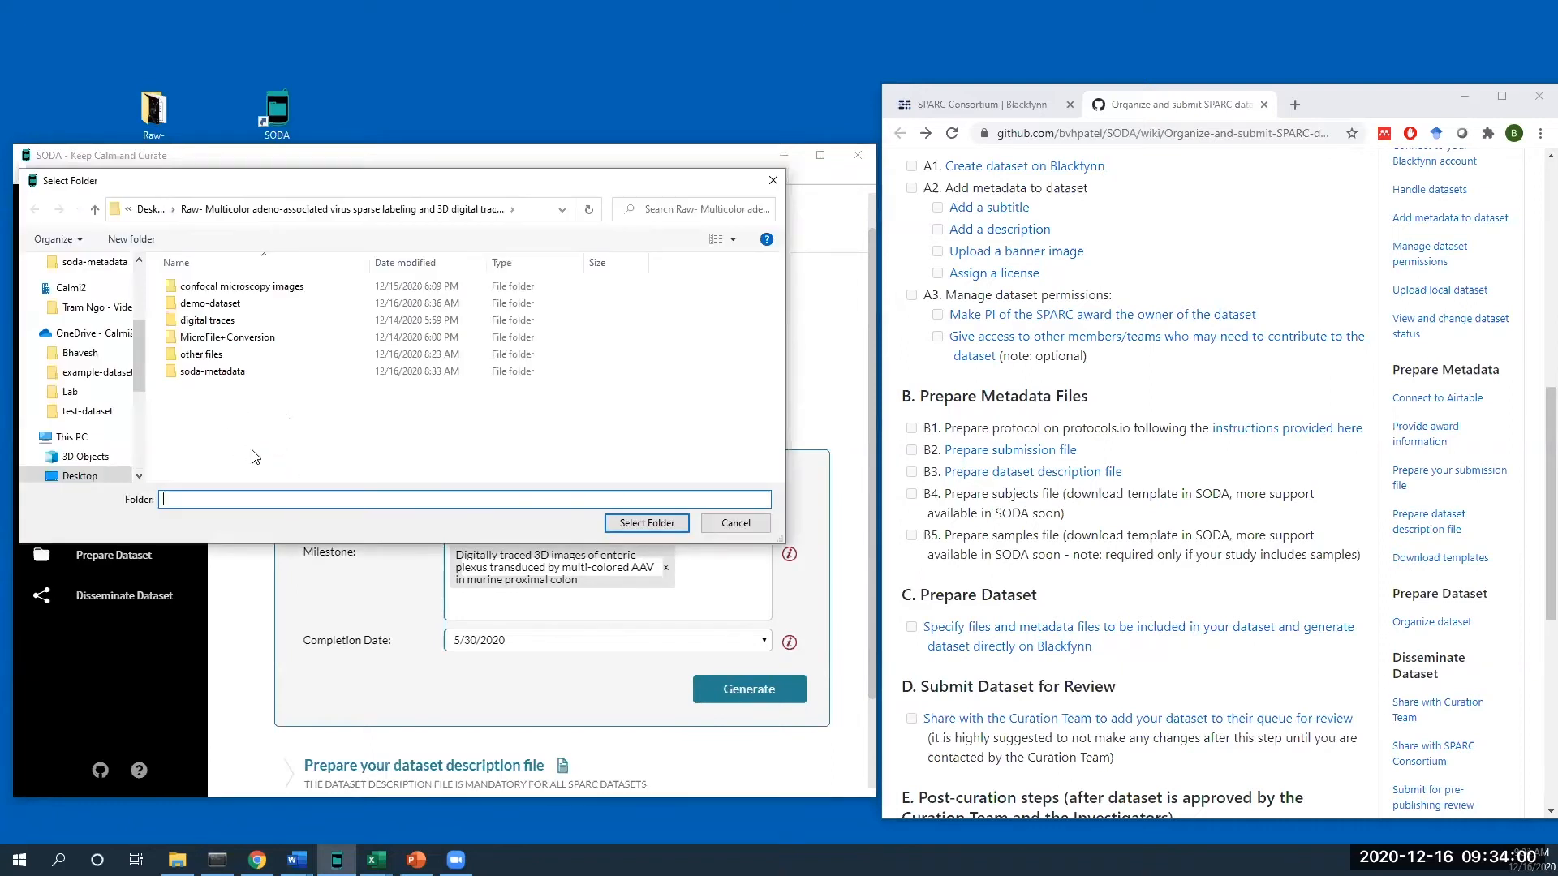
right_click(231, 408)
mouse_move(385, 635)
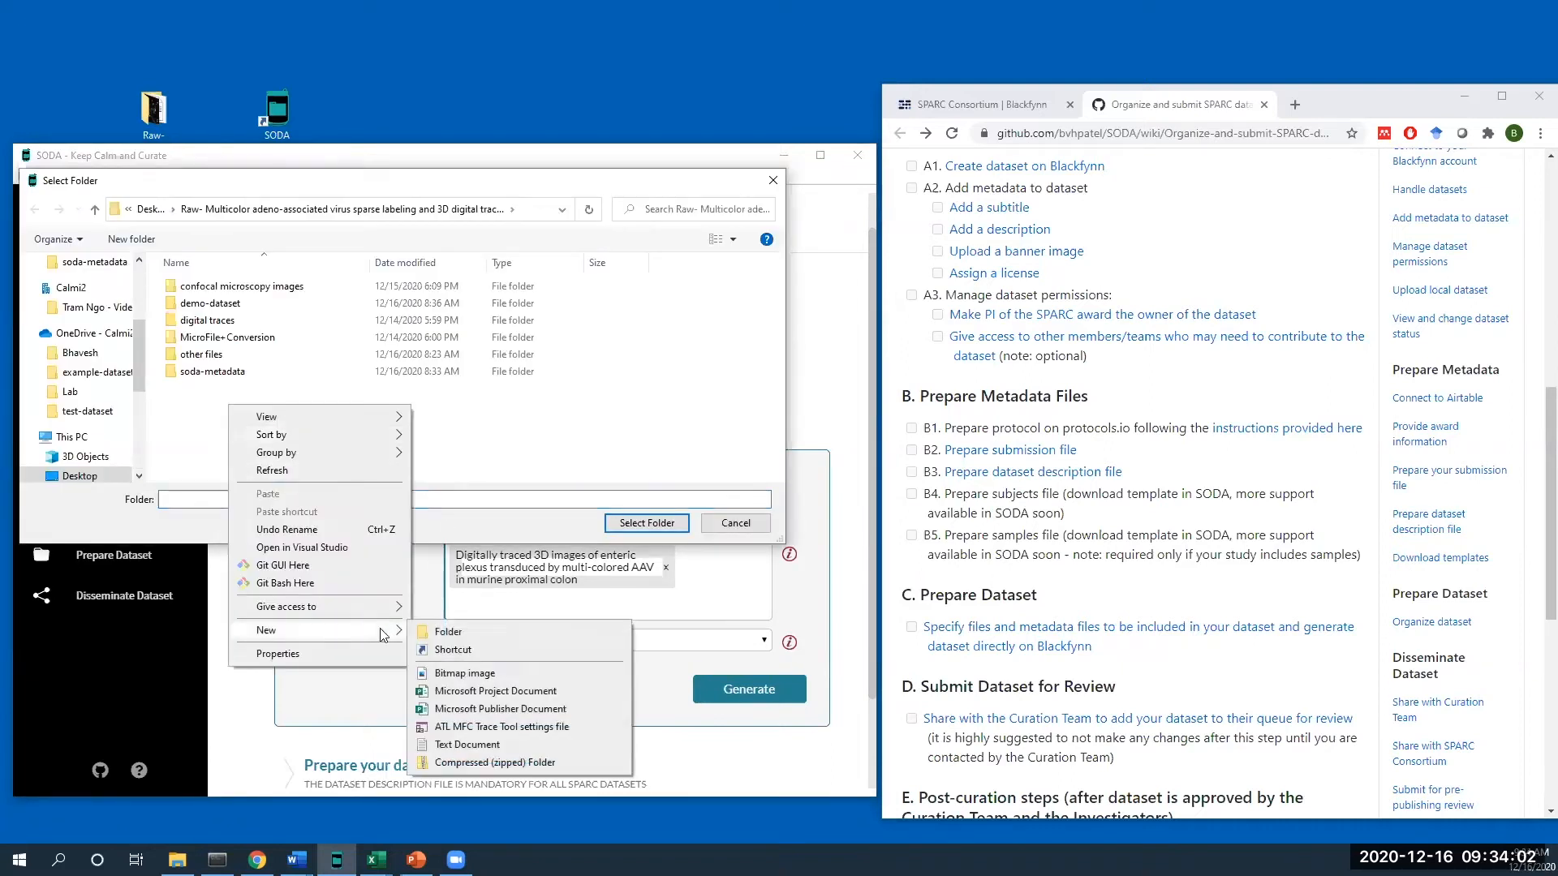
left_click(448, 633)
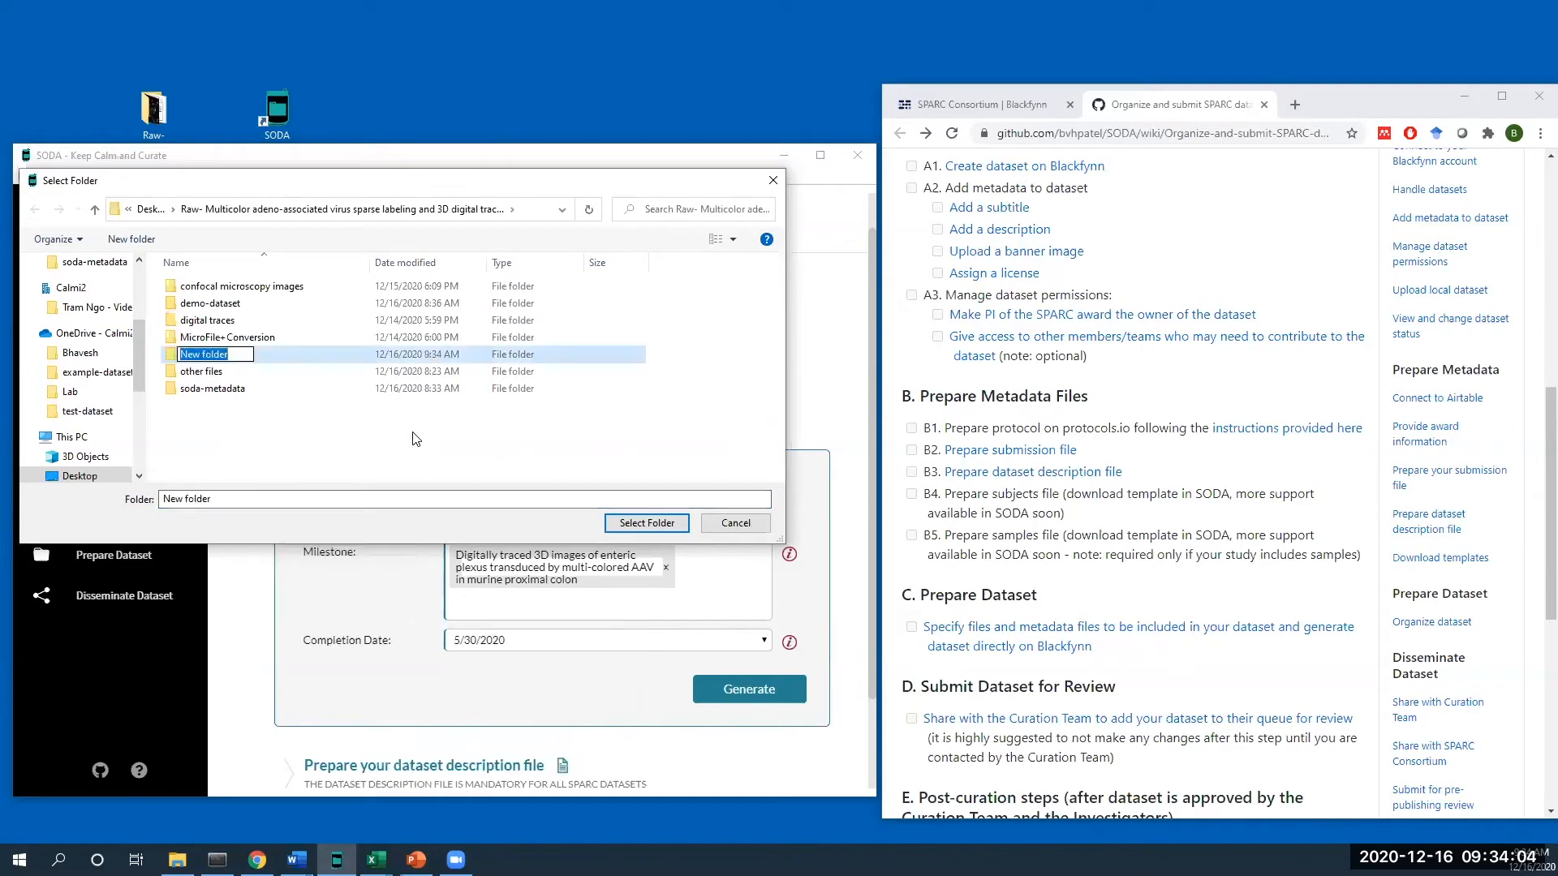
type("metadata")
key("Return")
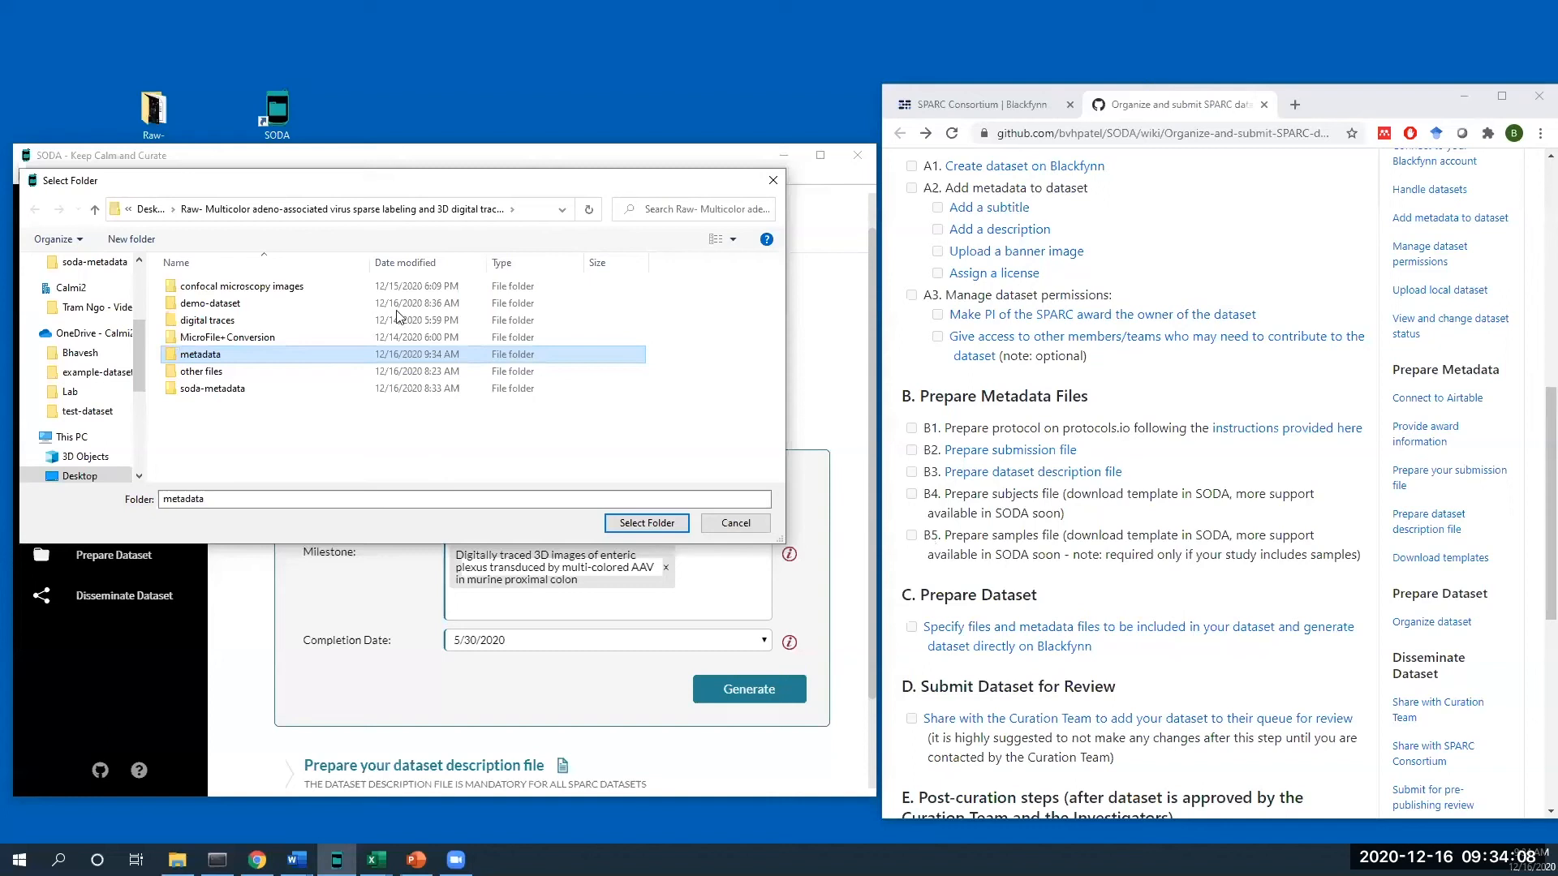
double_click(393, 355)
left_click(647, 522)
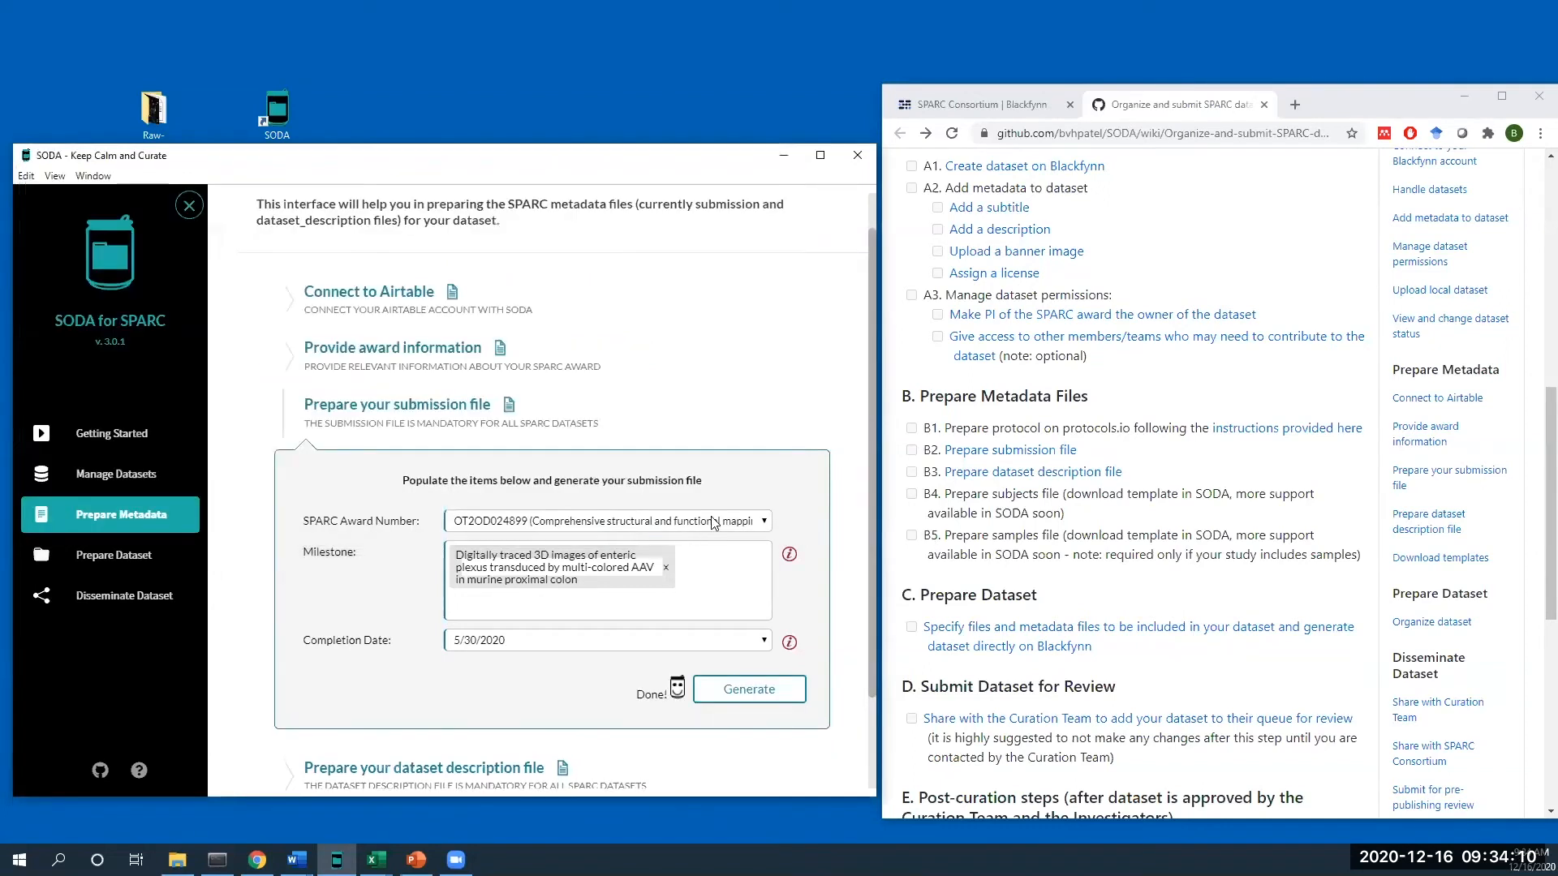
- Collapse the submission file section and open the dataset description file section, following checklist item B3
left_click(471, 423)
left_click_drag(1129, 474, 963, 473)
left_click(732, 451)
left_click(461, 519)
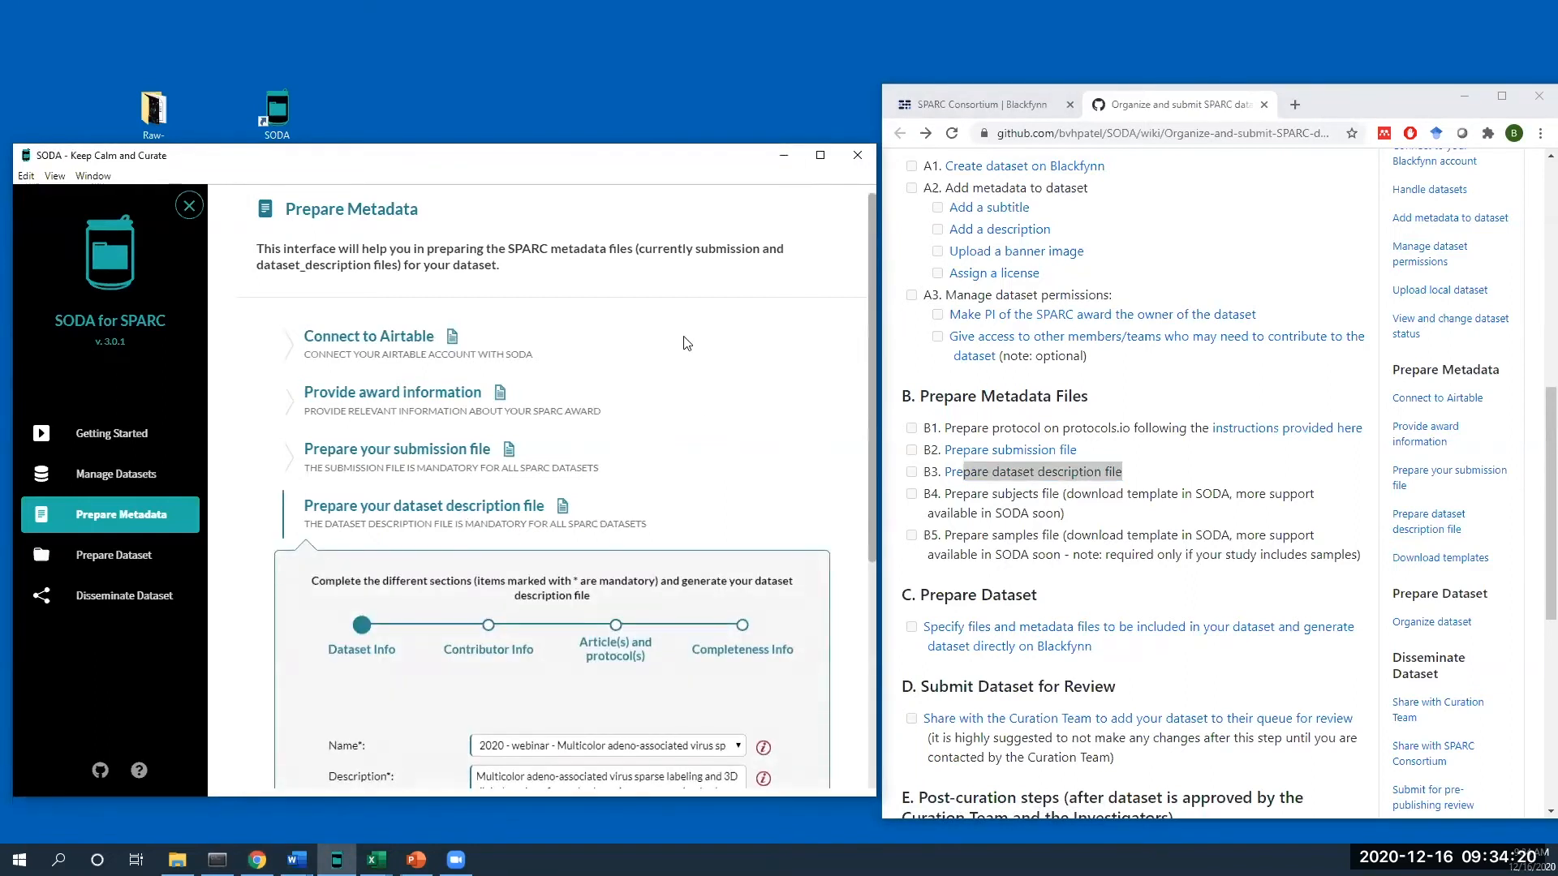
- View the Contributor Info, Article(s) and protocol(s), and Completeness Info sections of the dataset description form, and return to Dataset Info
scroll(664, 398, "down", 2)
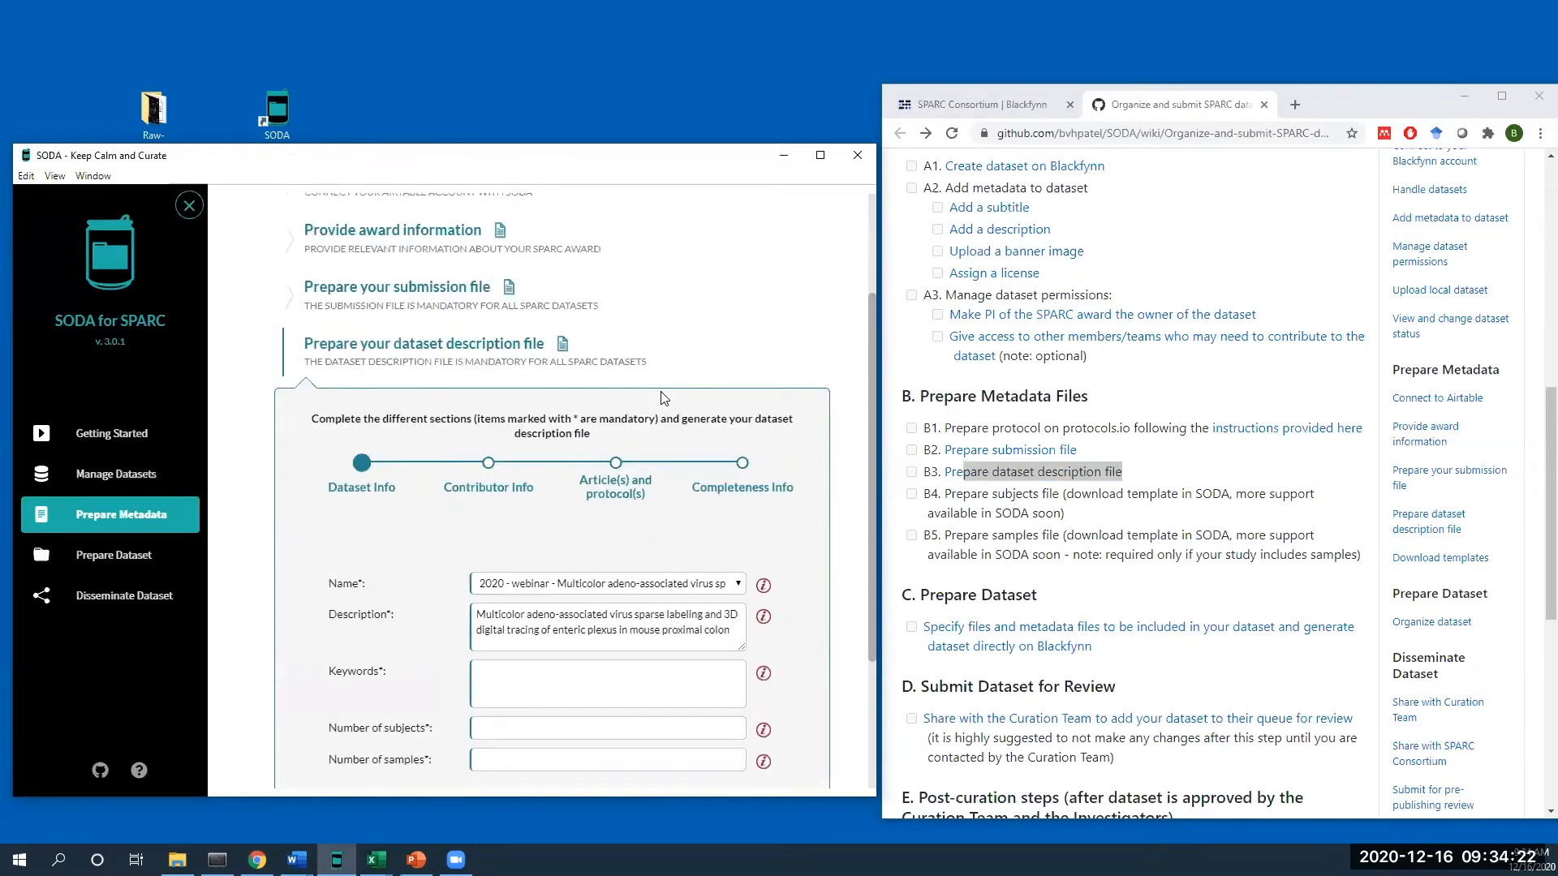
scroll(664, 398, "down", 1)
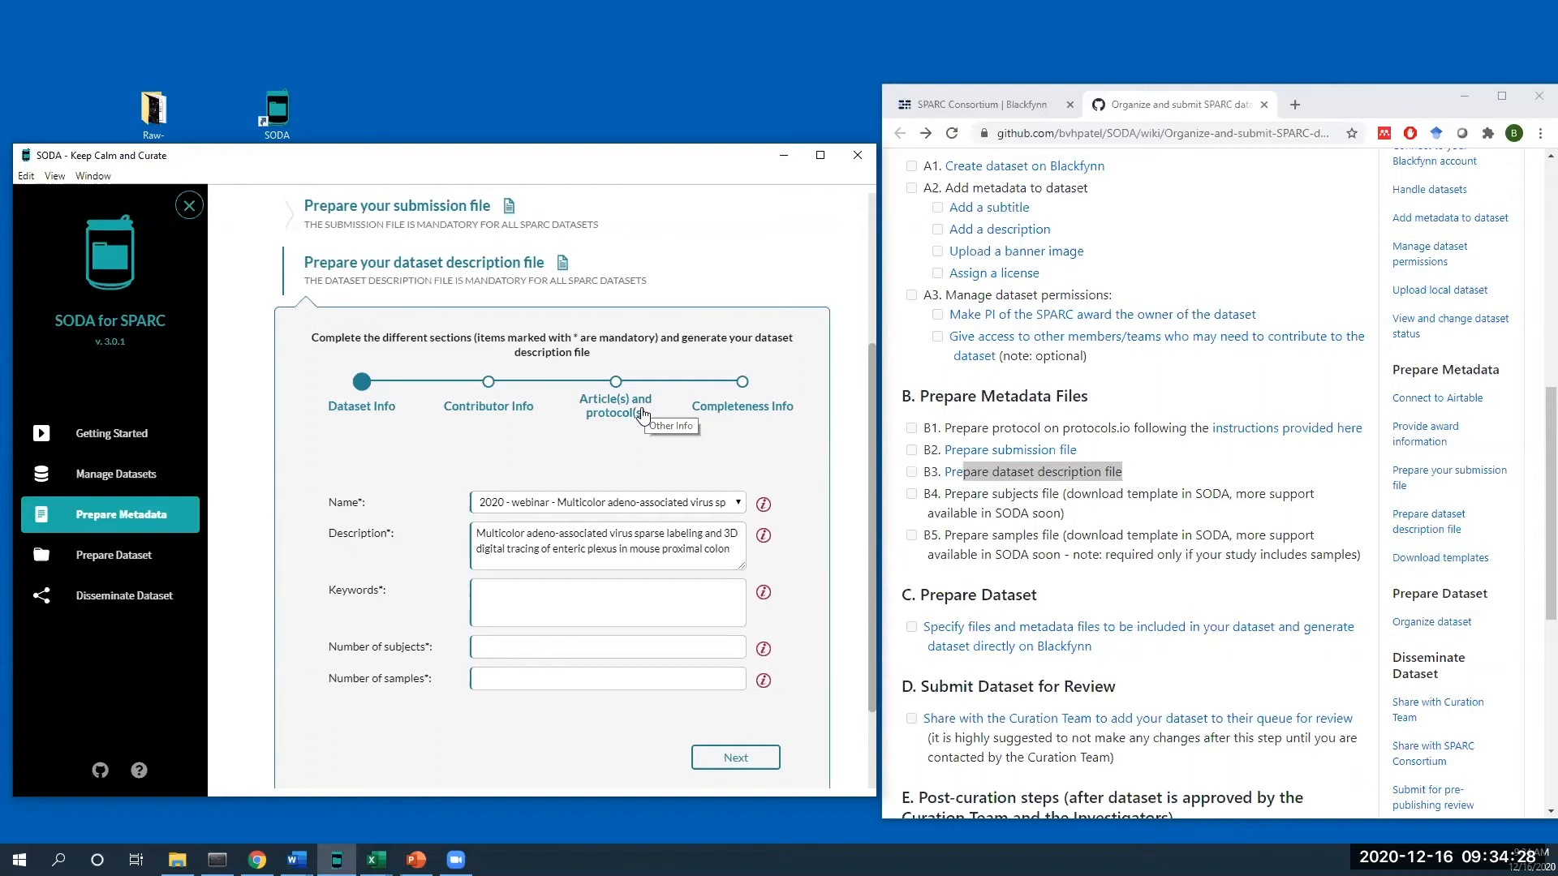
left_click(487, 385)
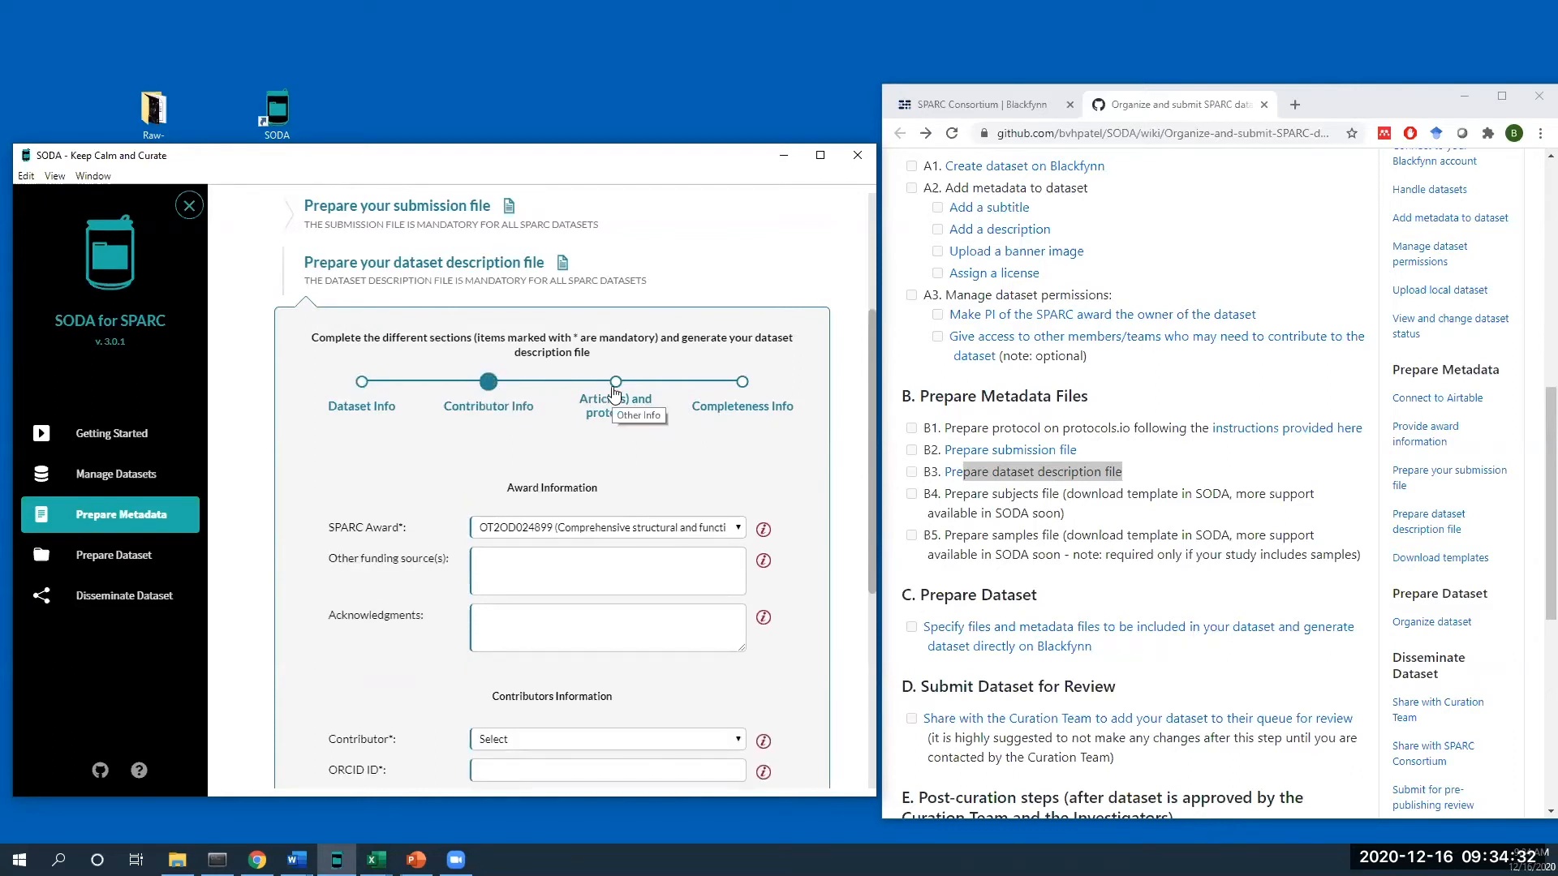
left_click(614, 388)
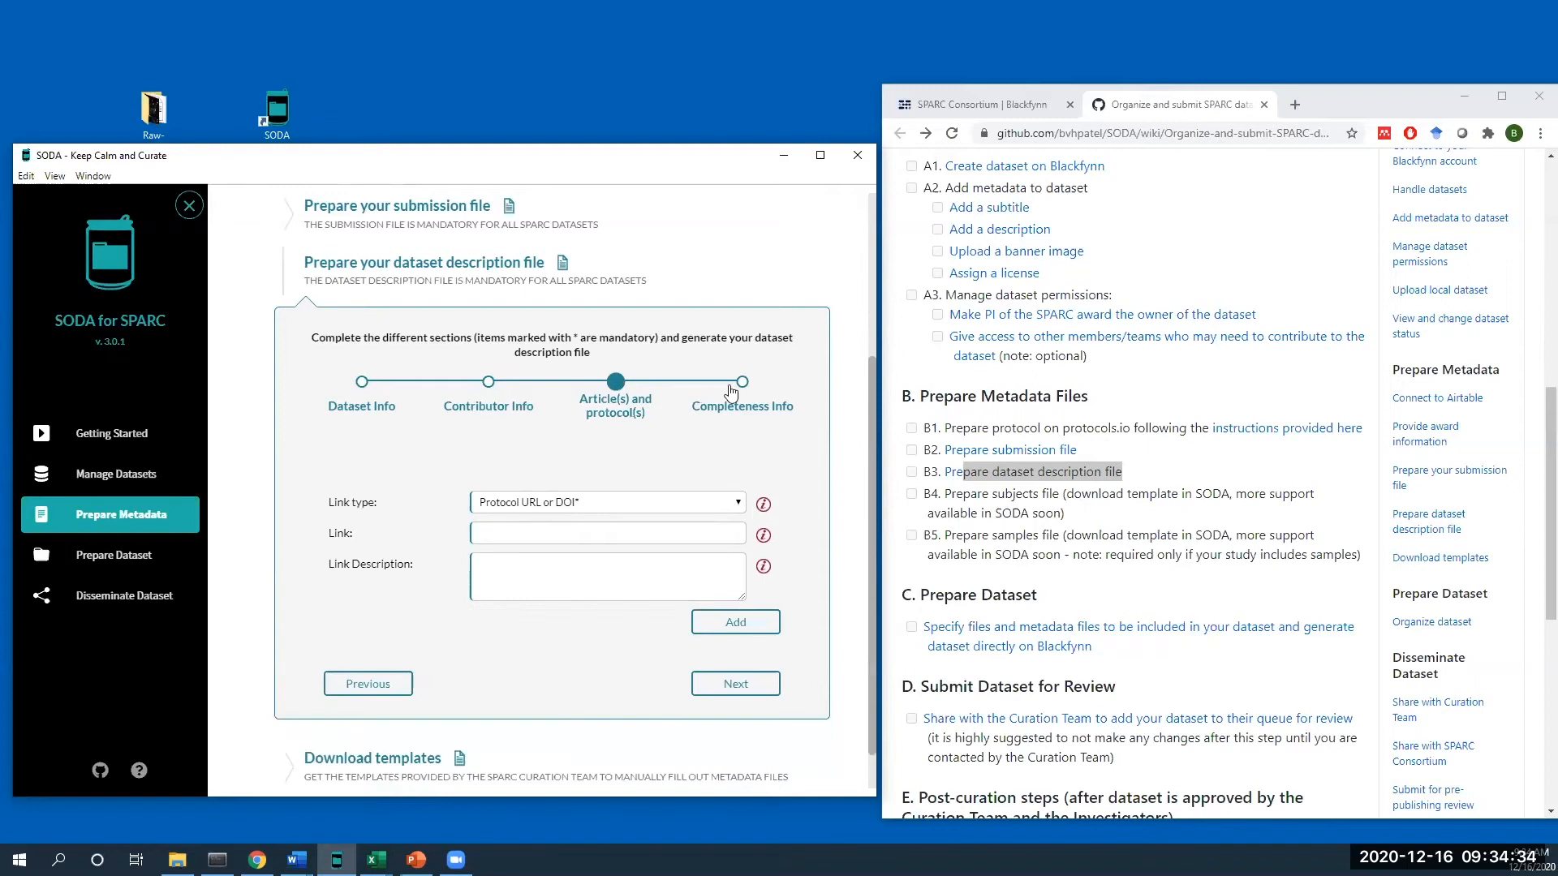
left_click(737, 394)
left_click(624, 396)
left_click(496, 399)
left_click(376, 396)
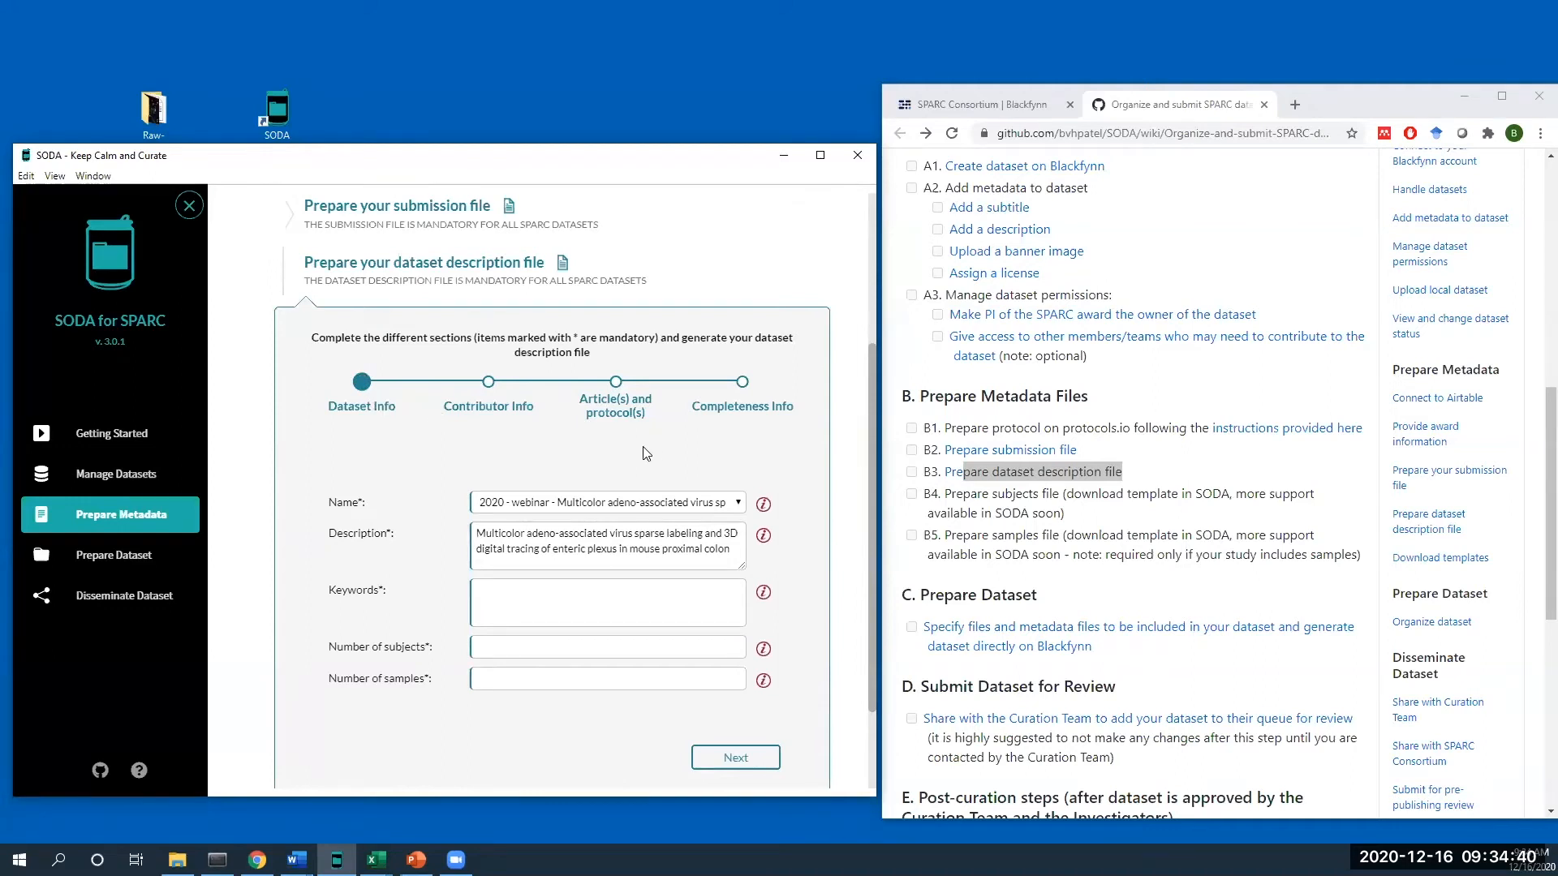
- Examine the dataset name choices and the prefilled description in Dataset Info, keeping both as they are
scroll(681, 451, "down", 1)
scroll(716, 461, "down", 1)
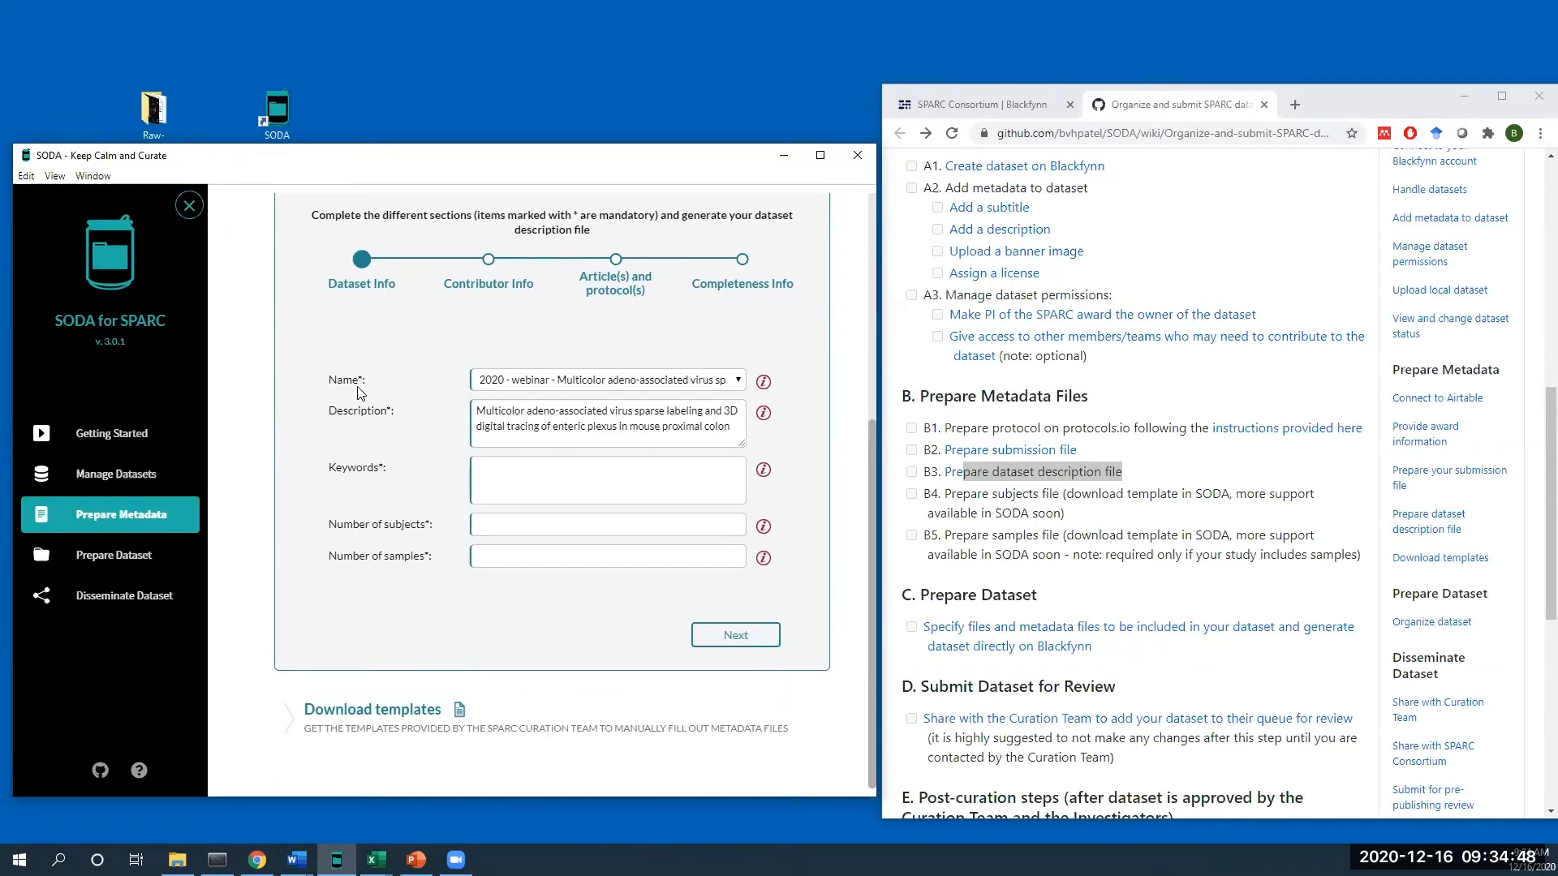
left_click(497, 382)
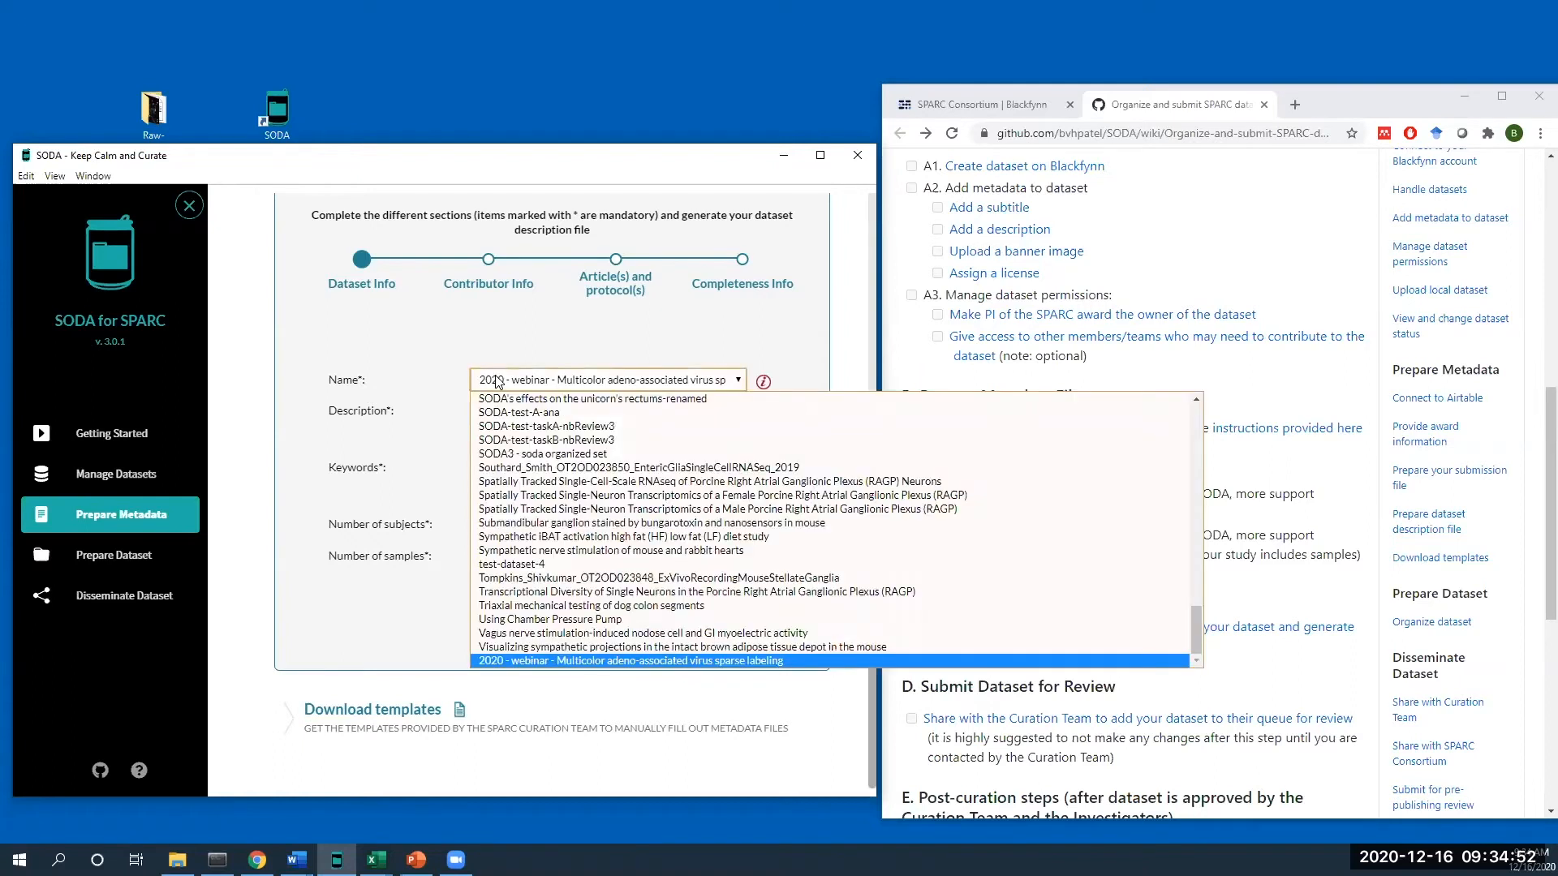
left_click(497, 382)
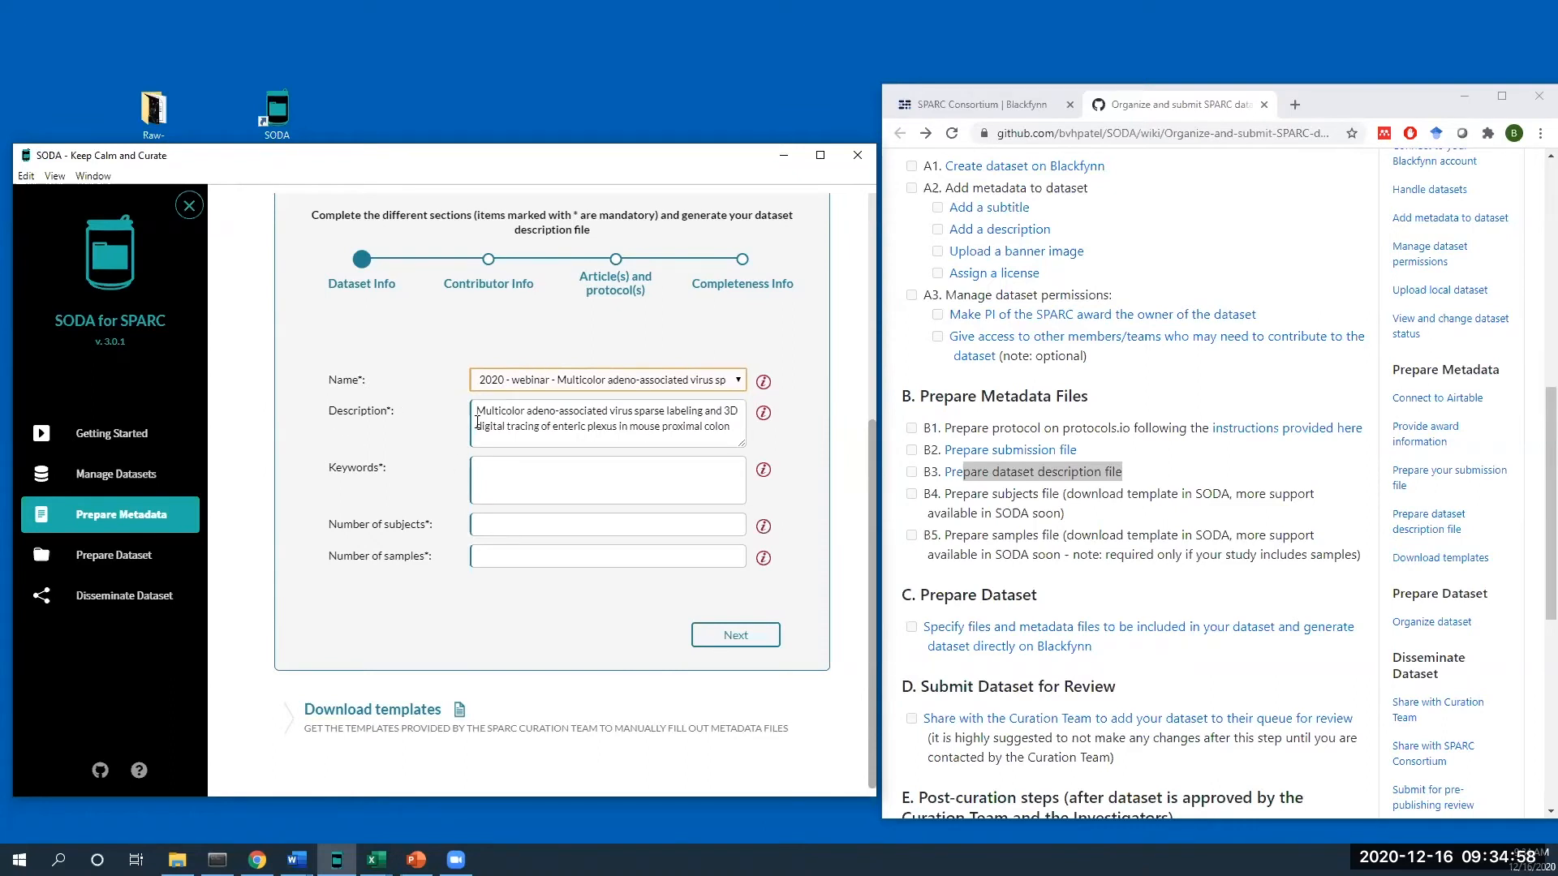
left_click_drag(477, 412, 738, 428)
left_click(738, 429)
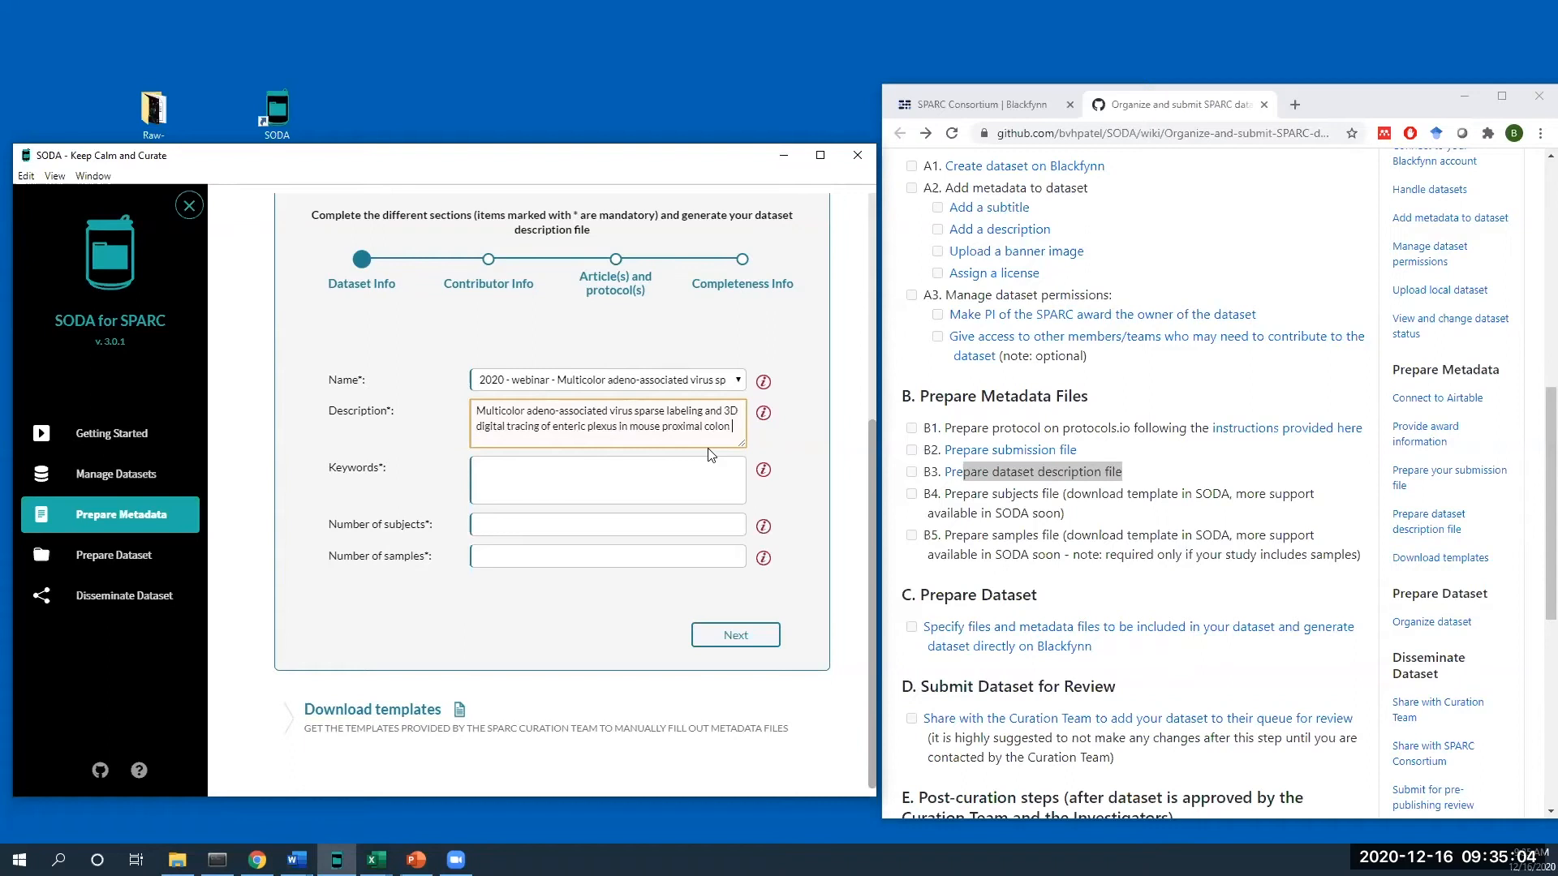
- Add the keywords mouse, colon and enteric plexus to the dataset description
left_click(673, 469)
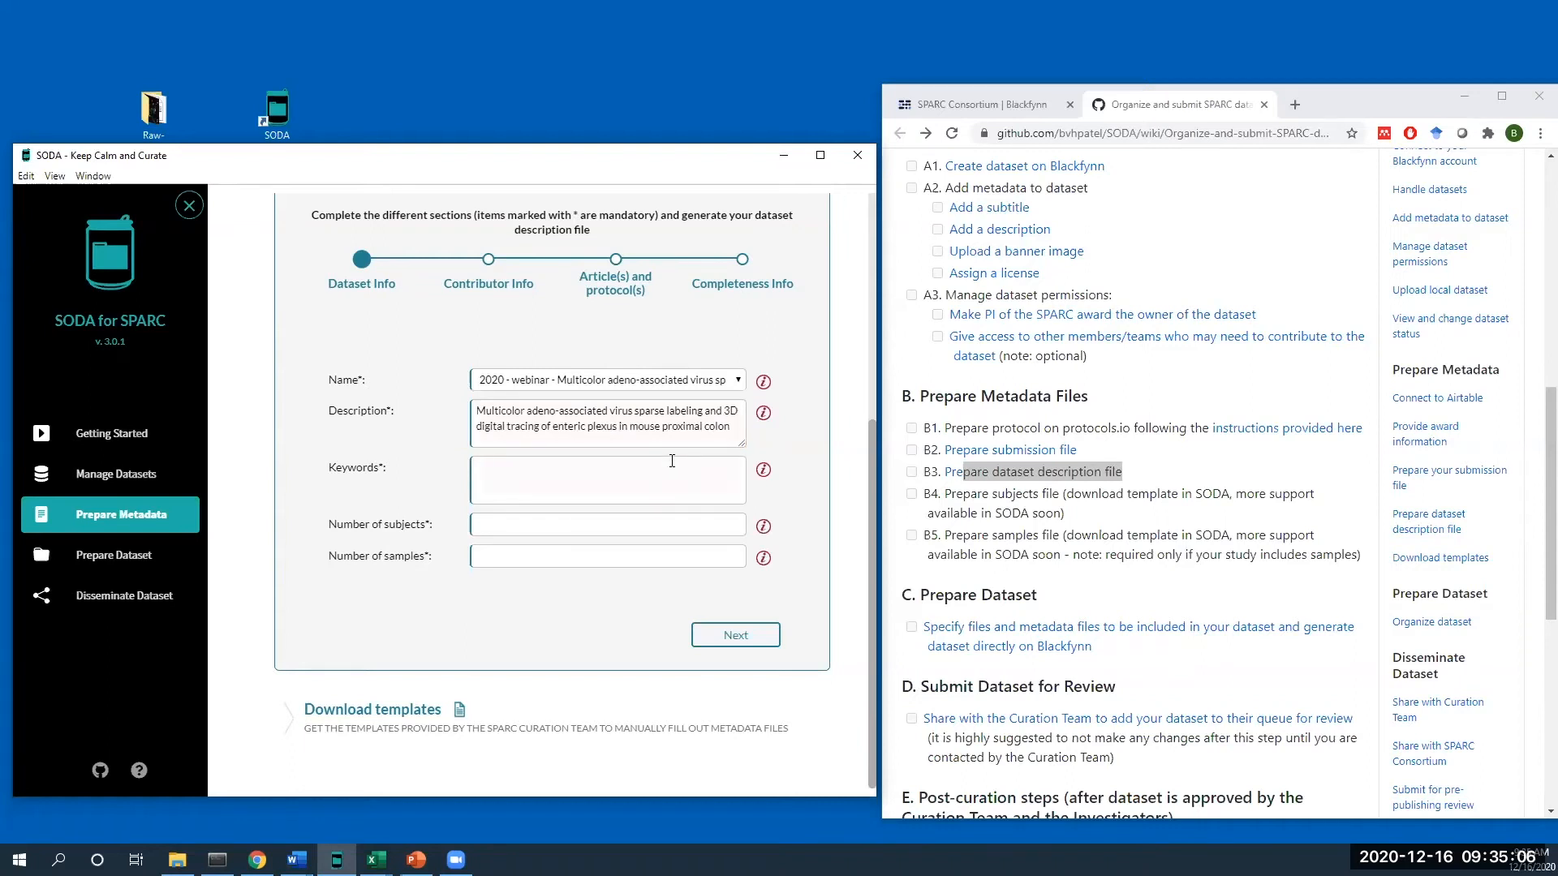
type("mouse")
key("Return")
mouse_move(755, 472)
type("lon")
key("Return")
type("enteric plexus")
key("Return")
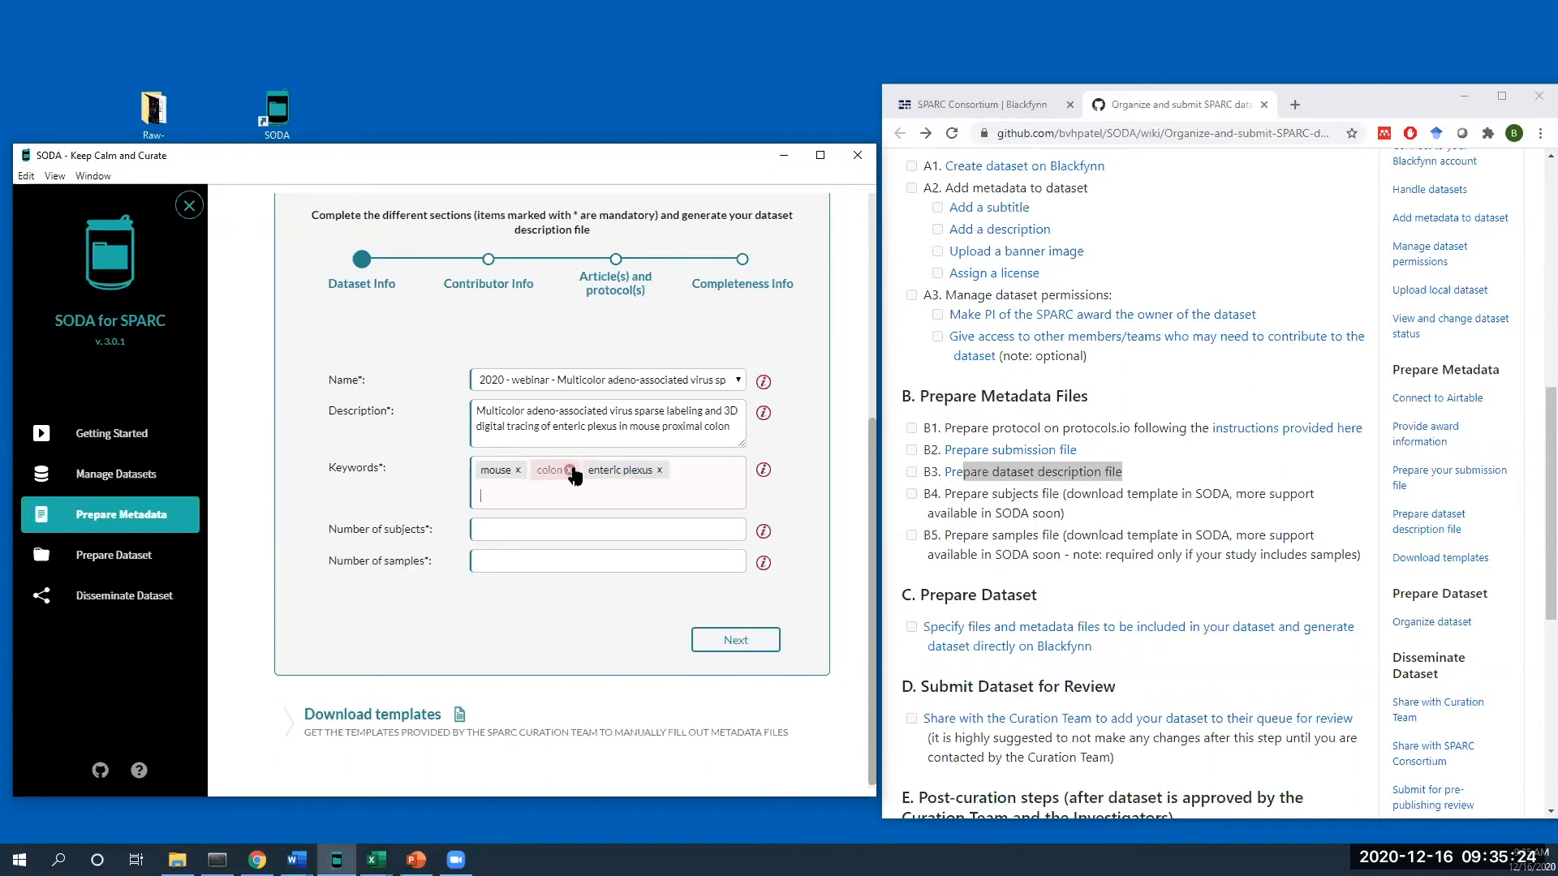
- Set the number of subjects to 1 and the number of samples to 1
left_click(573, 531)
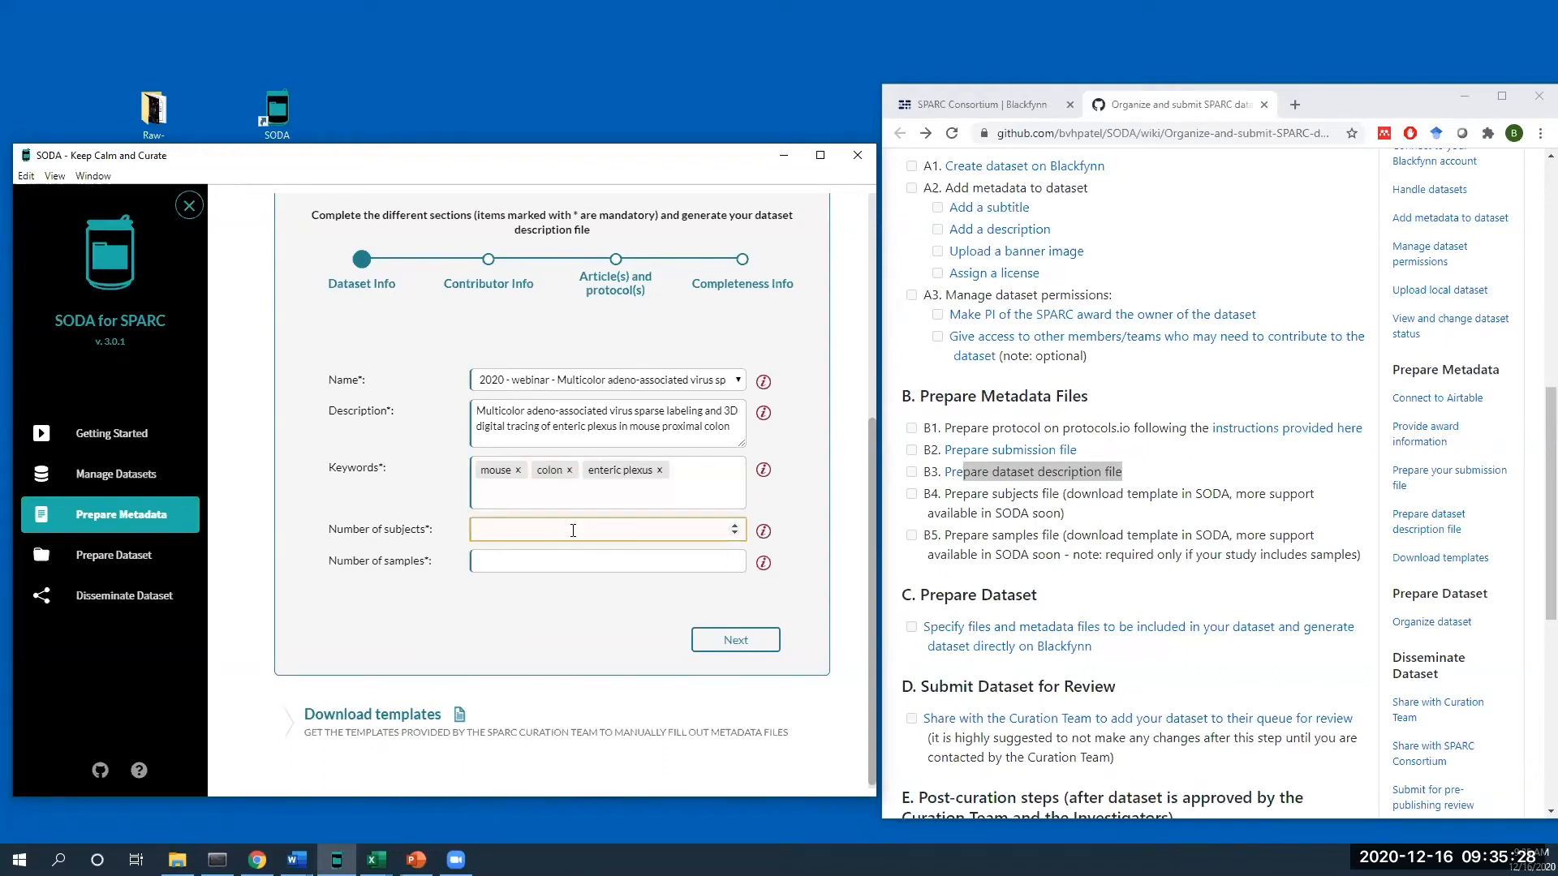
type("1")
key("Tab")
type("1")
left_click(588, 598)
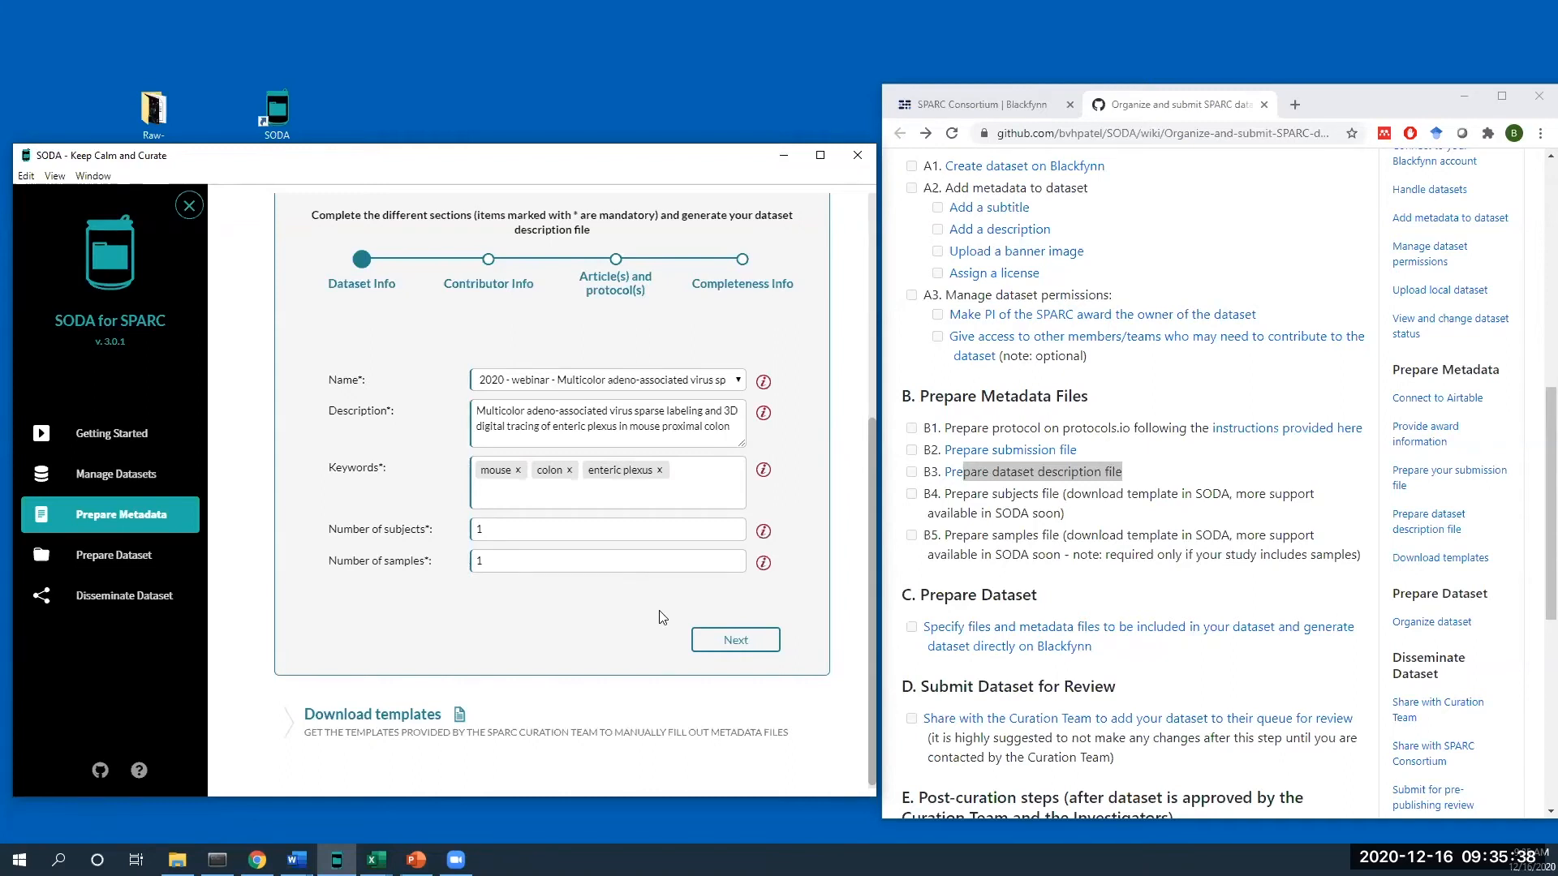
- Advance to the Contributor Info section and look over the award fields, leaving other funding sources and acknowledgments empty
left_click(700, 640)
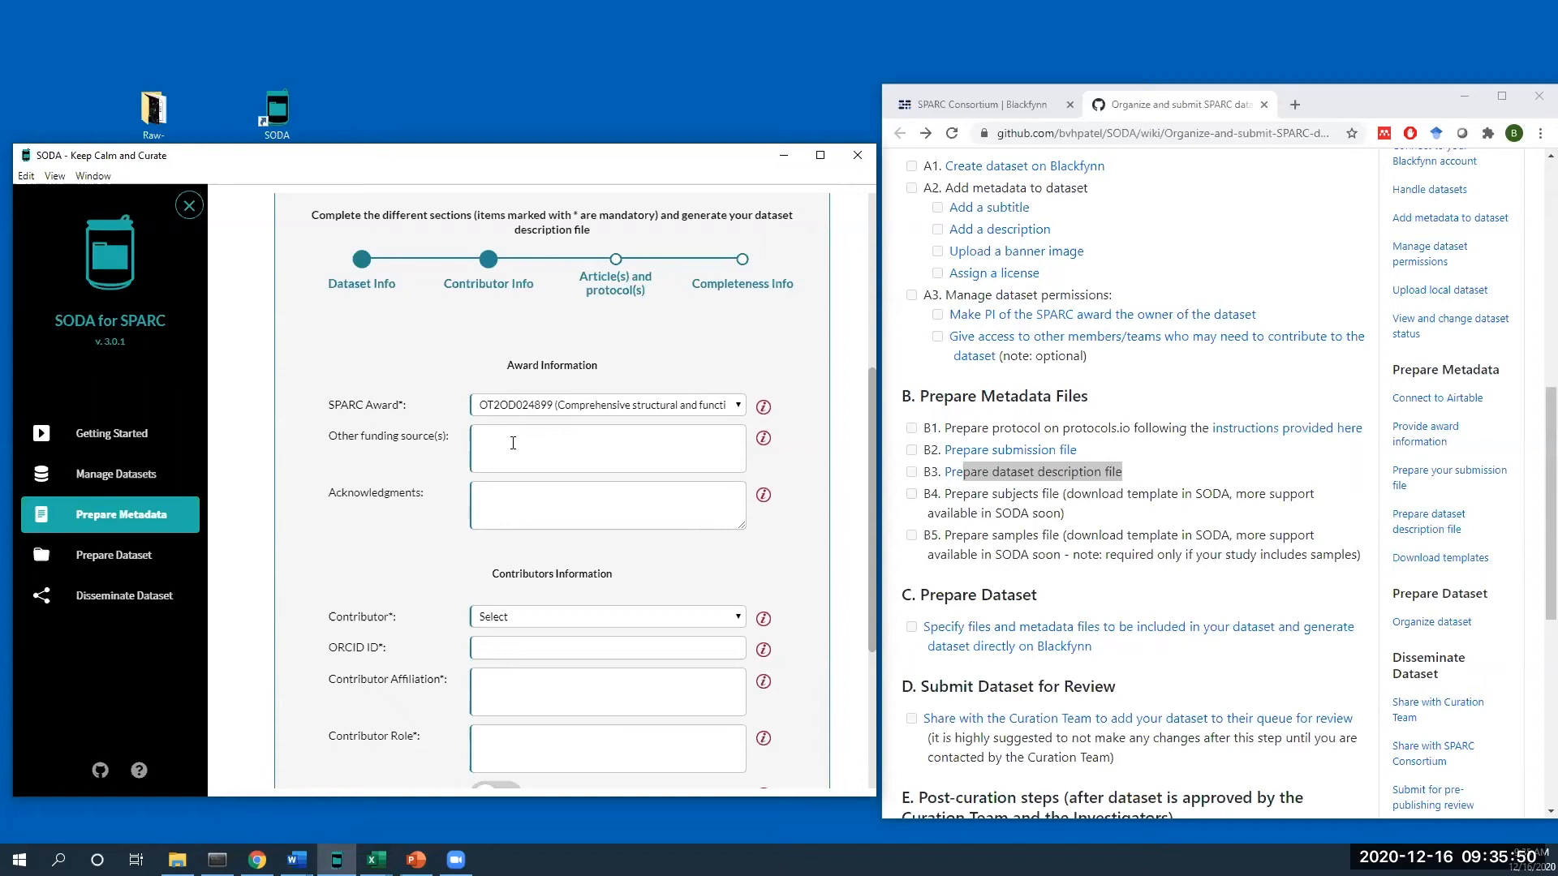
left_click(508, 491)
left_click(503, 491)
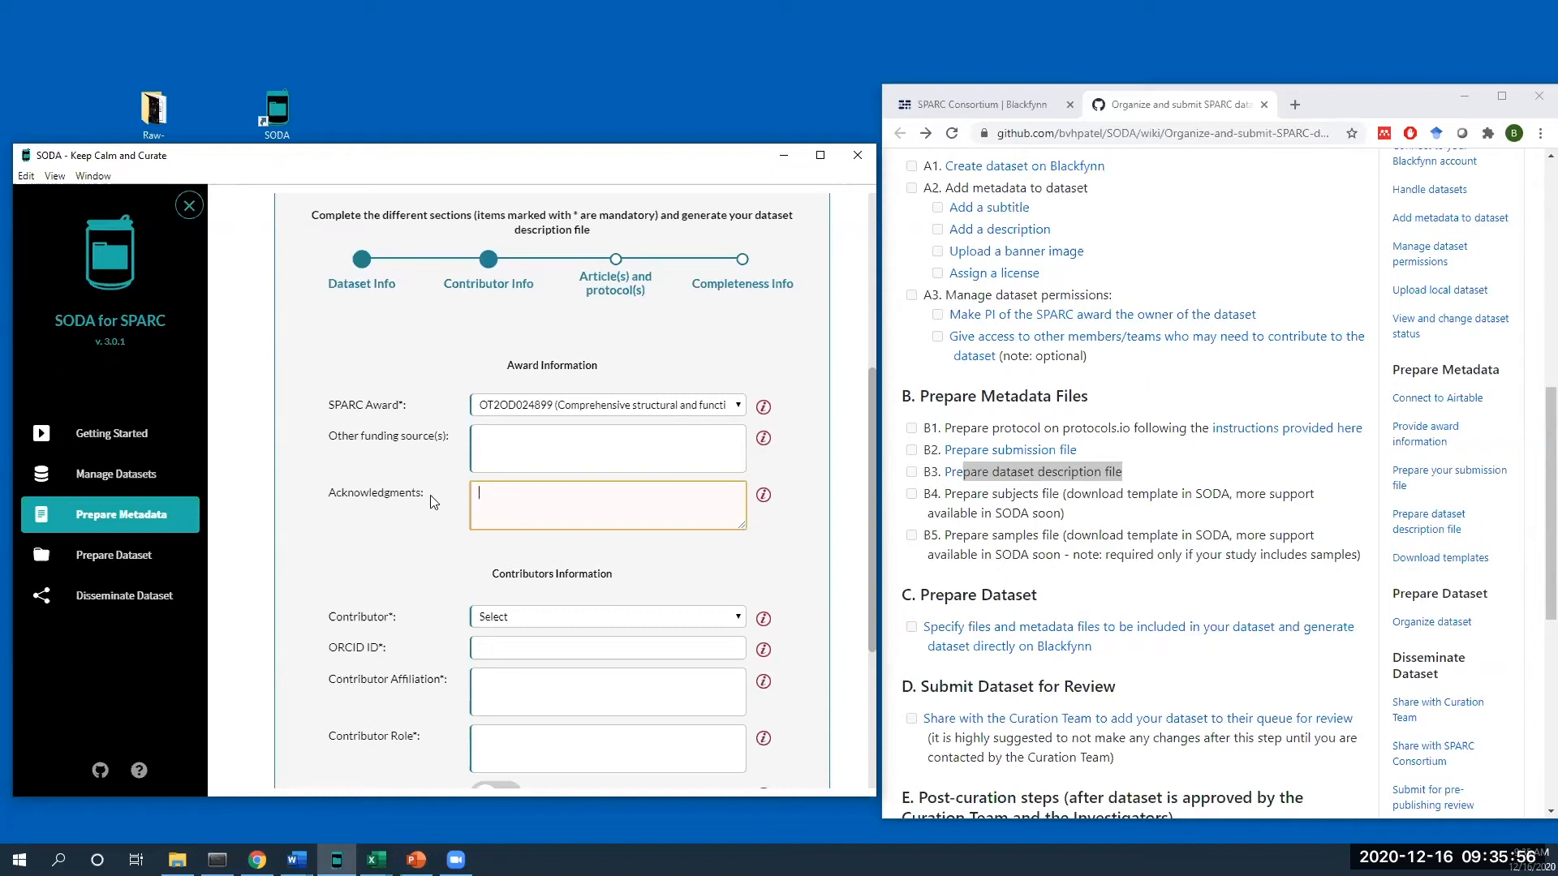
scroll(430, 503, "down", 2)
scroll(423, 505, "up", 2)
scroll(416, 602, "down", 2)
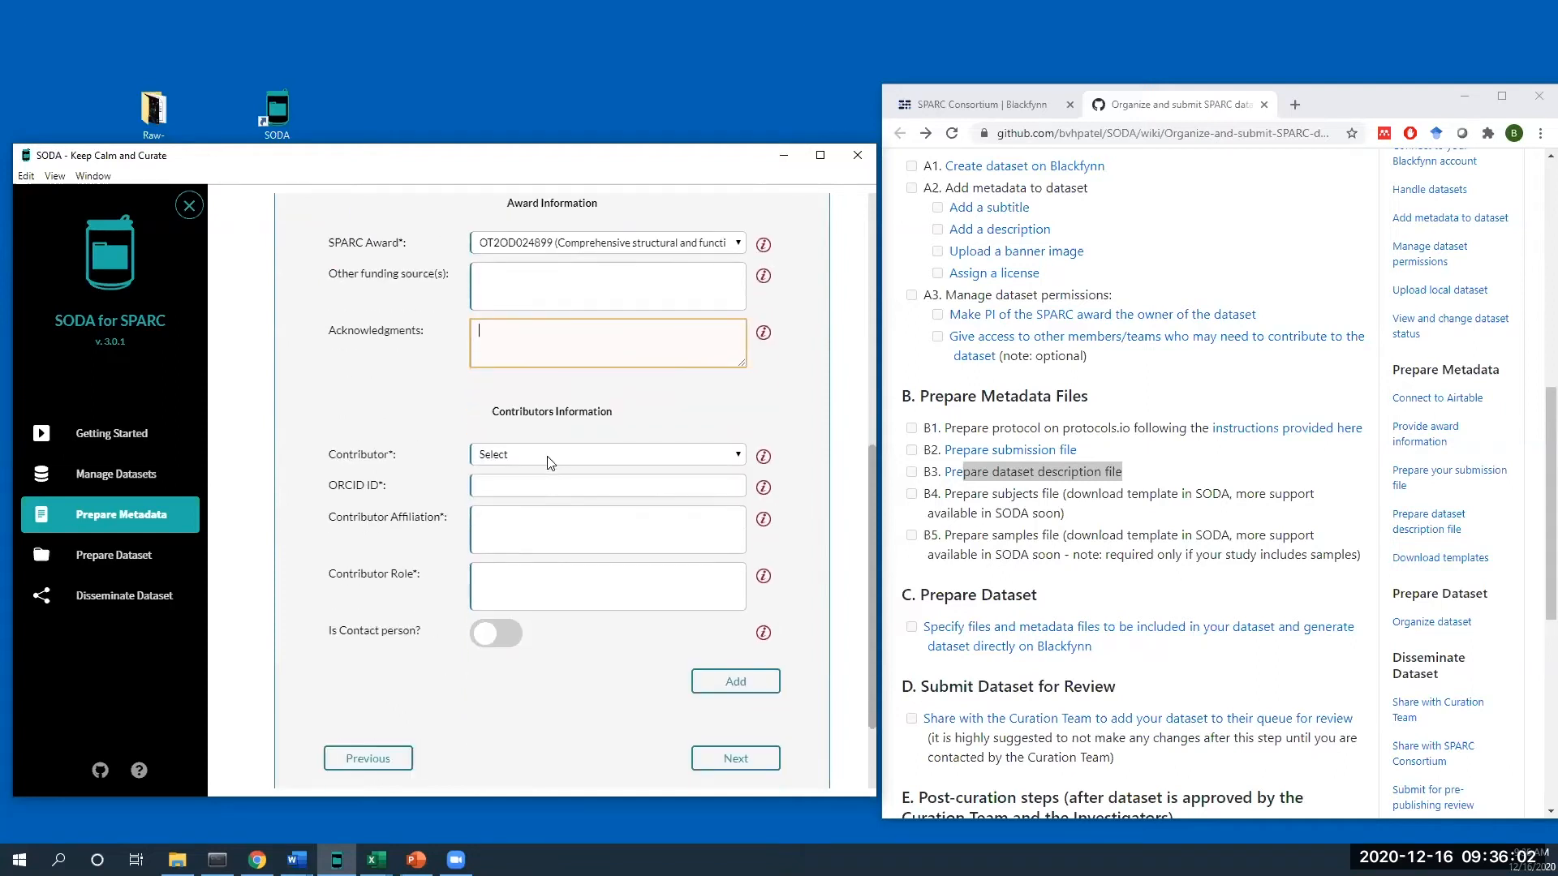
- Examine the contributor choices offered for the selected SPARC award without choosing one
left_click(547, 456)
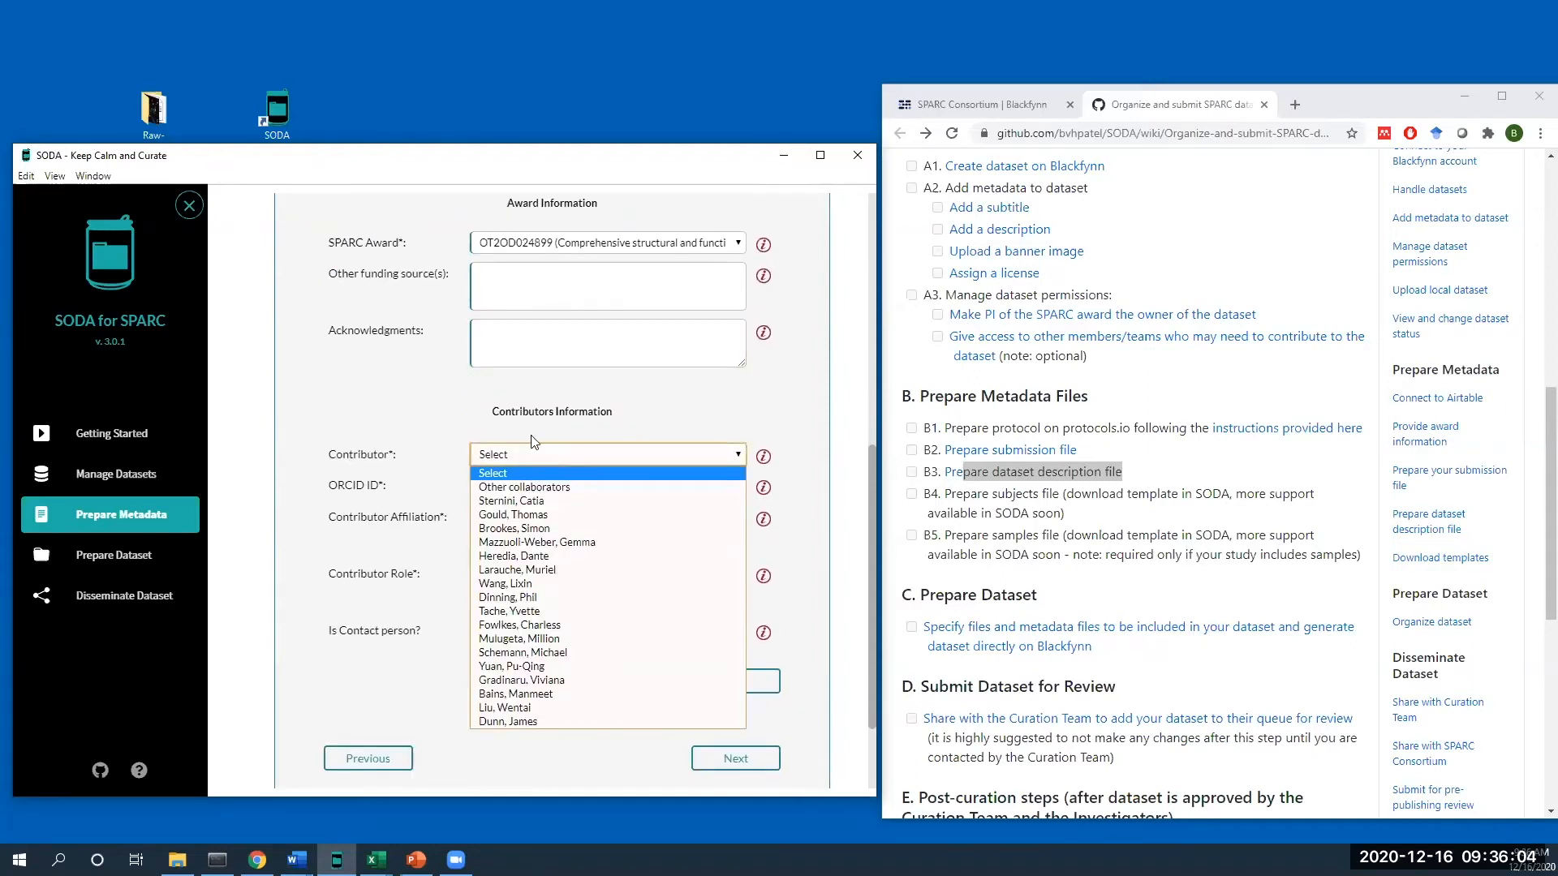
left_click(534, 446)
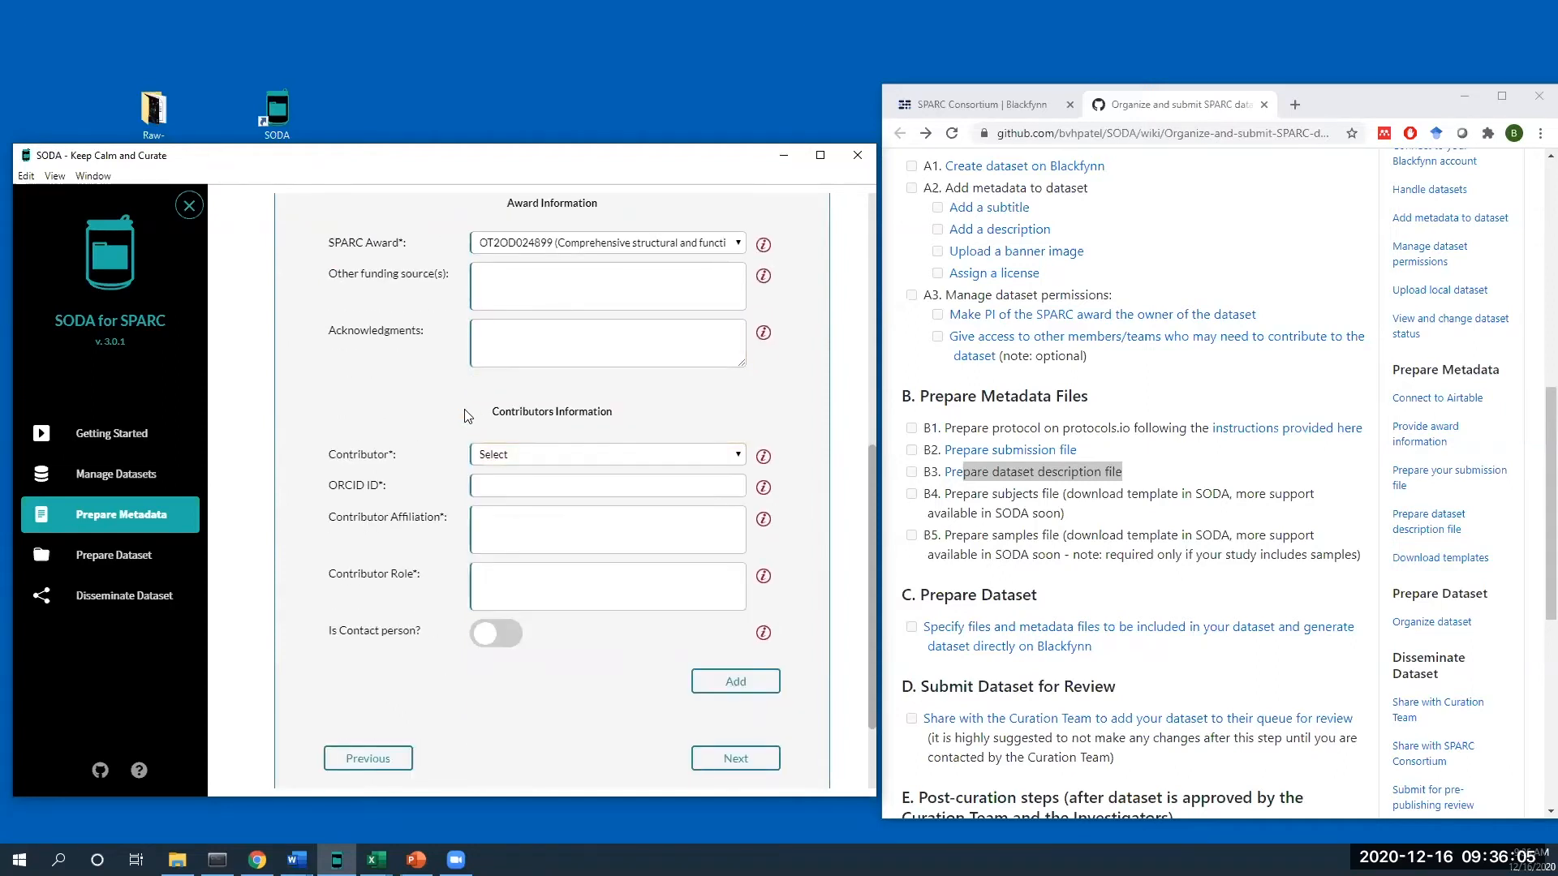
left_click(535, 457)
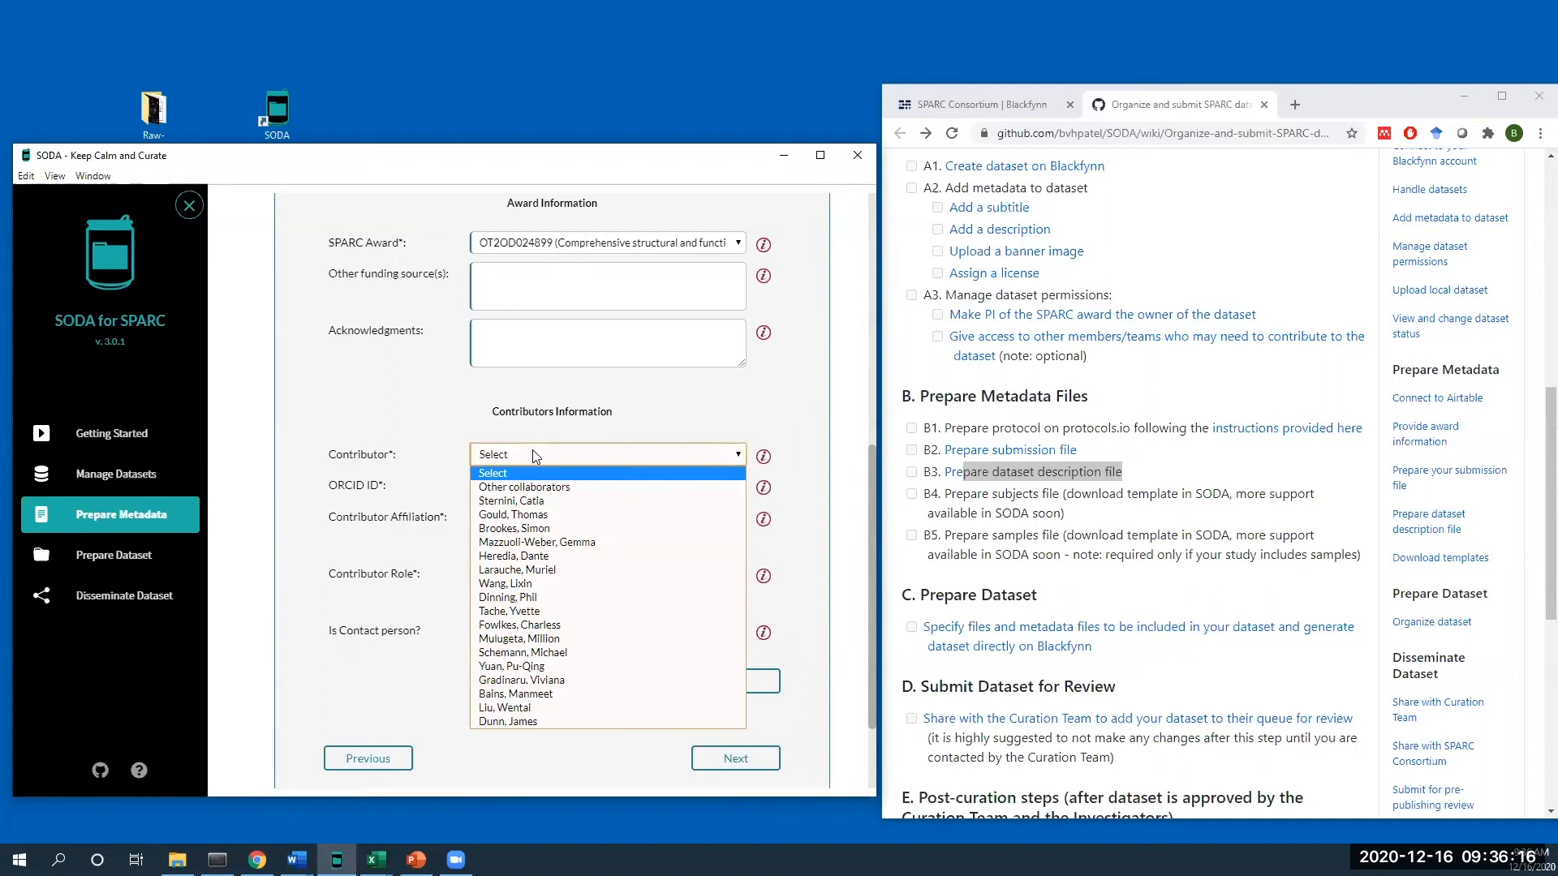
left_click(532, 449)
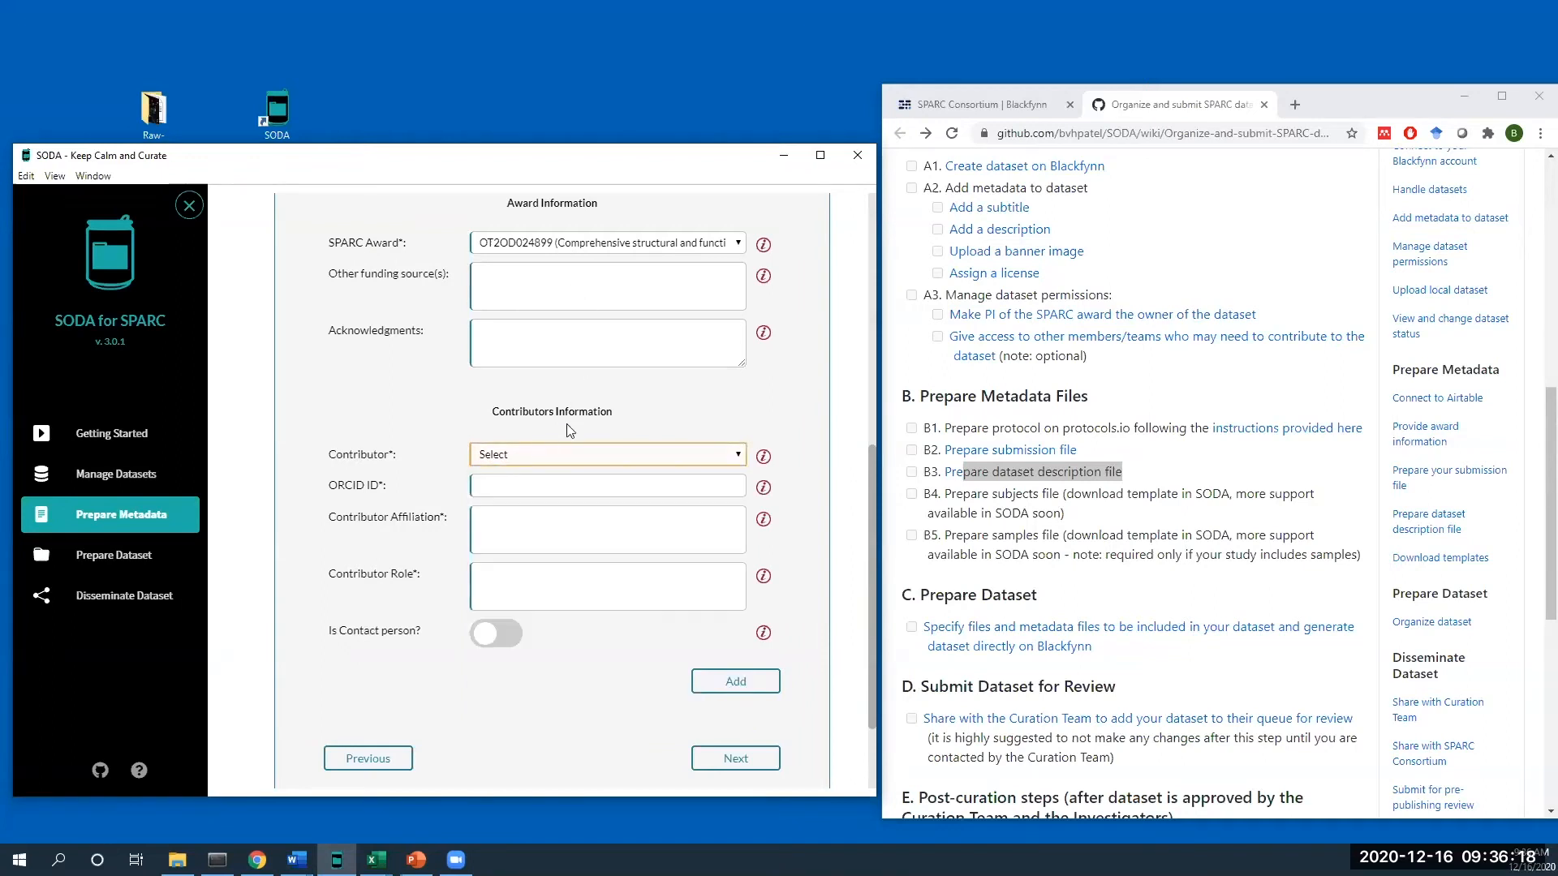
- Select the seventh named person in the contributor list, keeping the prefilled ORCID ID and affiliation
left_click(566, 457)
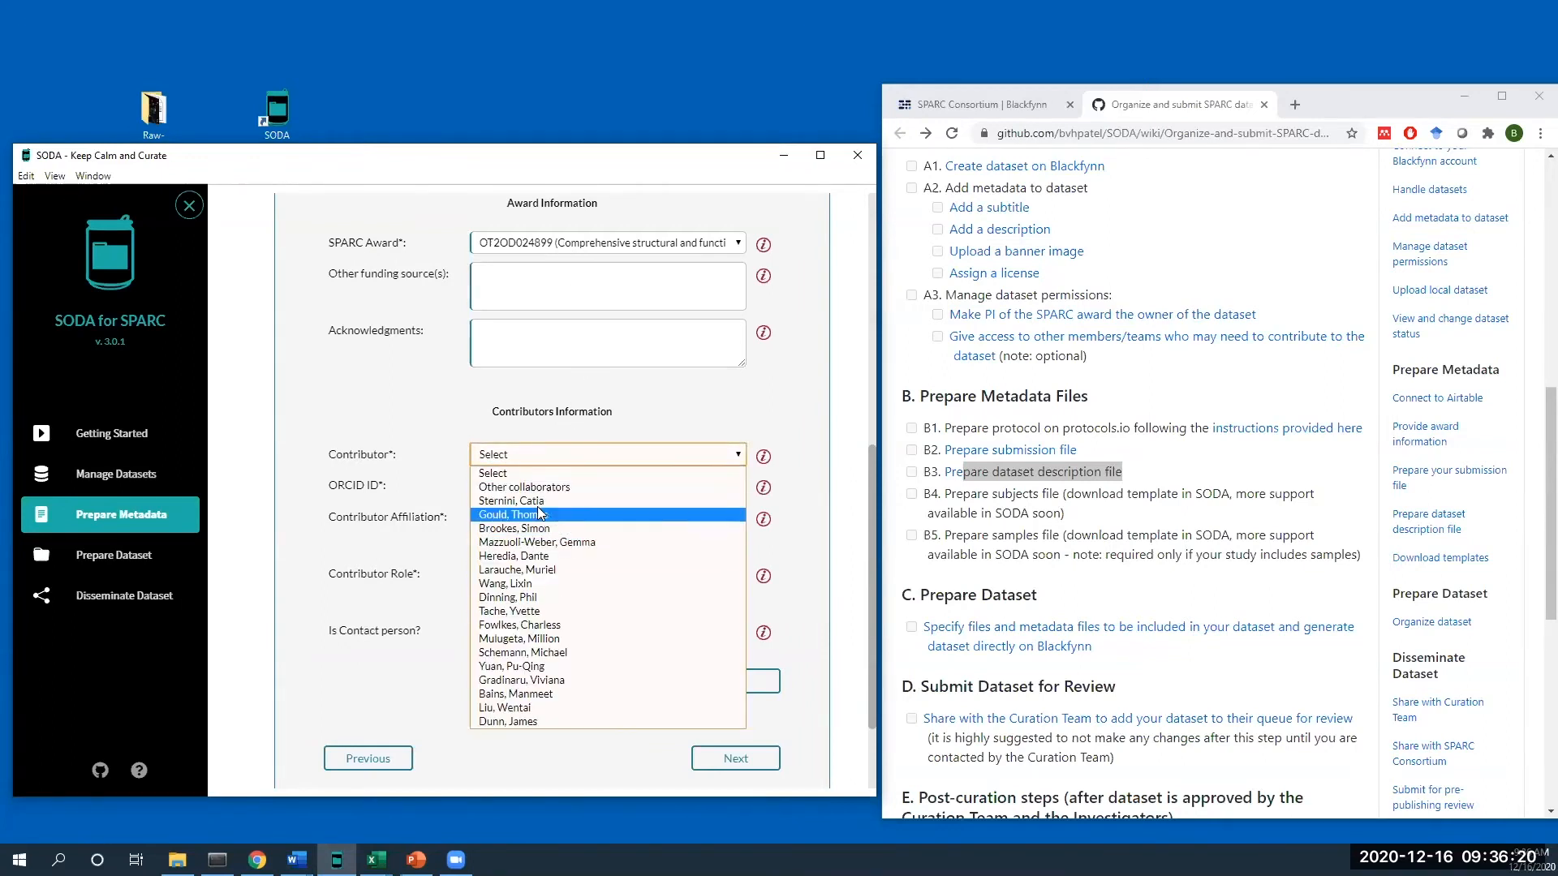
key("Up")
key("Up")
key("Up")
key("Up")
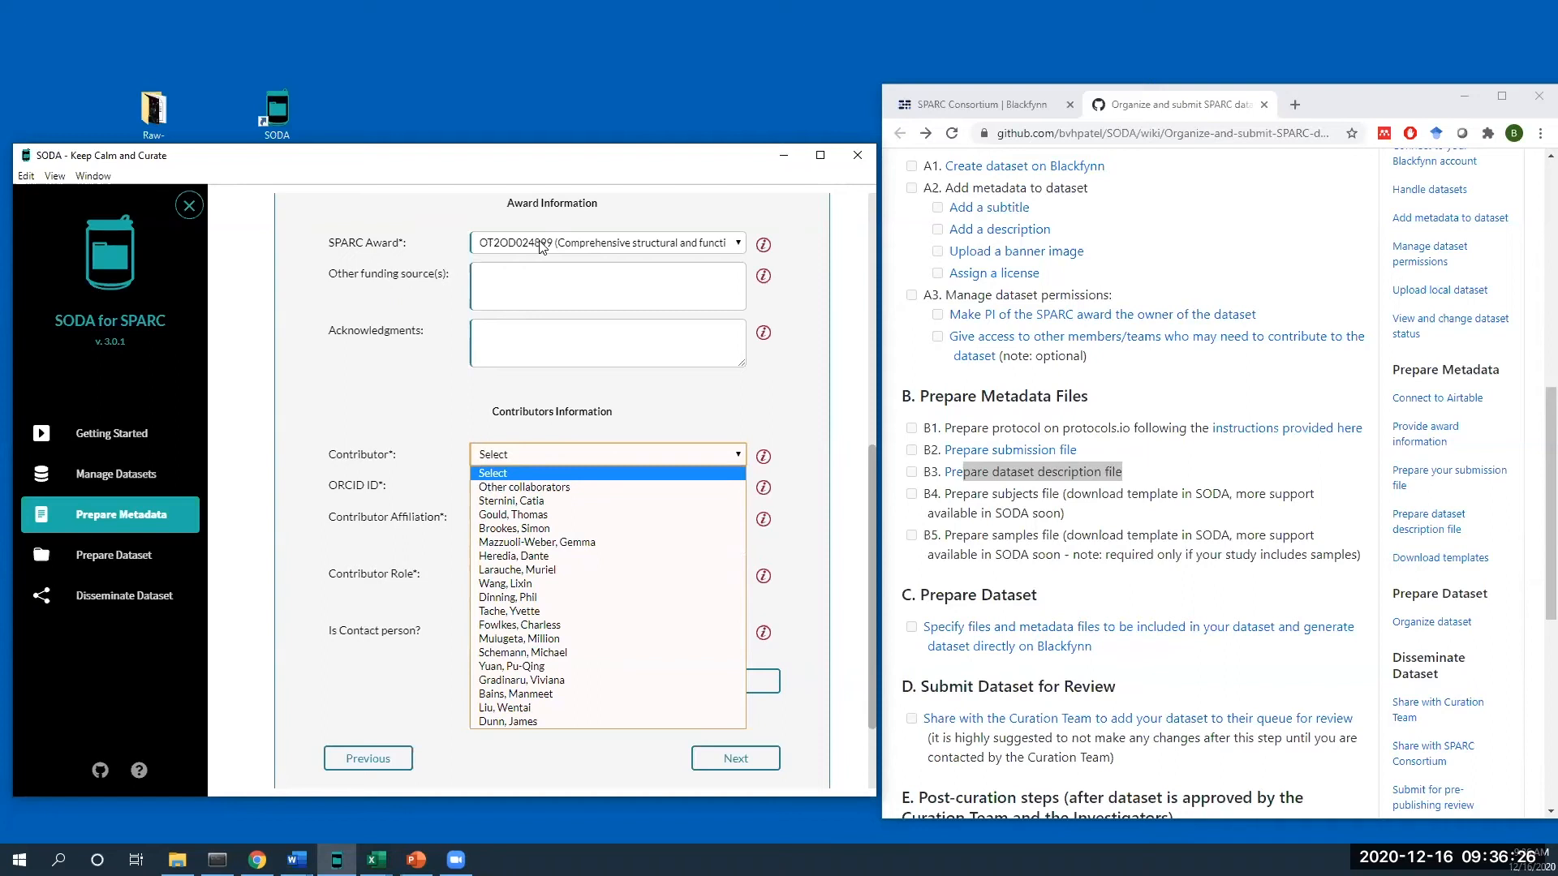
left_click(541, 585)
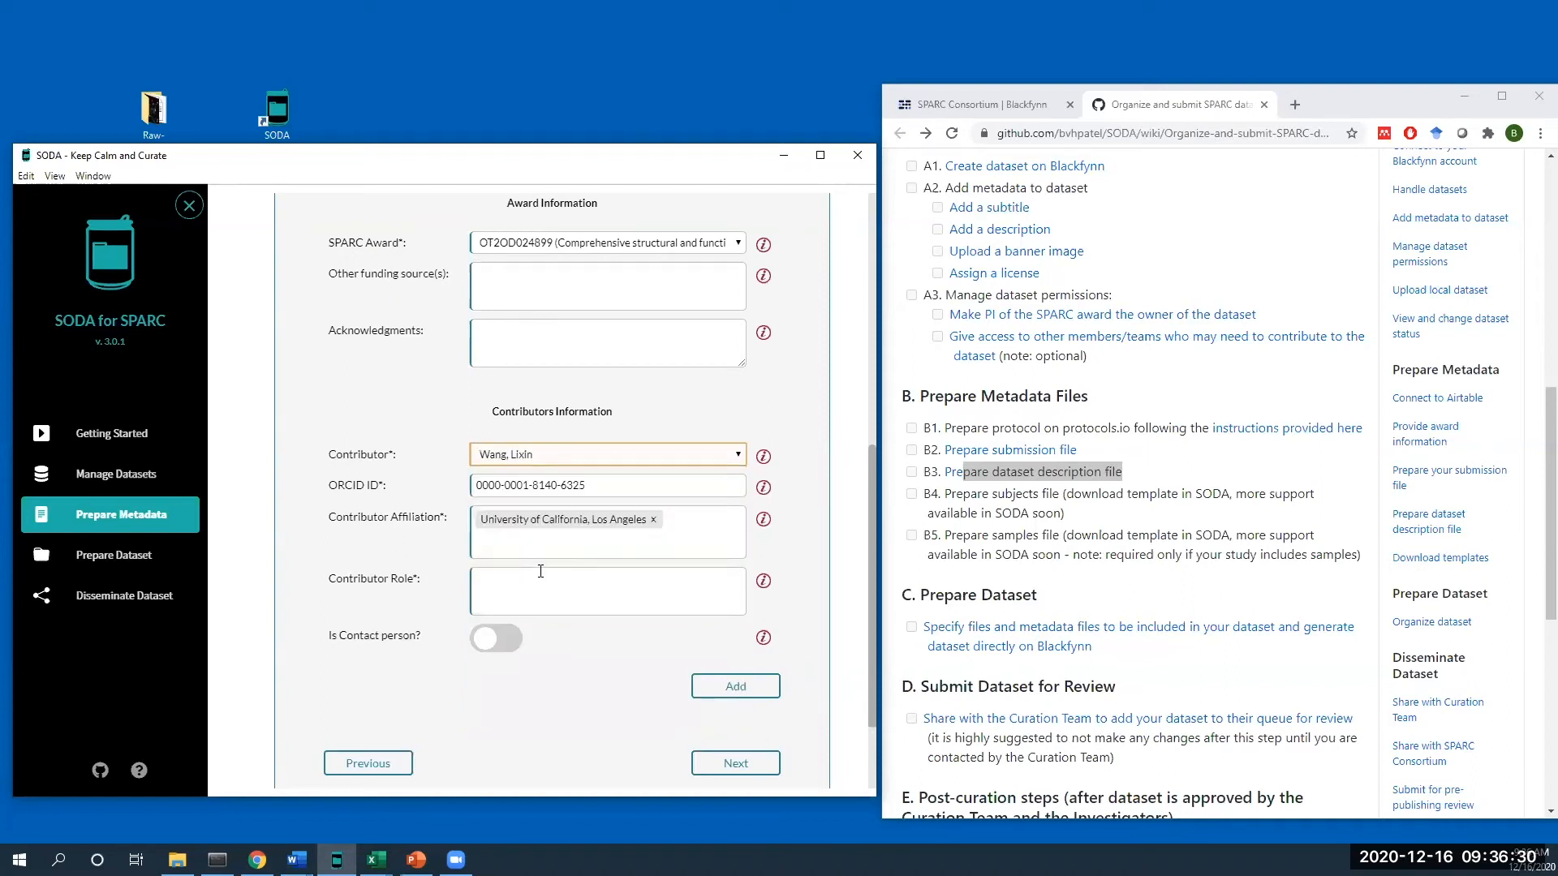
left_click(591, 481)
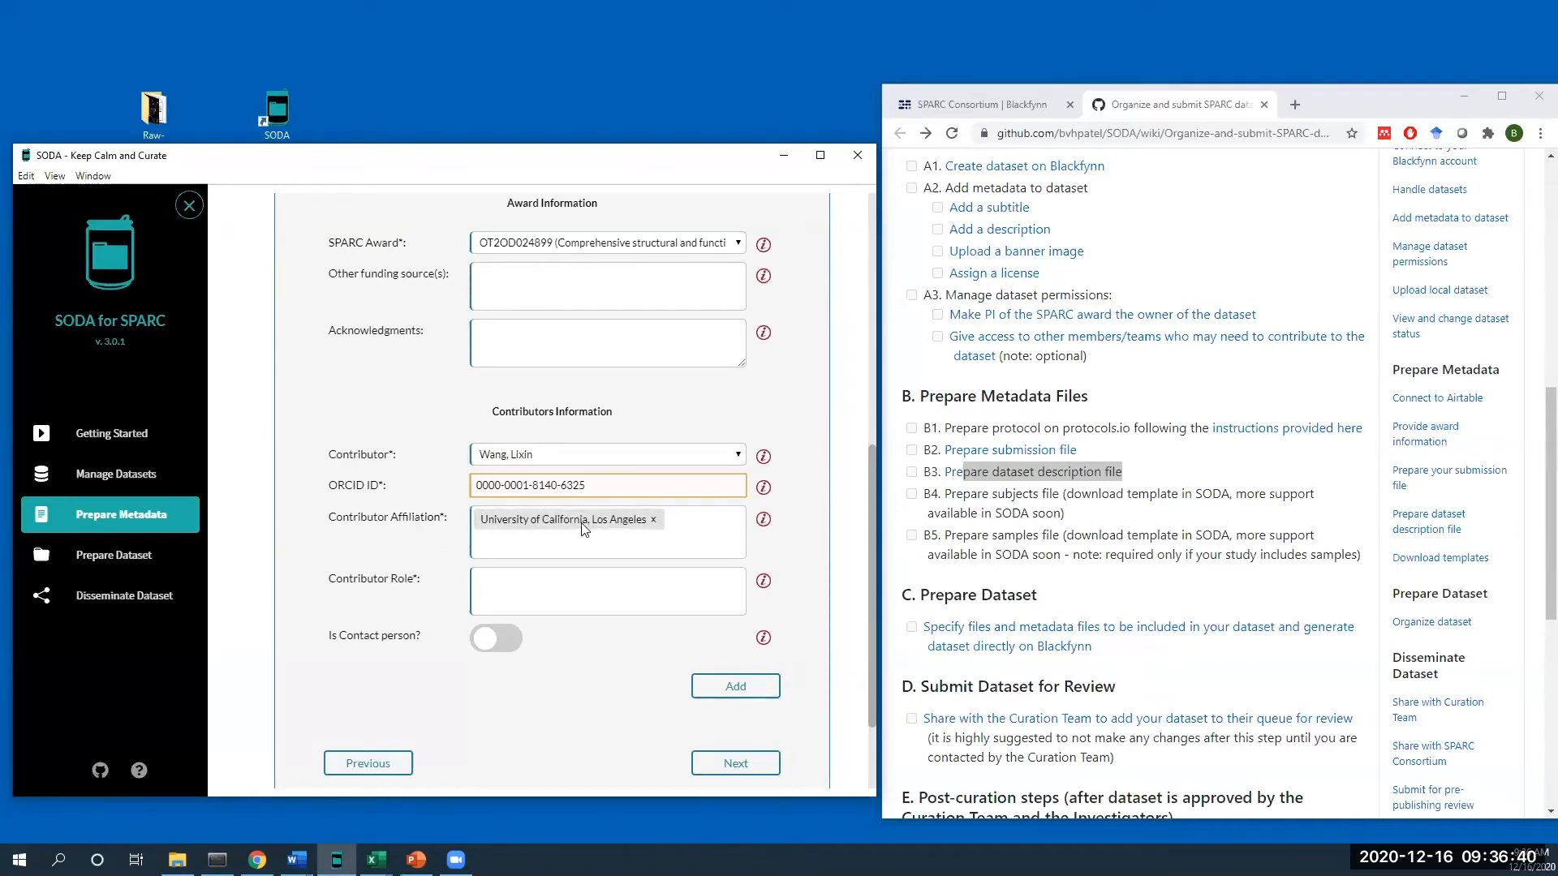
- Review the available contributor roles and assign PrincipleInvestigator and Producer to the selected contributor
left_click(549, 594)
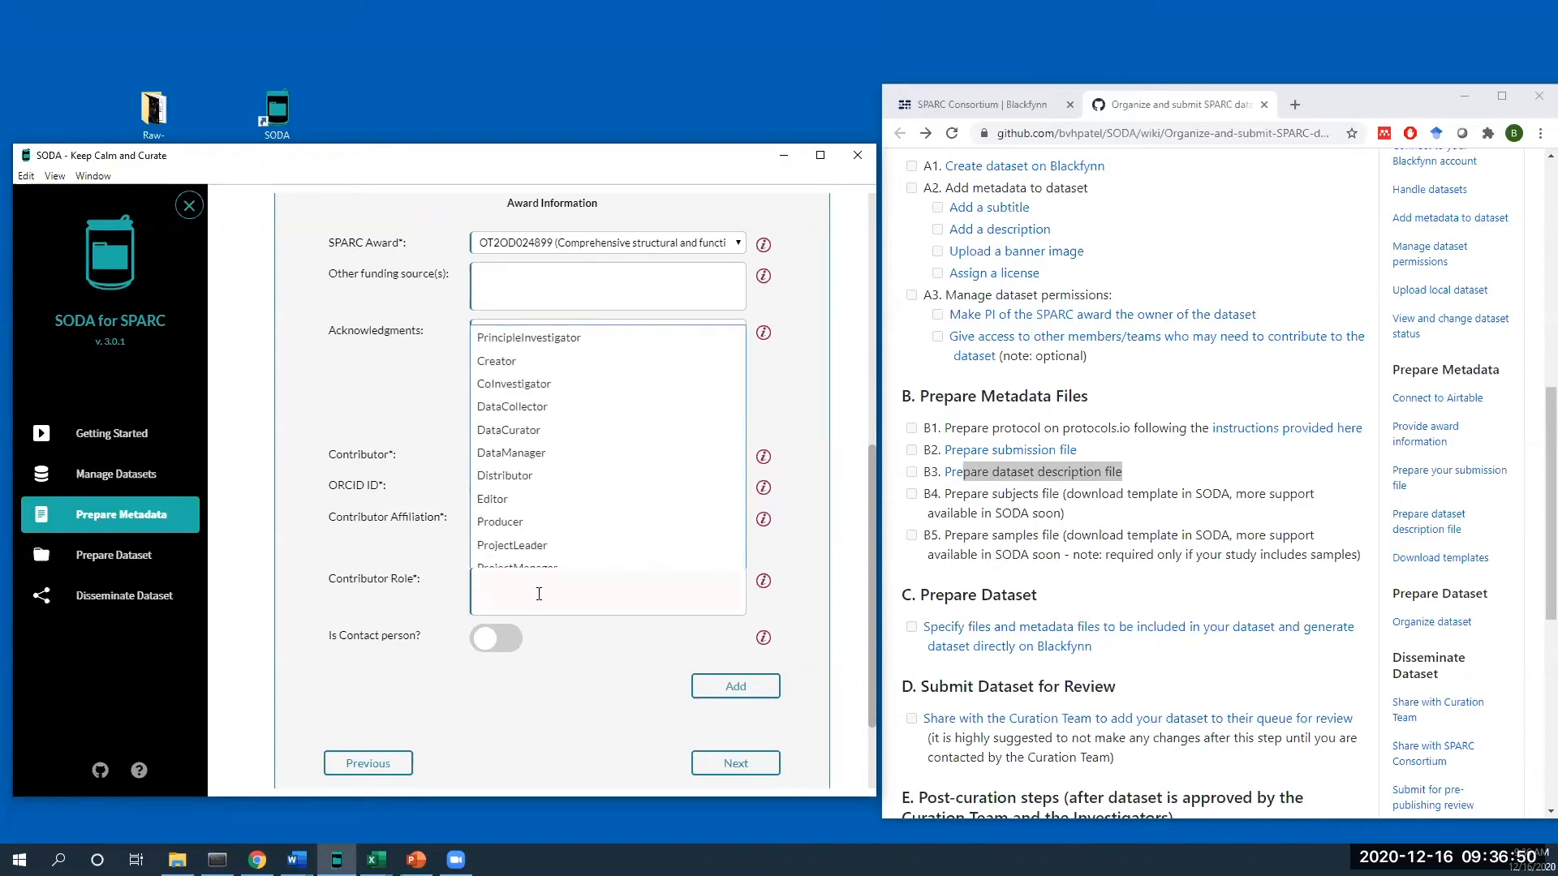
left_click(358, 560)
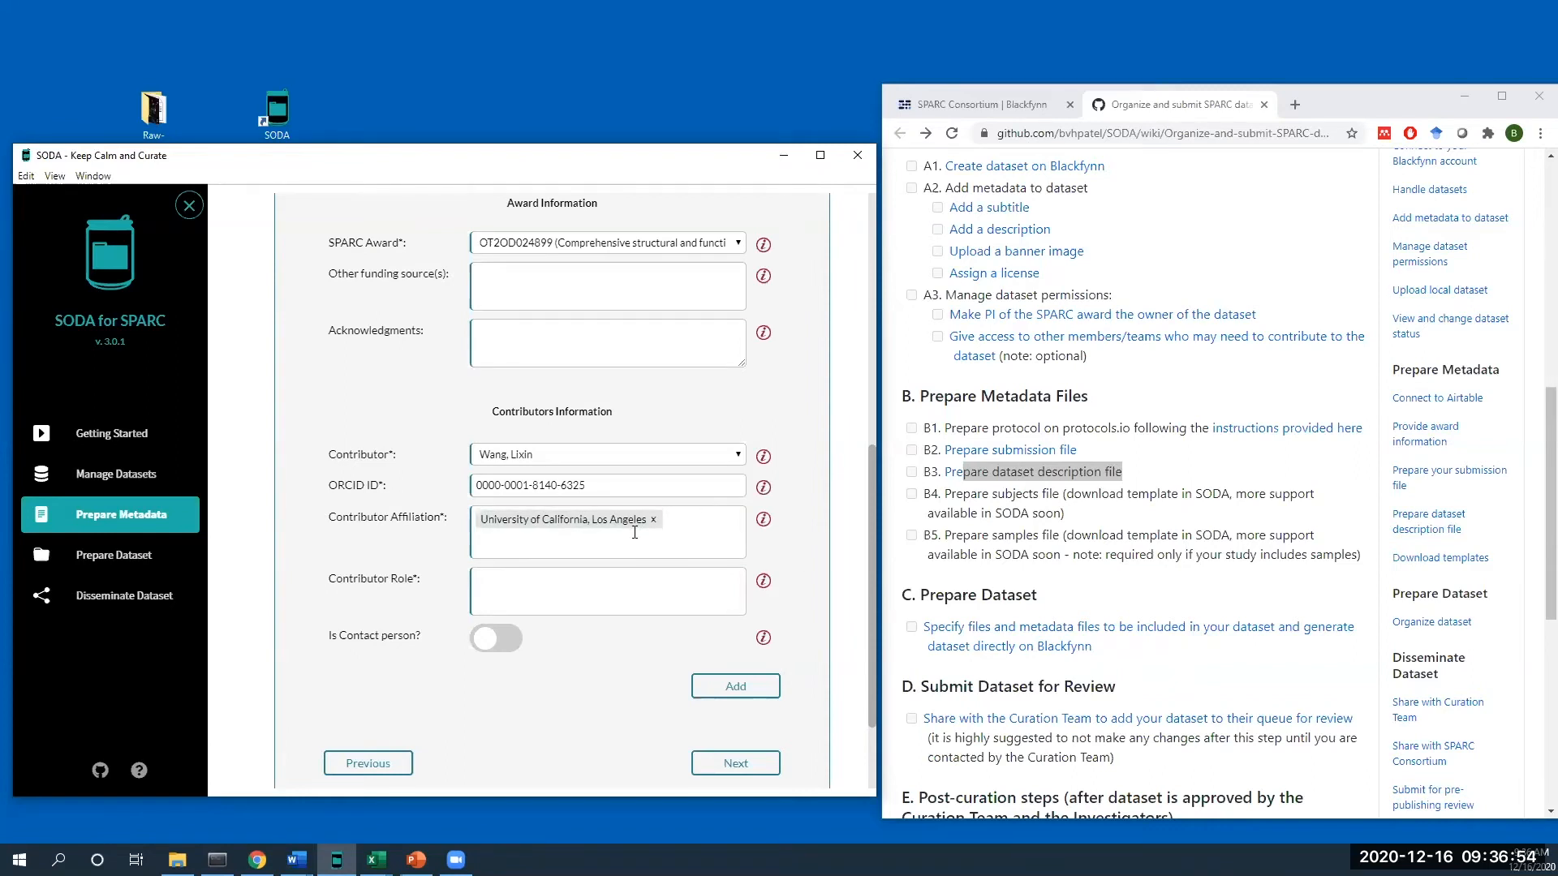
left_click(591, 584)
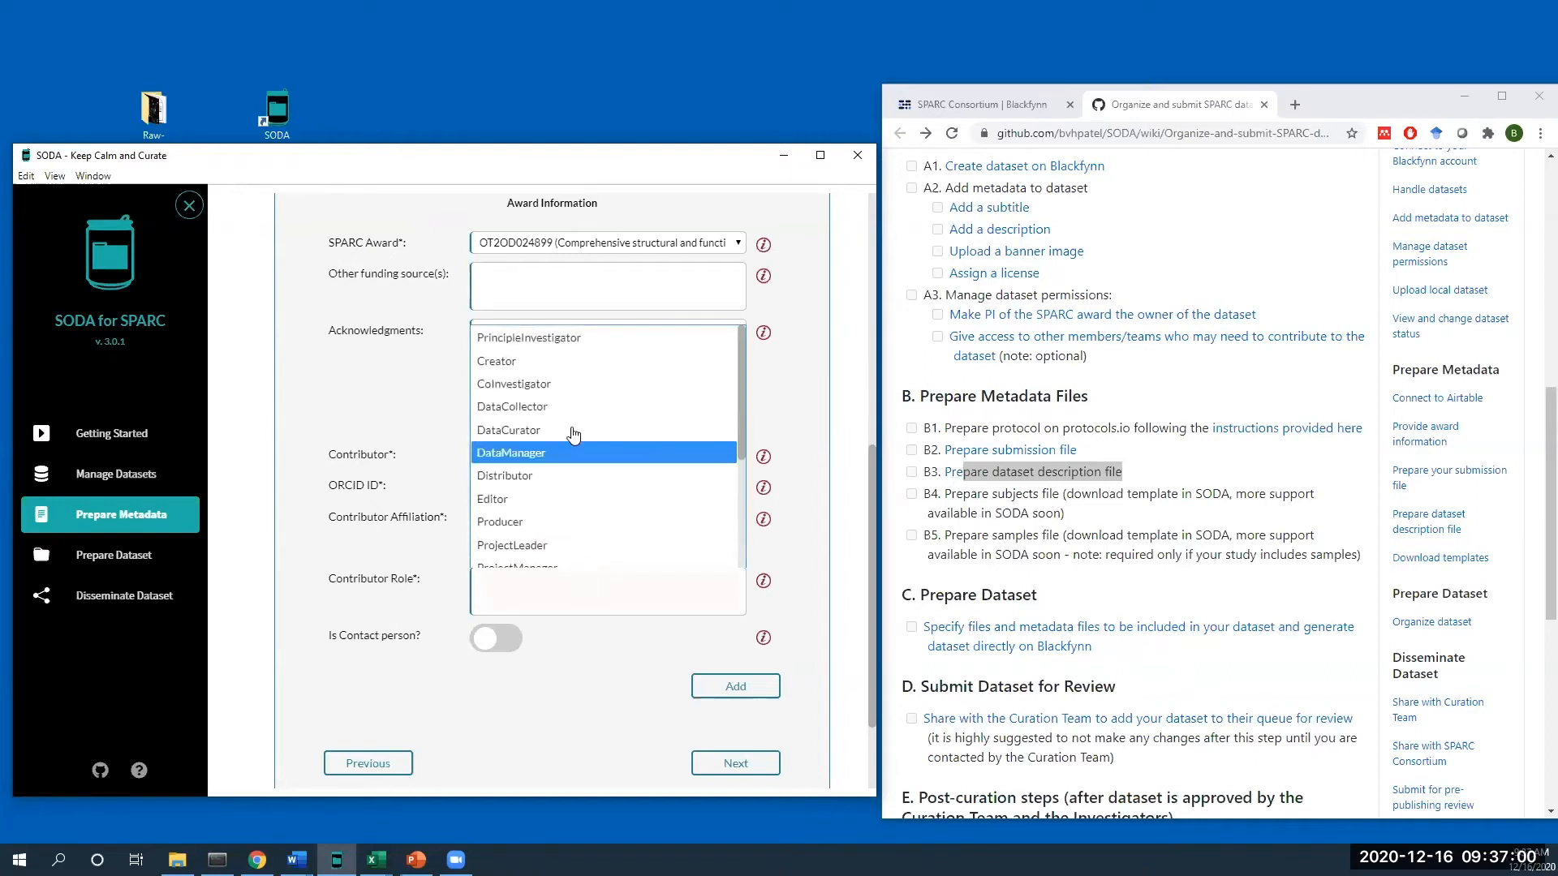
scroll(564, 399, "down", 2)
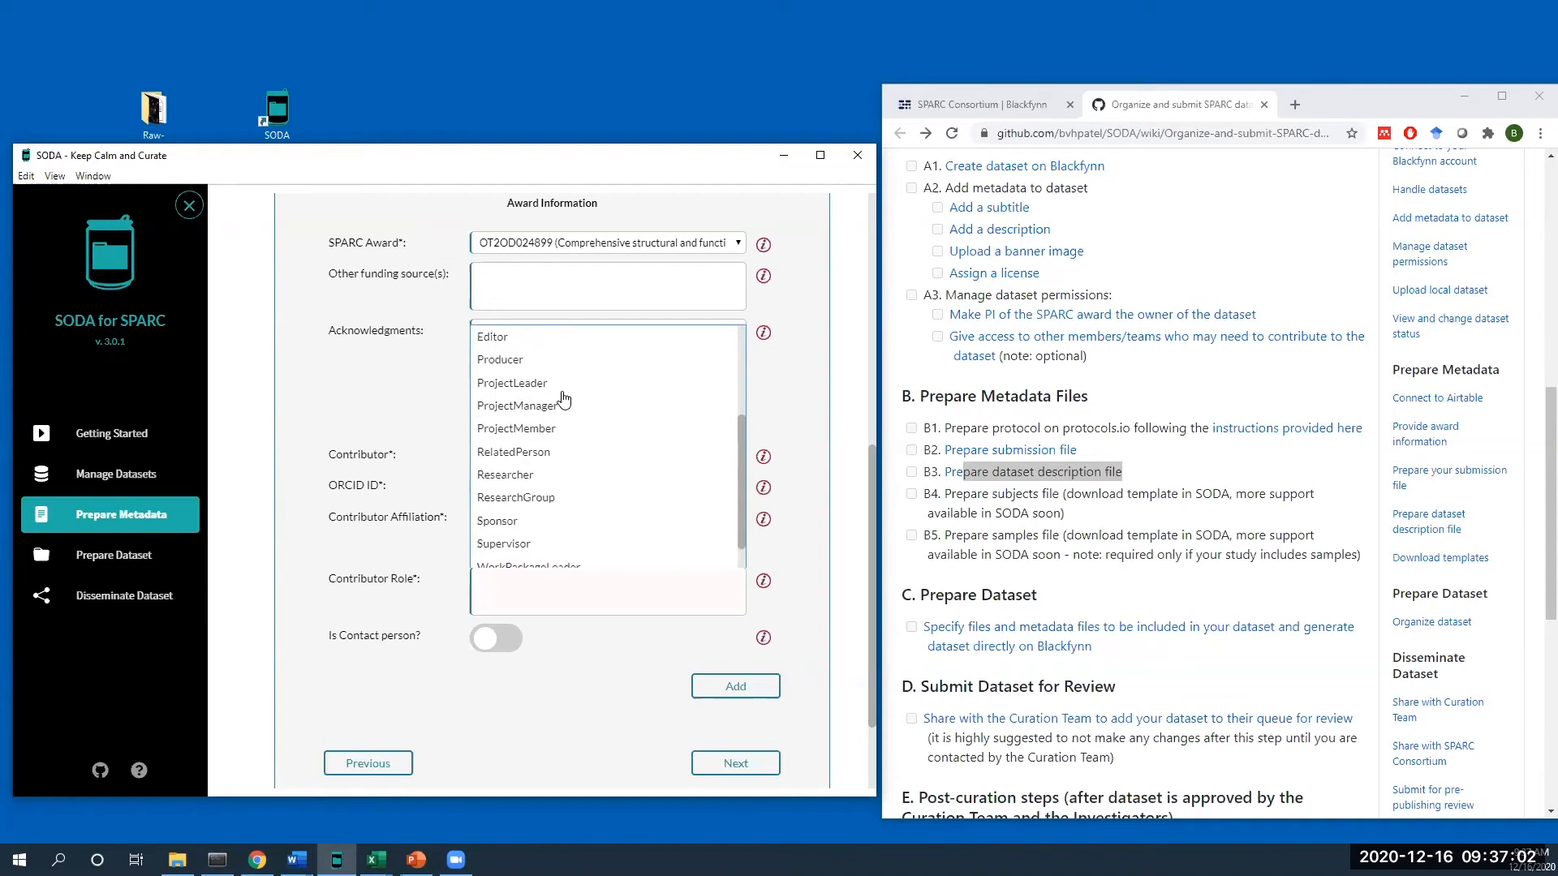
scroll(564, 399, "down", 1)
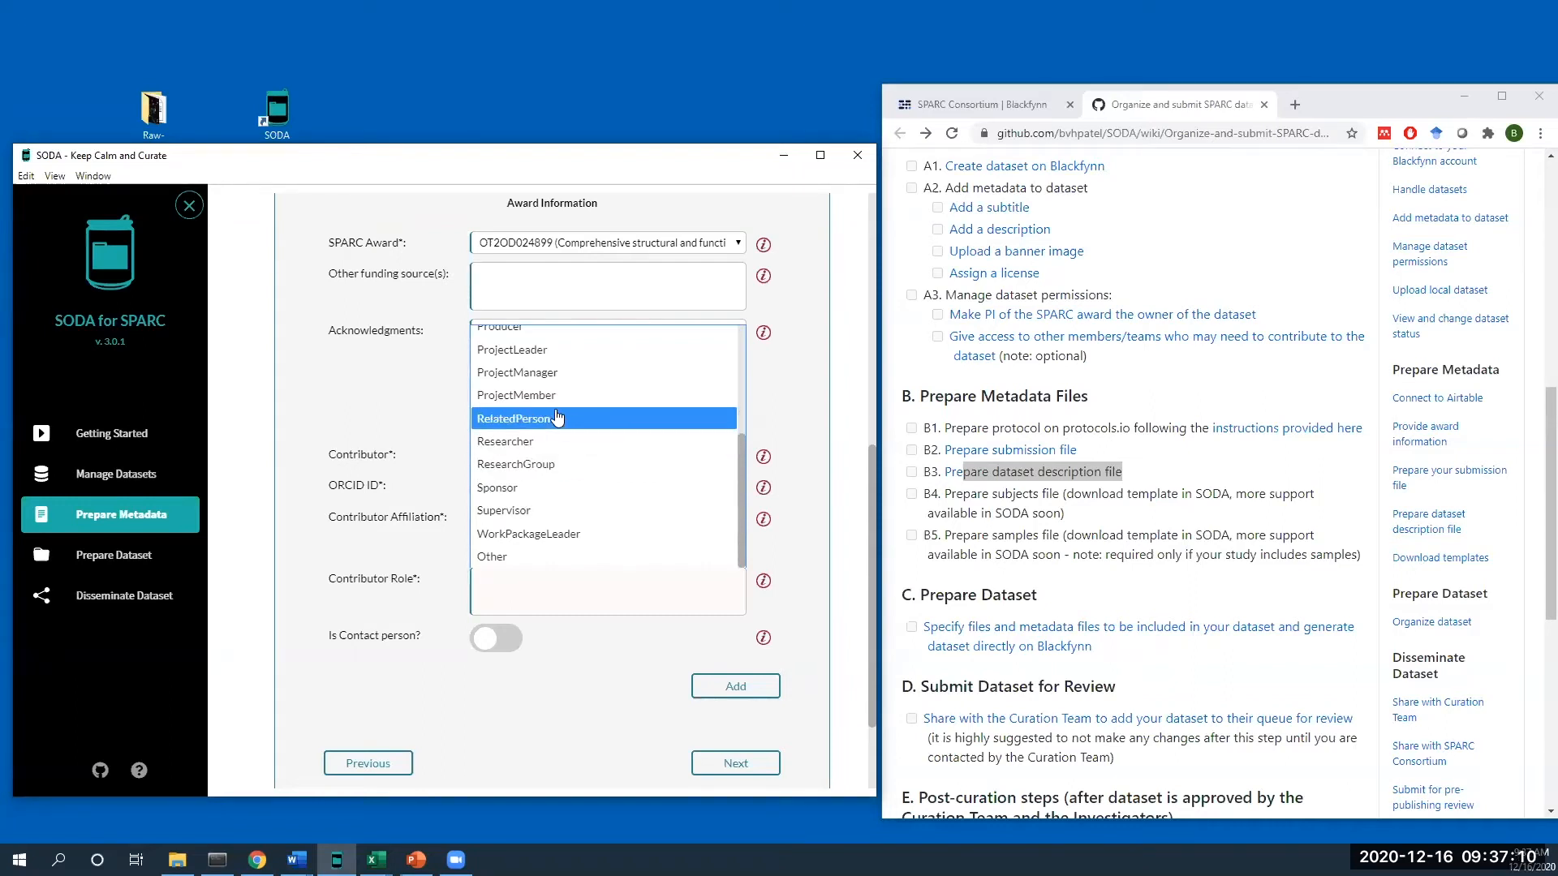
scroll(554, 410, "up", 3)
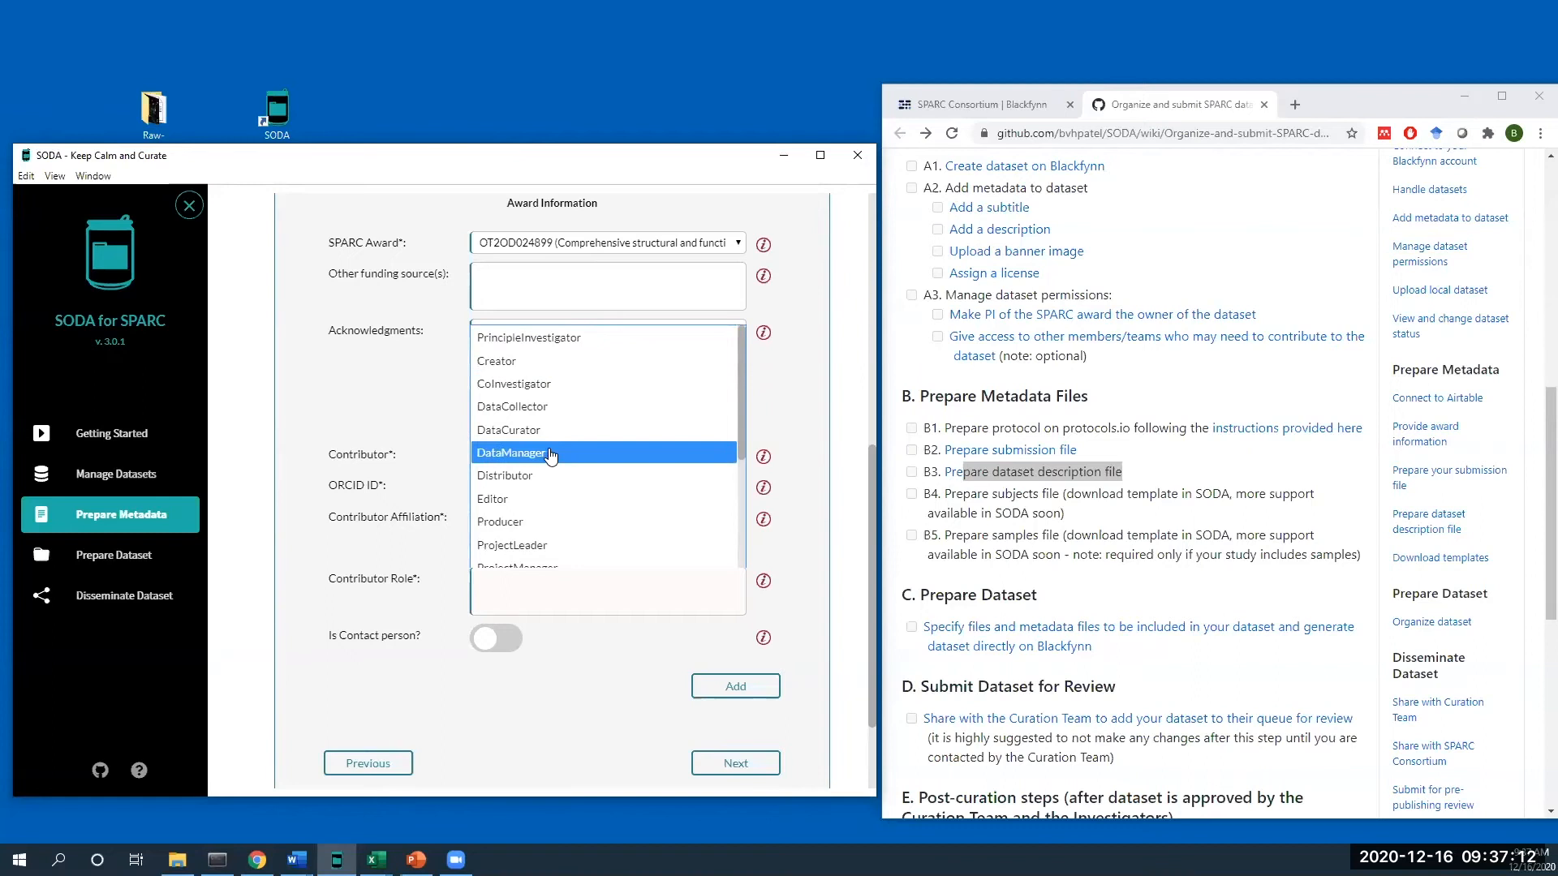
scroll(542, 468, "down", 3)
scroll(542, 454, "up", 4)
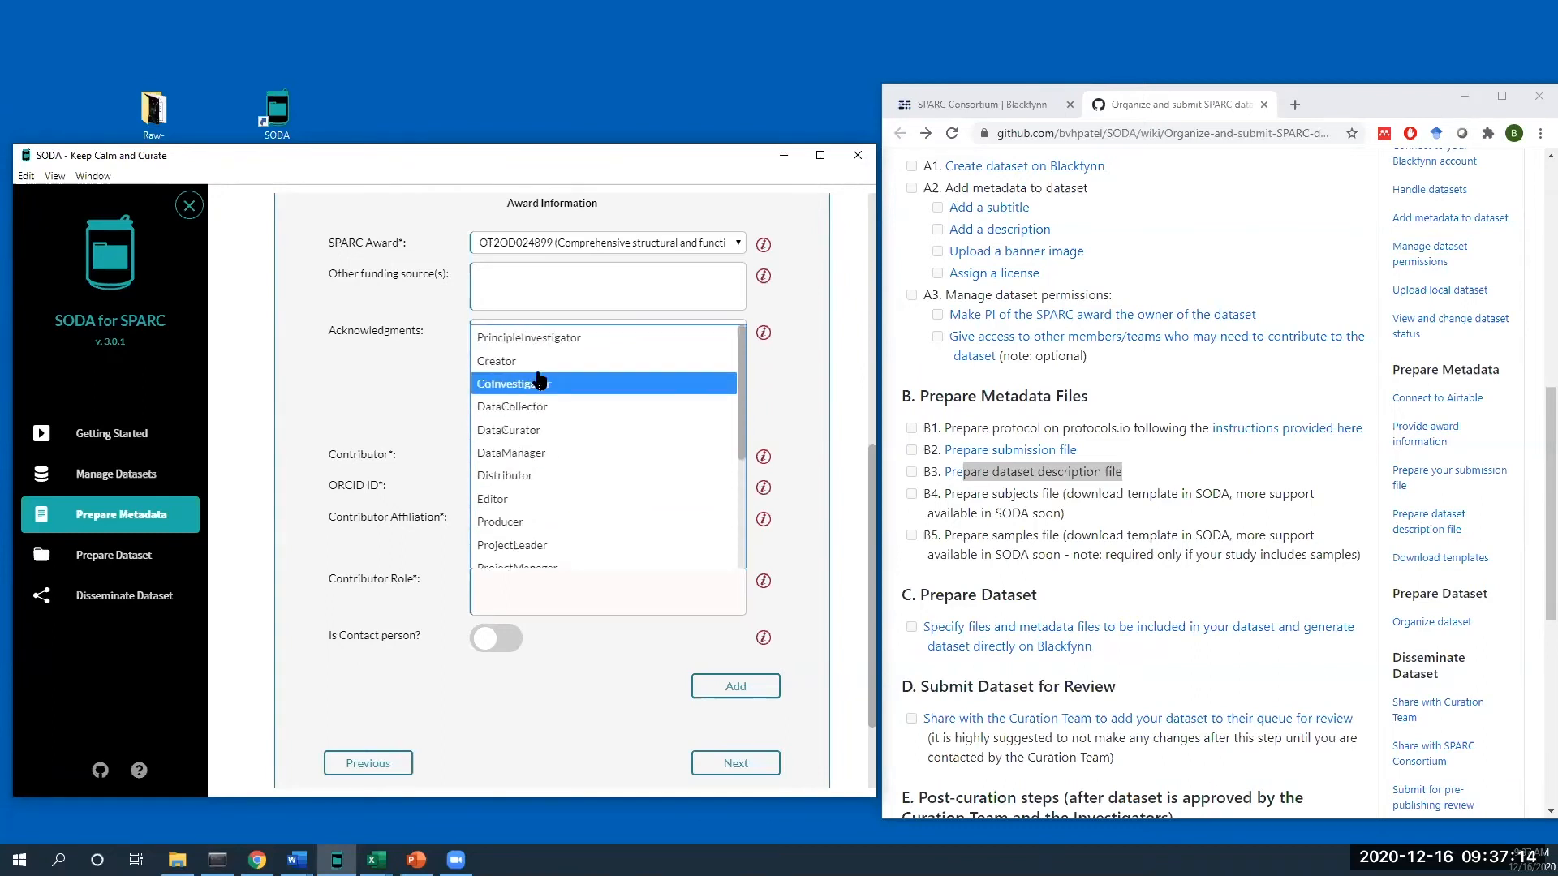
left_click(540, 335)
left_click(637, 591)
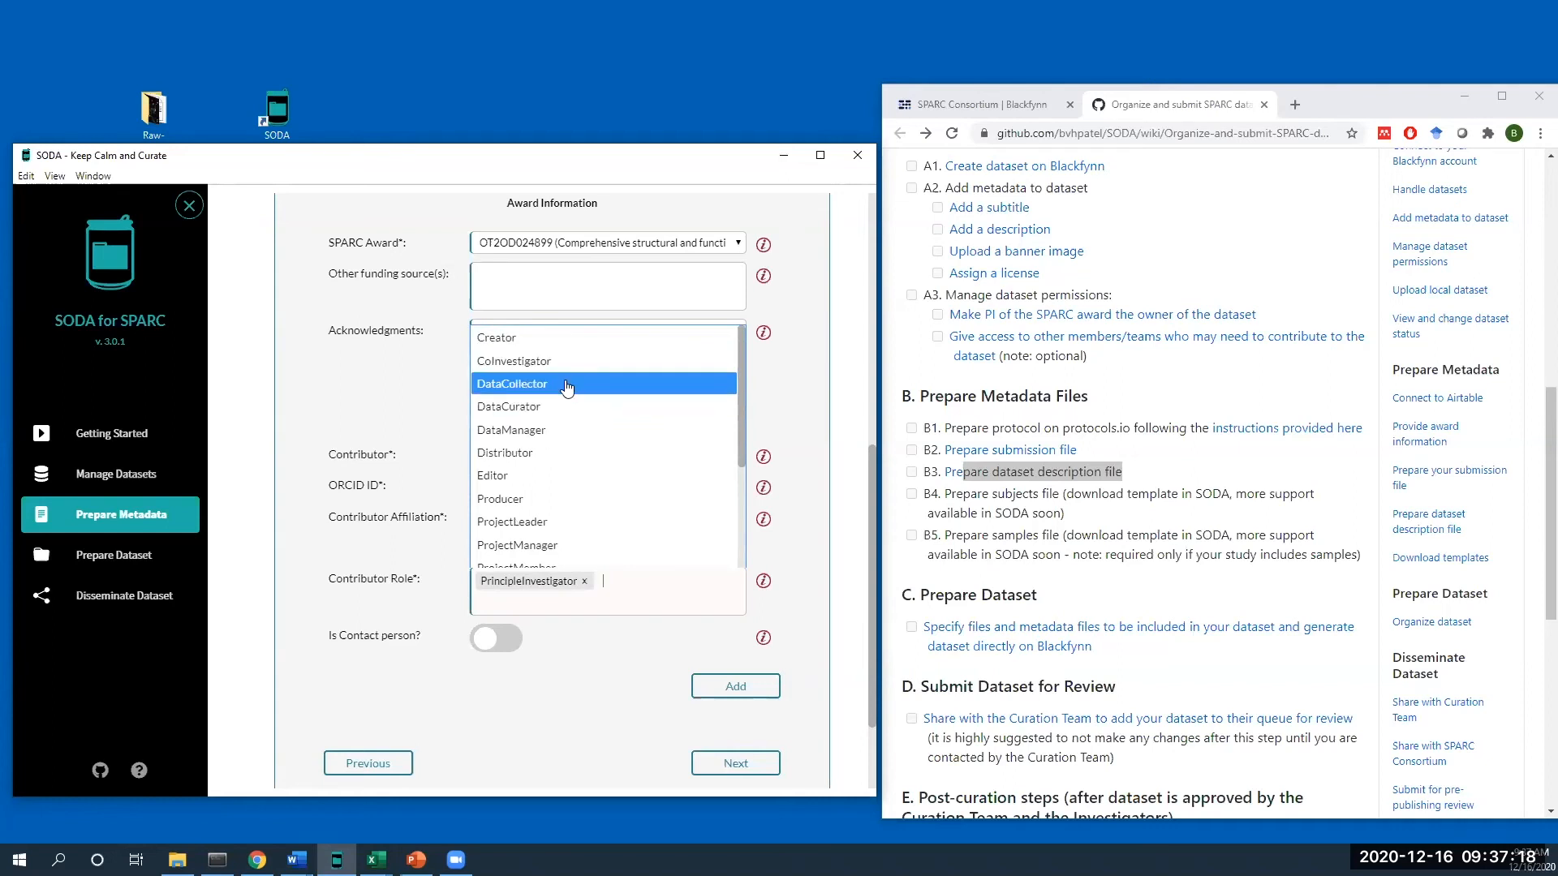
left_click(523, 500)
- Mark the selected contributor as the contact person and add the entry to the current contributors
left_click(496, 643)
scroll(753, 615, "down", 2)
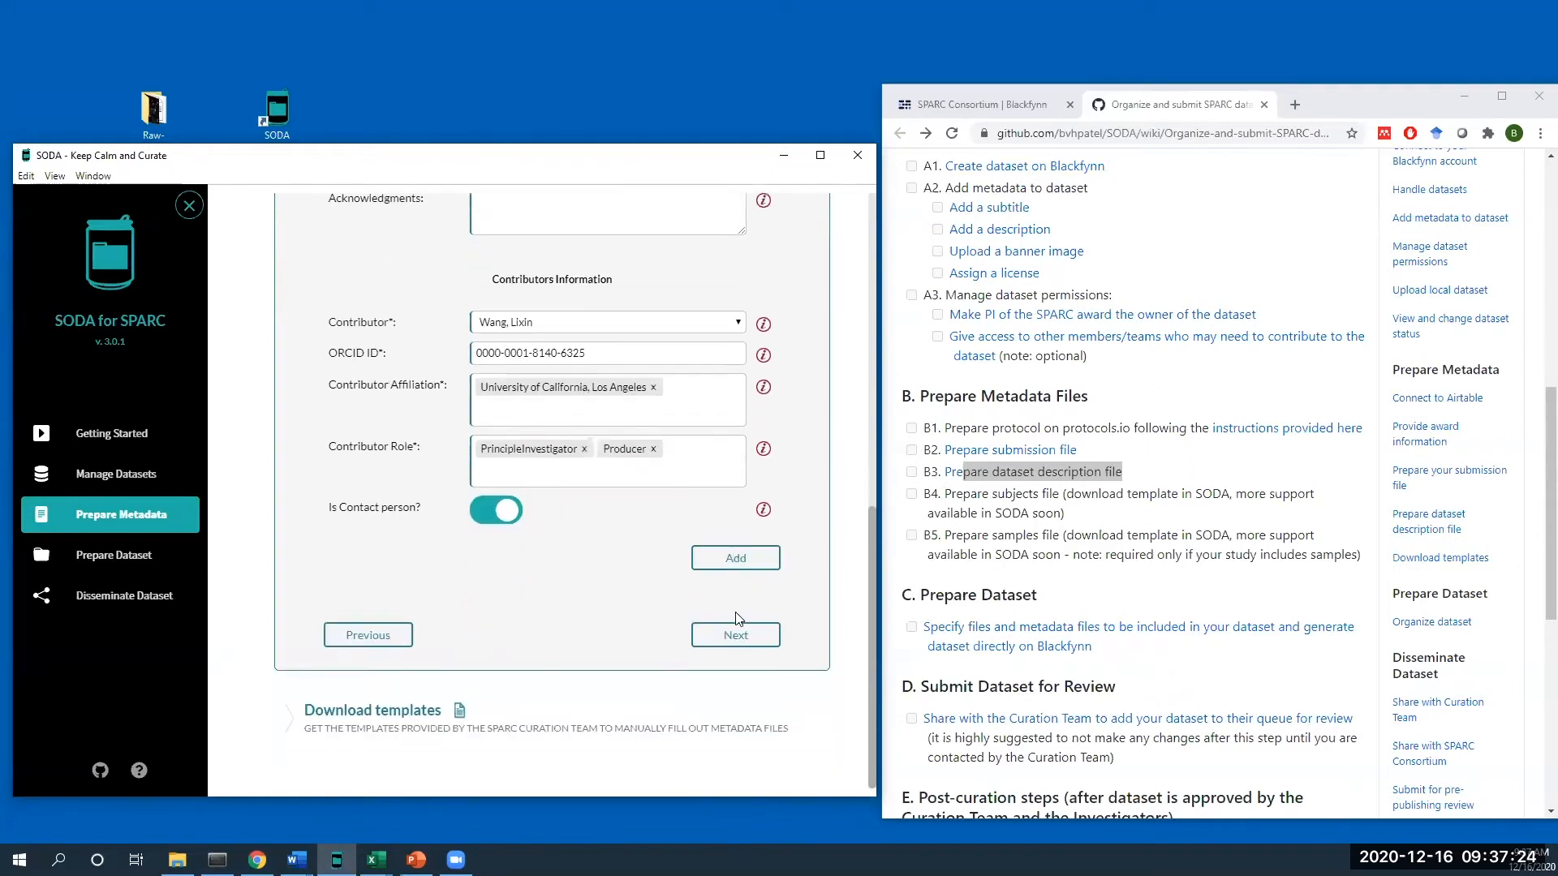
left_click(729, 562)
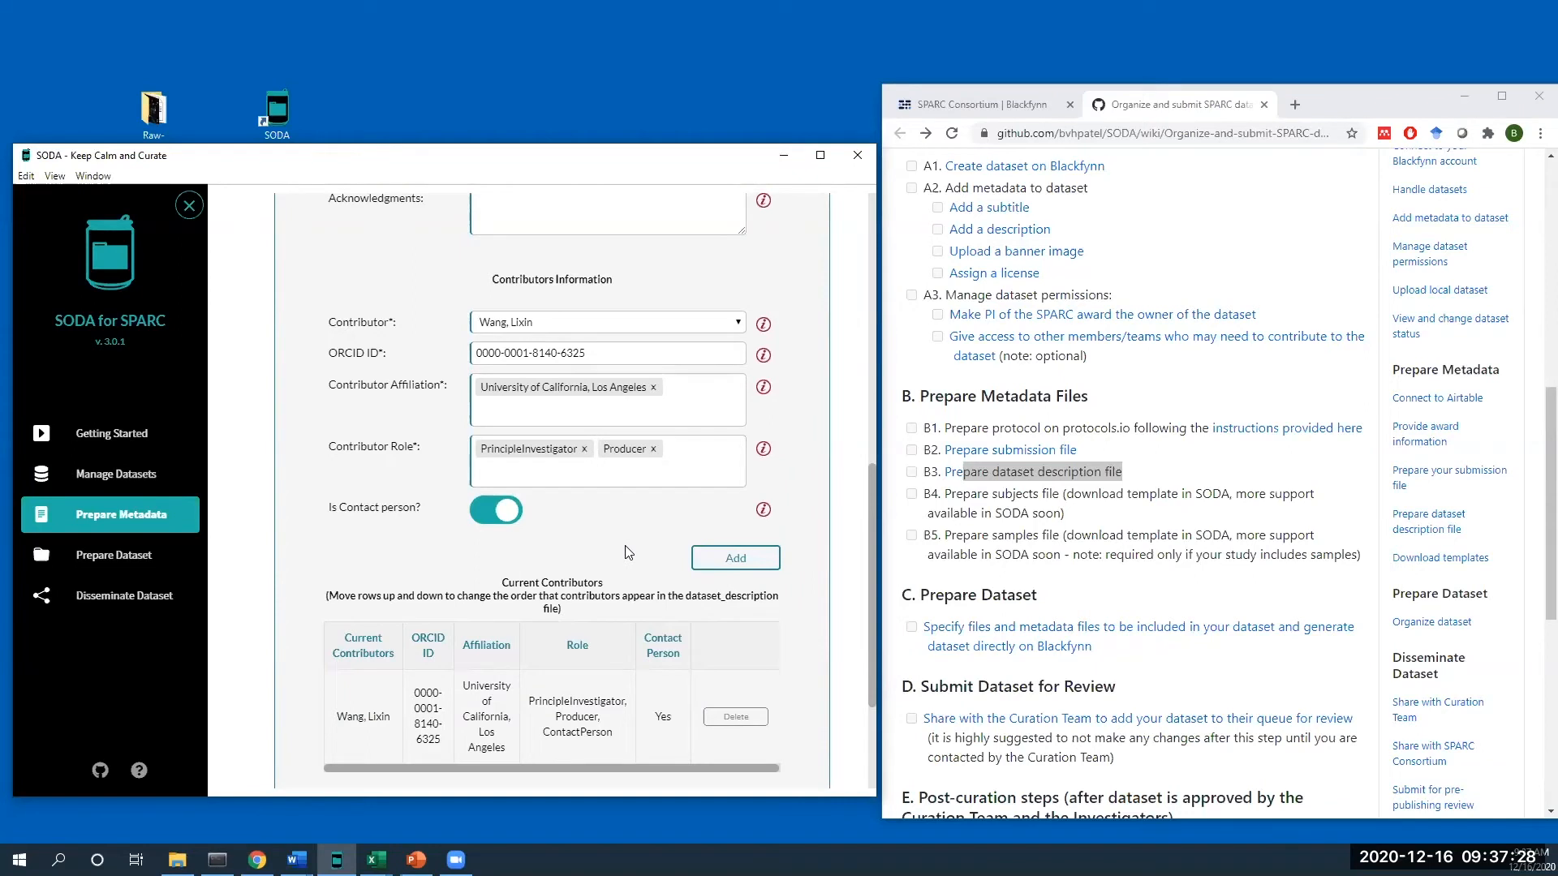
- Add the sixth named person in the contributor list with the roles CoInvestigator, Producer and ProjectManager
left_click(670, 320)
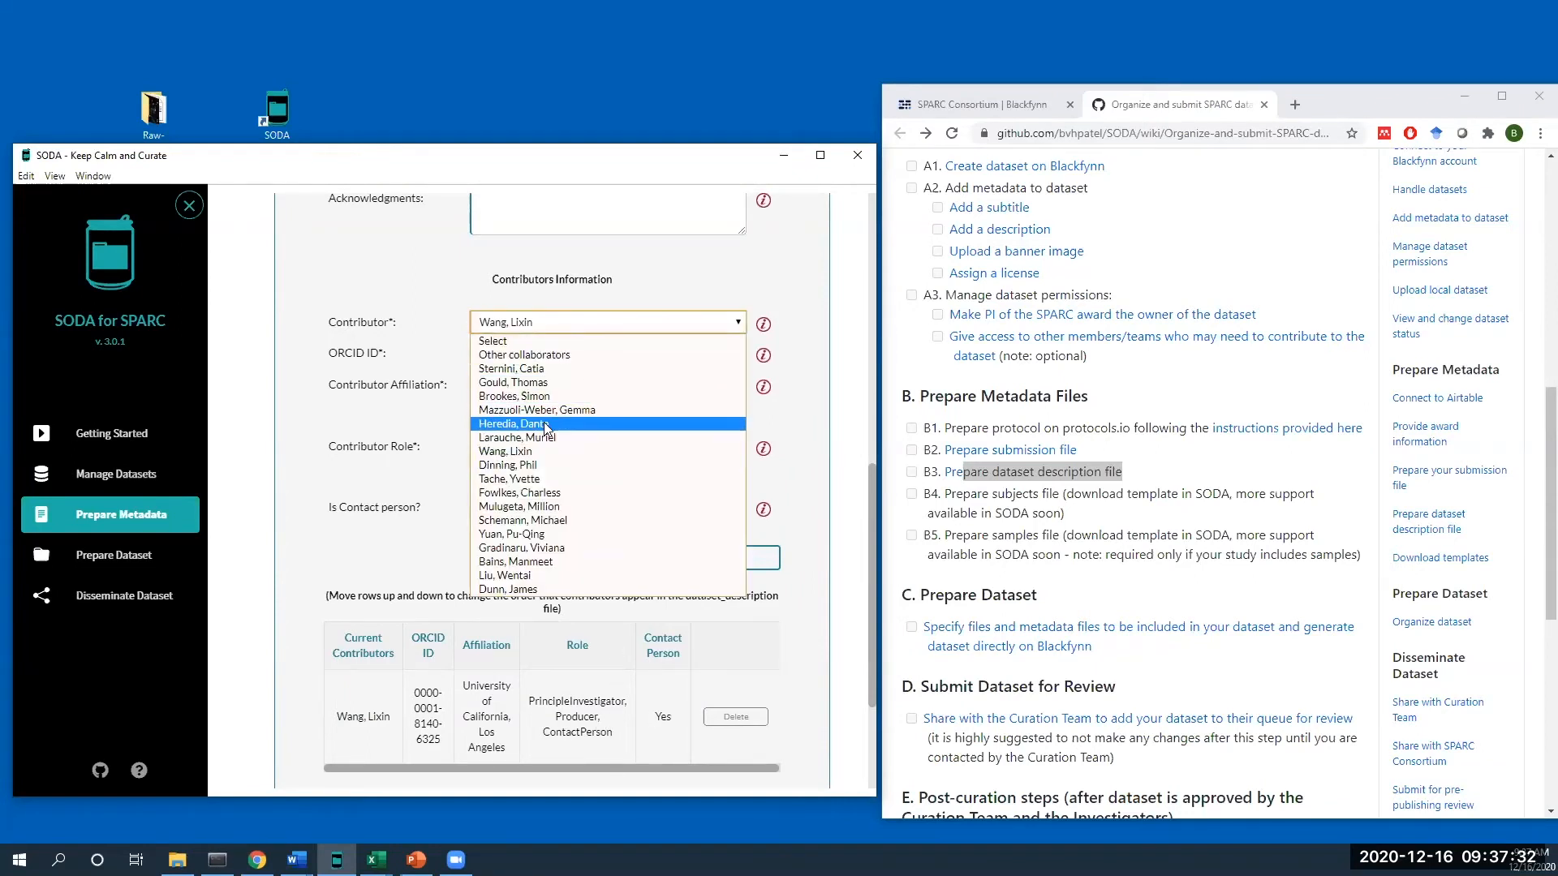
left_click(536, 439)
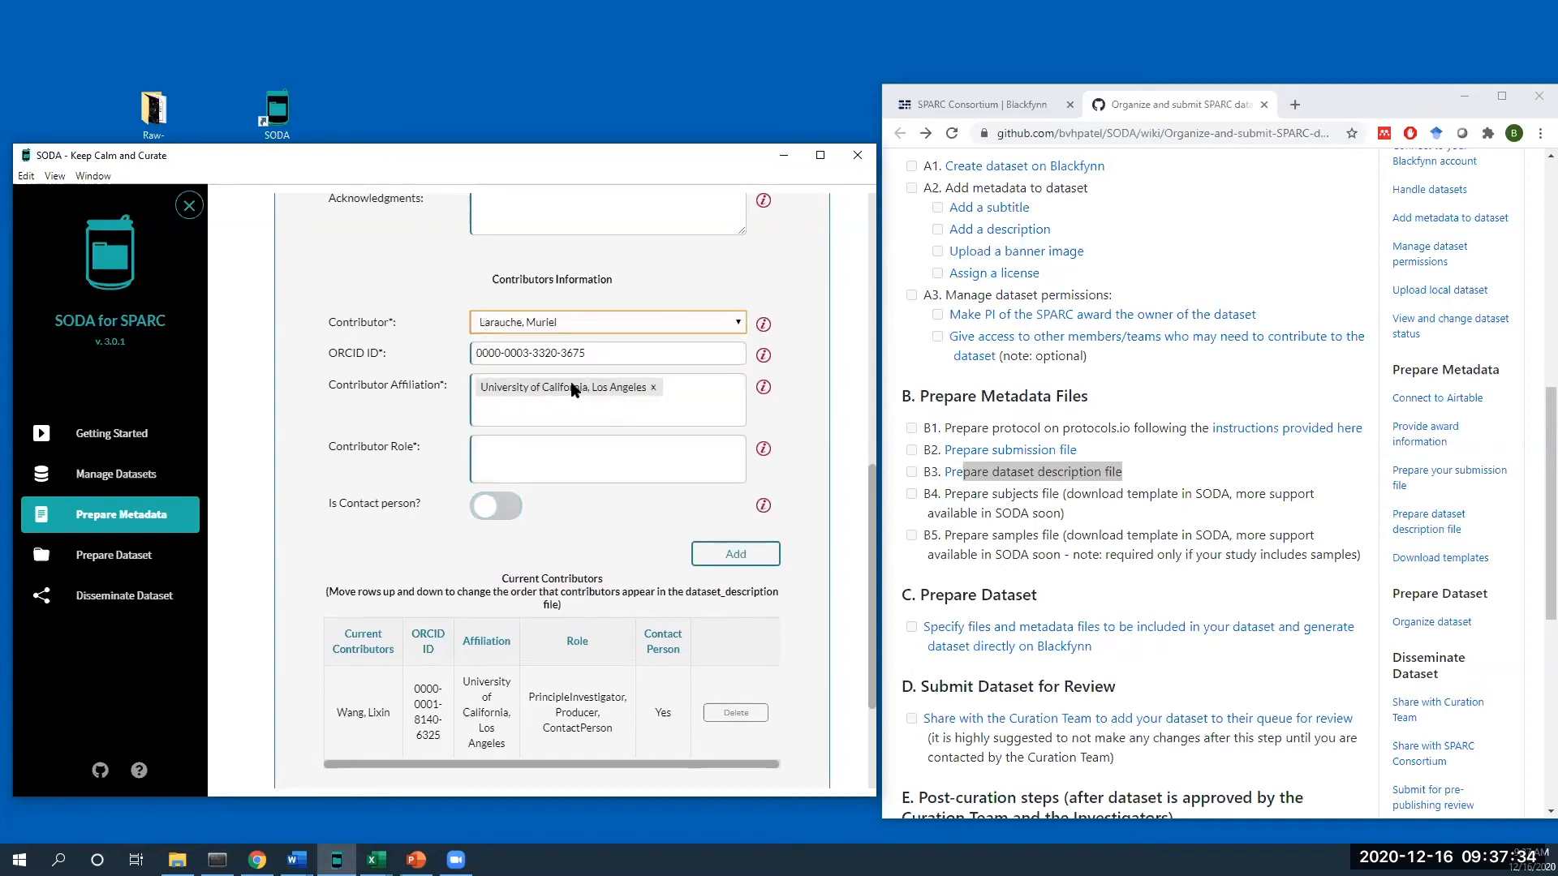
left_click(545, 459)
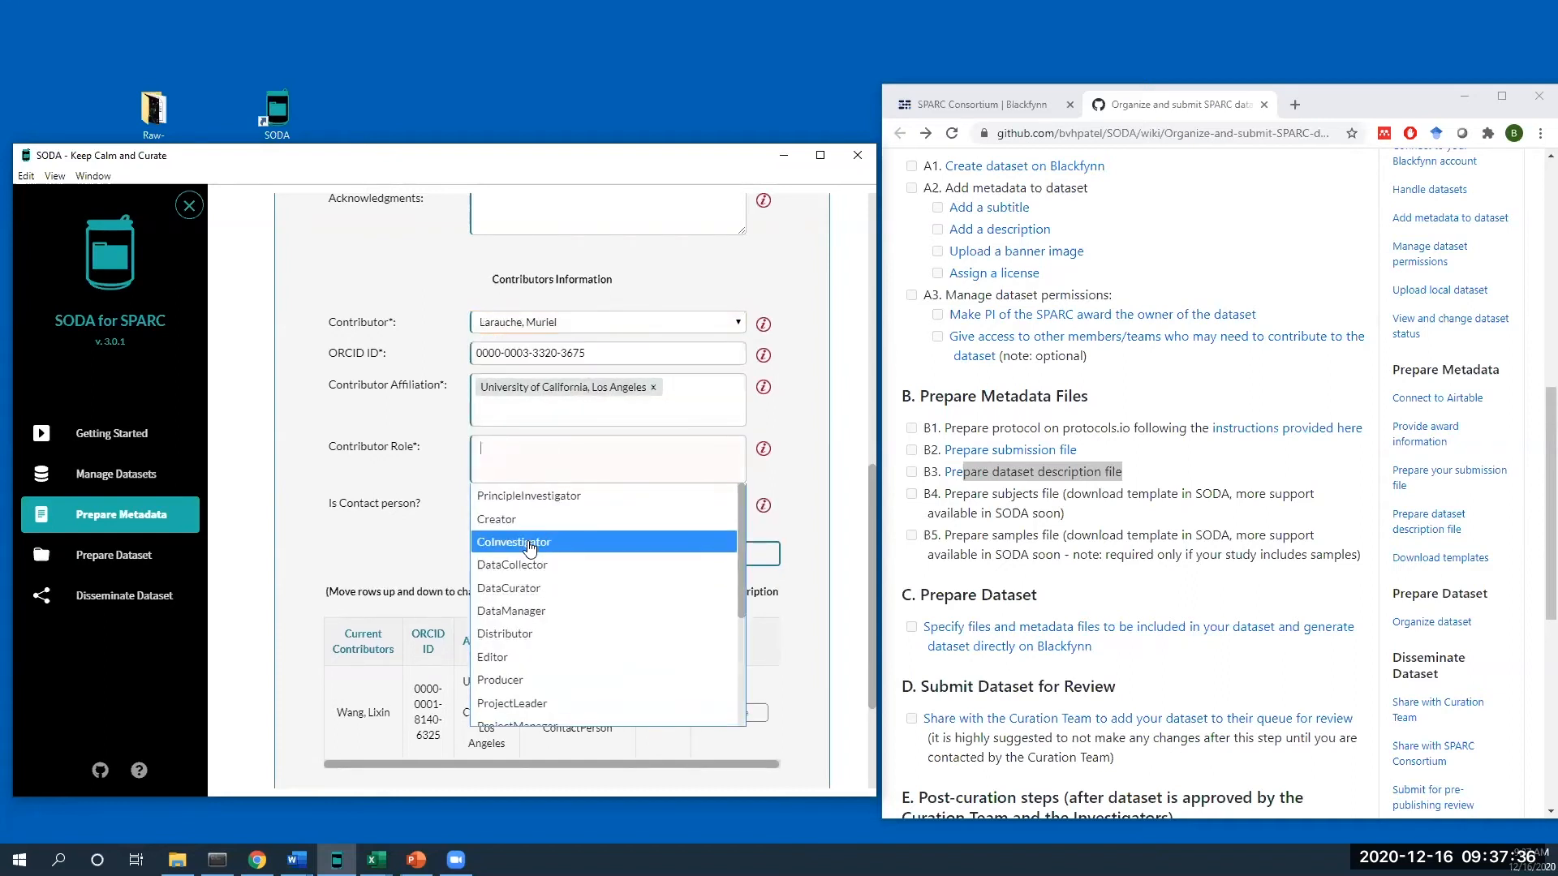
left_click(559, 542)
left_click(532, 657)
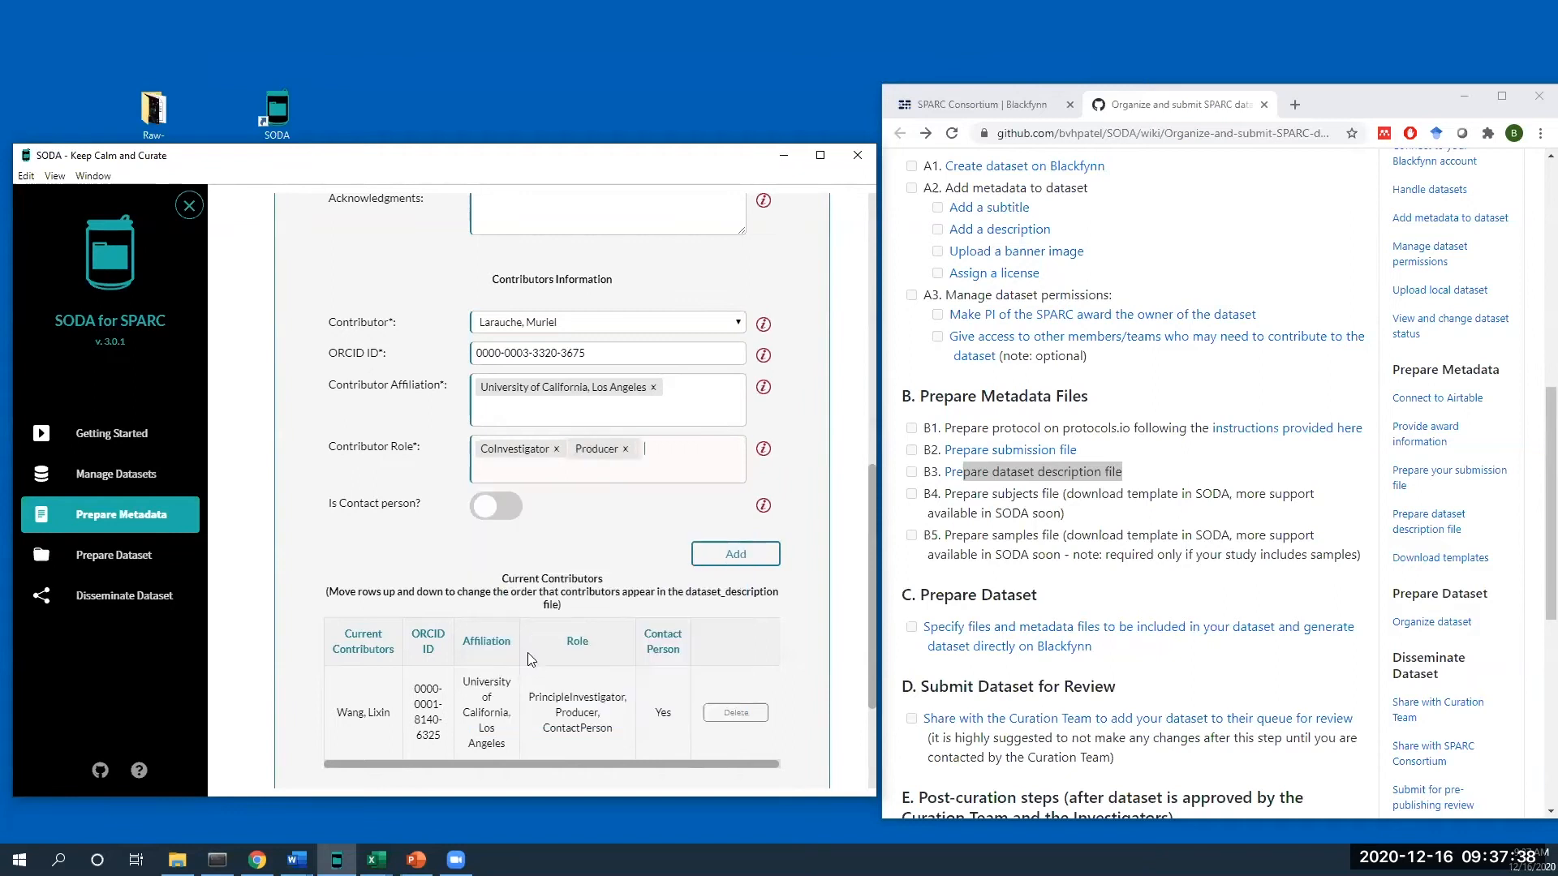
left_click(532, 682)
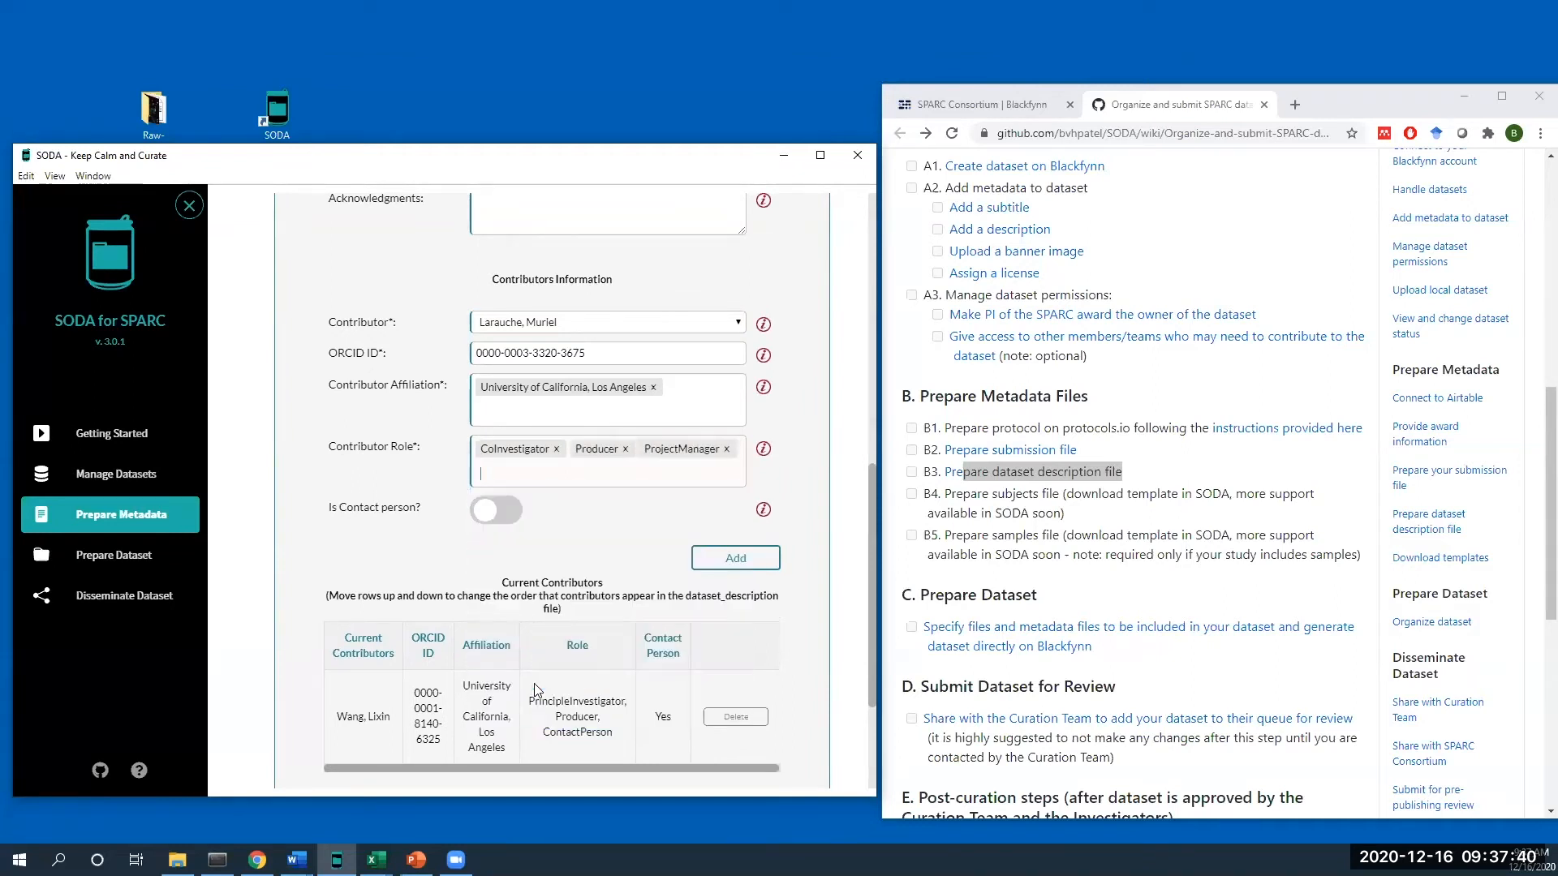
left_click(714, 558)
scroll(632, 626, "down", 5)
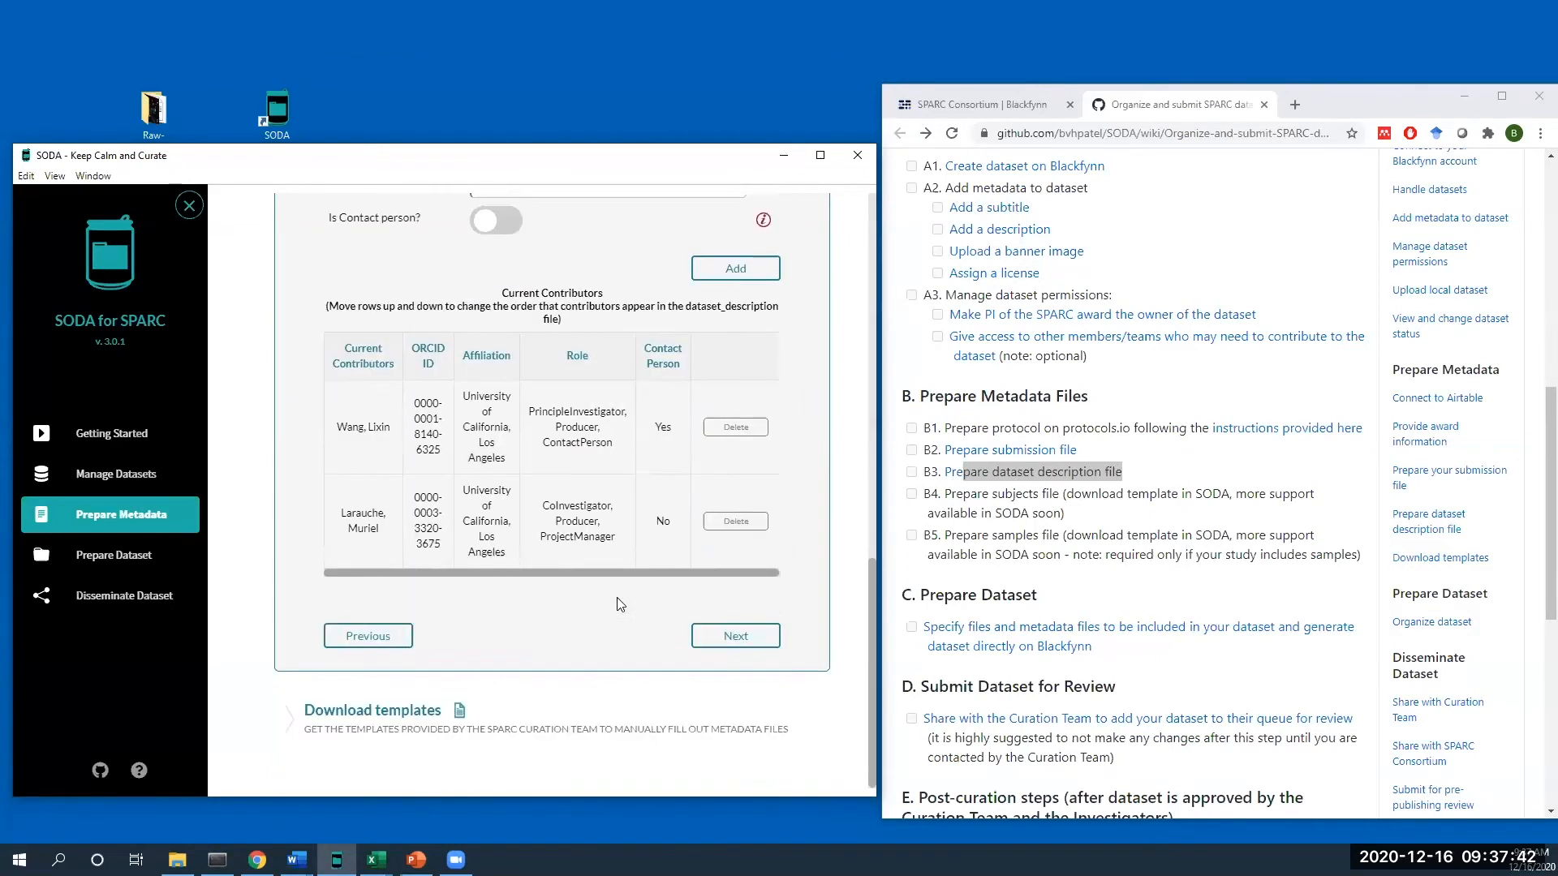
- Open the contributor choices again below the award information
scroll(617, 568, "up", 8)
left_click(602, 518)
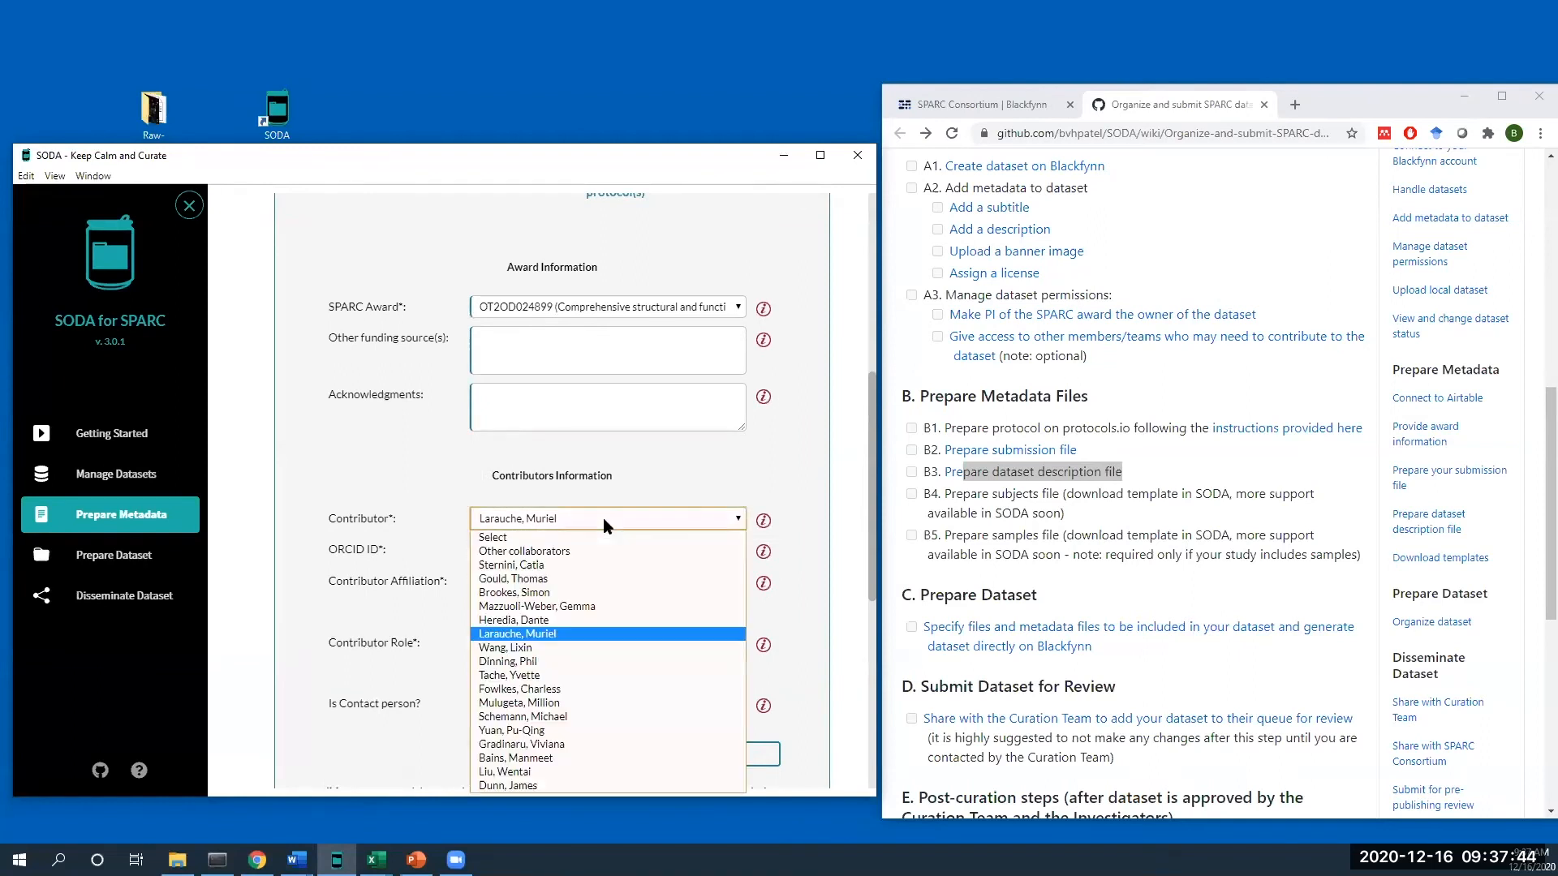
- Set the contributor to Other collaborators and look over the manual entry fields and the current contributors table
left_click(565, 551)
left_click(565, 578)
left_click(566, 617)
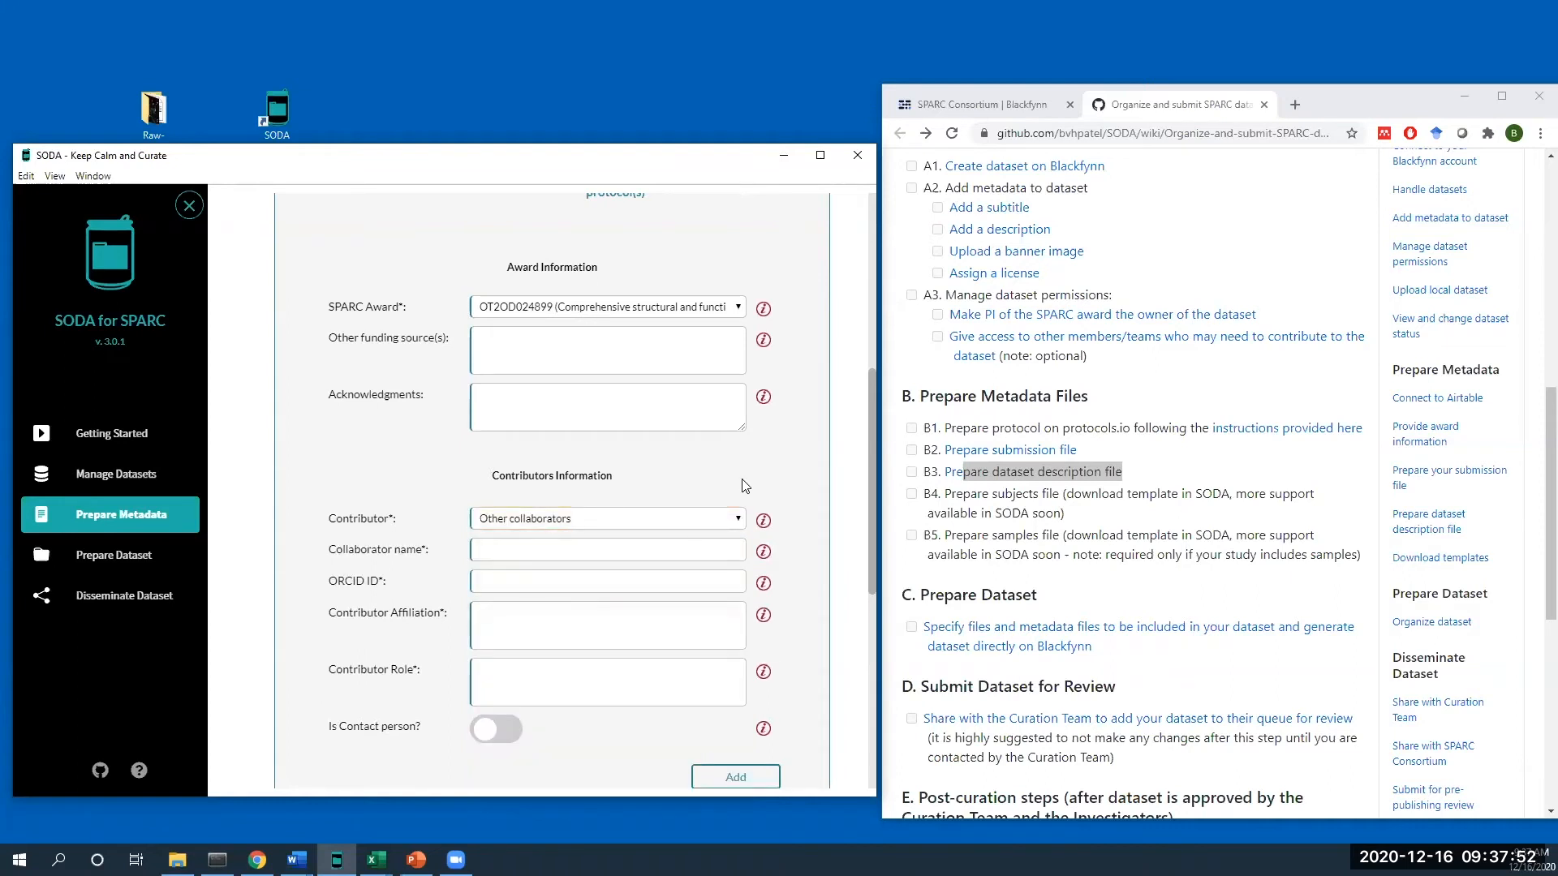
scroll(746, 485, "down", 2)
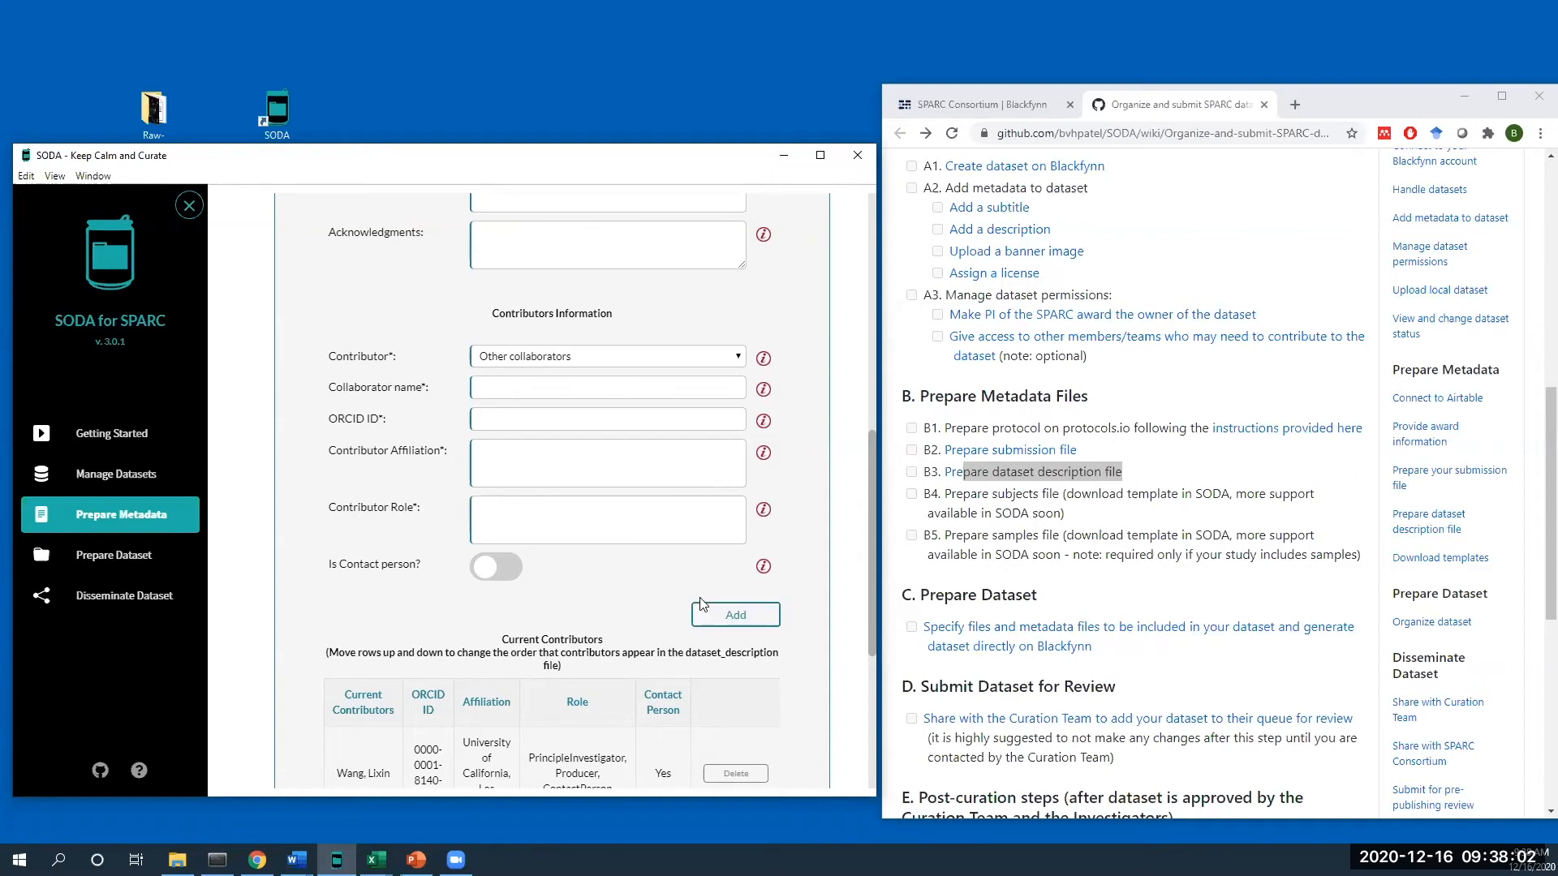
scroll(701, 605, "down", 3)
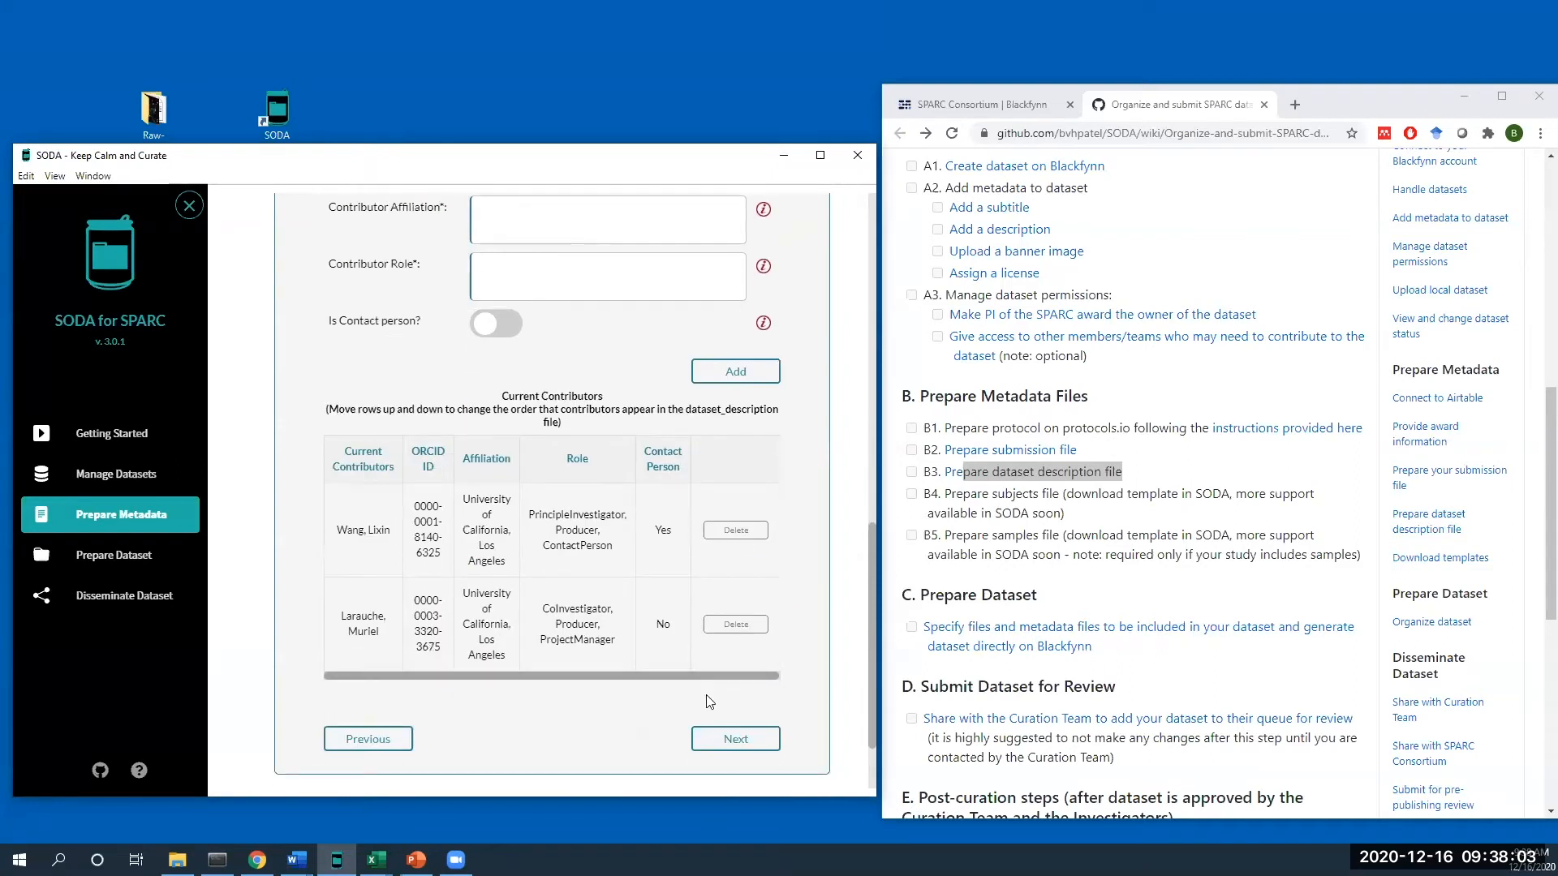
left_click(716, 738)
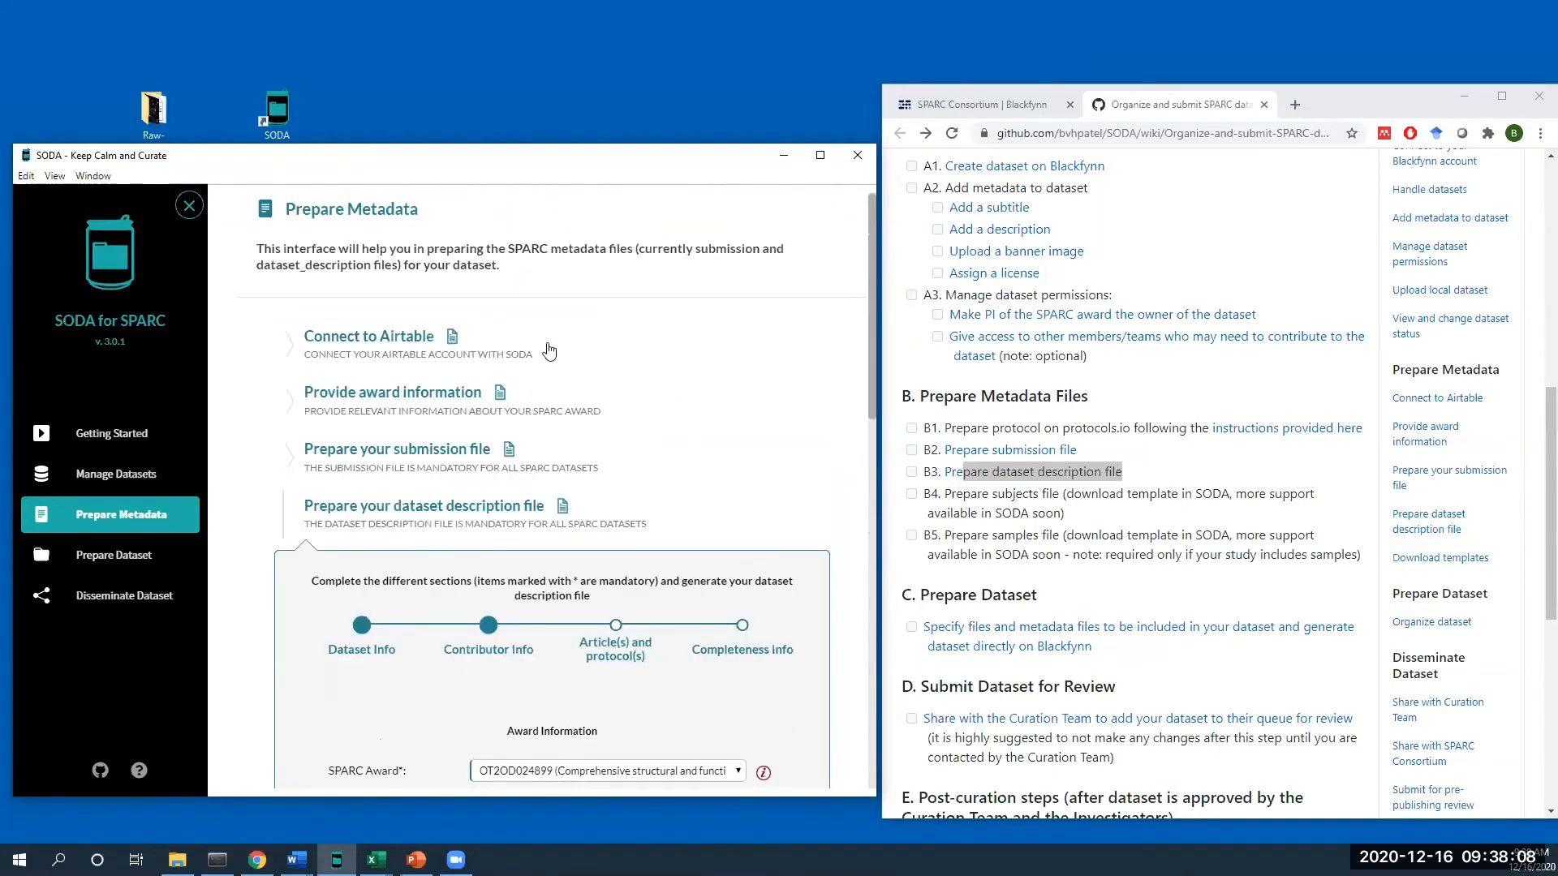
- Expand the Connect to Airtable section and read its help on linking an Airtable account
left_click(409, 351)
mouse_move(792, 420)
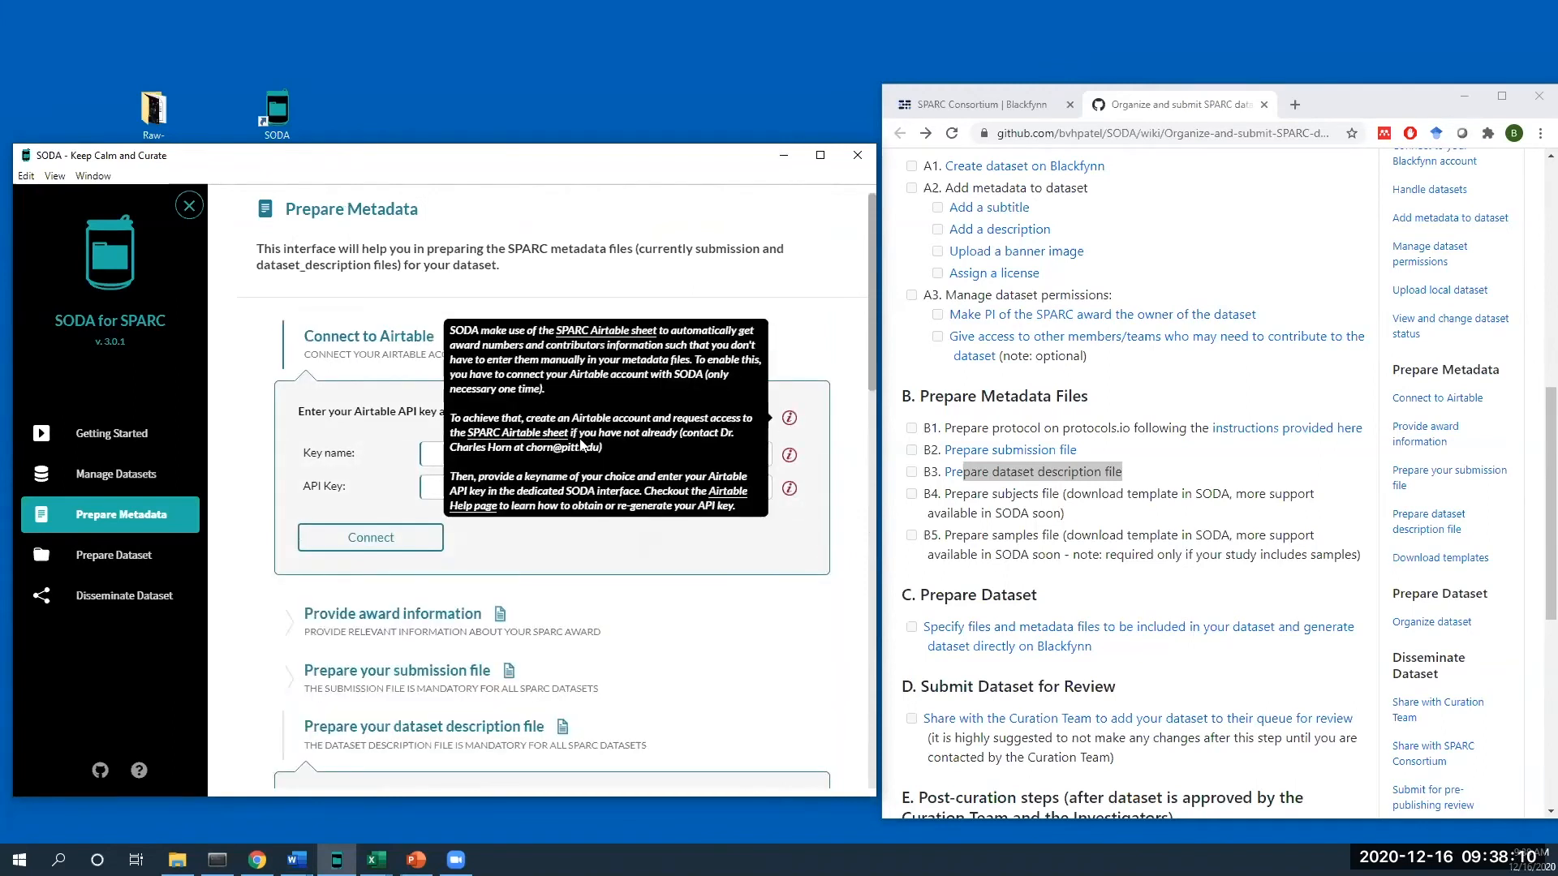
scroll(645, 556, "down", 15)
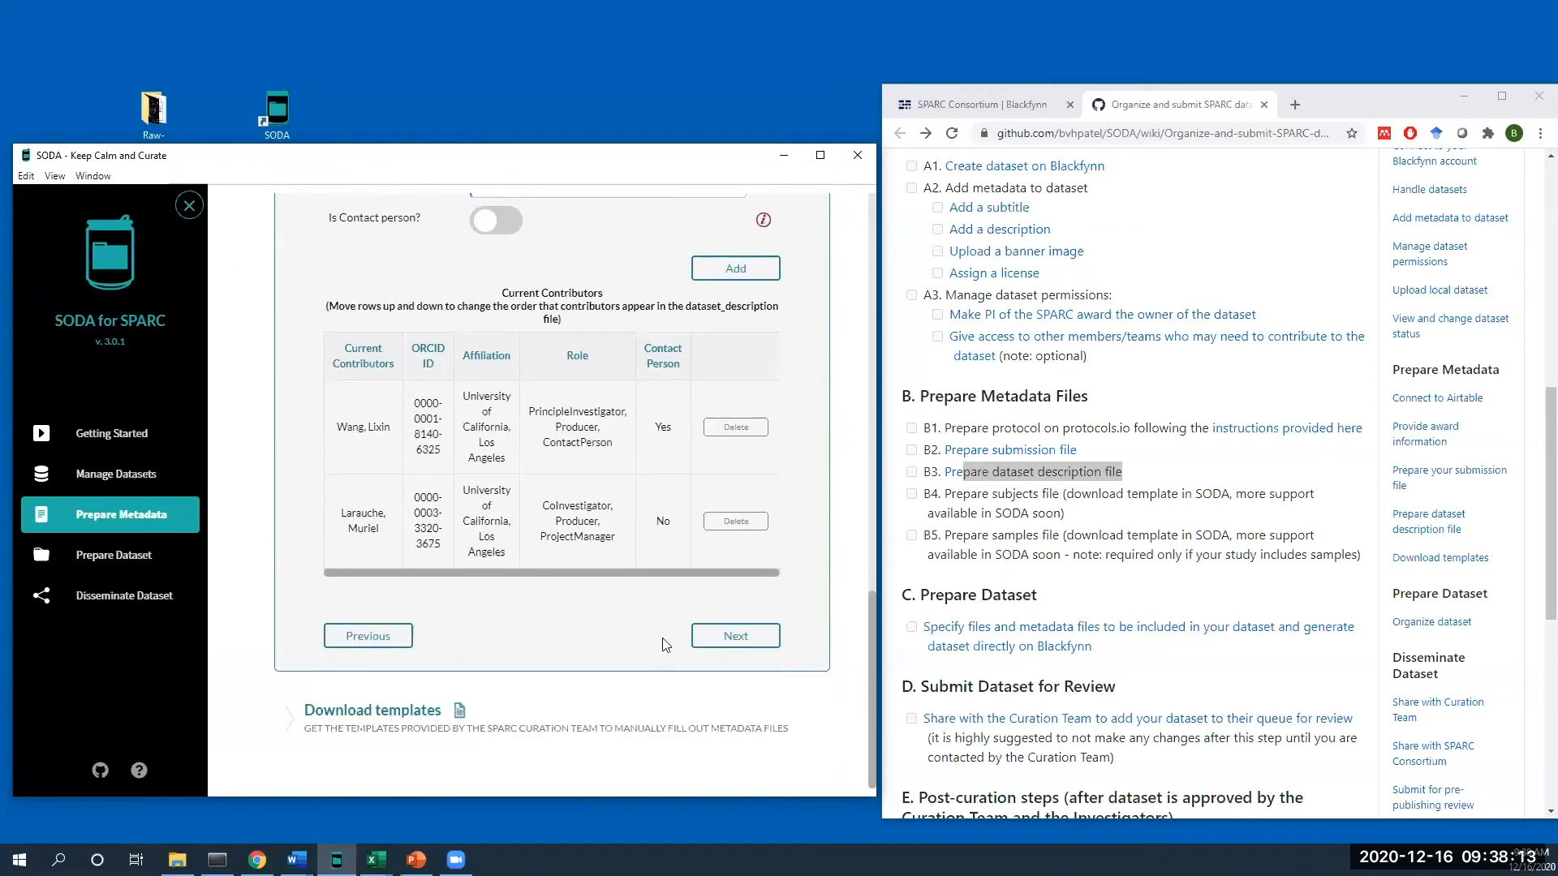
- Advance through the article and protocol section to Completeness Info, checking the available link types but leaving the link fields empty
left_click(719, 642)
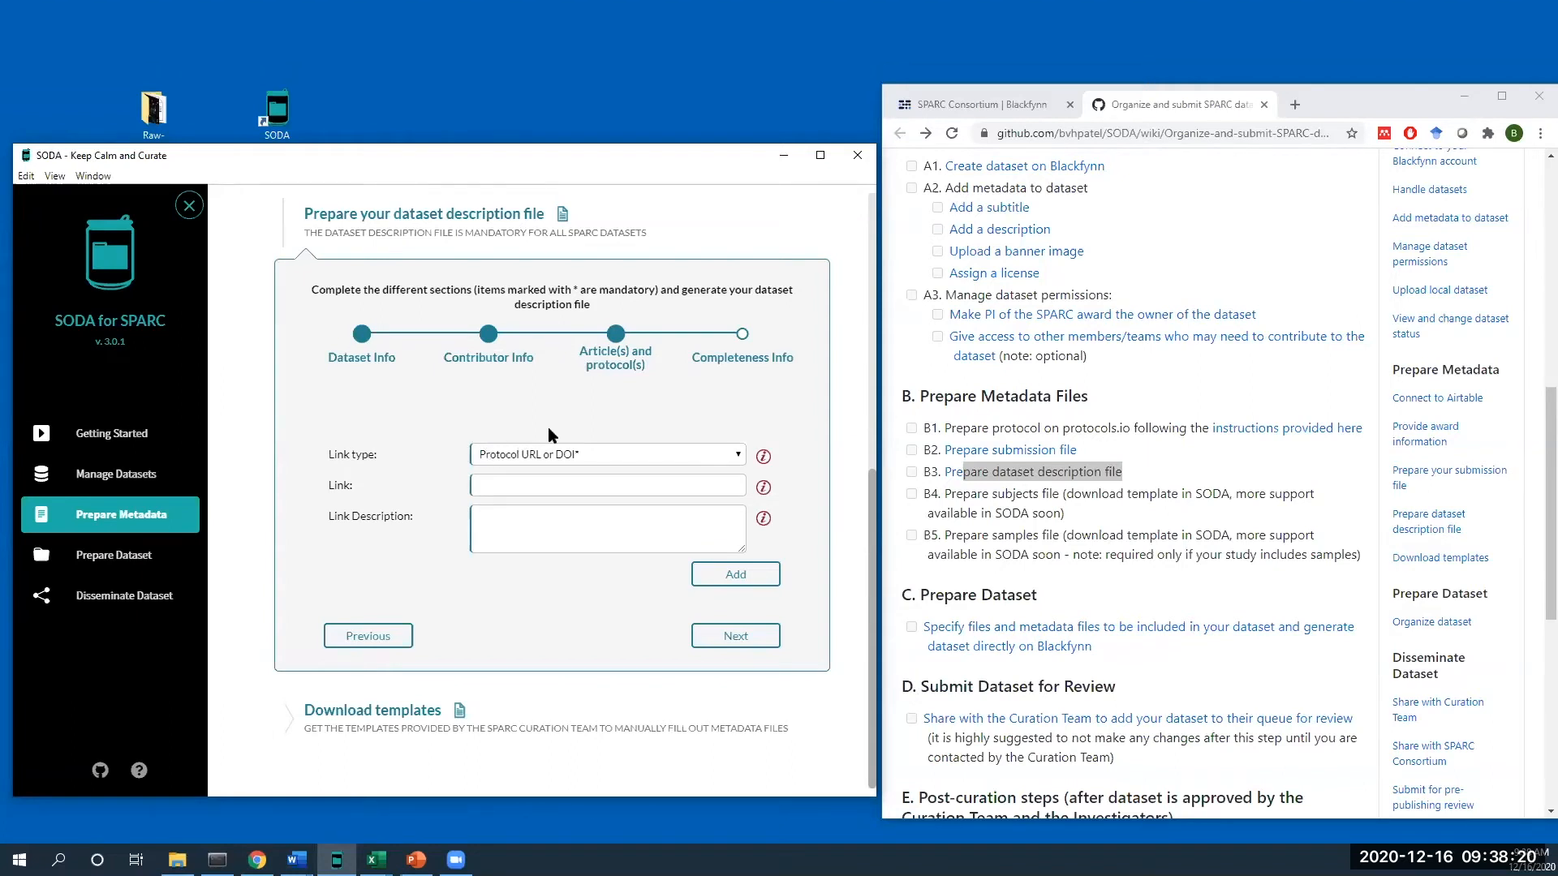
left_click(602, 457)
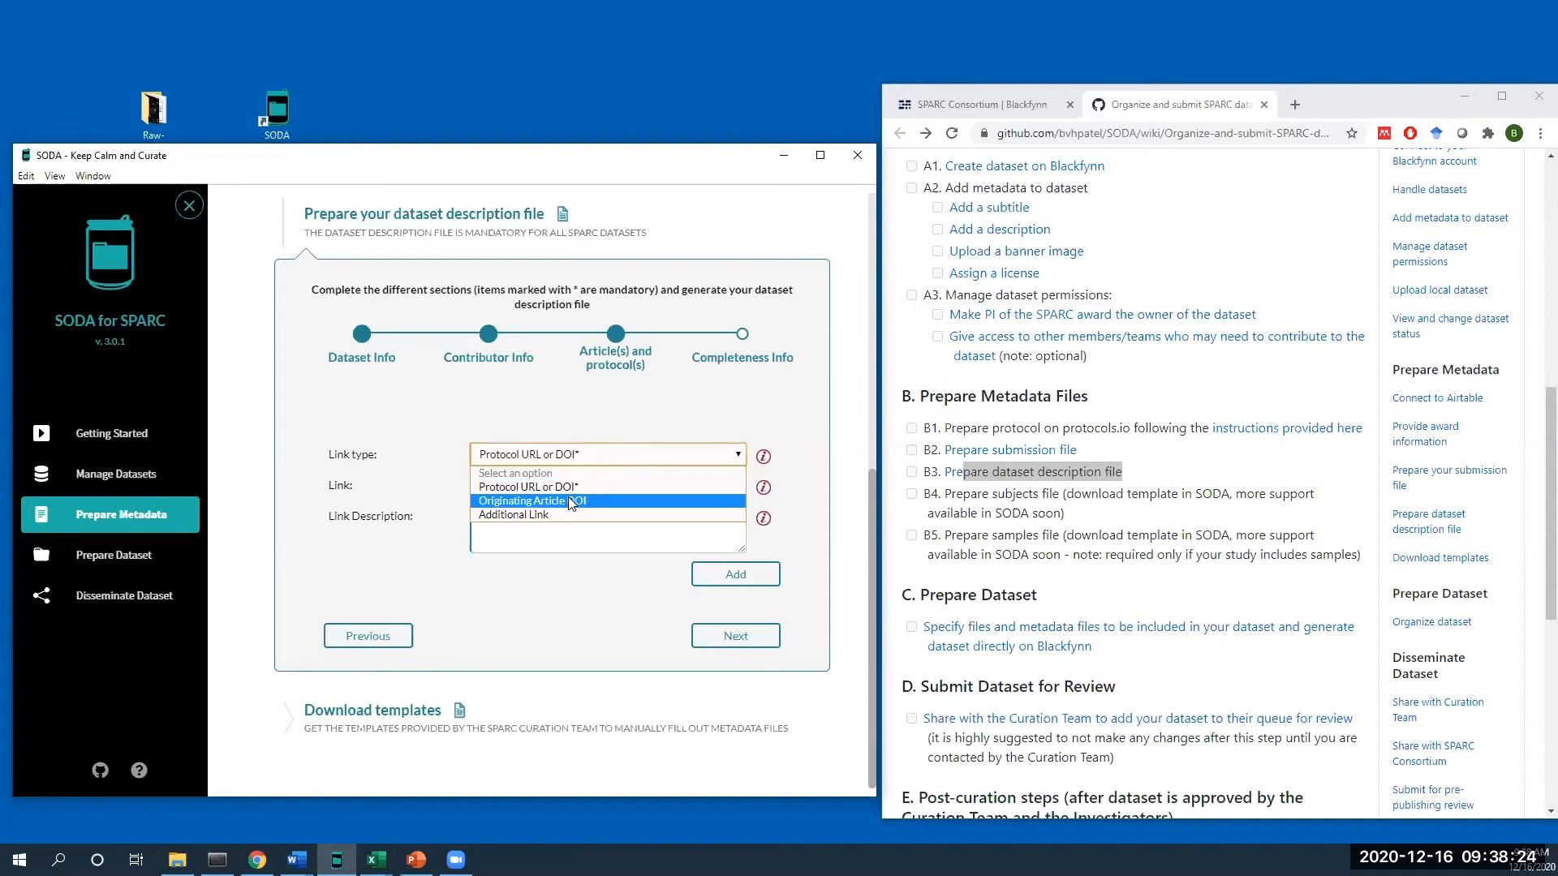
left_click(580, 419)
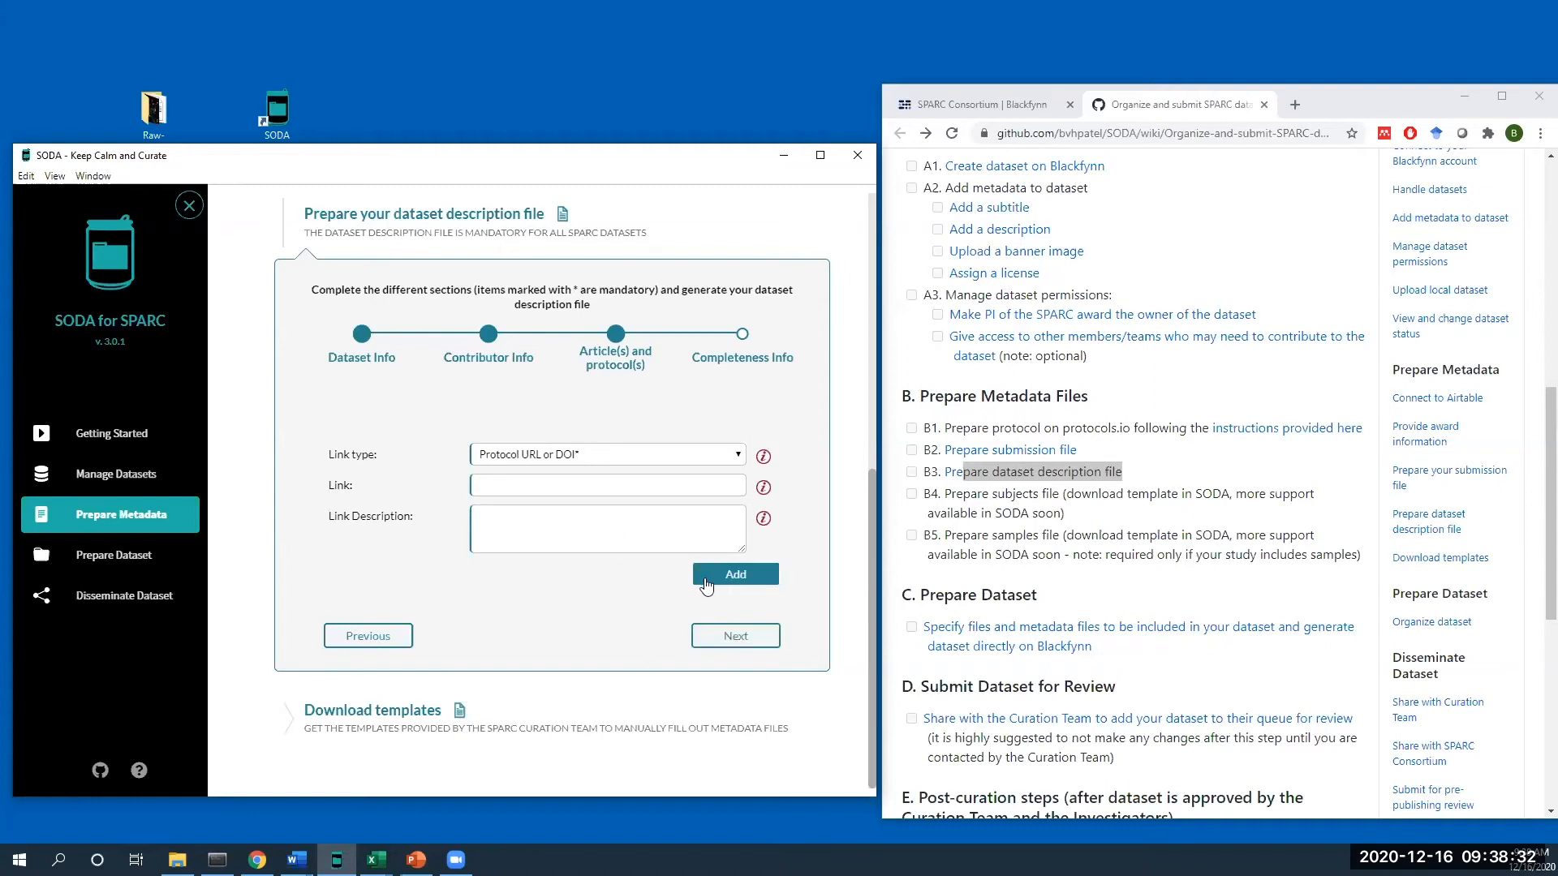
left_click(736, 636)
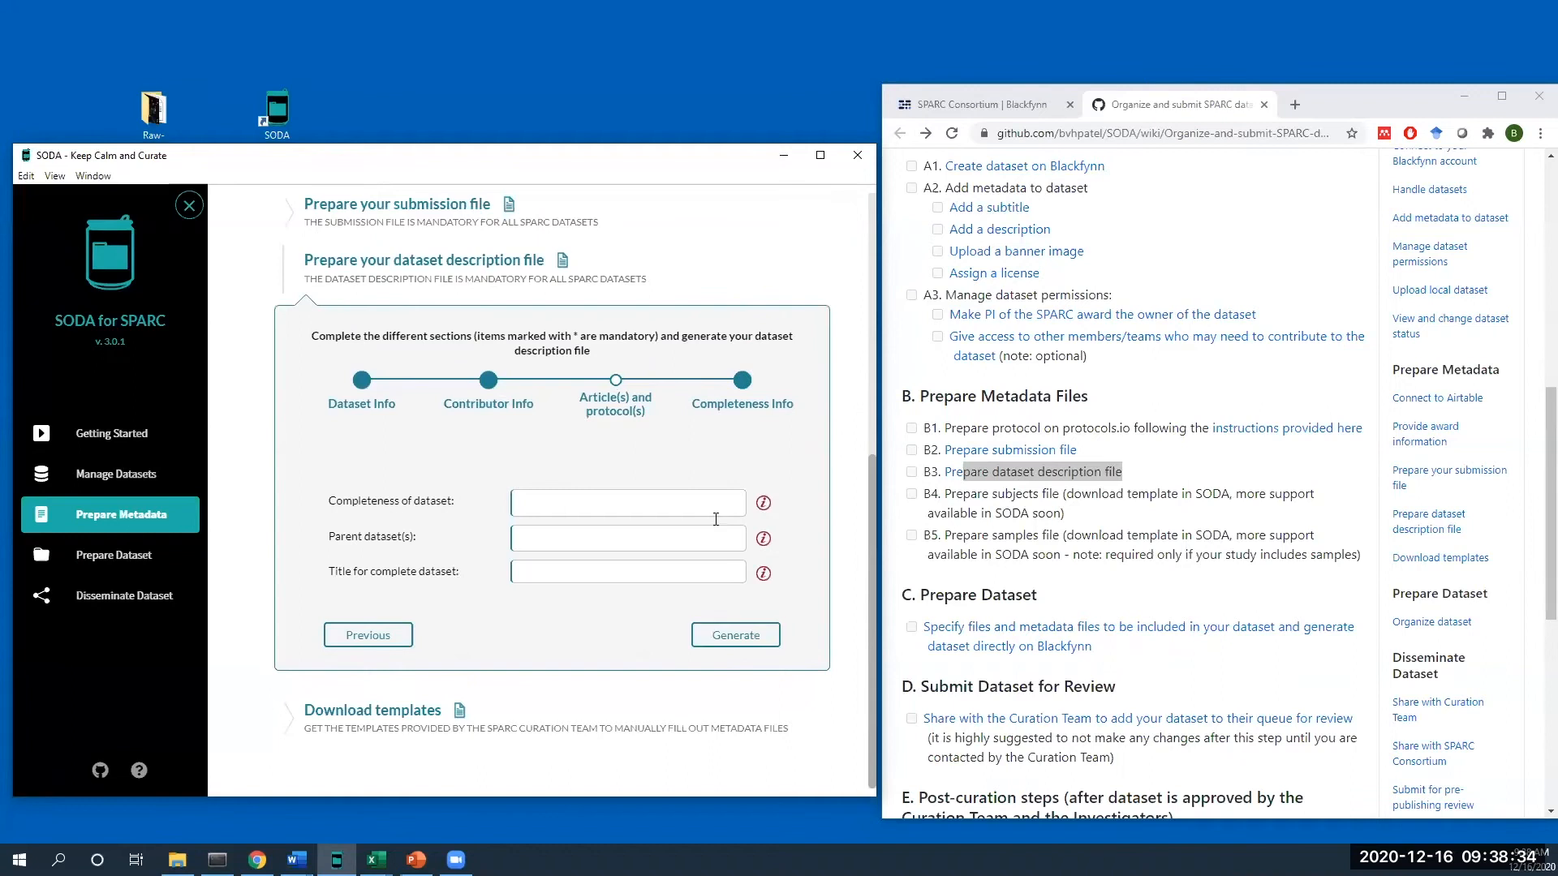
- Generate the dataset description file without completeness details or a protocol URL, accepting the warning, and save it in the metadata folder
left_click(688, 504)
left_click(452, 518)
left_click(574, 534)
left_click(505, 535)
left_click(754, 636)
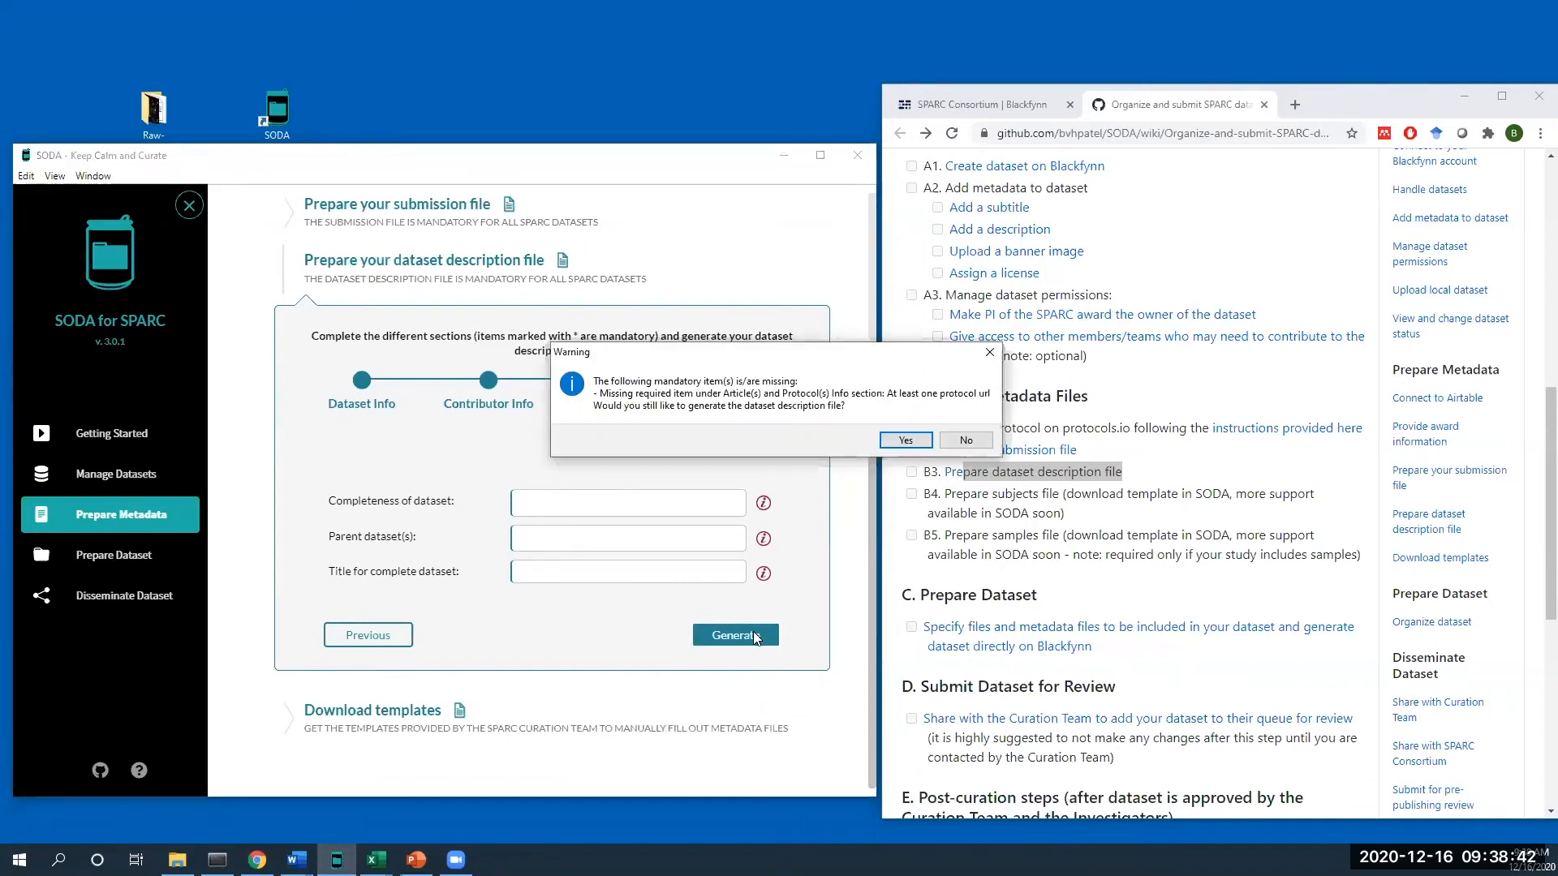
left_click_drag(806, 349, 633, 440)
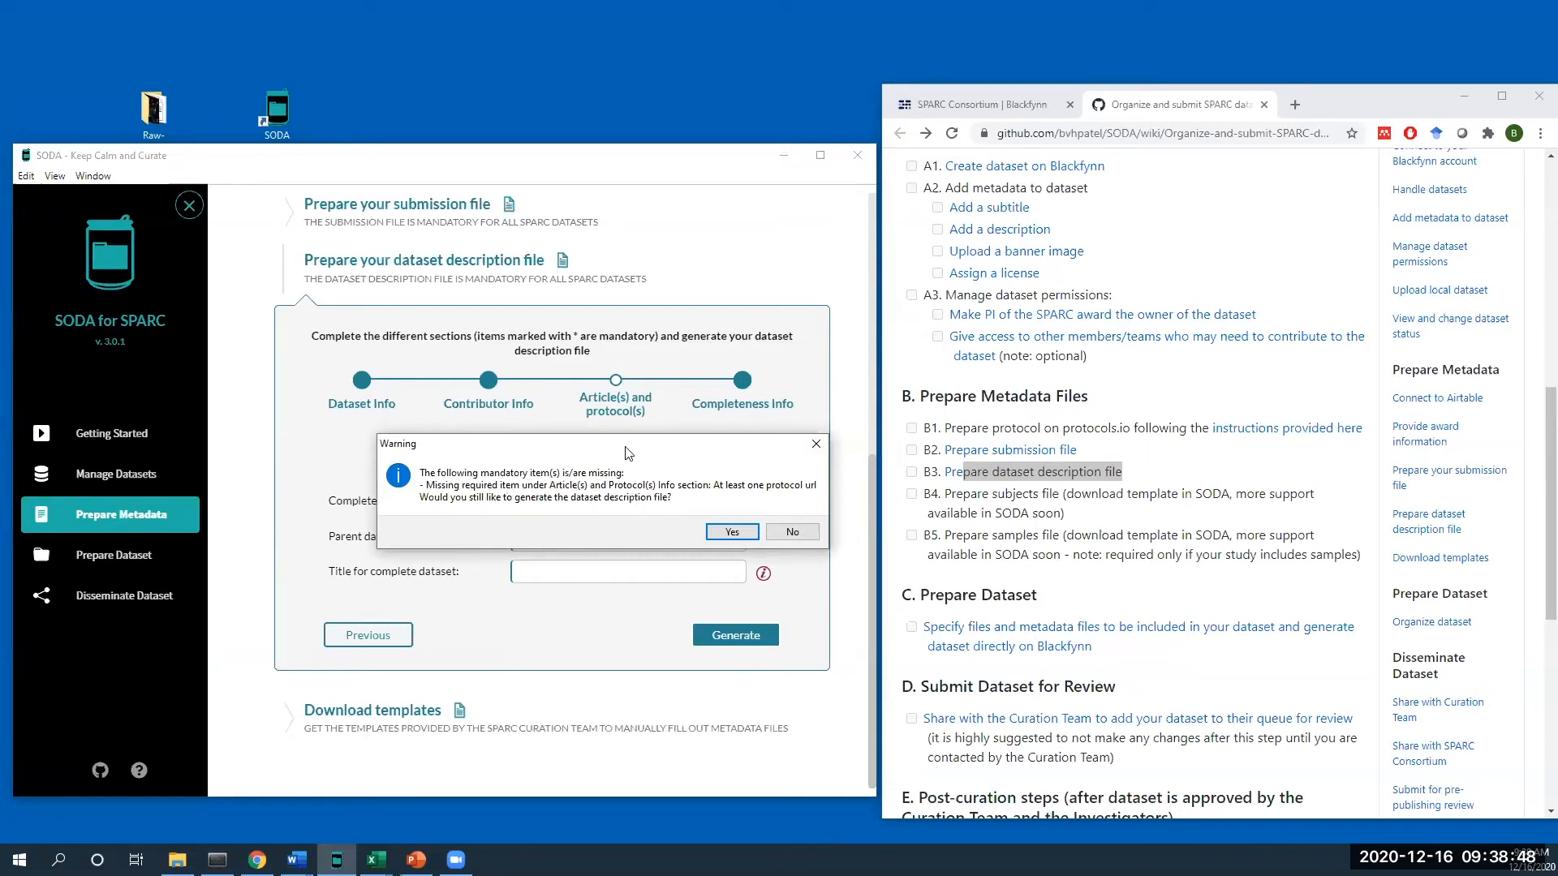
left_click_drag(627, 452, 576, 465)
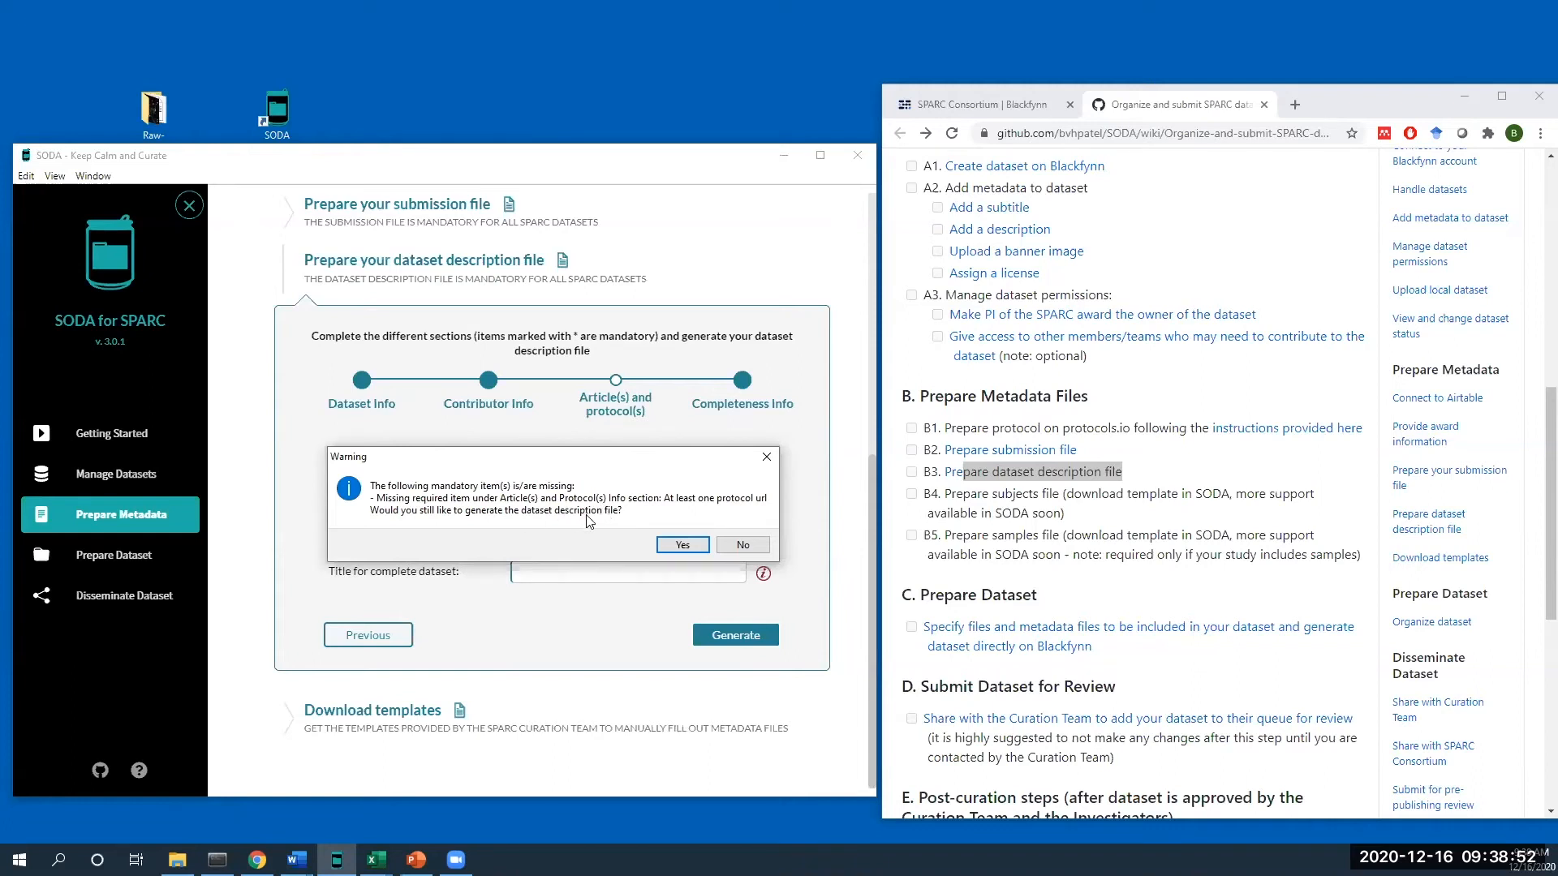
left_click(682, 545)
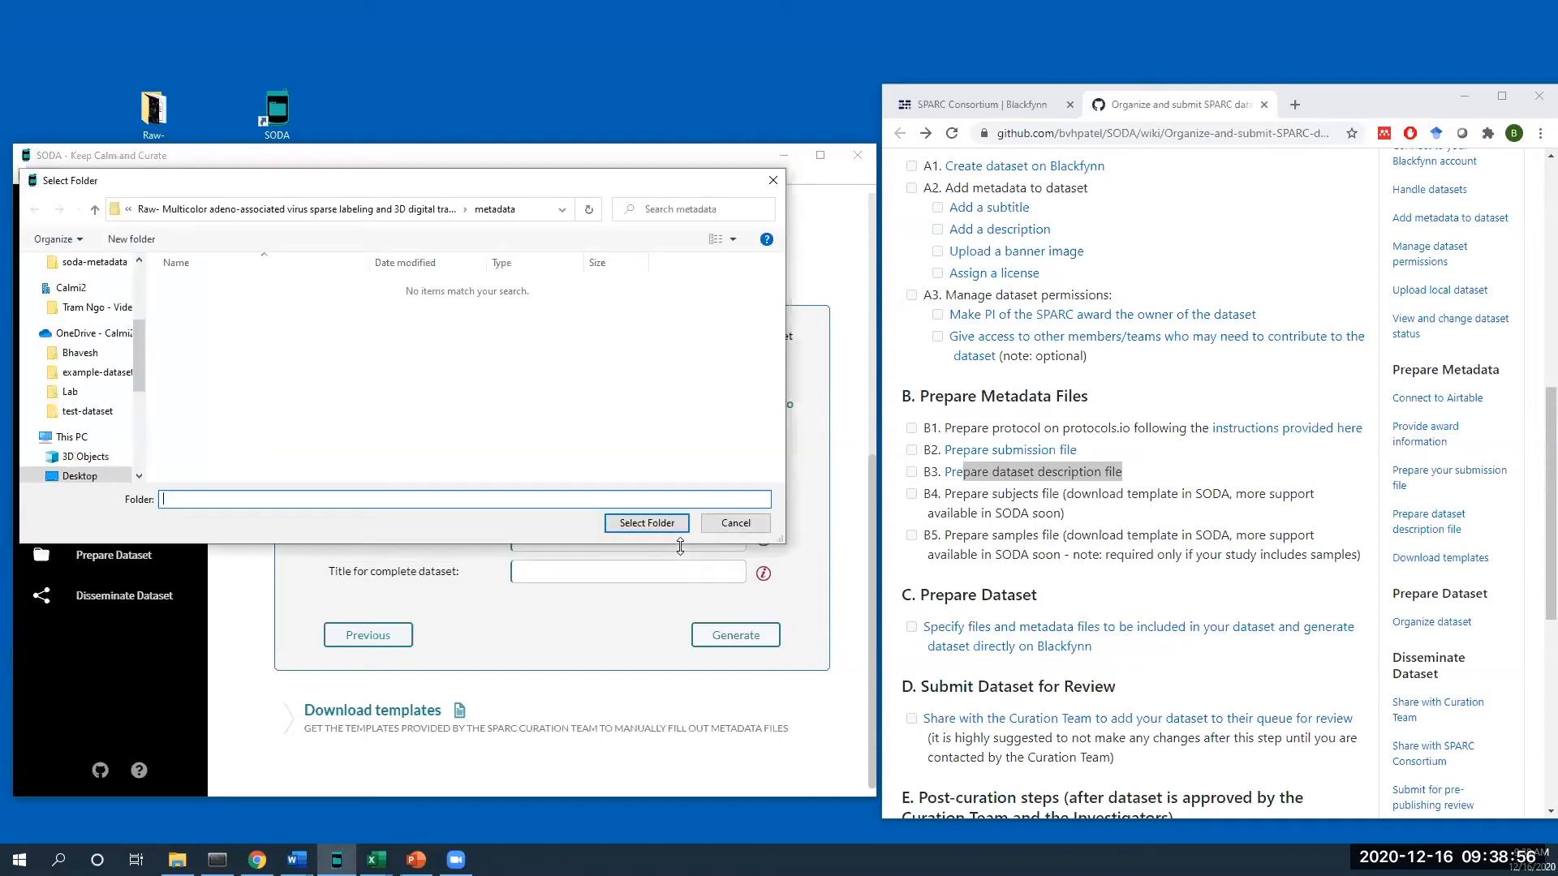
left_click(647, 524)
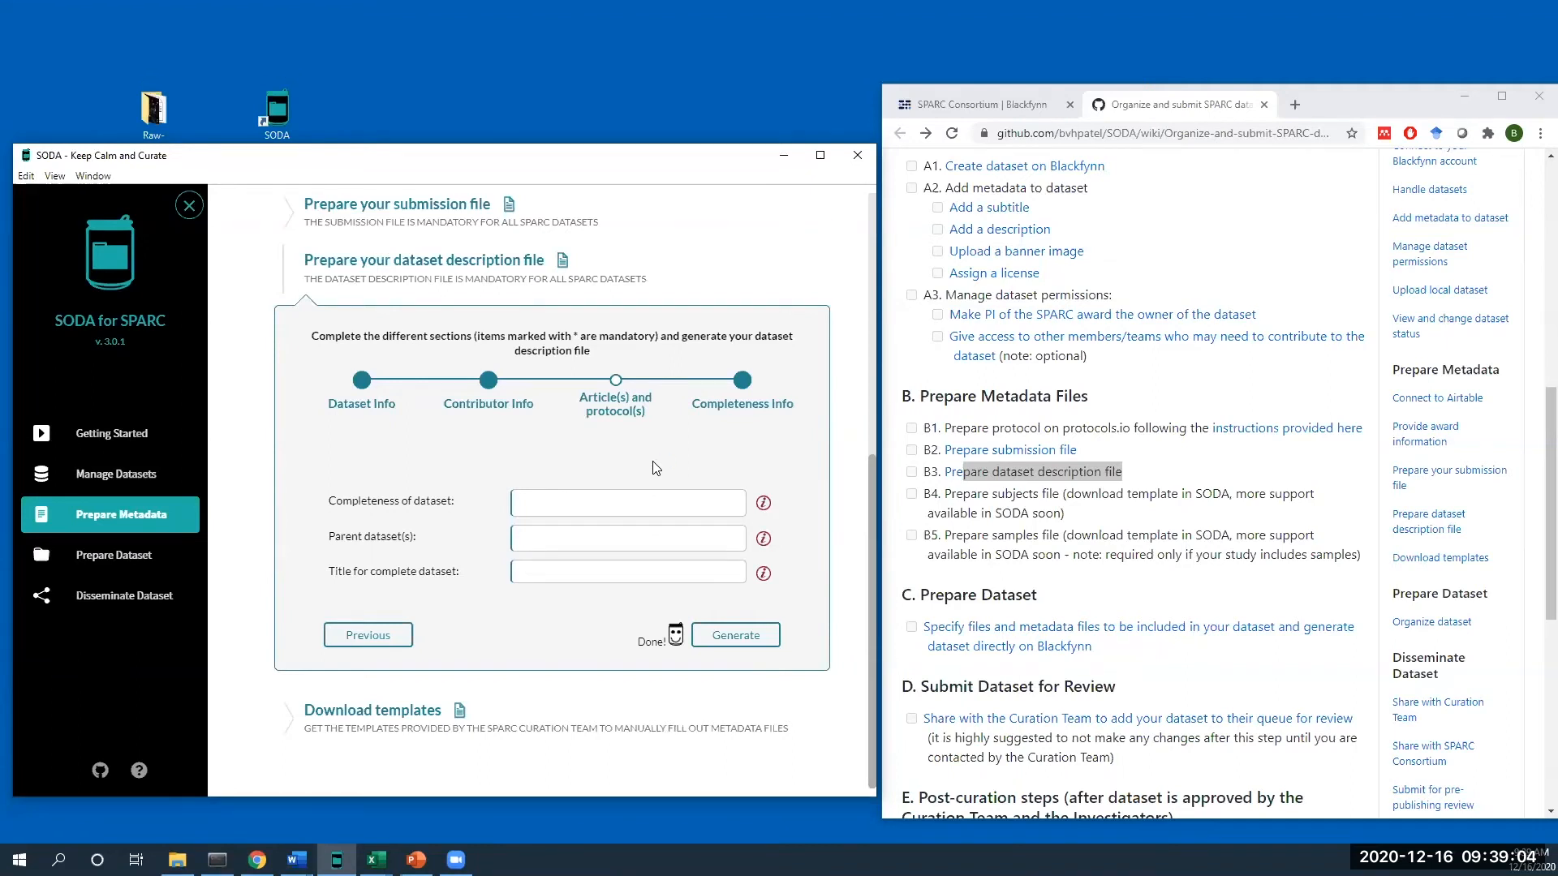
- Collapse the dataset description section and examine the subjects and samples file items in the wiki checklist
left_click(490, 284)
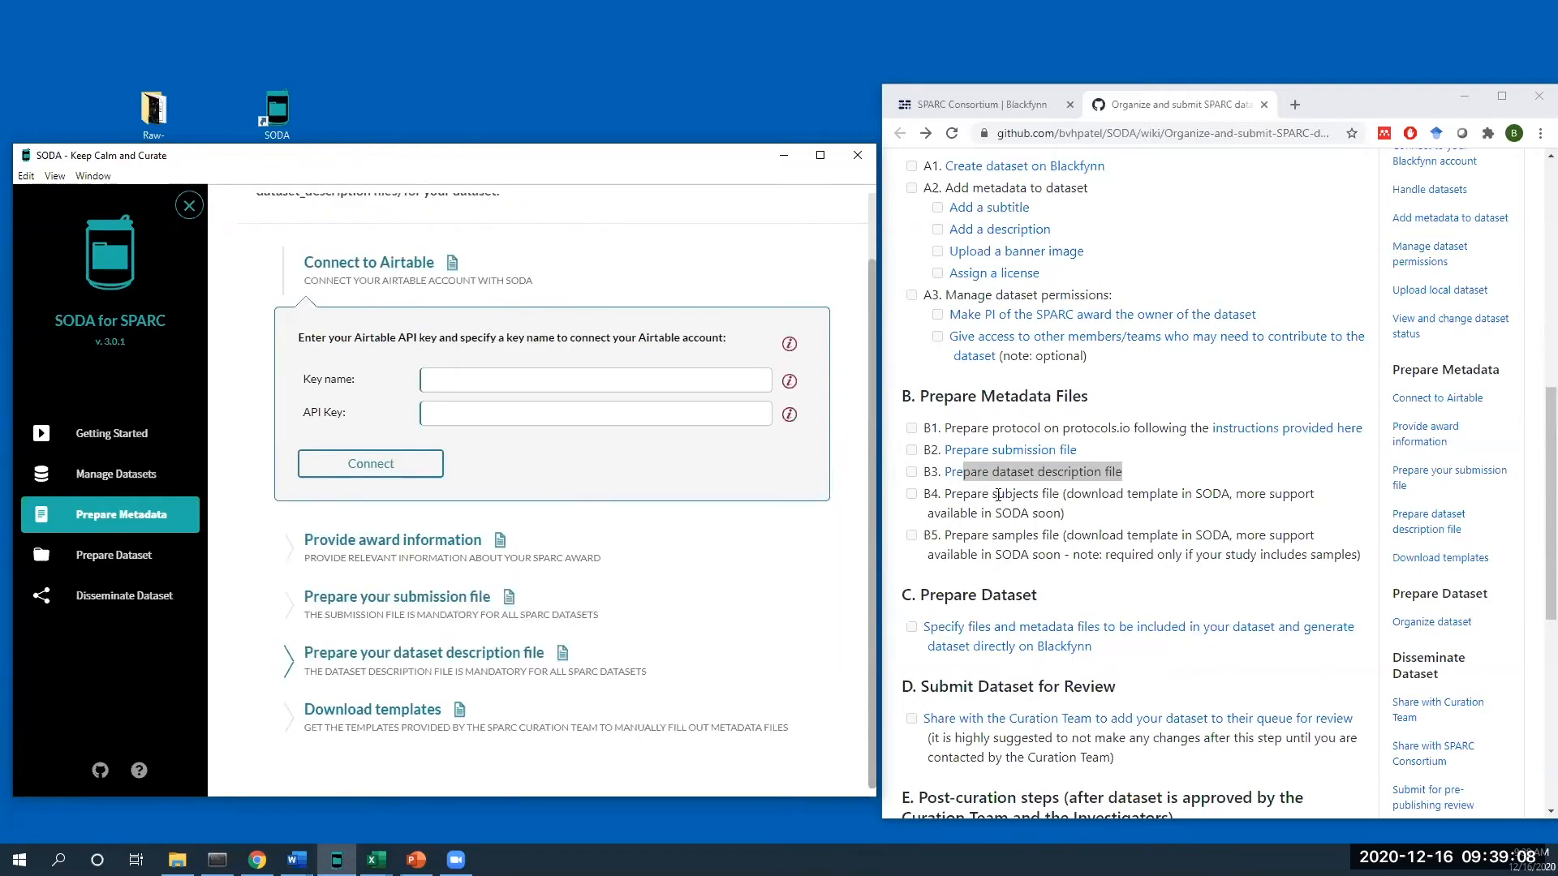
left_click_drag(997, 493, 1039, 536)
left_click_drag(1013, 531, 1044, 538)
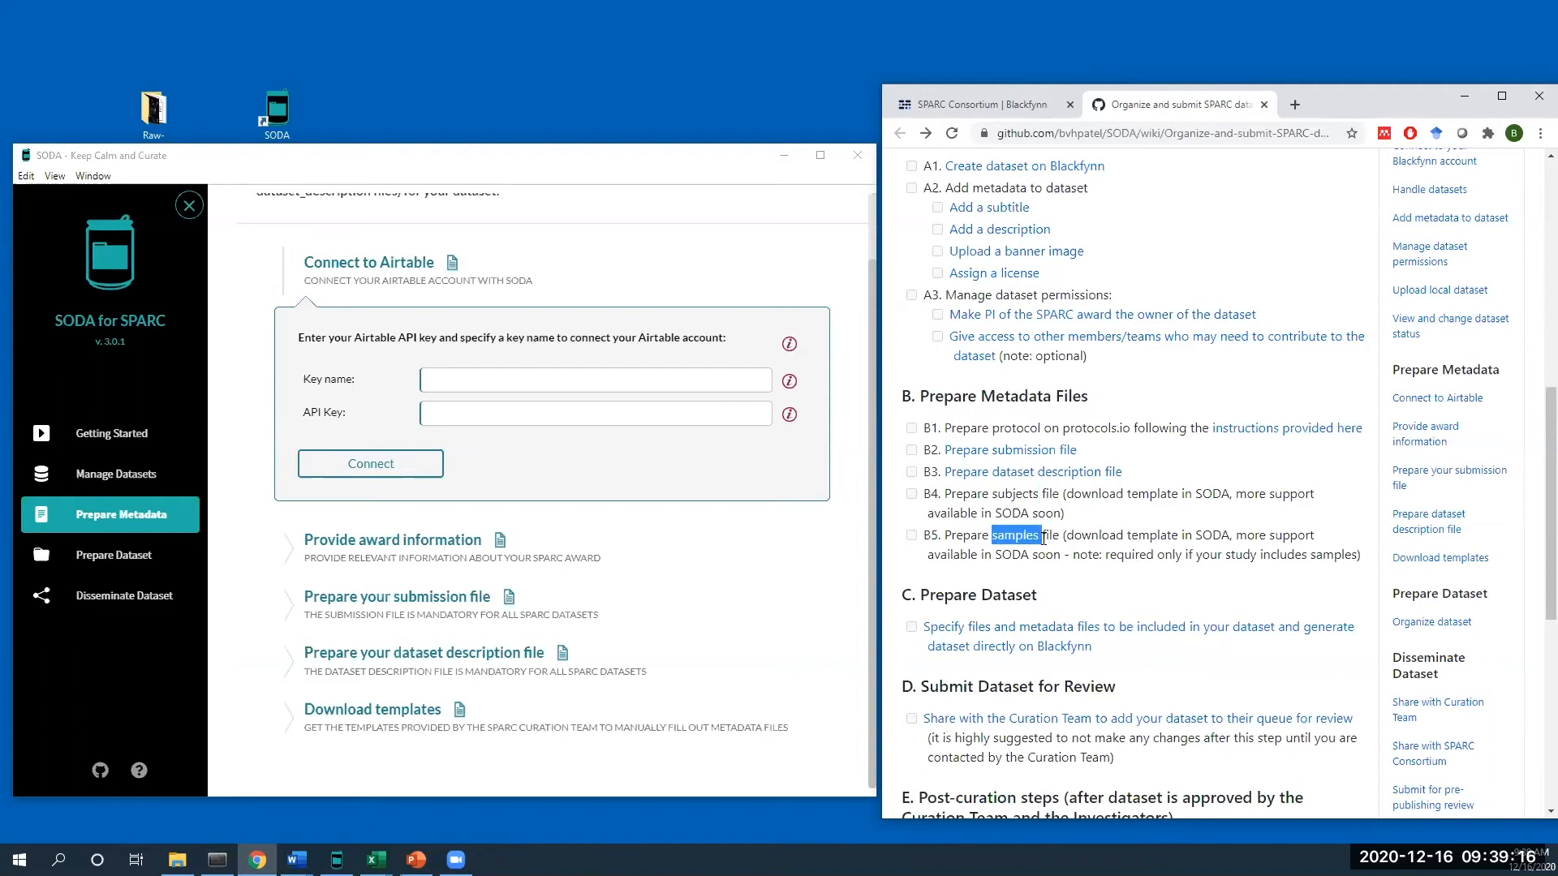
left_click(1042, 538)
left_click_drag(952, 494, 1143, 553)
left_click(1104, 517)
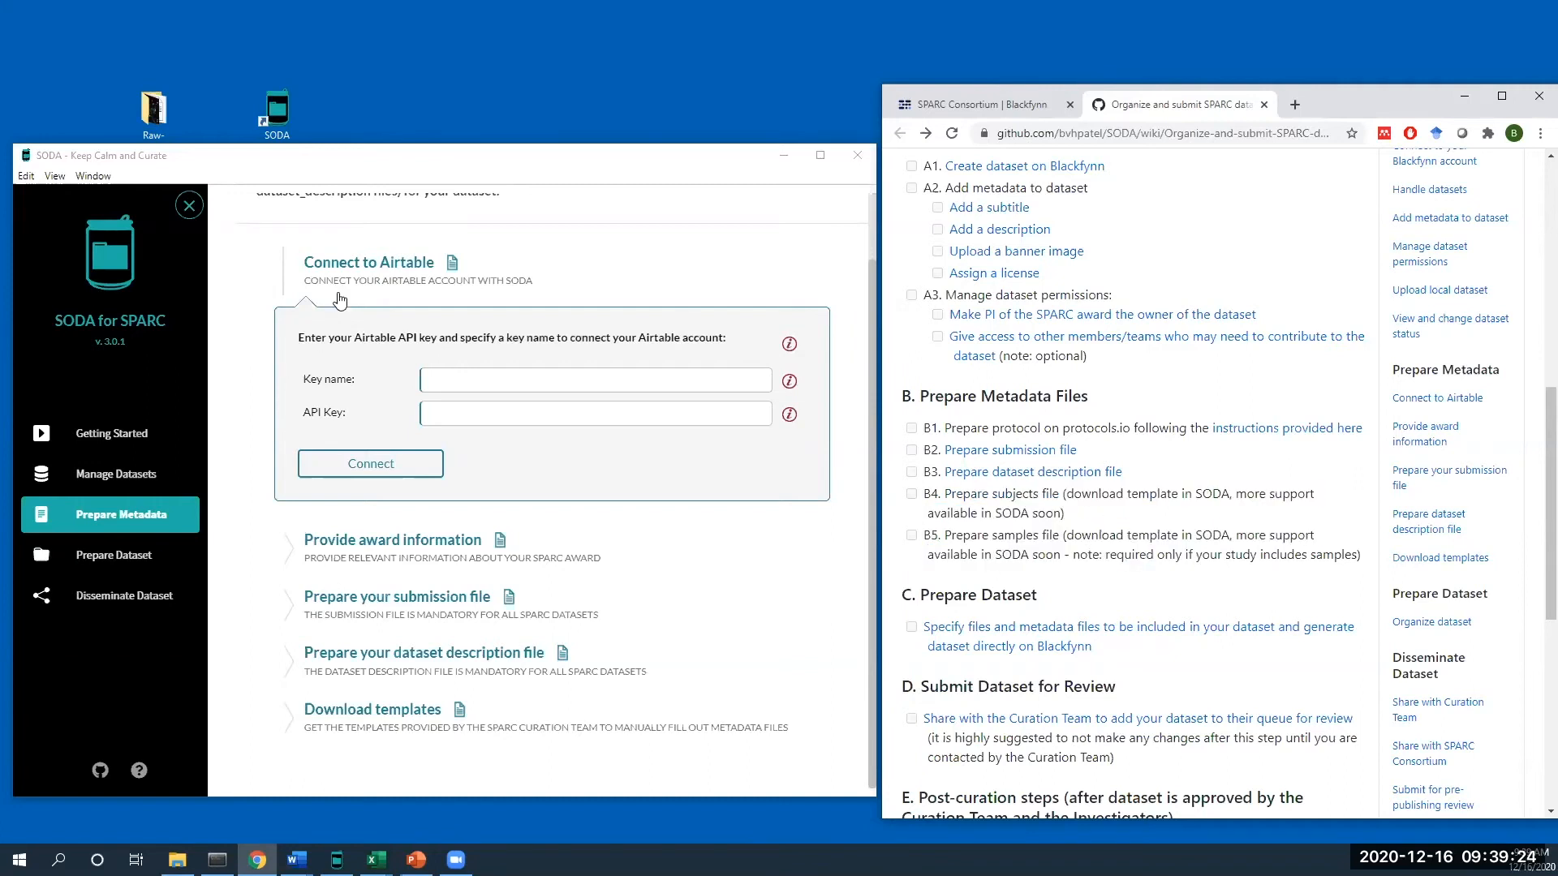
- Download the subjects.xlsx template into the metadata folder
left_click(372, 281)
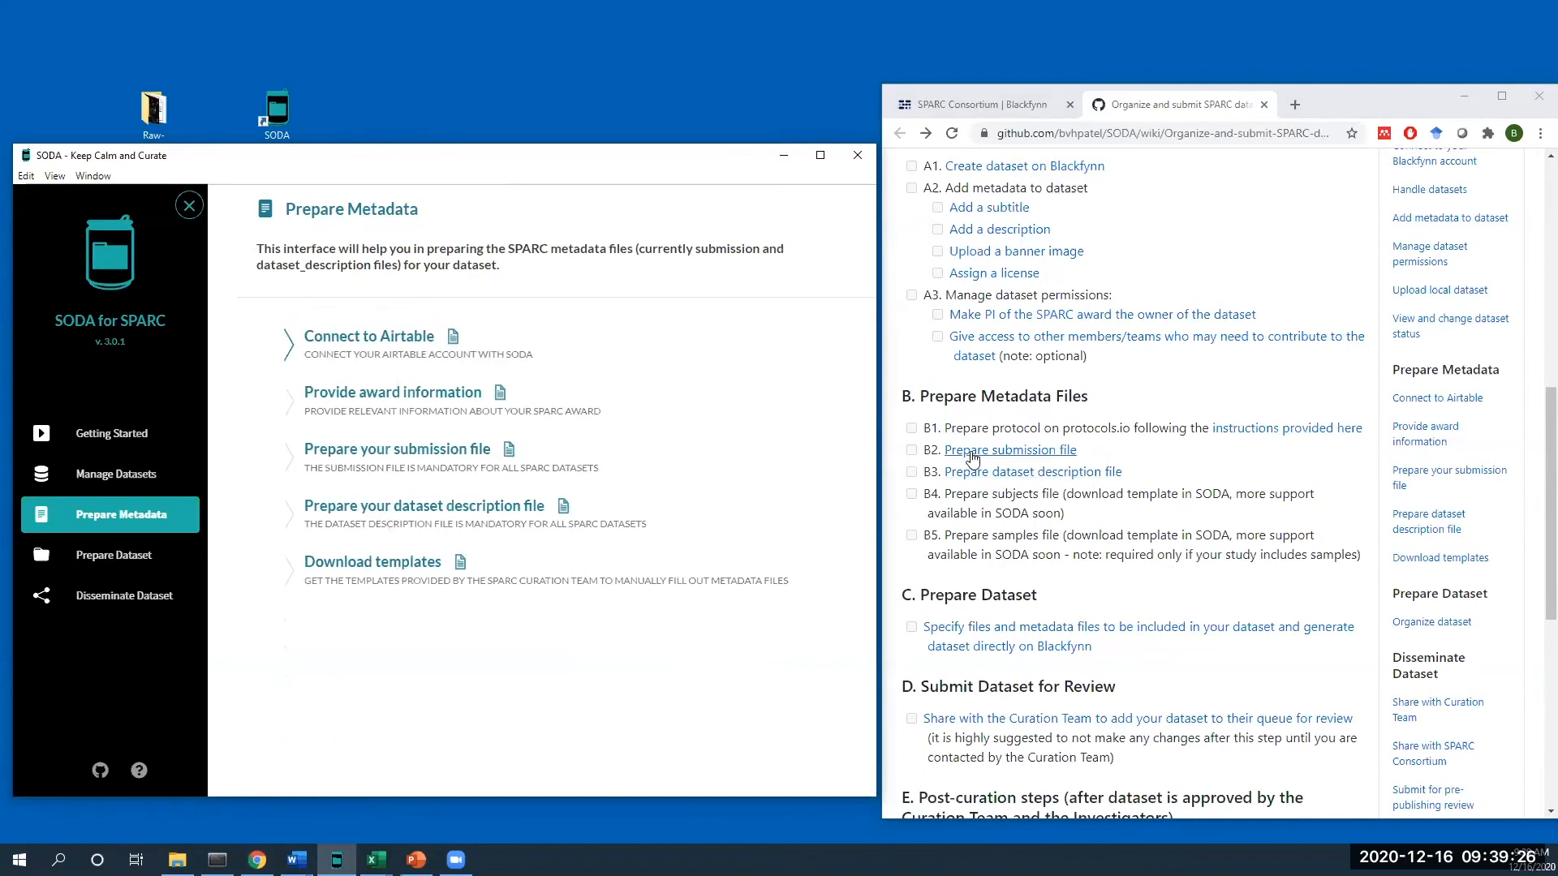
left_click(407, 566)
scroll(592, 517, "down", 3)
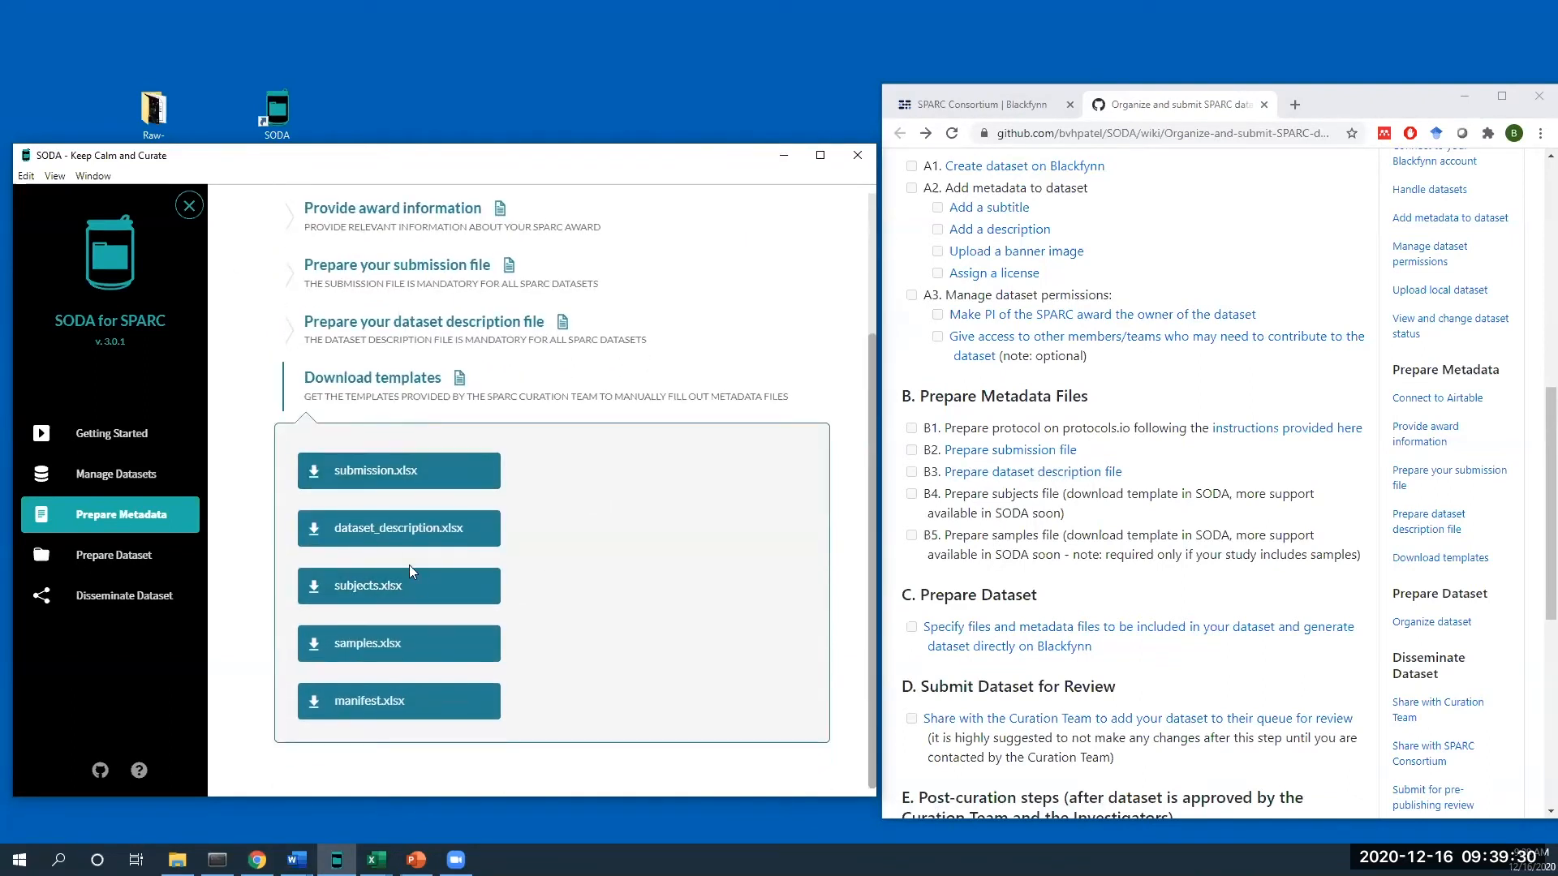
left_click(414, 593)
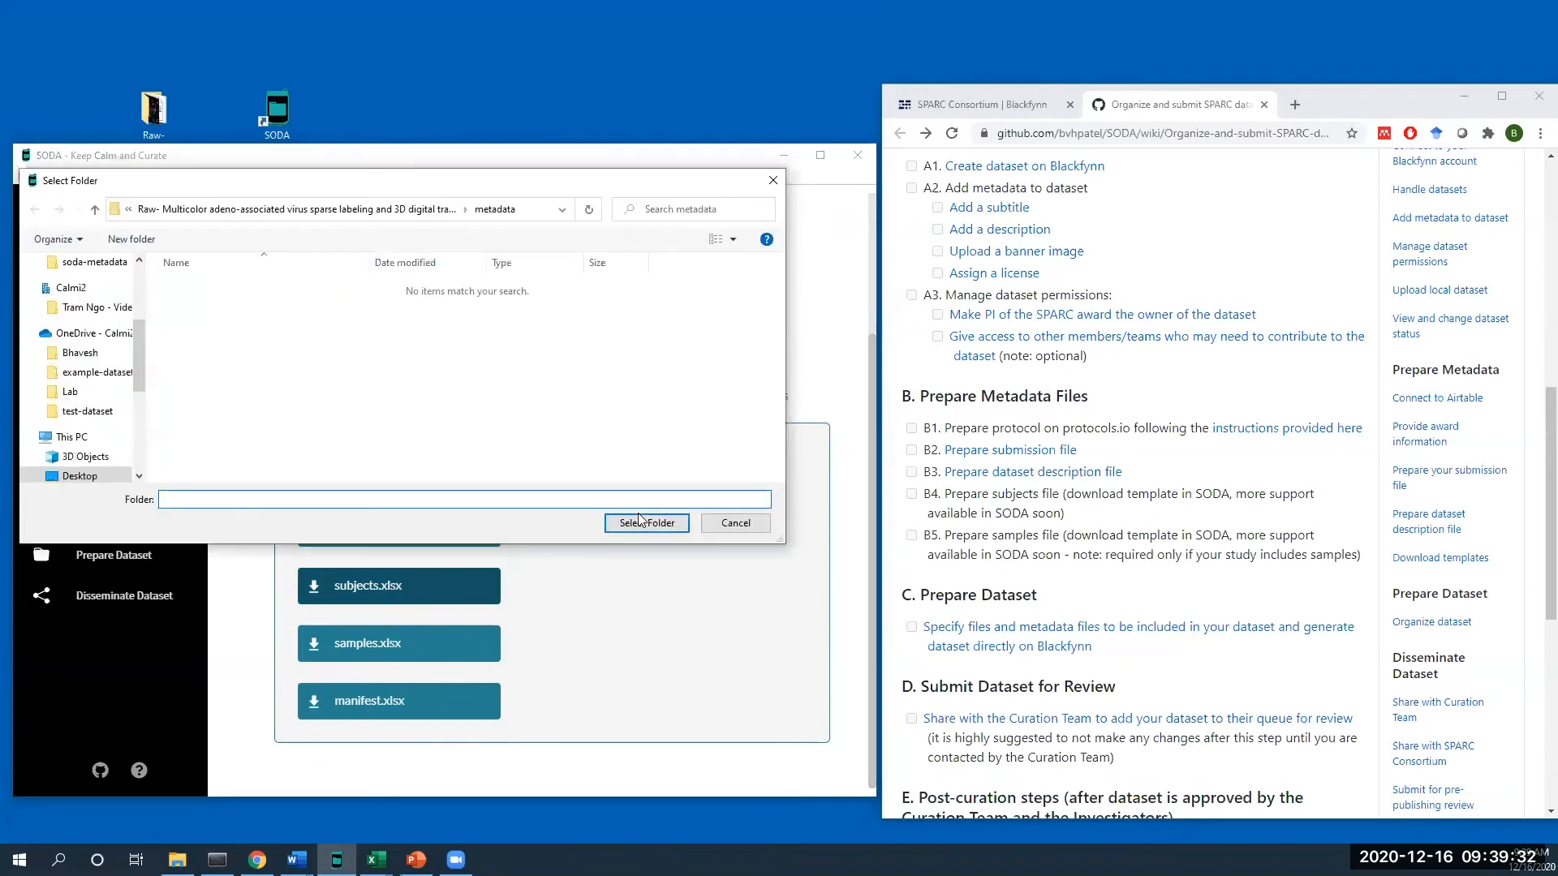
left_click(641, 524)
left_click(964, 440)
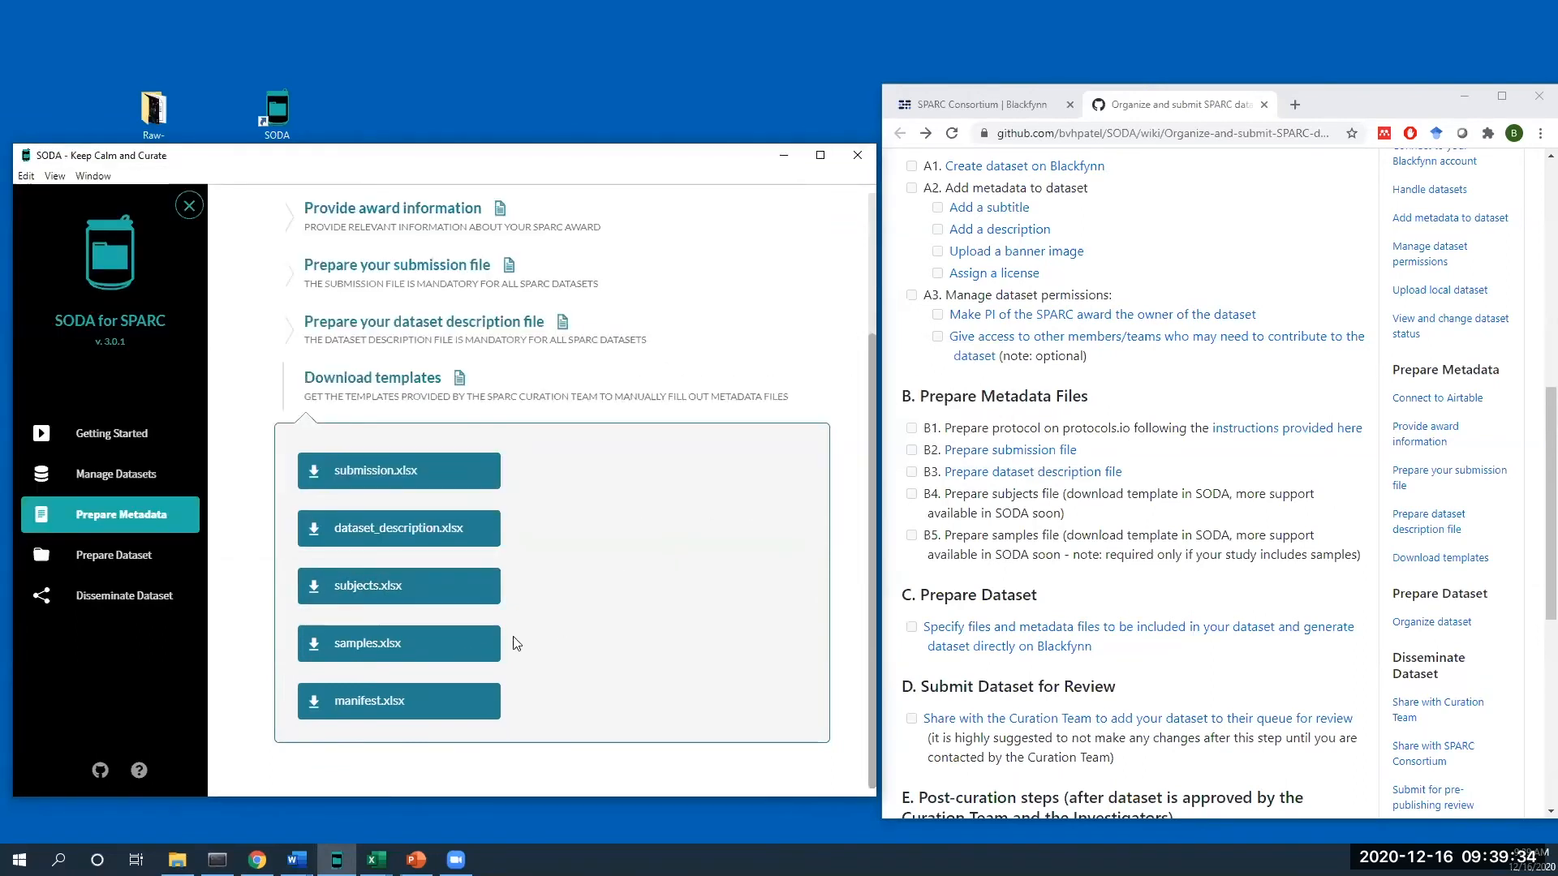
- Download the samples.xlsx template into the metadata folder and collapse the templates section
left_click(466, 655)
left_click(645, 523)
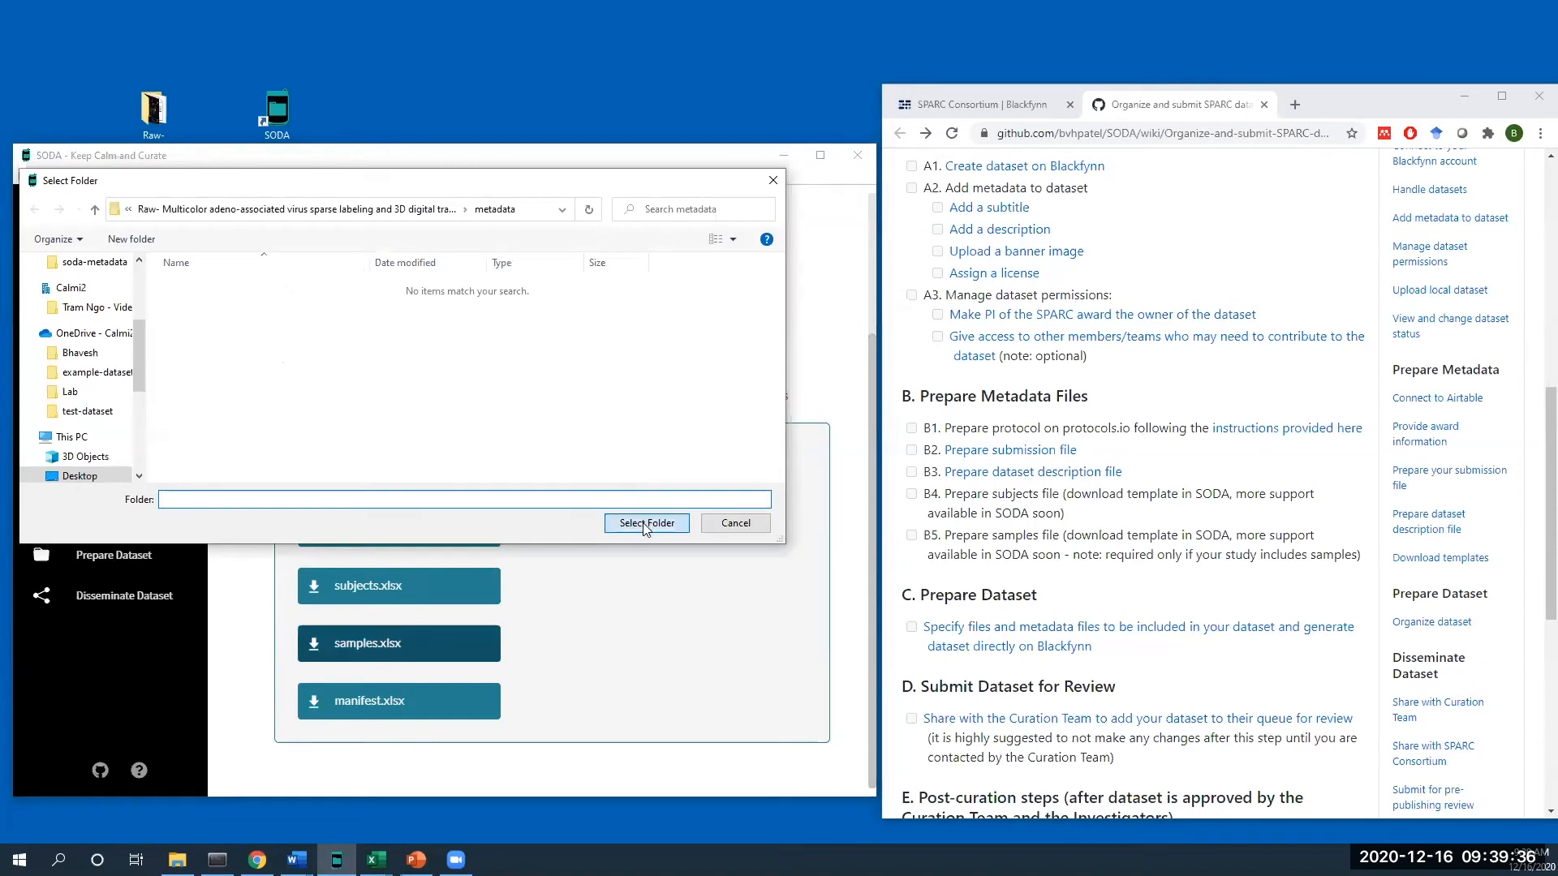
left_click(946, 445)
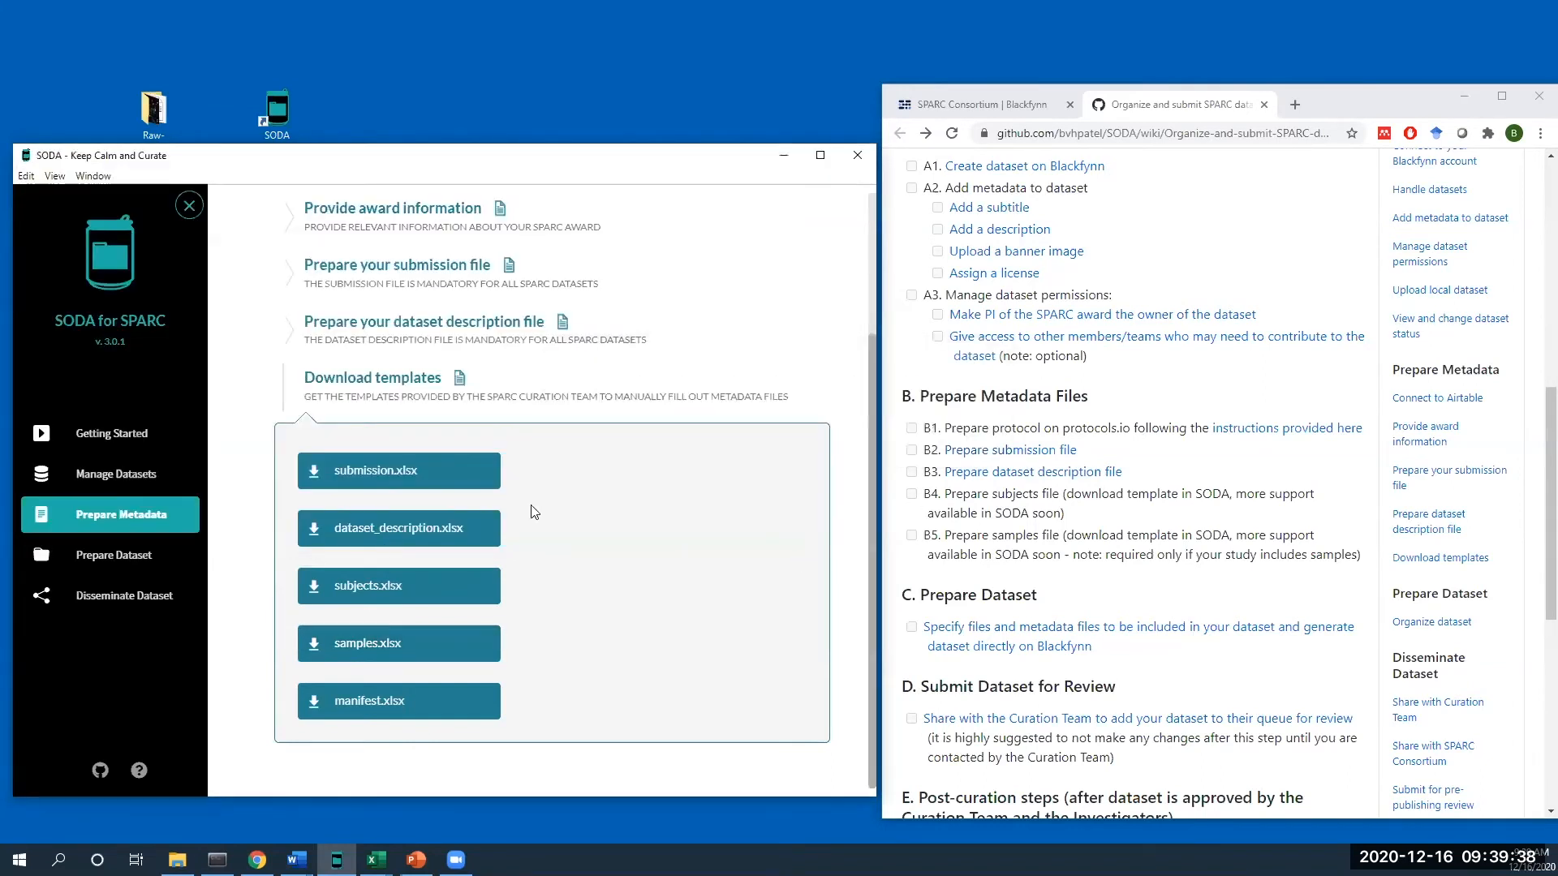
left_click(377, 404)
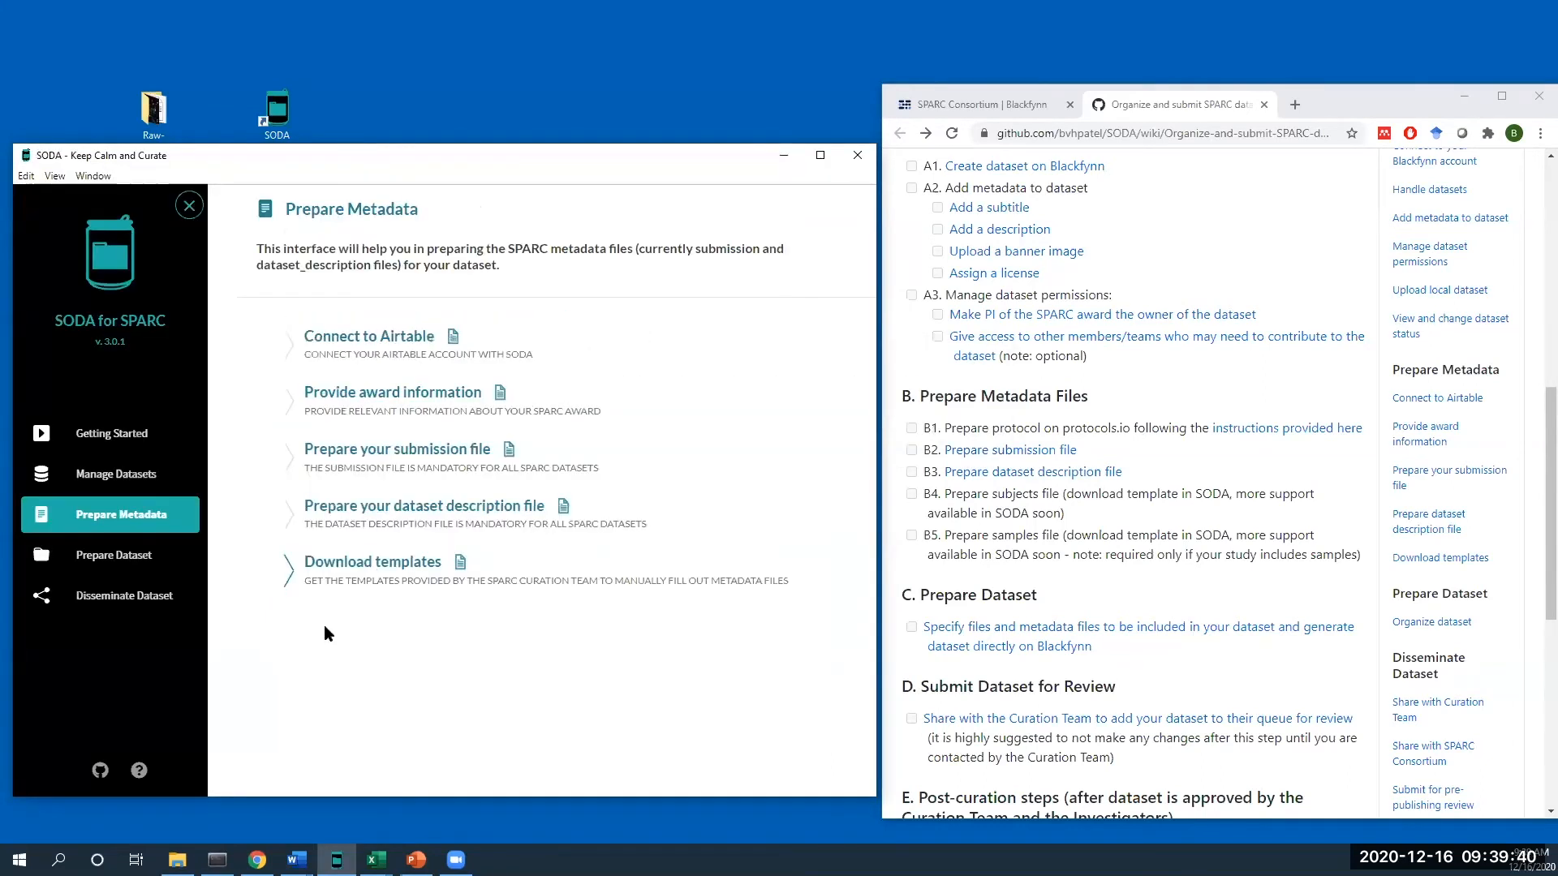
scroll(1143, 493, "down", 2)
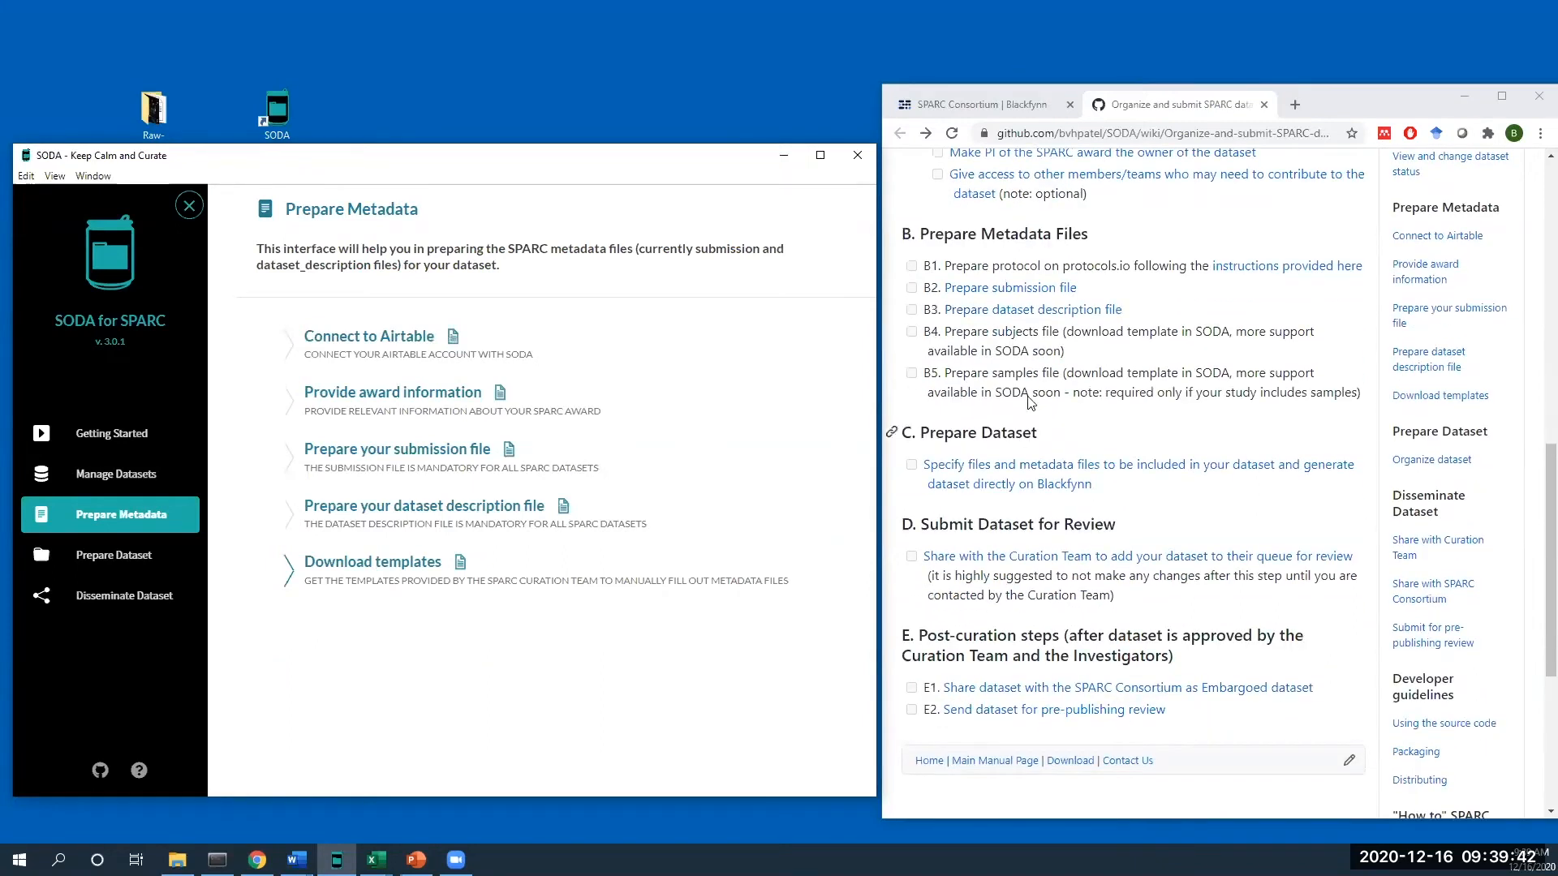
left_click(118, 556)
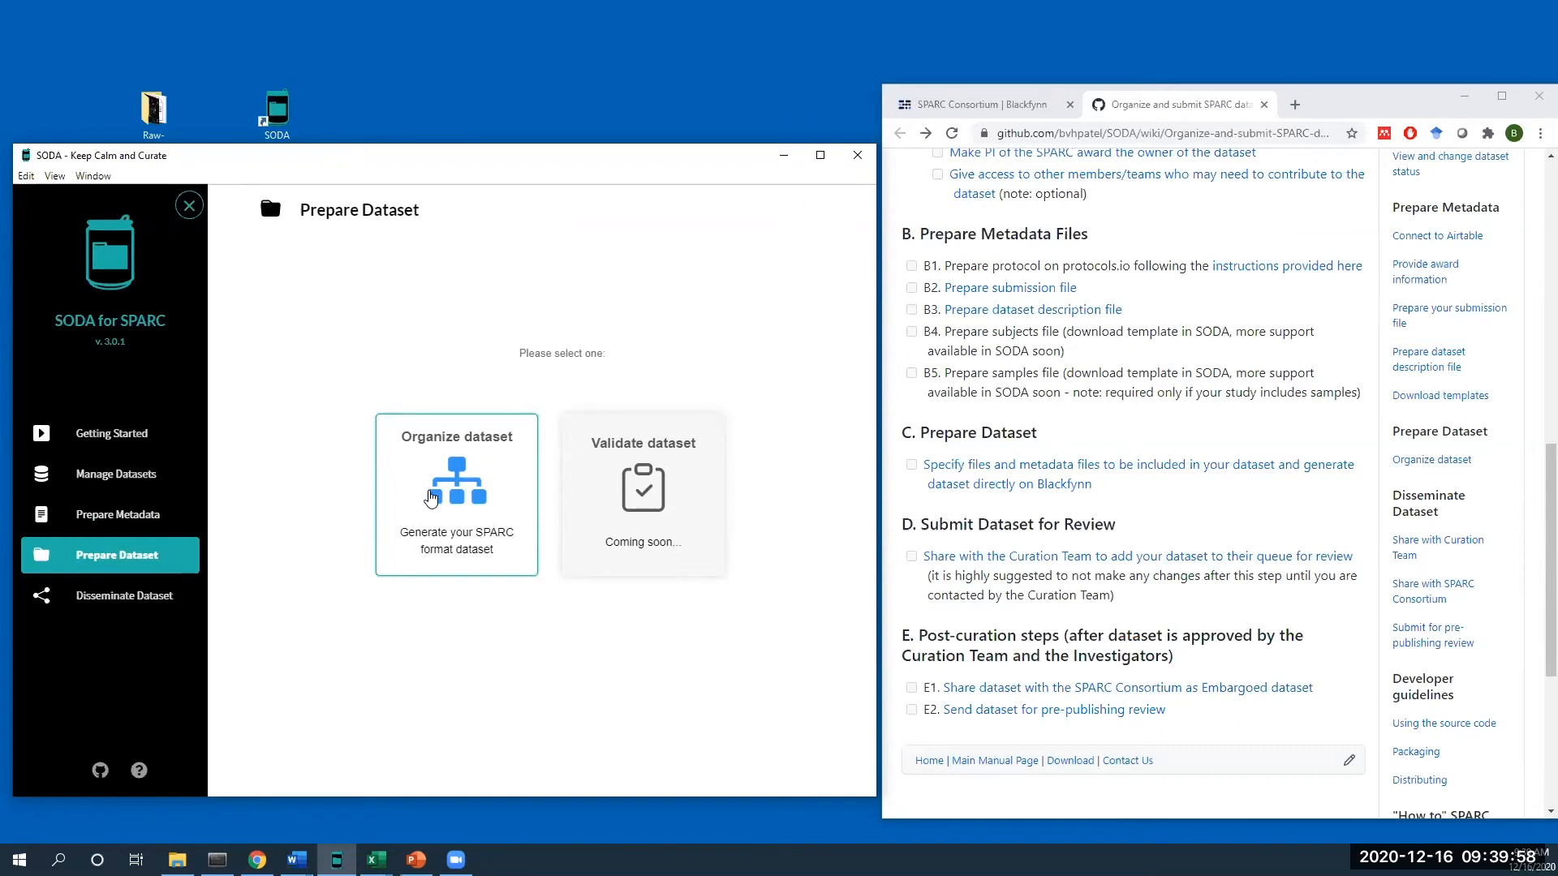
left_click(120, 515)
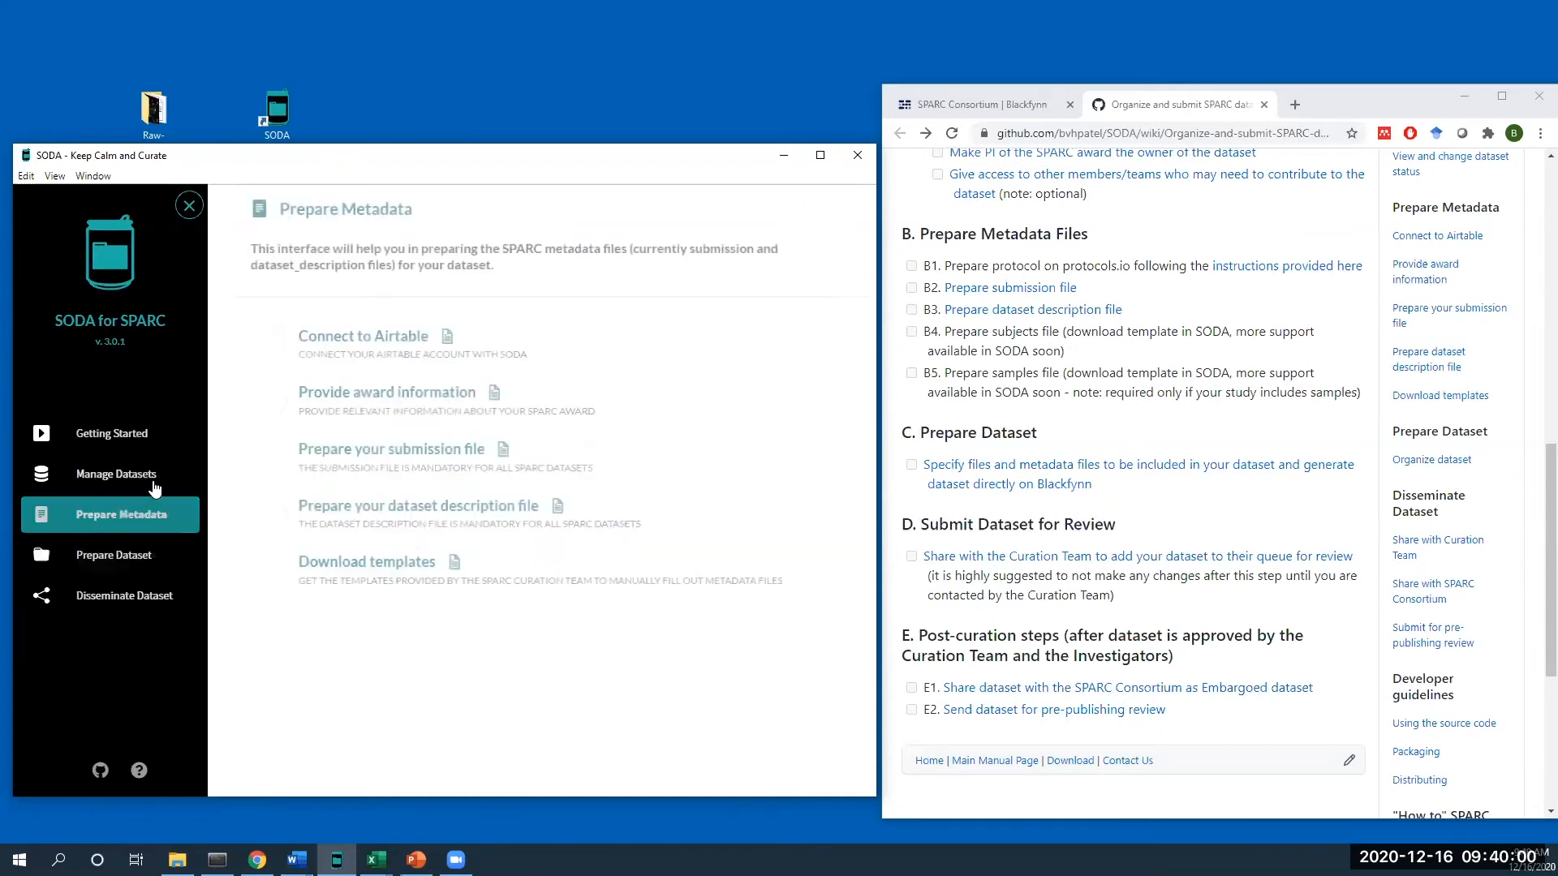
left_click(156, 555)
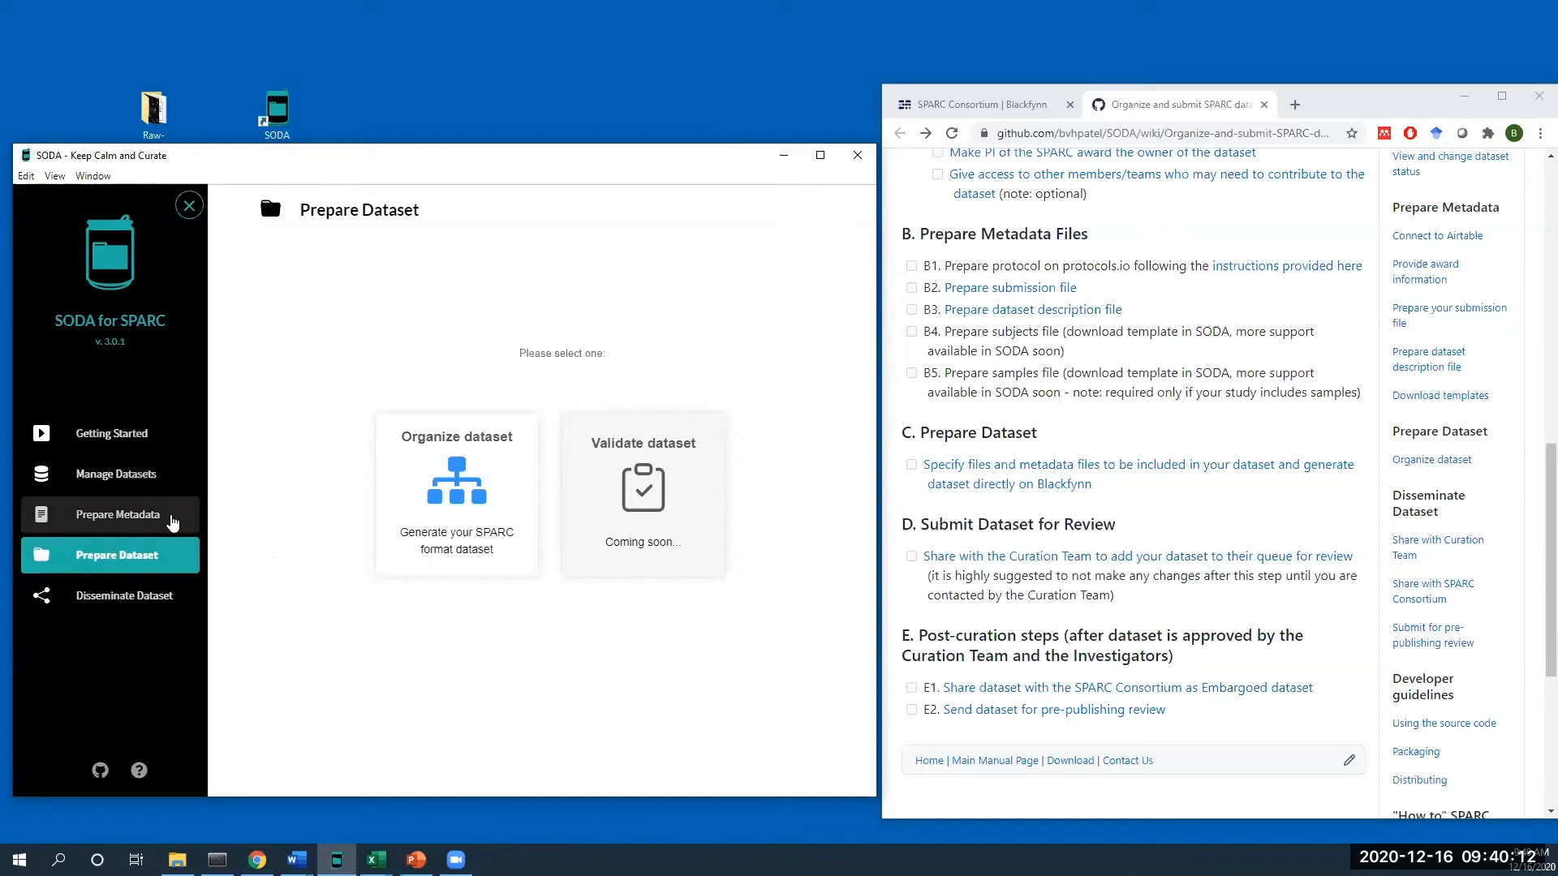
left_click(158, 517)
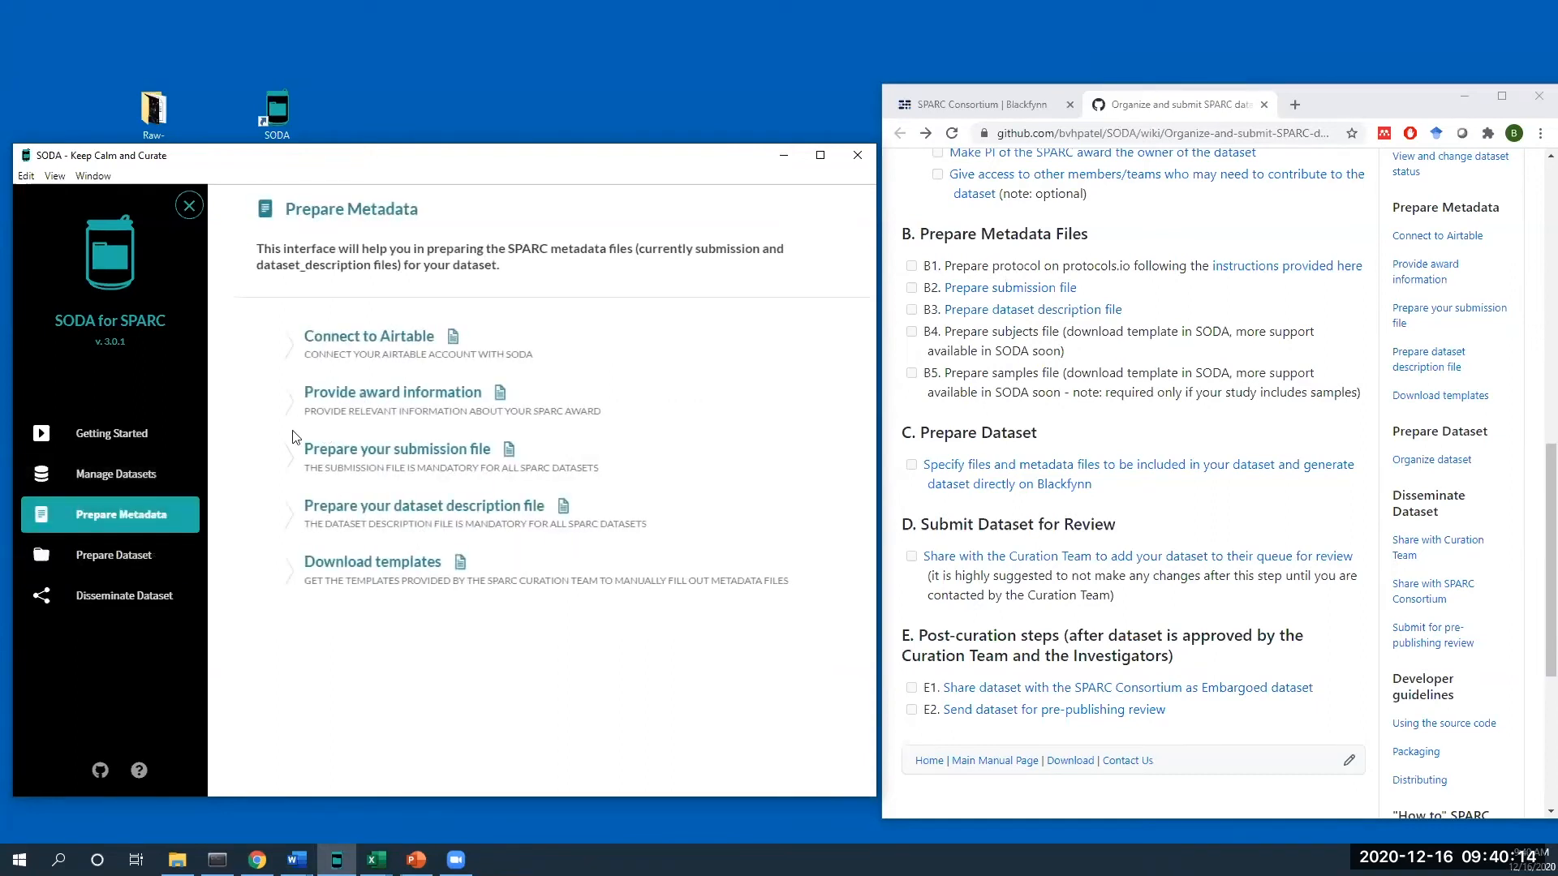
- In Prepare Dataset, start organizing a new dataset and proceed to the high-level folders step
left_click(148, 568)
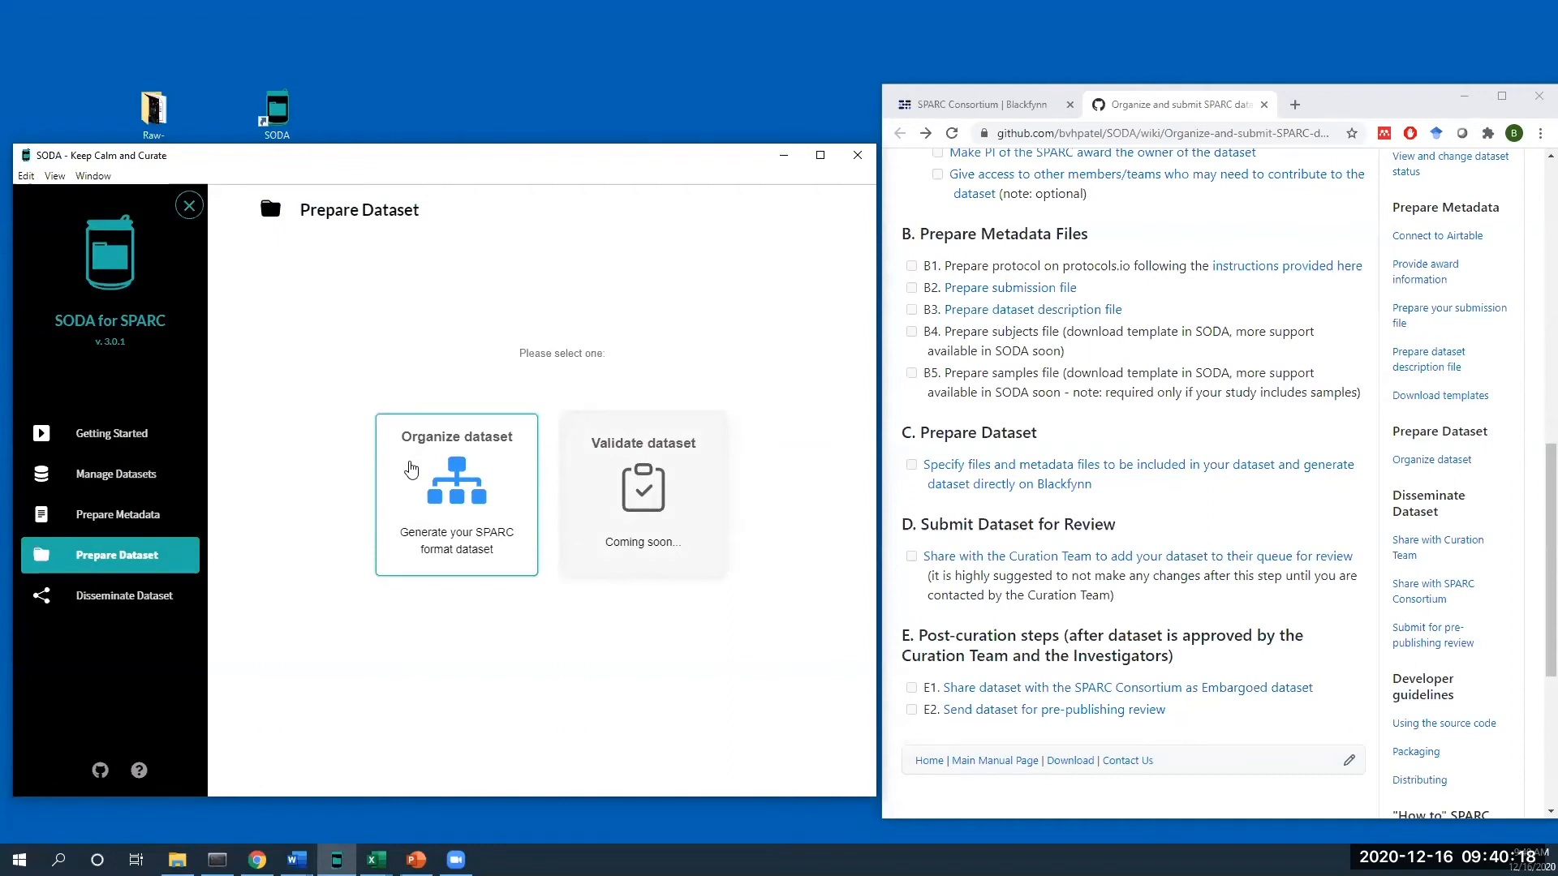
left_click(412, 469)
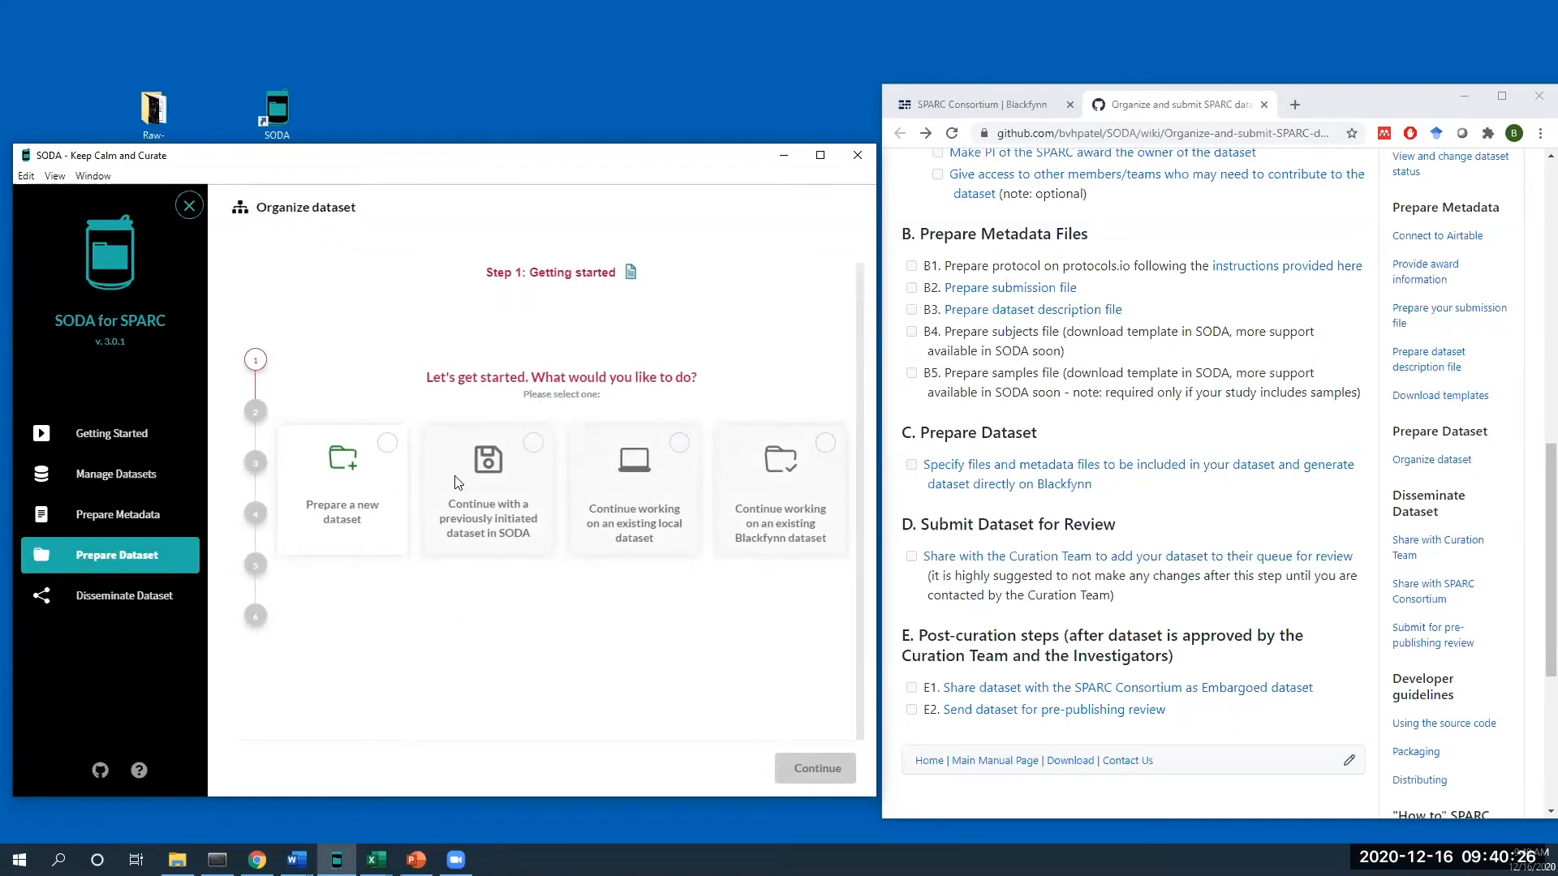
left_click(345, 516)
left_click(365, 512)
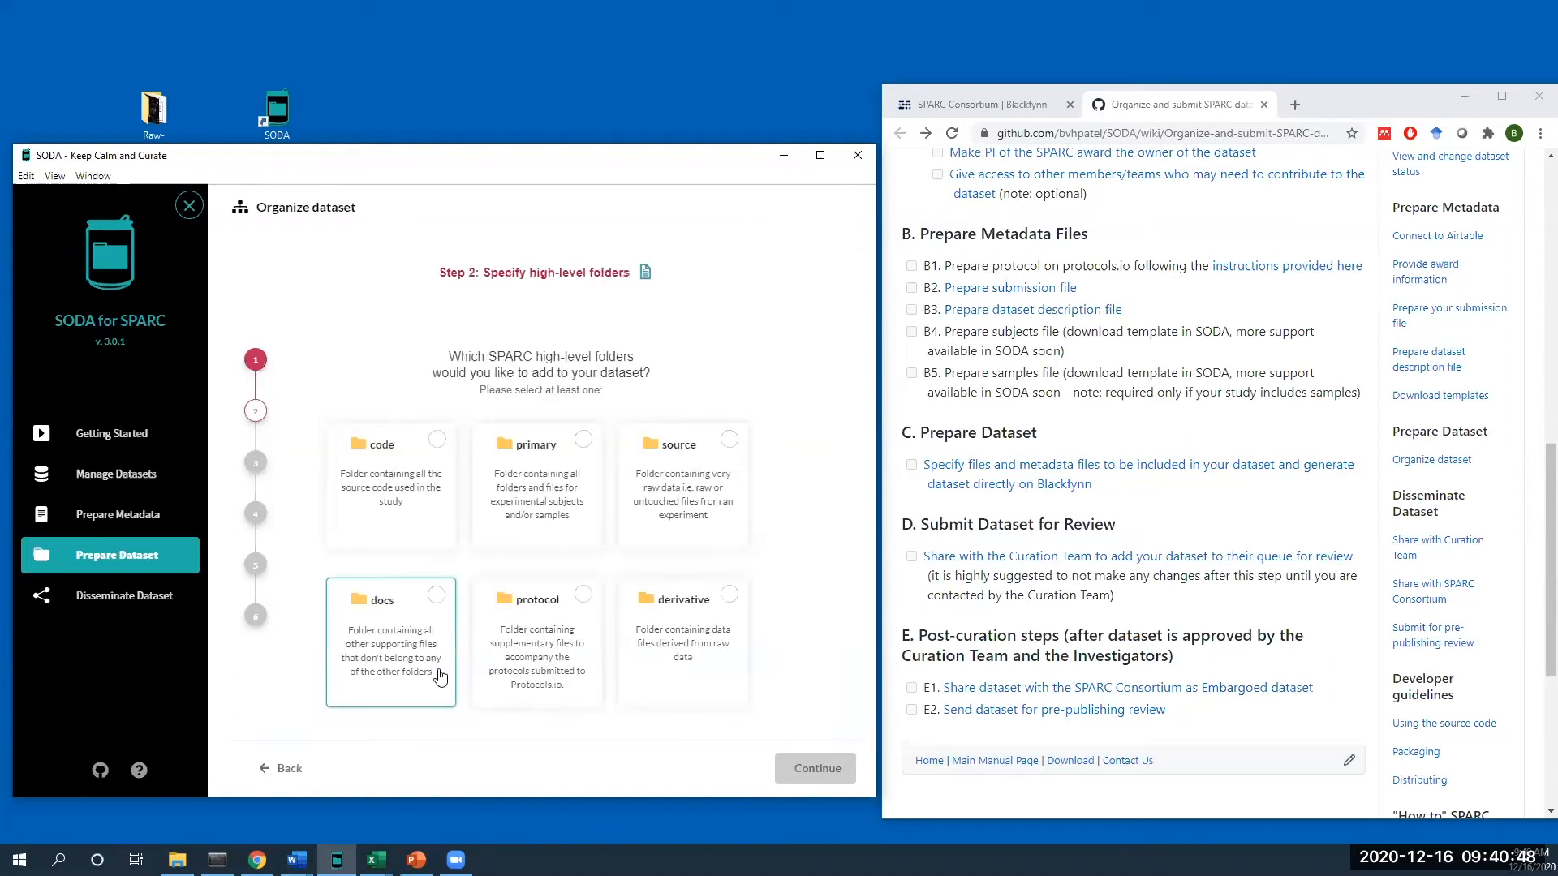
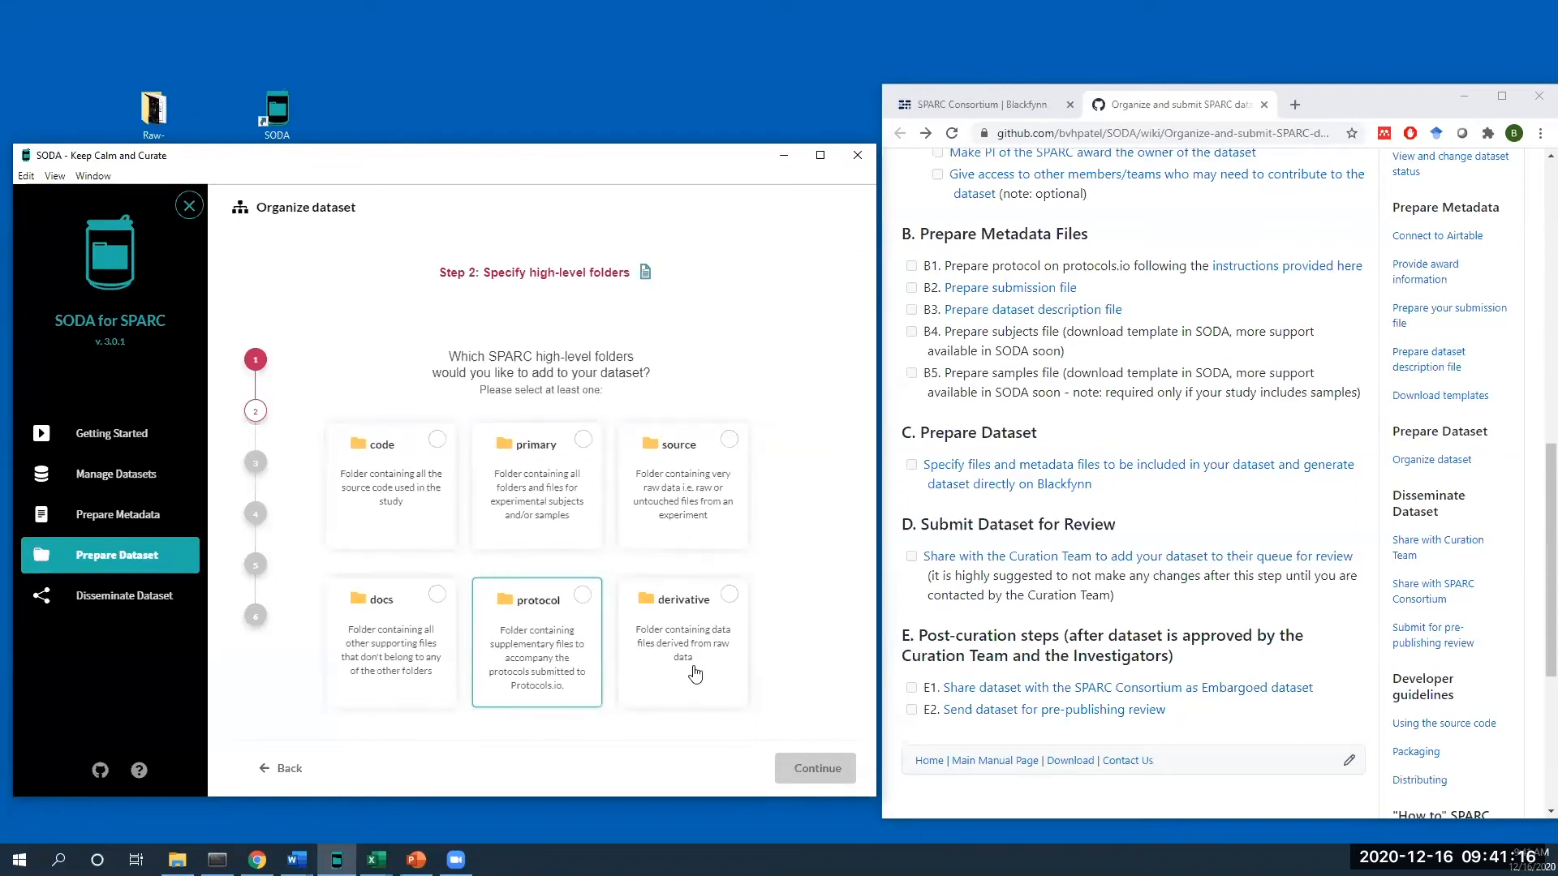
- Review the top-level folder overview on the wiki's Organize dataset page, then return to the submission checklist
left_click(1002, 482)
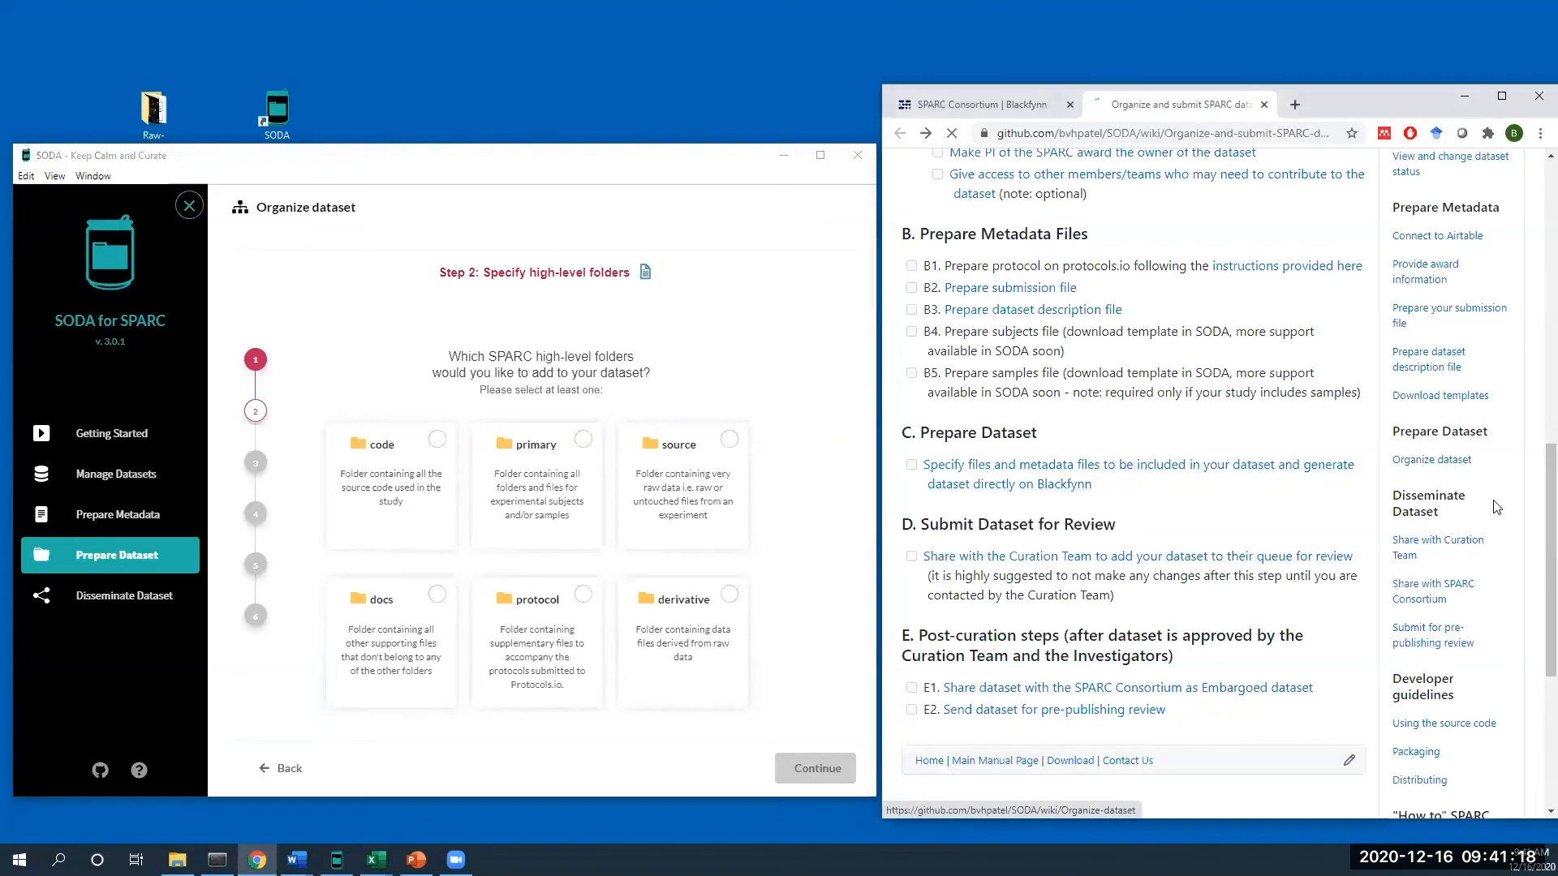
scroll(1090, 453, "down", 1)
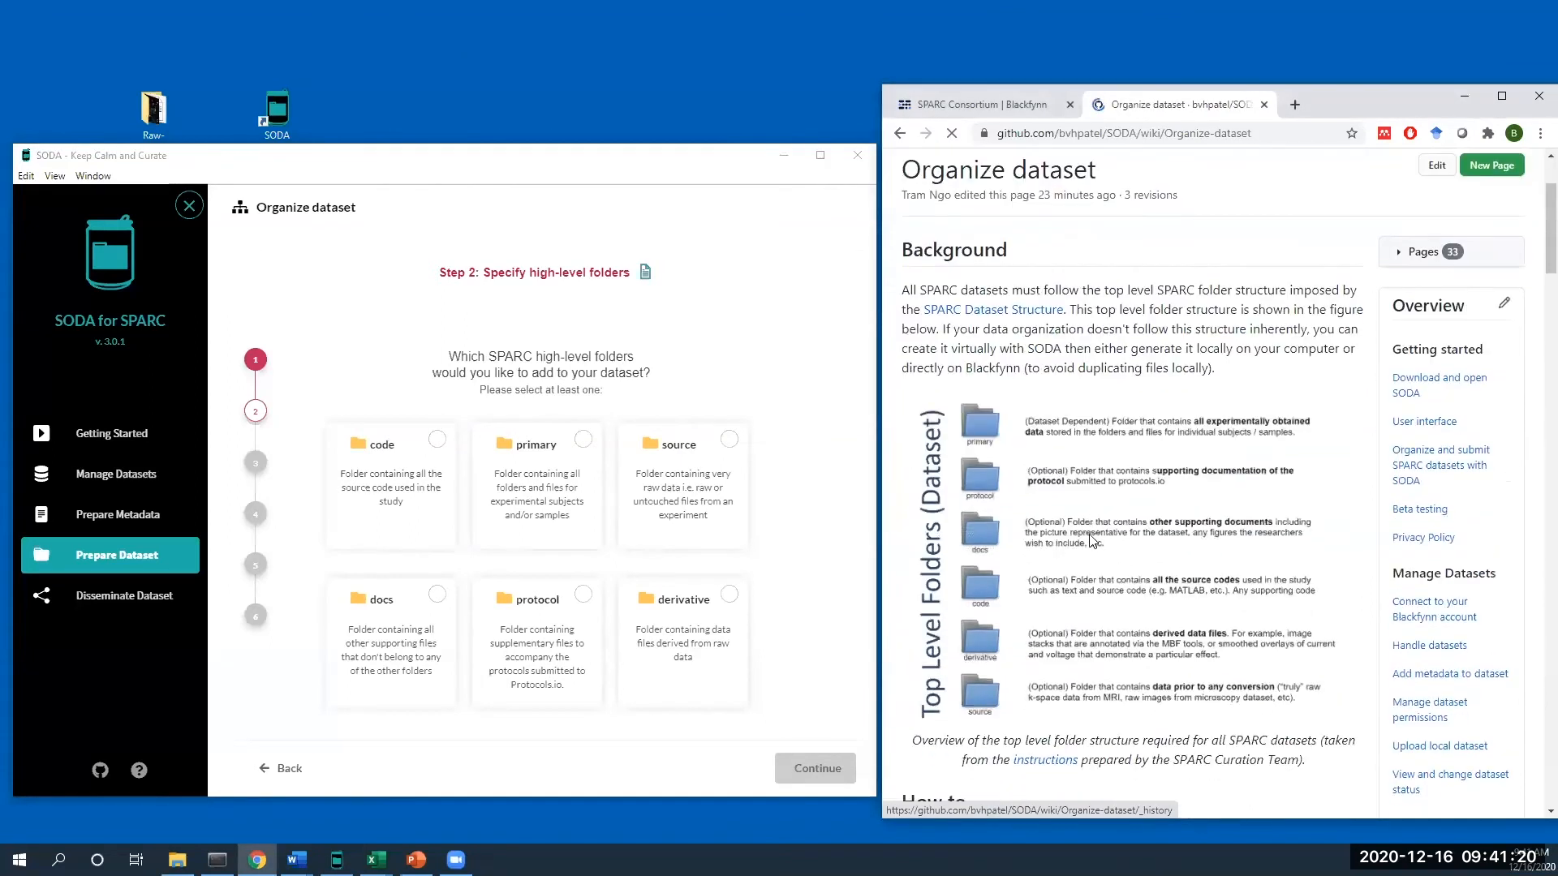
scroll(1092, 438, "down", 2)
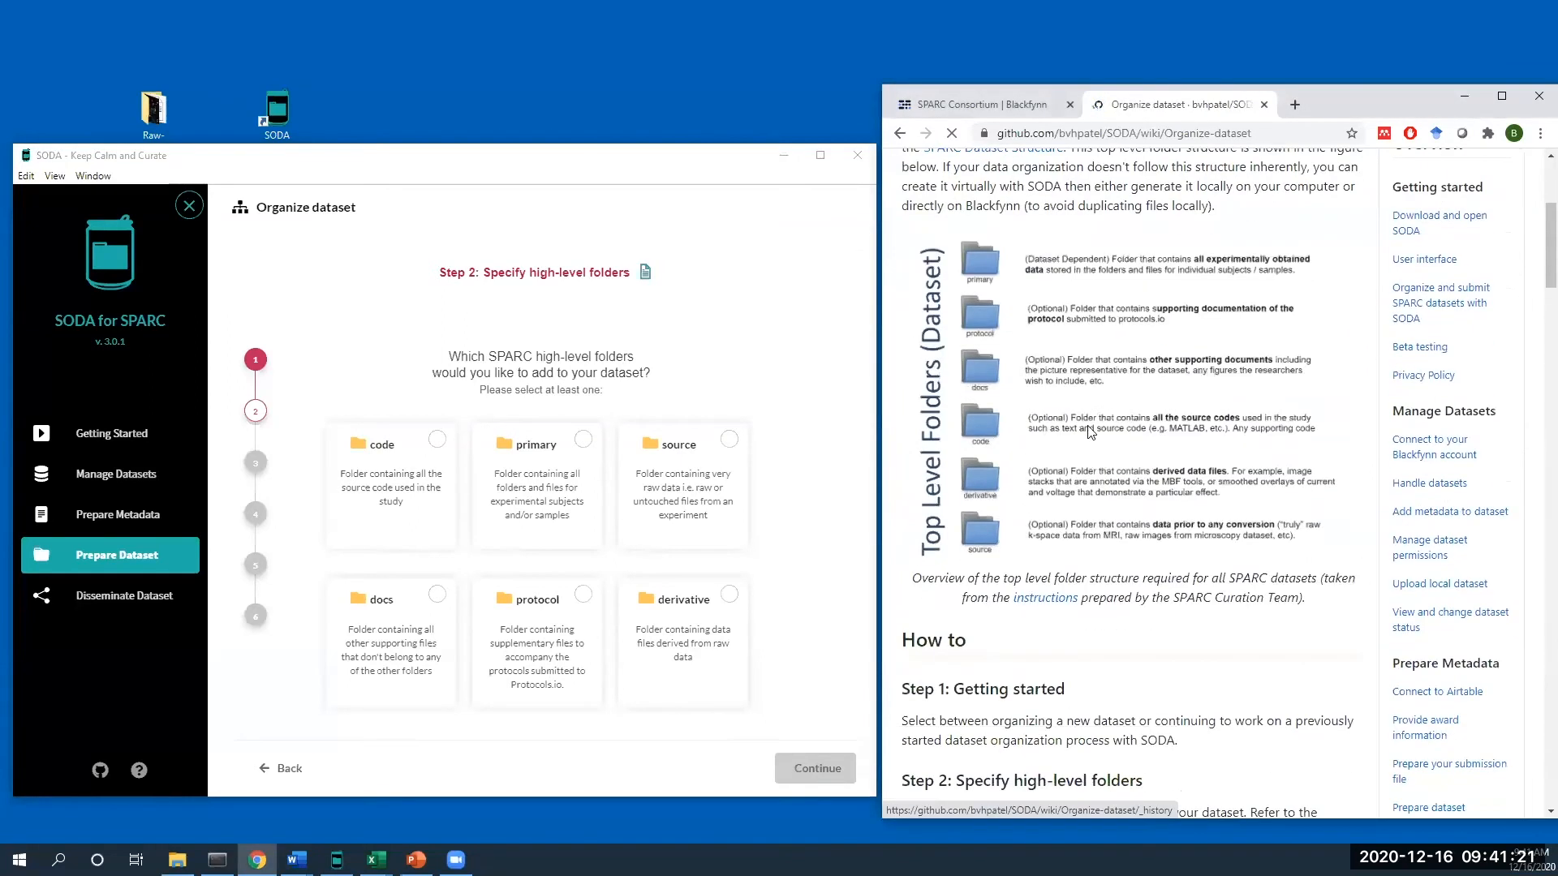
left_click(899, 133)
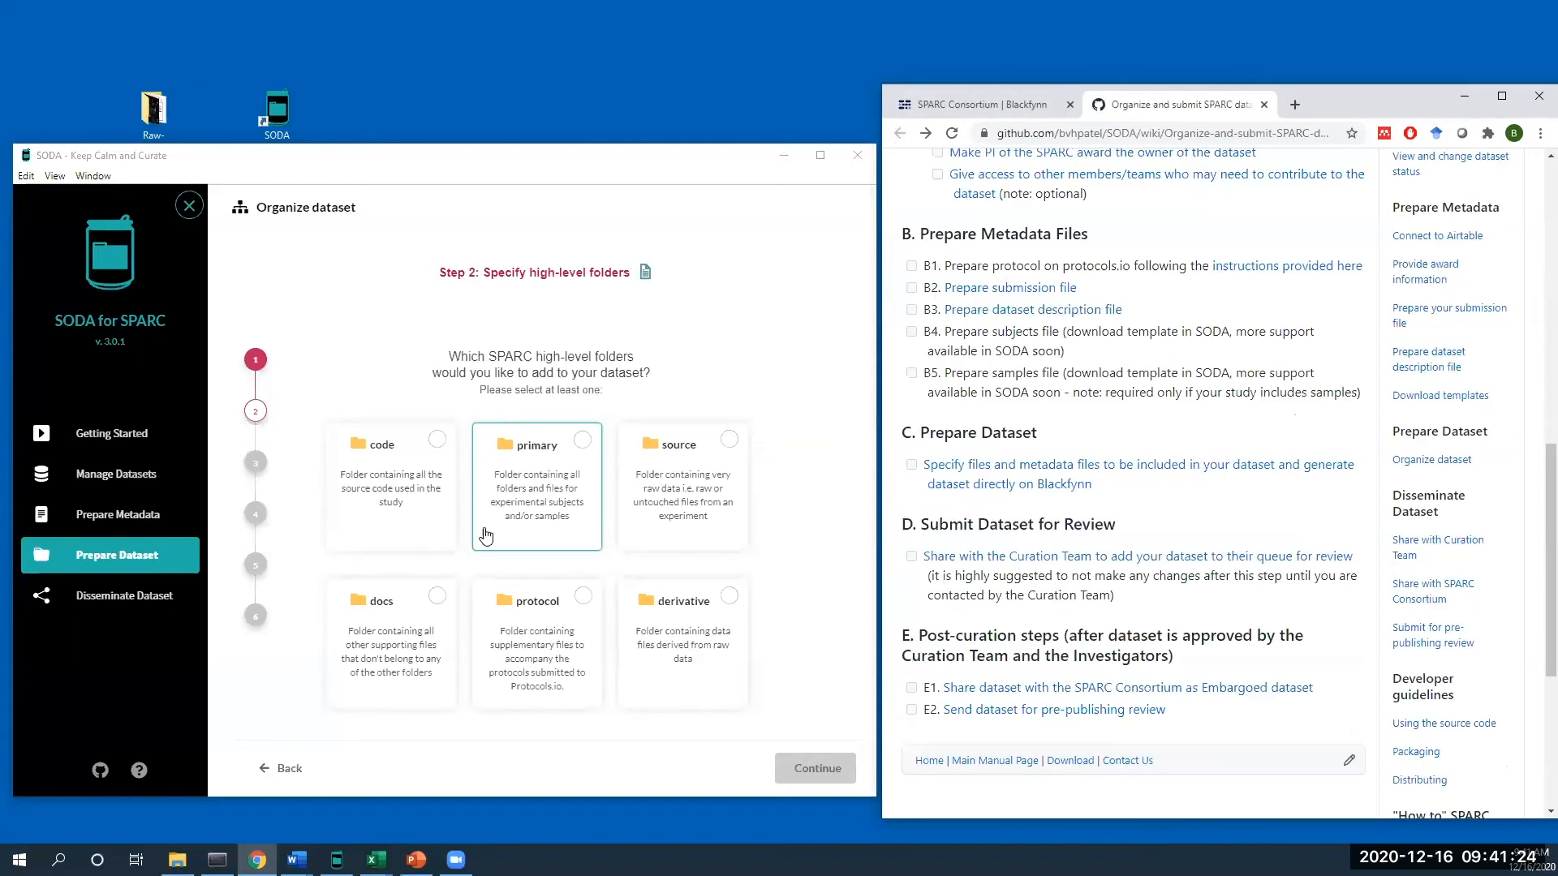
- Choose primary and derivative as the dataset's high-level folders and proceed to structuring the dataset files
left_click(516, 502)
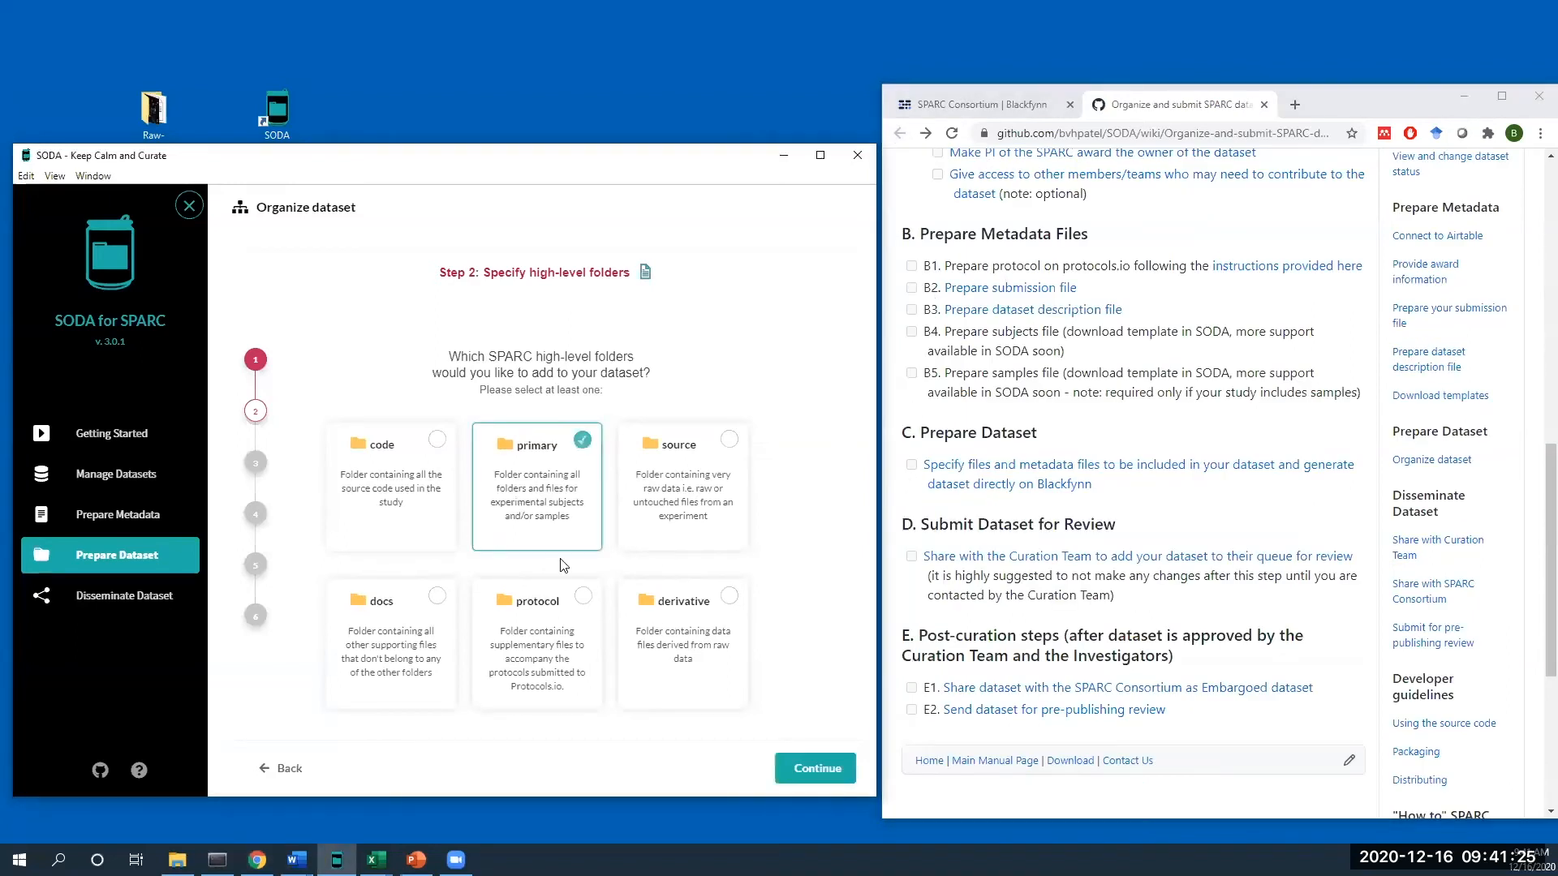
left_click(659, 623)
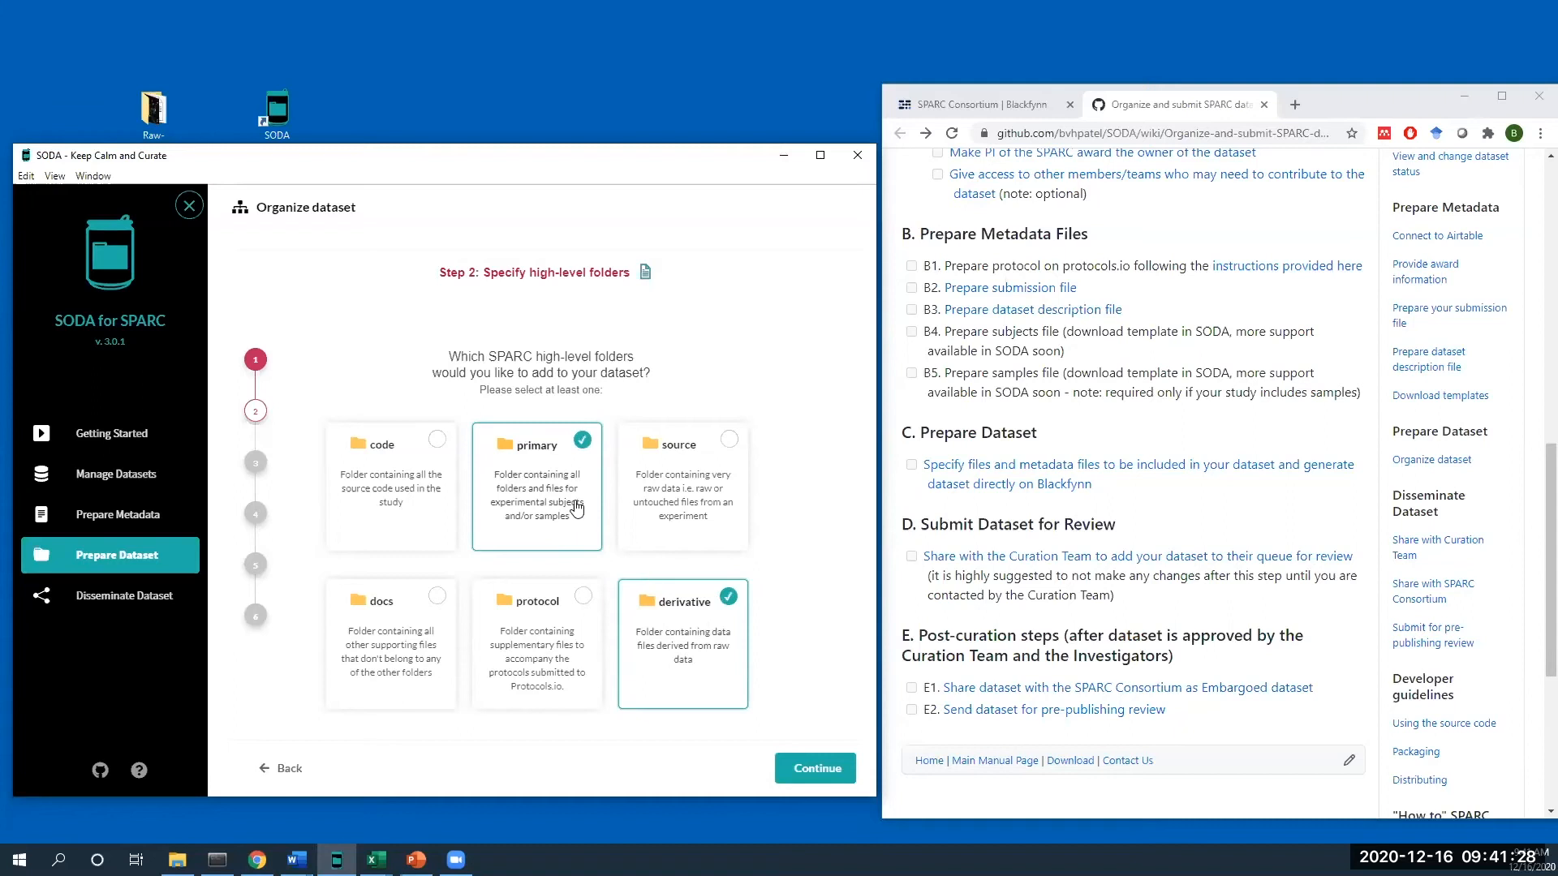
left_click(815, 775)
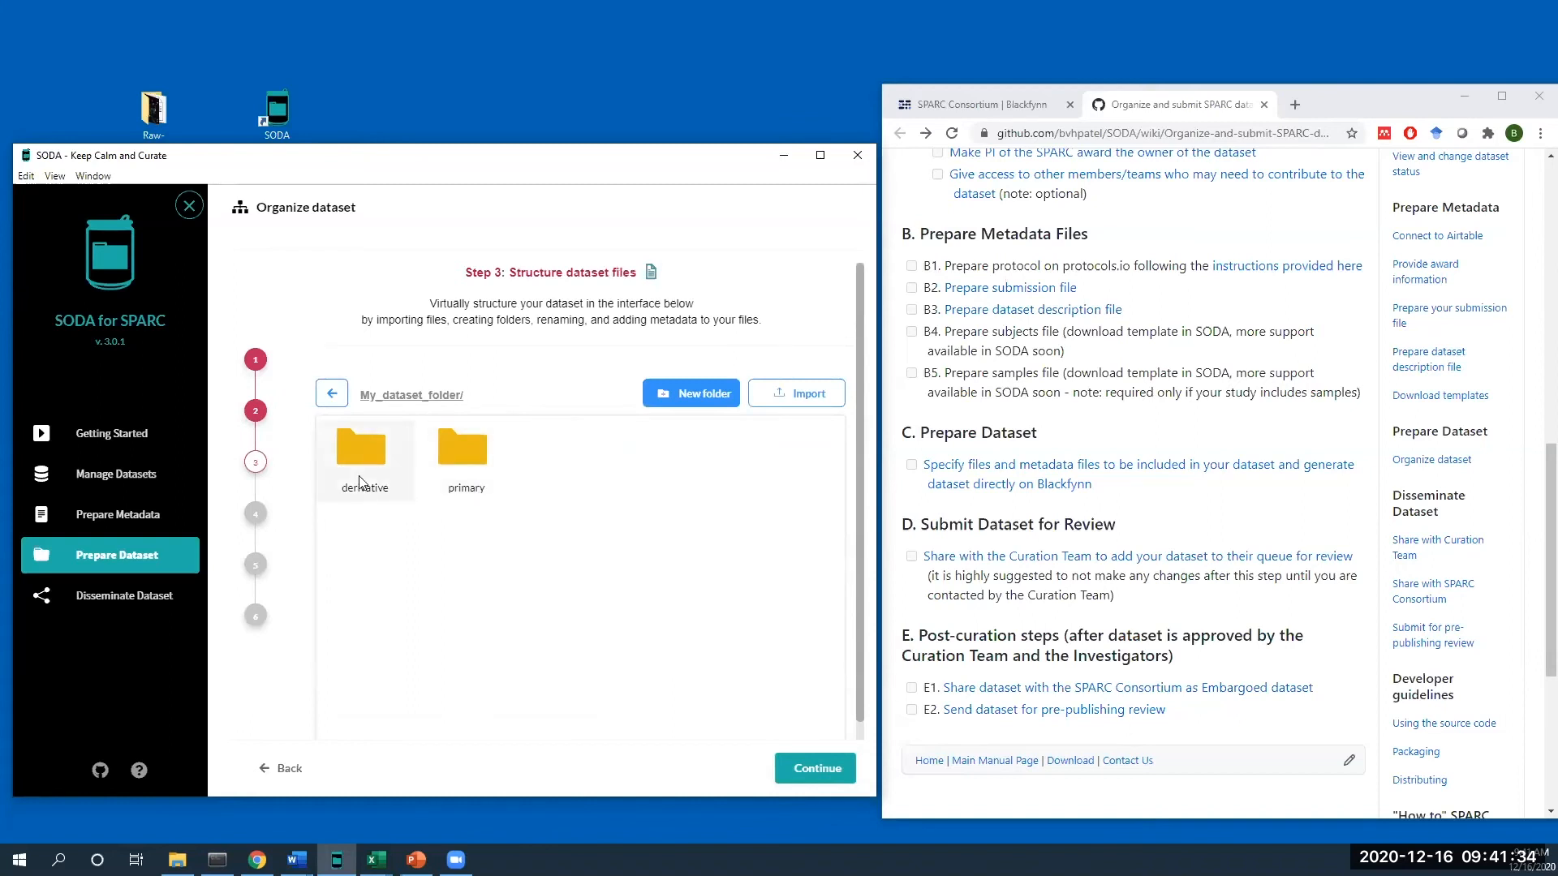
- Create a folder named M11 inside the primary folder, following the first subject ID in subjects.xlsx
double_click(458, 464)
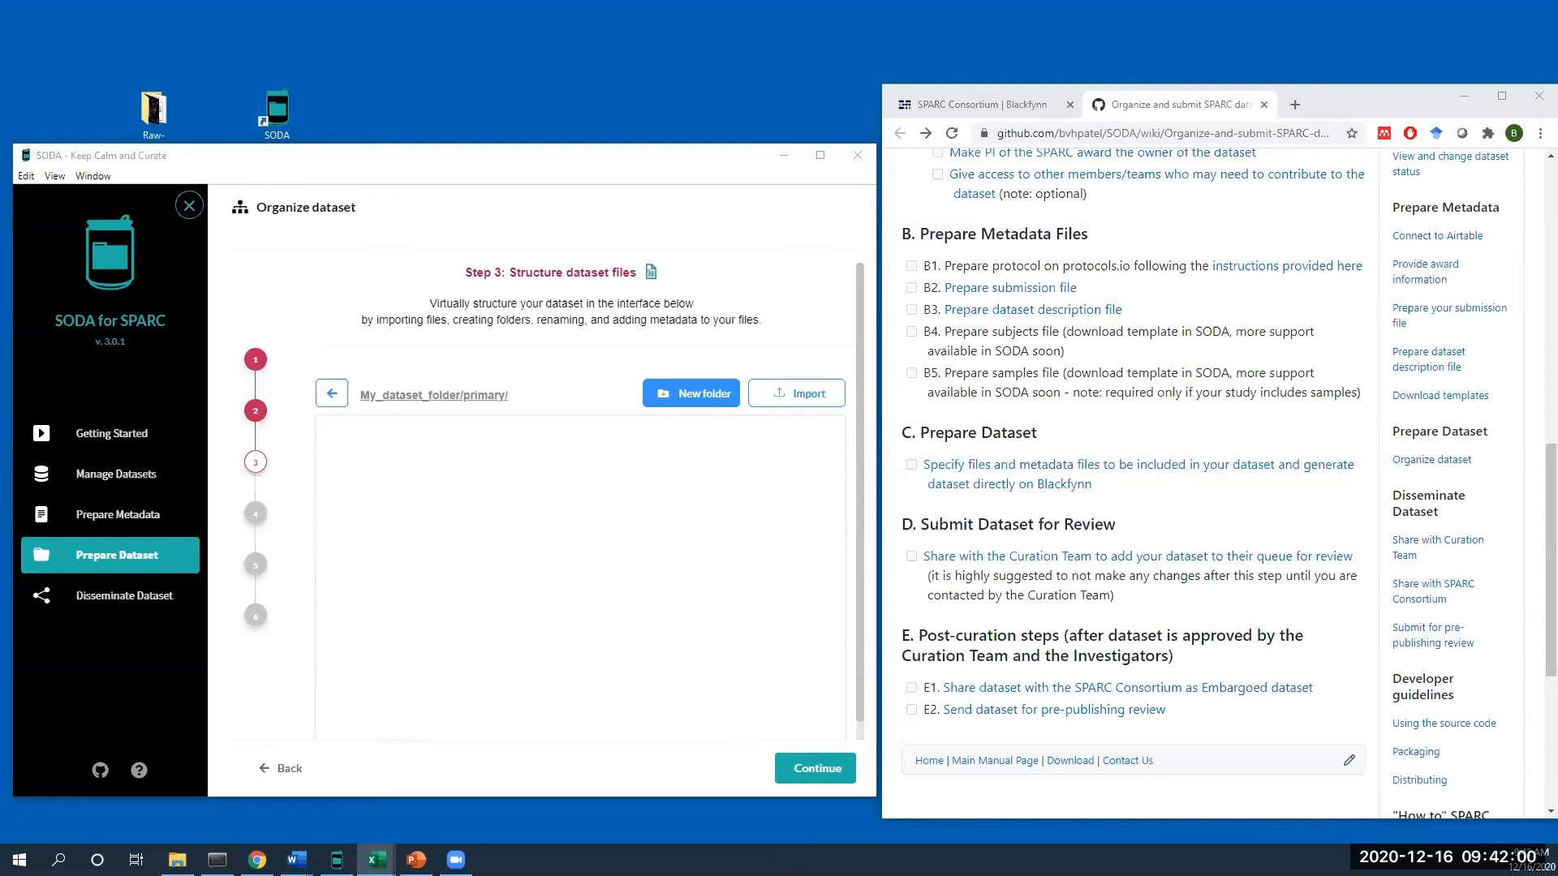
left_click_drag(714, 326, 734, 601)
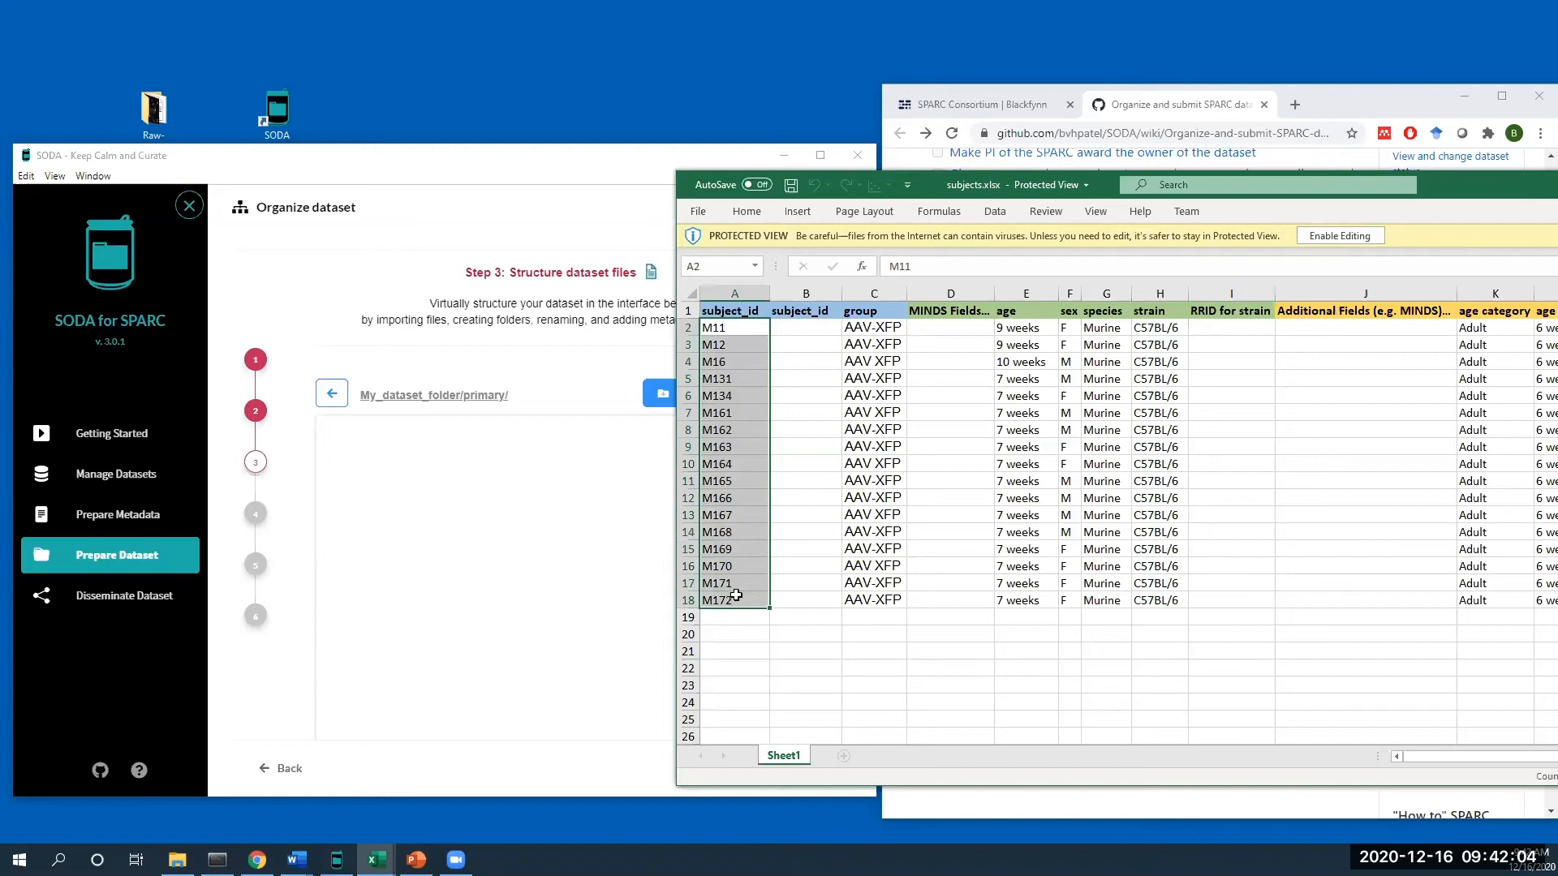
left_click(727, 327)
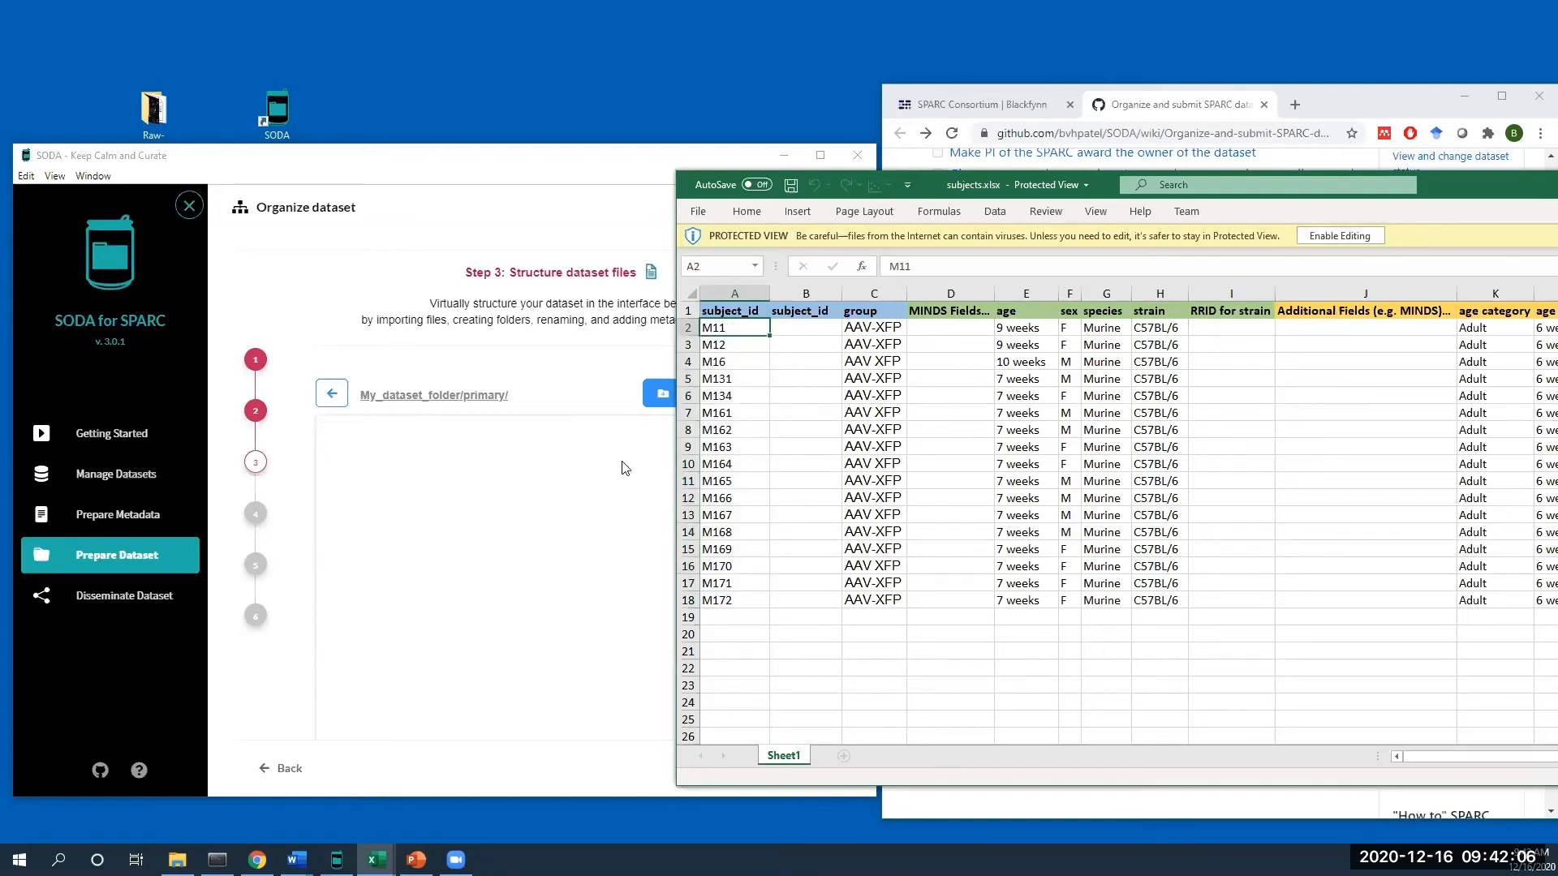
left_click(623, 463)
left_click(689, 390)
type("M11")
key("Return")
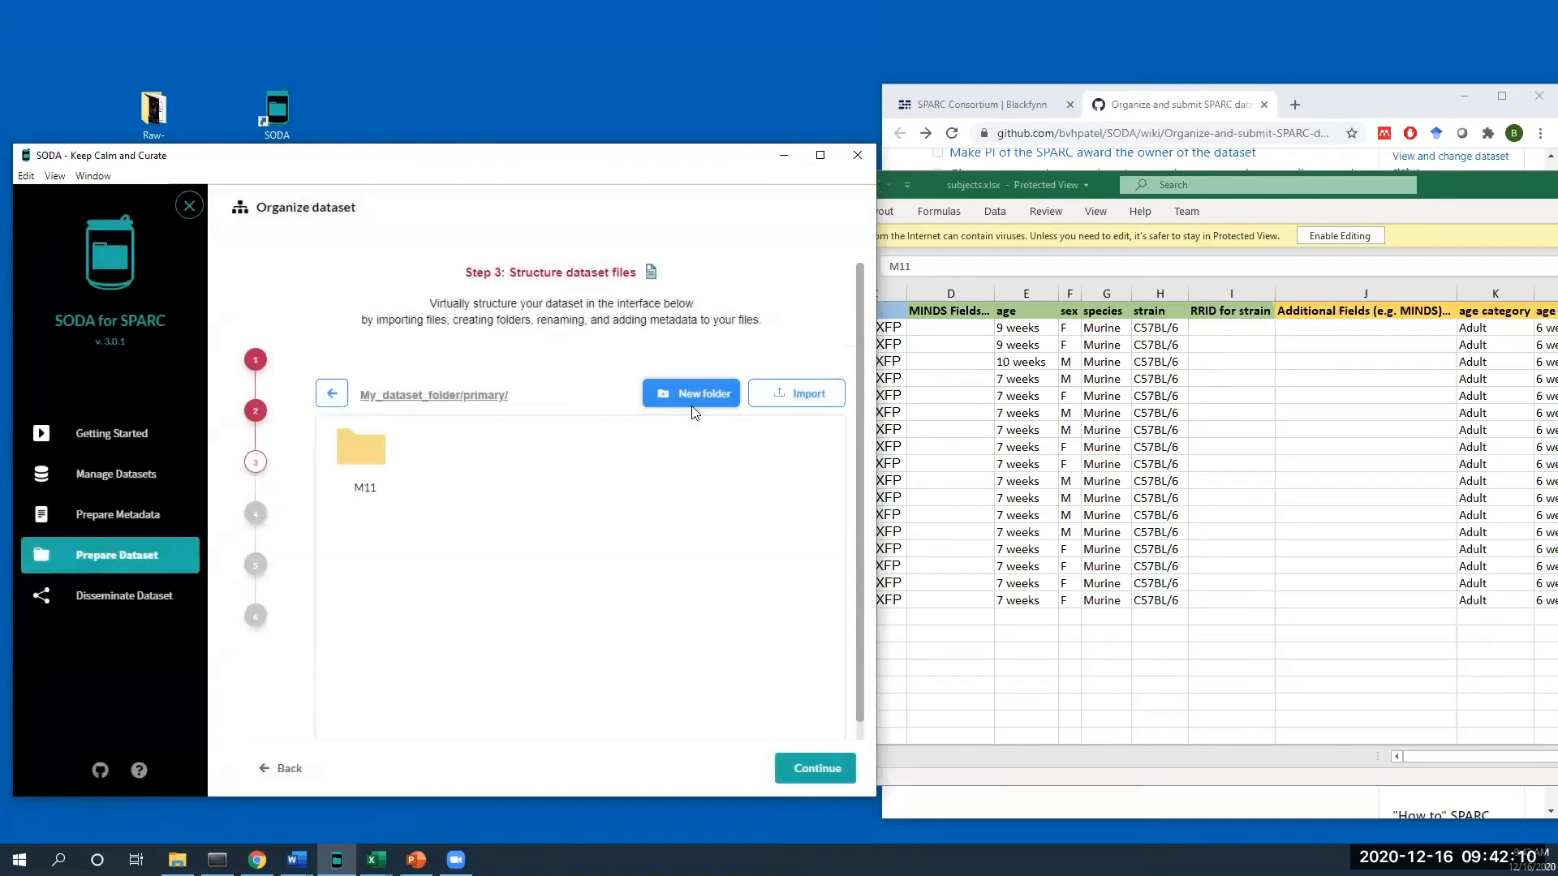
- Inside primary/M11, create a folder named "pC M11", following the matching sample ID in samples.xlsx
double_click(359, 456)
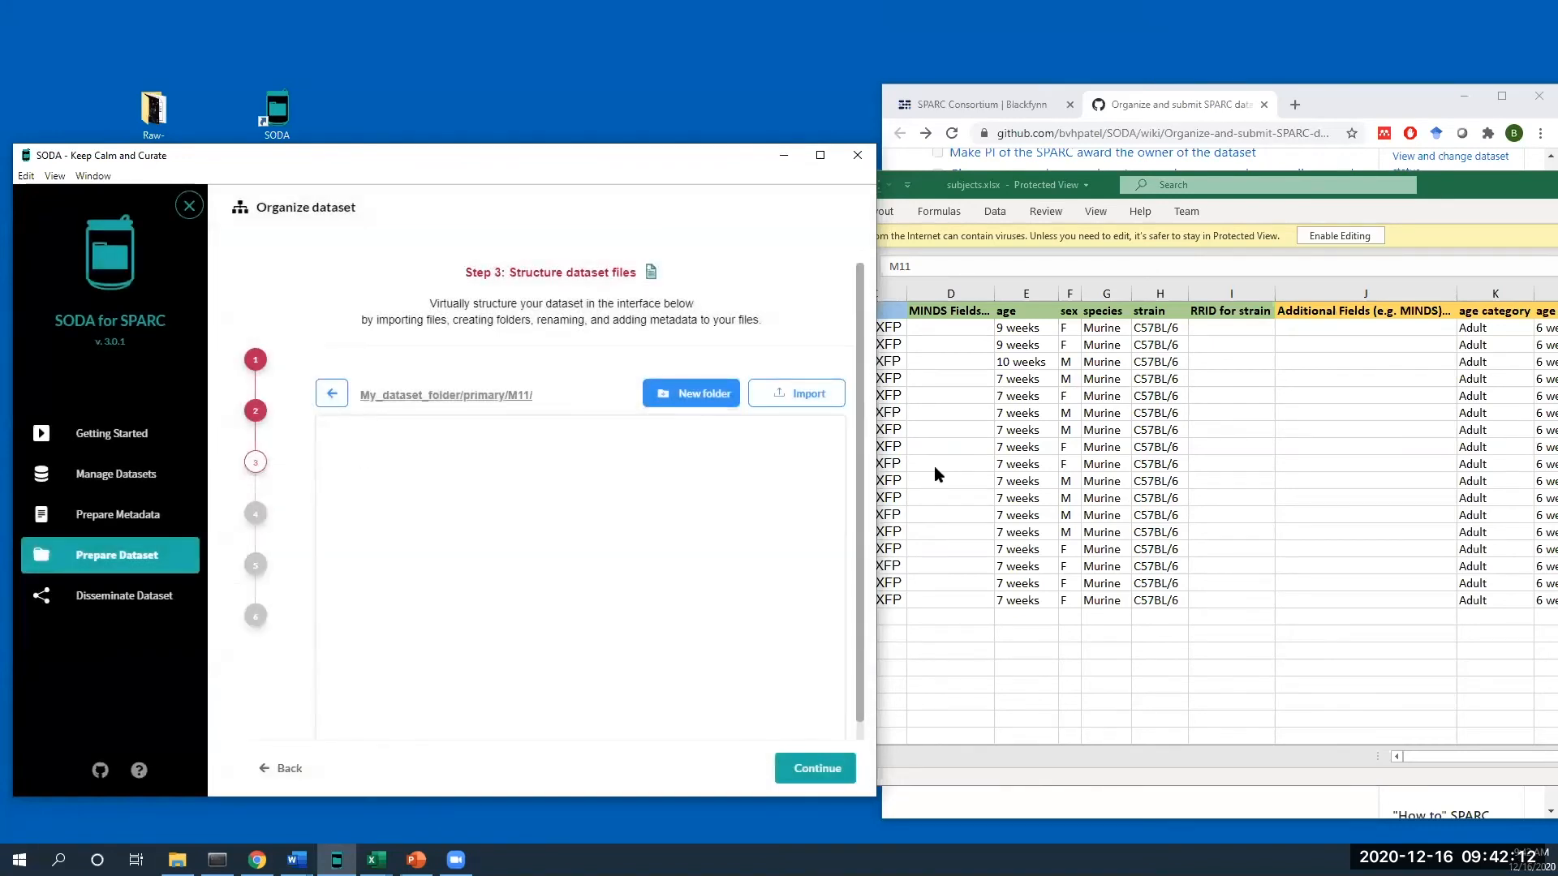
left_click_drag(1378, 186, 1557, 187)
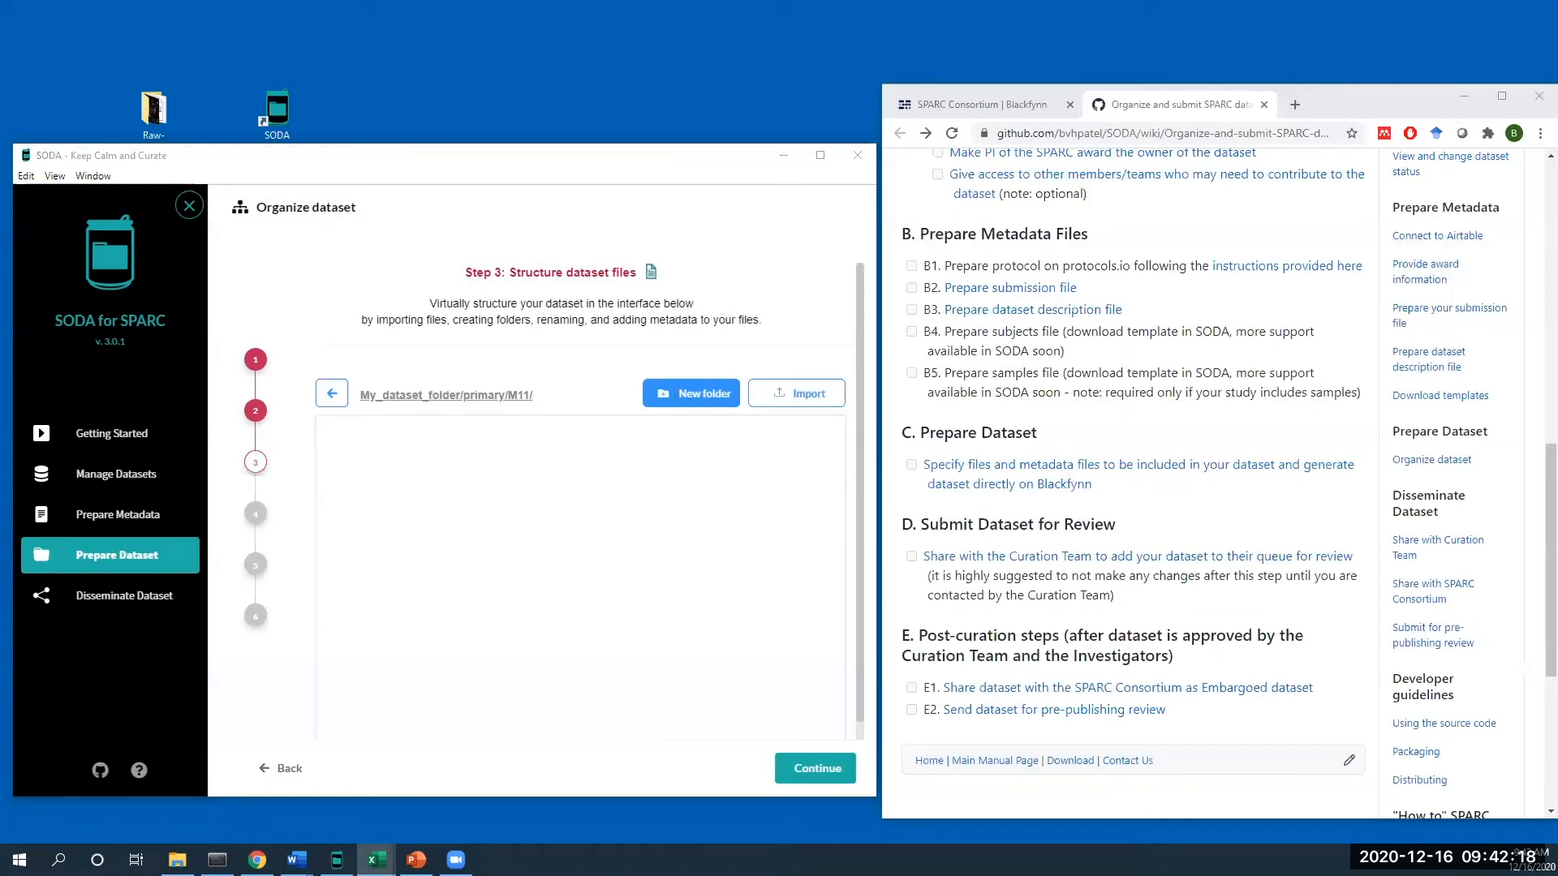
left_click_drag(1557, 191, 968, 192)
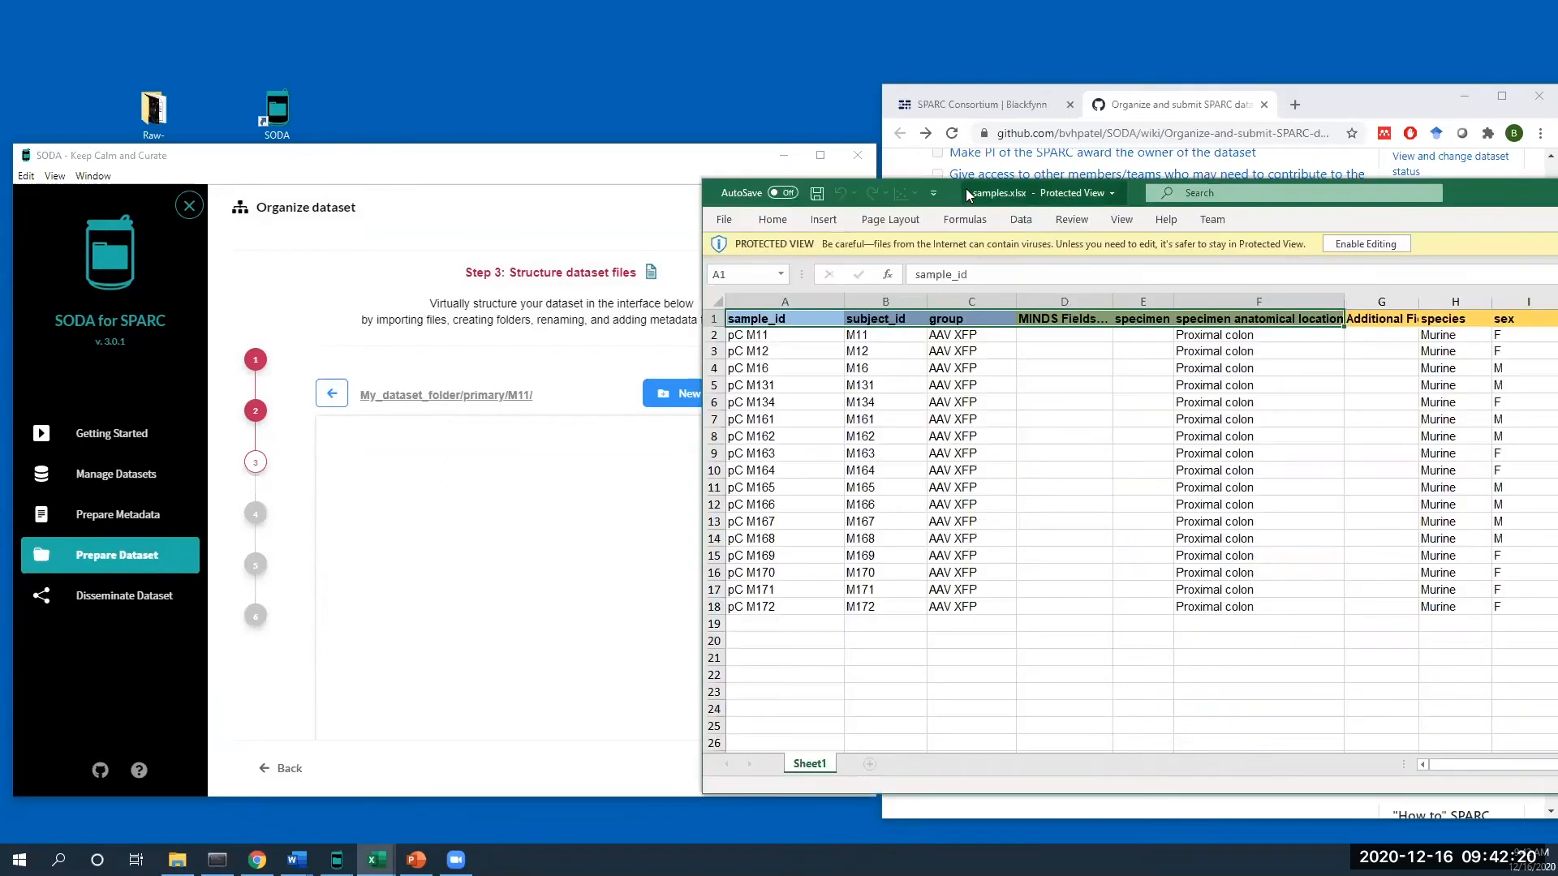
left_click(861, 335)
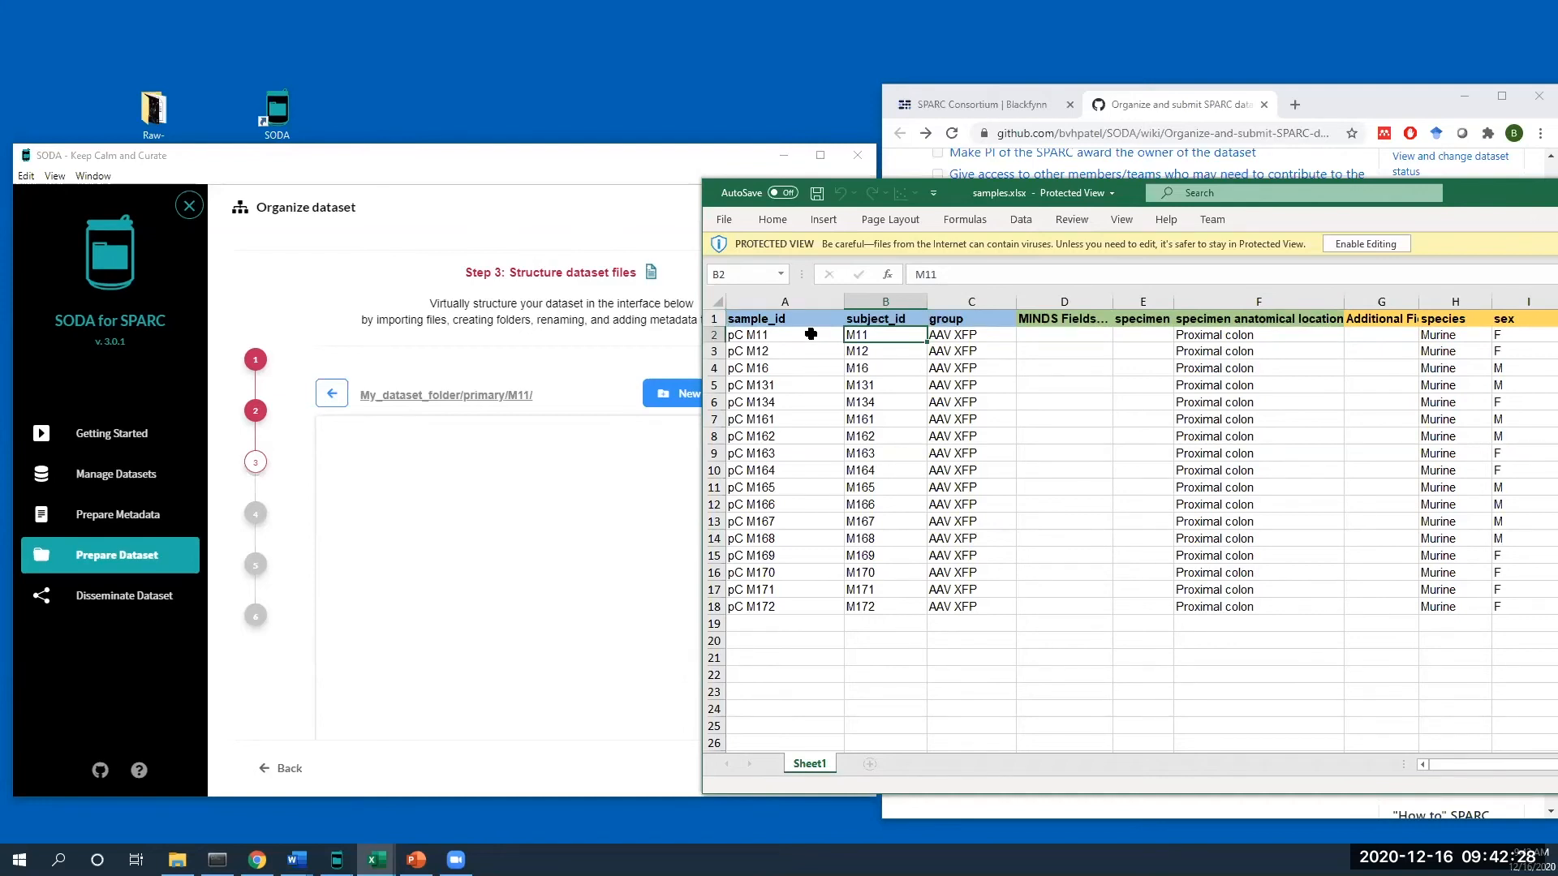
left_click_drag(847, 335, 818, 335)
left_click_drag(853, 335, 774, 327)
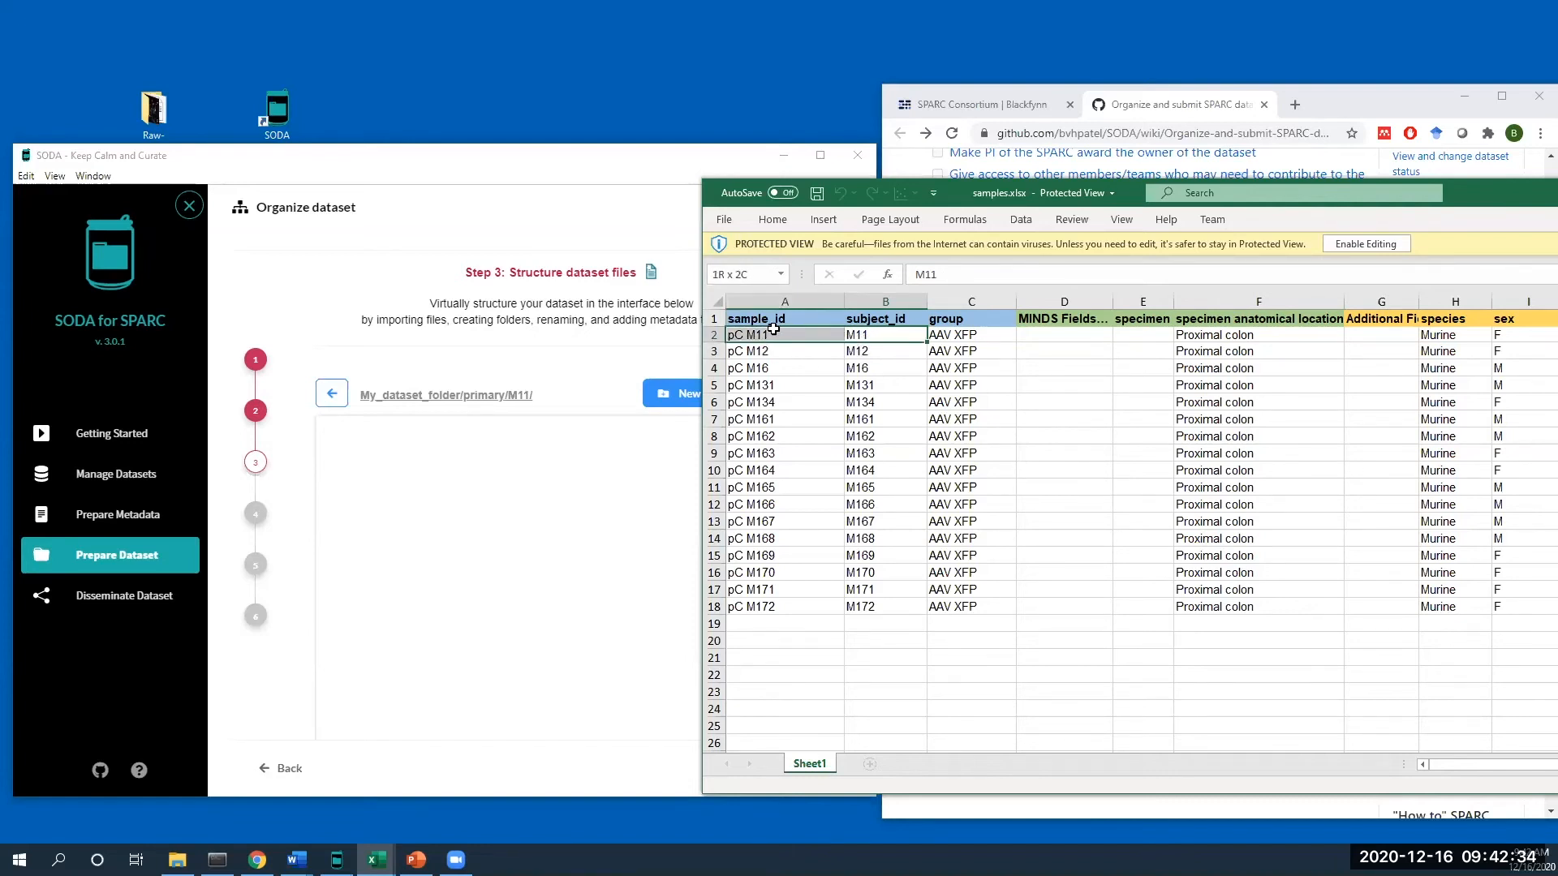
left_click(673, 422)
left_click(690, 402)
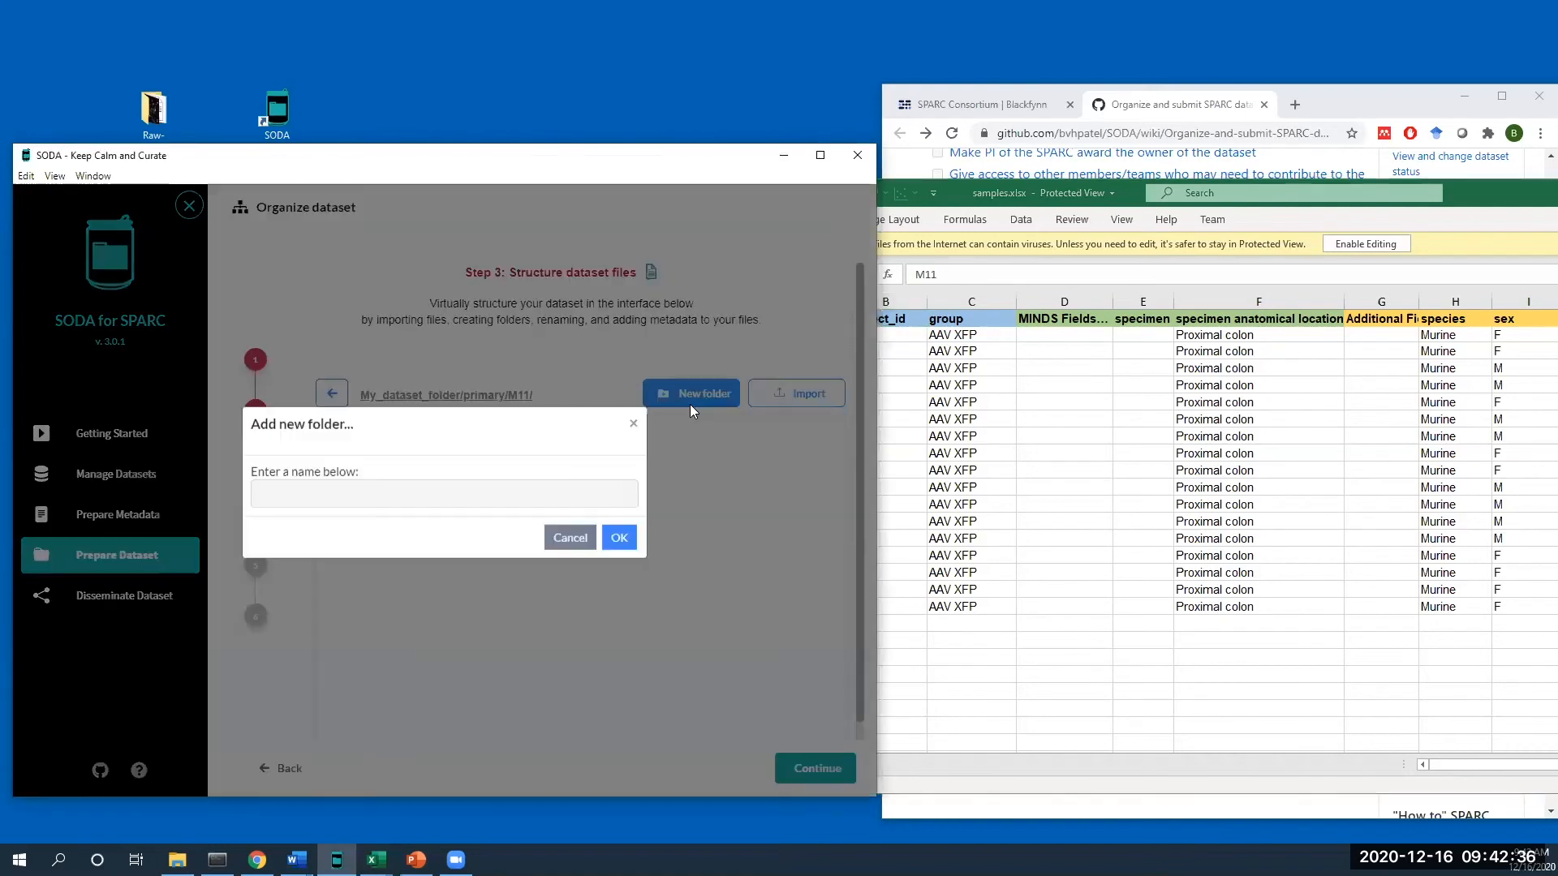
type("pC M11")
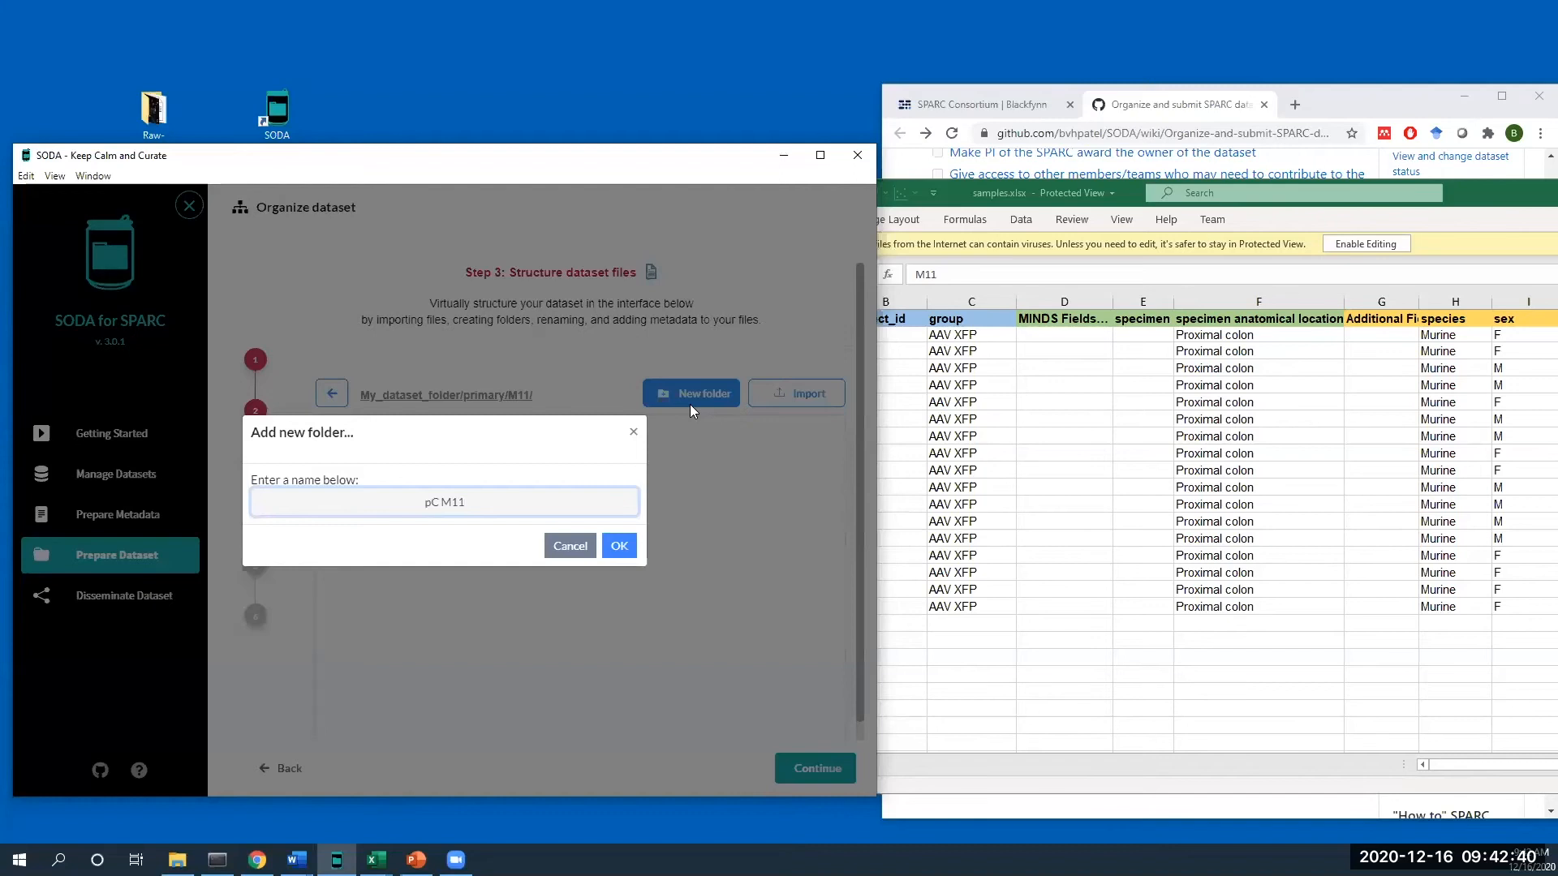
key("Return")
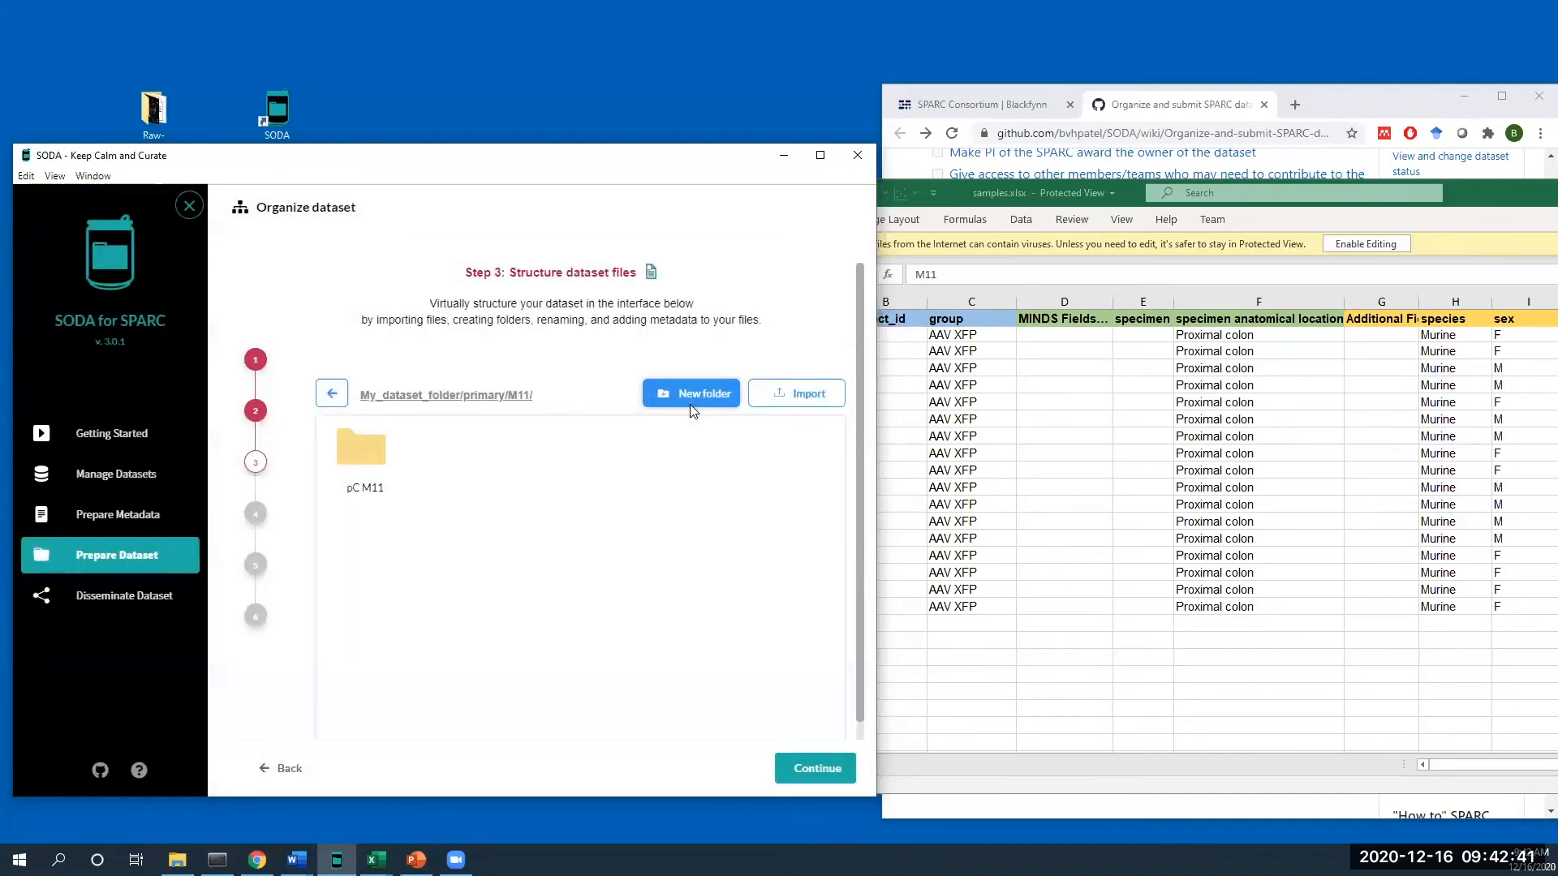
- Add the three files from the confocal microscopy images folder to the primary/M11/pC M11 folder
double_click(348, 473)
left_click_drag(1451, 191, 1557, 190)
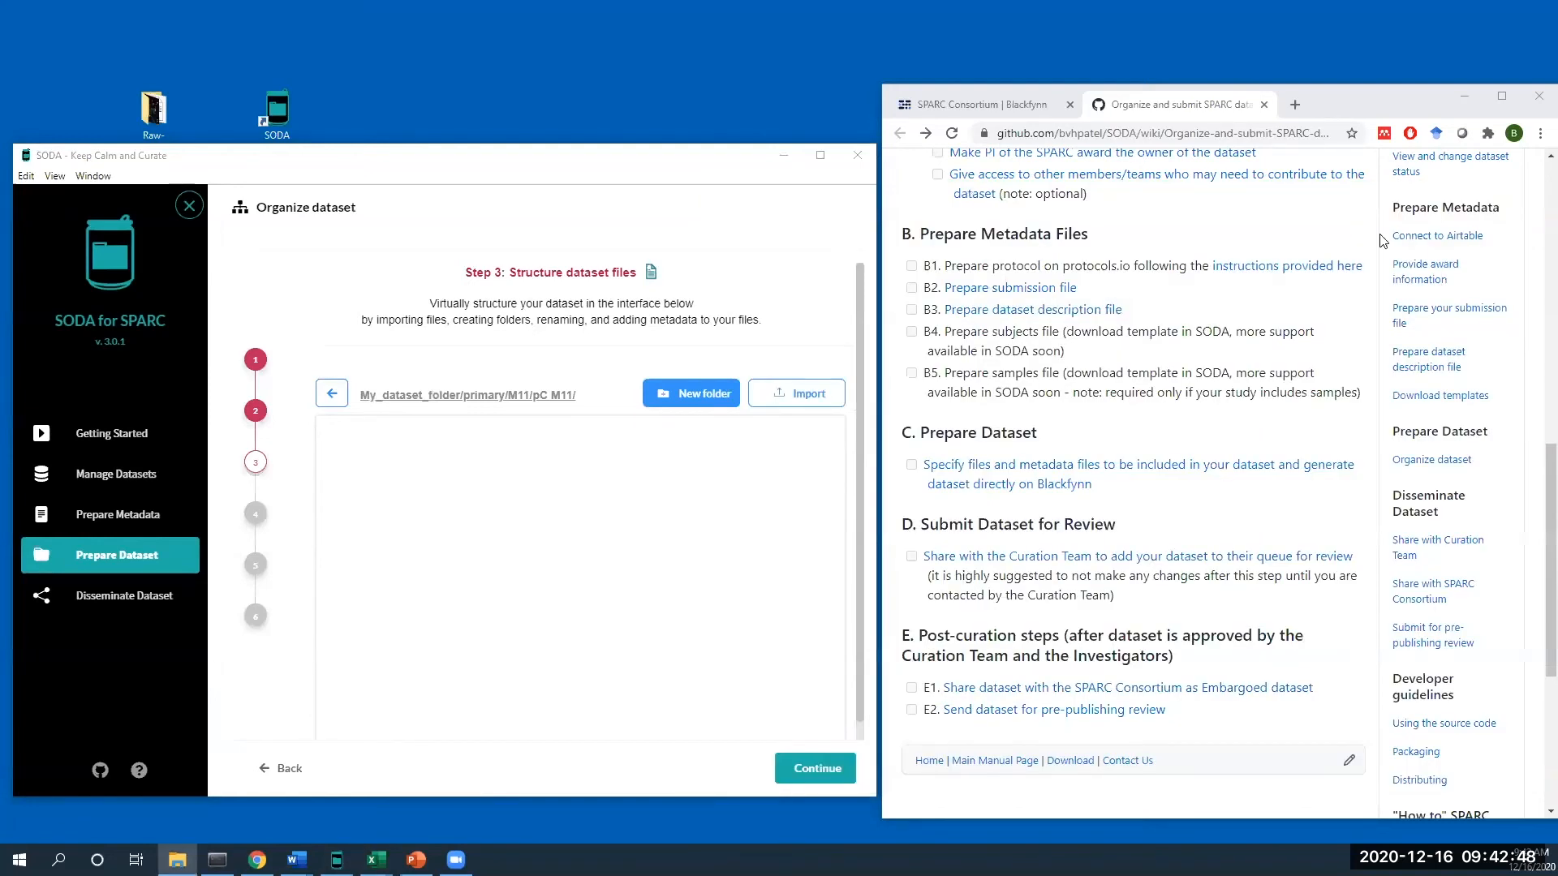
double_click(1180, 357)
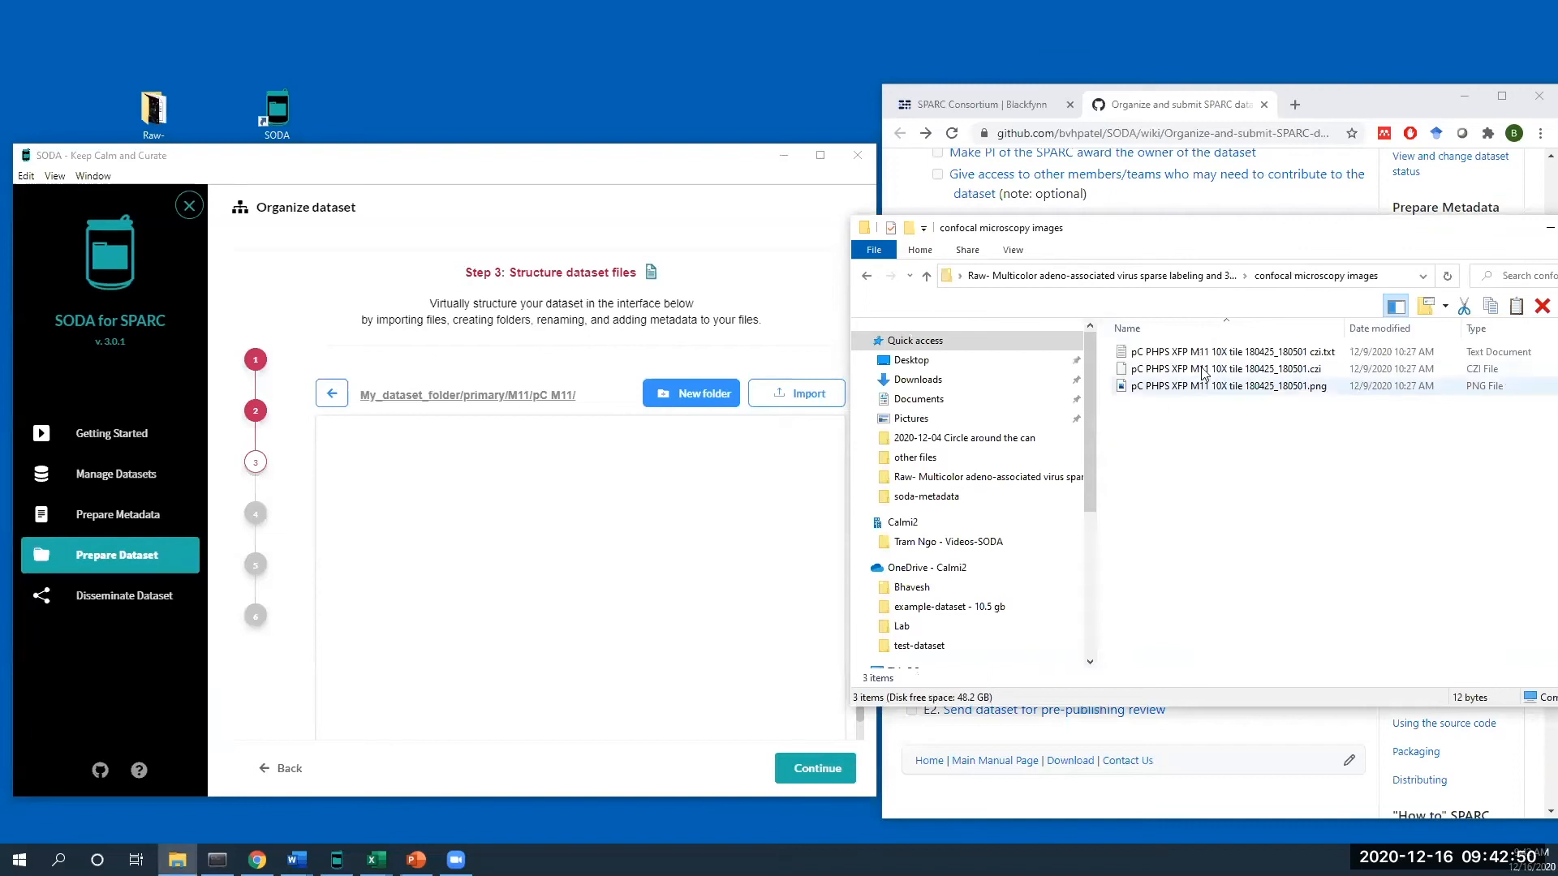
left_click_drag(1215, 472, 1165, 349)
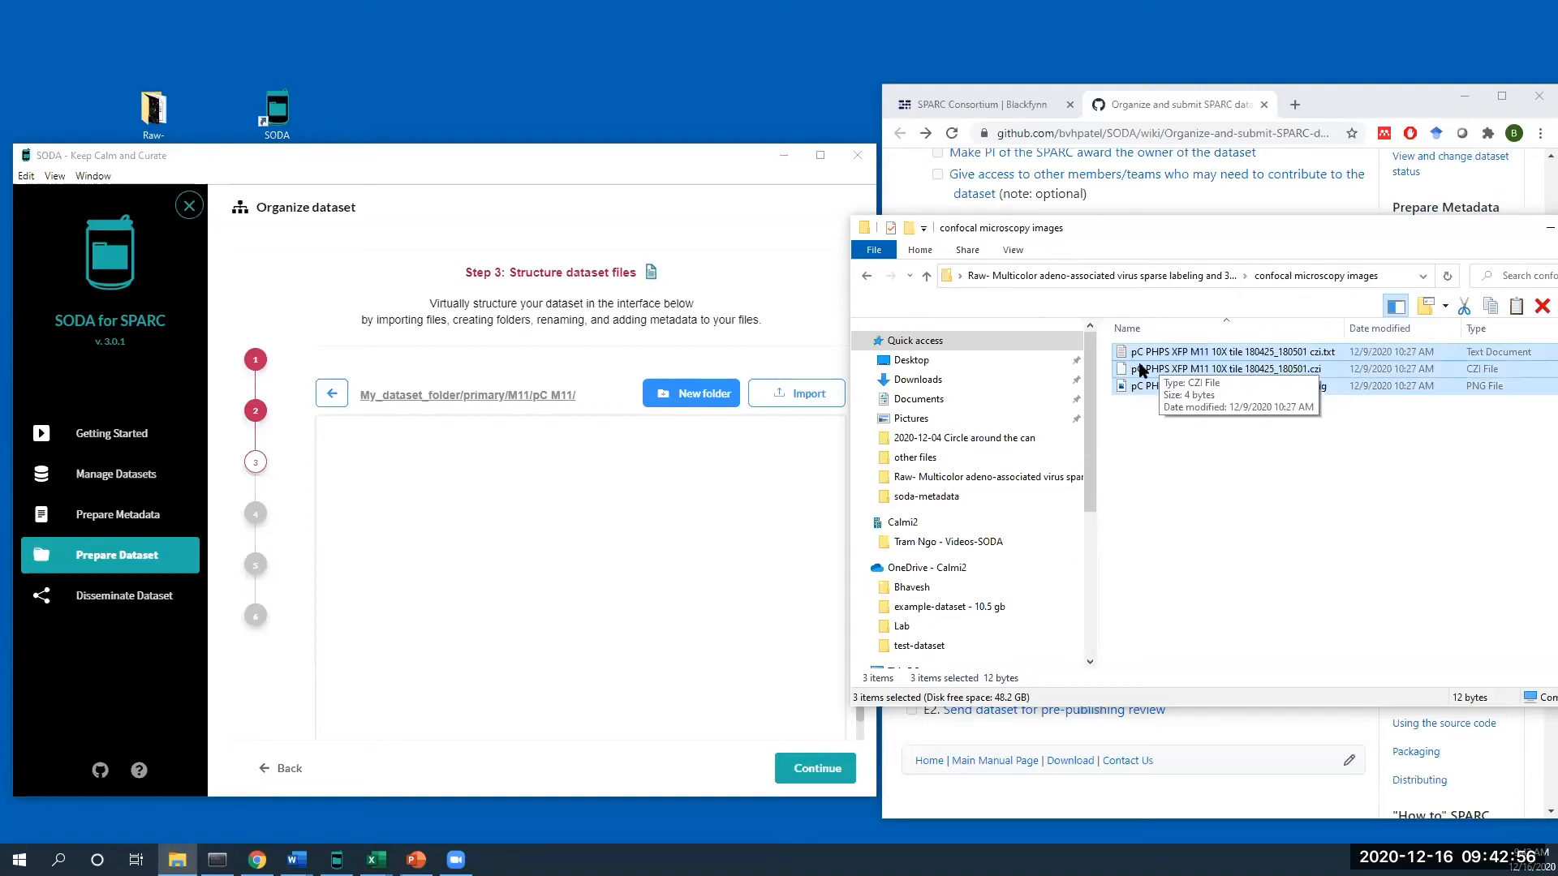
left_click_drag(1158, 357, 604, 508)
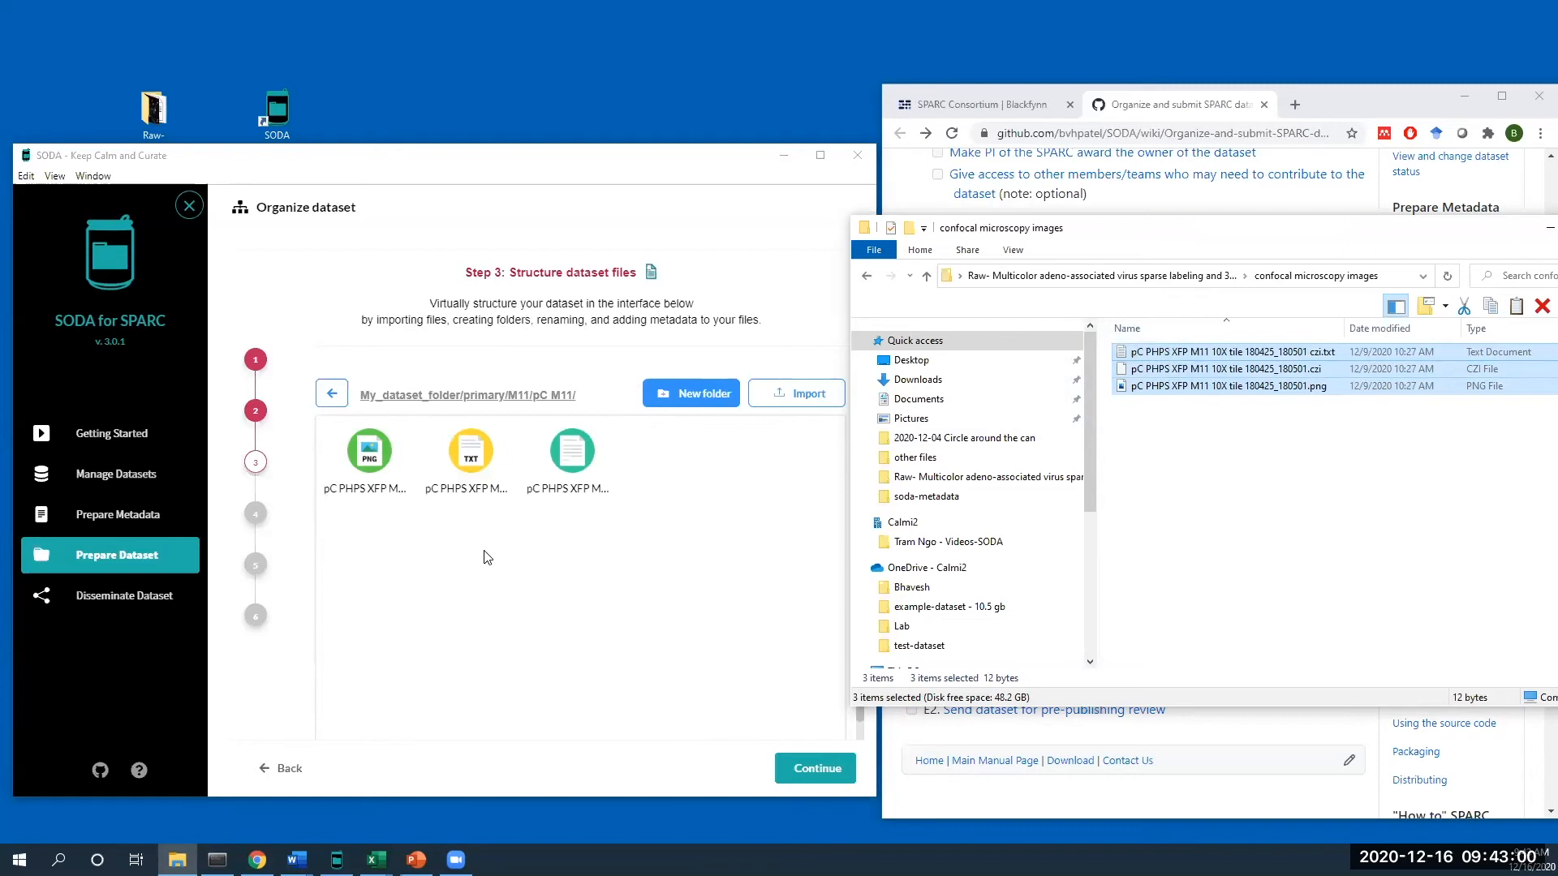
- Check the import options available for adding files or folders to the dataset
left_click(779, 475)
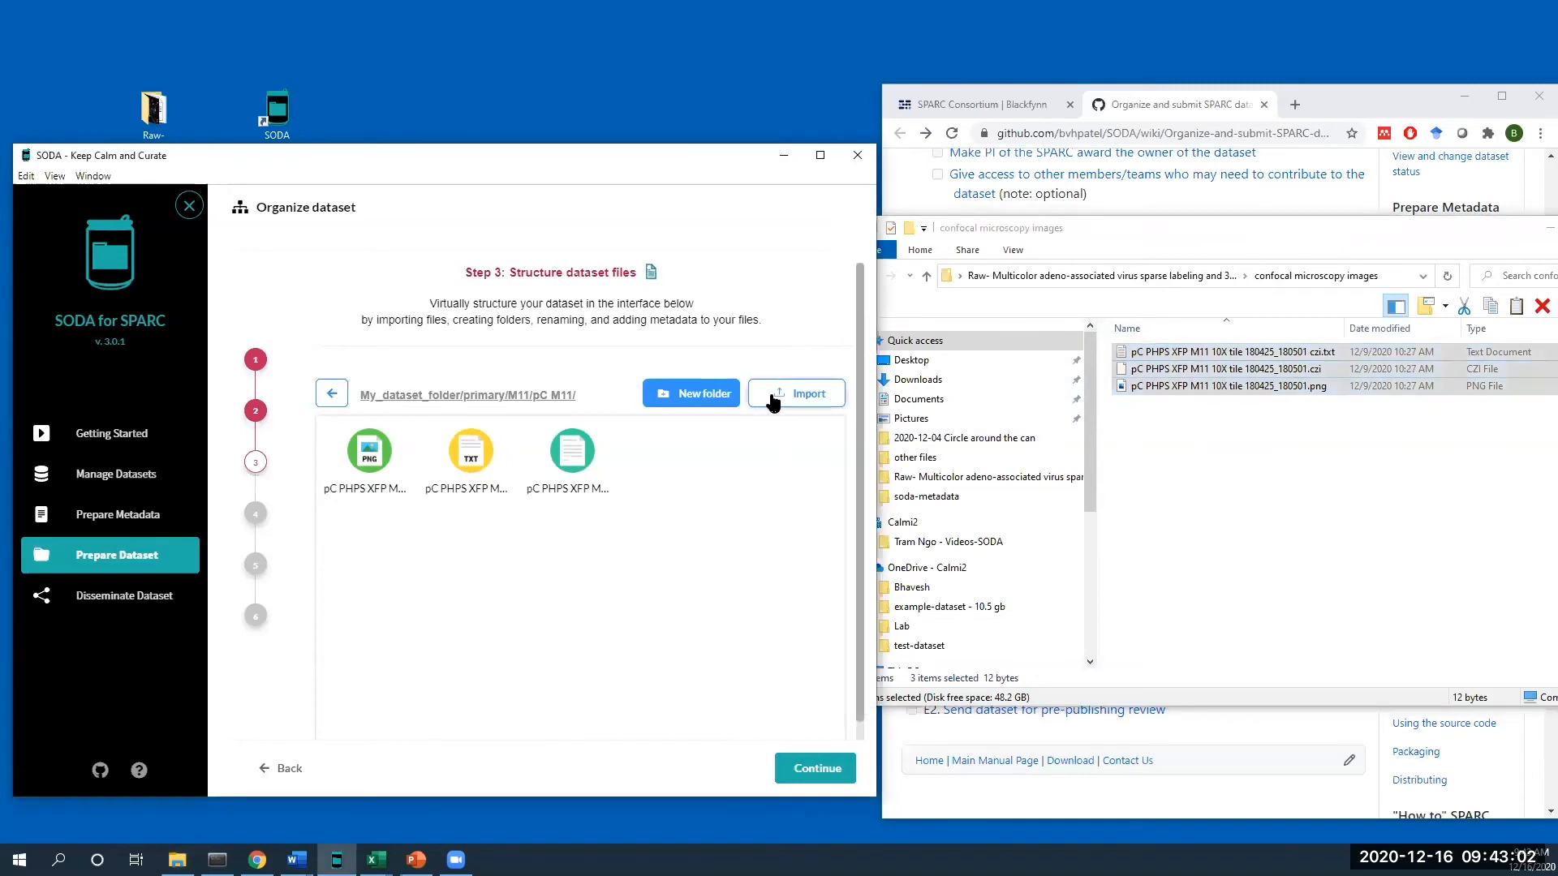
left_click(772, 394)
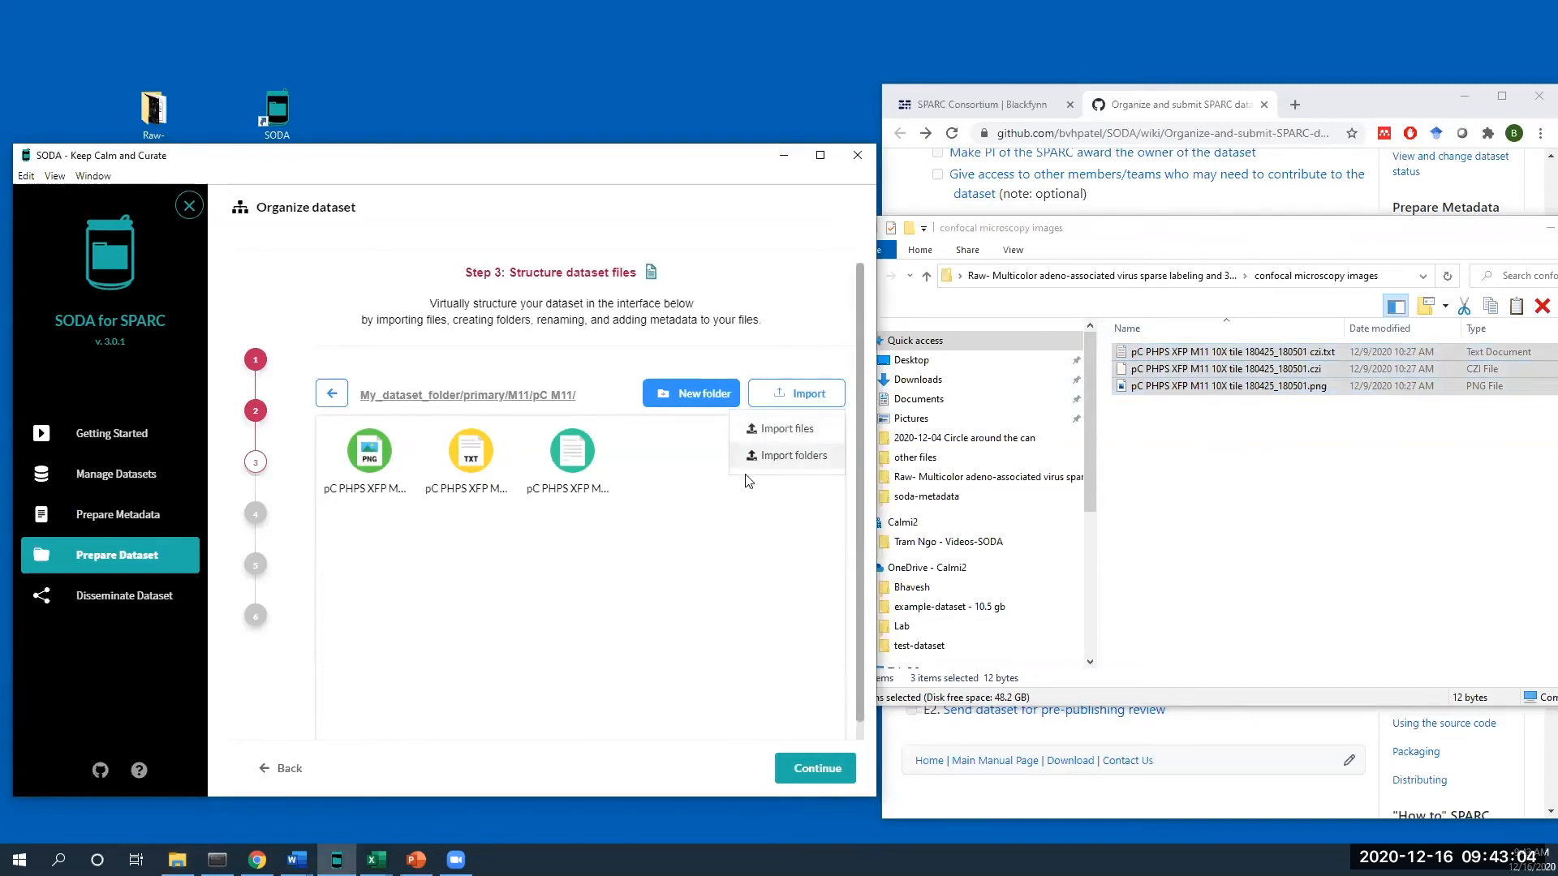
left_click(557, 553)
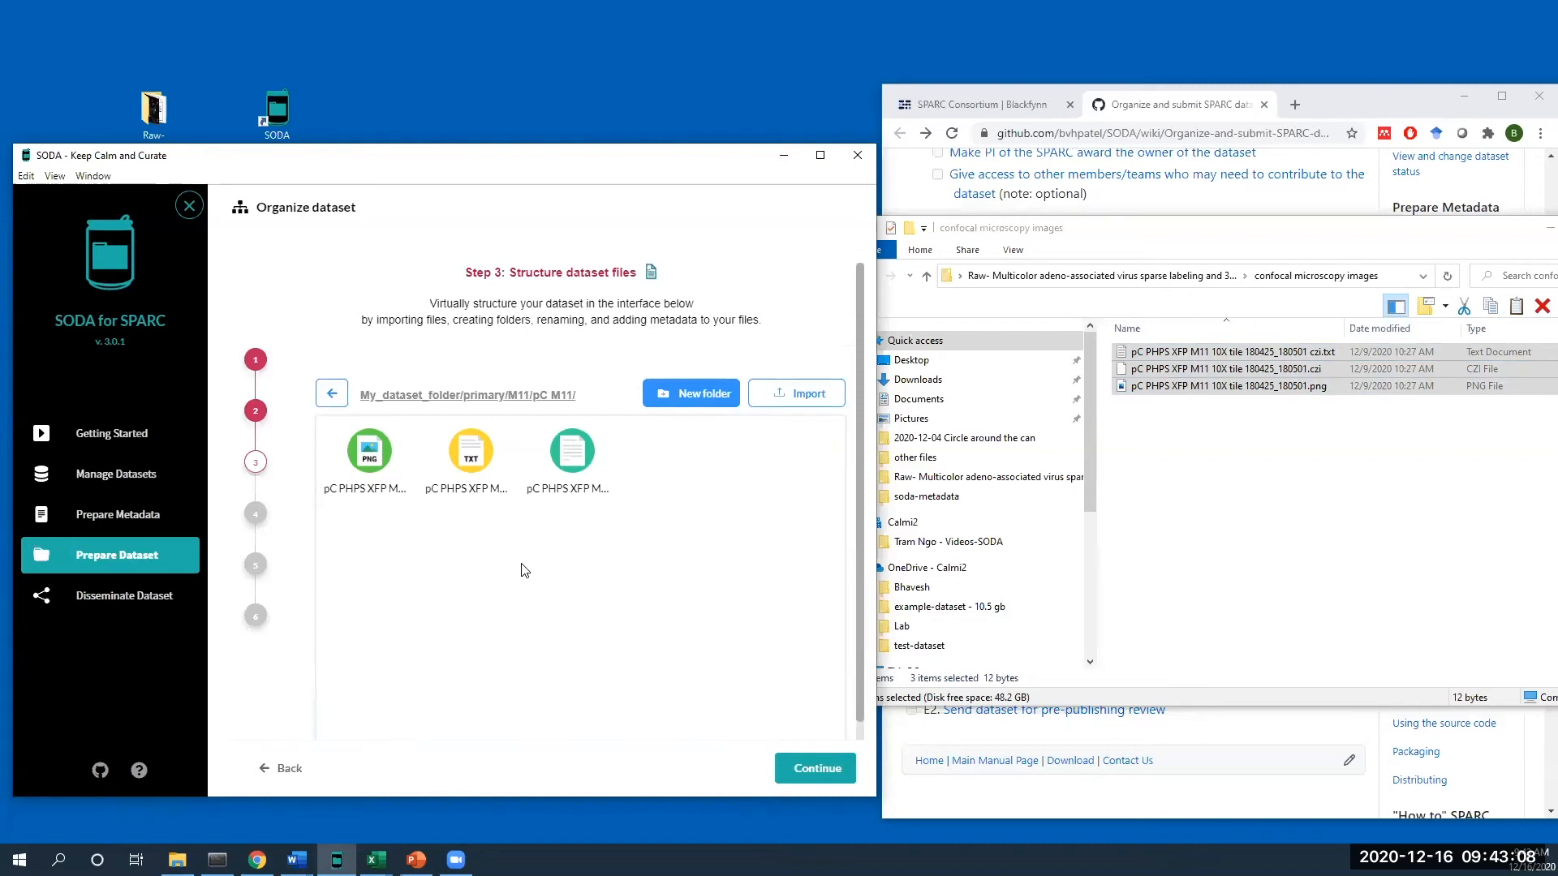
- Give the PNG file the description "png file" and additional metadata "raw file", applying the additional metadata to all files in the folder
right_click(373, 498)
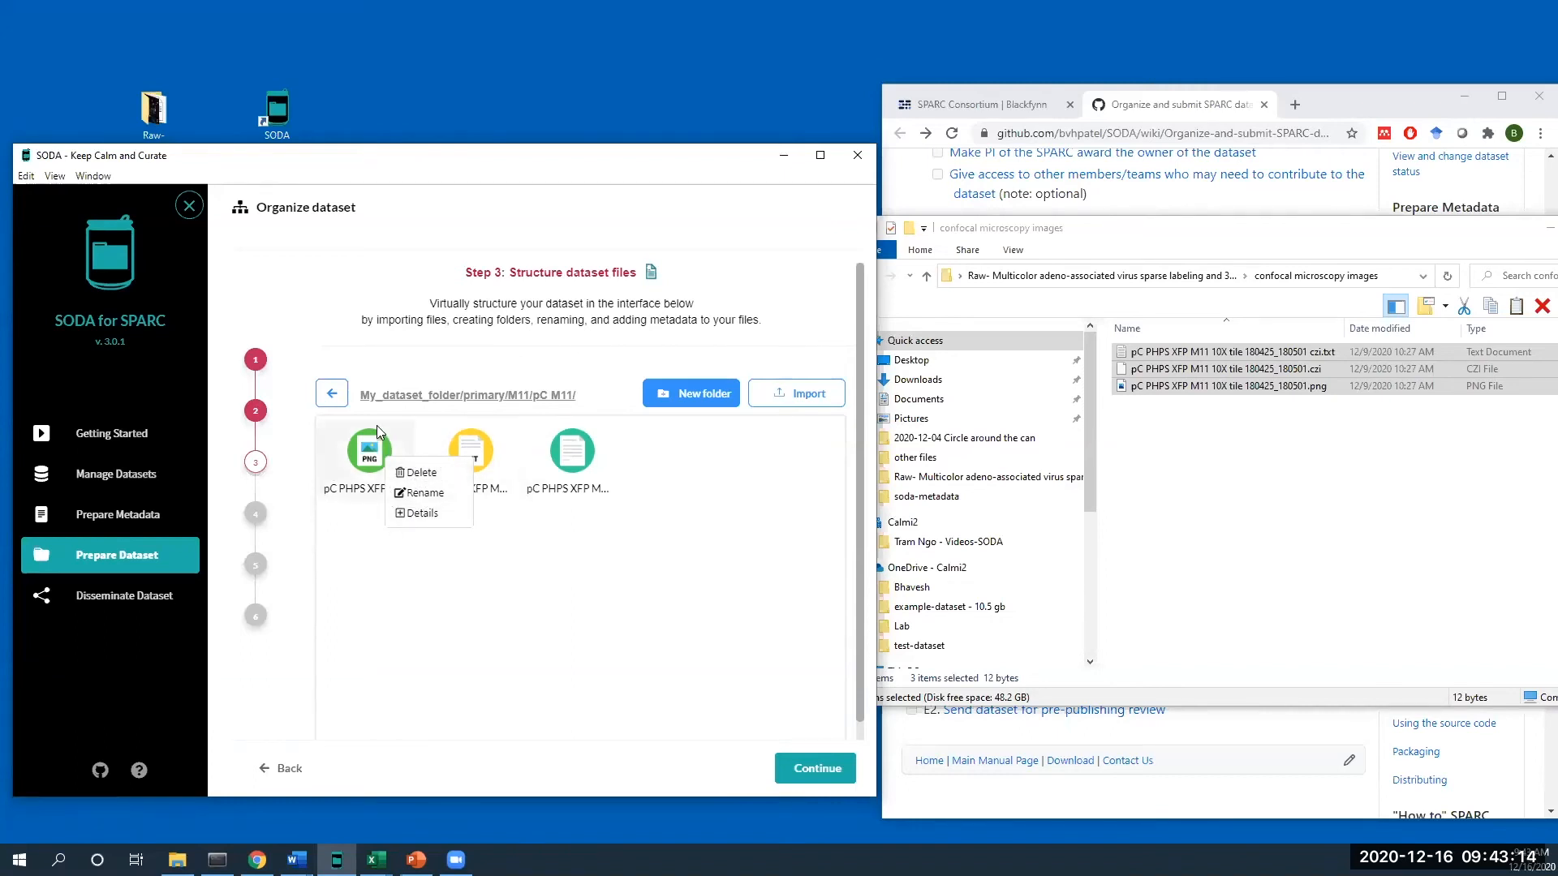
left_click(416, 522)
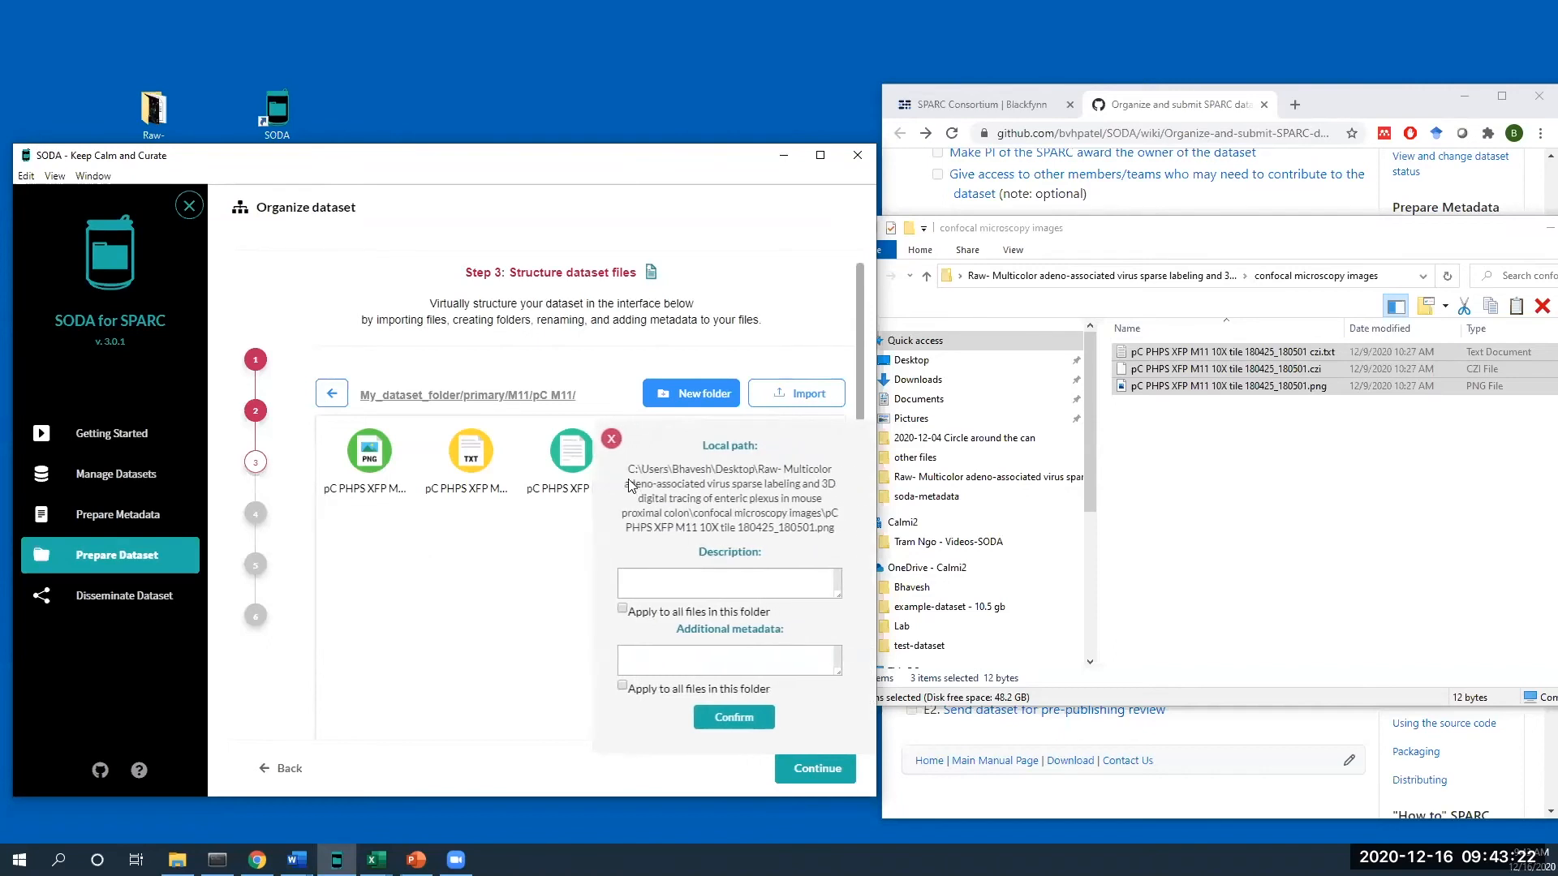
left_click(687, 574)
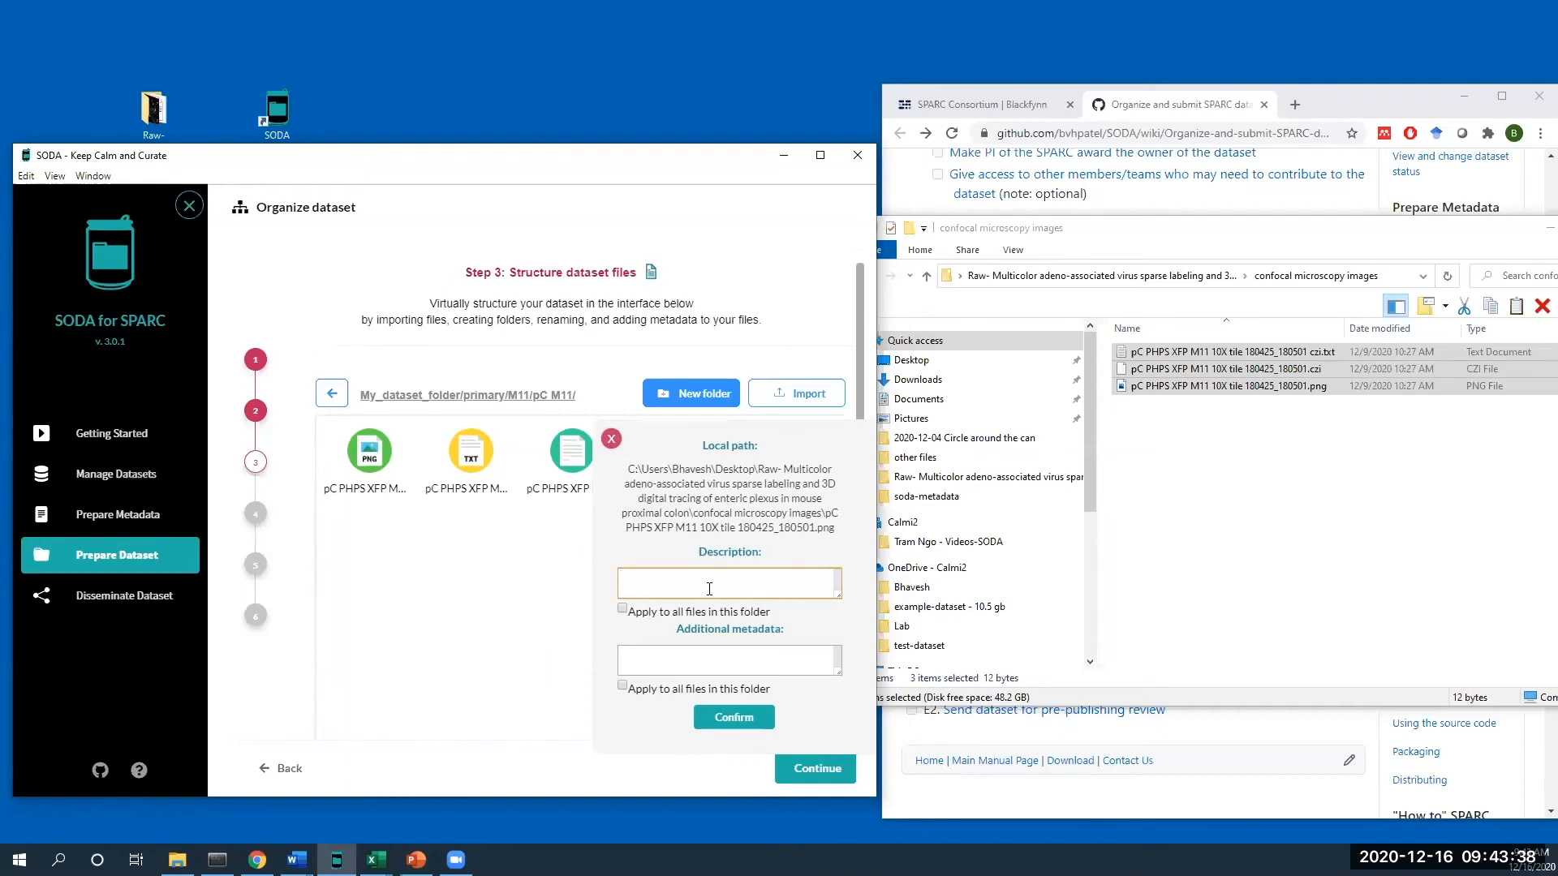
type("png file")
left_click(706, 654)
type("raw fil")
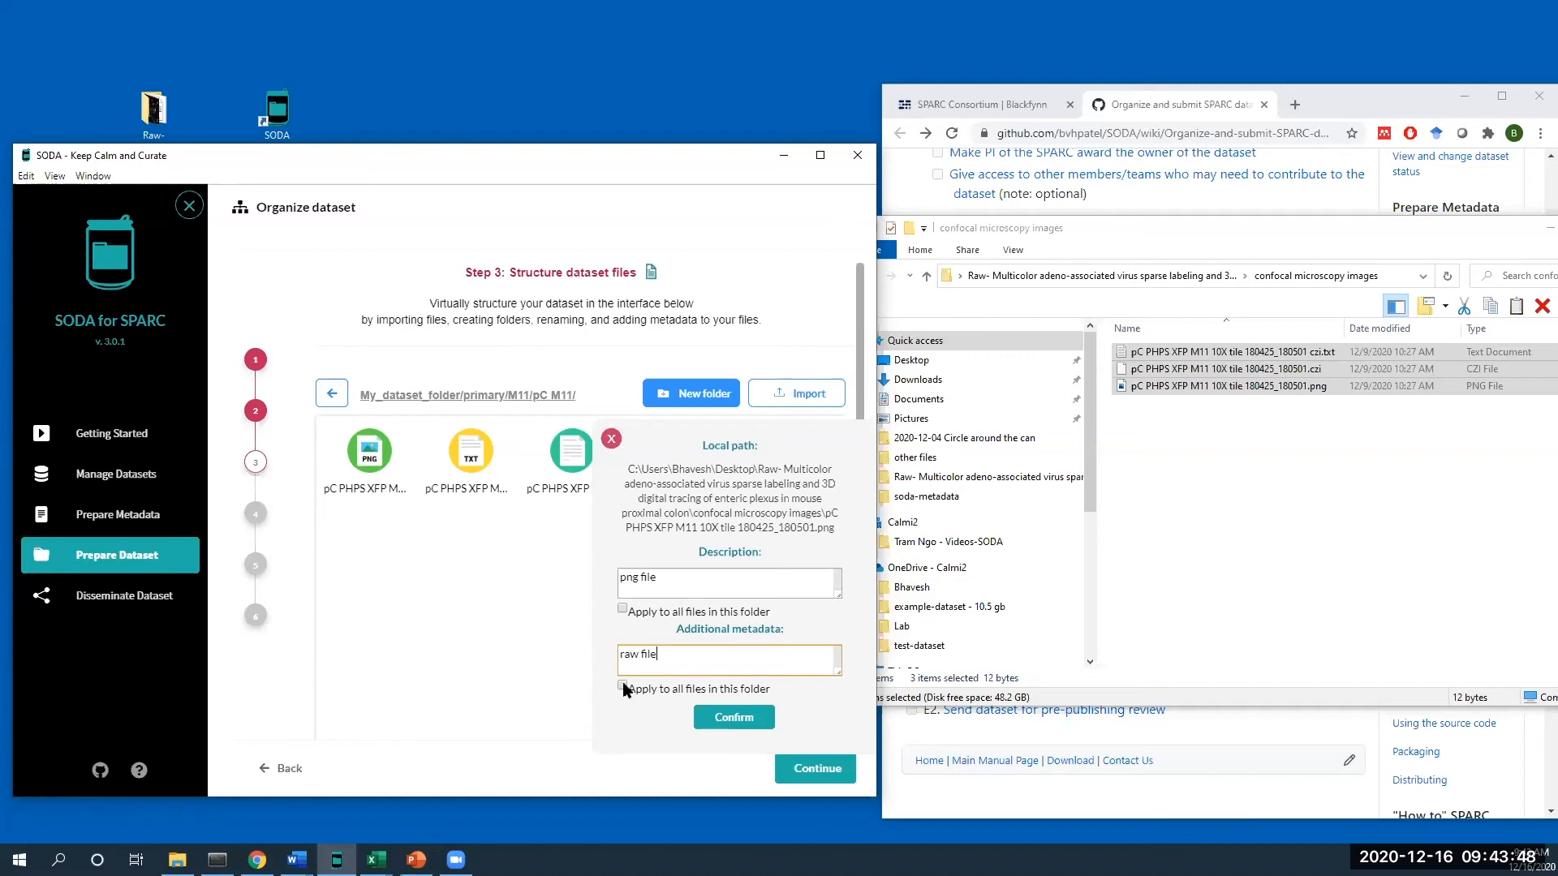
left_click(622, 687)
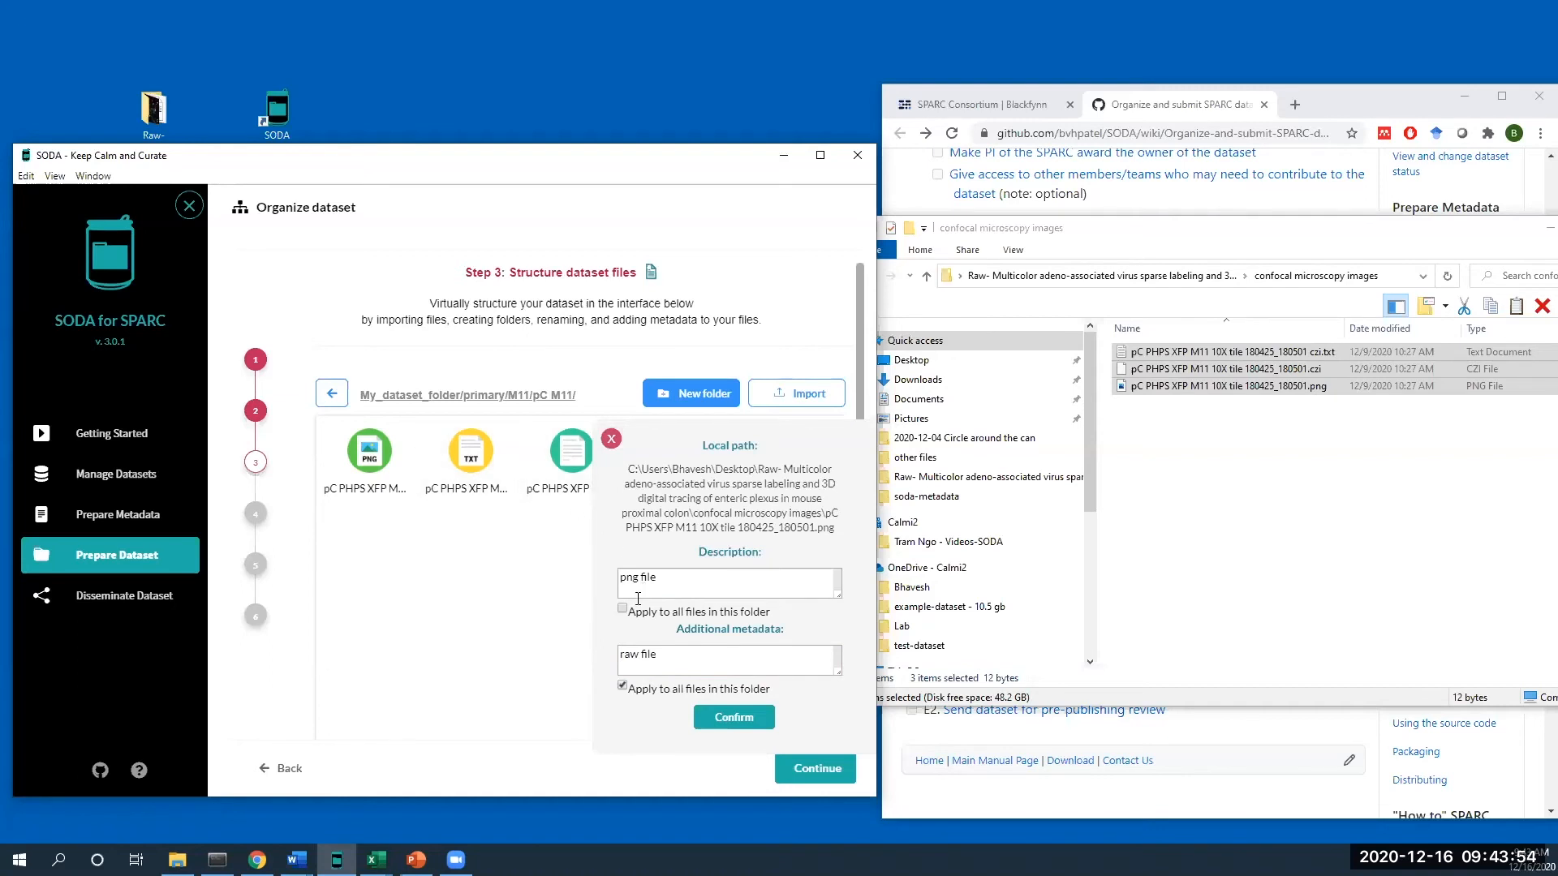
left_click(722, 715)
left_click(619, 540)
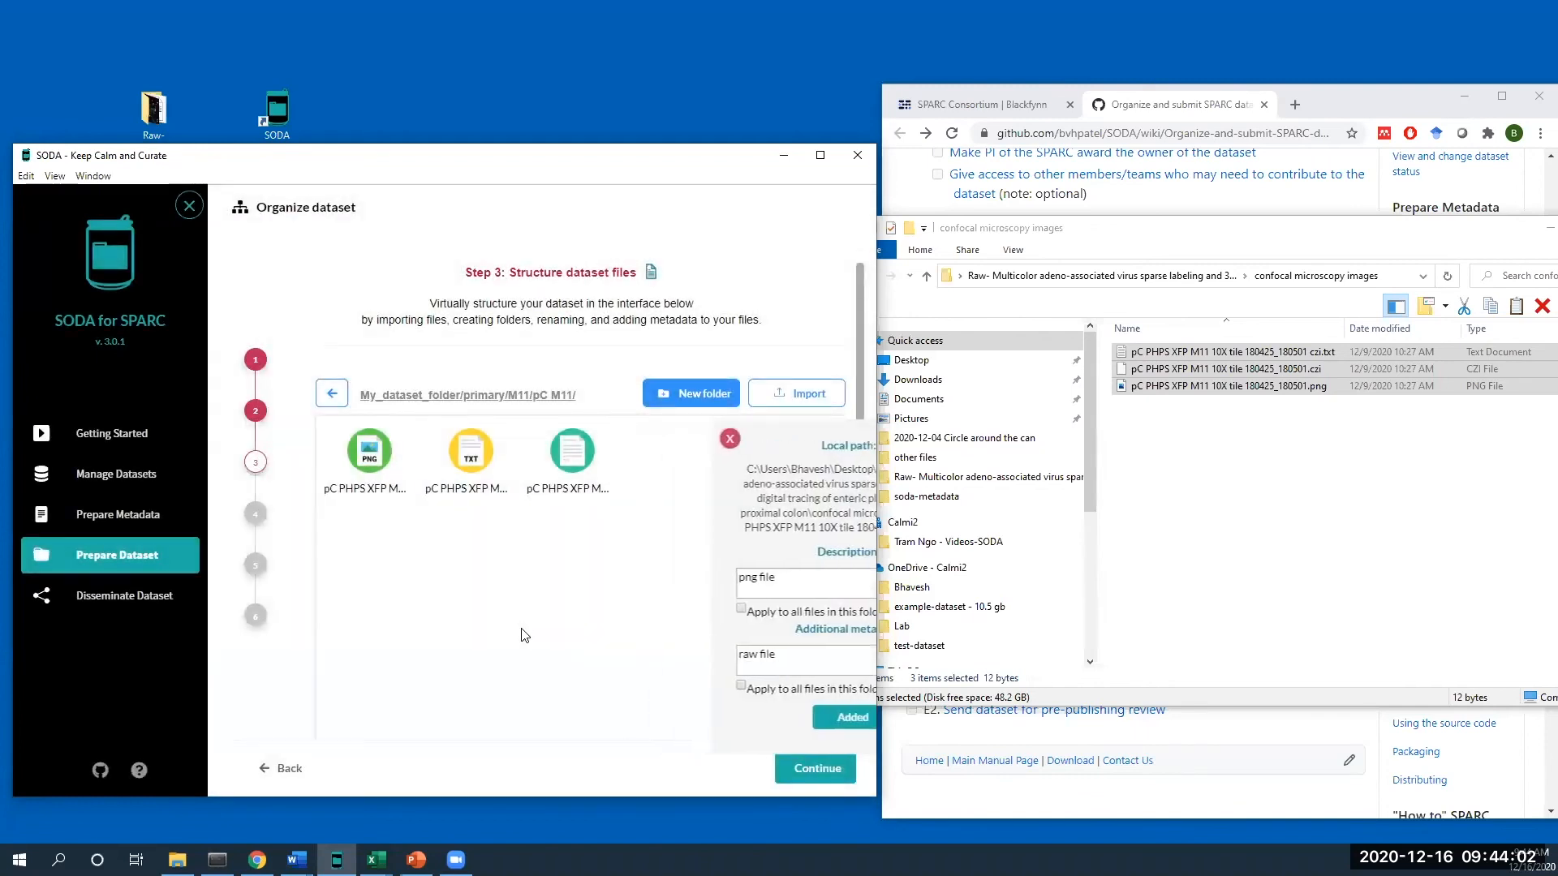
- Return to the dataset's root folder and create a folder named M11 inside the derivative folder
left_click(332, 394)
left_click(332, 394)
left_click(332, 394)
double_click(359, 463)
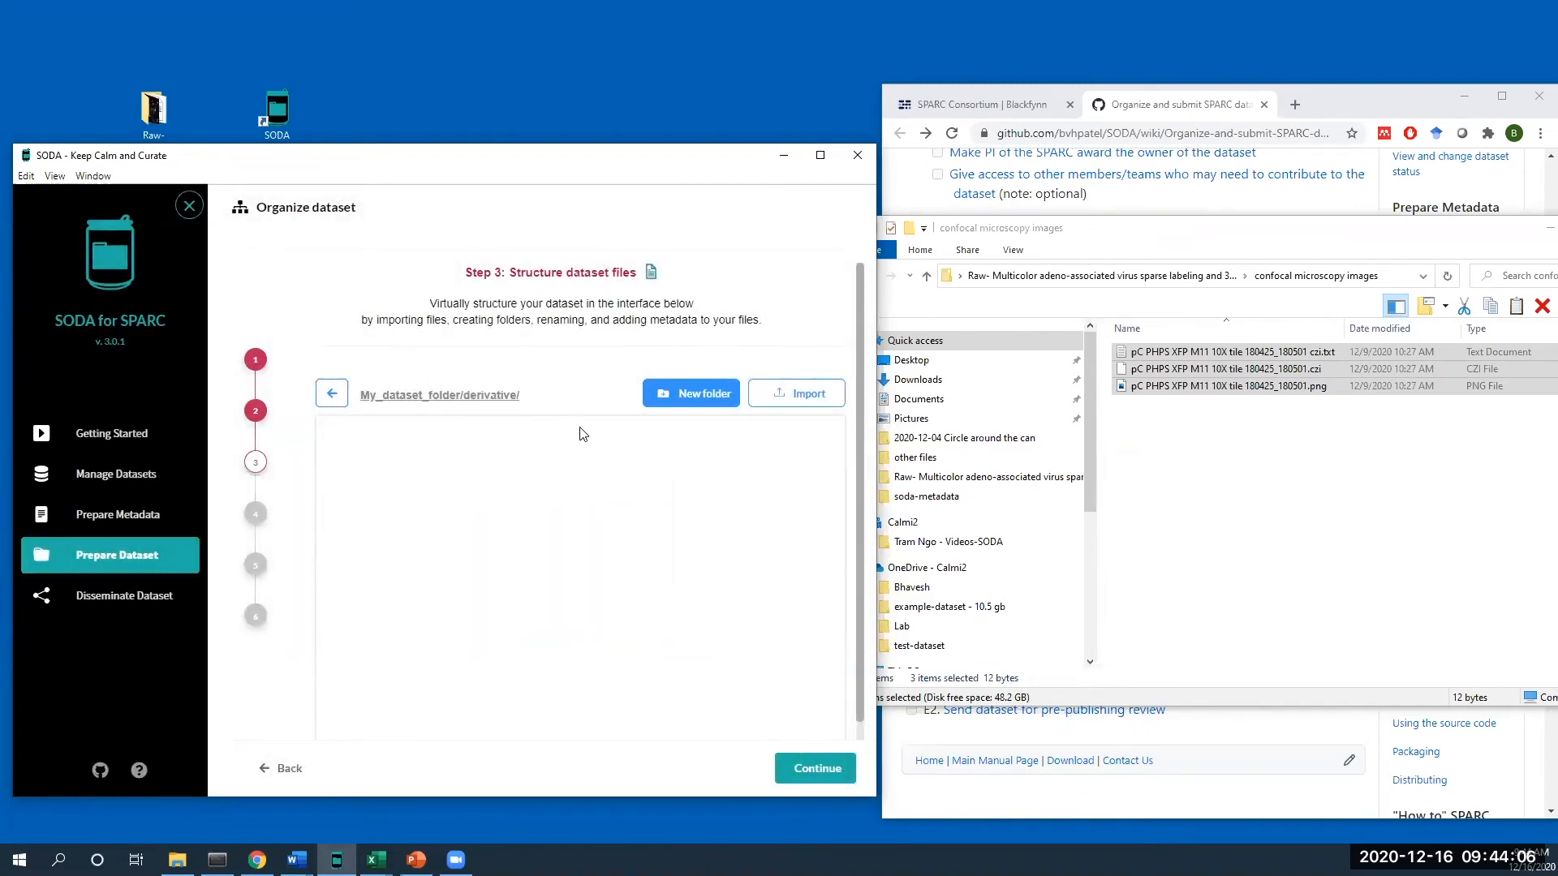
left_click(655, 400)
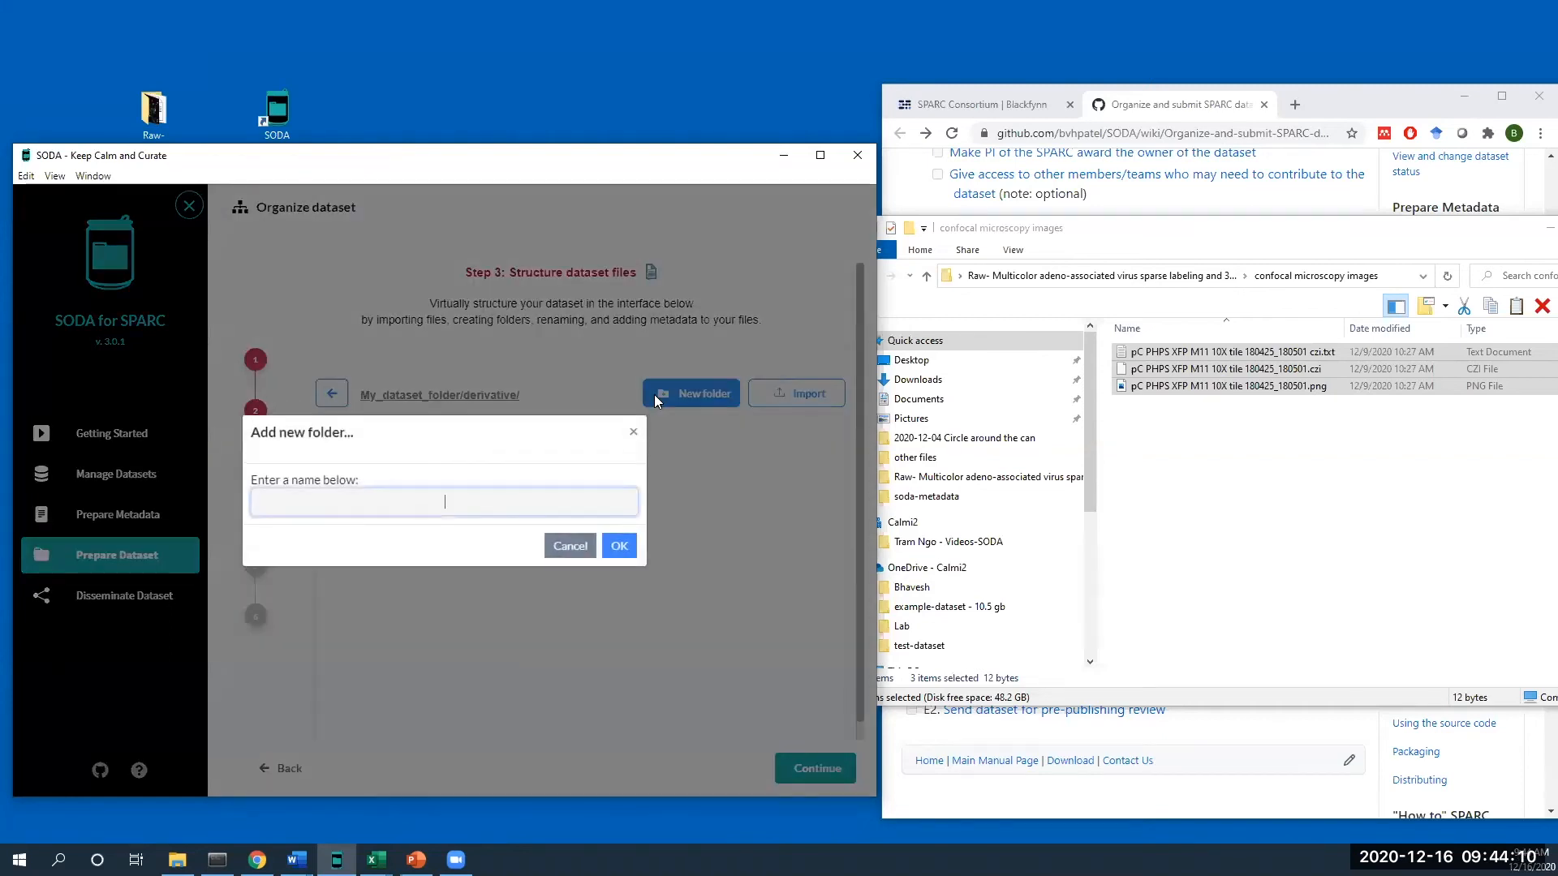
type("M11")
key("Return")
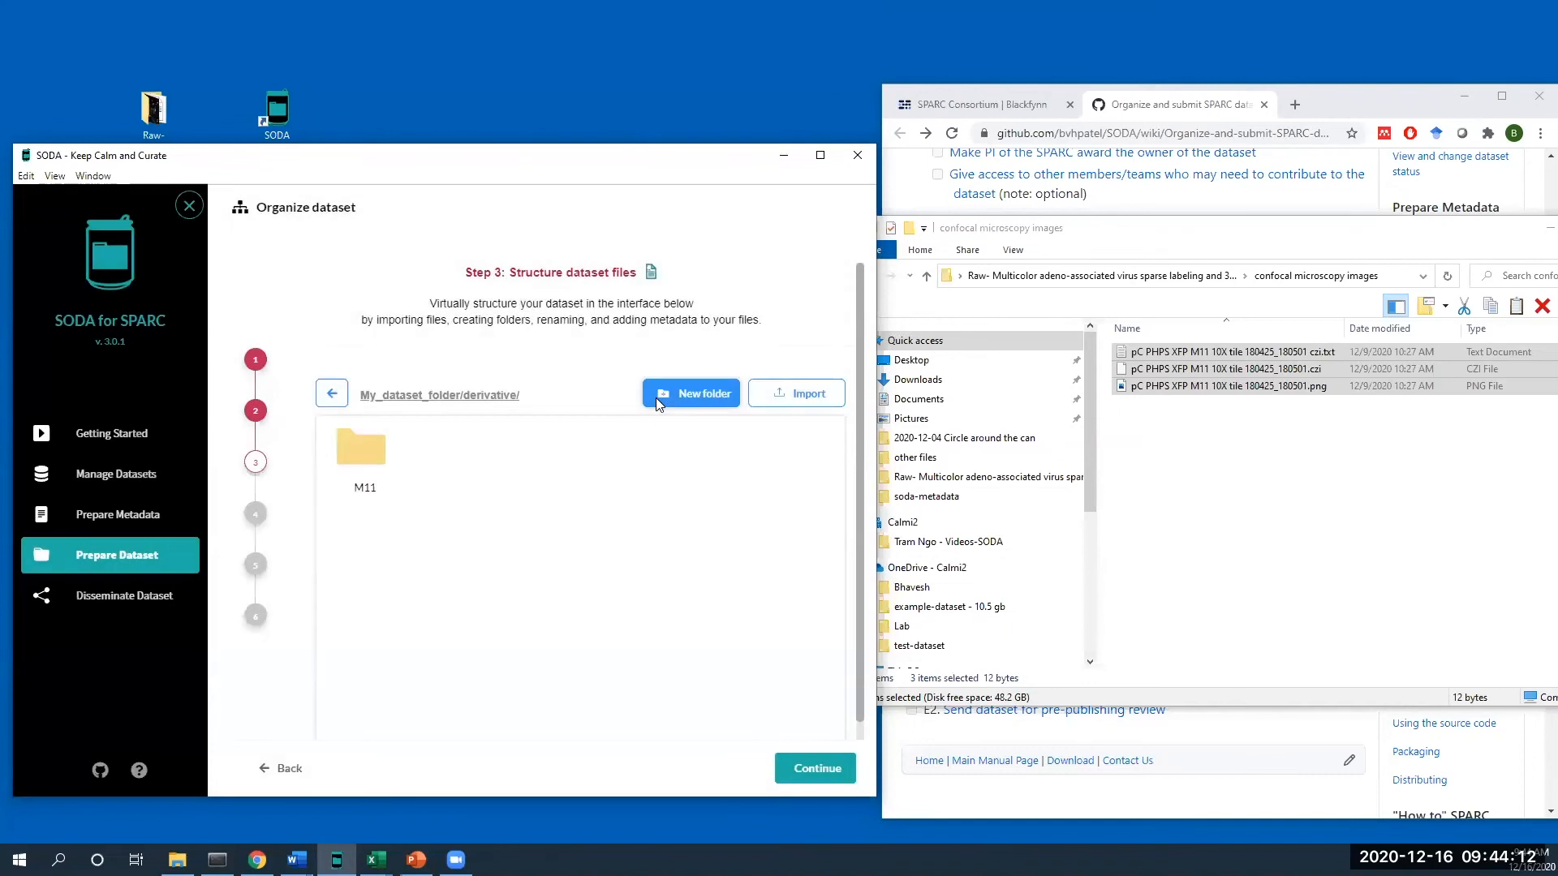
- Create a folder named pC M11 inside the derivative/M11 folder
double_click(360, 454)
left_click(661, 395)
type("pc M11")
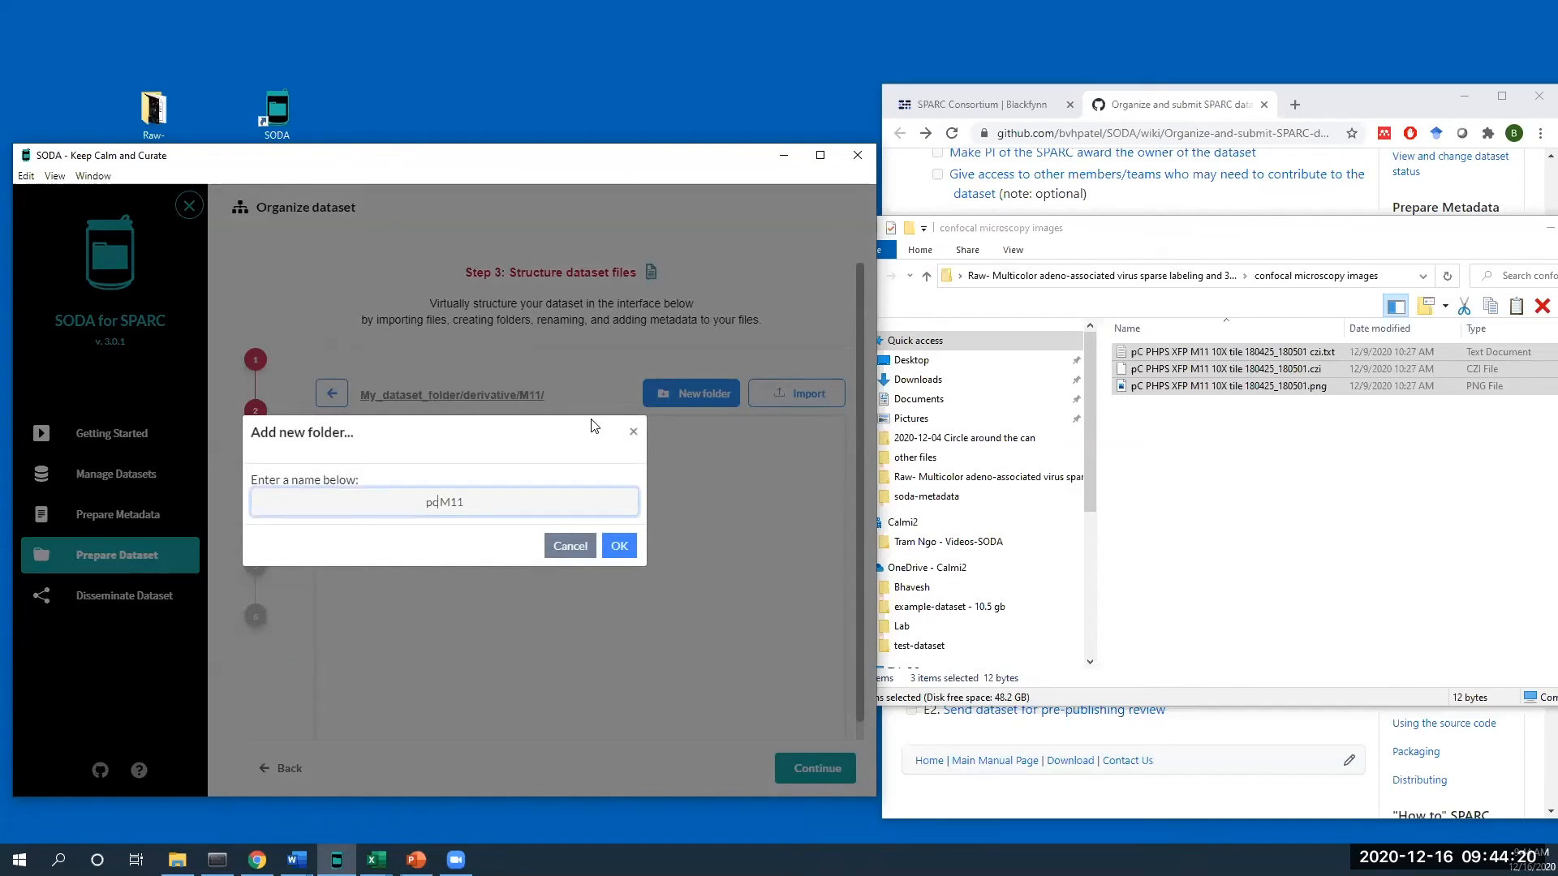
key("BackSpace")
key("BackSpace")
type("C")
key("Return")
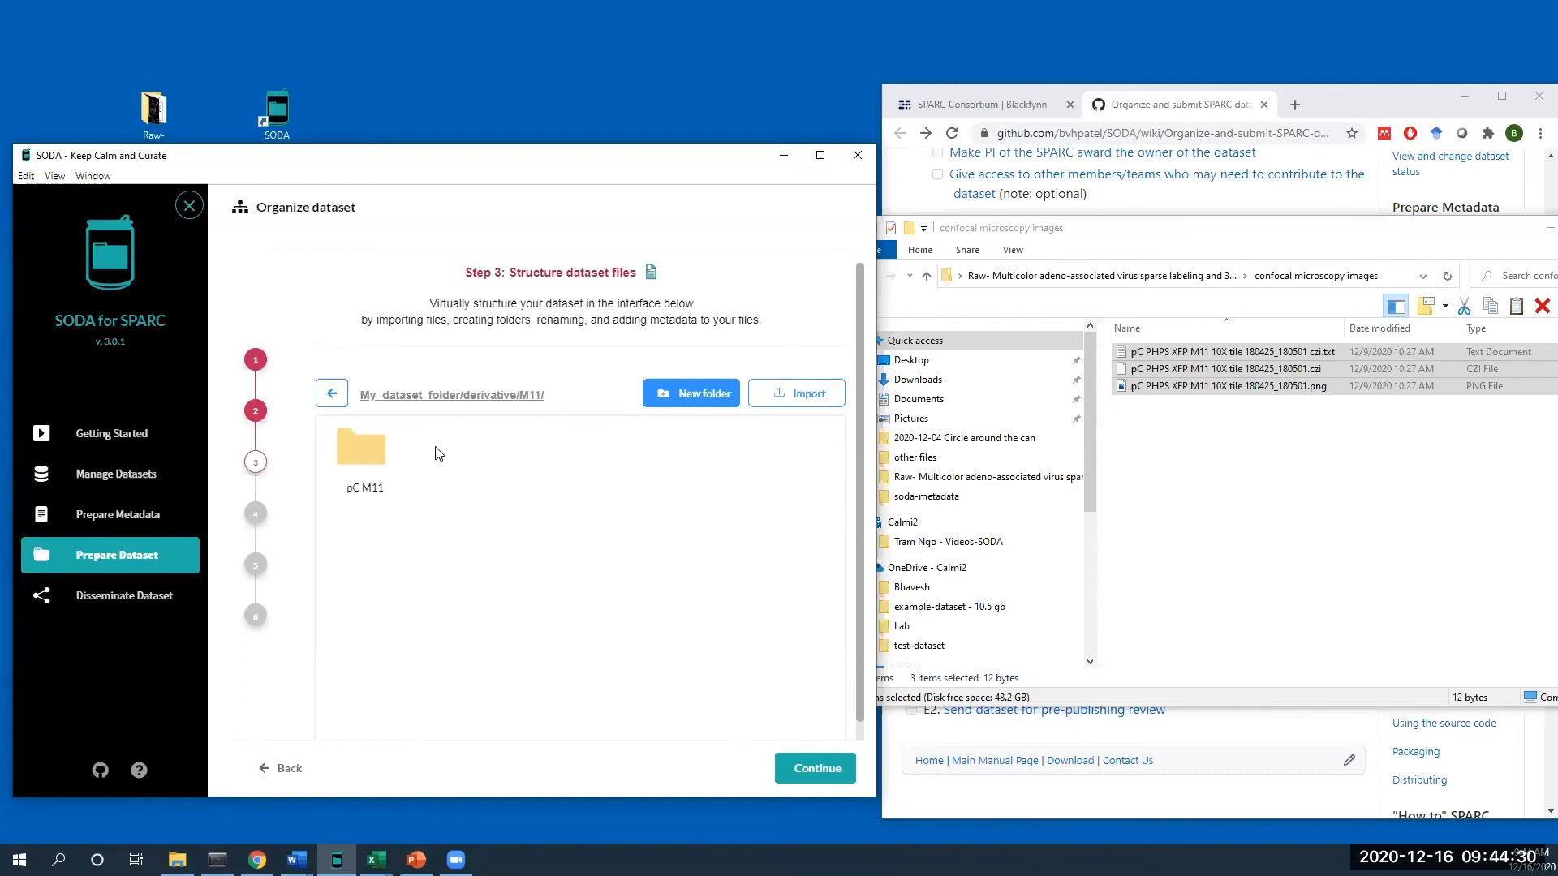
- Create two folders named "digital traces" and "microfile conversion" inside derivative/M11/pC M11
double_click(379, 450)
left_click(654, 405)
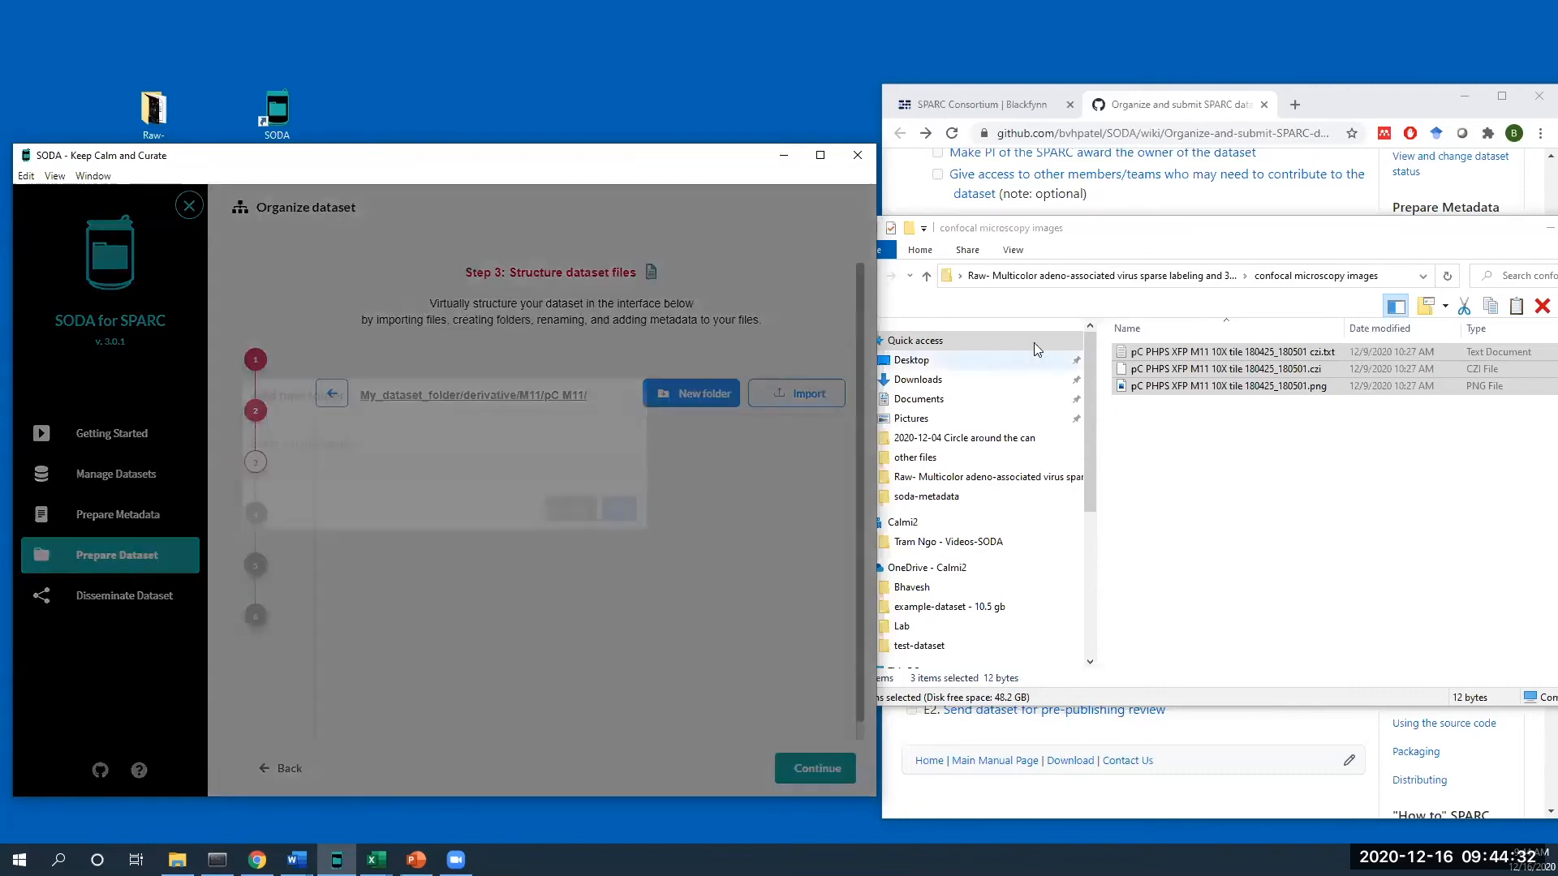
left_click(1072, 277)
left_click(497, 499)
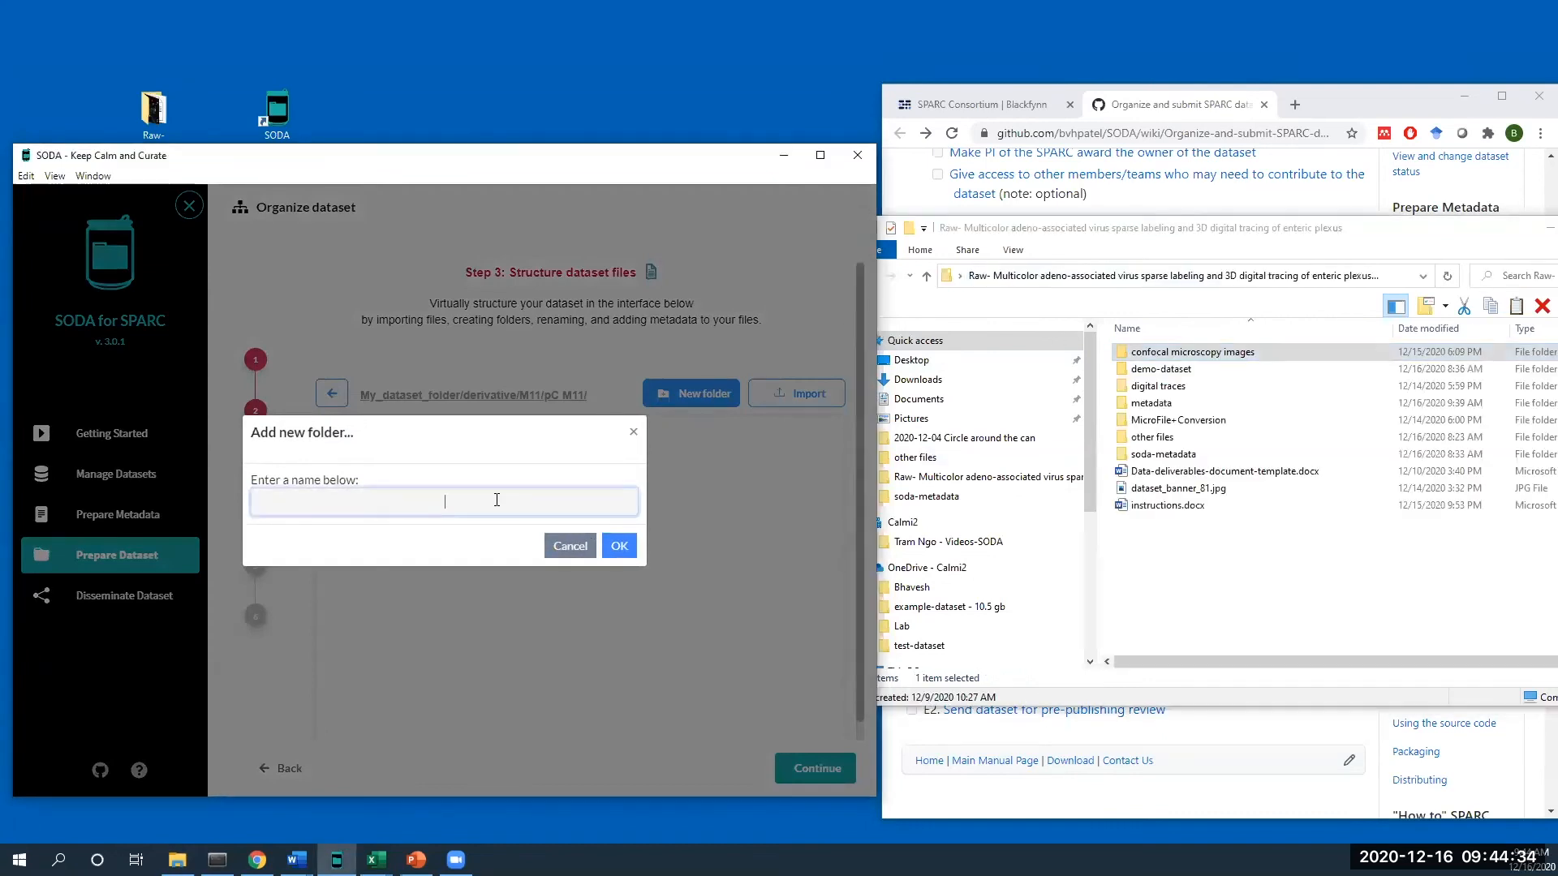
type("digital")
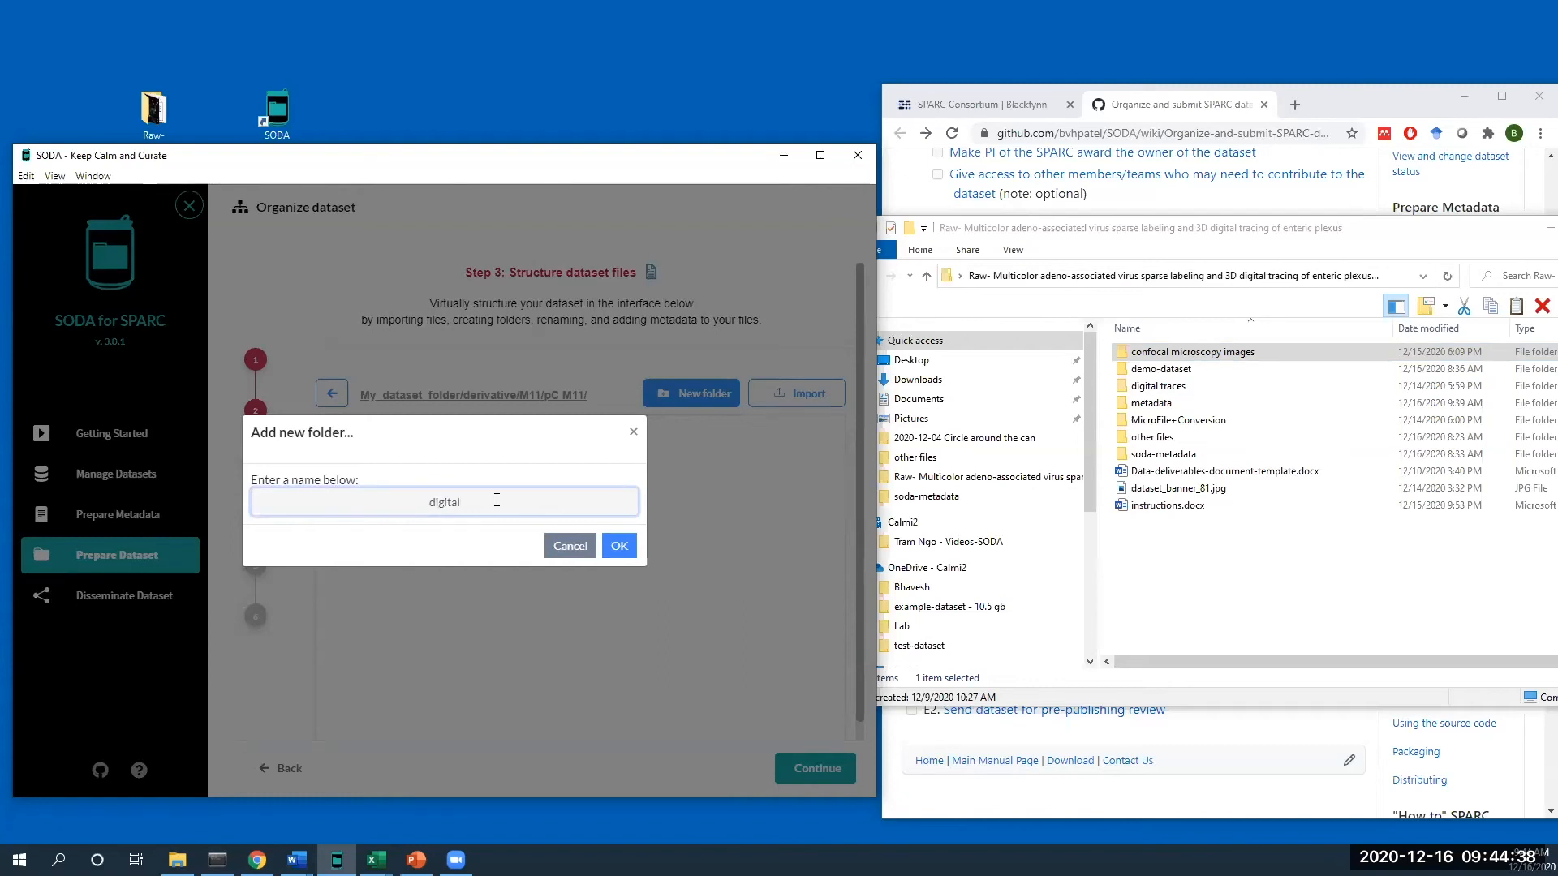
type(" traces")
left_click(620, 548)
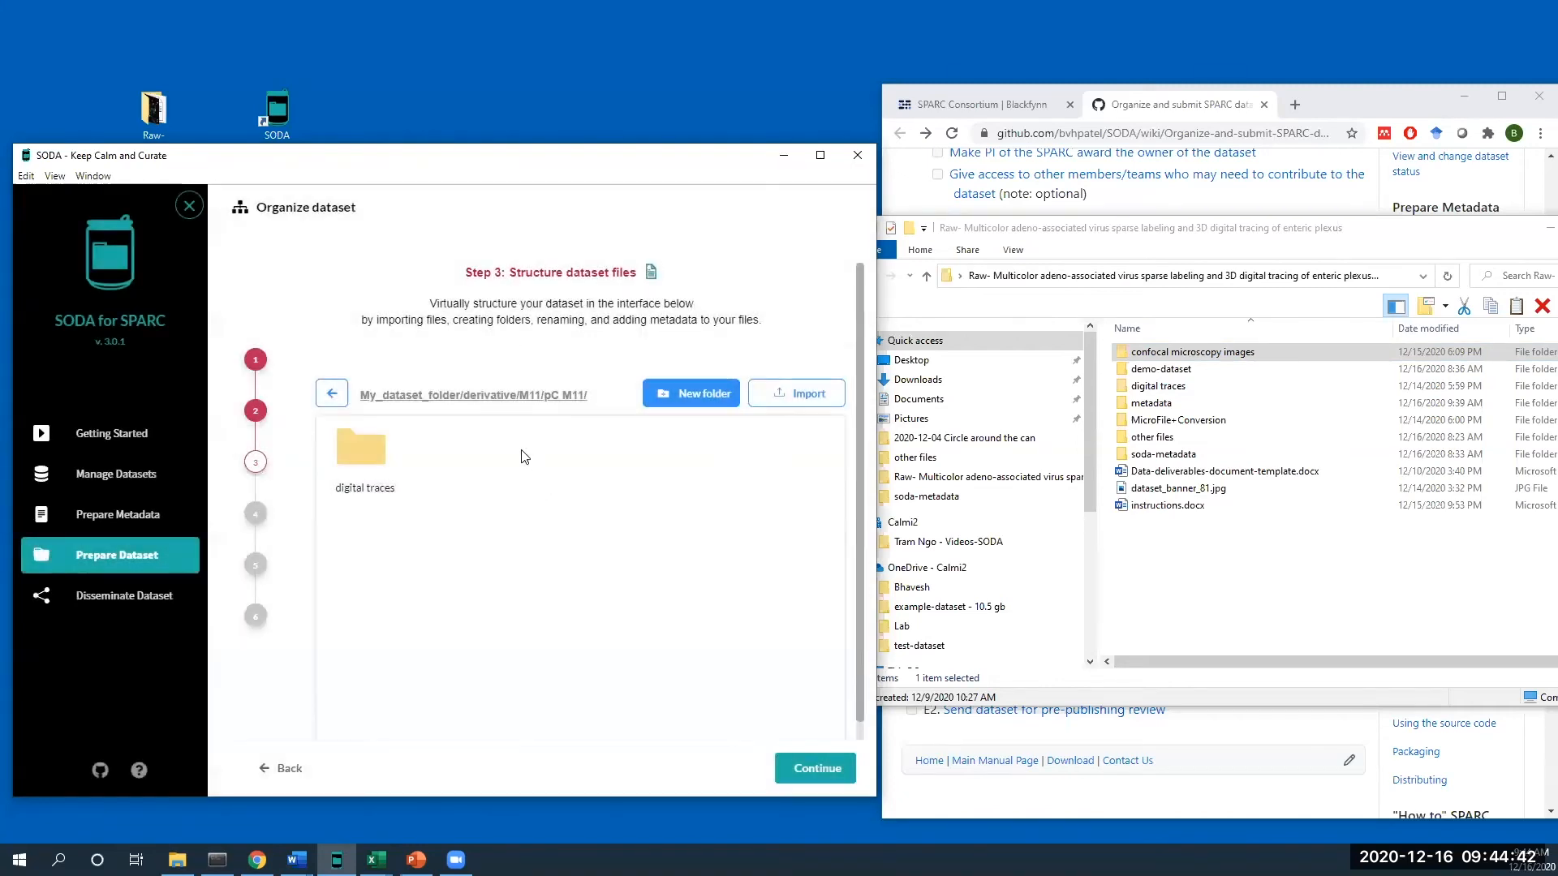
left_click(692, 400)
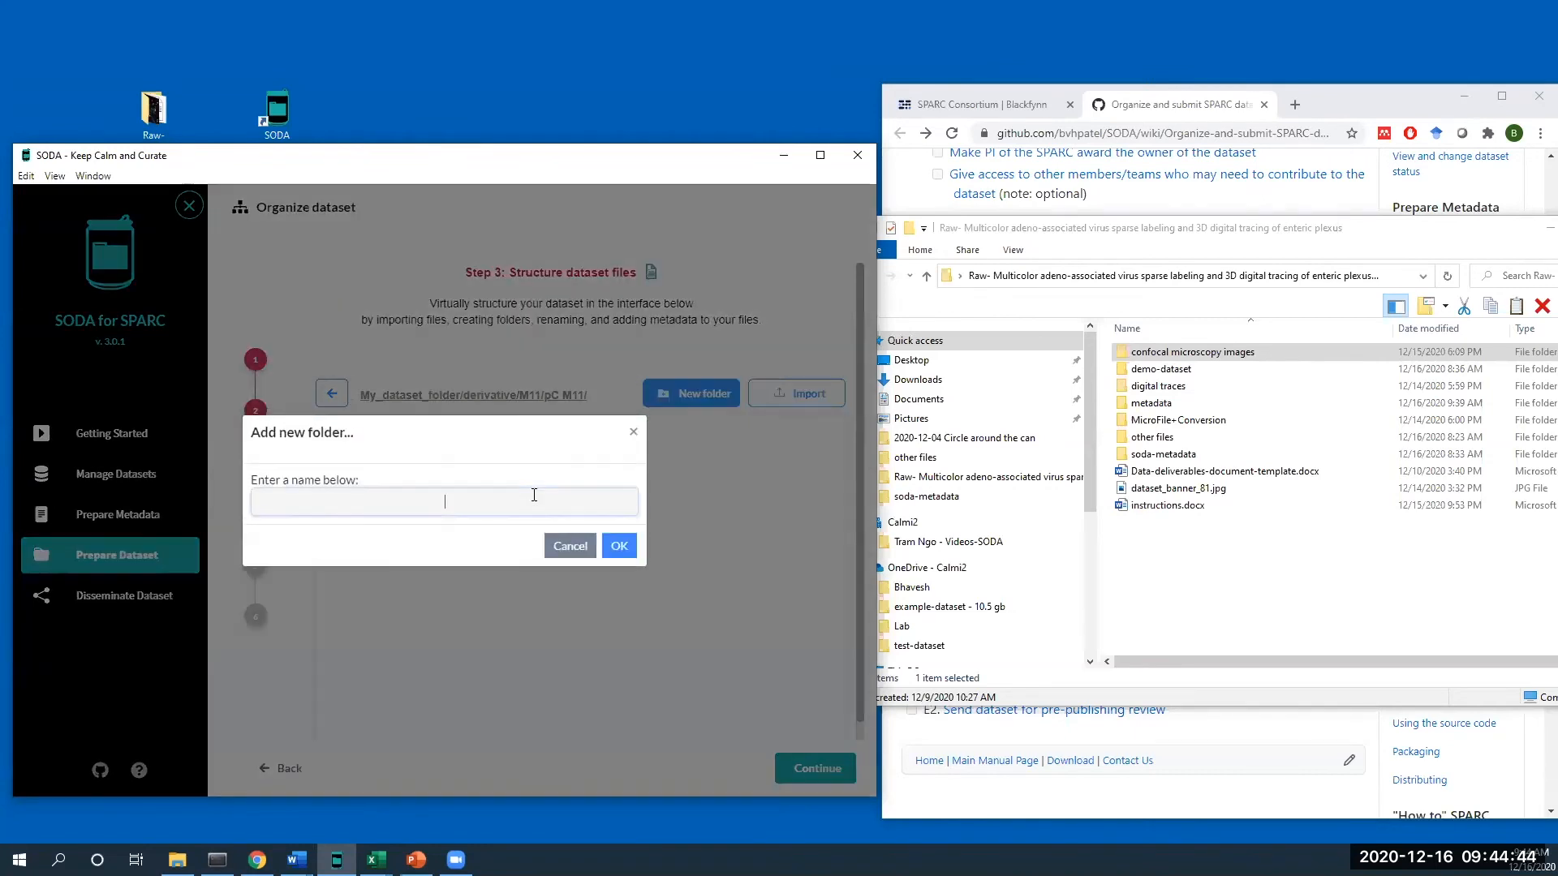
type("microfile conversion")
key("Return")
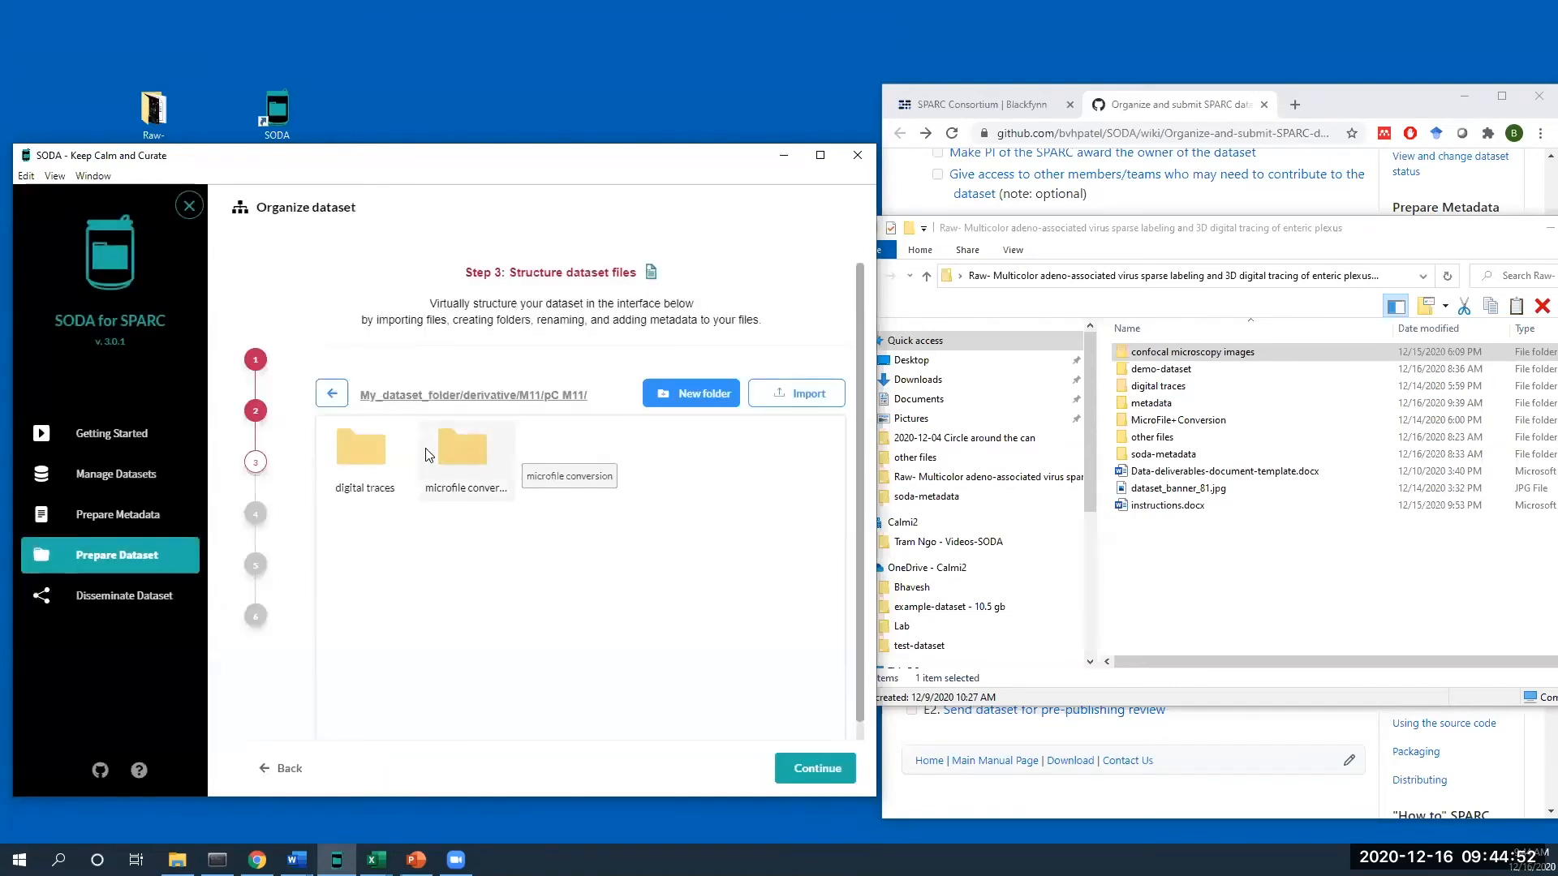
- Add the pC PHPS XFP M11 20XZ file from the local digital traces subfolder to the dataset's digital traces folder
double_click(382, 470)
double_click(1157, 386)
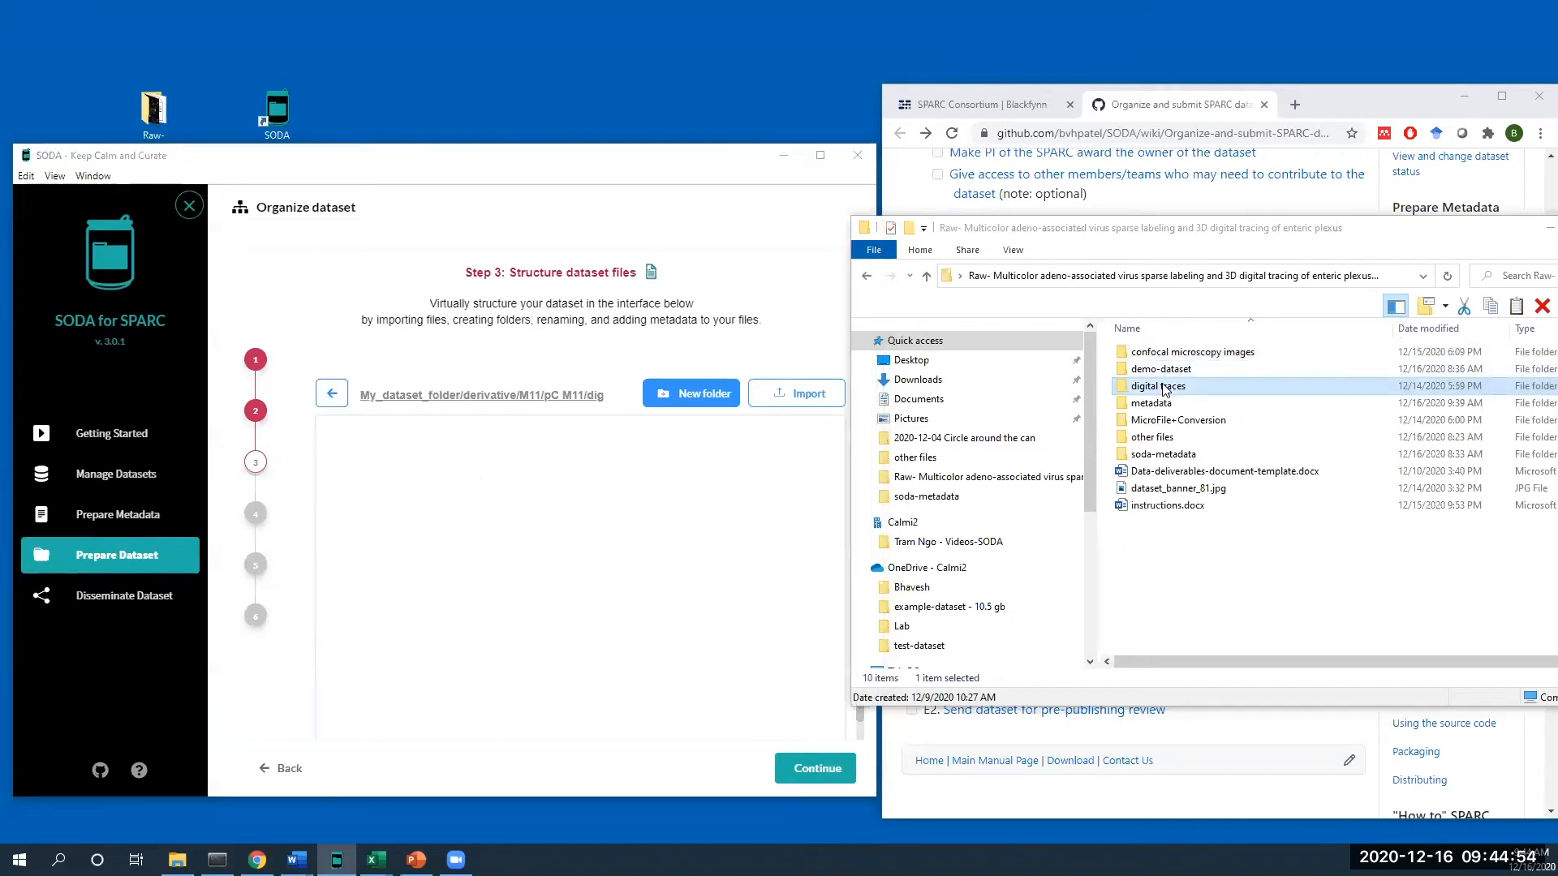
double_click(1172, 353)
left_click_drag(1181, 352, 503, 503)
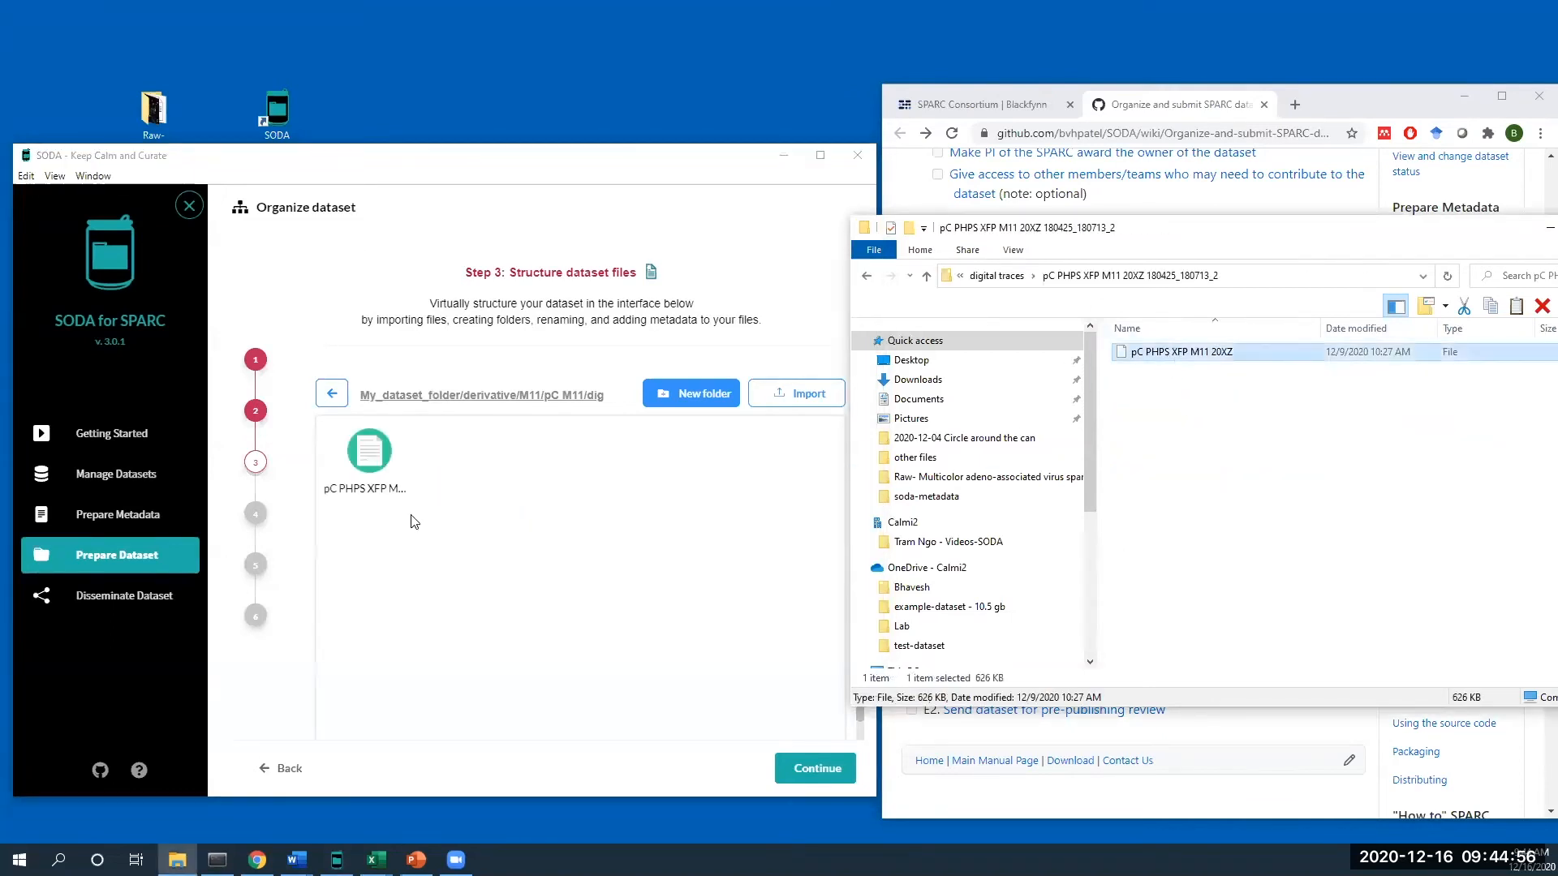
- Add the JP2 file from the local MicroFile+Conversion folder to the dataset's microfile conversion folder
left_click(327, 396)
double_click(461, 449)
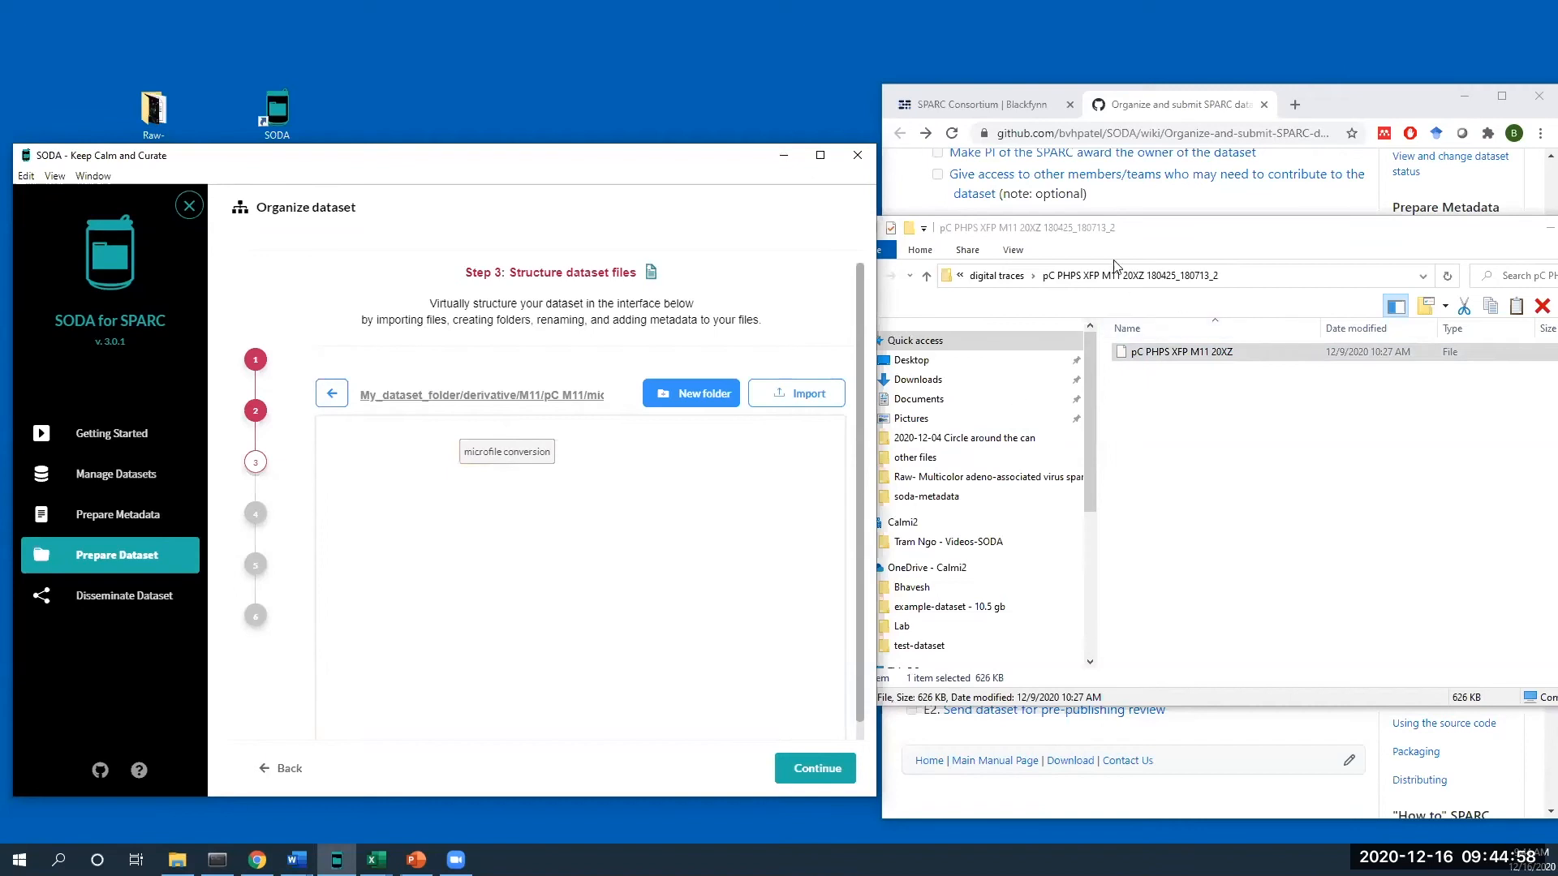
left_click(996, 276)
left_click(994, 276)
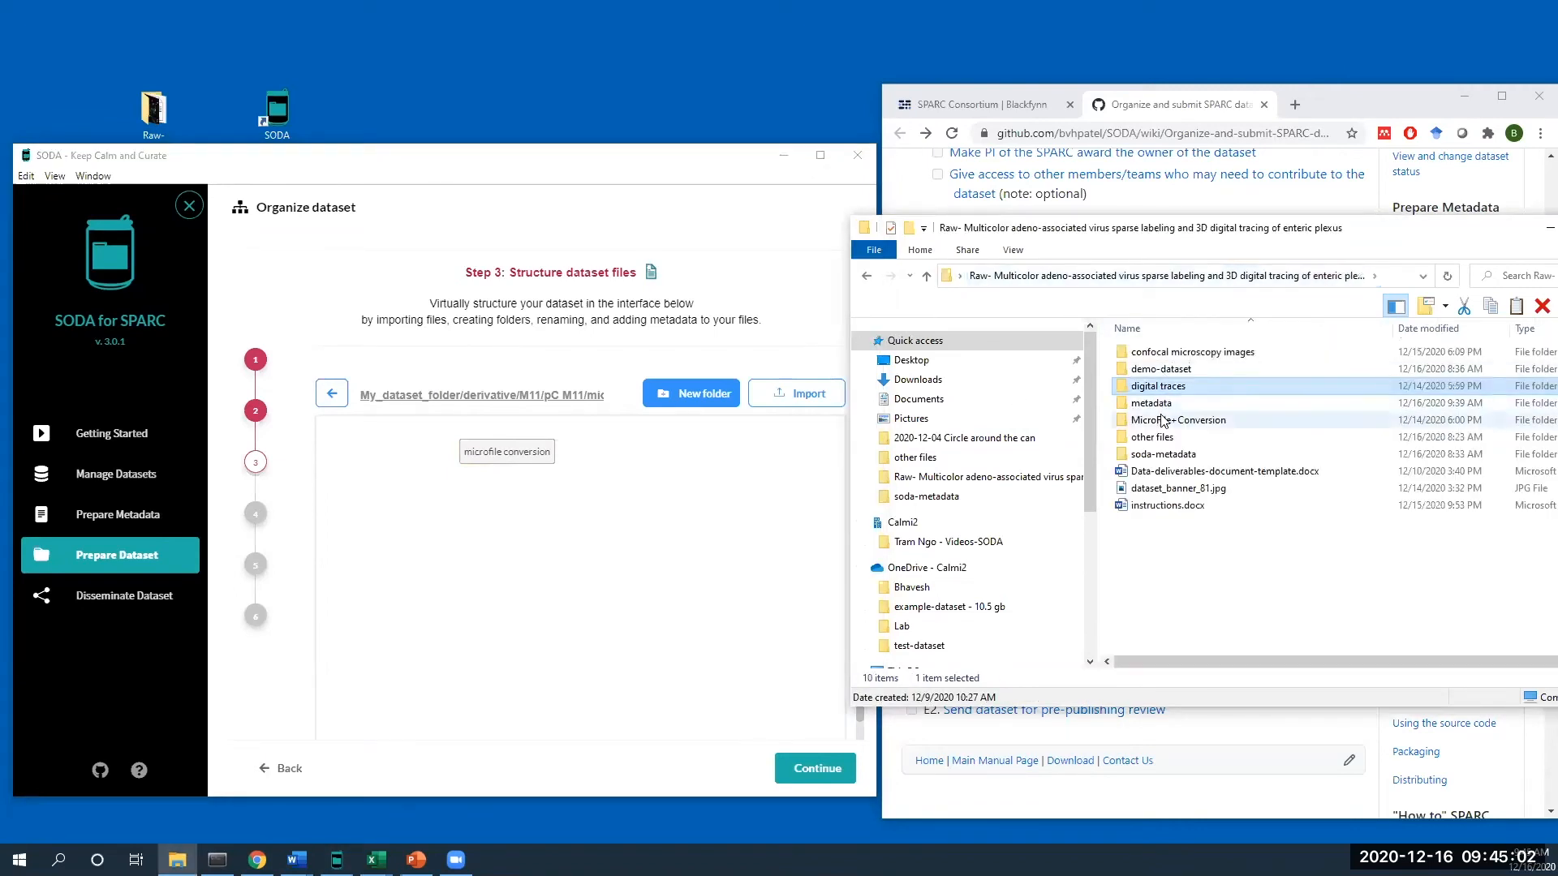
double_click(1163, 419)
left_click_drag(1162, 362, 598, 546)
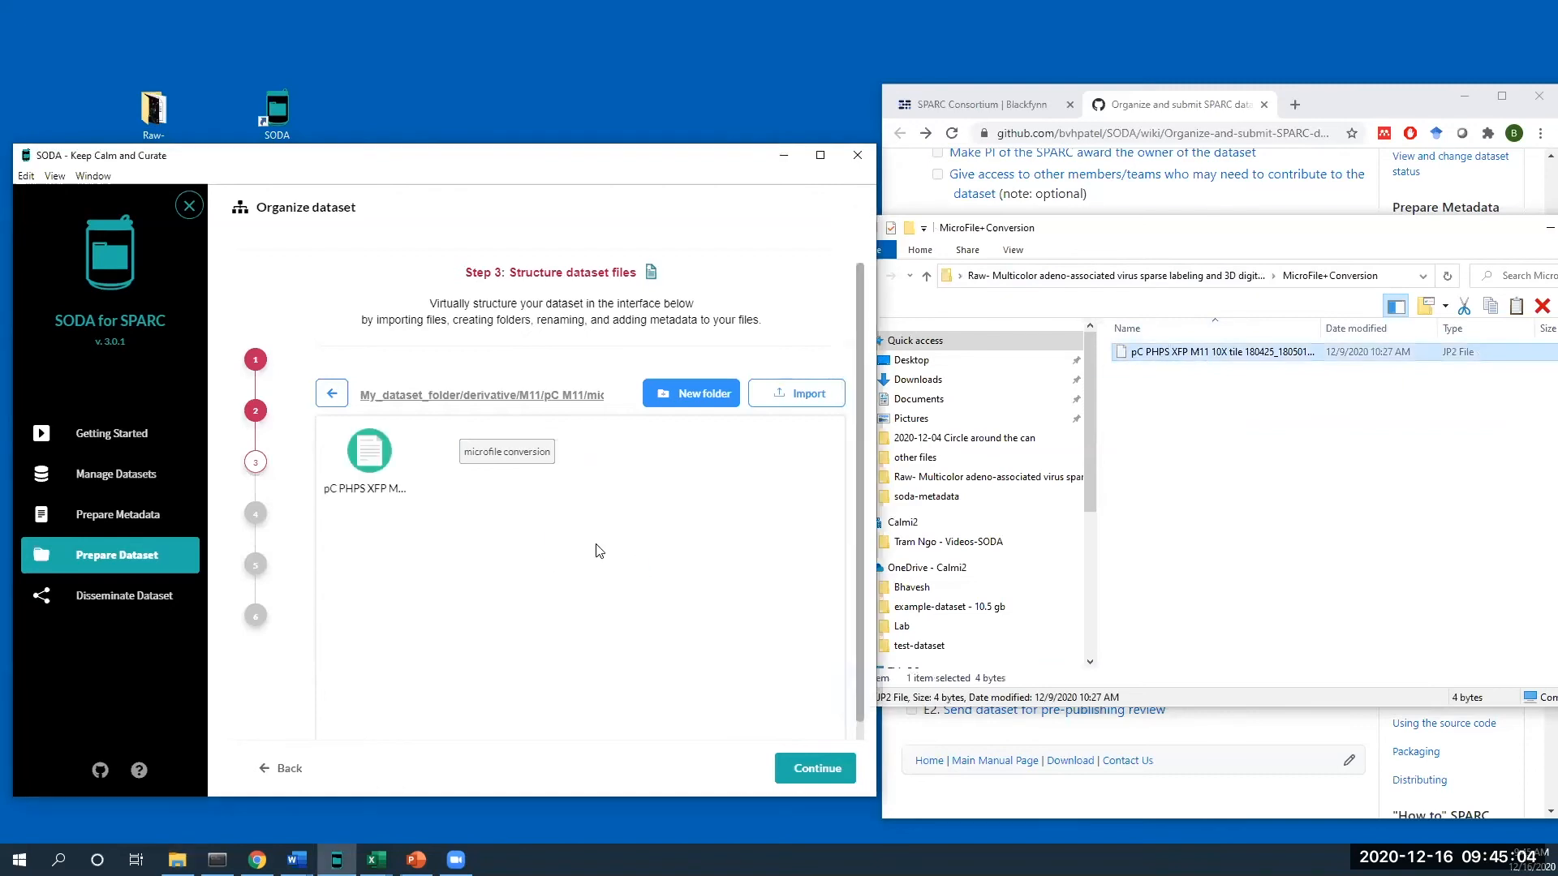
- Return to the dataset's root folder and proceed to specifying the high-level metadata files
left_click(332, 395)
left_click(331, 395)
left_click(332, 395)
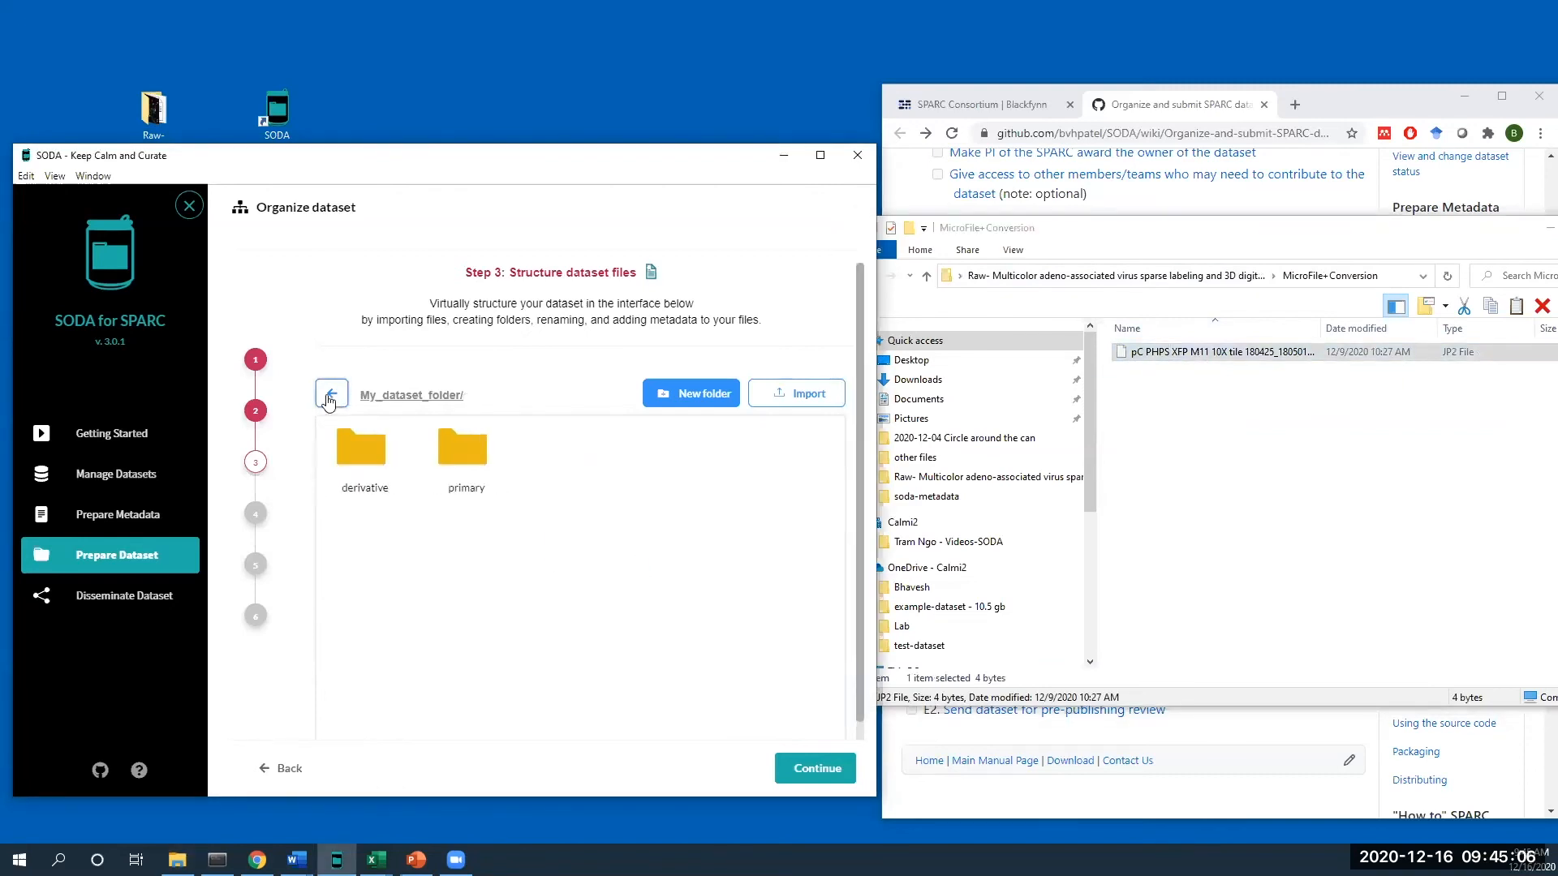
left_click(795, 770)
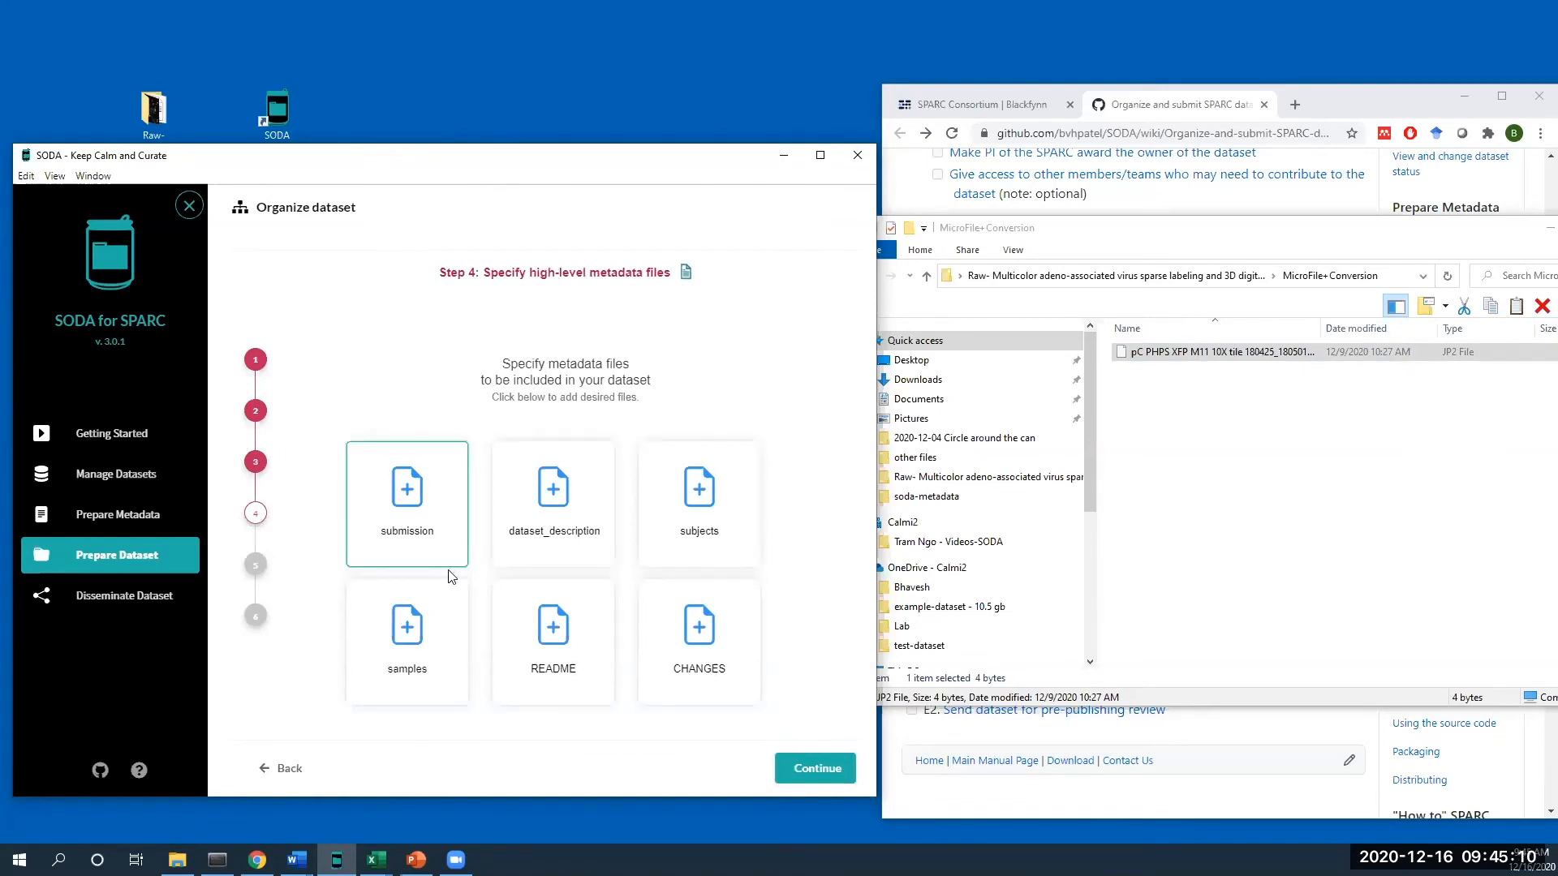
- Import submission.xlsx from the local metadata folder as the submission metadata file and confirm it
left_click(436, 512)
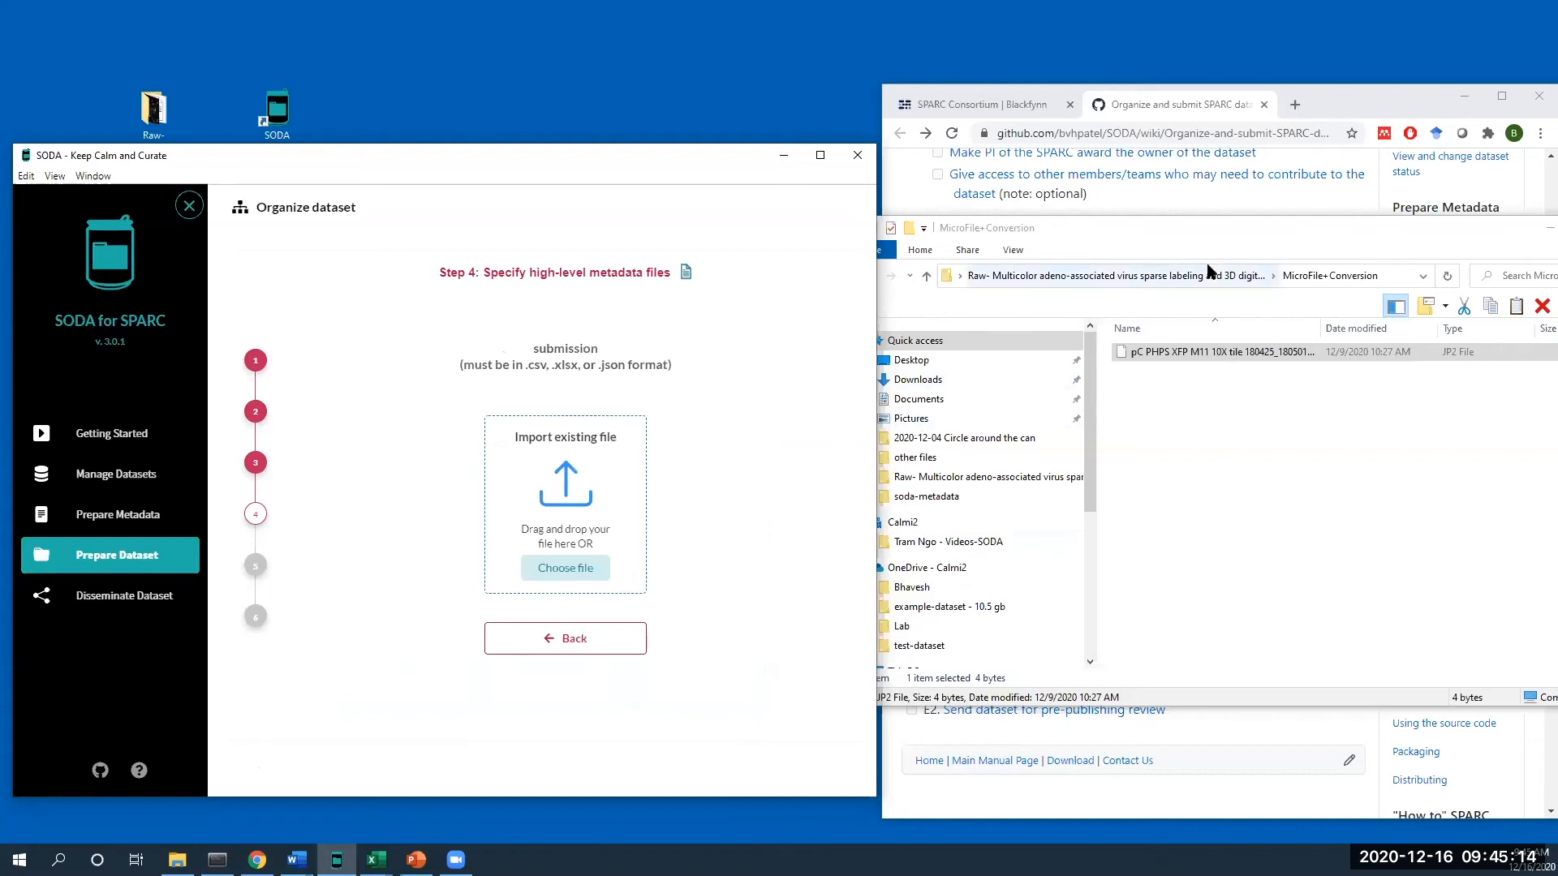
left_click(1116, 276)
double_click(1168, 403)
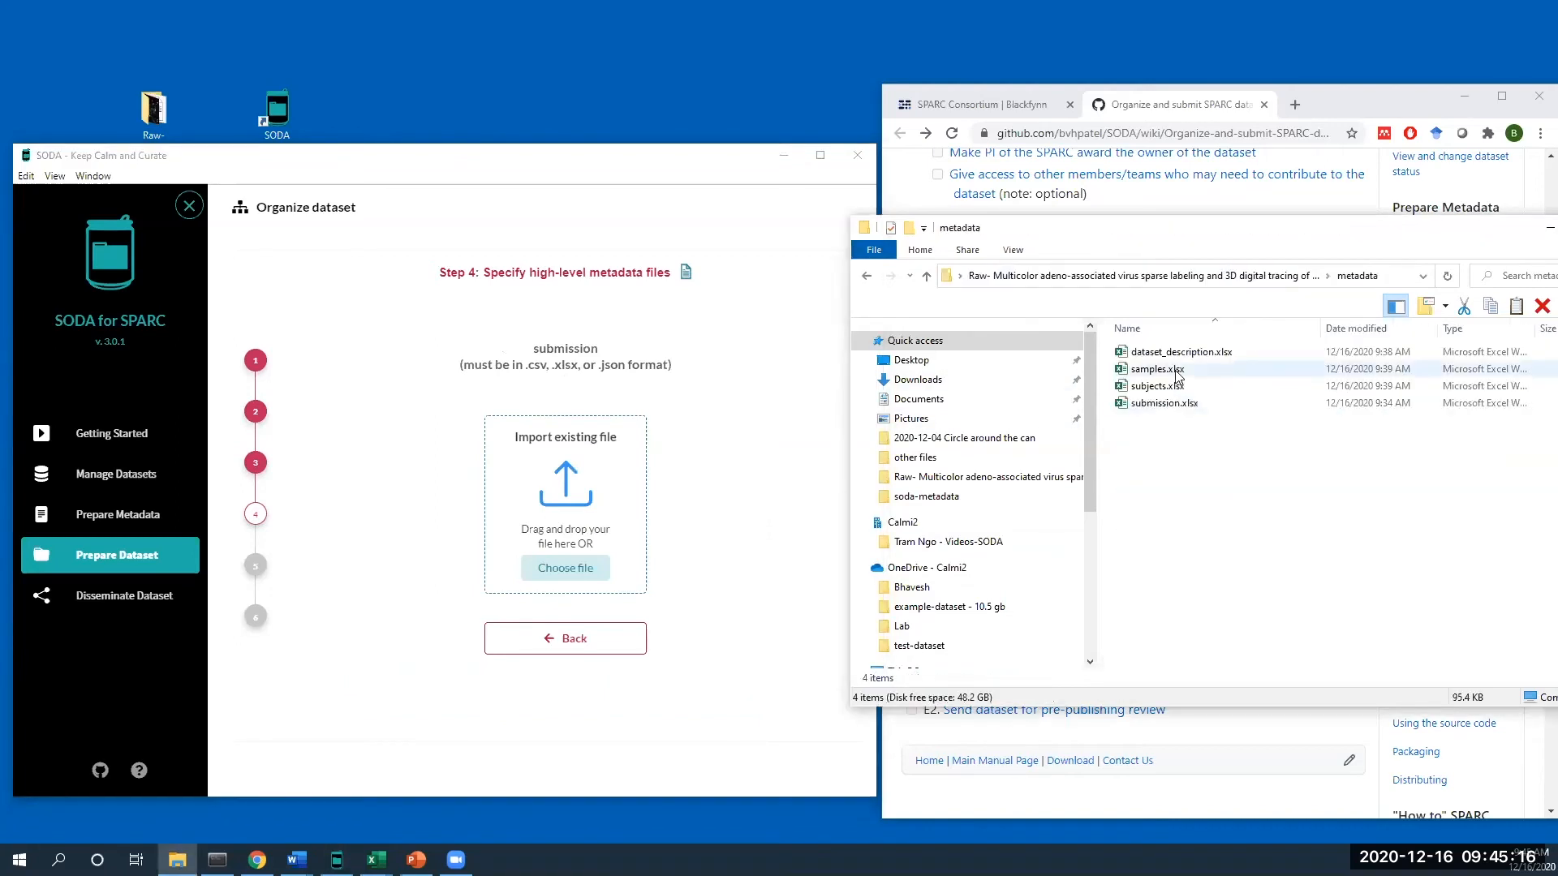
left_click_drag(1165, 403, 561, 511)
scroll(596, 649, "down", 1)
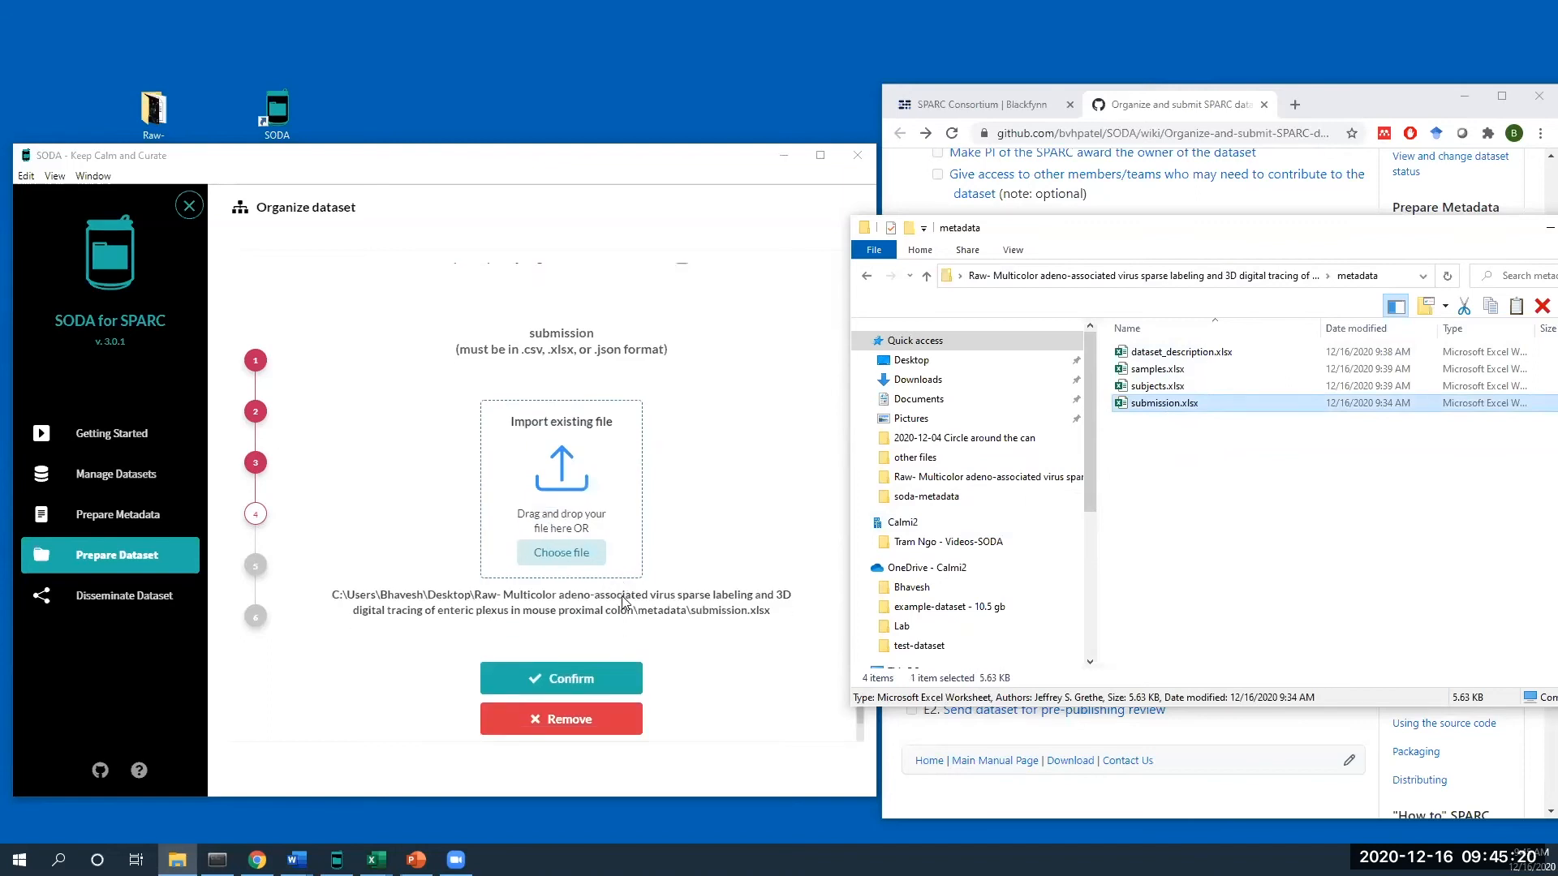
left_click(568, 540)
left_click(751, 524)
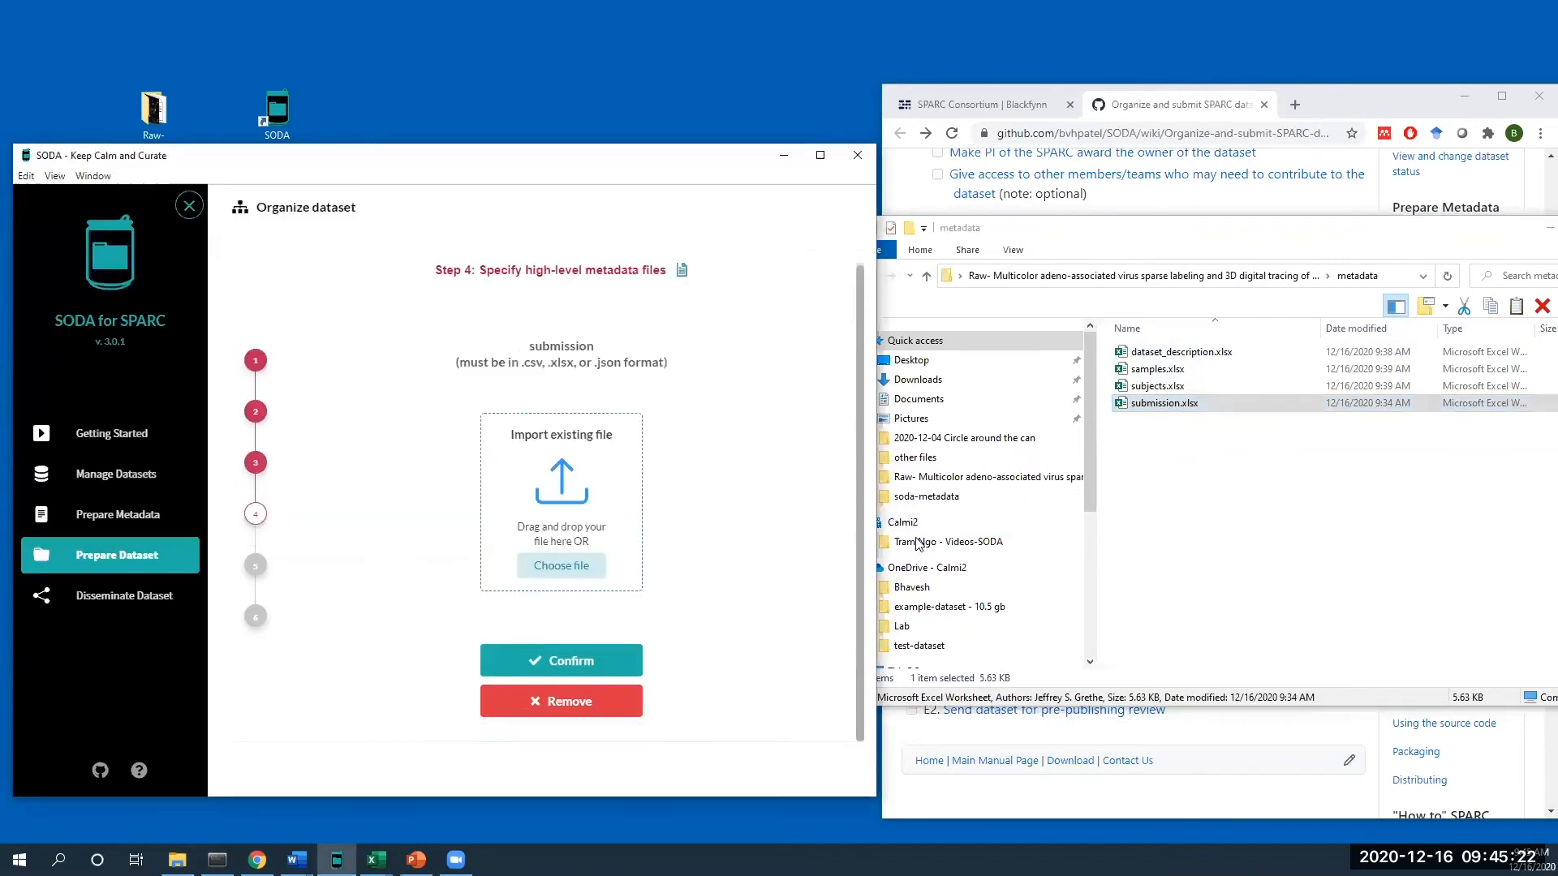
left_click(580, 661)
- Import dataset_description.xlsx from the metadata folder as the dataset_description file and confirm it
left_click(571, 516)
left_click_drag(1181, 351, 575, 523)
left_click(580, 689)
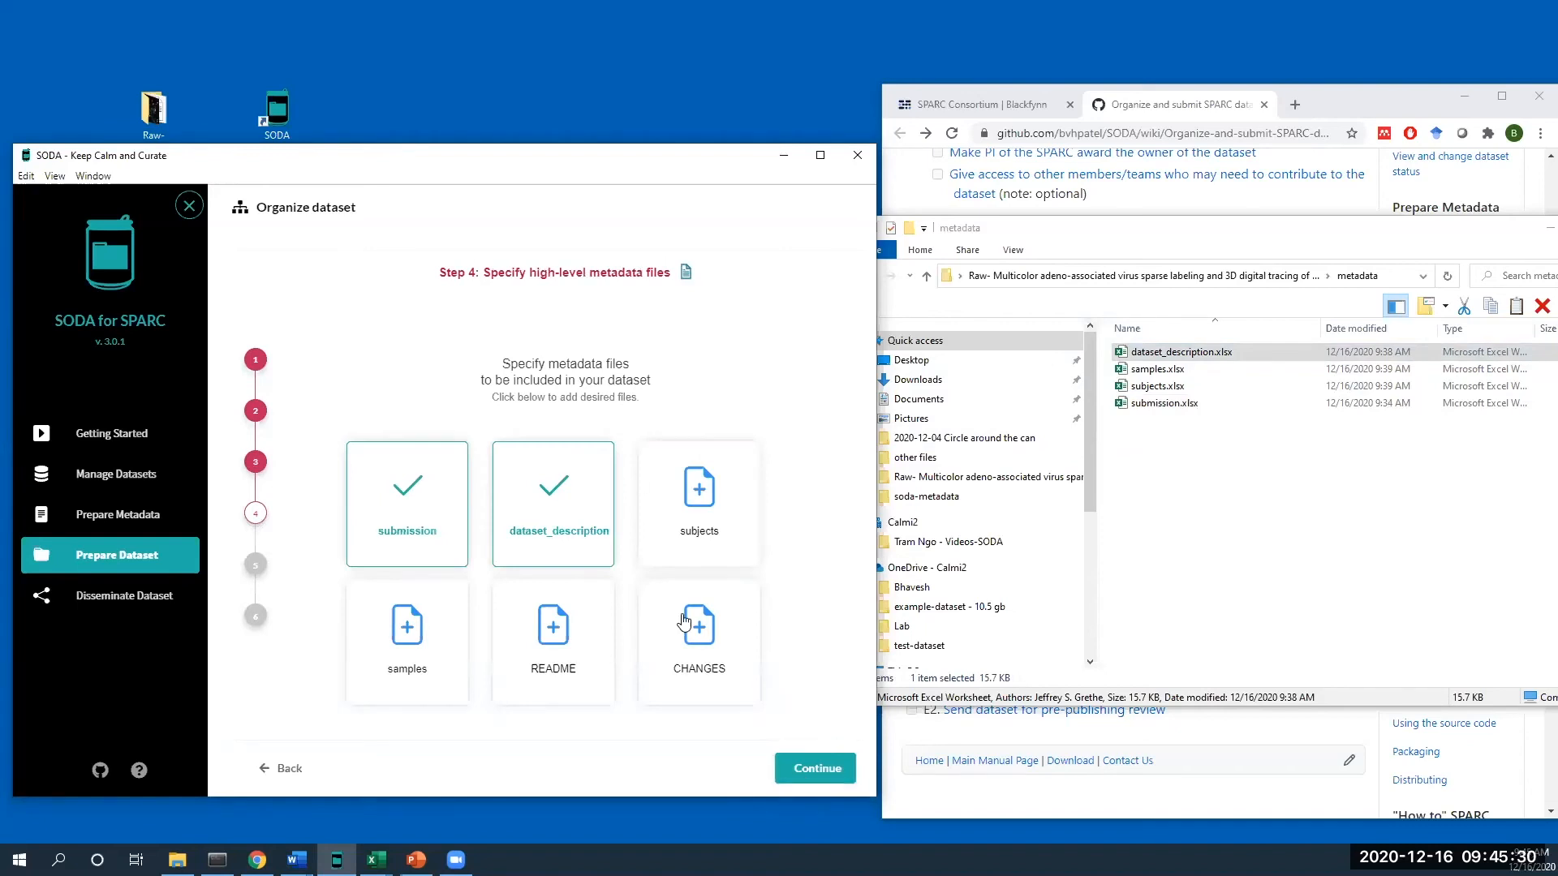
- Continue without the remaining metadata files and enable auto-generation of the manifest files
left_click(833, 775)
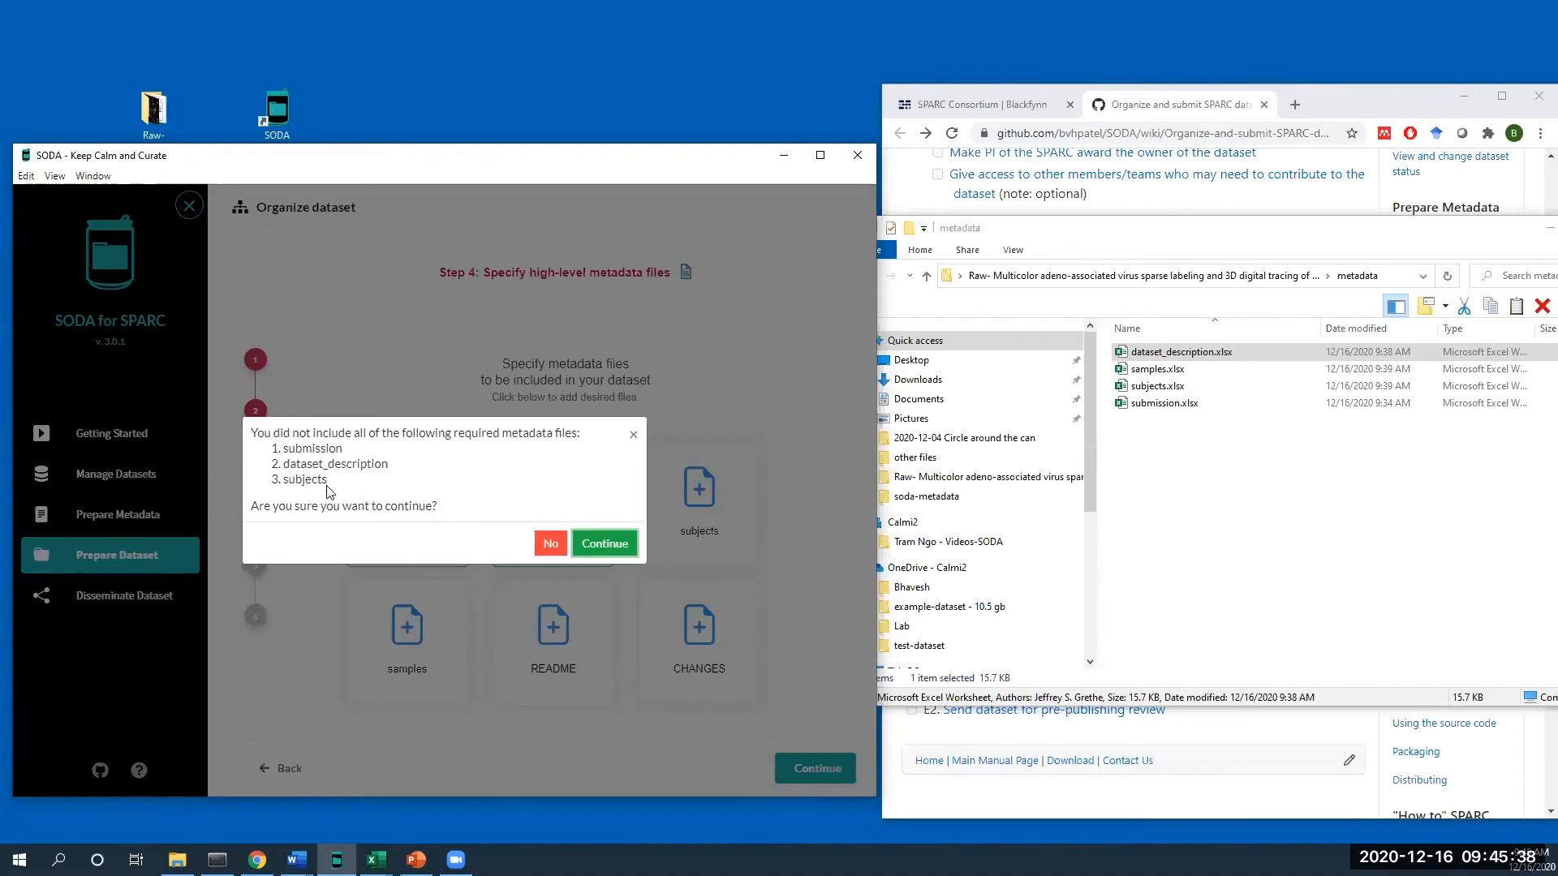
left_click(593, 549)
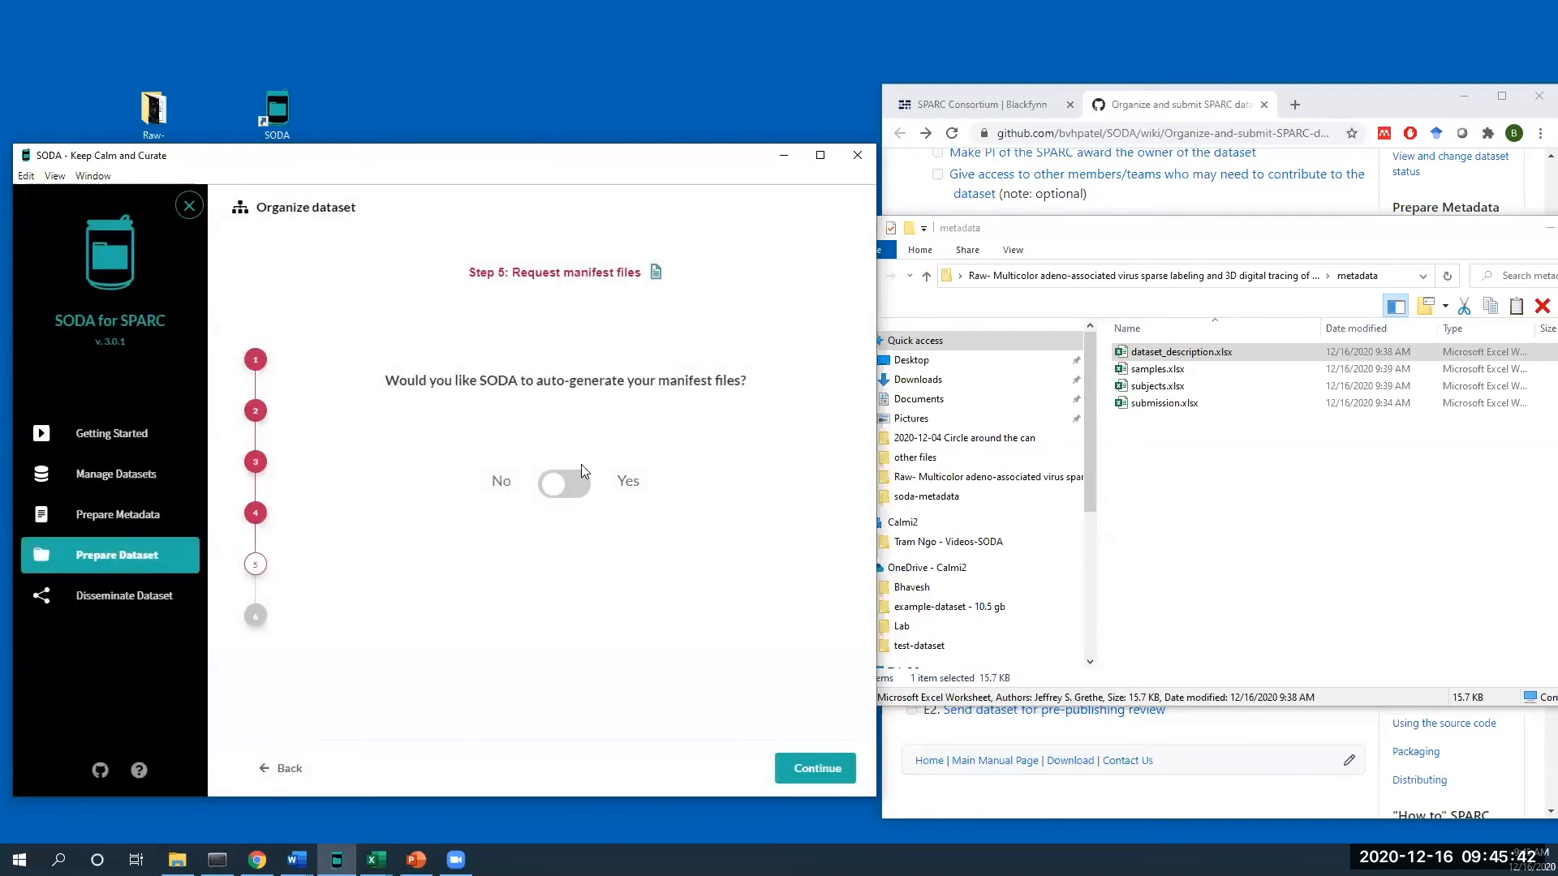
left_click(581, 484)
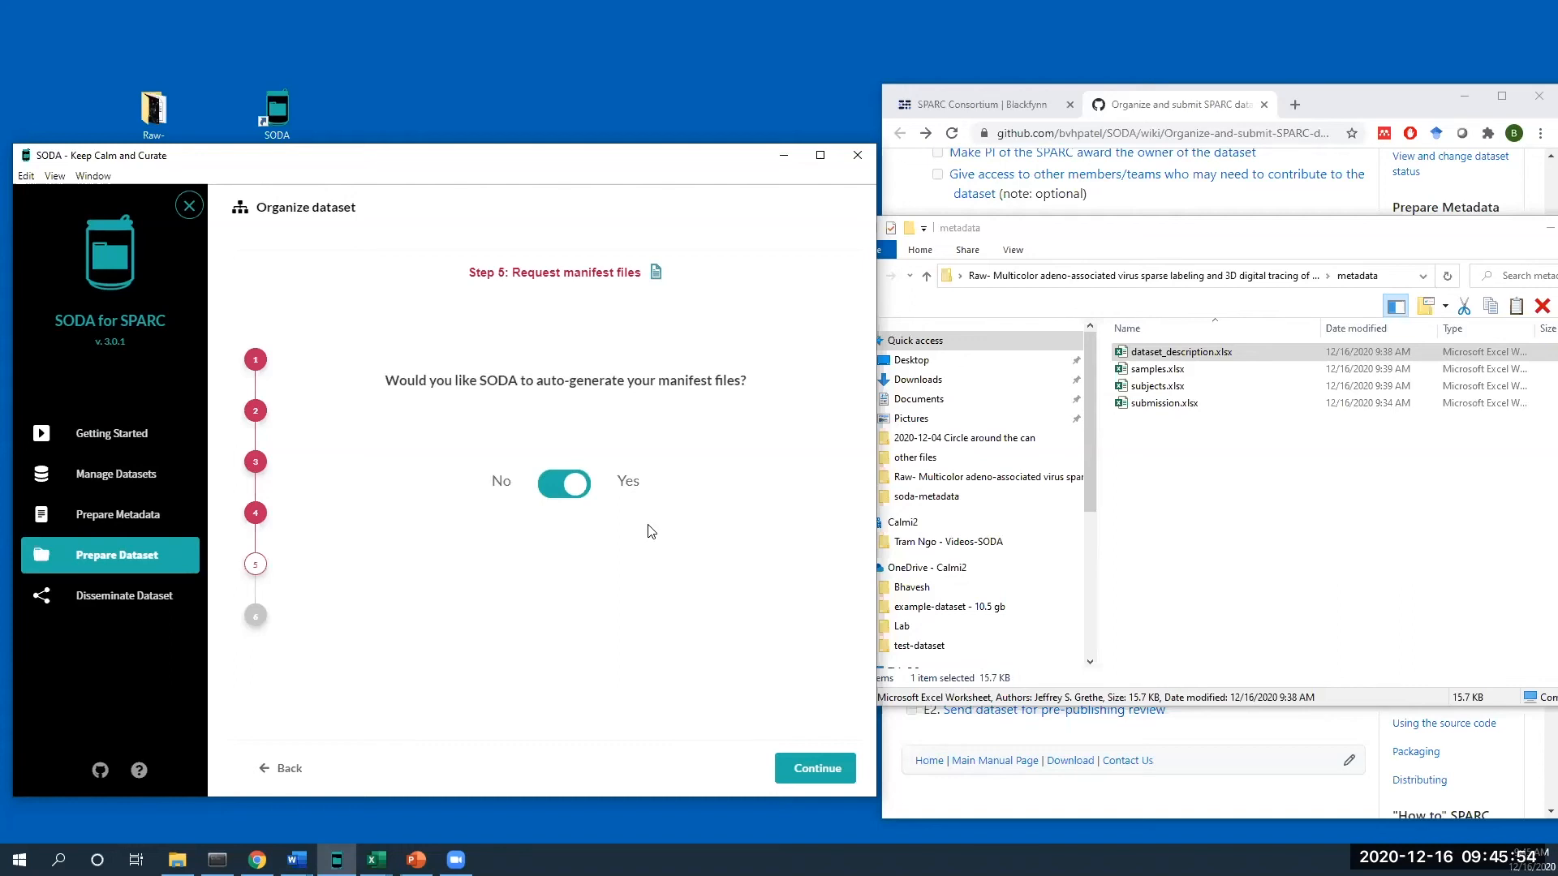
left_click(824, 769)
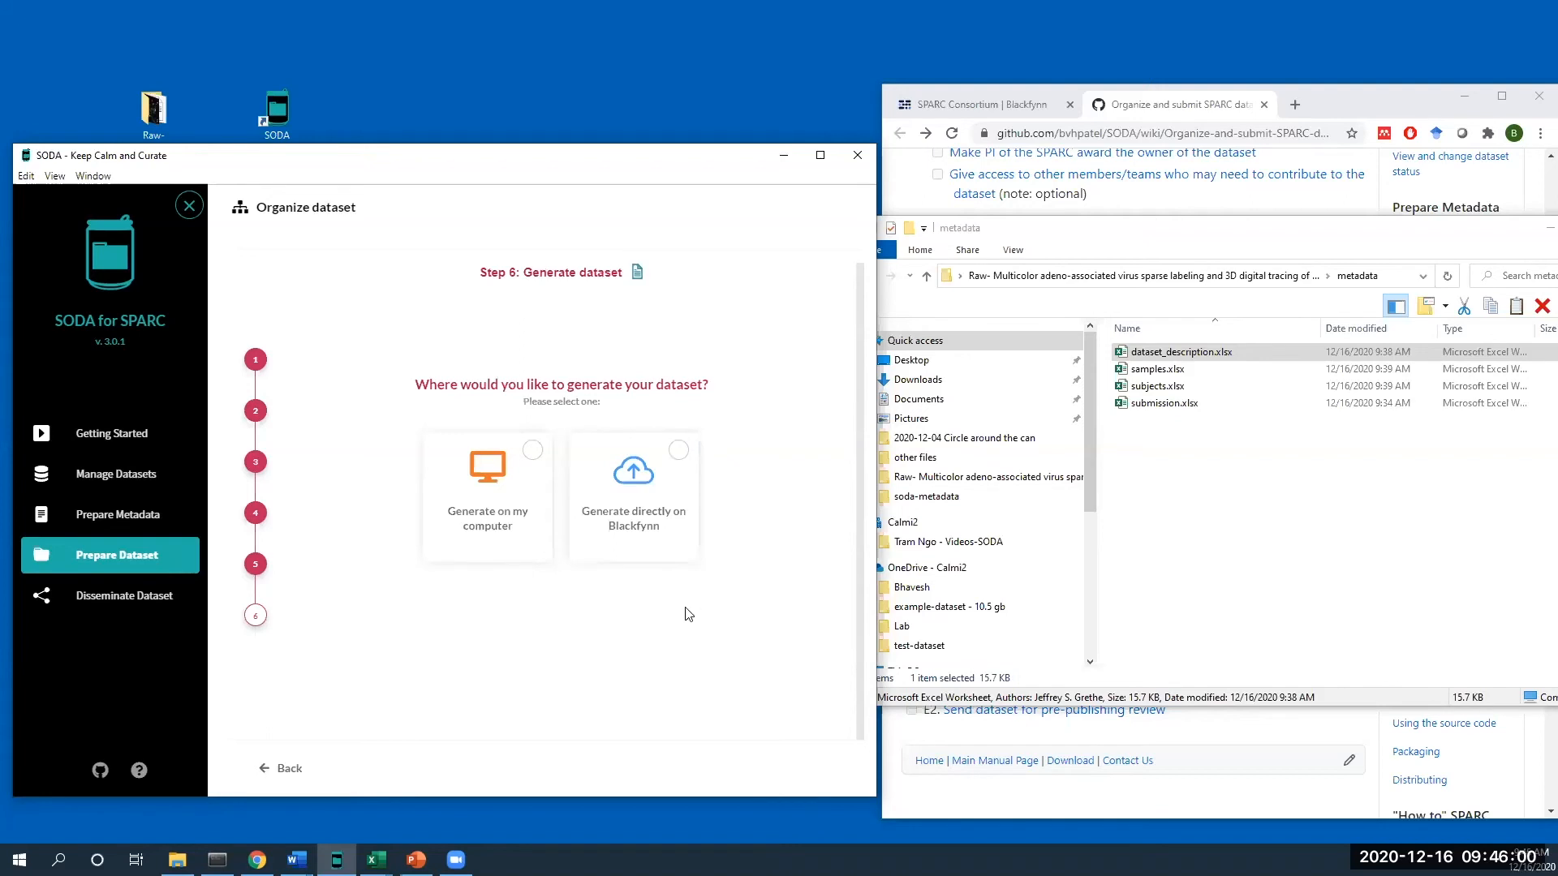
- Choose to generate the dataset on the computer in the Raw- Multicolor adeno-associated virus folder and name it webinar
left_click(520, 527)
left_click(584, 651)
left_click(418, 211)
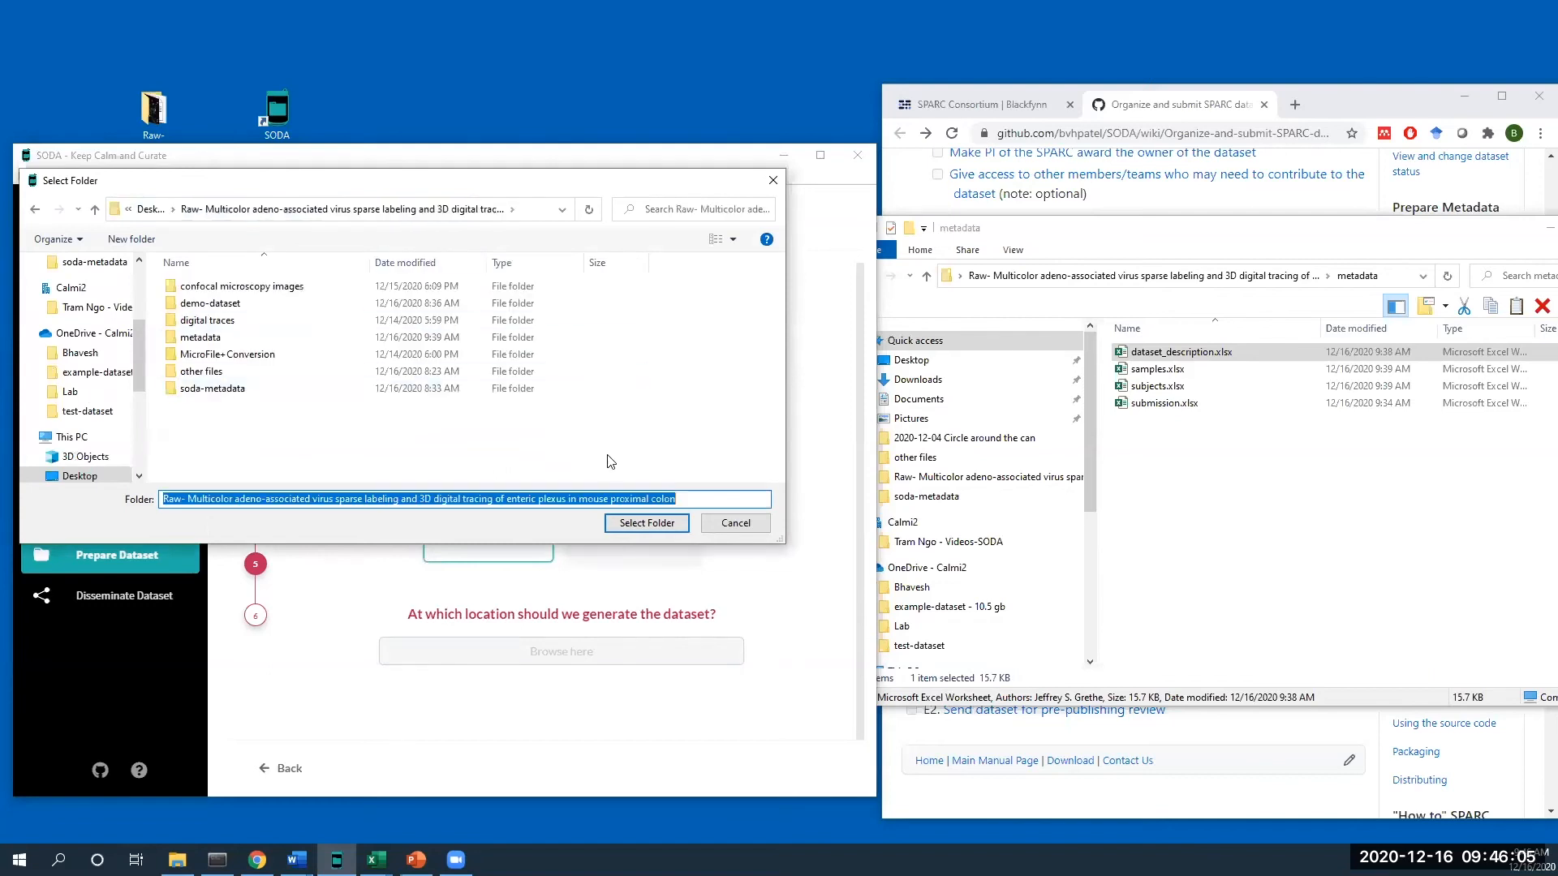
left_click(641, 523)
left_click(576, 671)
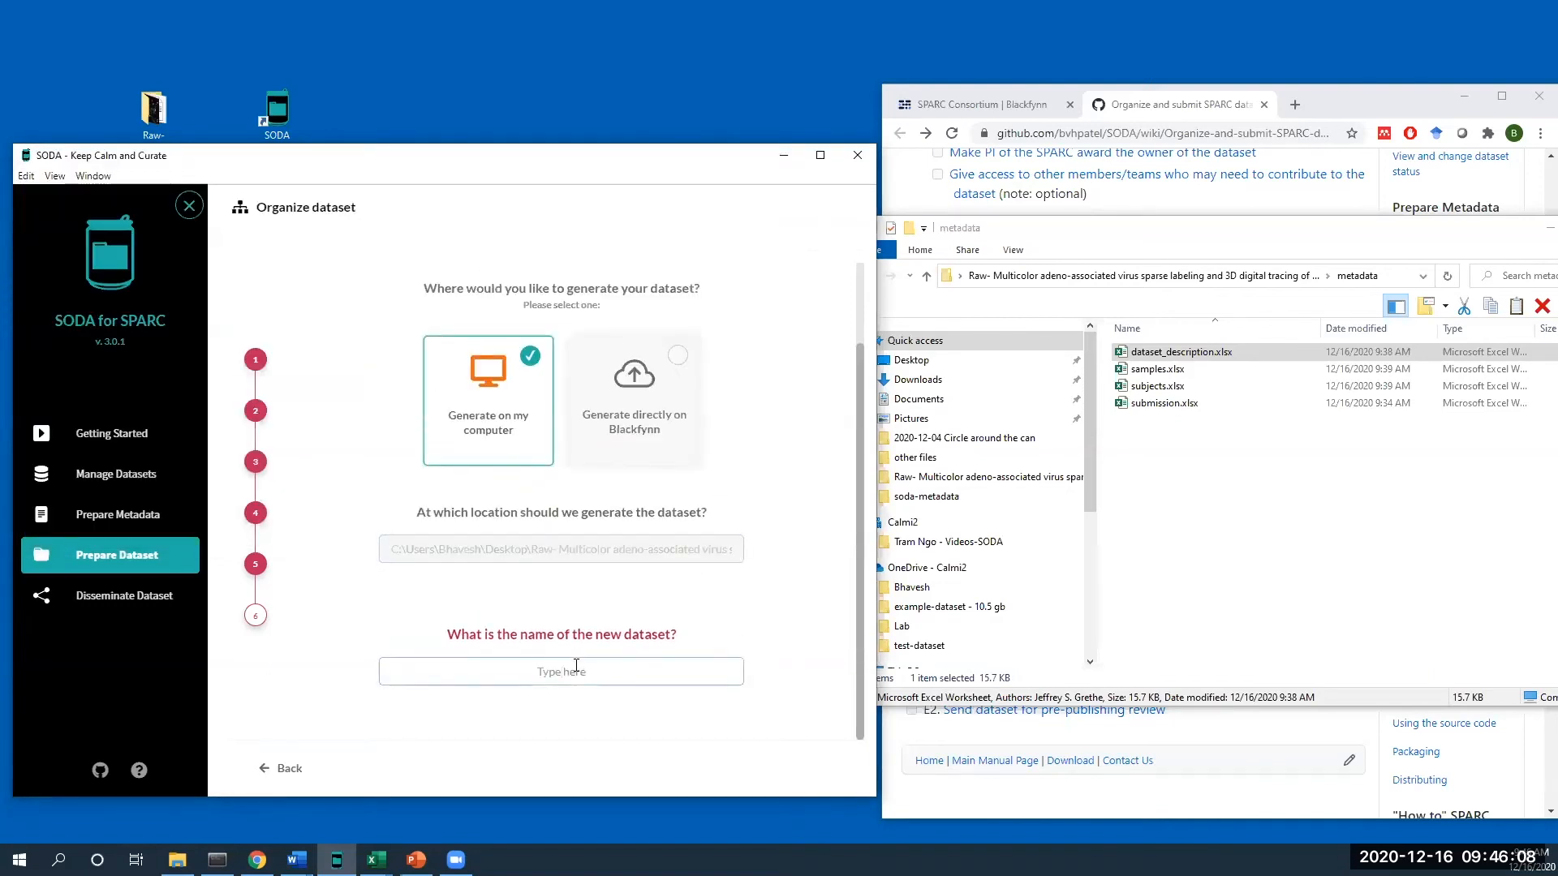
type("webinar")
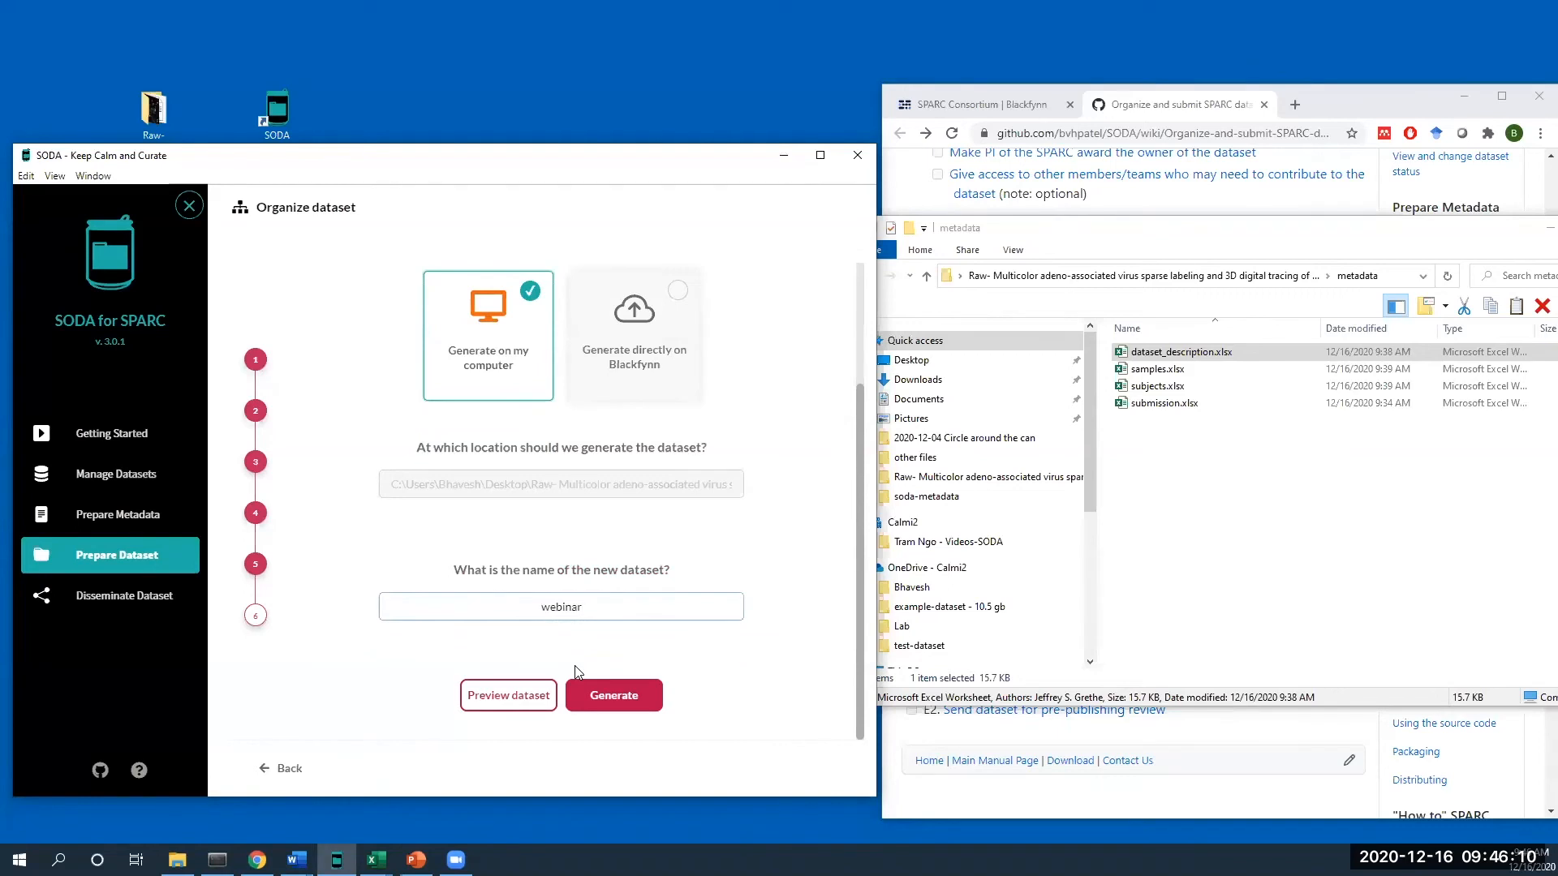
- Preview the dataset, examine the primary folder's contents down through M11 and pC M11, and close the preview
left_click(538, 703)
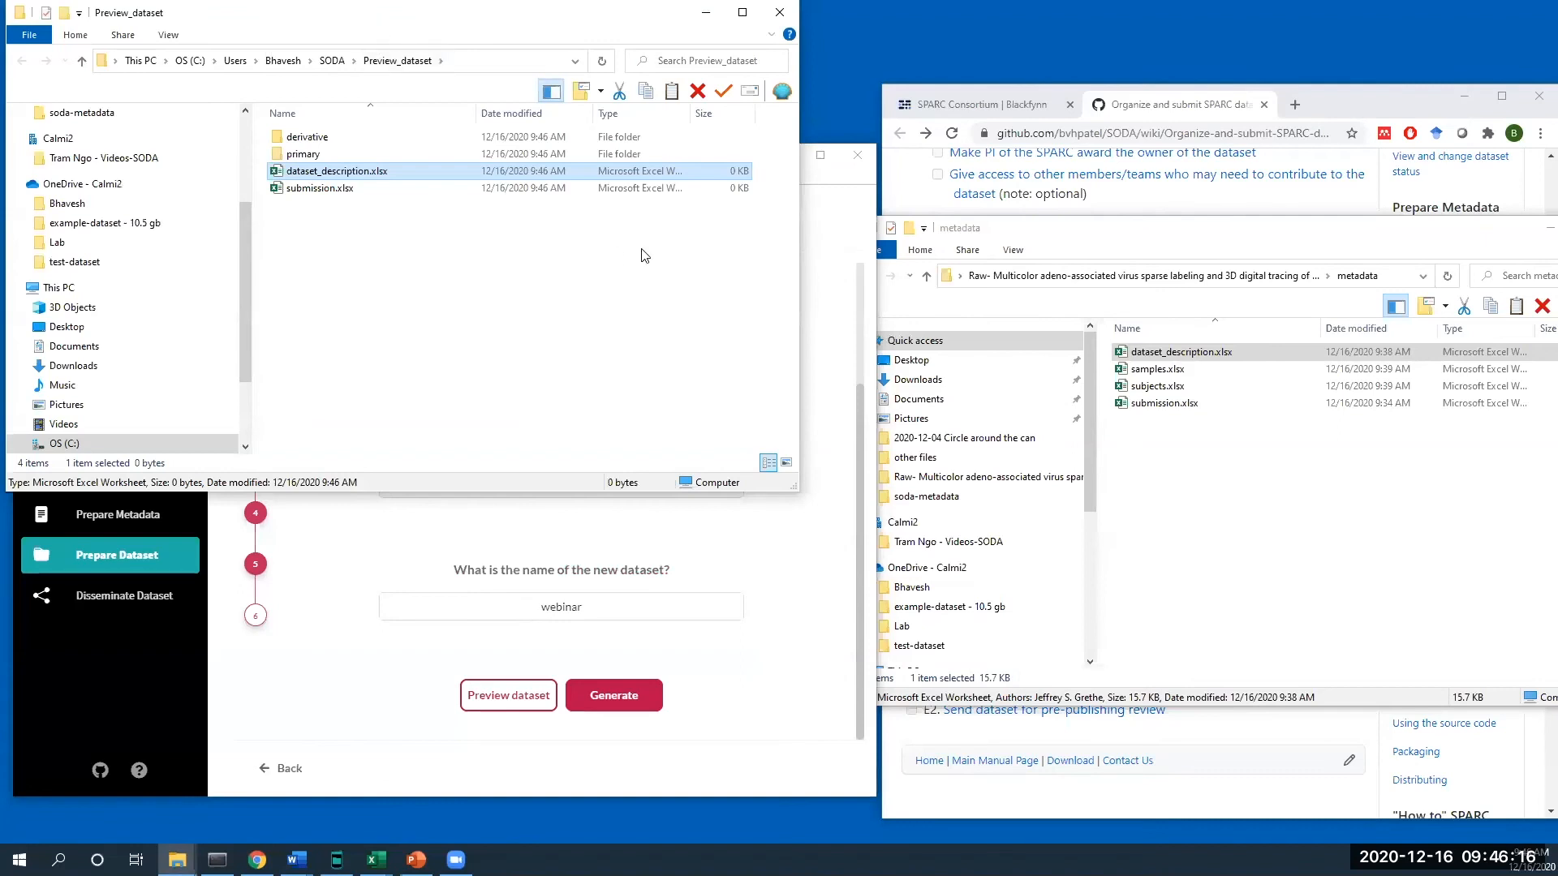
left_click_drag(399, 18, 642, 247)
left_click(984, 240)
left_click_drag(242, 330, 47, 337)
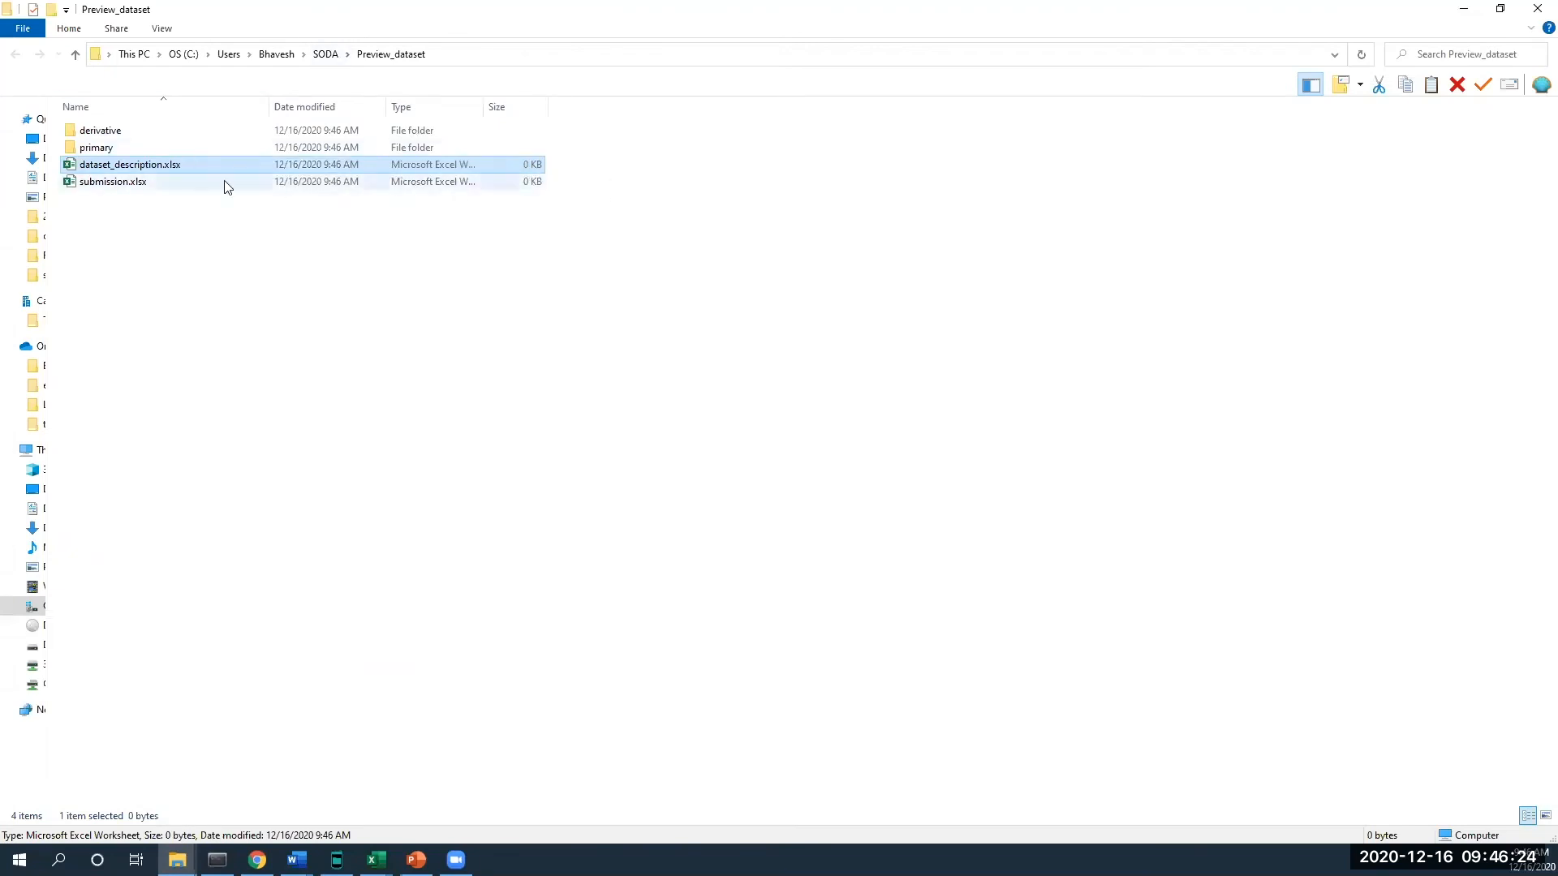
double_click(114, 148)
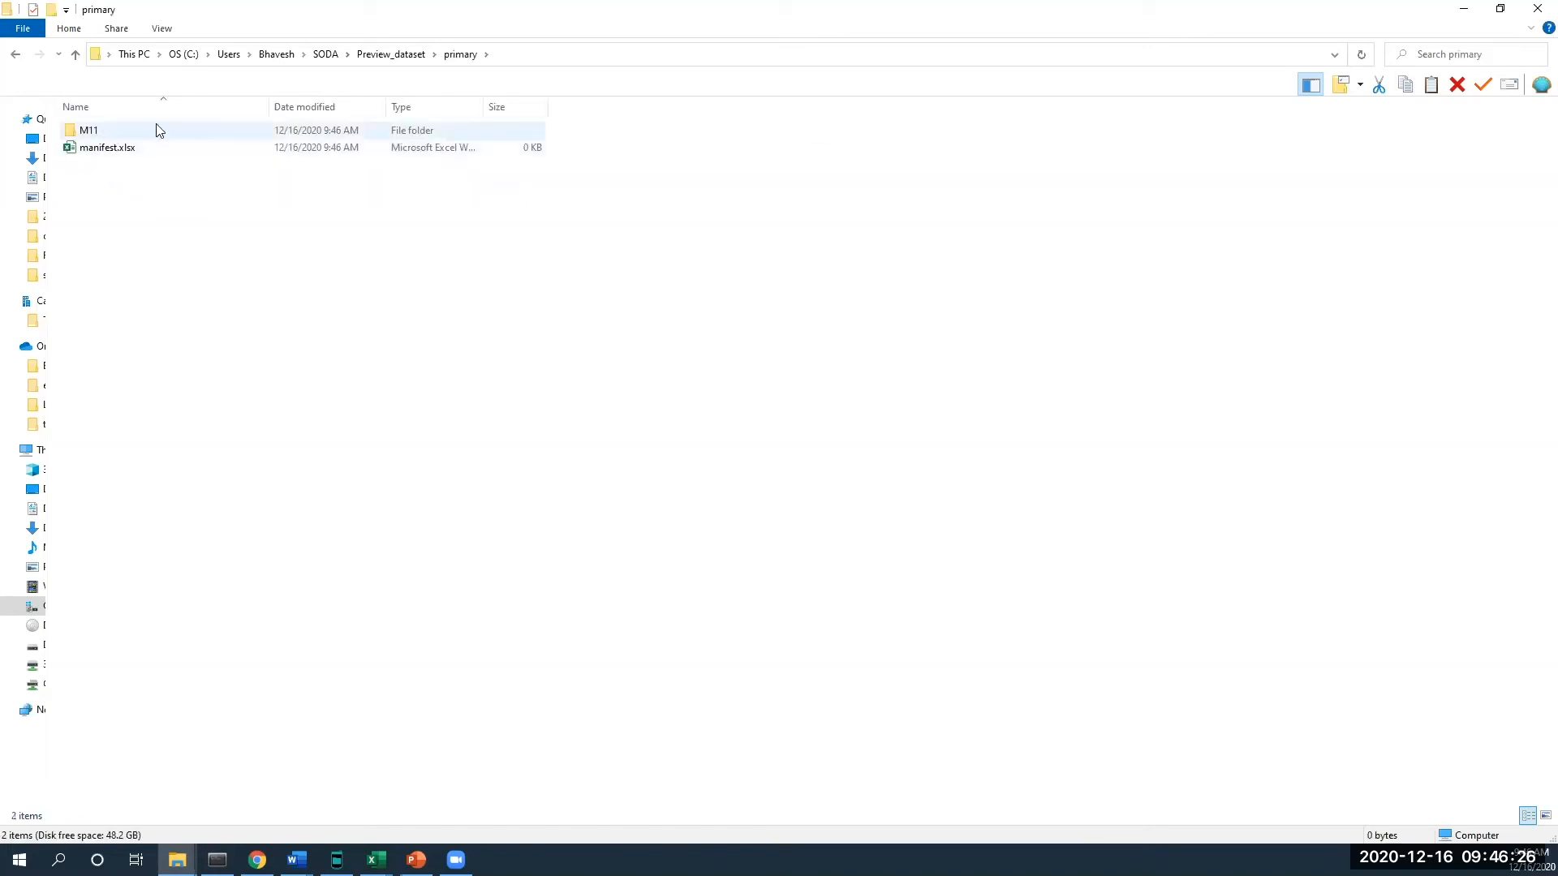
double_click(180, 129)
left_click(166, 130)
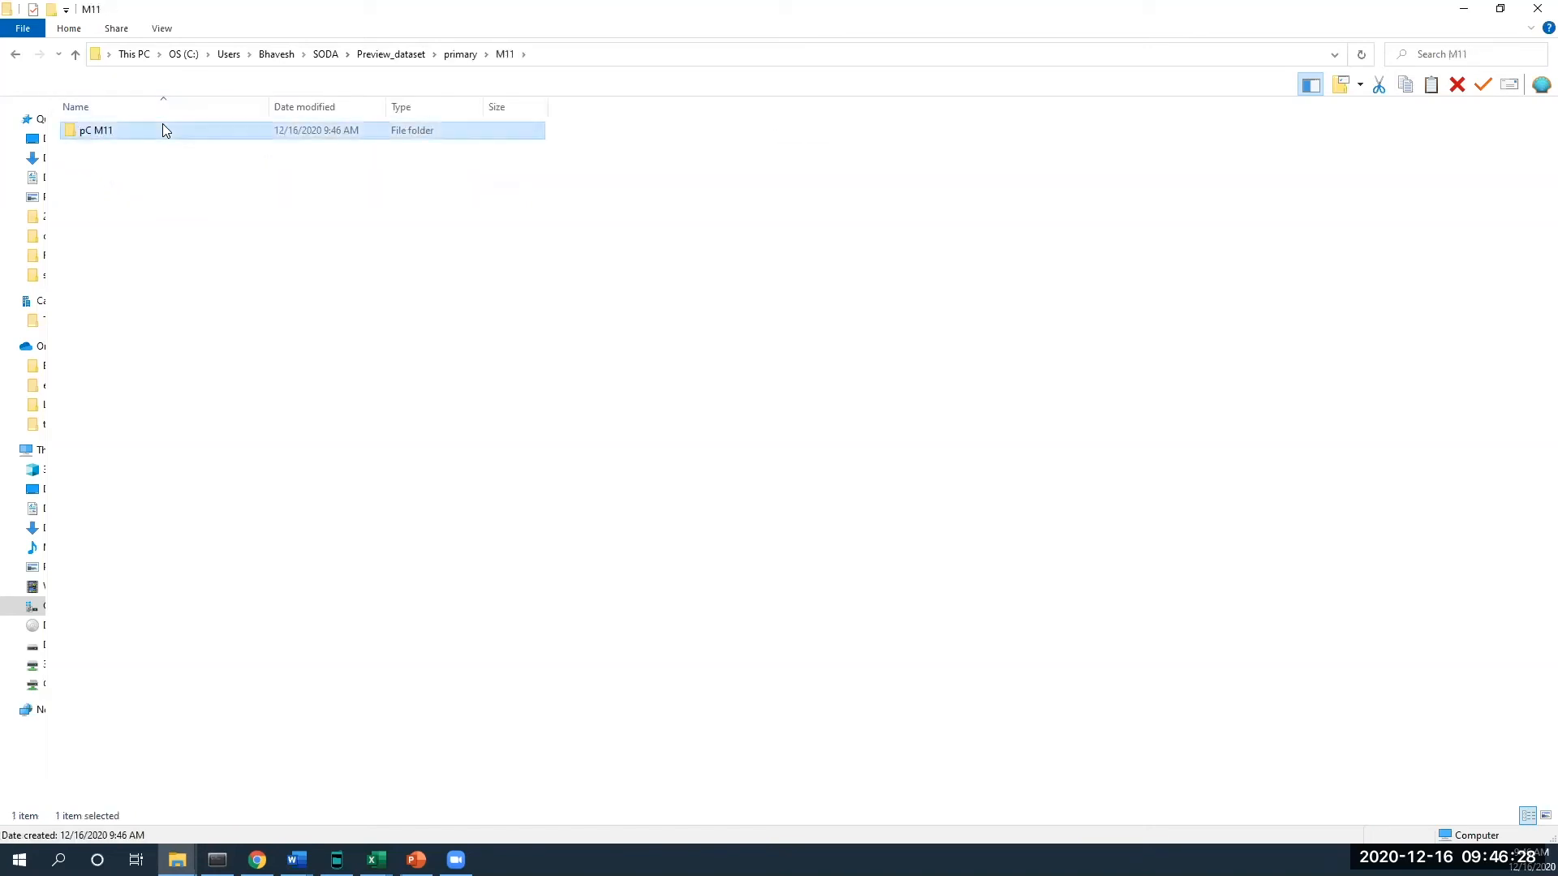
double_click(166, 130)
left_click(380, 59)
left_click_drag(1322, 9, 1326, 298)
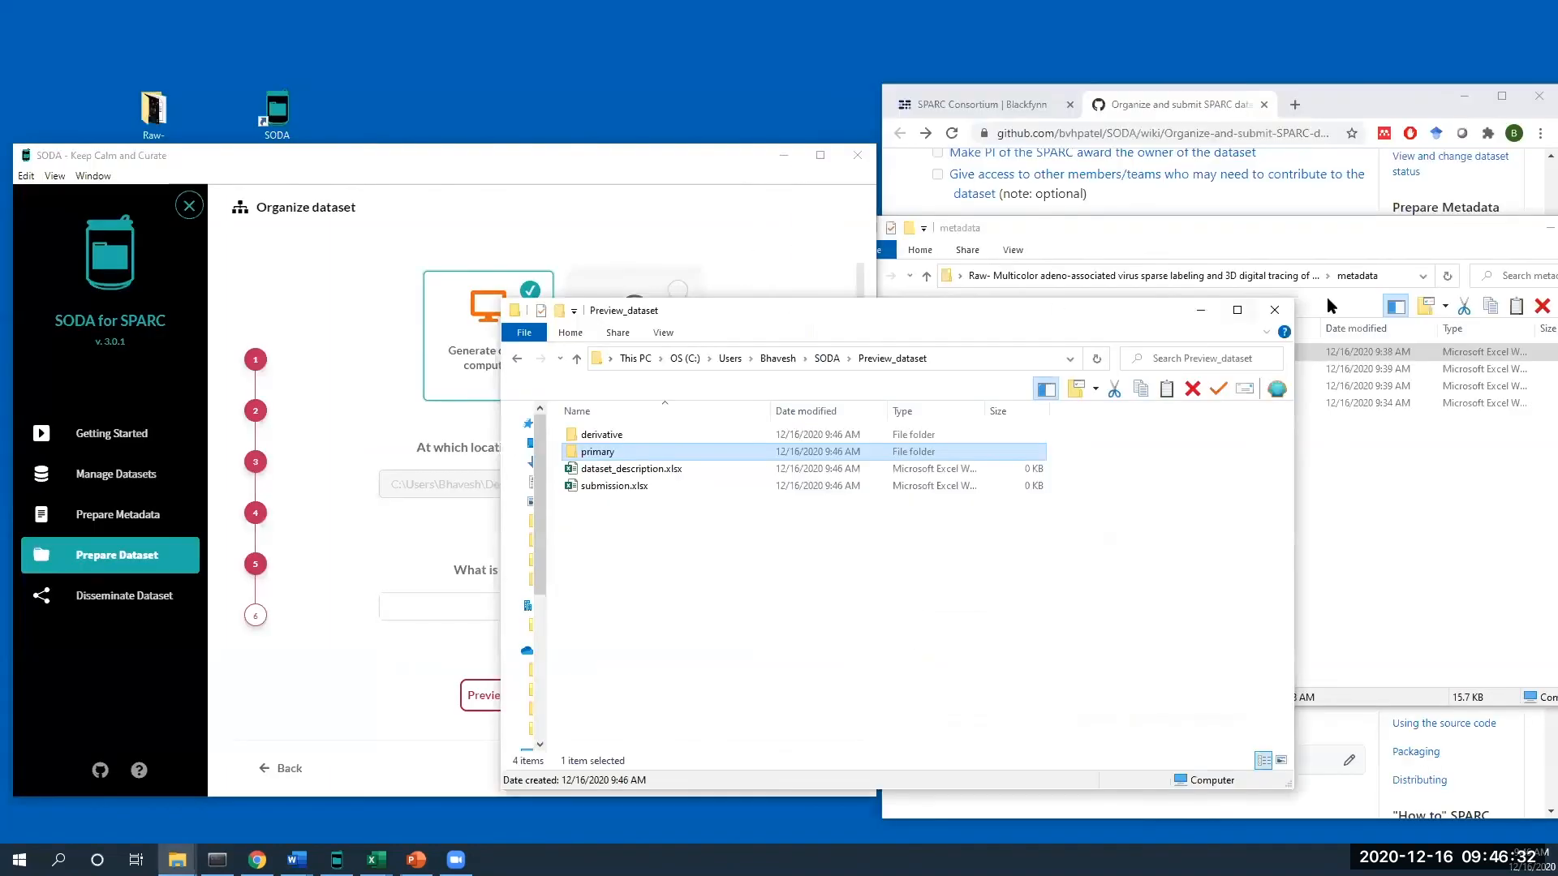
left_click(1286, 314)
- Generate the dataset locally and open the generated webinar folder
left_click(598, 699)
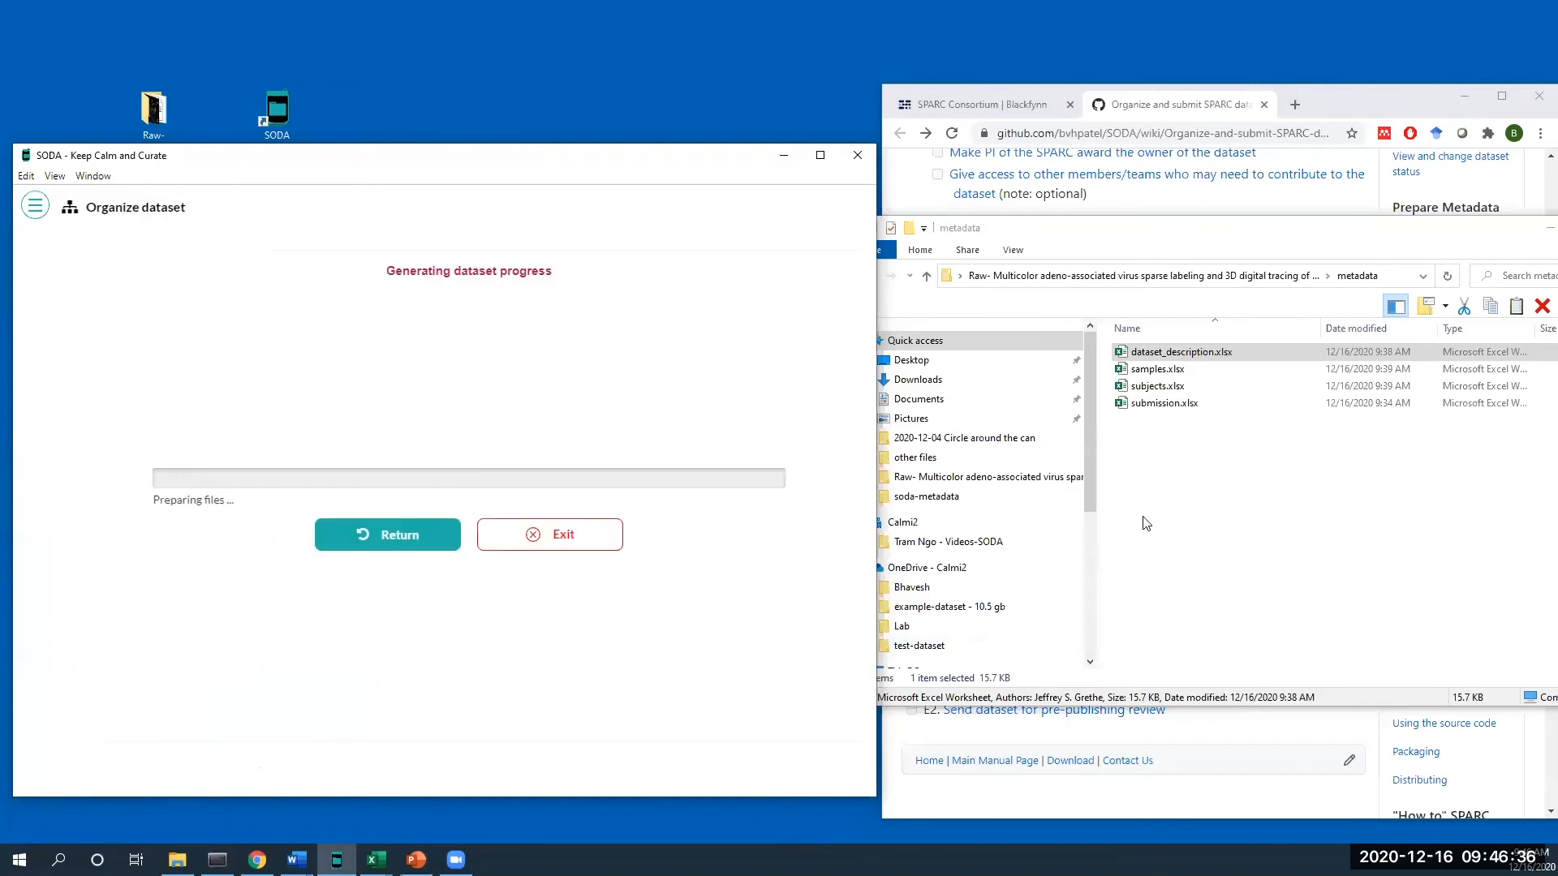
left_click(1176, 276)
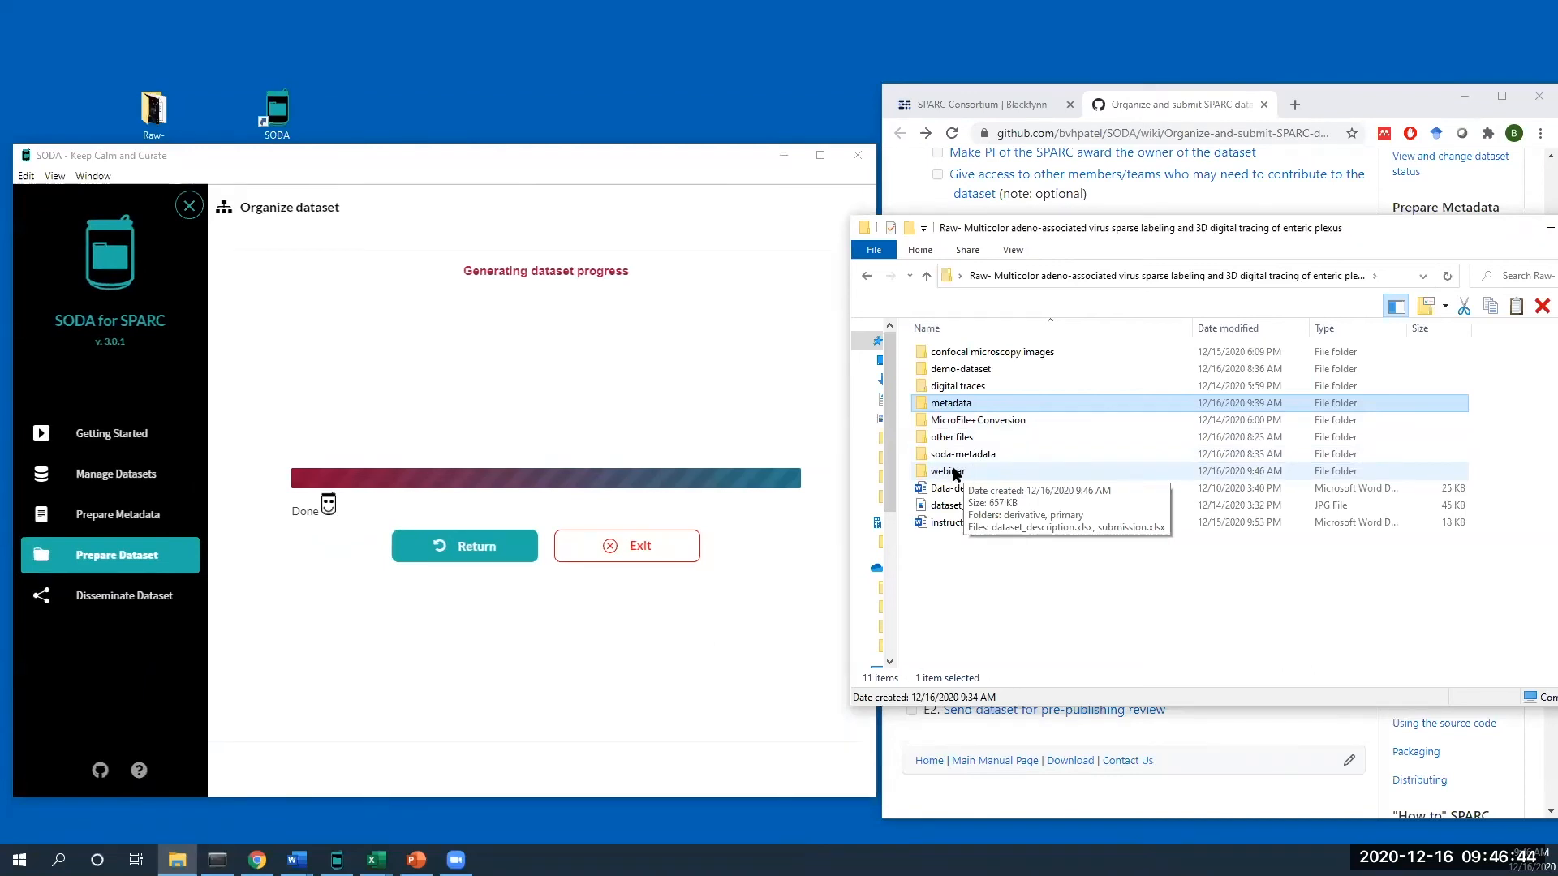
double_click(954, 473)
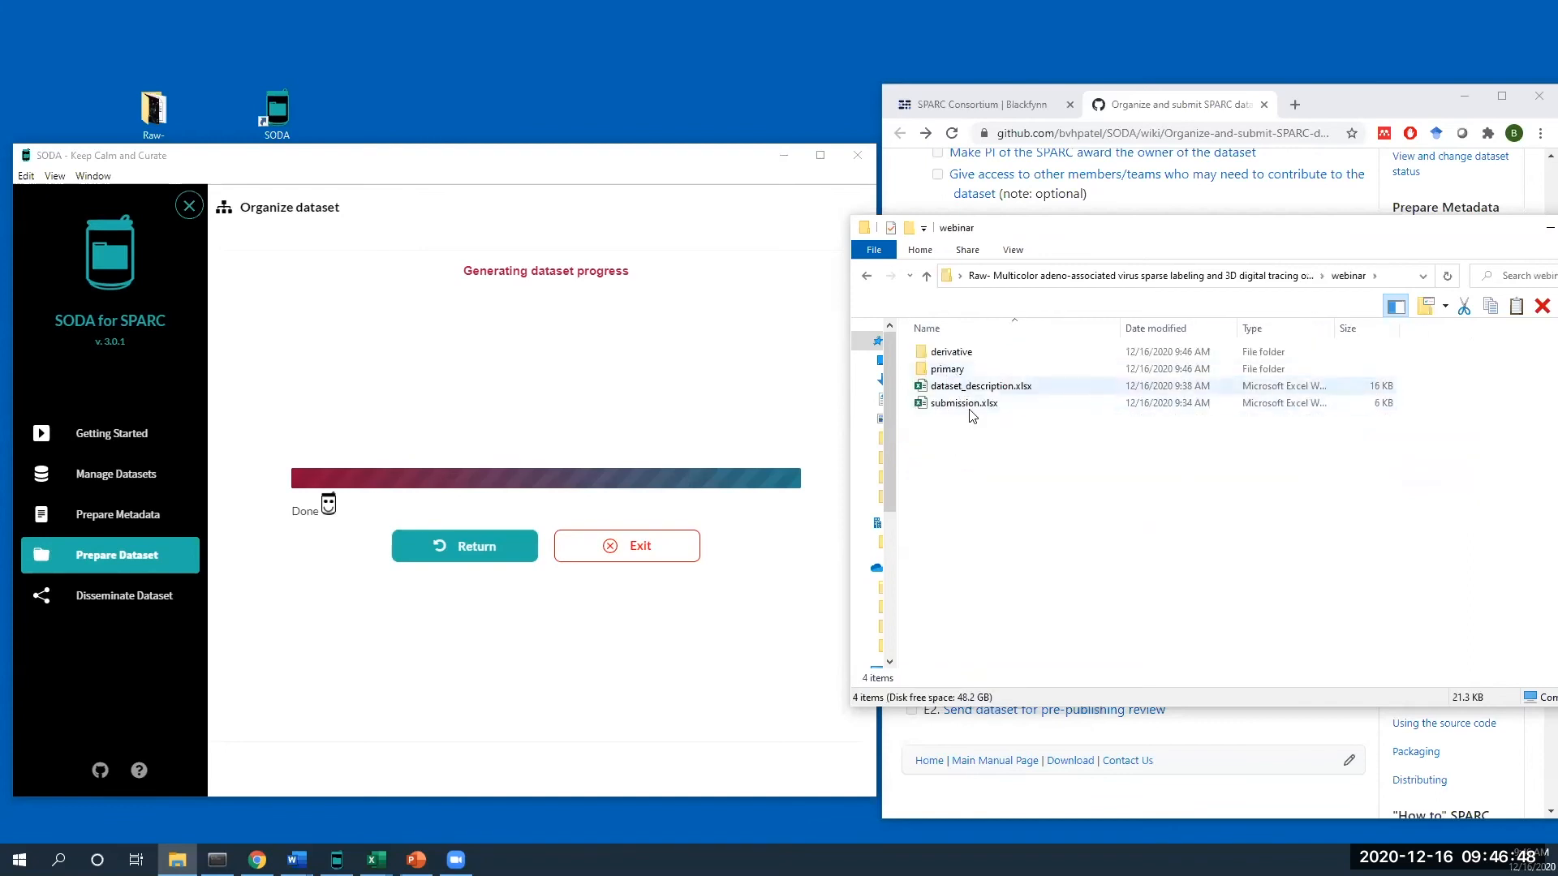
- Examine the webinar folder's metadata files and the primary folder down through M11 and pC M11, and return to the webinar folder
left_click_drag(985, 427, 926, 382)
left_click_drag(1042, 445, 931, 388)
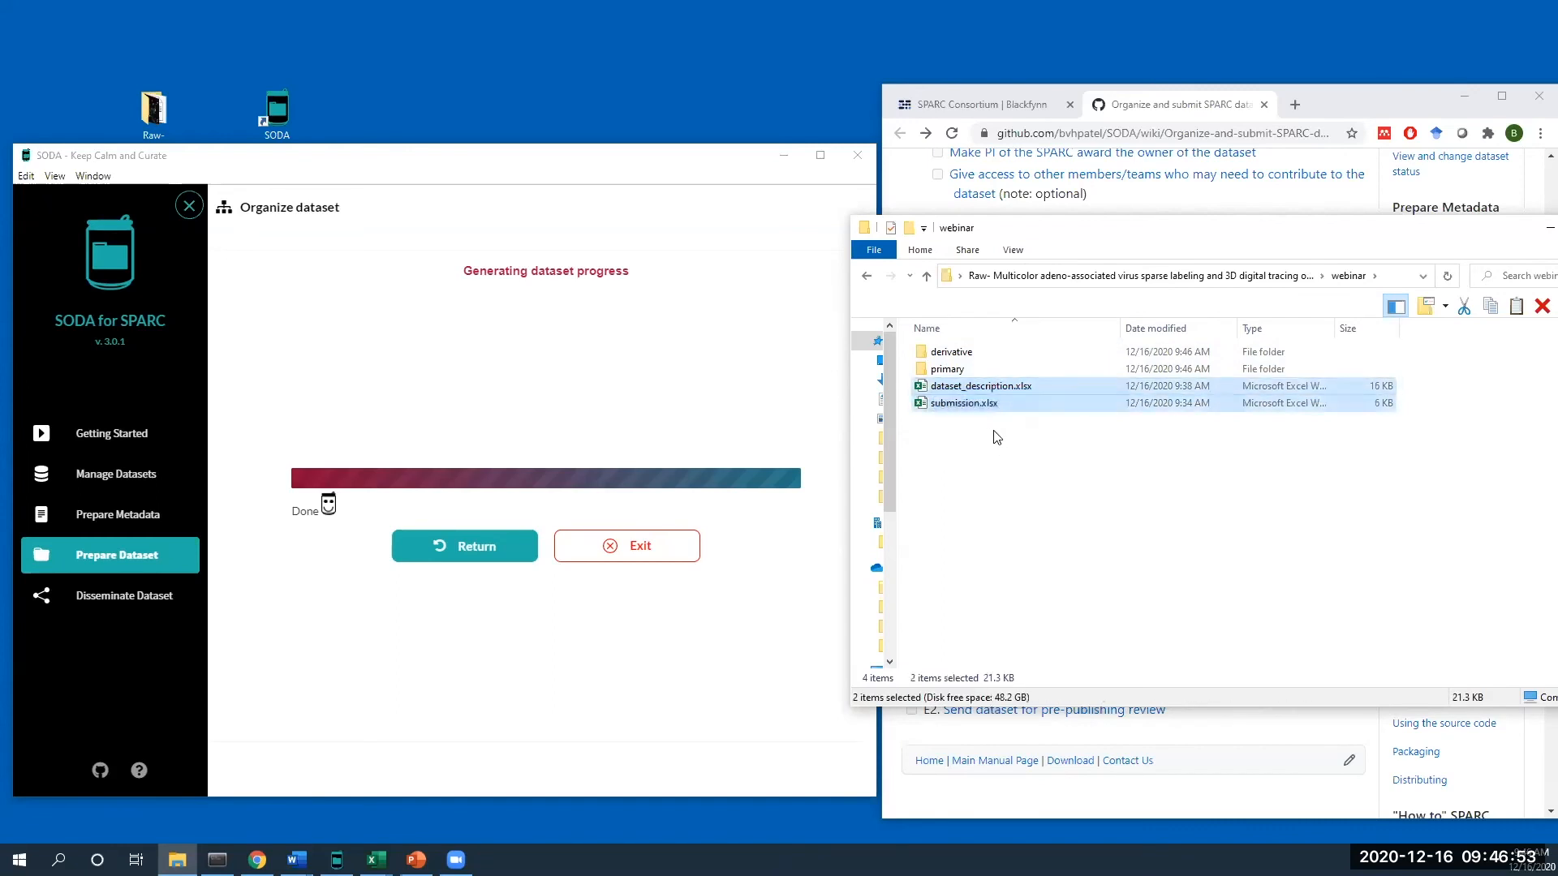
double_click(966, 370)
double_click(955, 351)
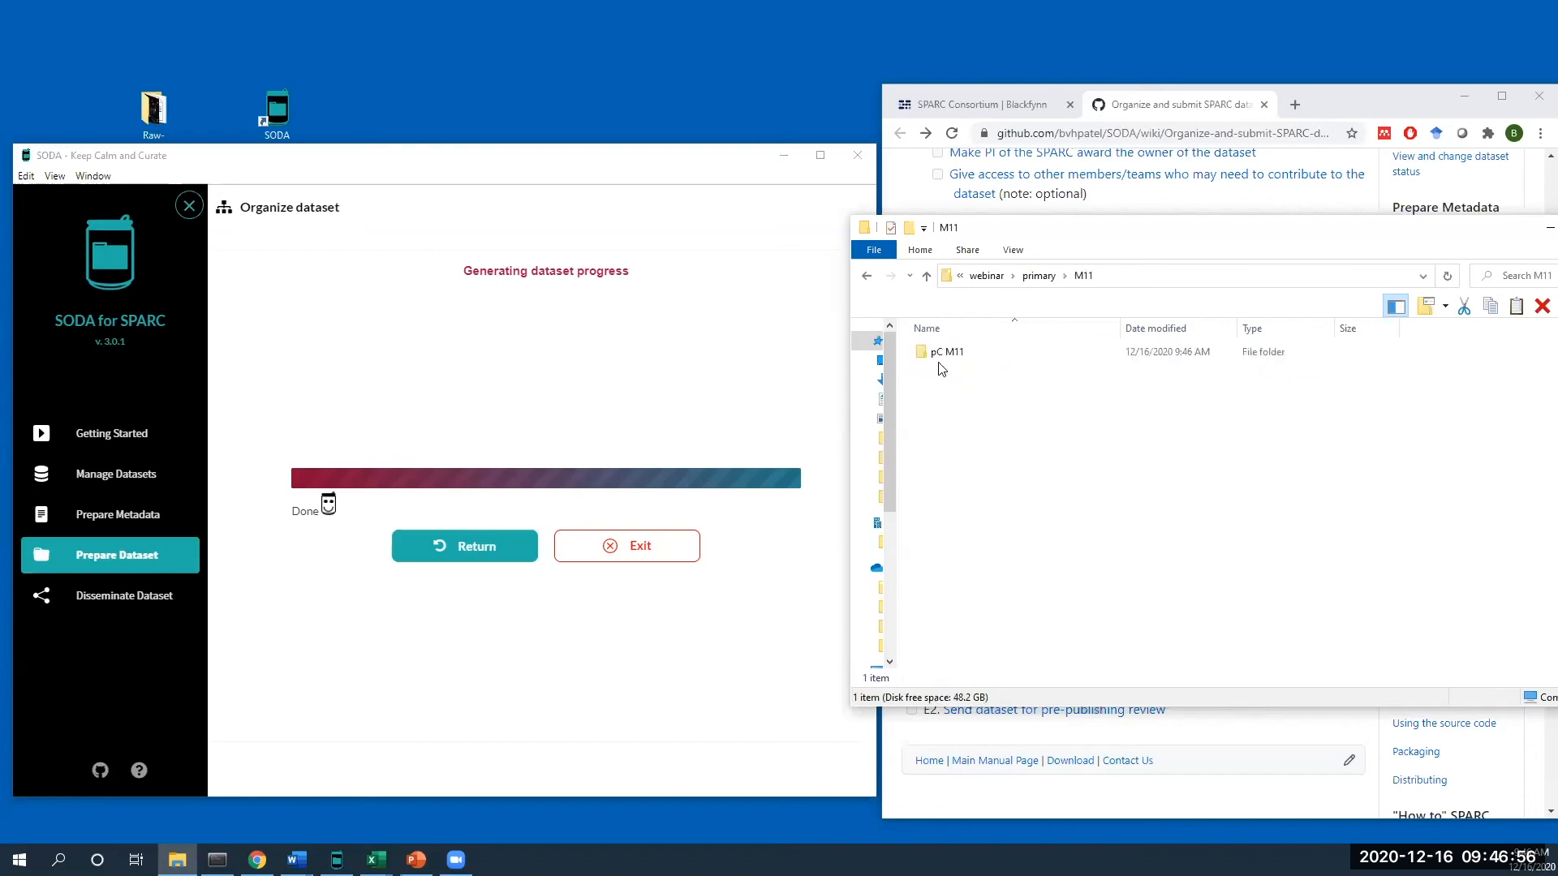
double_click(950, 355)
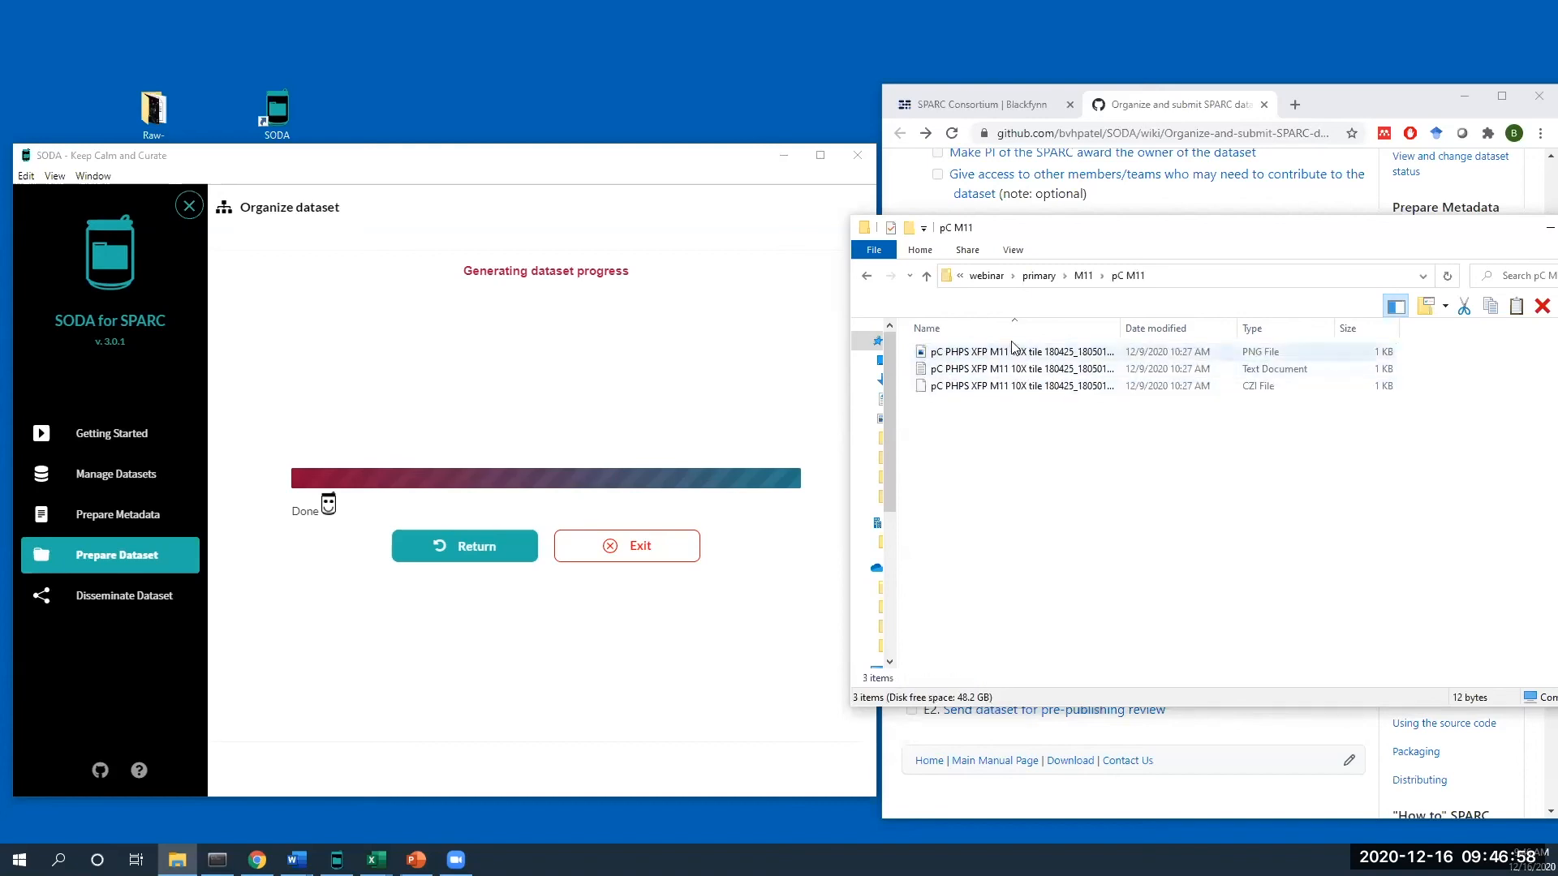
left_click(1034, 277)
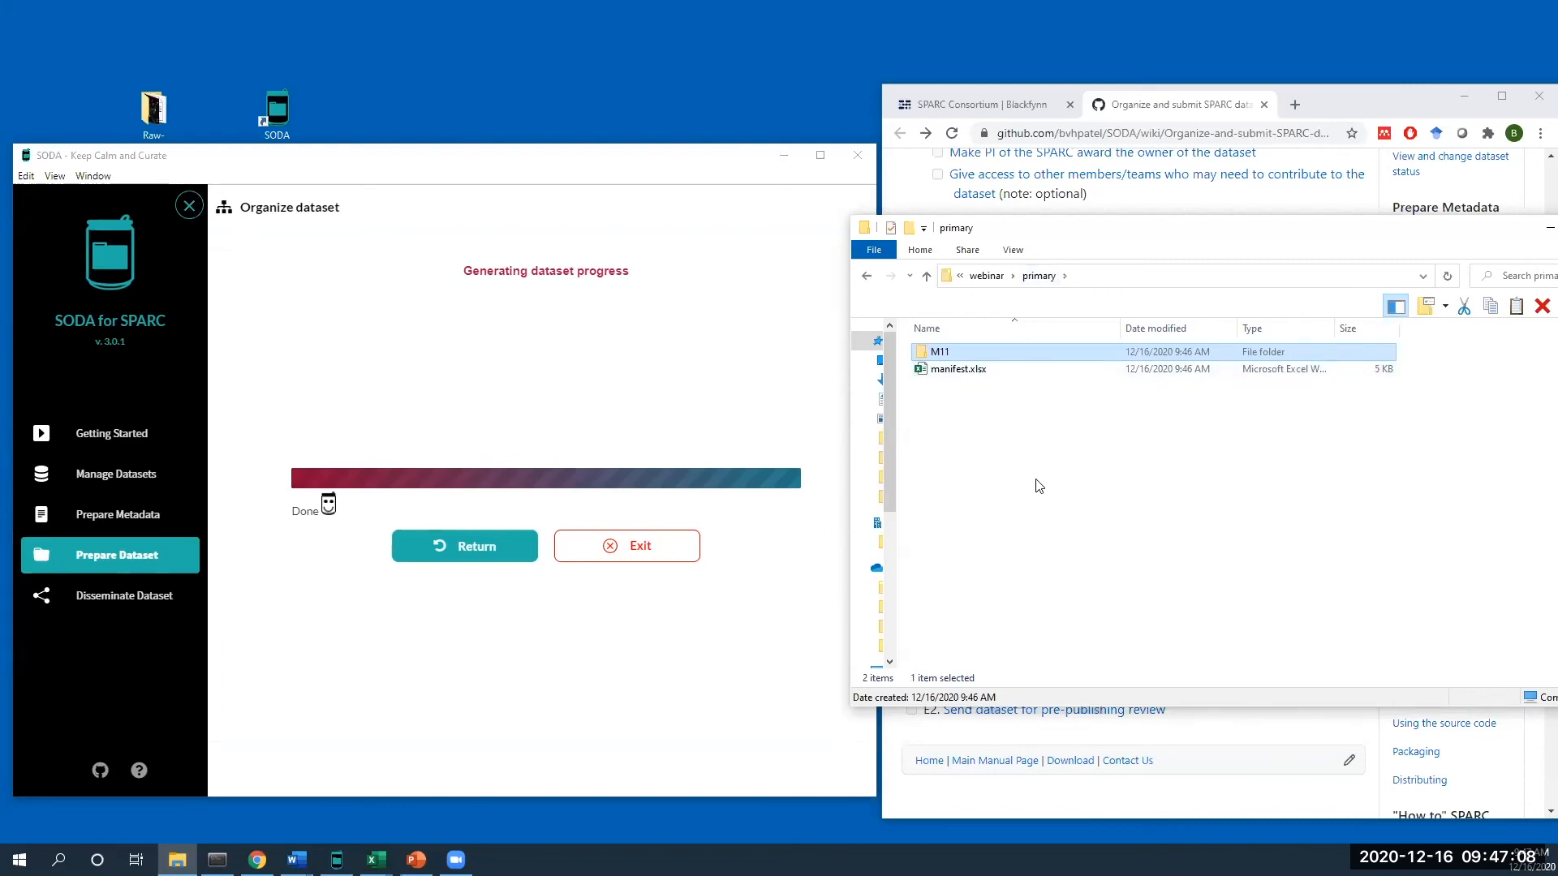
left_click(1059, 431)
key("alt+Up")
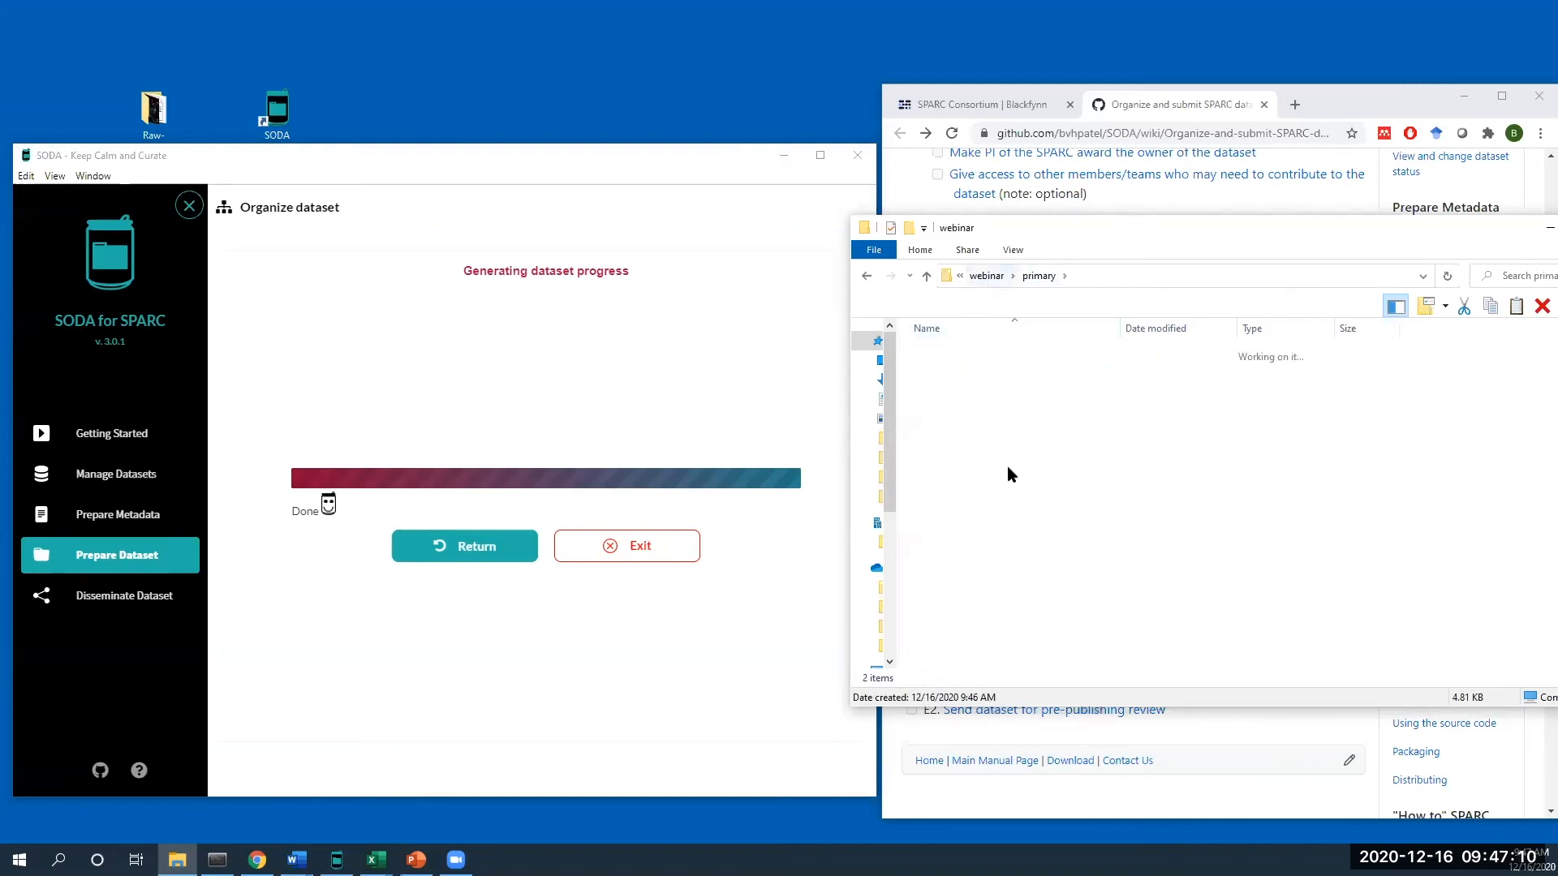
- Open submission.xlsx, review the award number, milestone and completion date values, and close the workbook
left_click(955, 388)
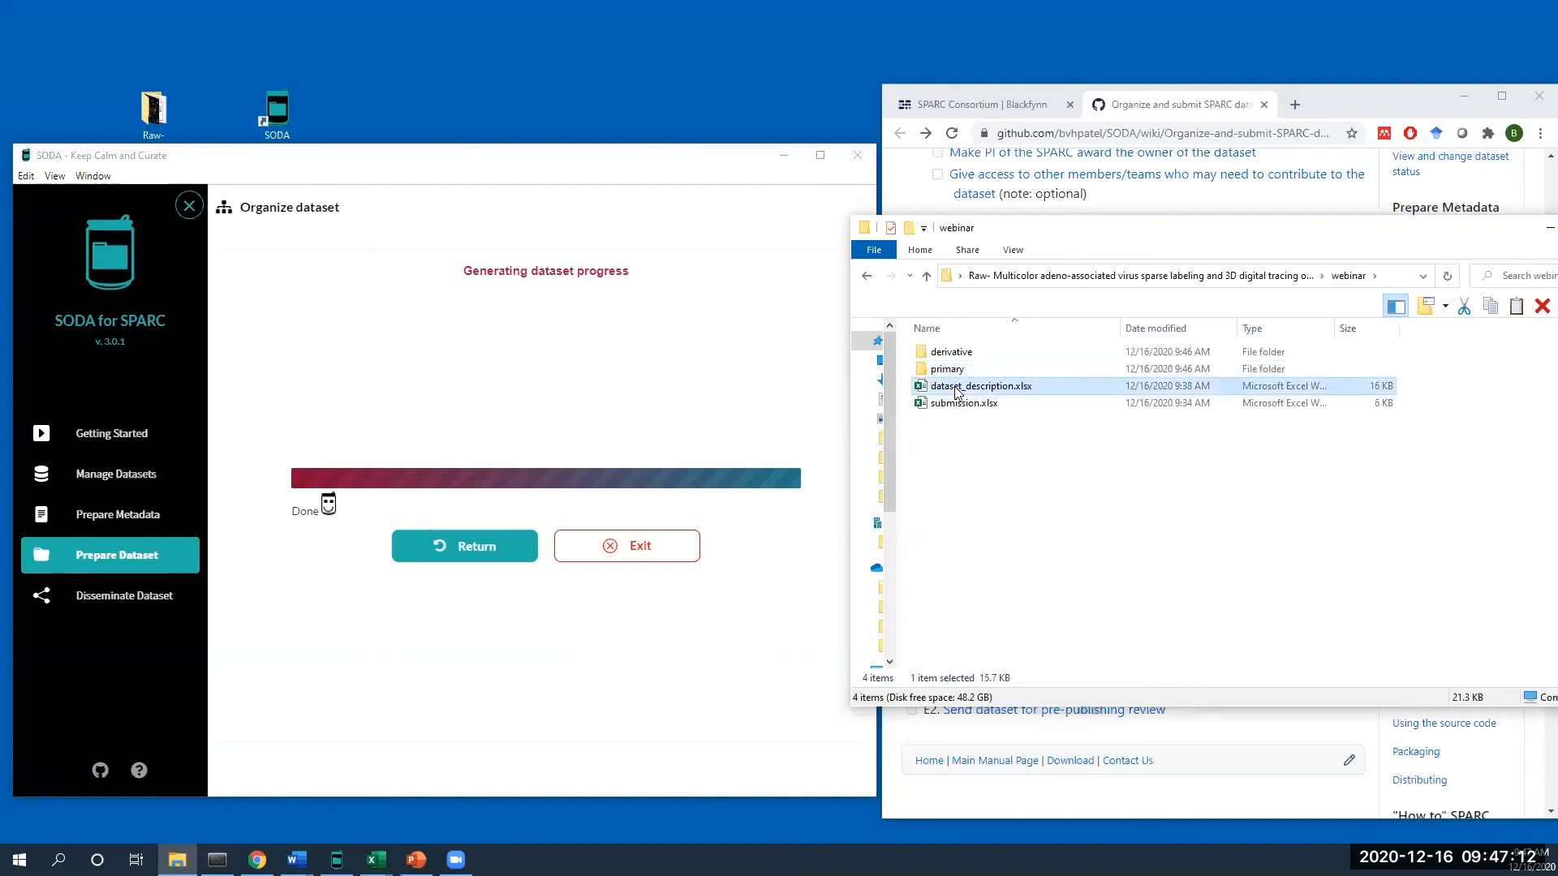
left_click(951, 405)
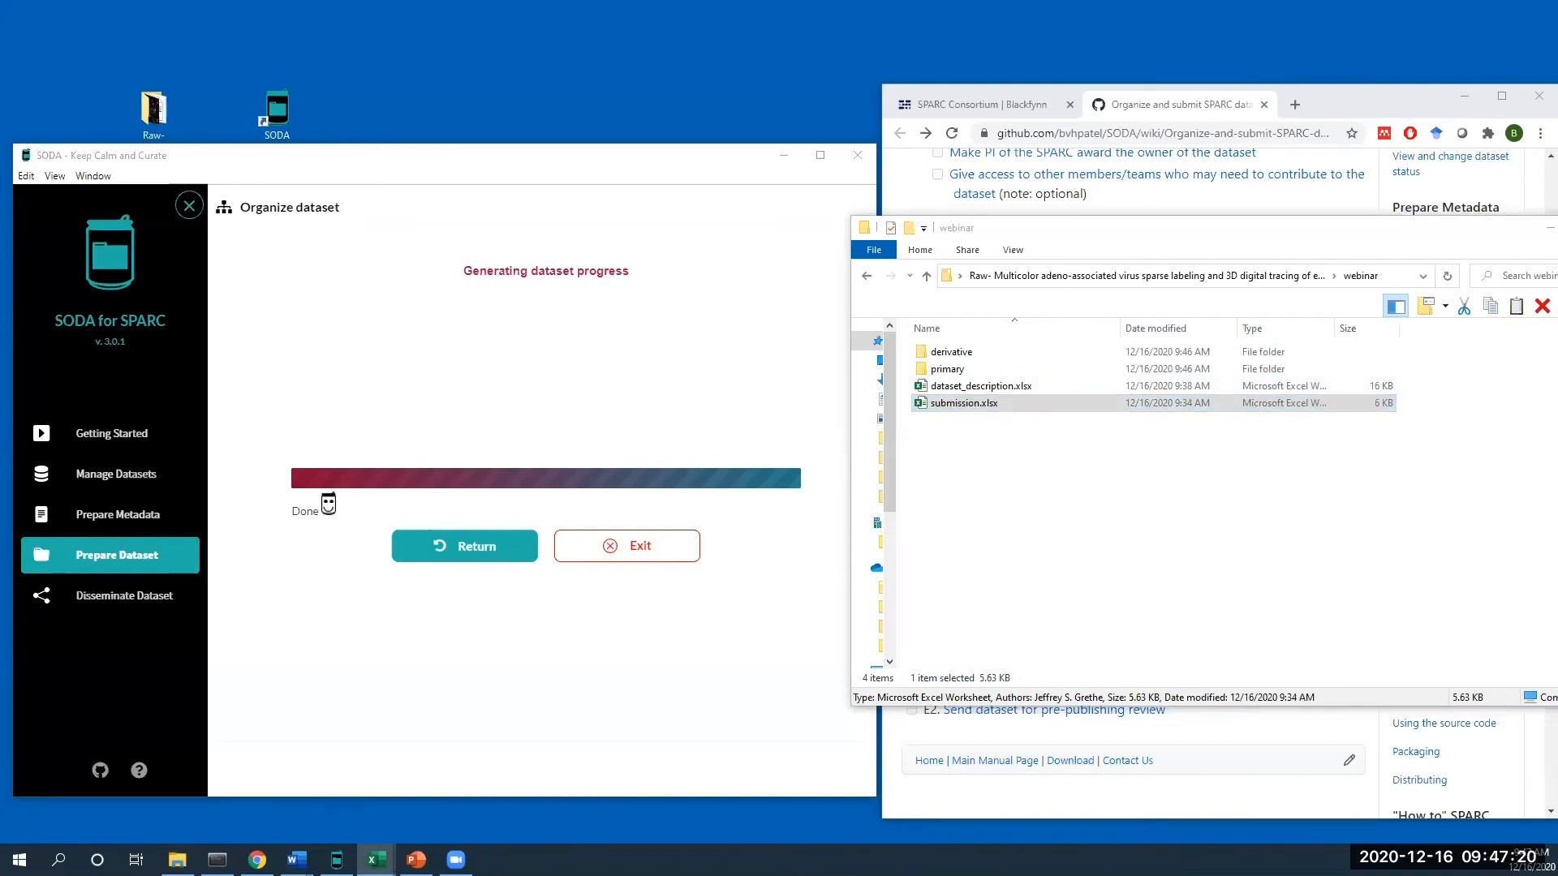
left_click_drag(362, 406, 809, 413)
left_click(828, 330)
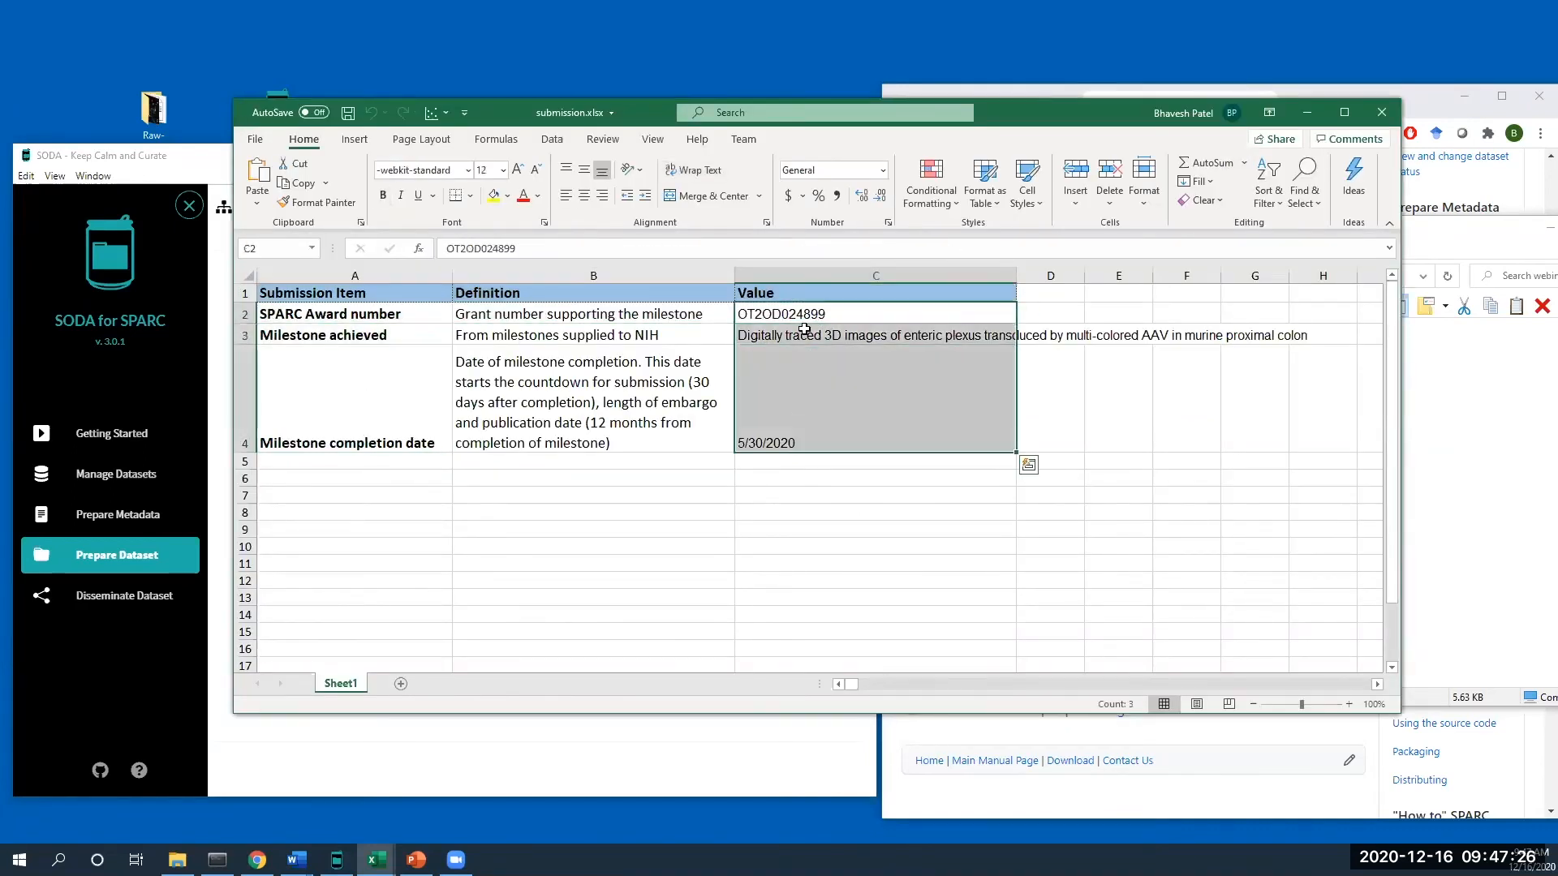
left_click(1381, 112)
- Open dataset_description.xlsx maximized, widen the value columns, and review the keywords and the Value, Value 2 and Value 3 headers
double_click(967, 388)
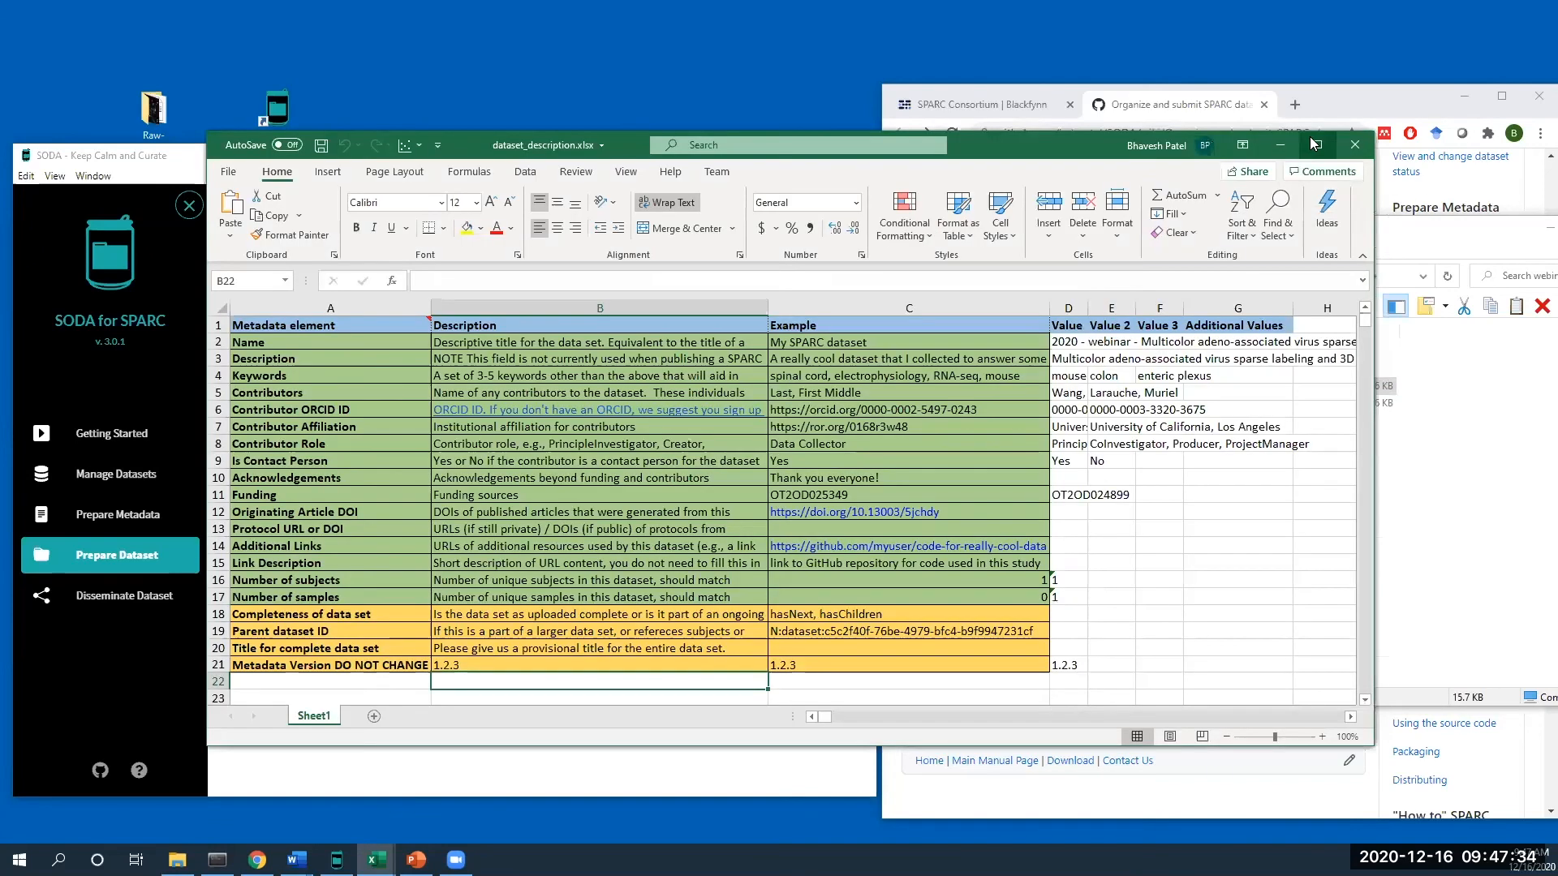
left_click(1321, 144)
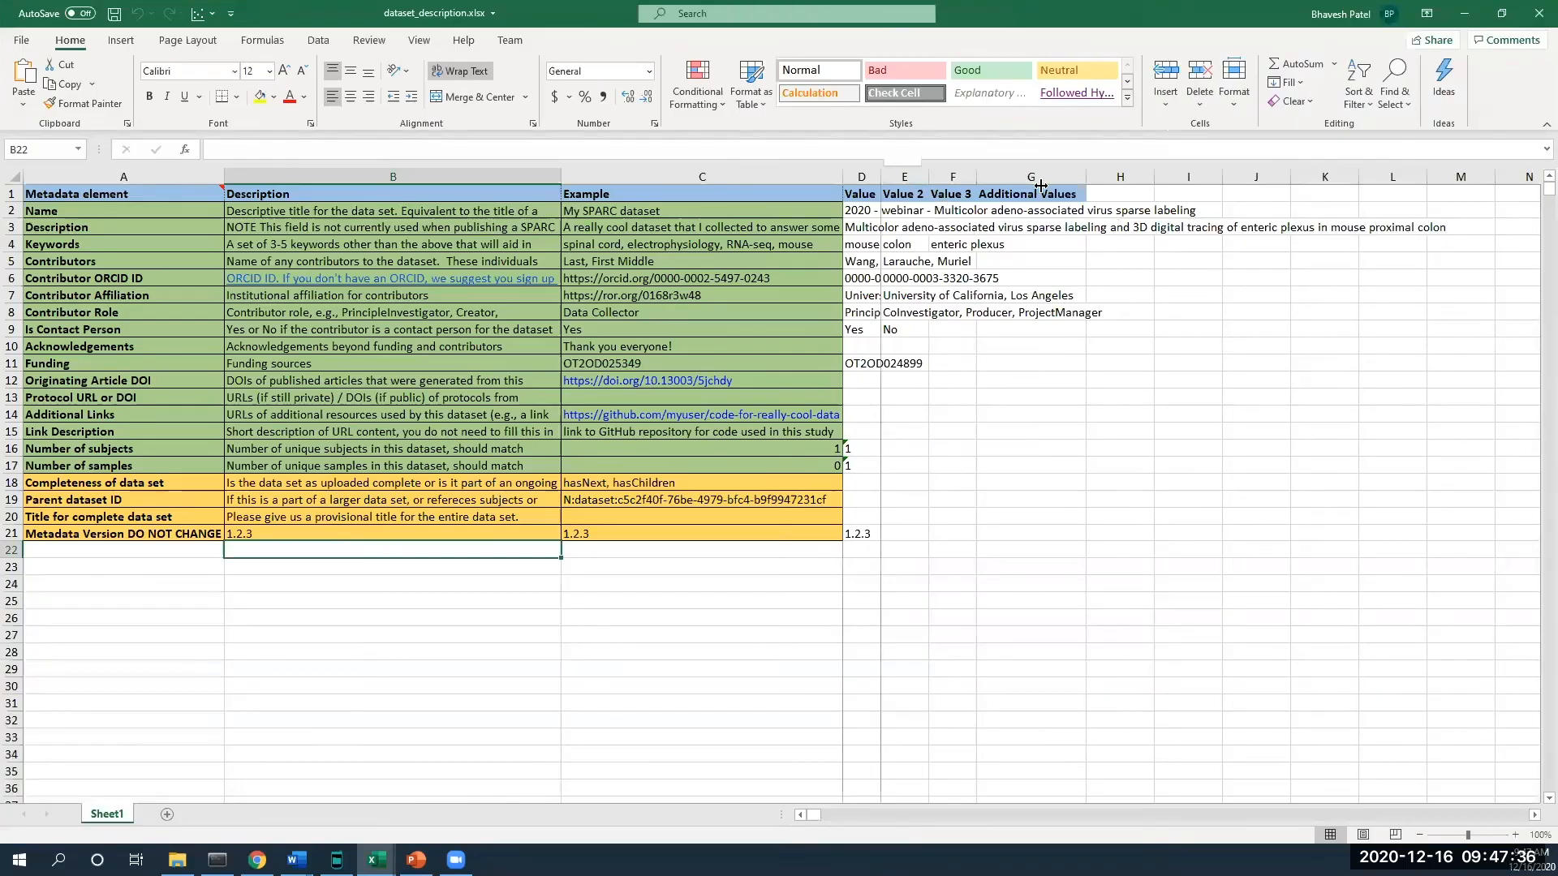
left_click_drag(888, 177, 1037, 177)
left_click(867, 245)
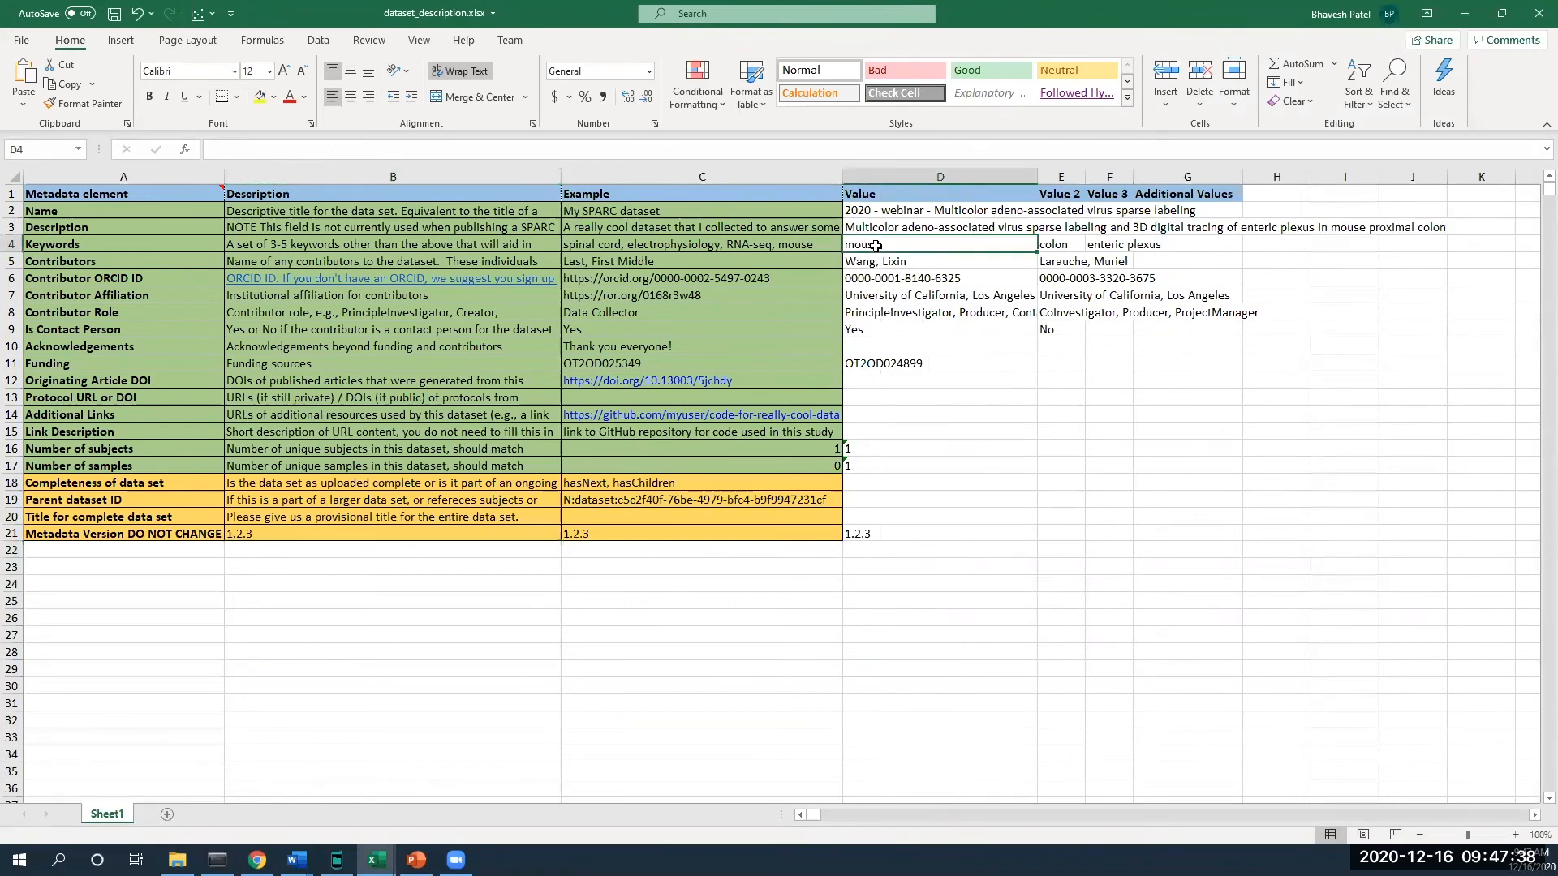
left_click(1068, 245)
left_click(1103, 245)
left_click_drag(1133, 177, 1230, 176)
left_click_drag(1008, 195, 1181, 193)
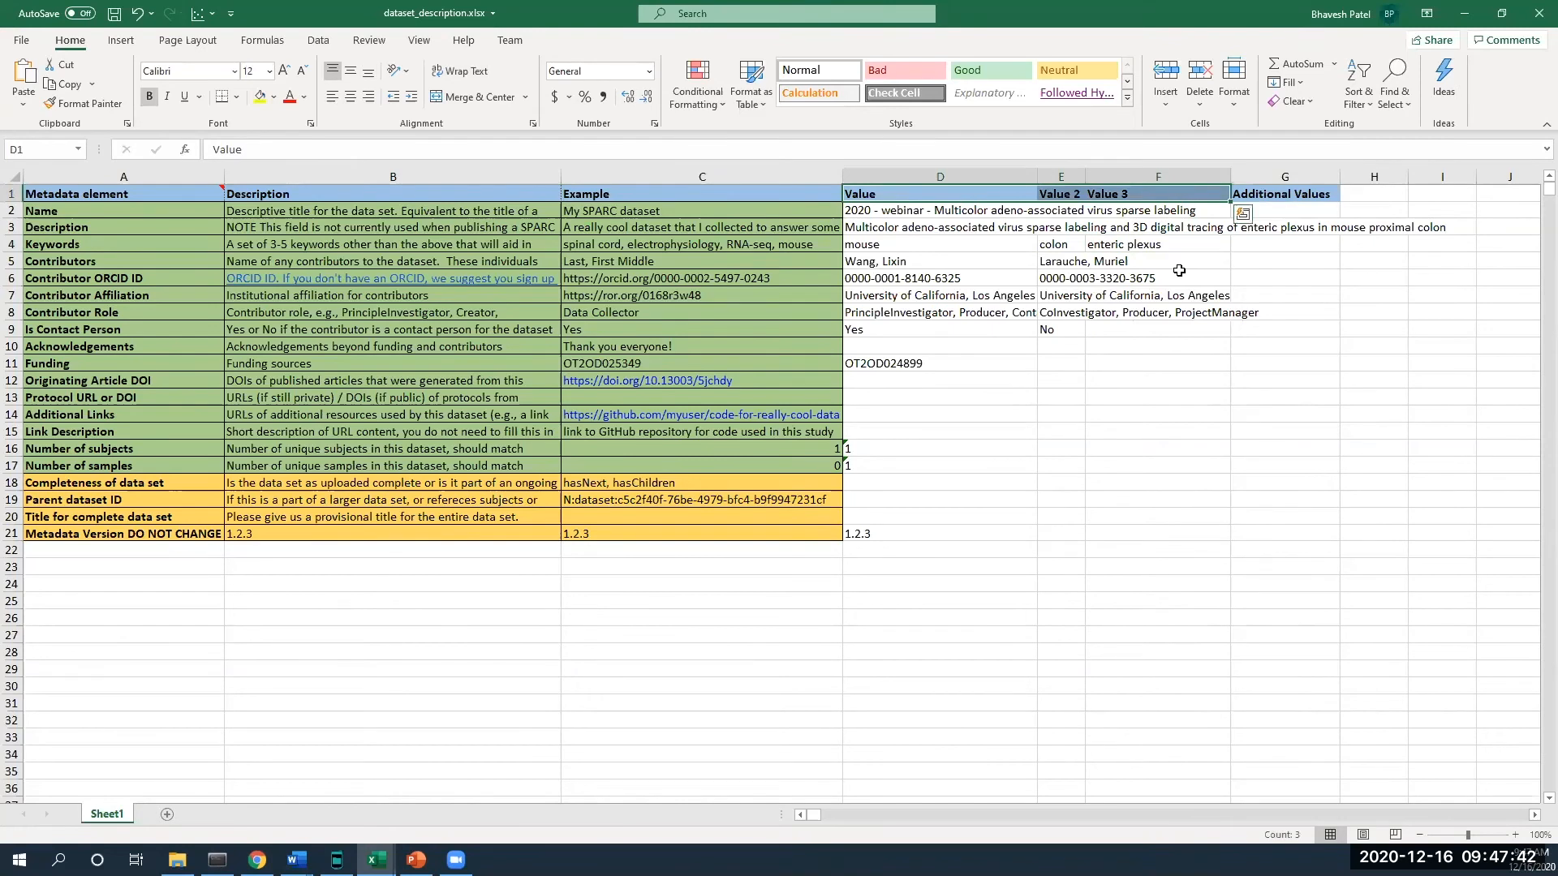
- Review the first contributor's name, affiliation and role in dataset_description.xlsx, and close the workbook without saving
left_click(945, 264)
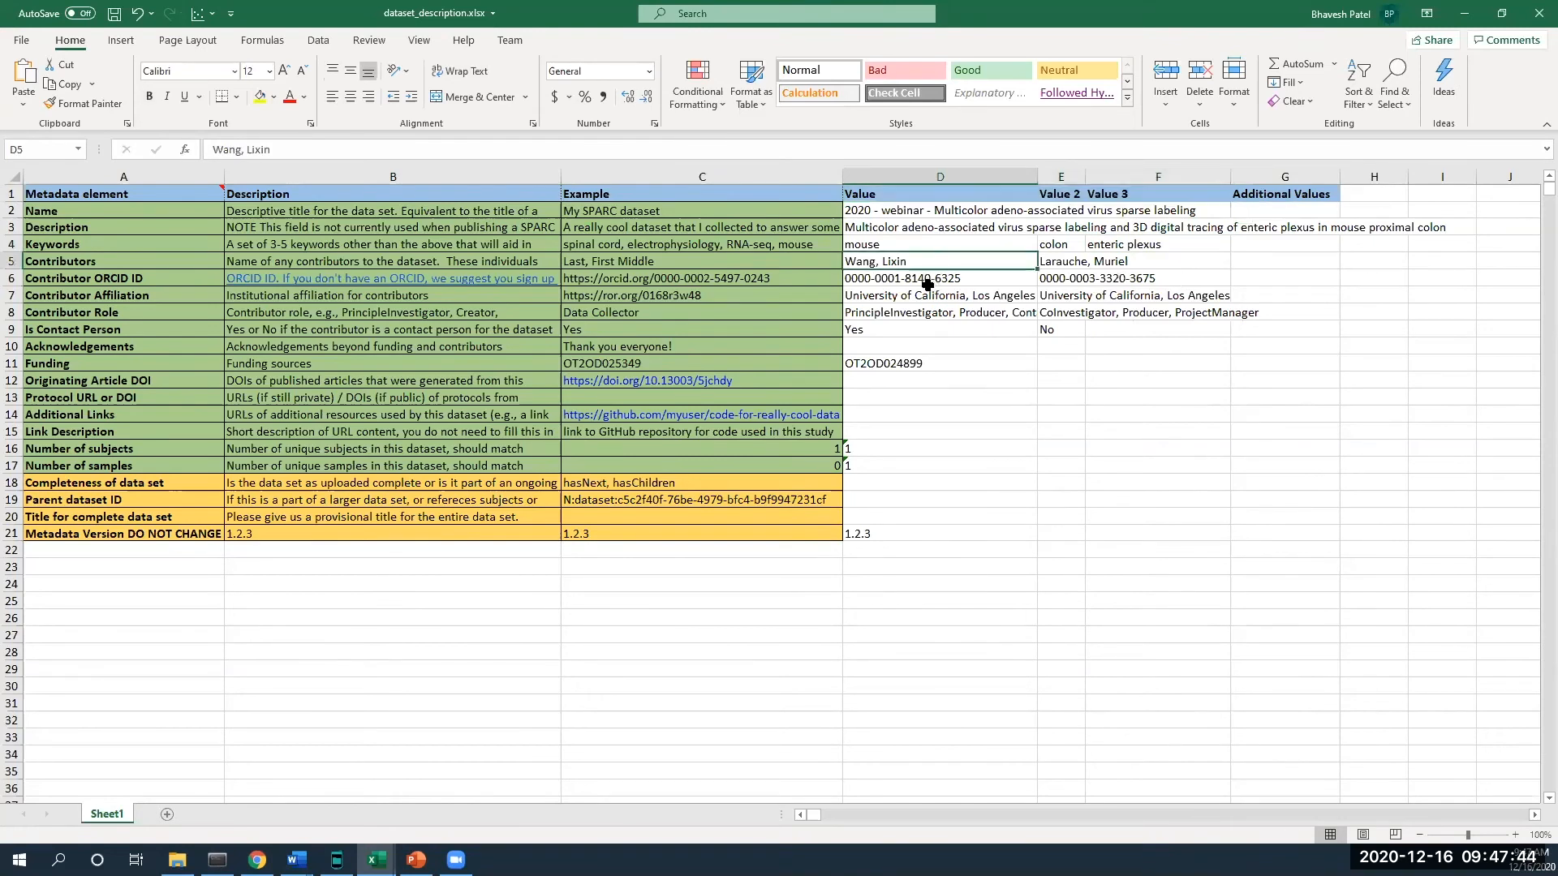
left_click(923, 296)
left_click(956, 312)
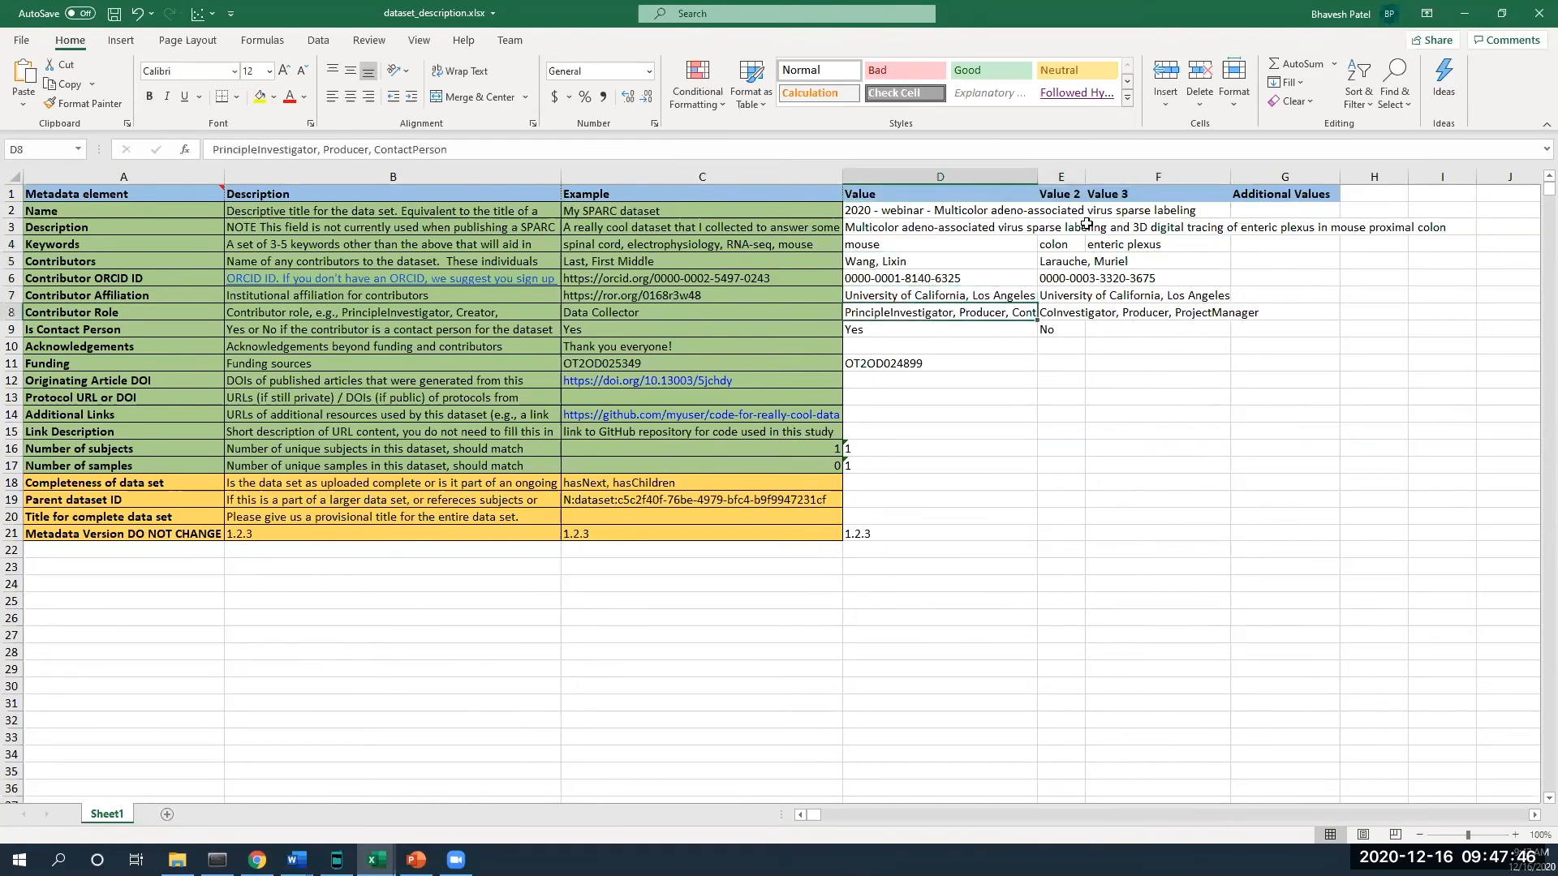
left_click_drag(1037, 177, 1158, 177)
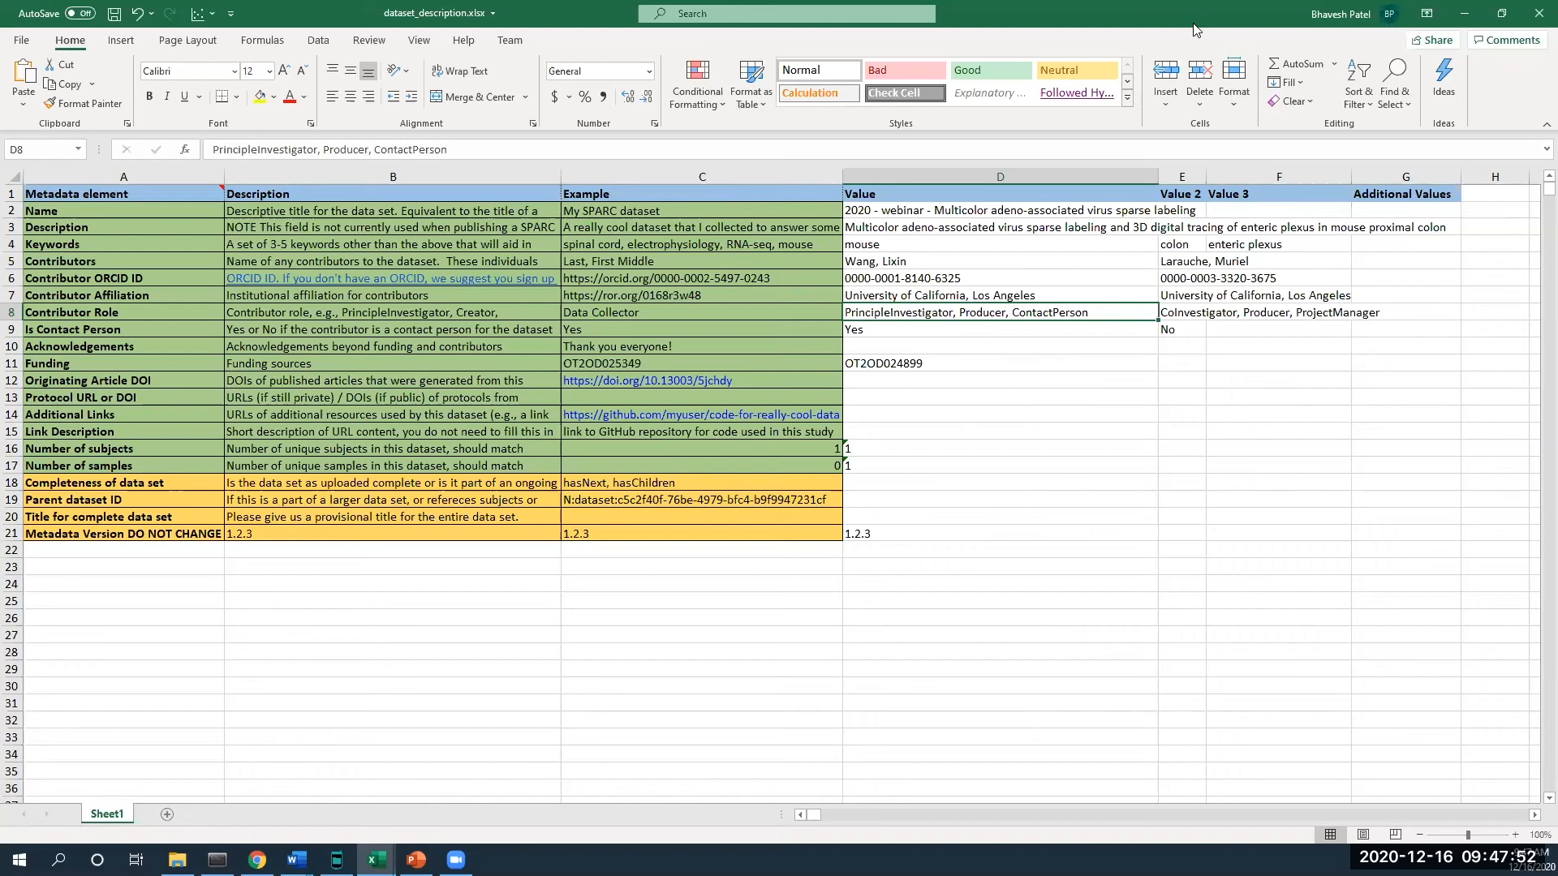
key("super+Down")
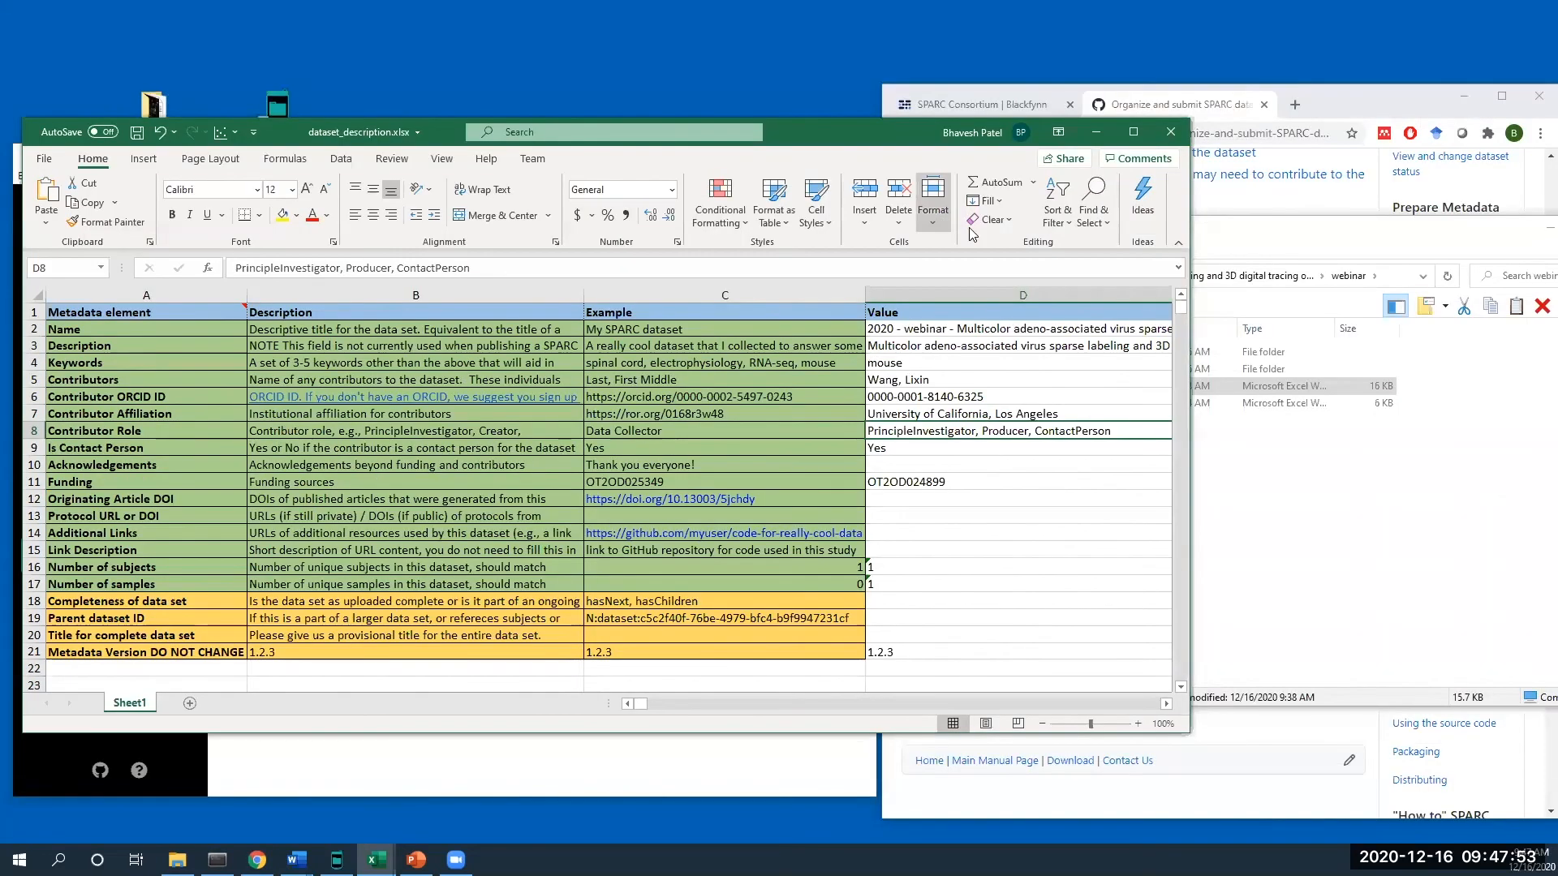
left_click(1172, 135)
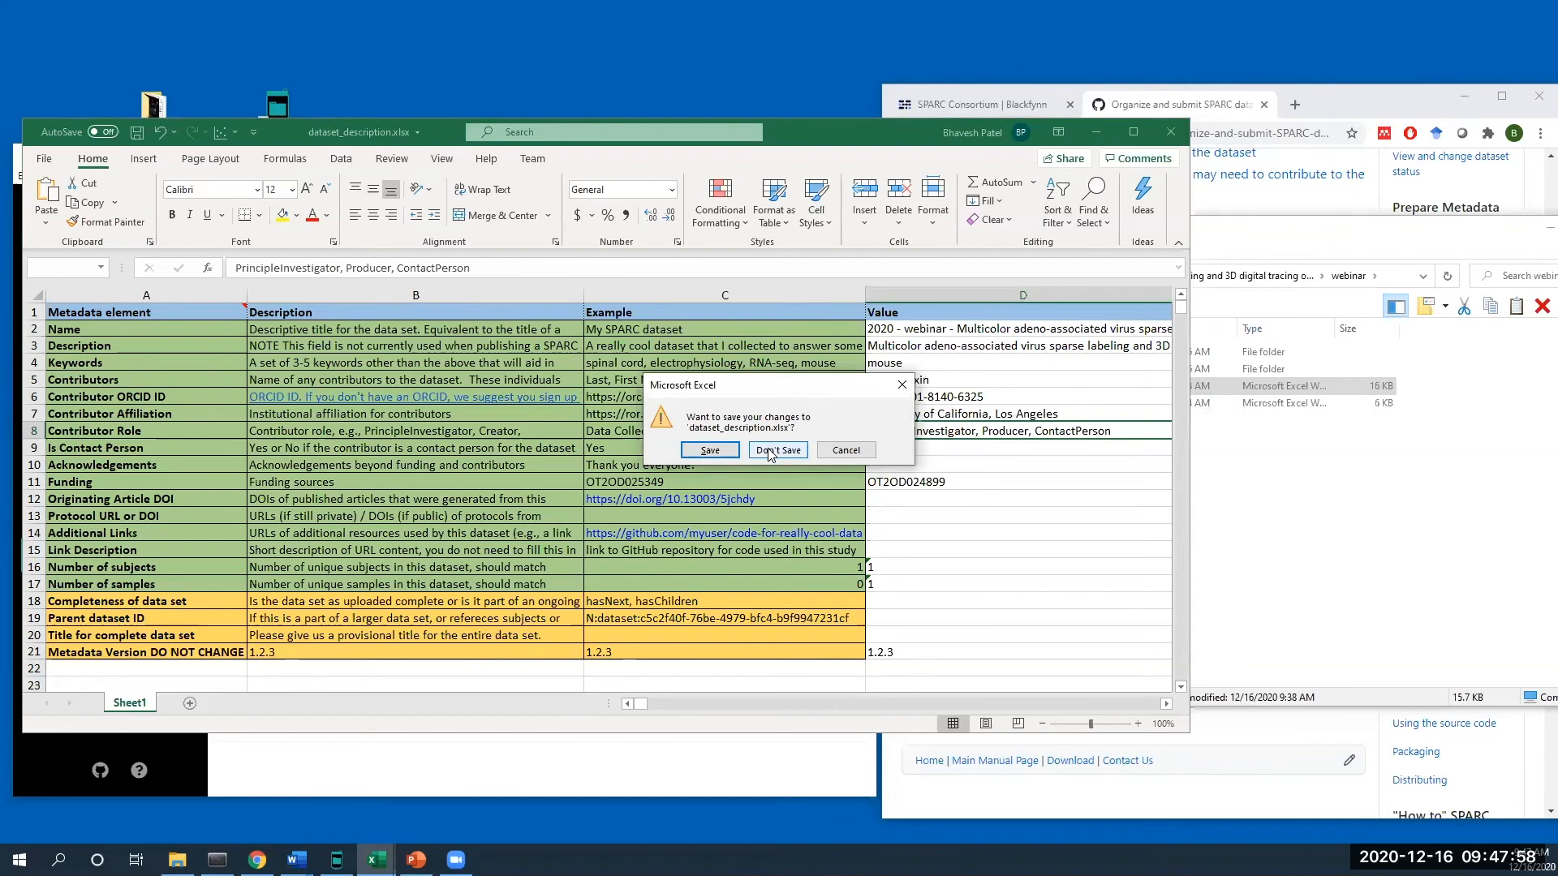
left_click(771, 452)
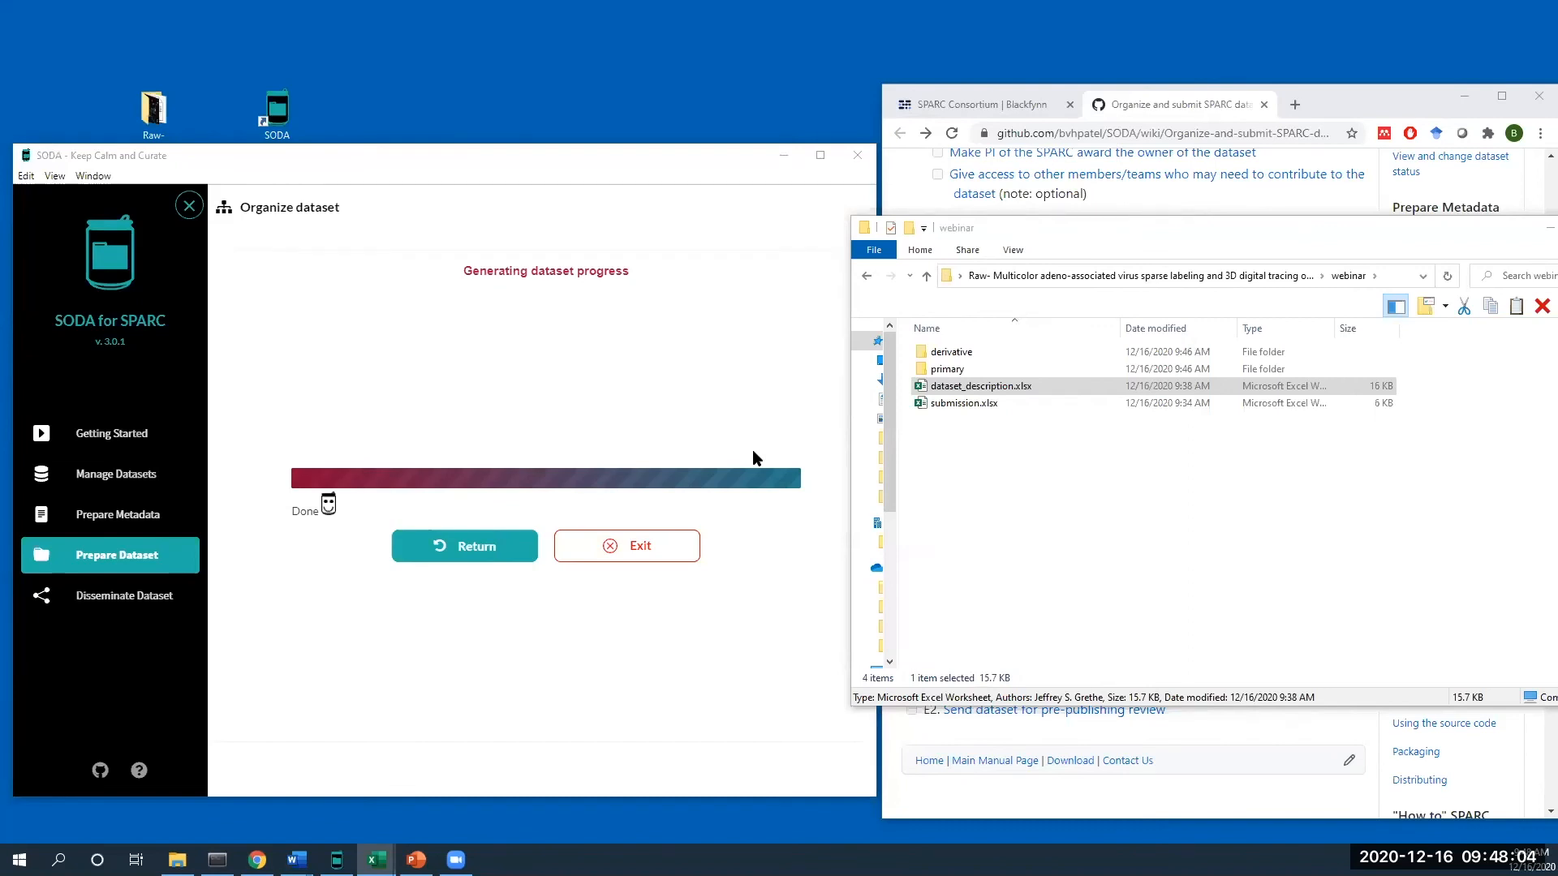
left_click(935, 489)
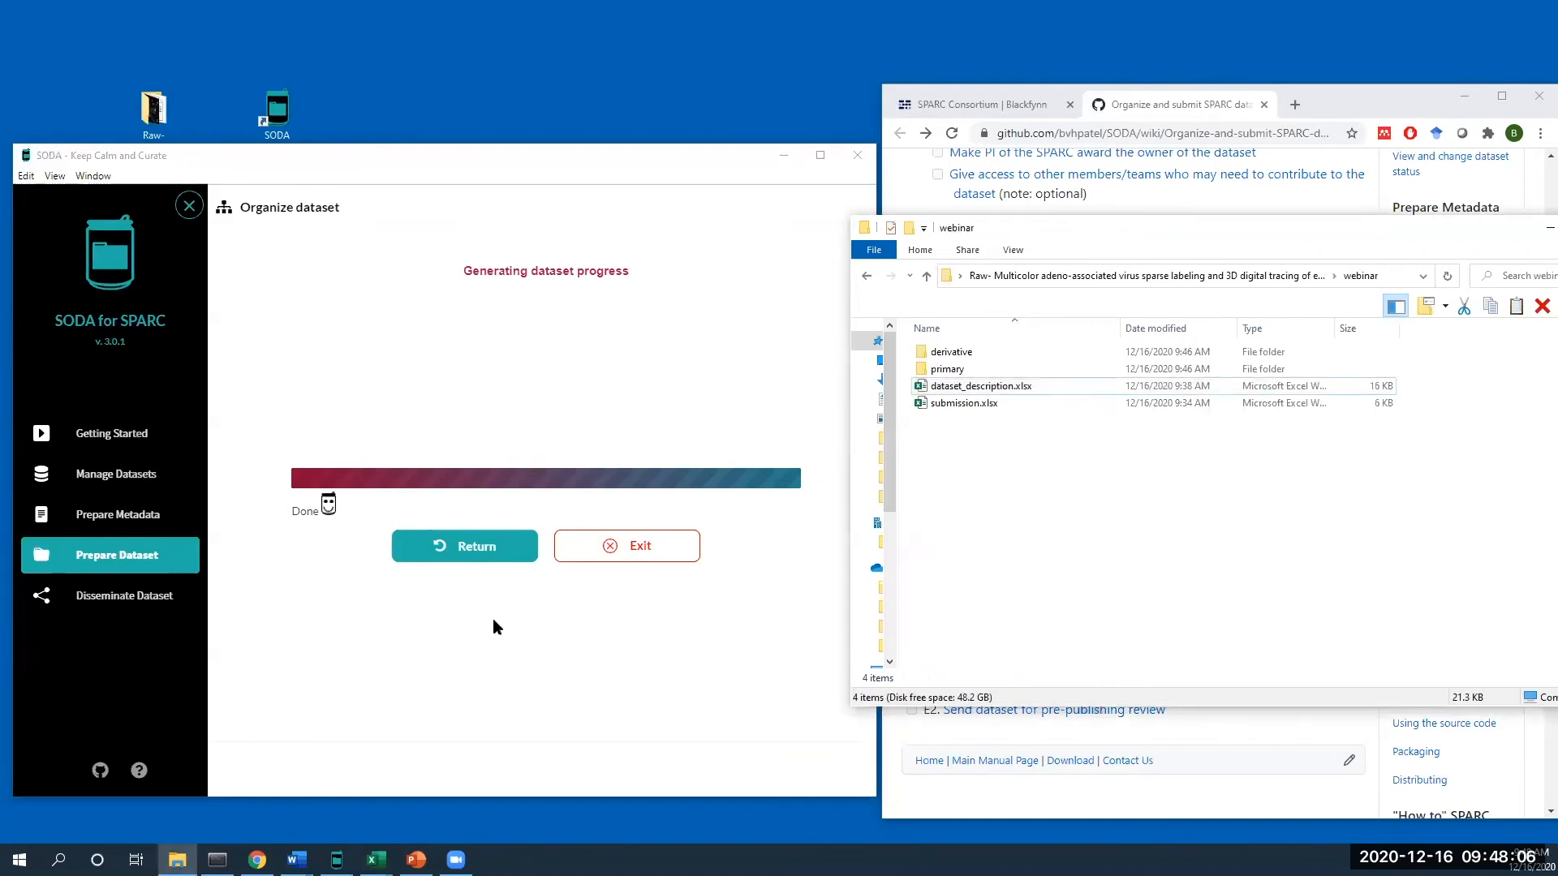
- Return to the dataset generation options in SODA, choose to generate directly on Blackfynn, and confirm the demo-consortium account
left_click(464, 555)
left_click(1038, 416)
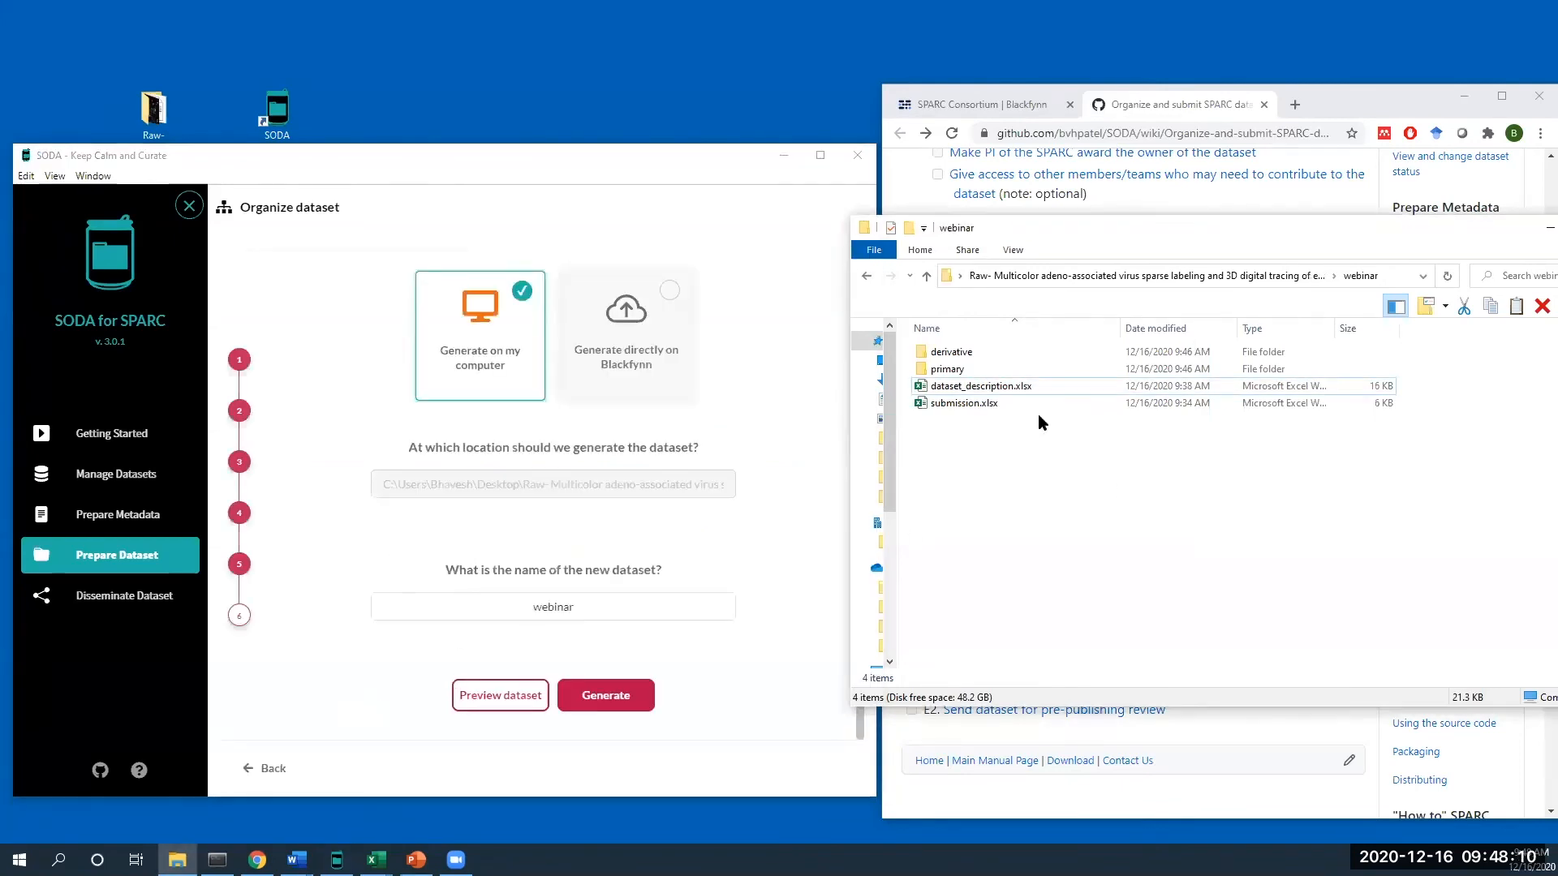
left_click(605, 339)
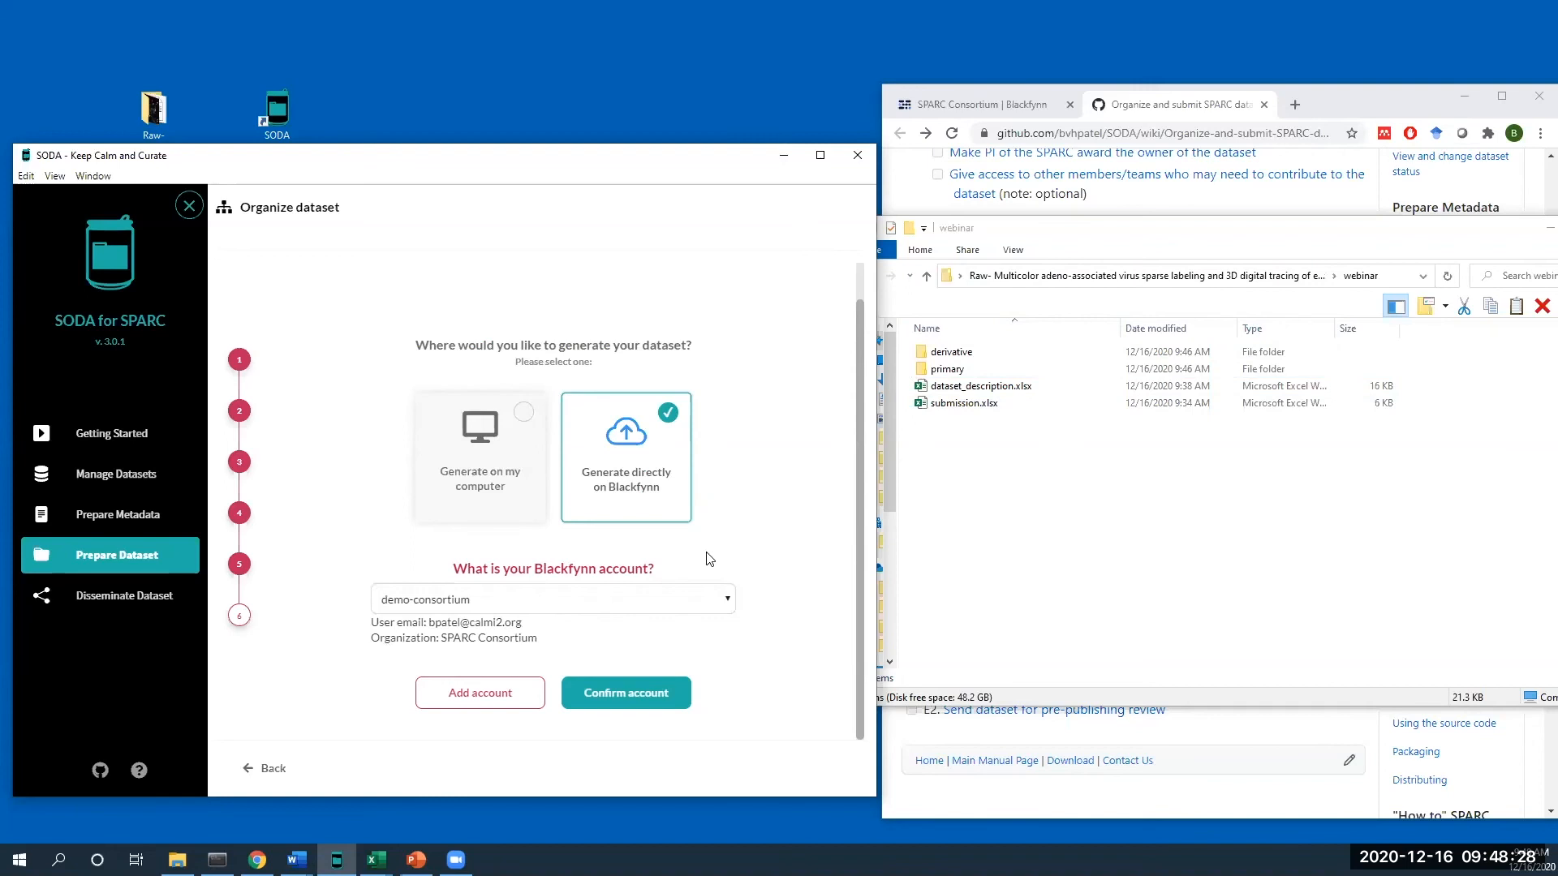
left_click(622, 599)
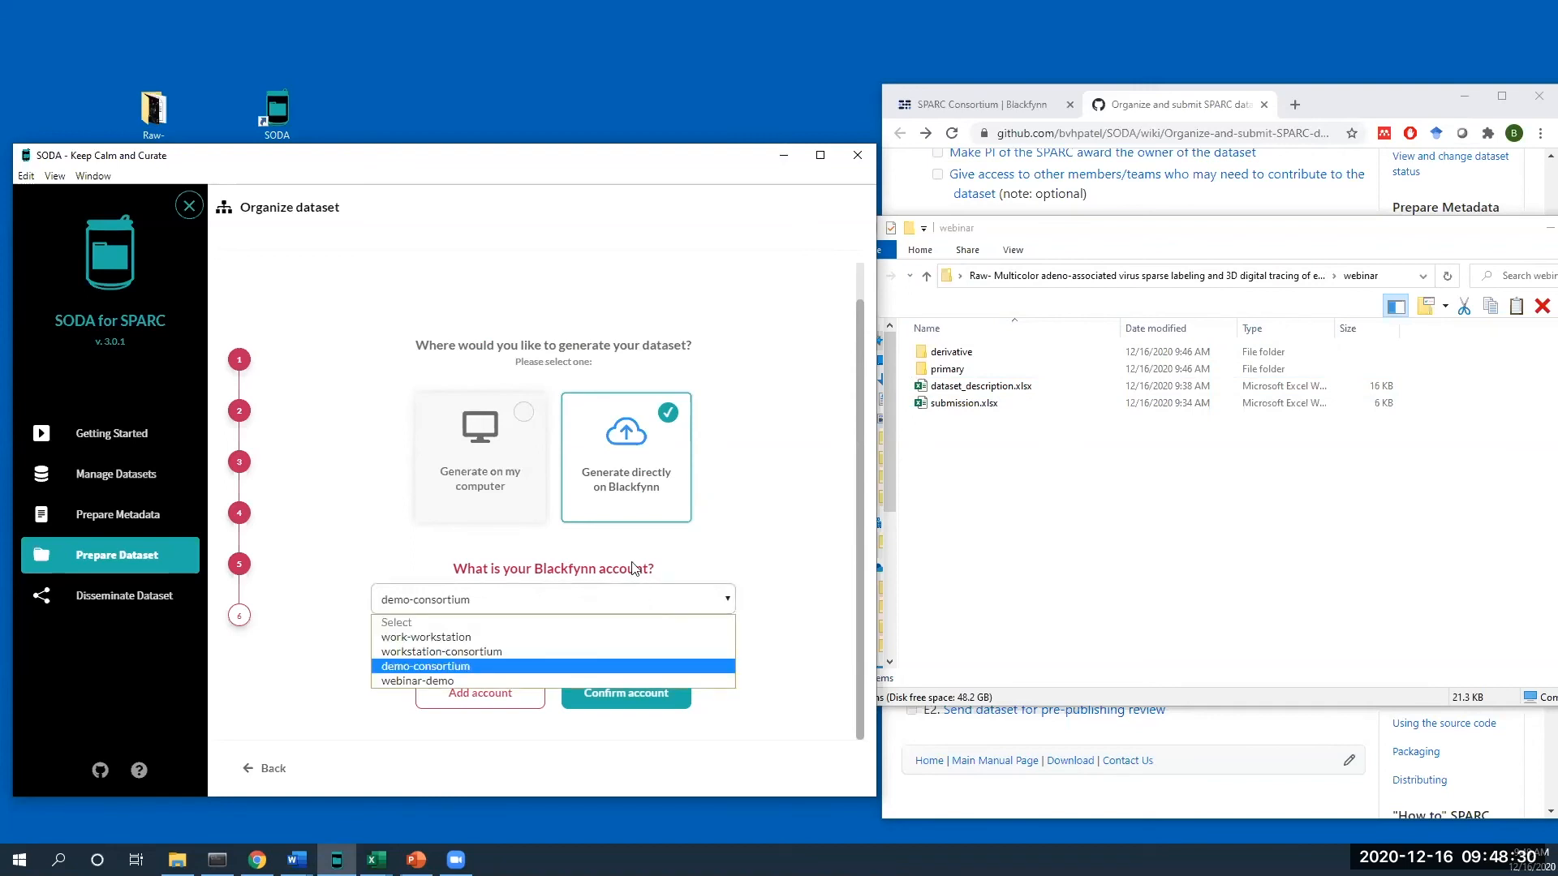
left_click(641, 568)
left_click(664, 699)
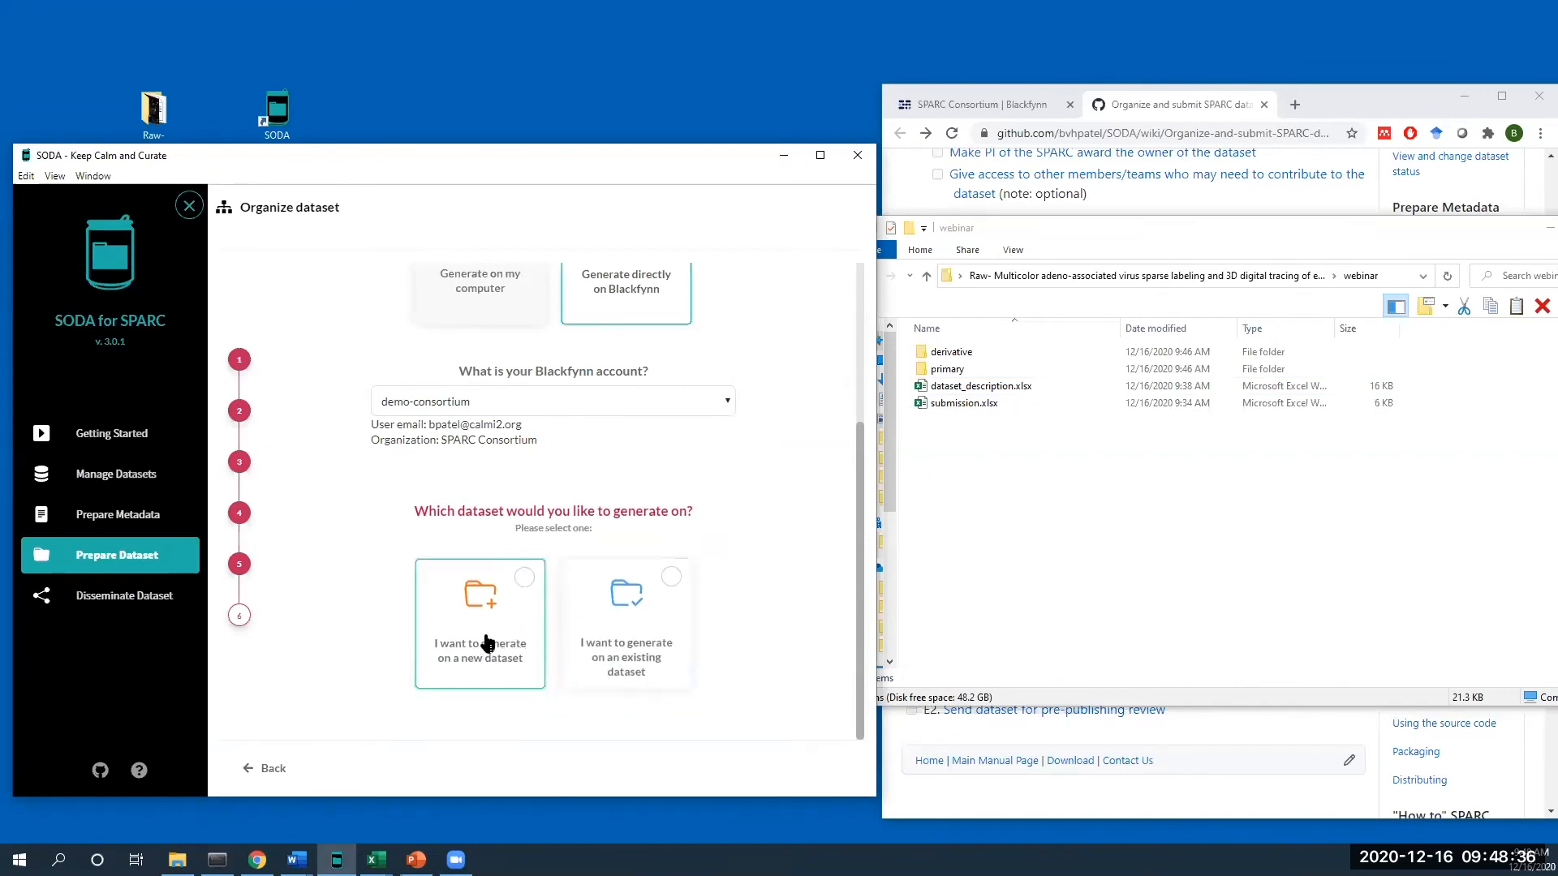
- Choose to generate on the existing Blackfynn dataset 2020 - webinar - Multicolor adeno-associated virus sparse labeling
left_click(640, 608)
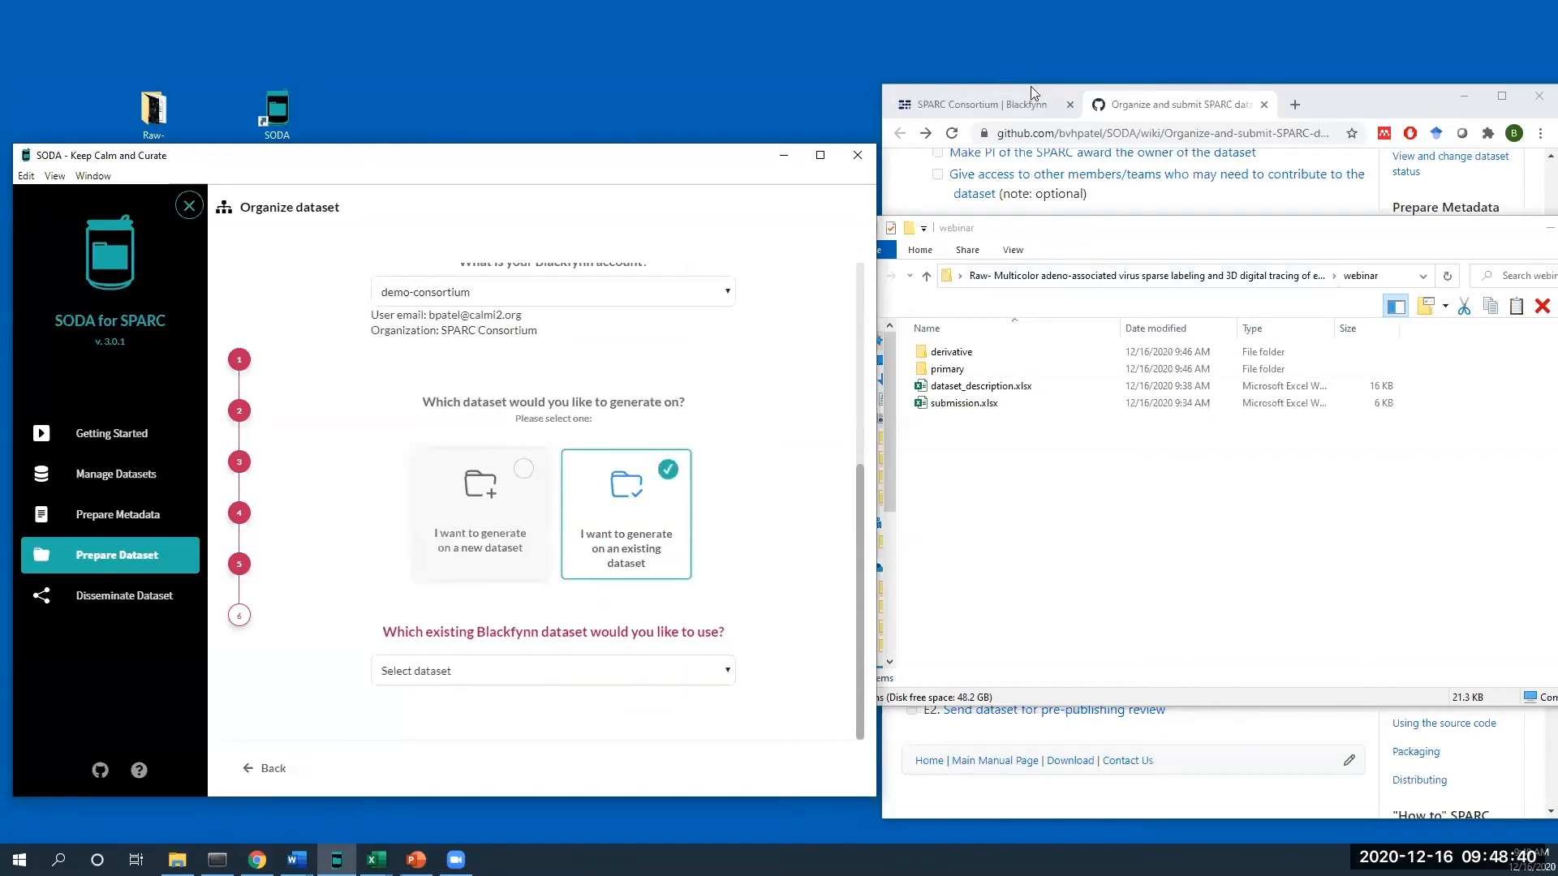
left_click(1014, 108)
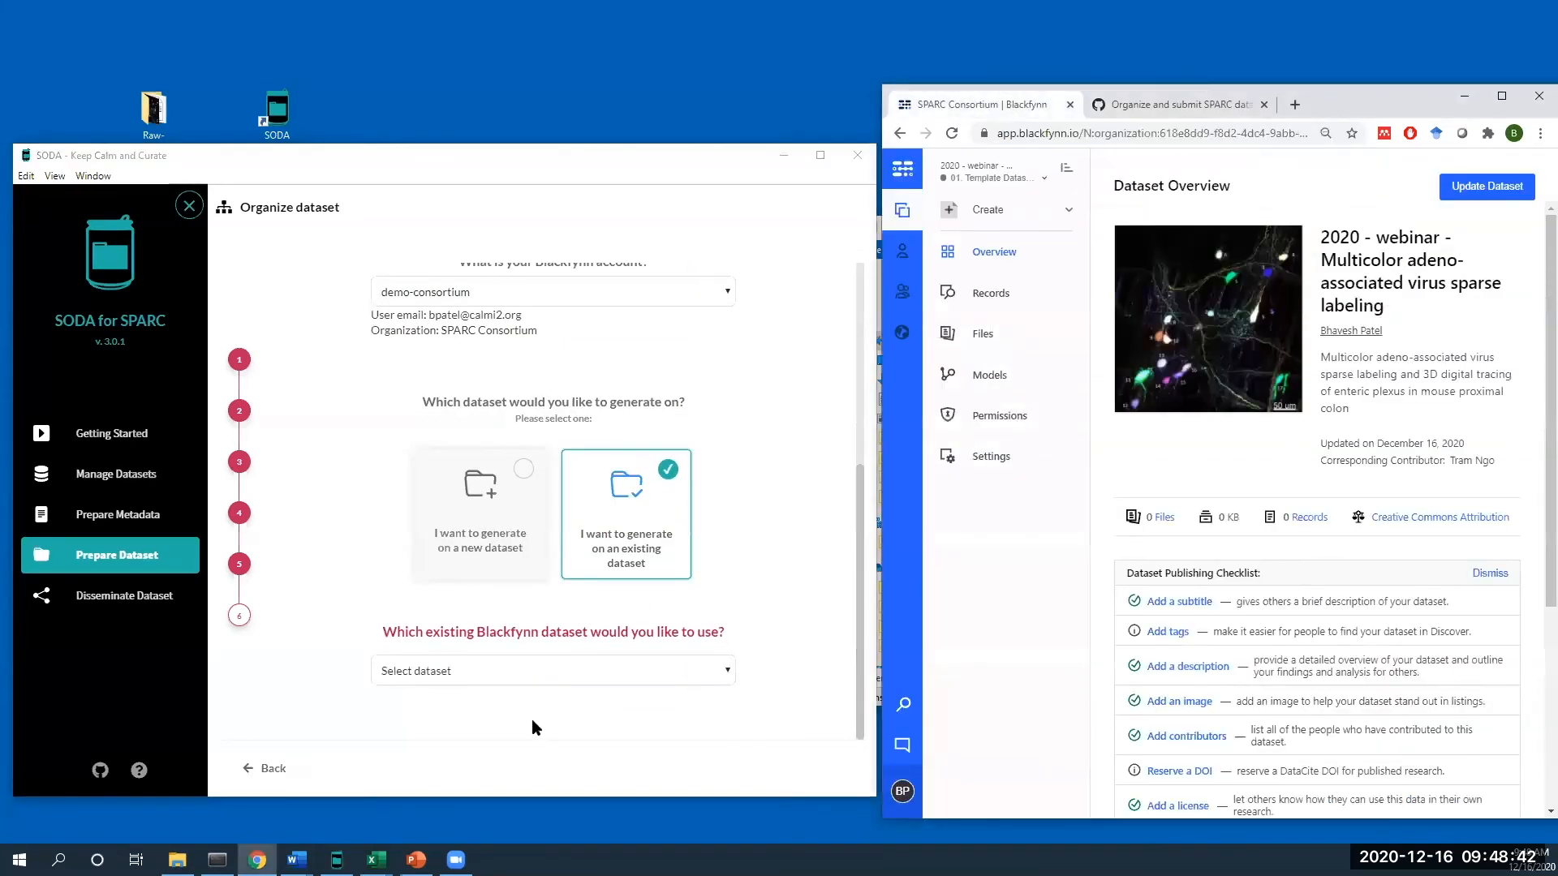
left_click(531, 680)
left_click(531, 680)
left_click(724, 391)
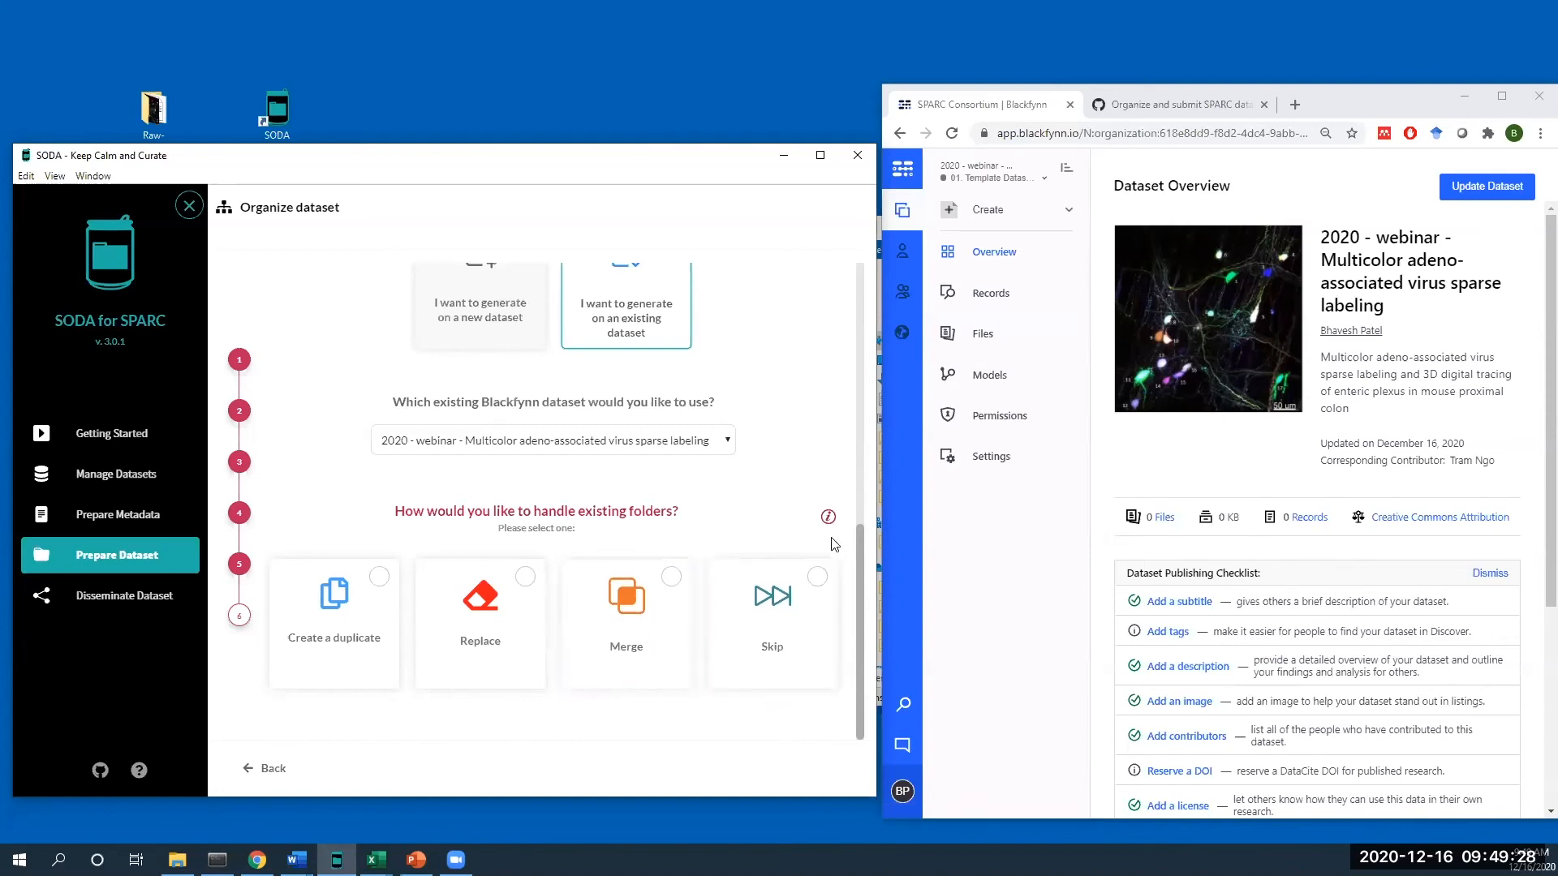
- Set existing folders to Merge and existing files to Skip, and start generating the dataset on Blackfynn
left_click(638, 603)
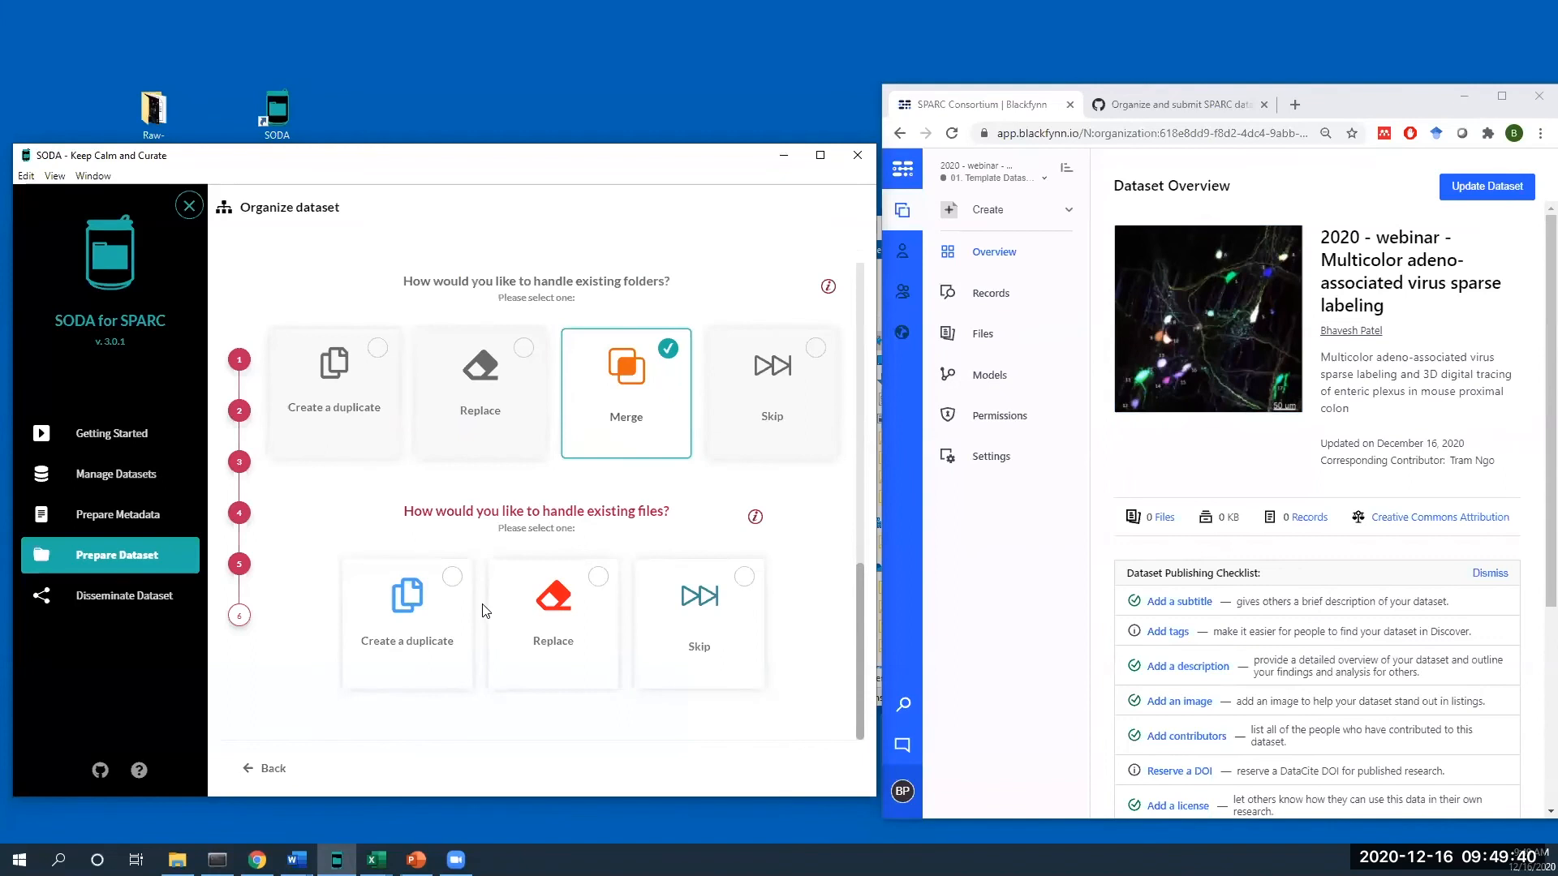
left_click(670, 622)
left_click(605, 695)
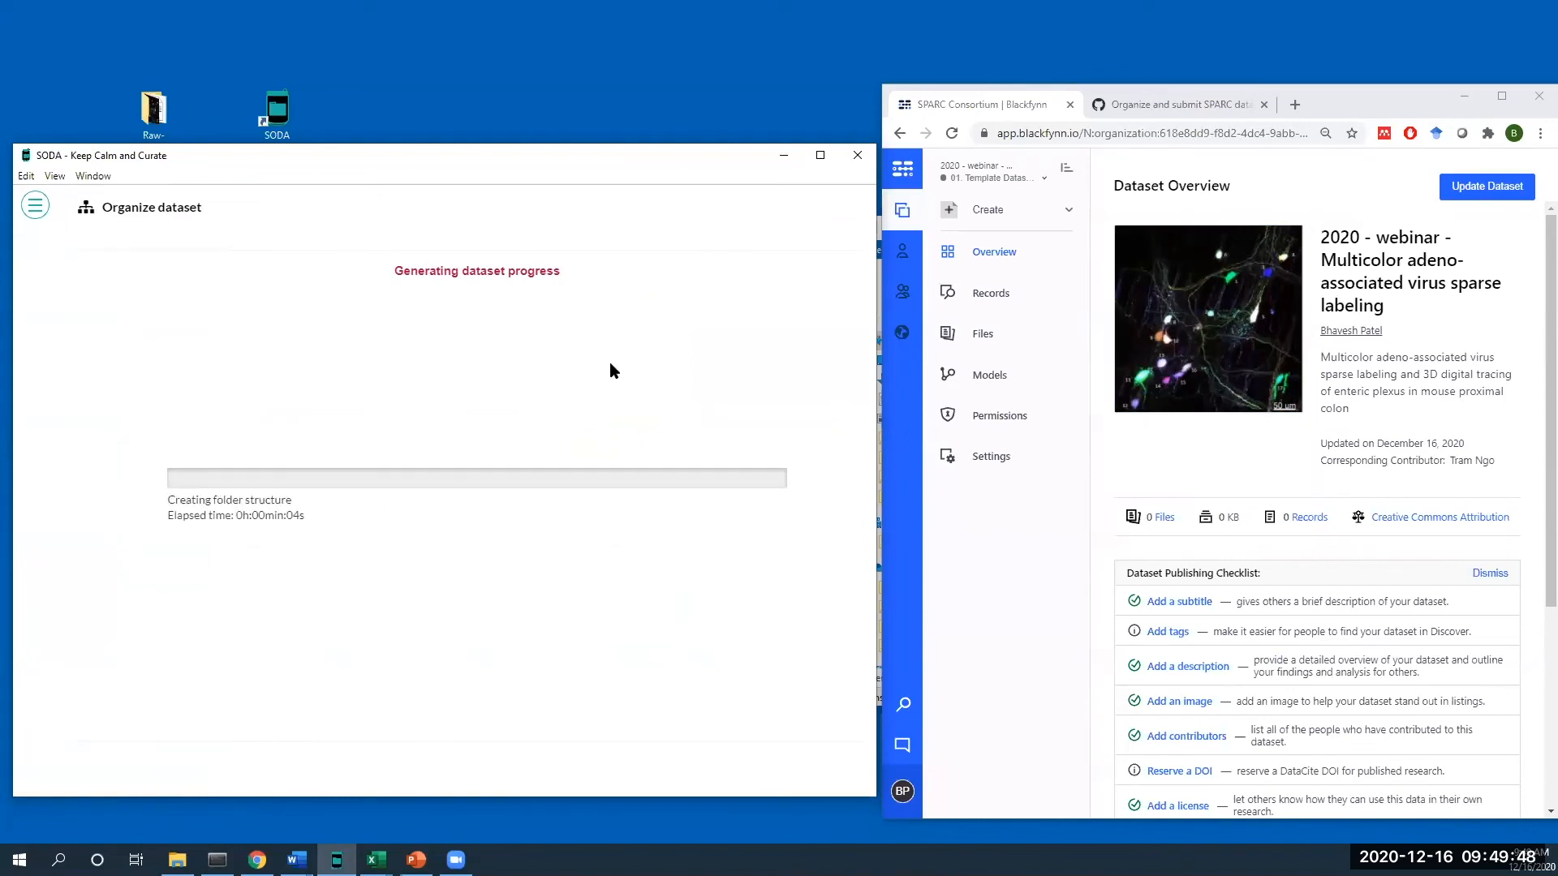
- Switch to the Blackfynn dataset in the browser, examine its primary and M11 folders, and return to the top-level file list
left_click(1045, 508)
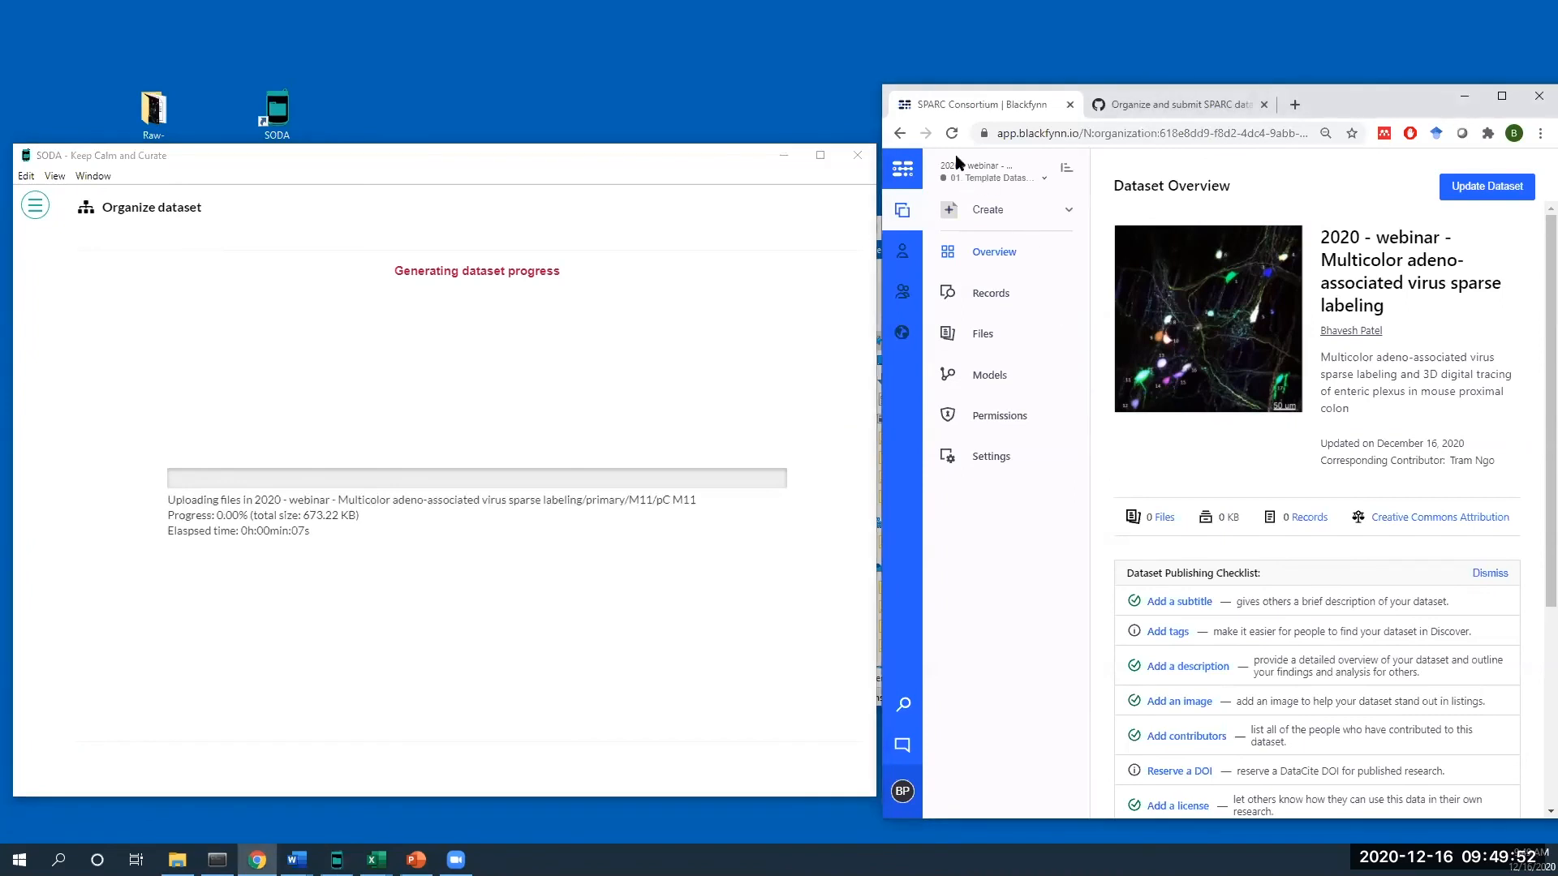
left_click(1161, 522)
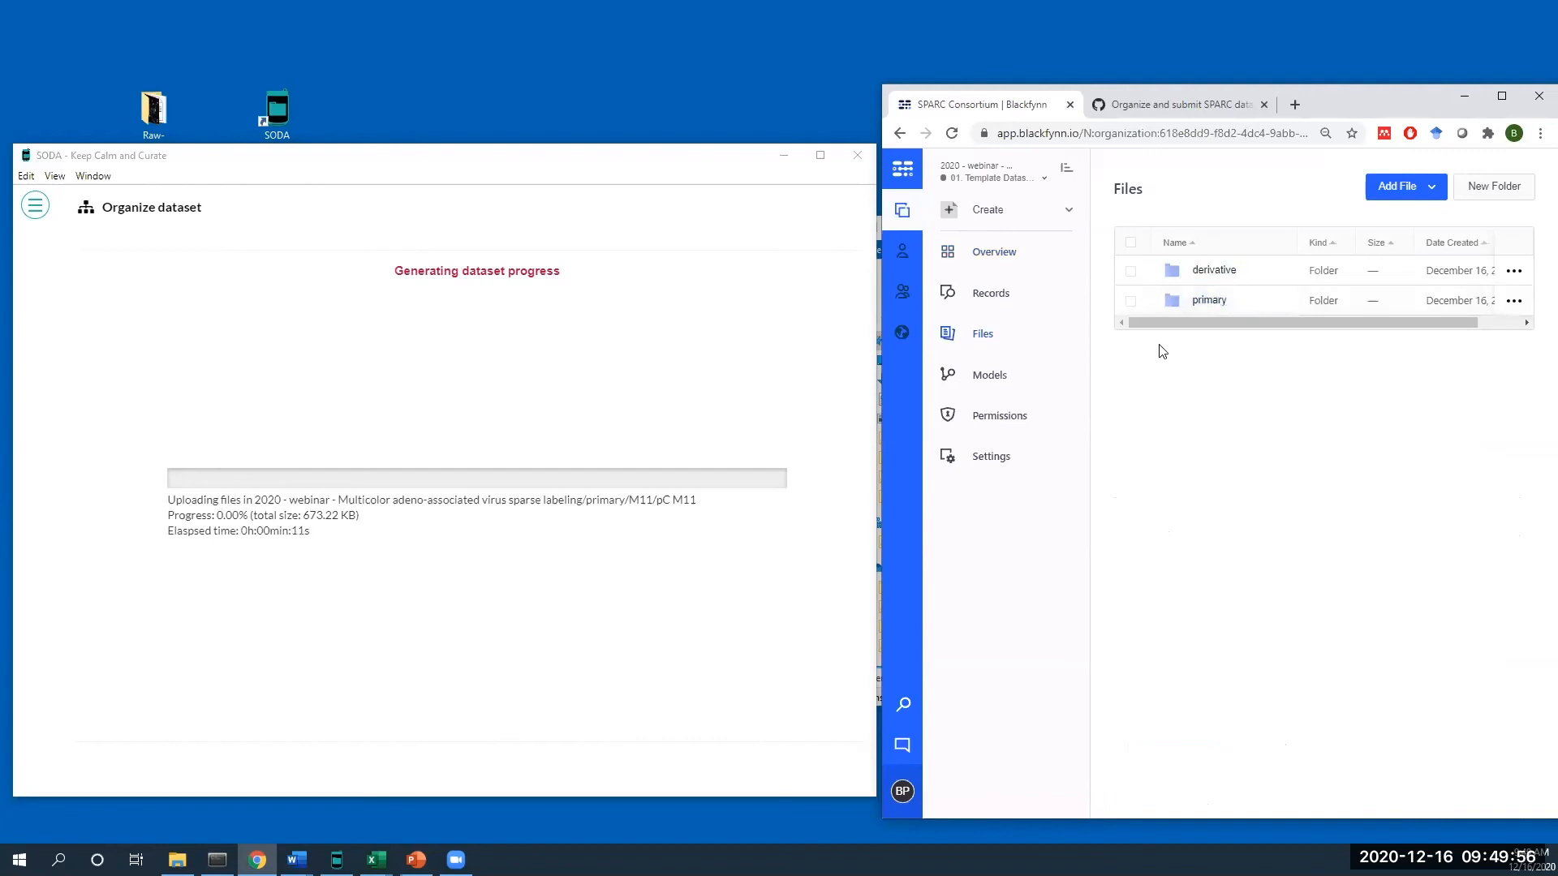
left_click(1209, 301)
left_click(1204, 271)
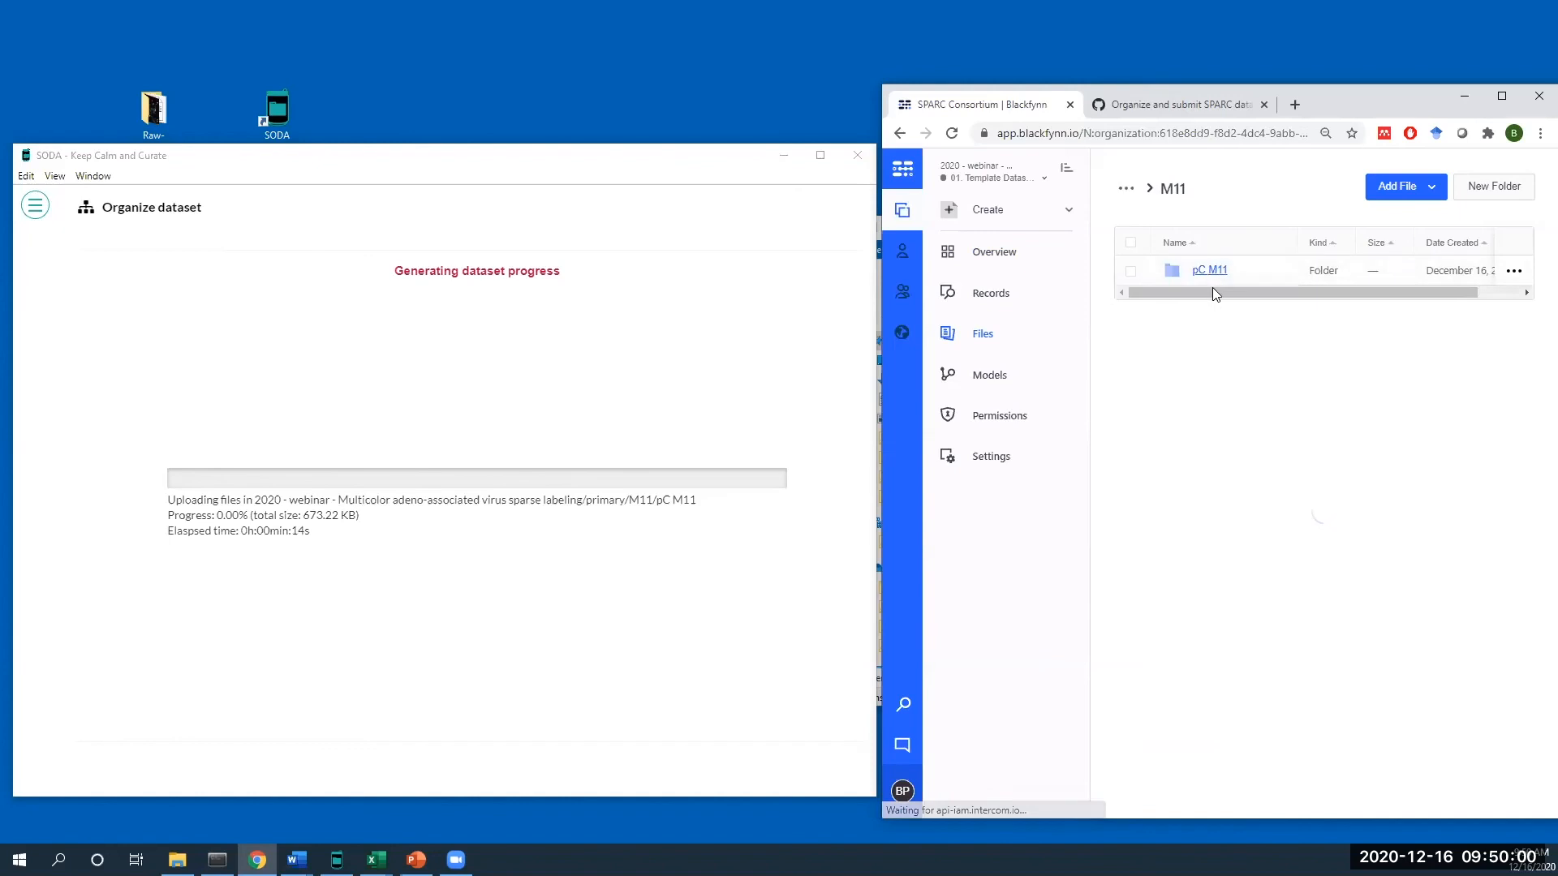
left_click(1126, 188)
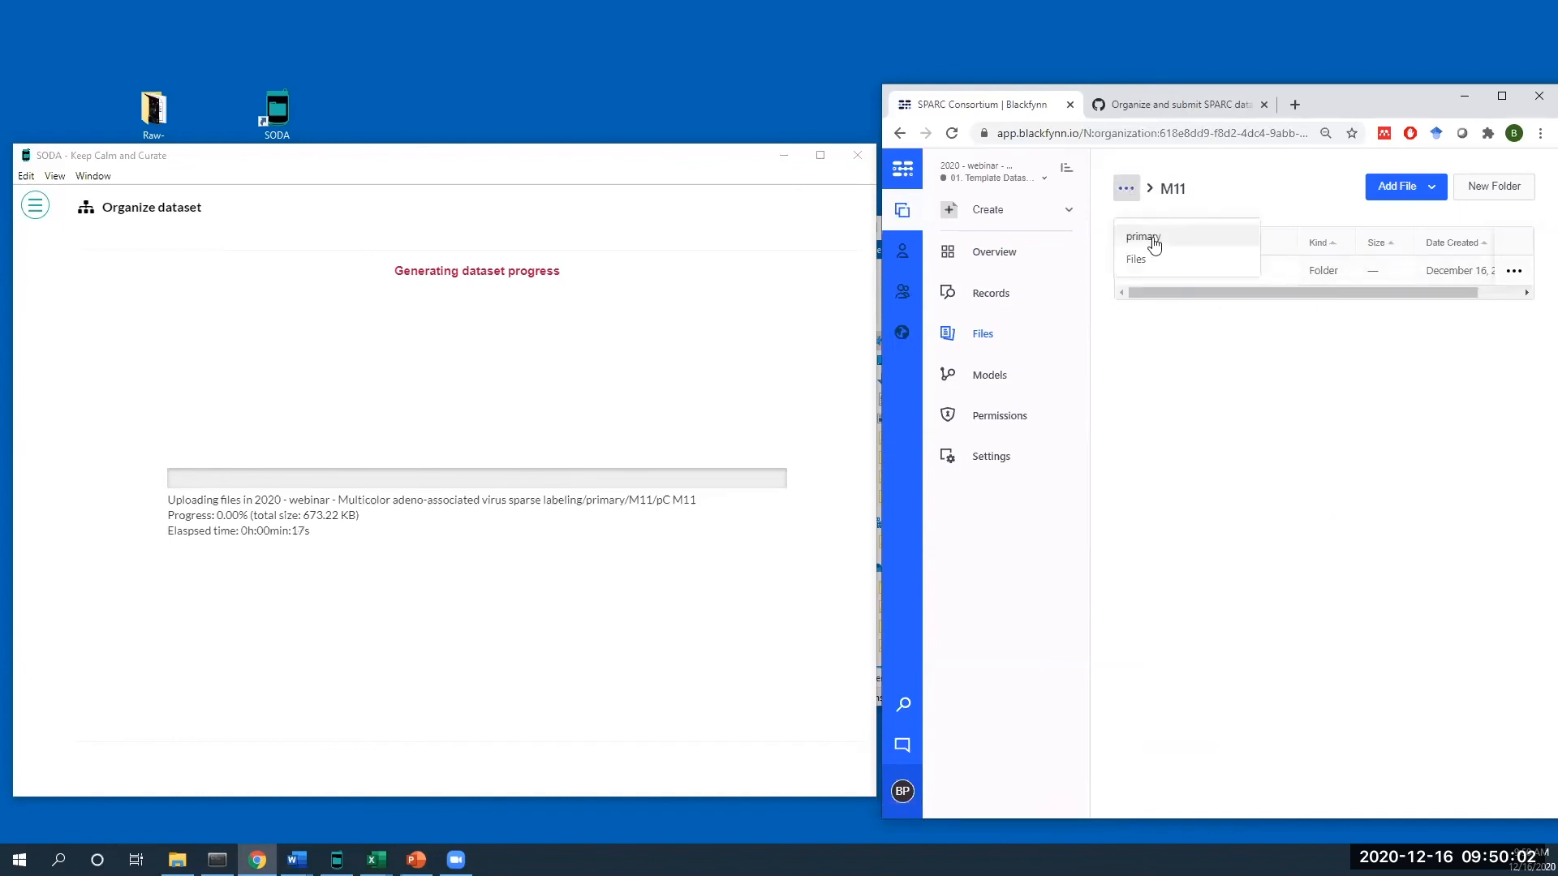
left_click(1145, 239)
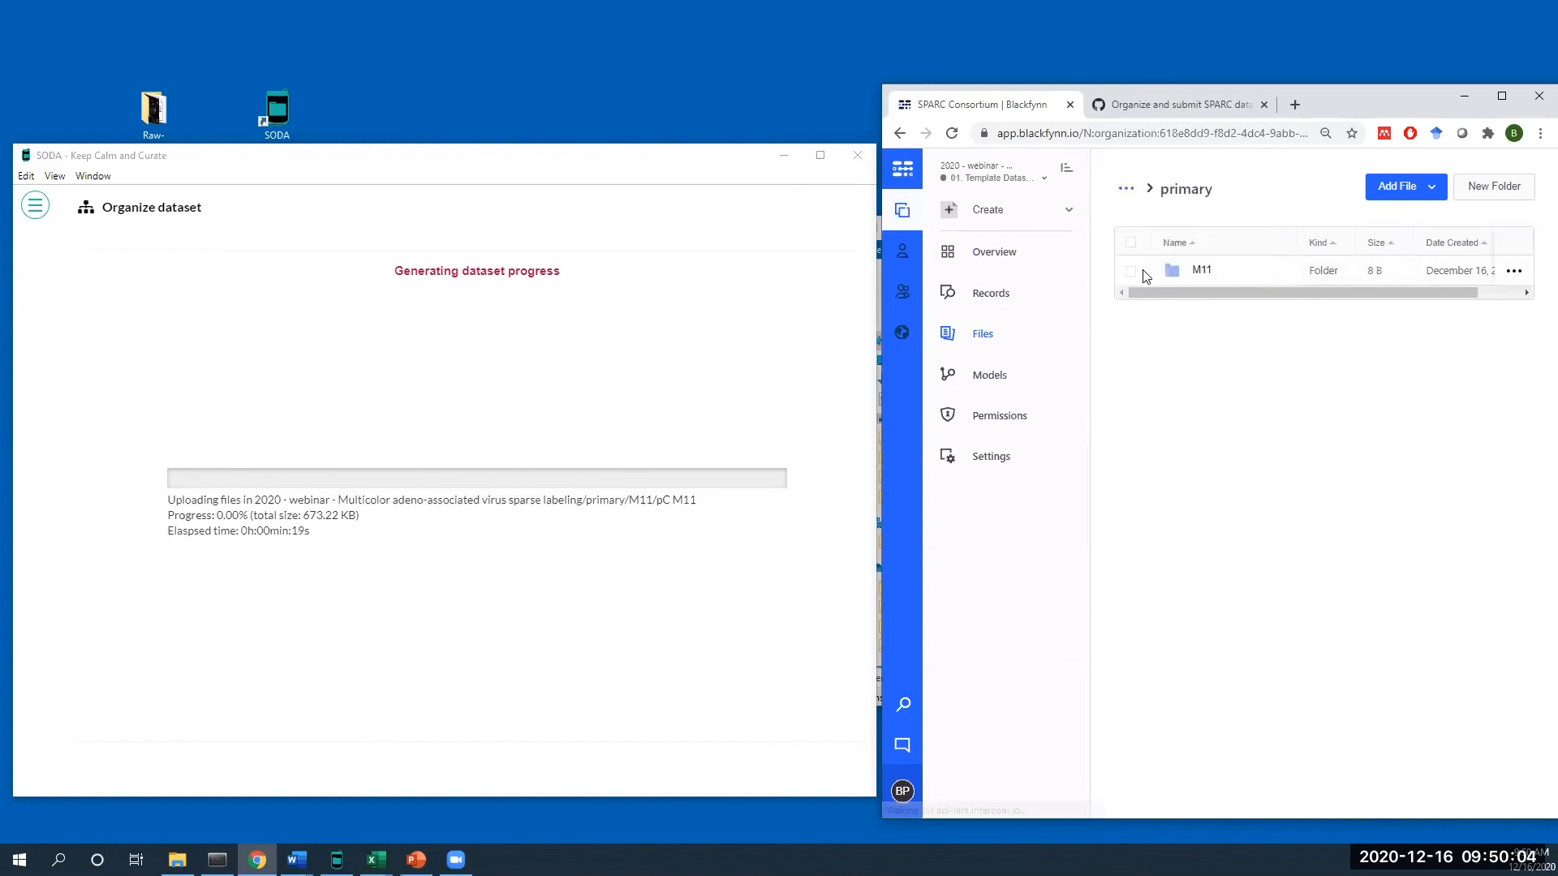
left_click(1127, 193)
left_click(1146, 237)
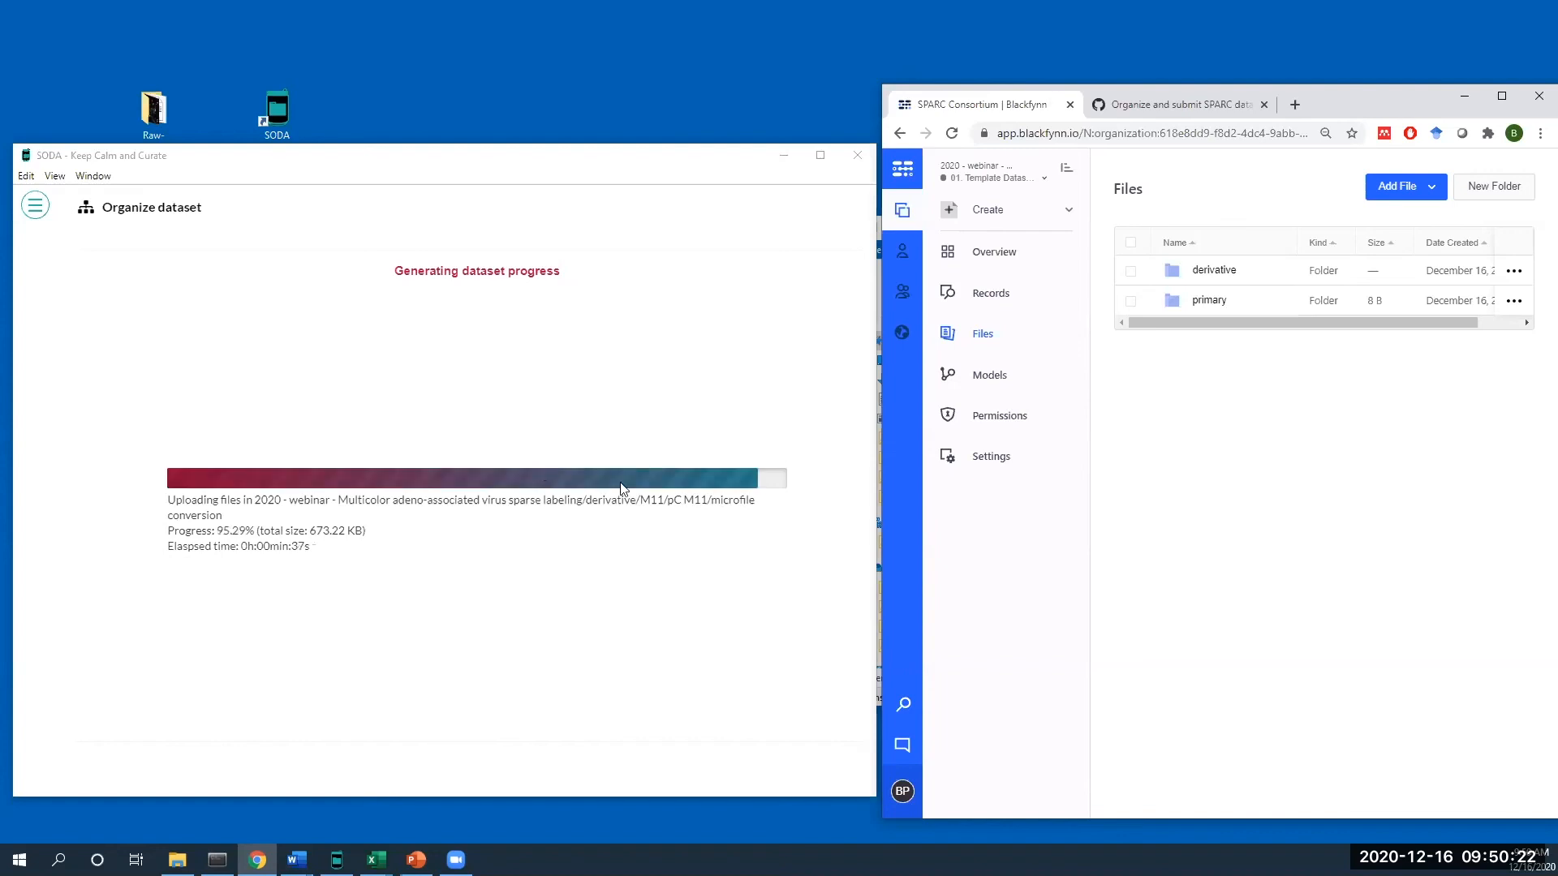
- Refresh the Blackfynn file list and examine the uploaded files in primary, M11, pC M11
left_click(951, 135)
left_click(1209, 301)
left_click(1202, 271)
left_click(1206, 274)
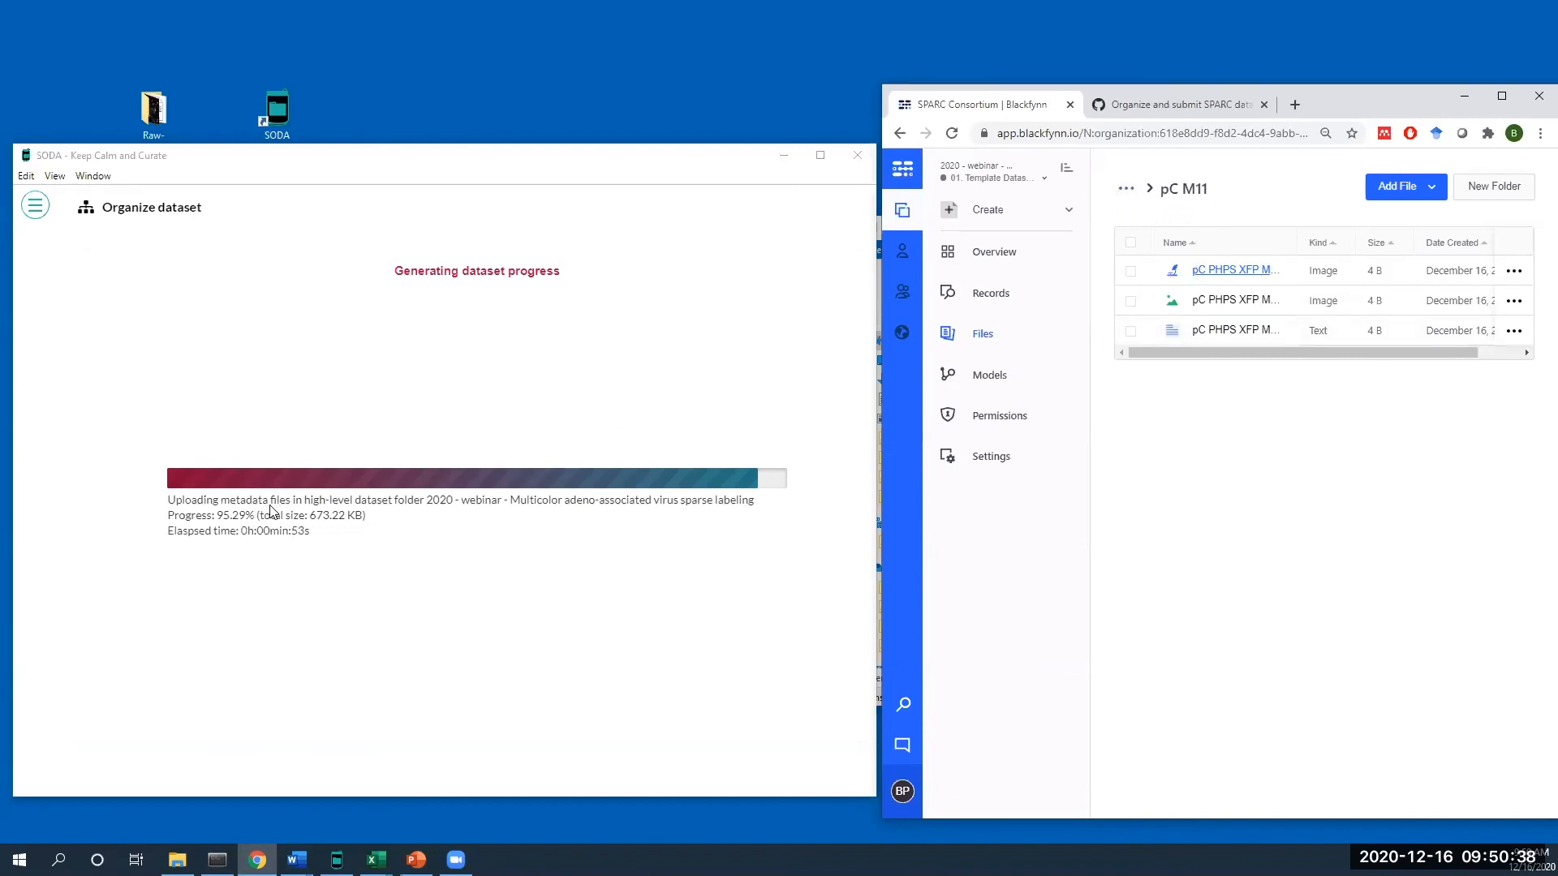
- Open the primary folder's manifest file from the Blackfynn dataset in Office 365 and move it to a separate browser window
left_click(1125, 188)
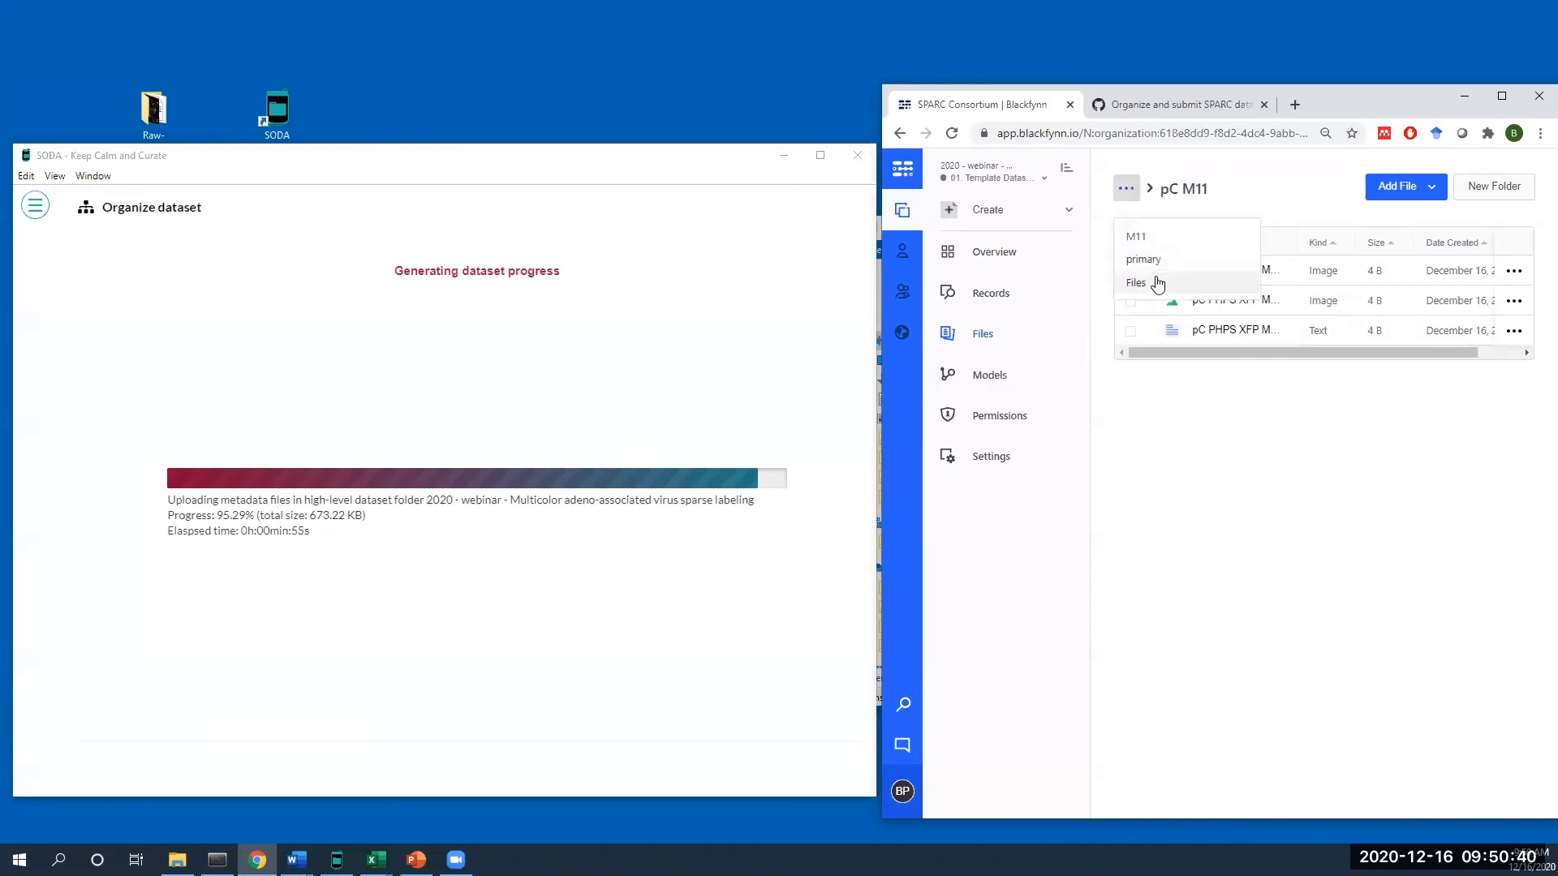
left_click(1137, 282)
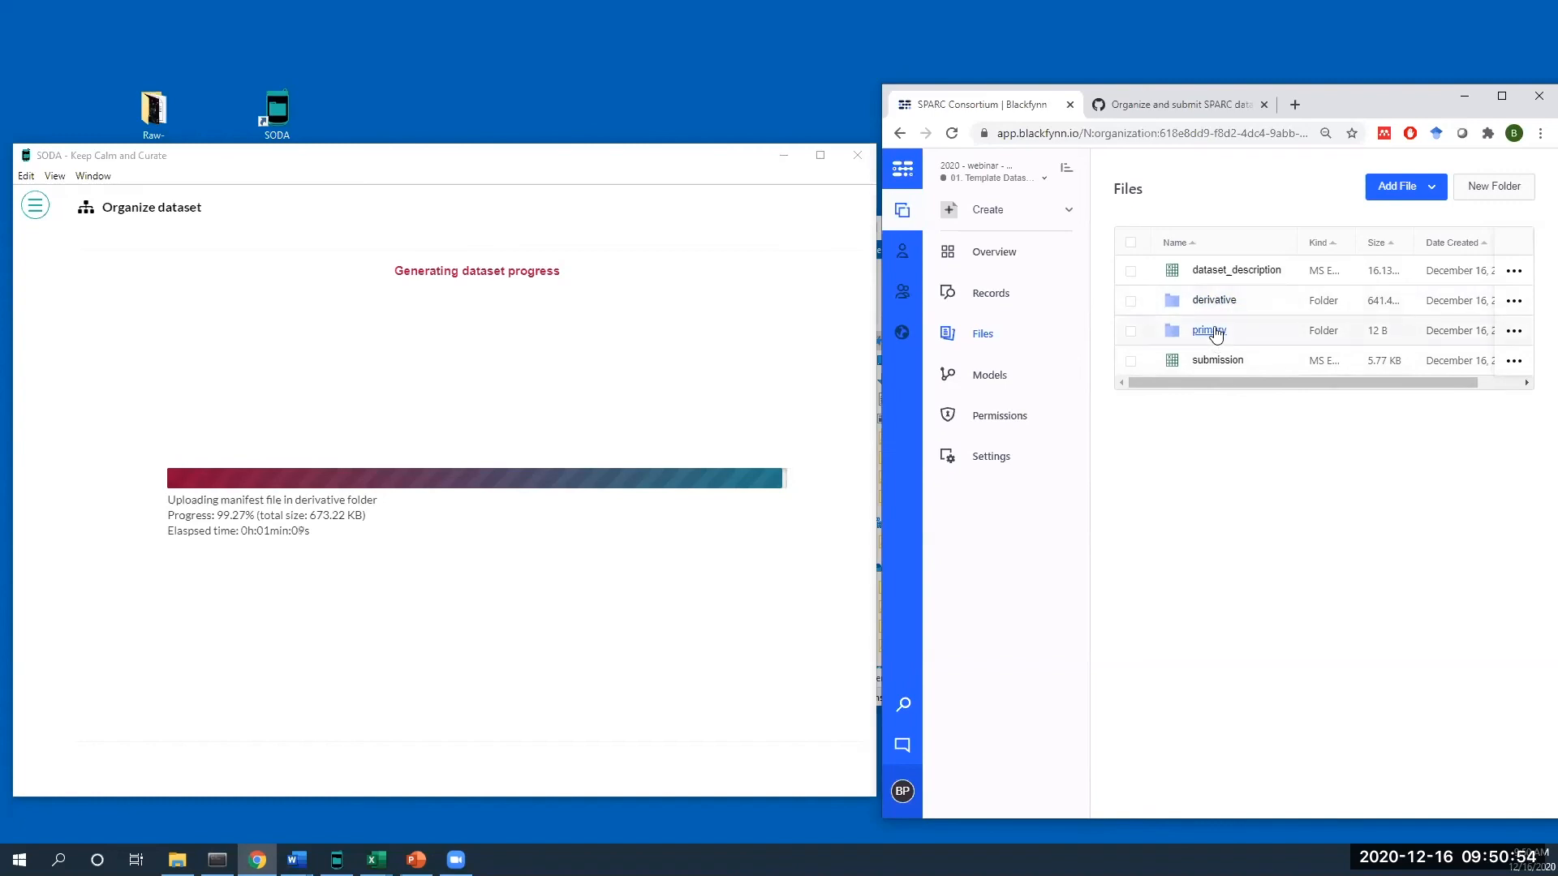
left_click(1211, 331)
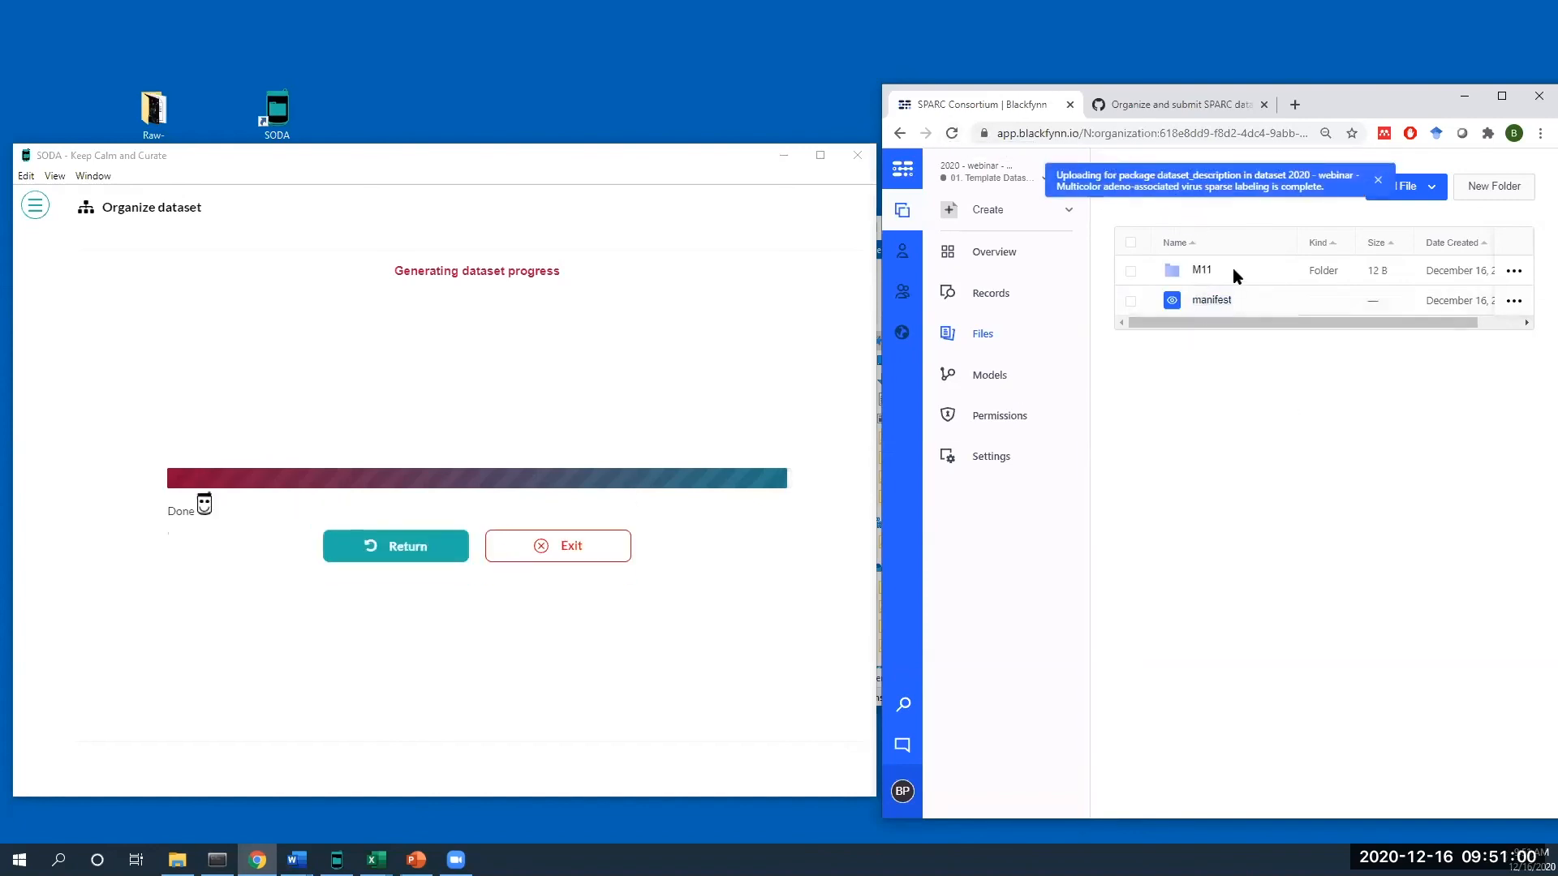
left_click(1211, 301)
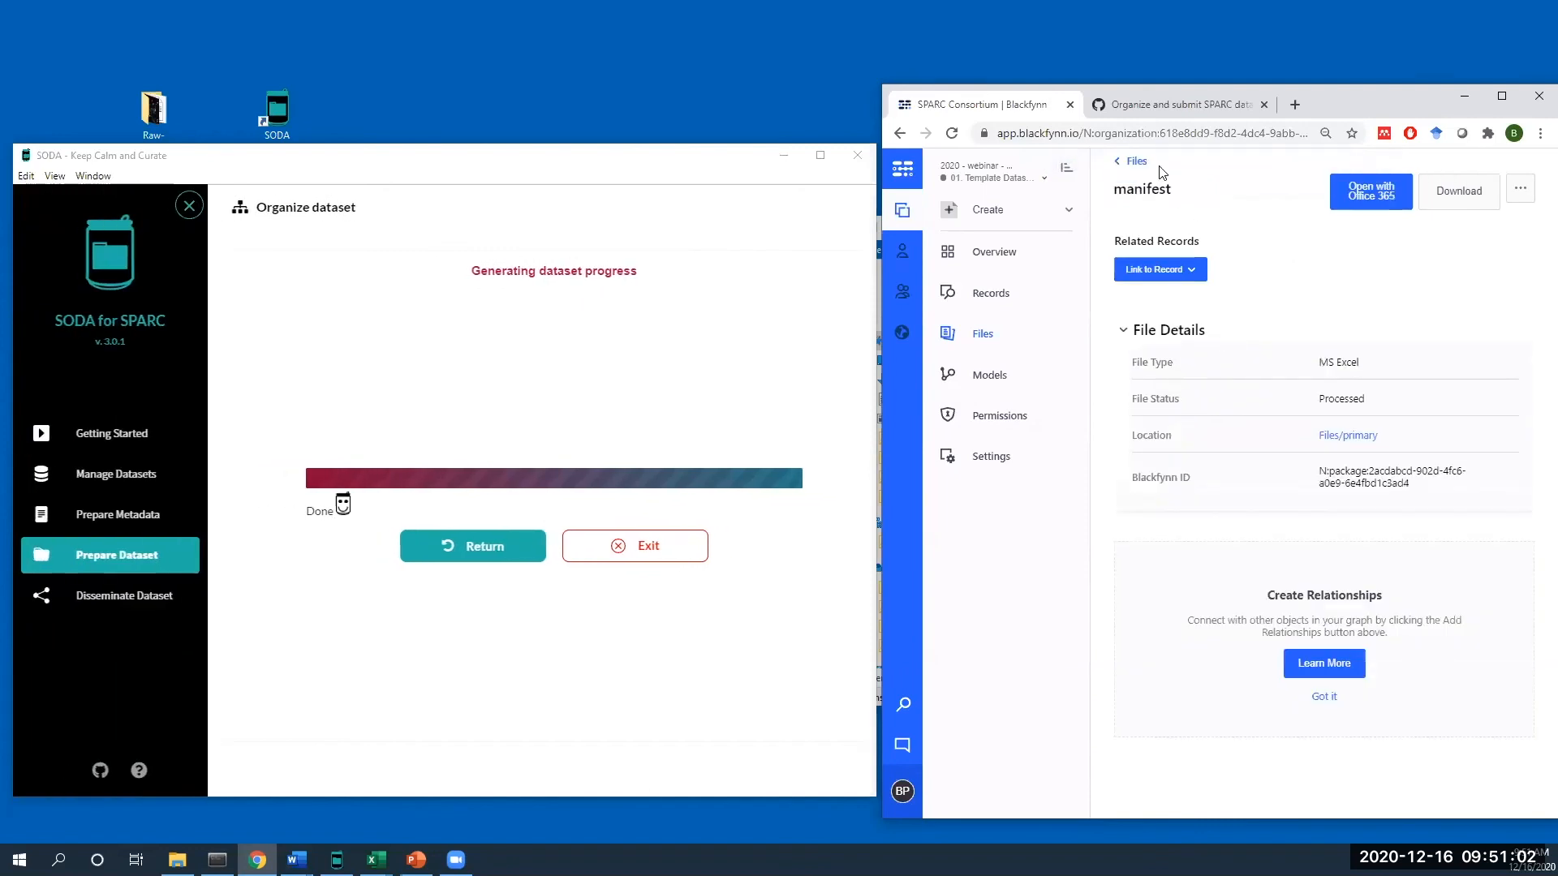
left_click(1370, 191)
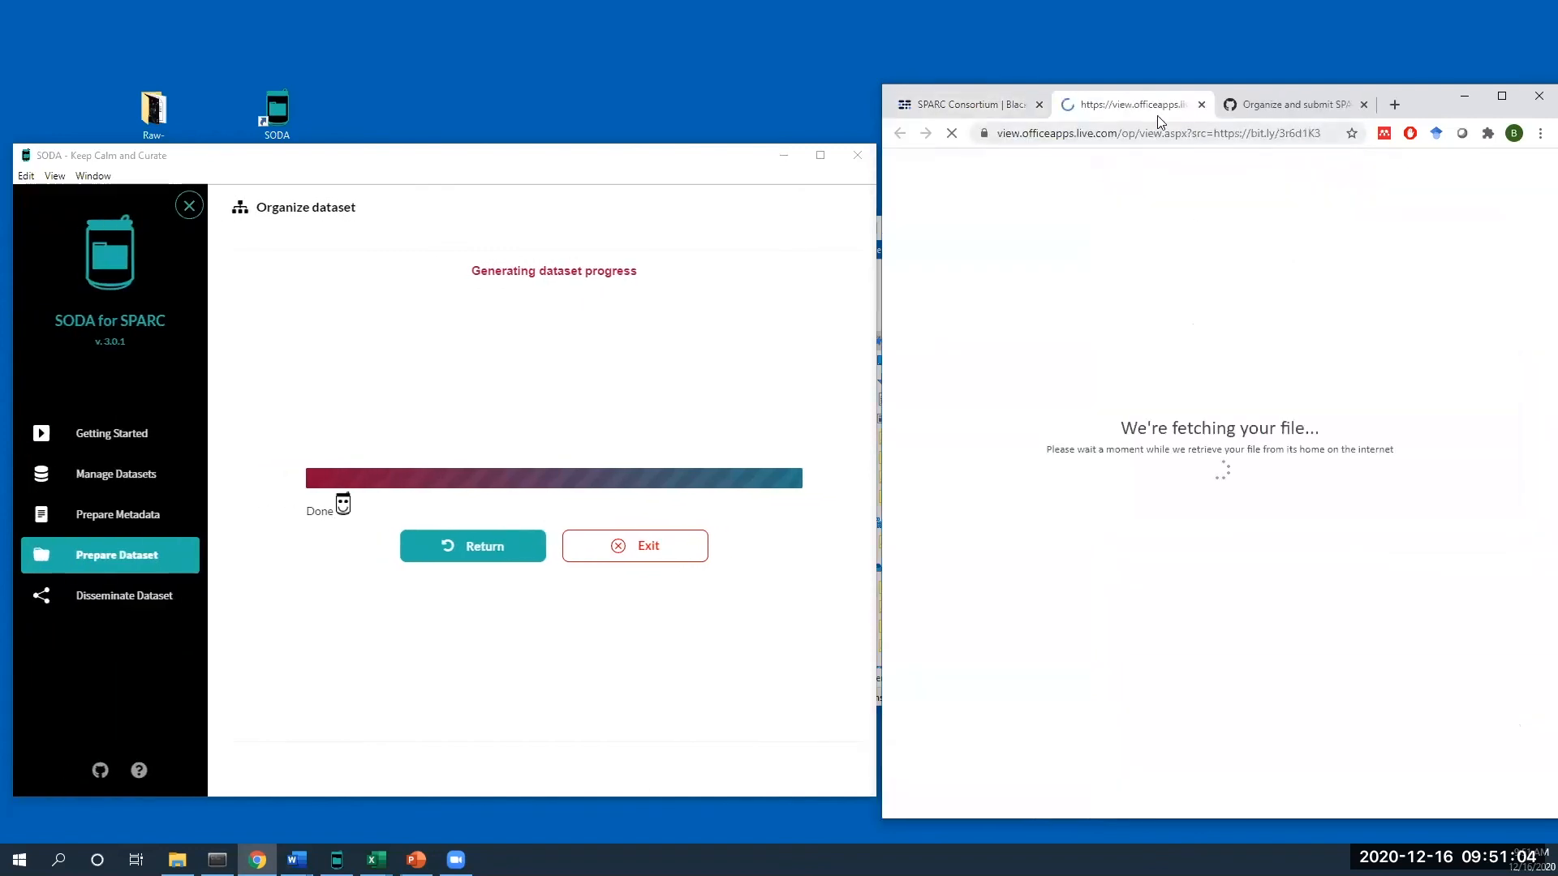
left_click_drag(1142, 102, 158, 99)
- Adjust the column widths in the manifest spreadsheet to make its headers and entries readable
double_click(296, 318)
double_click(347, 319)
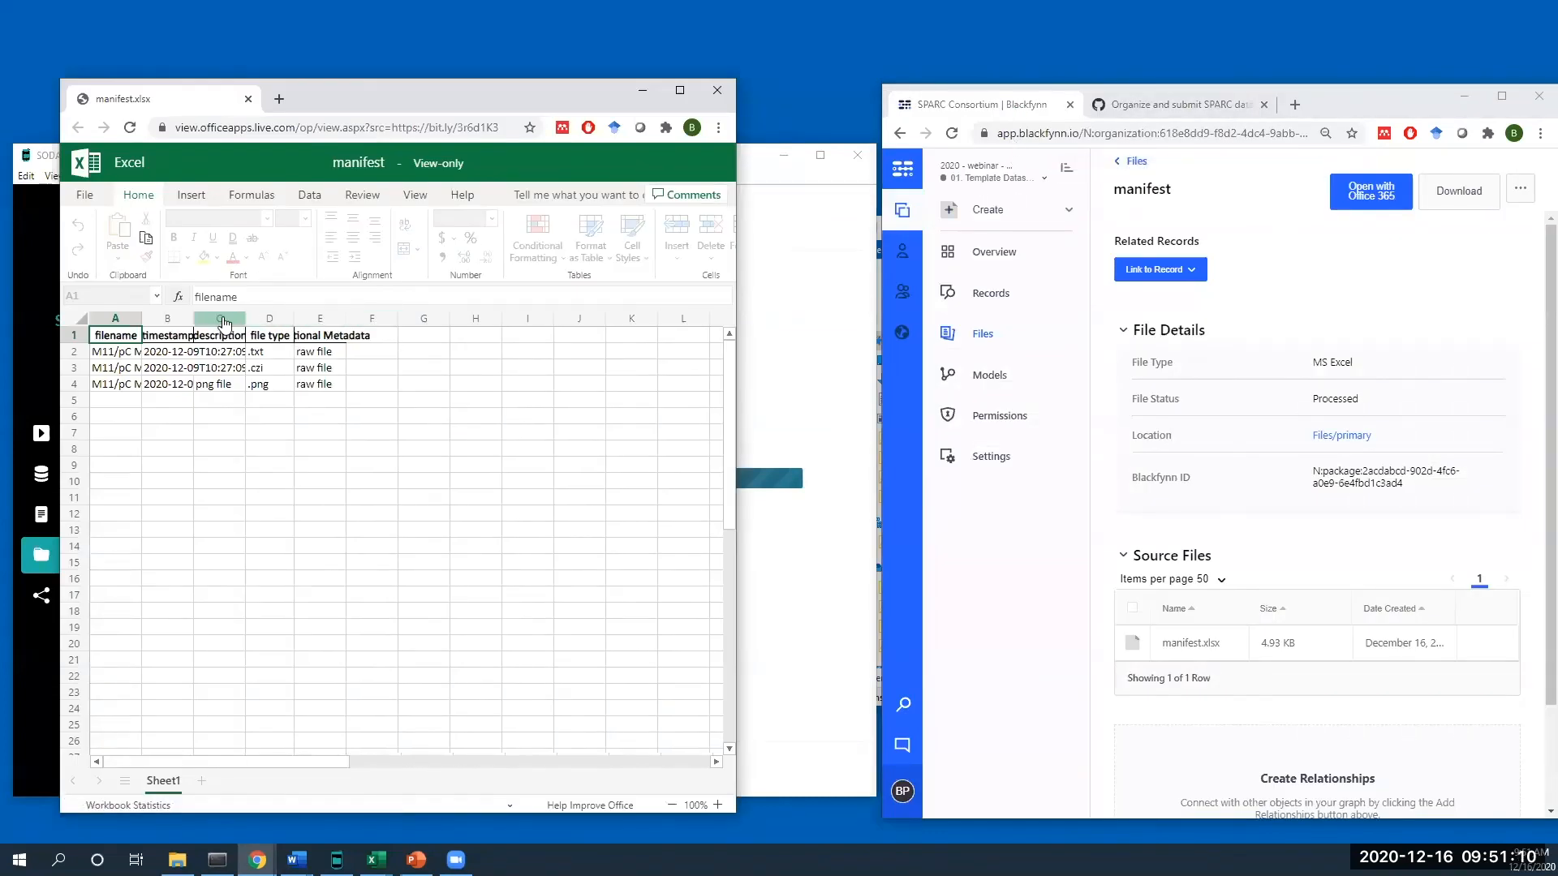
double_click(245, 319)
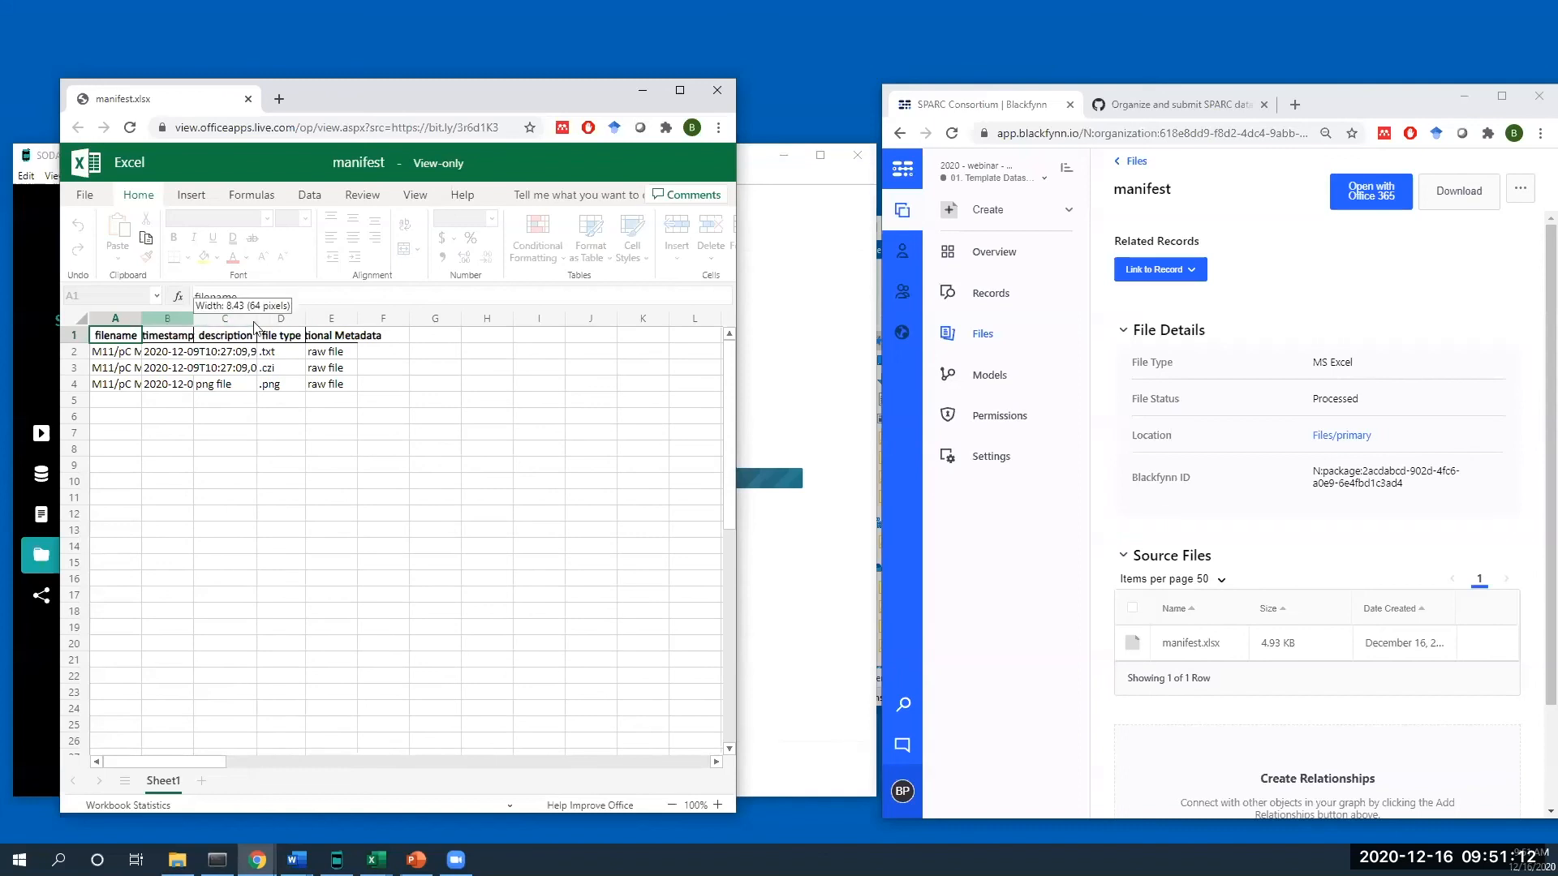
double_click(194, 318)
double_click(141, 319)
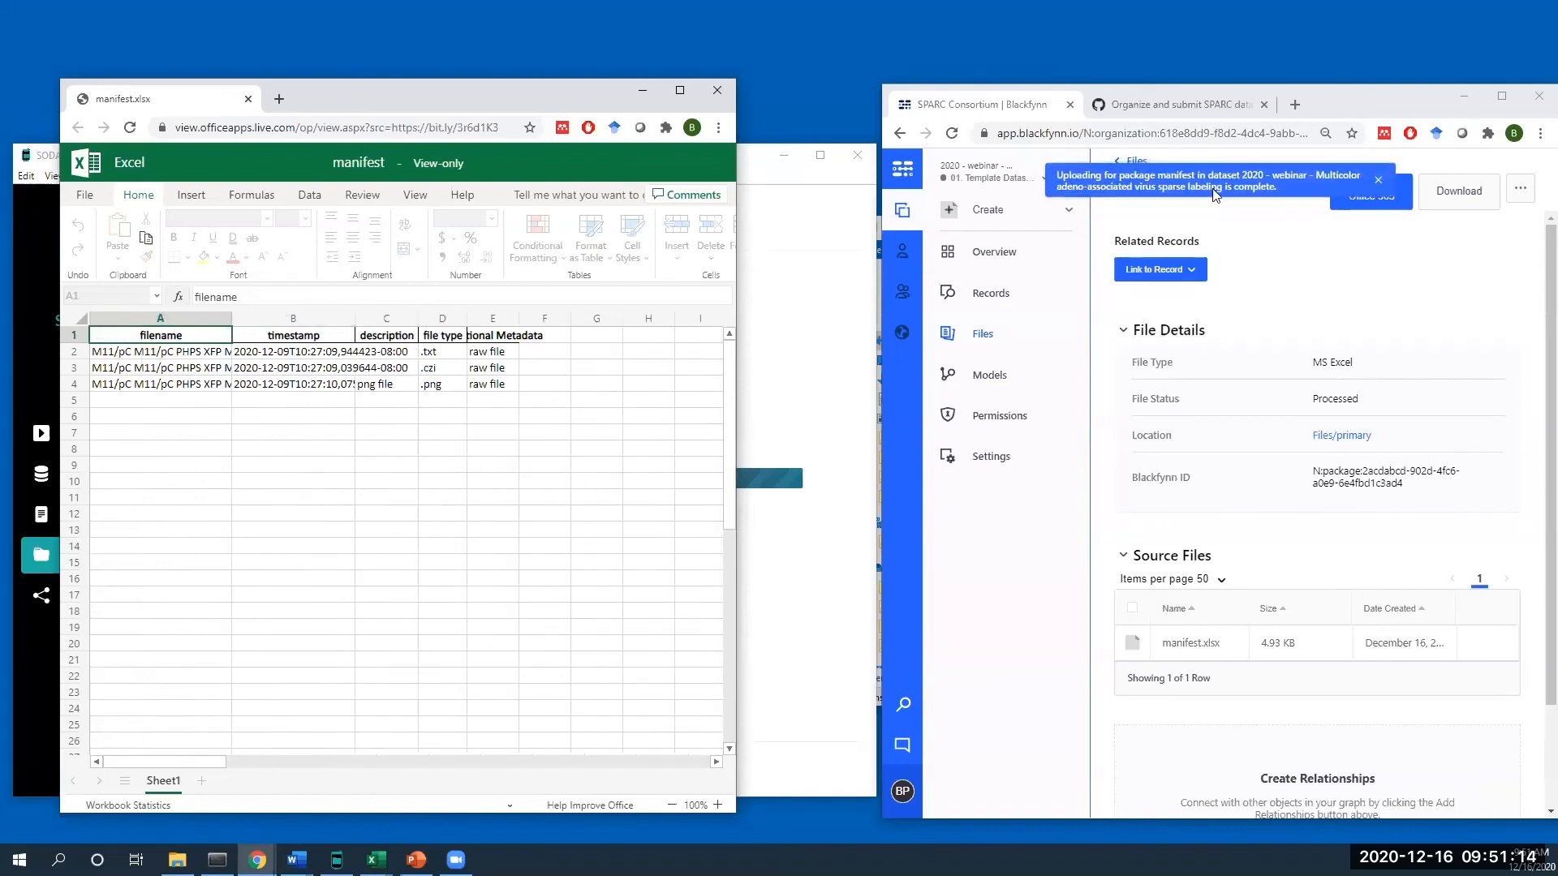
- Browse to M11, pC M11 on Blackfynn and widen the manifest's columns to show complete filenames, timestamps and additional metadata
left_click(1145, 165)
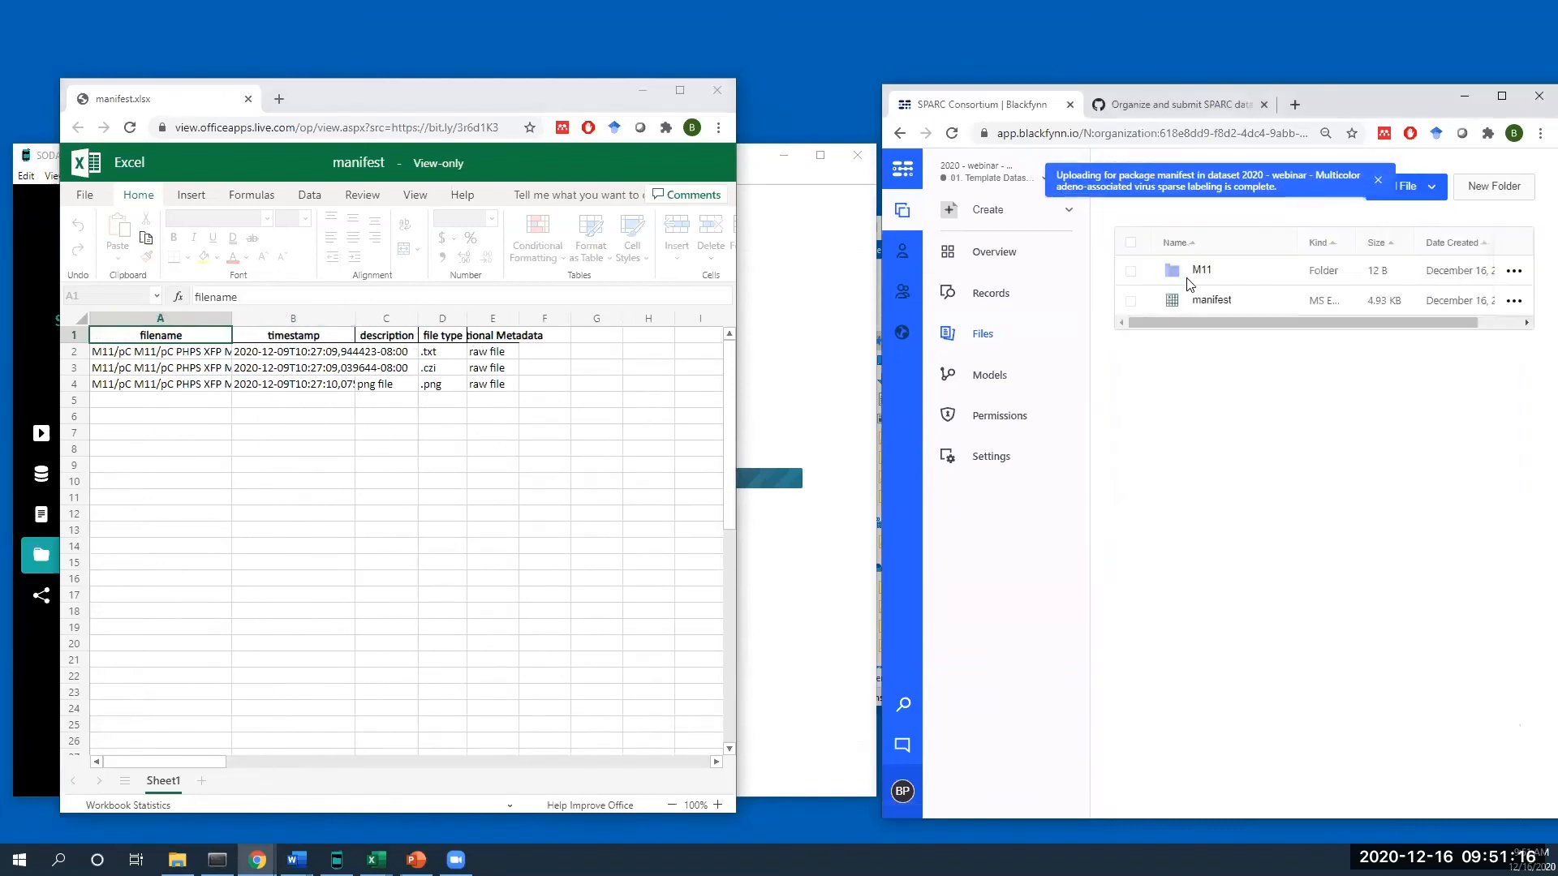
left_click(1202, 271)
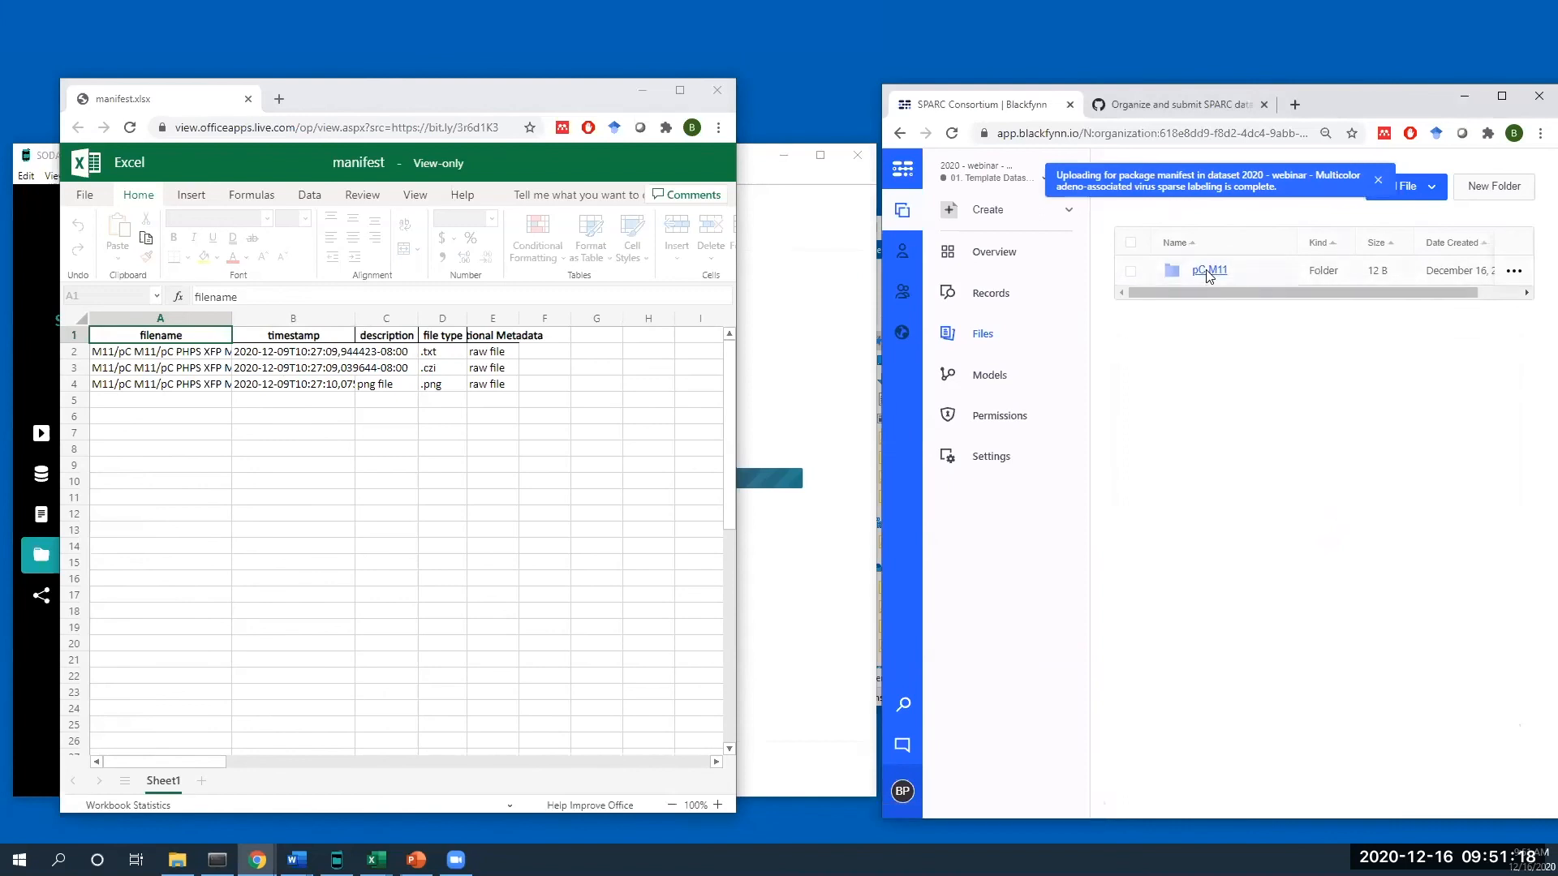
left_click(492, 355)
left_click_drag(498, 371, 599, 319)
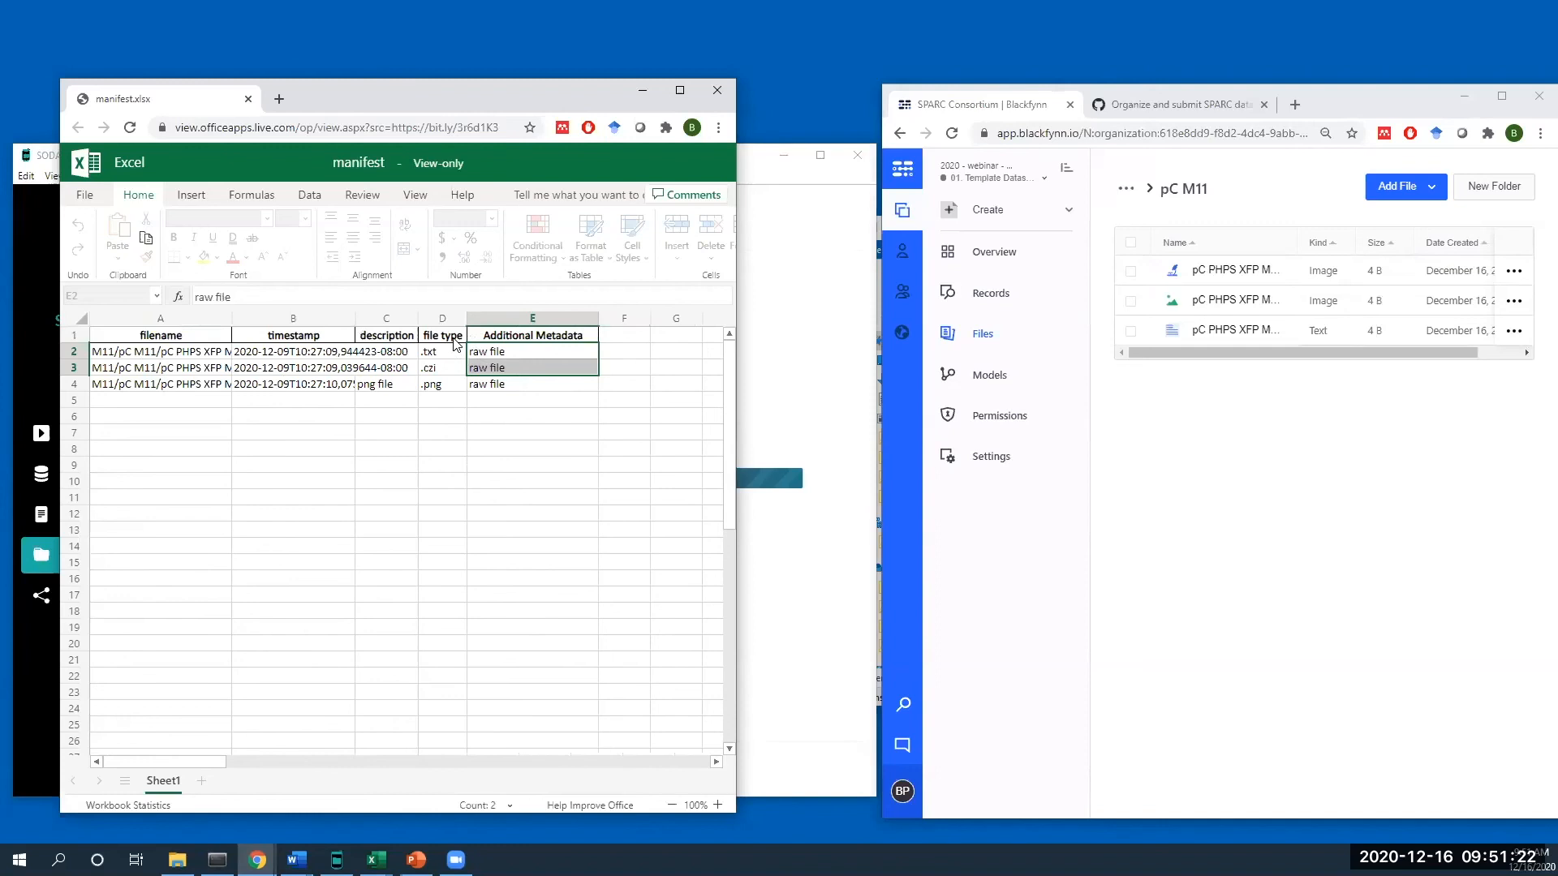
left_click_drag(419, 319, 499, 319)
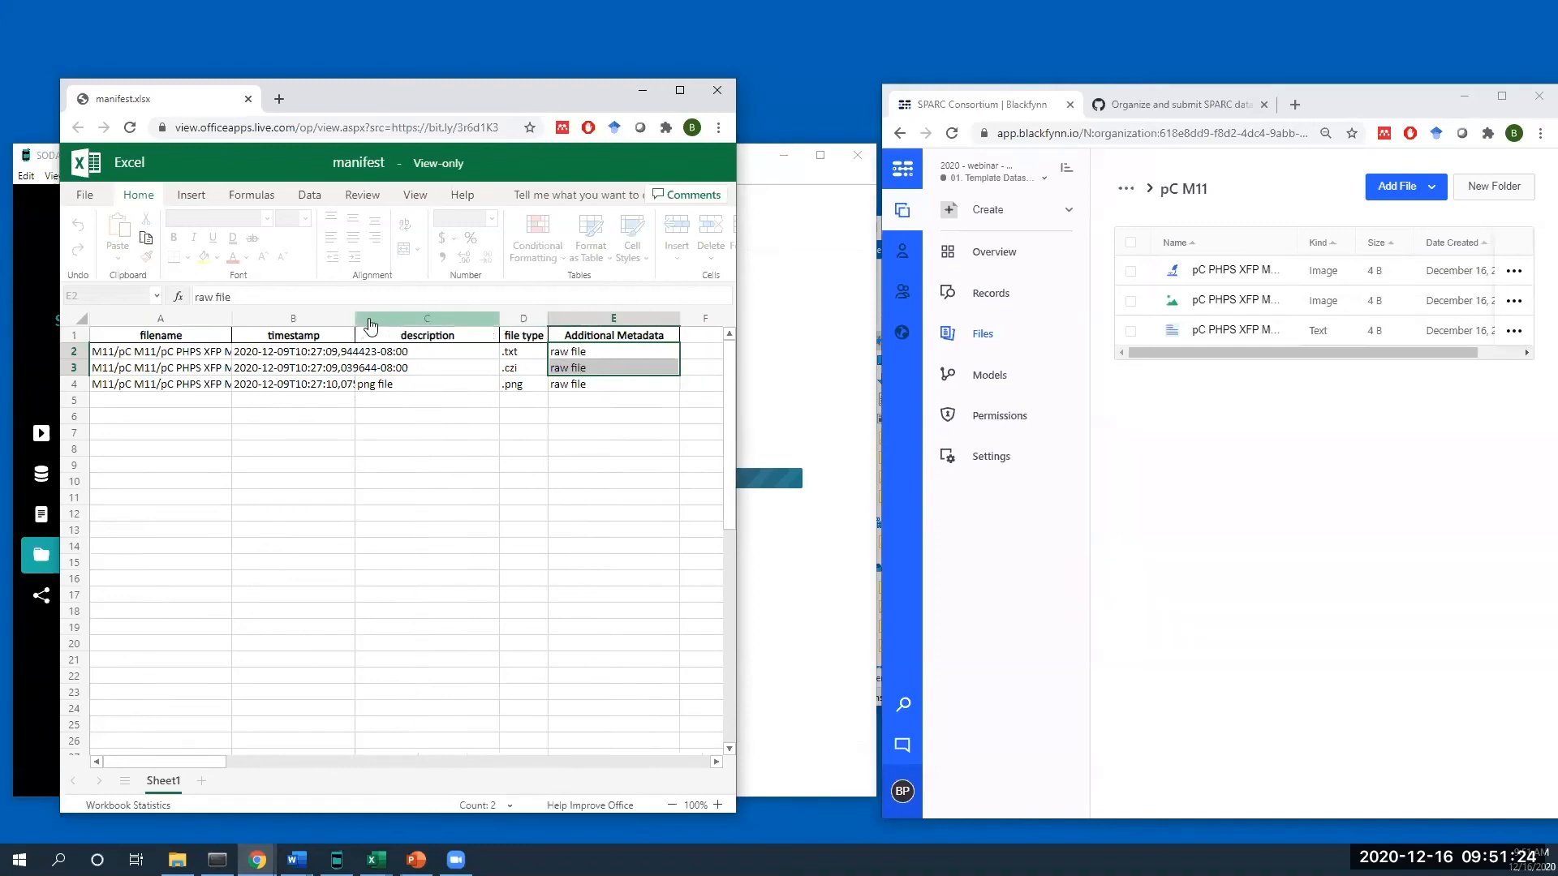
left_click_drag(355, 336, 366, 338)
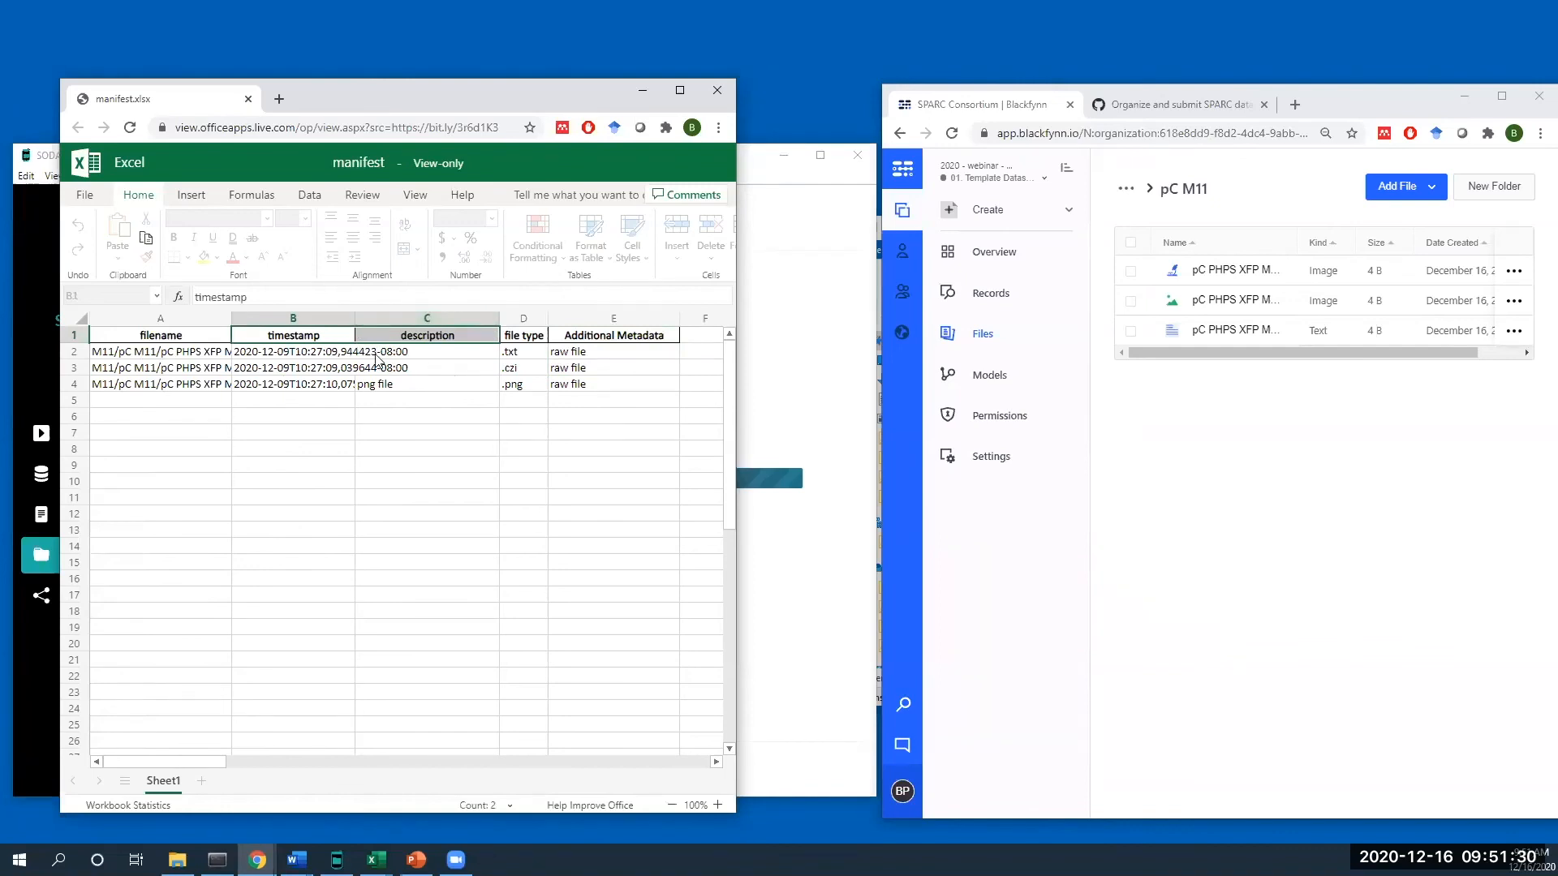
double_click(355, 318)
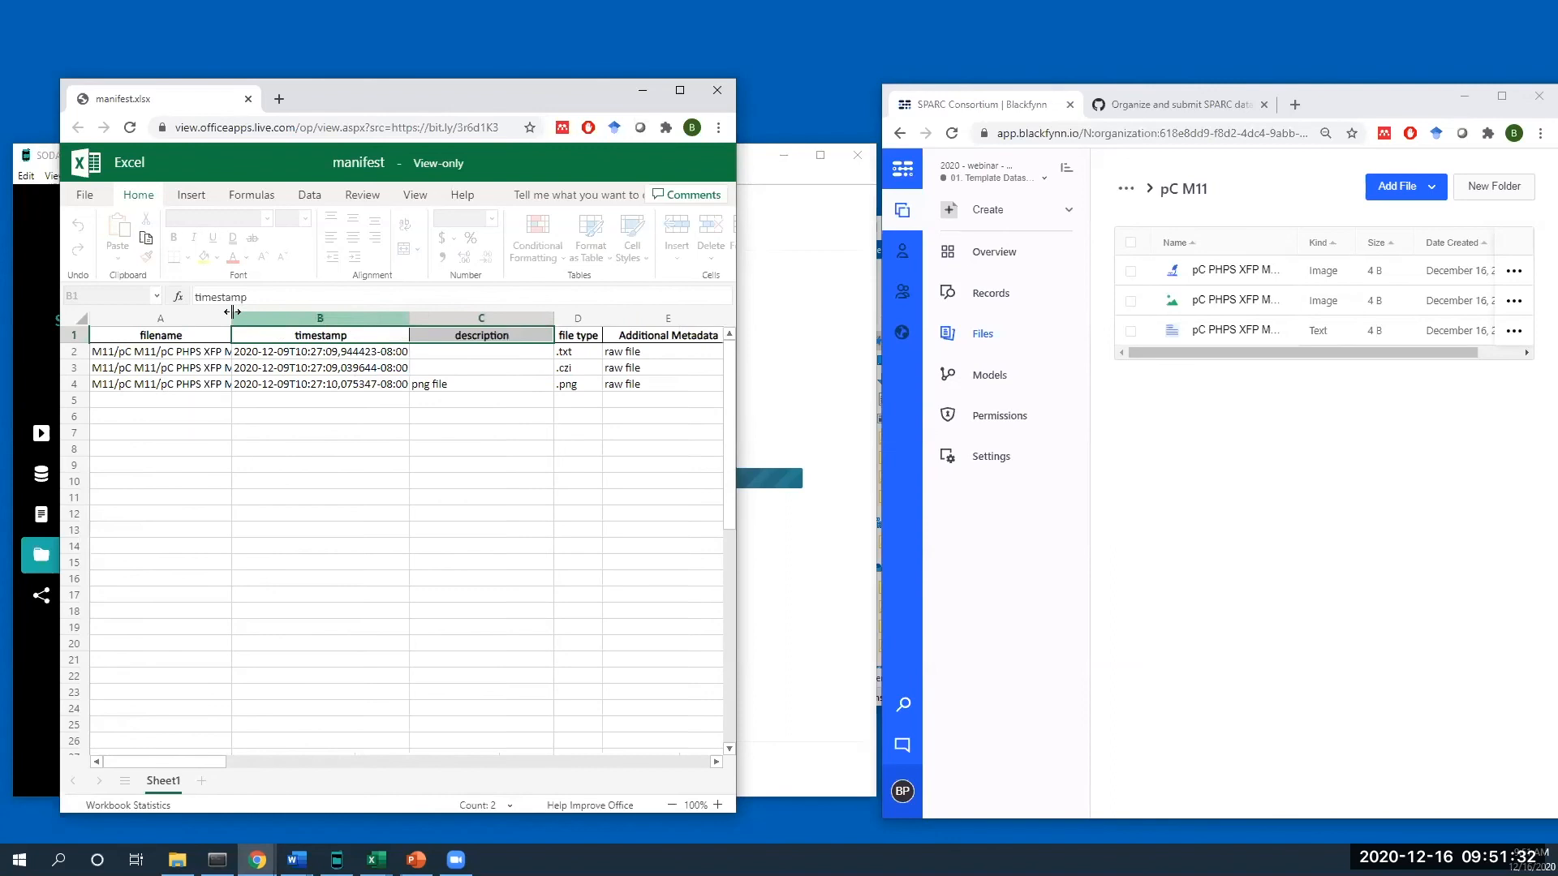
double_click(231, 318)
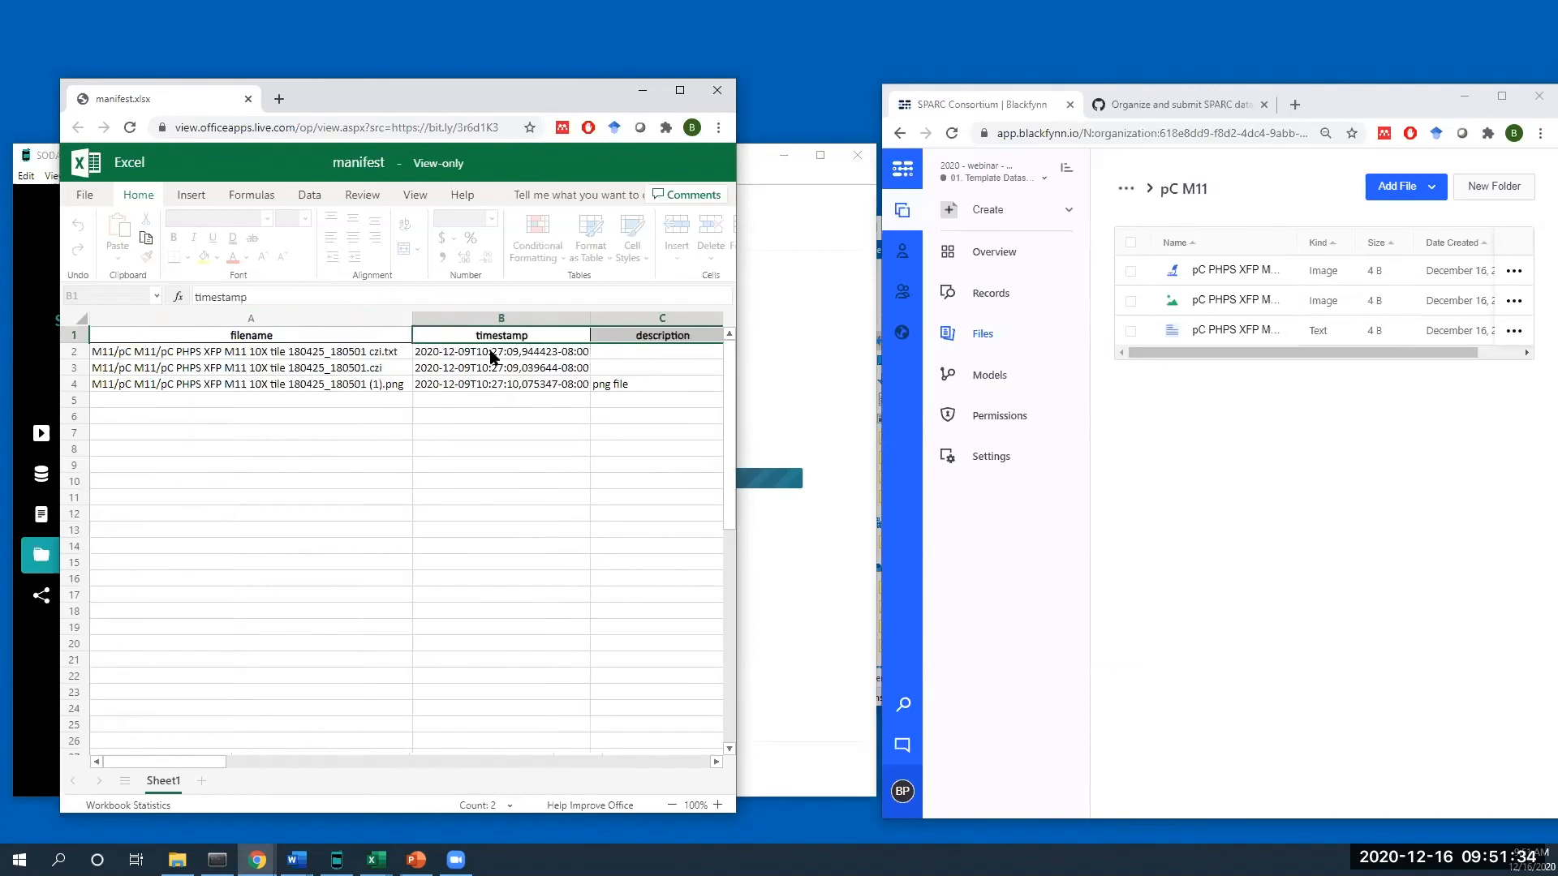
- Compare the manifest's filenames and timestamps with the files in Blackfynn's pC M11 folder, and close the manifest
left_click_drag(492, 355, 492, 389)
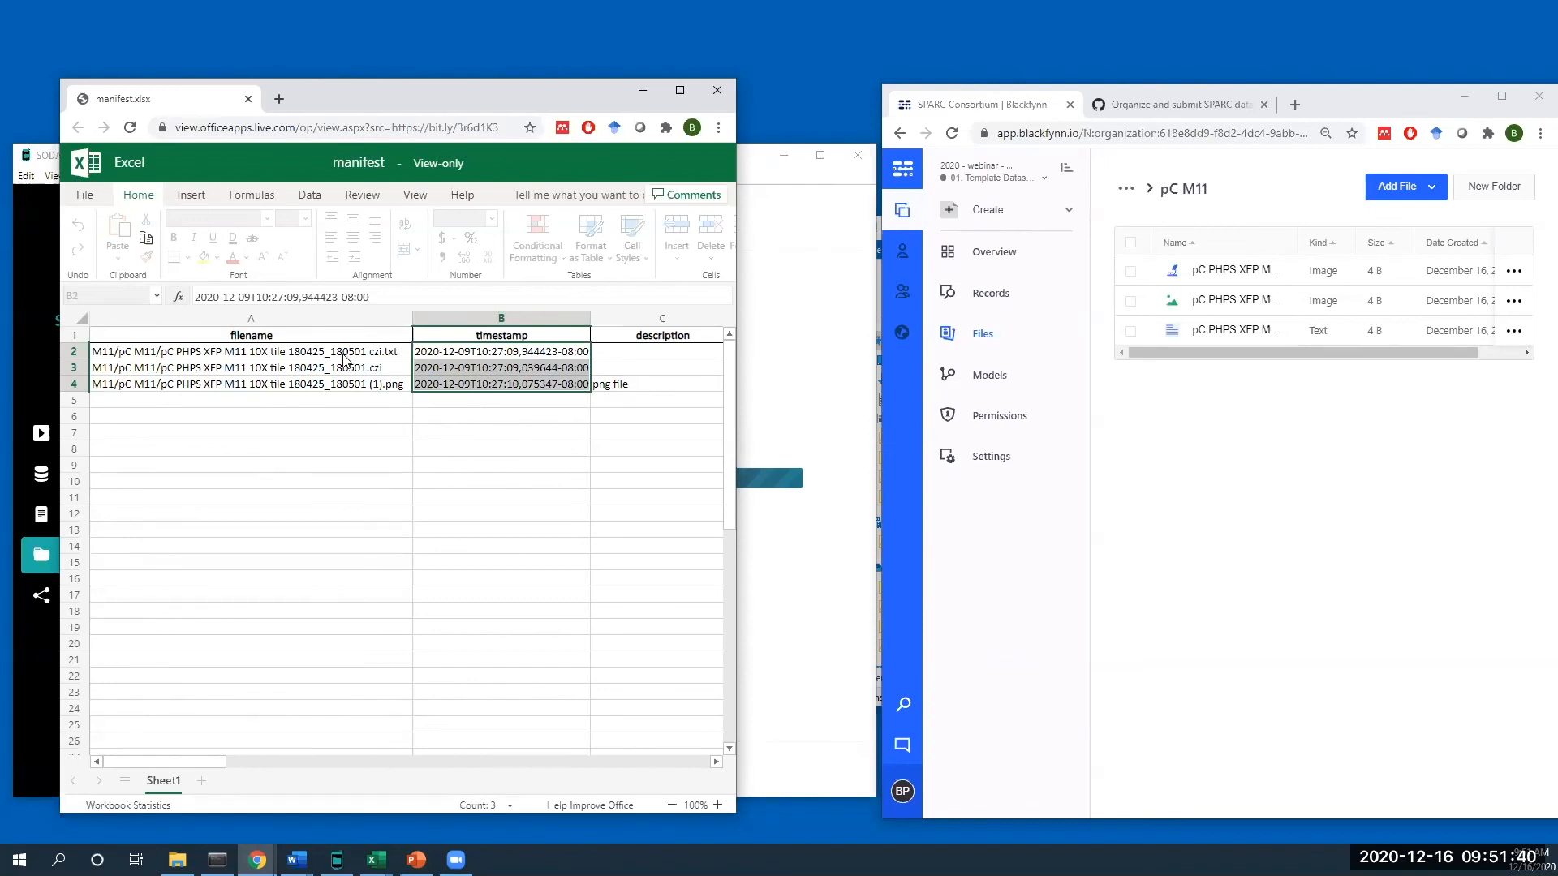
left_click(539, 353)
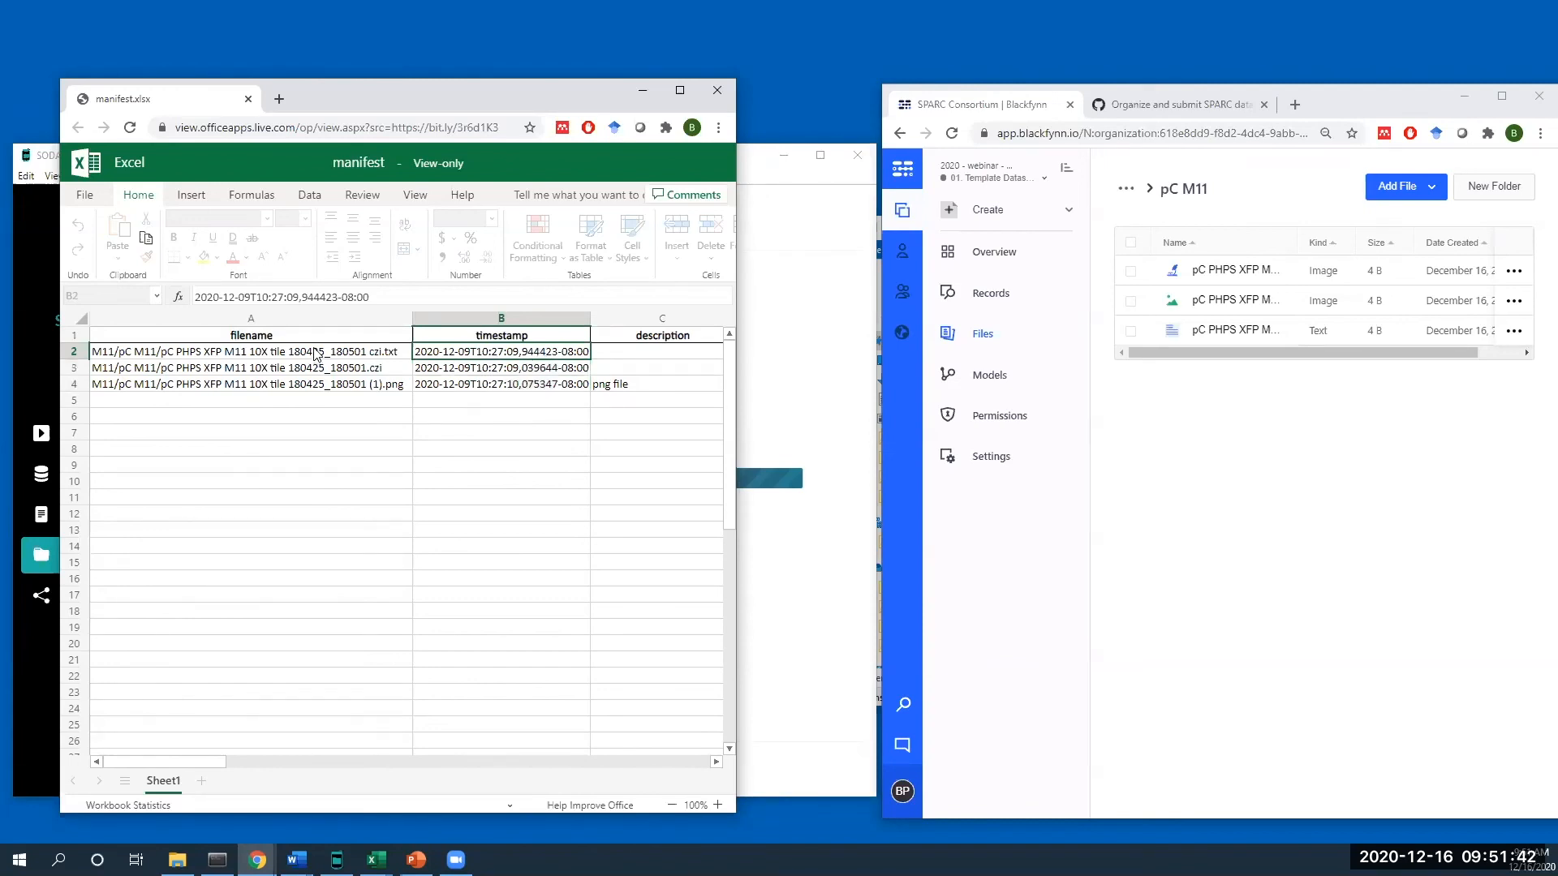
left_click_drag(317, 355, 307, 374)
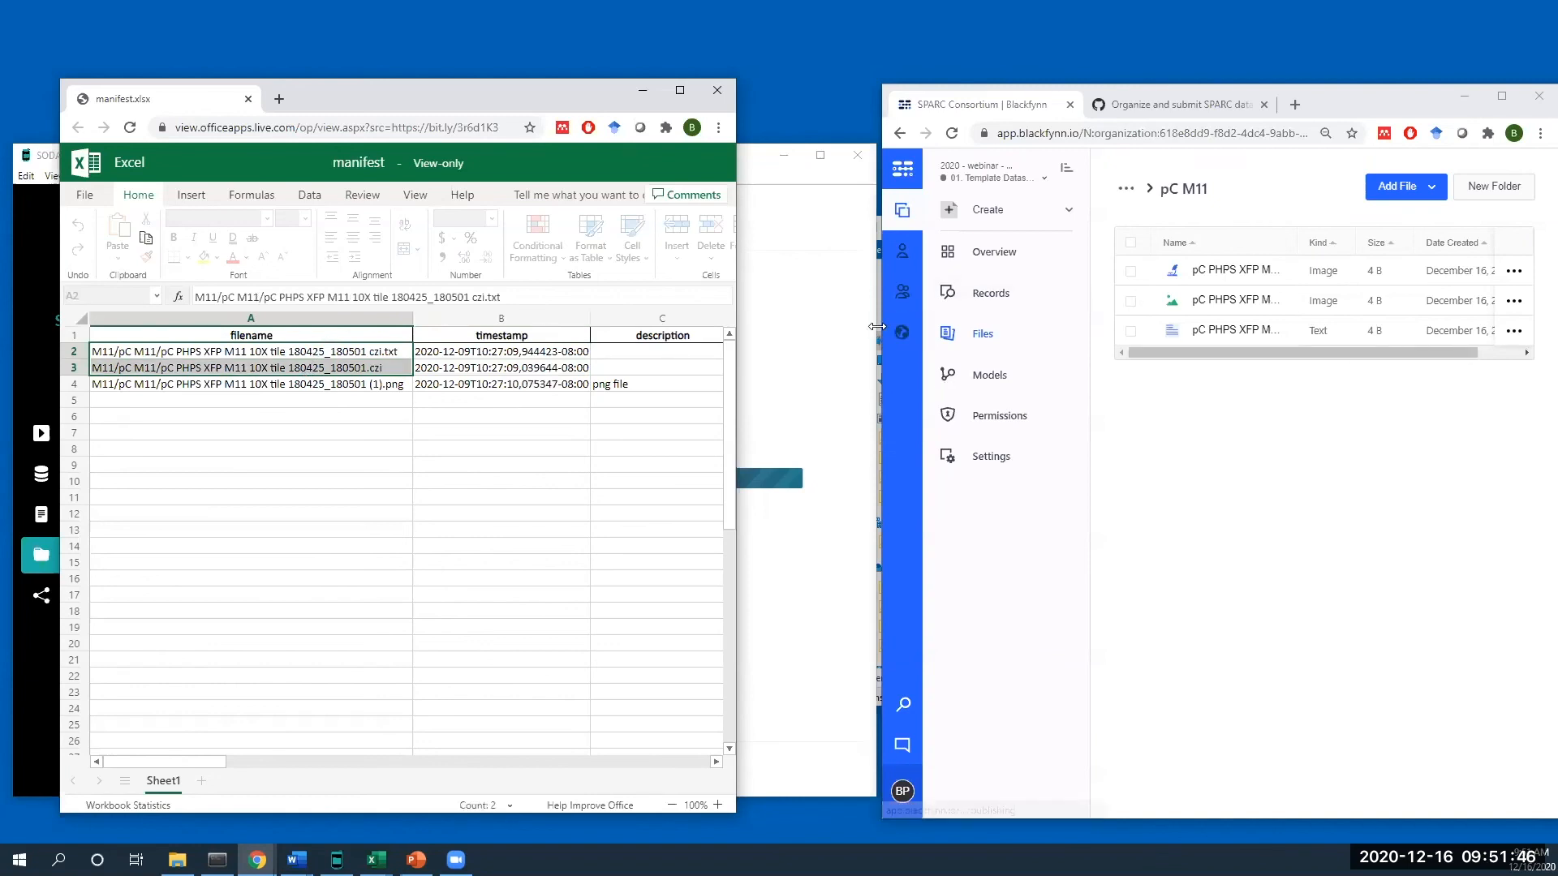
left_click_drag(877, 326, 432, 327)
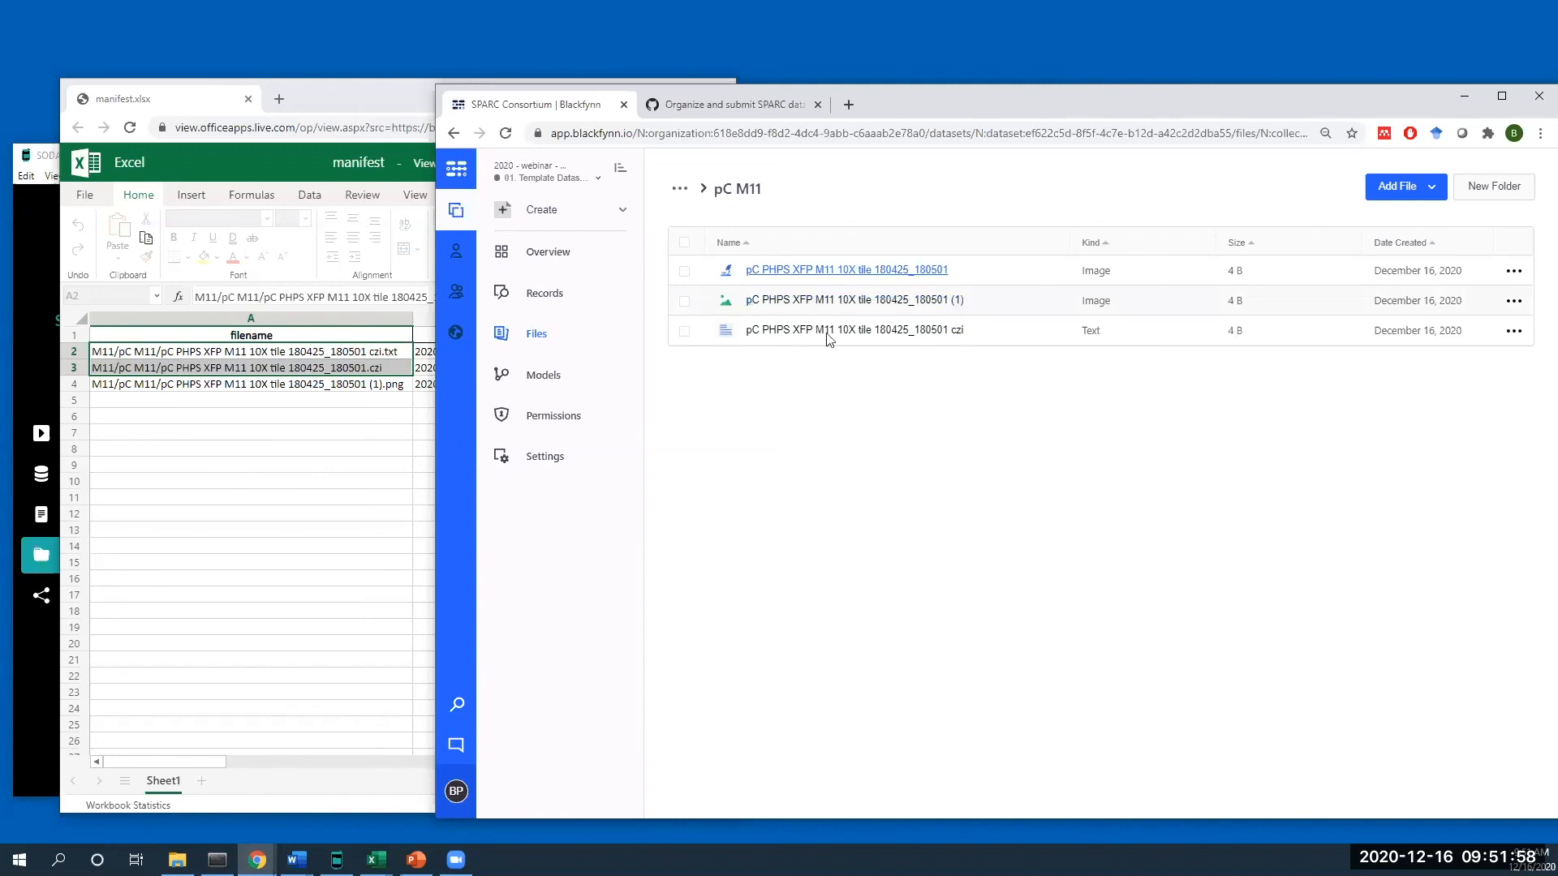
left_click(332, 434)
left_click(346, 386)
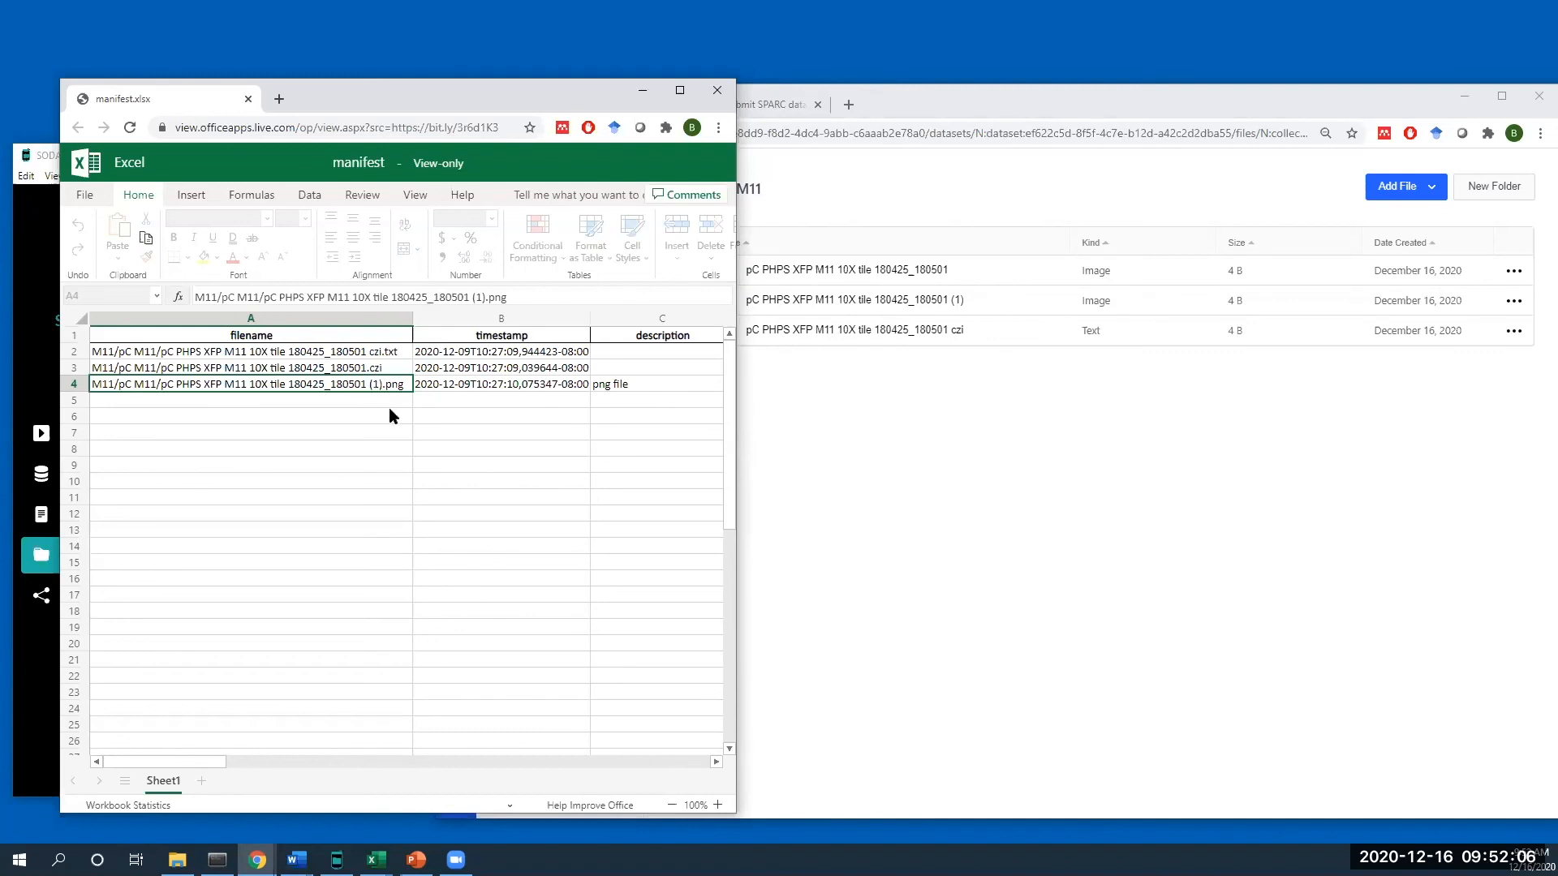
left_click(954, 376)
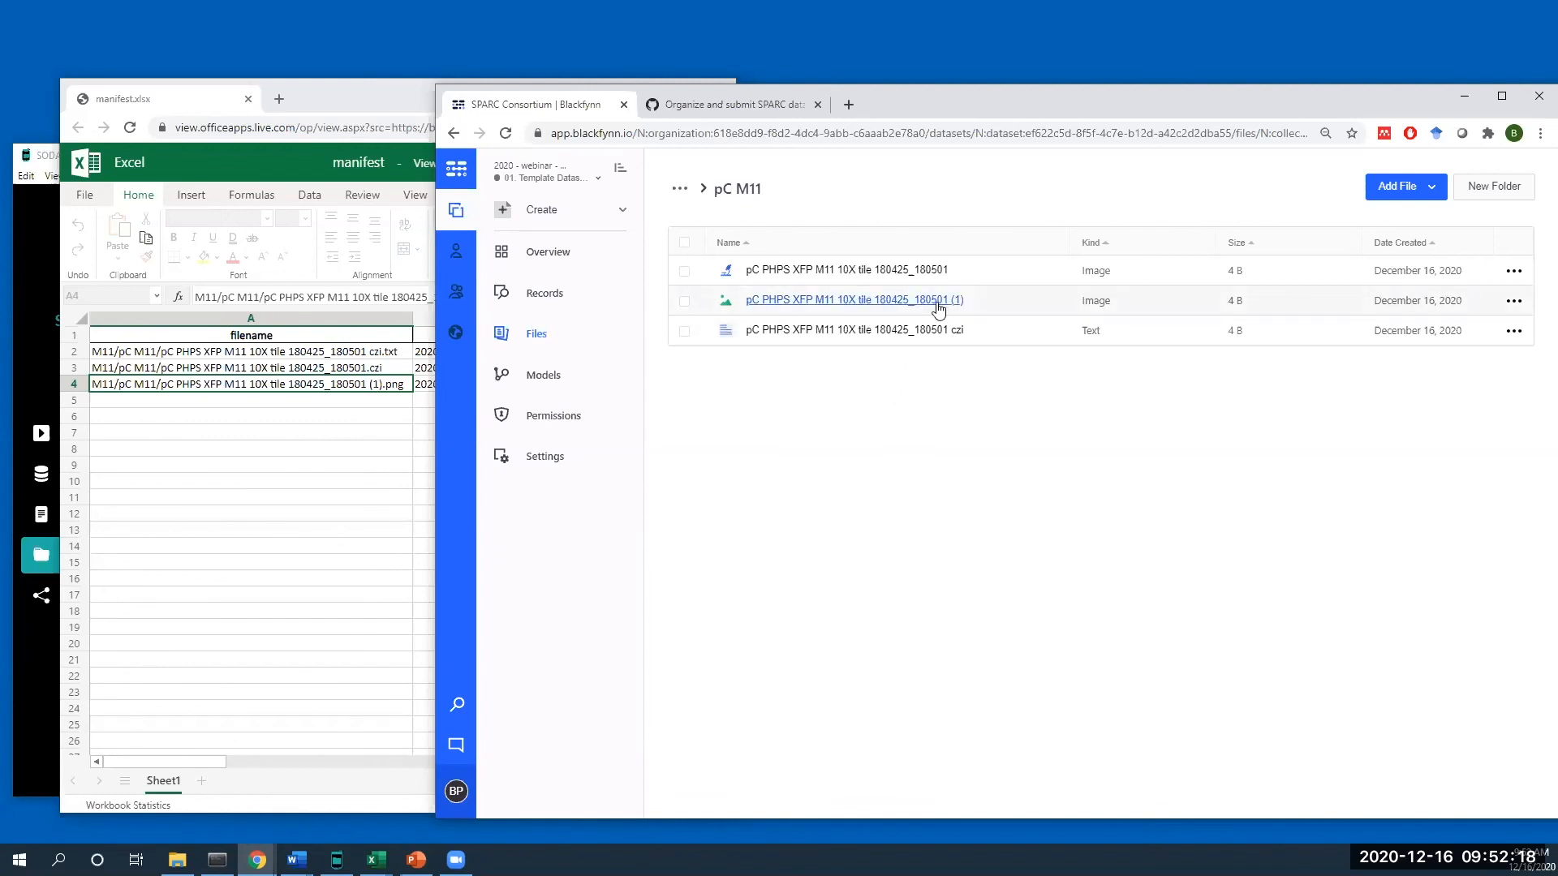
left_click(241, 375)
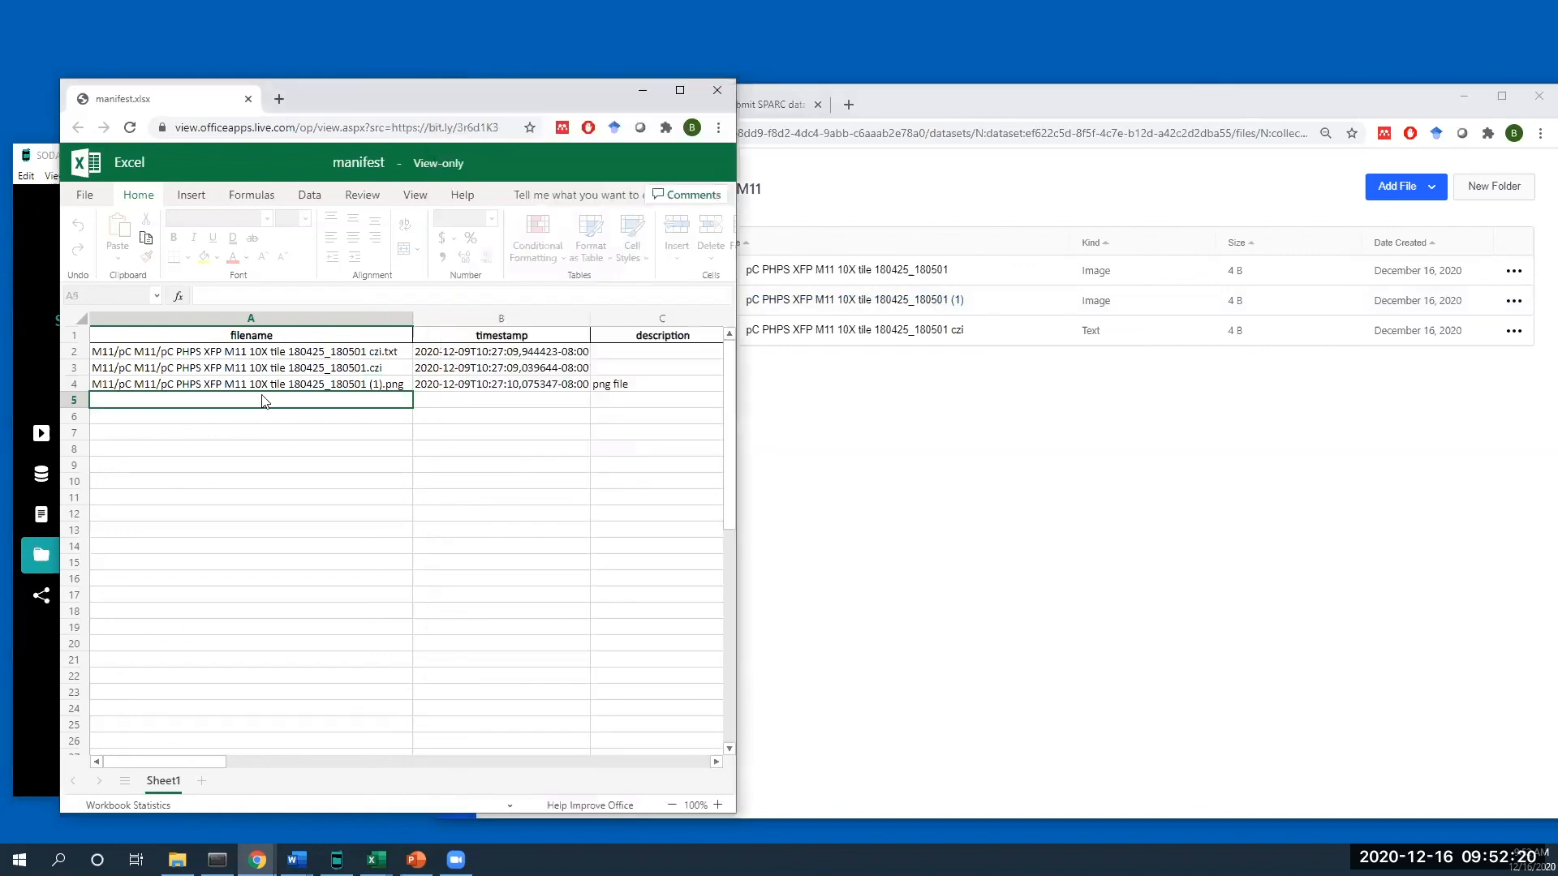
left_click(248, 99)
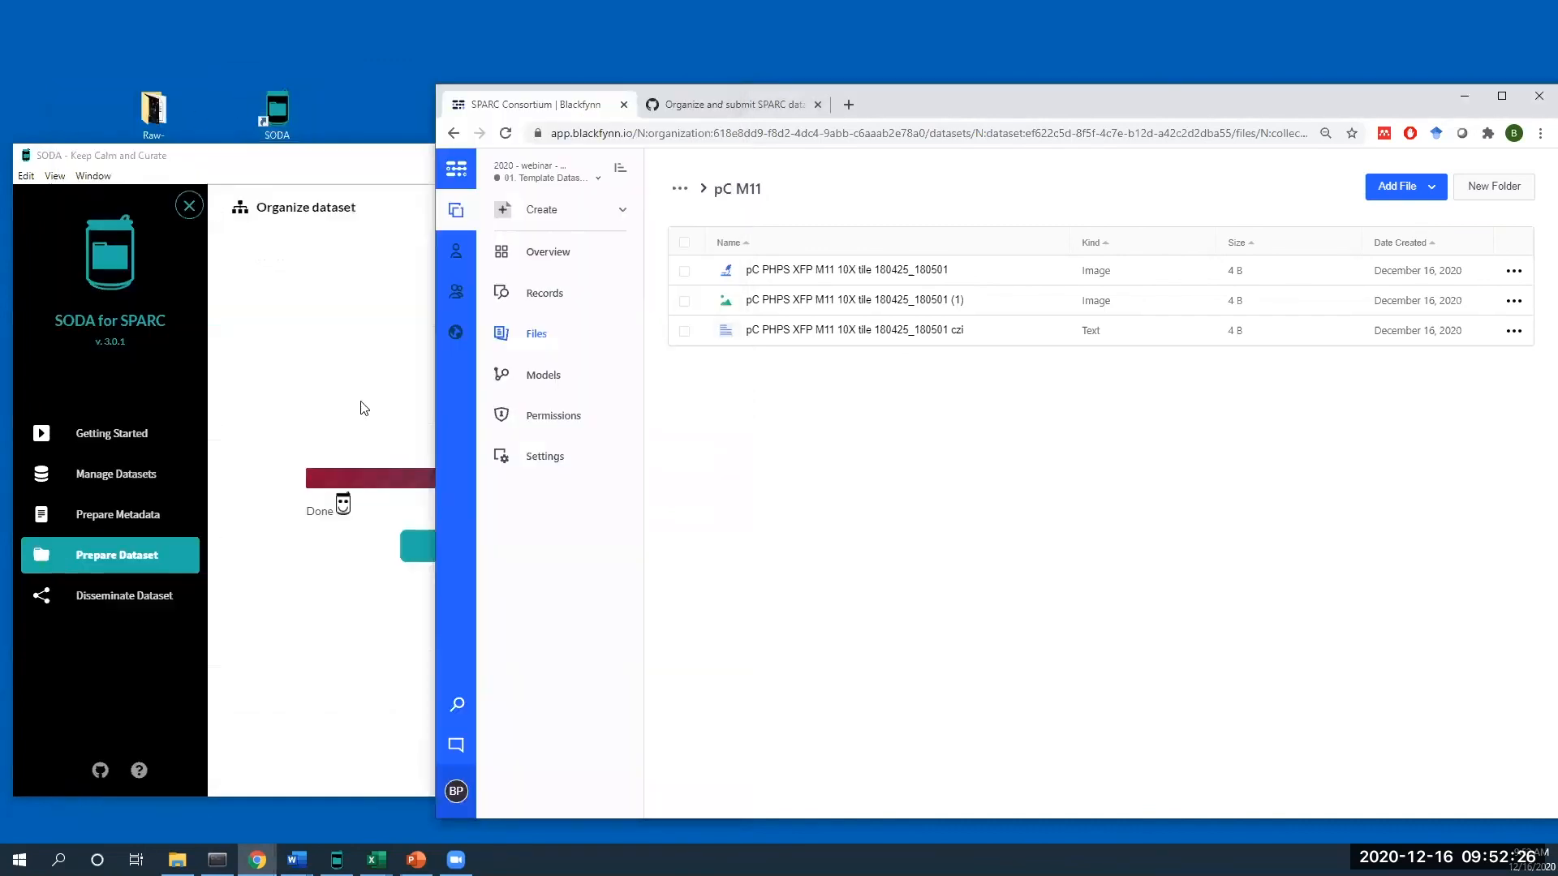
- Switch to SODA, leave the finished generation, and go back to Step 3: Structure dataset files
left_click(318, 579)
left_click(468, 548)
left_click(307, 771)
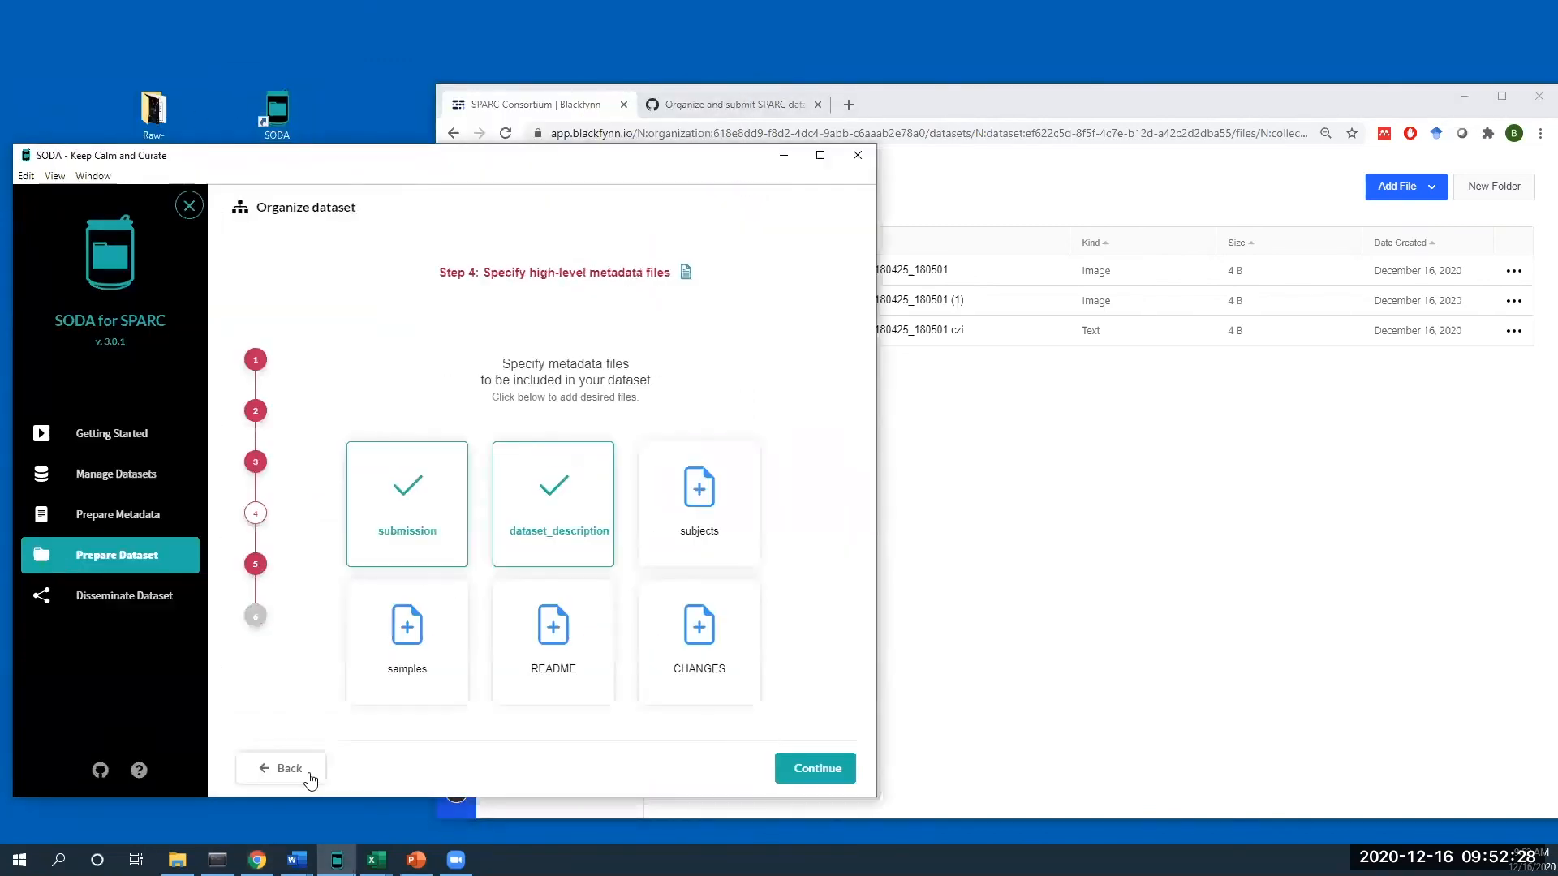
left_click(309, 777)
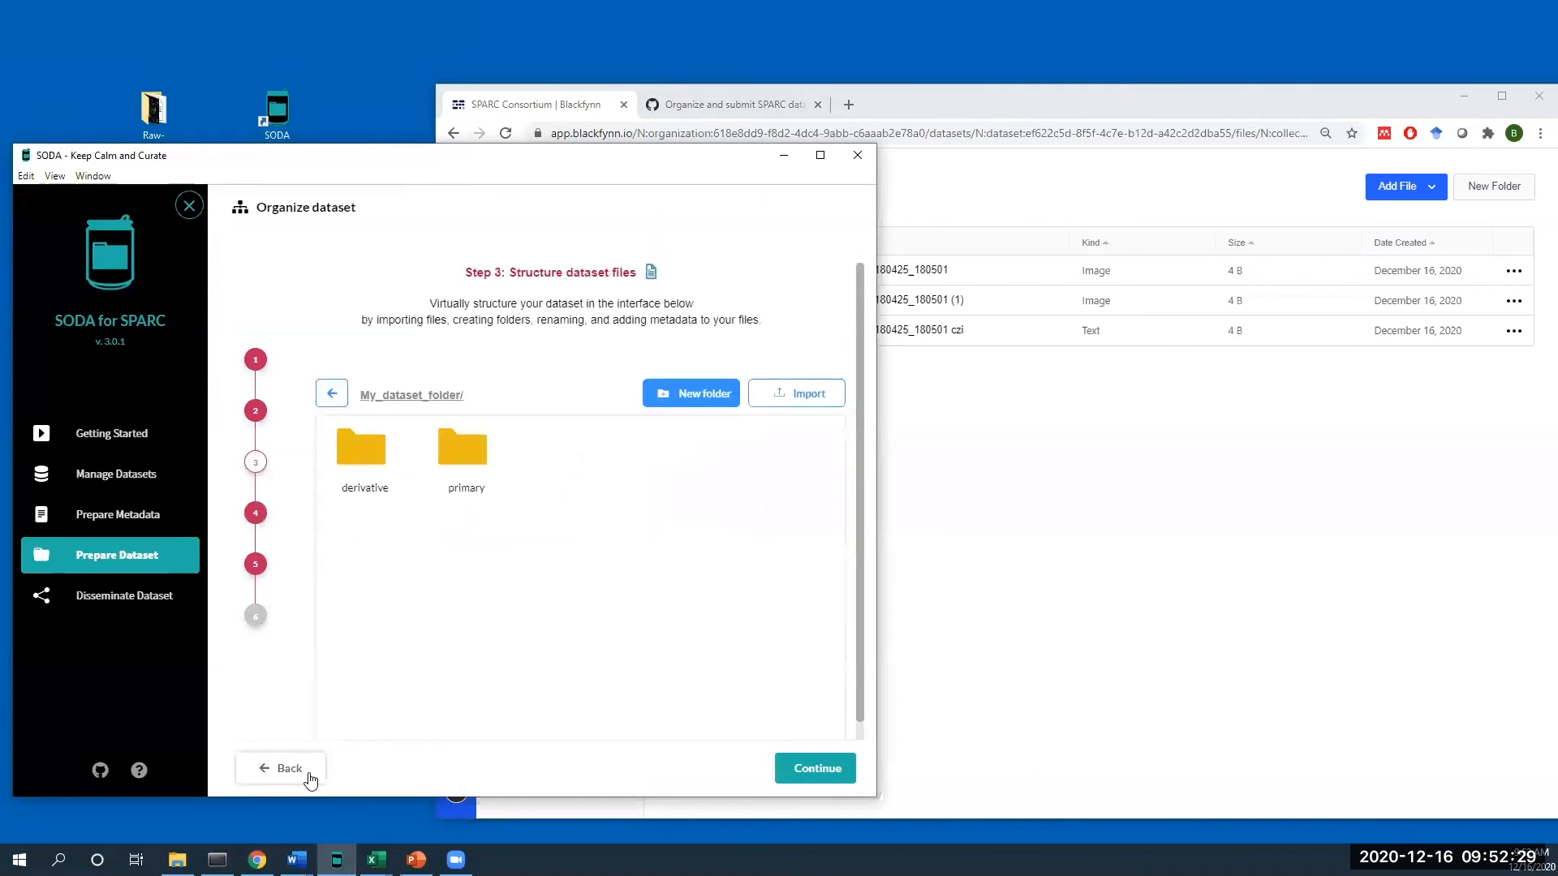
- Delete the derivative folder and the M11 folder inside primary from the virtual dataset structure
right_click(366, 451)
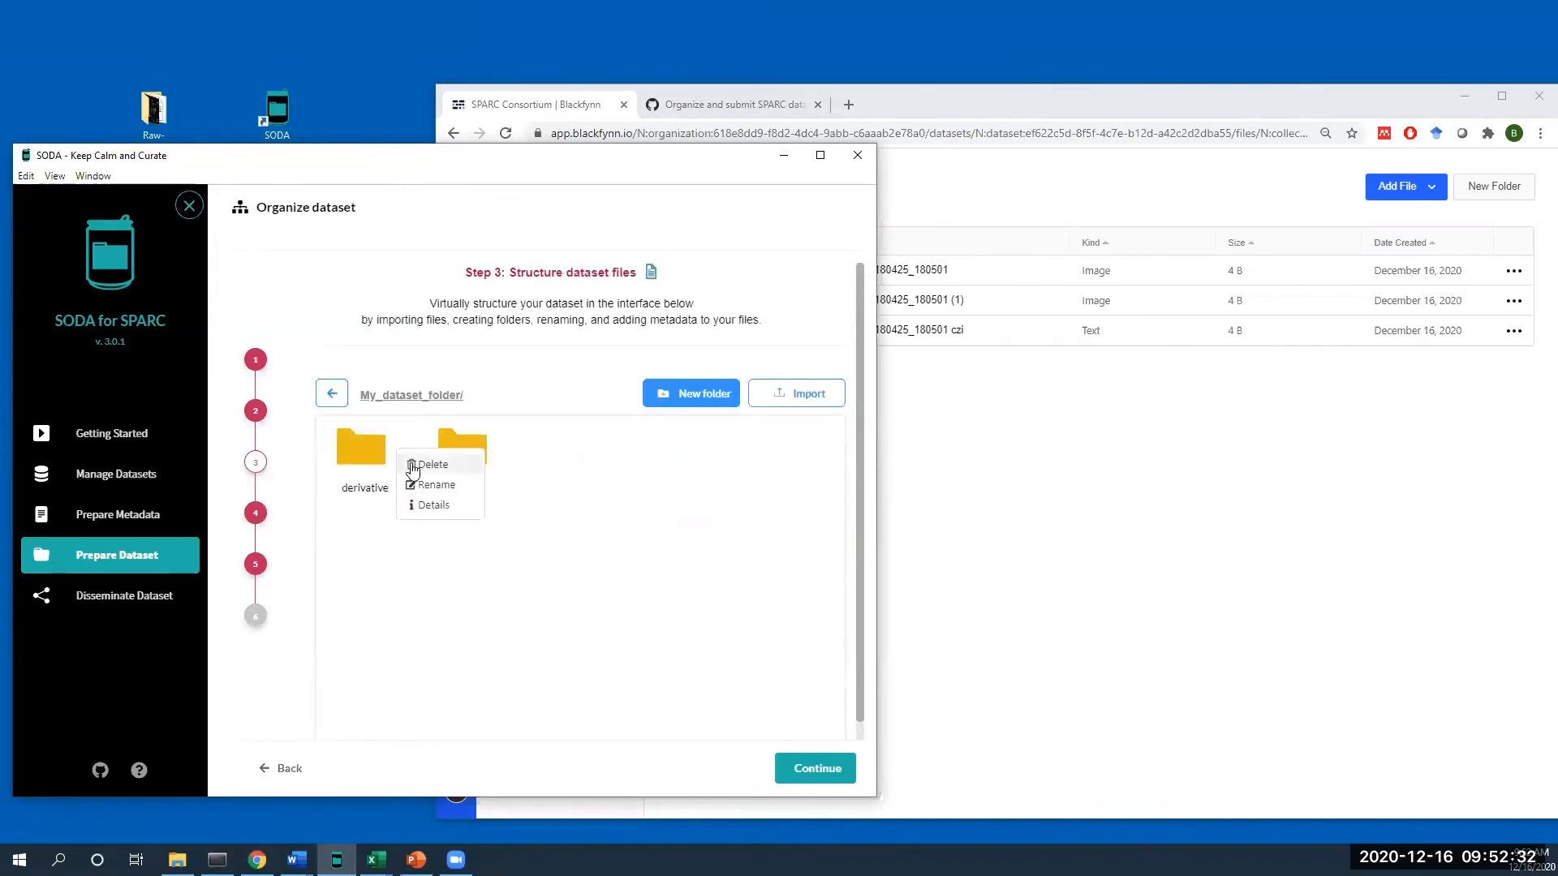
left_click(414, 465)
left_click(615, 522)
right_click(365, 459)
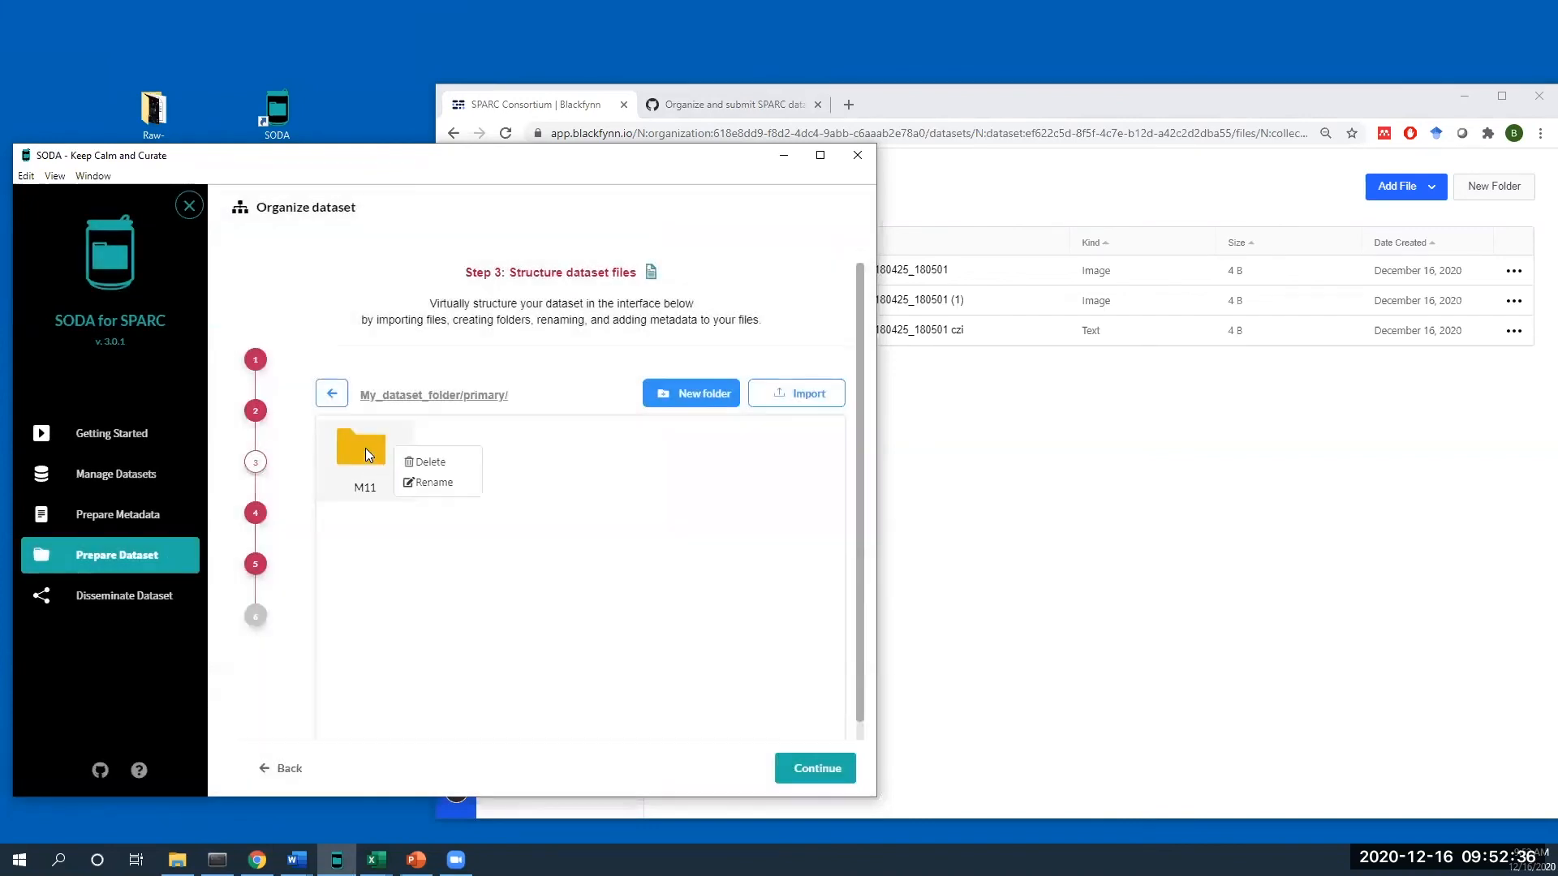
left_click(417, 455)
left_click(619, 532)
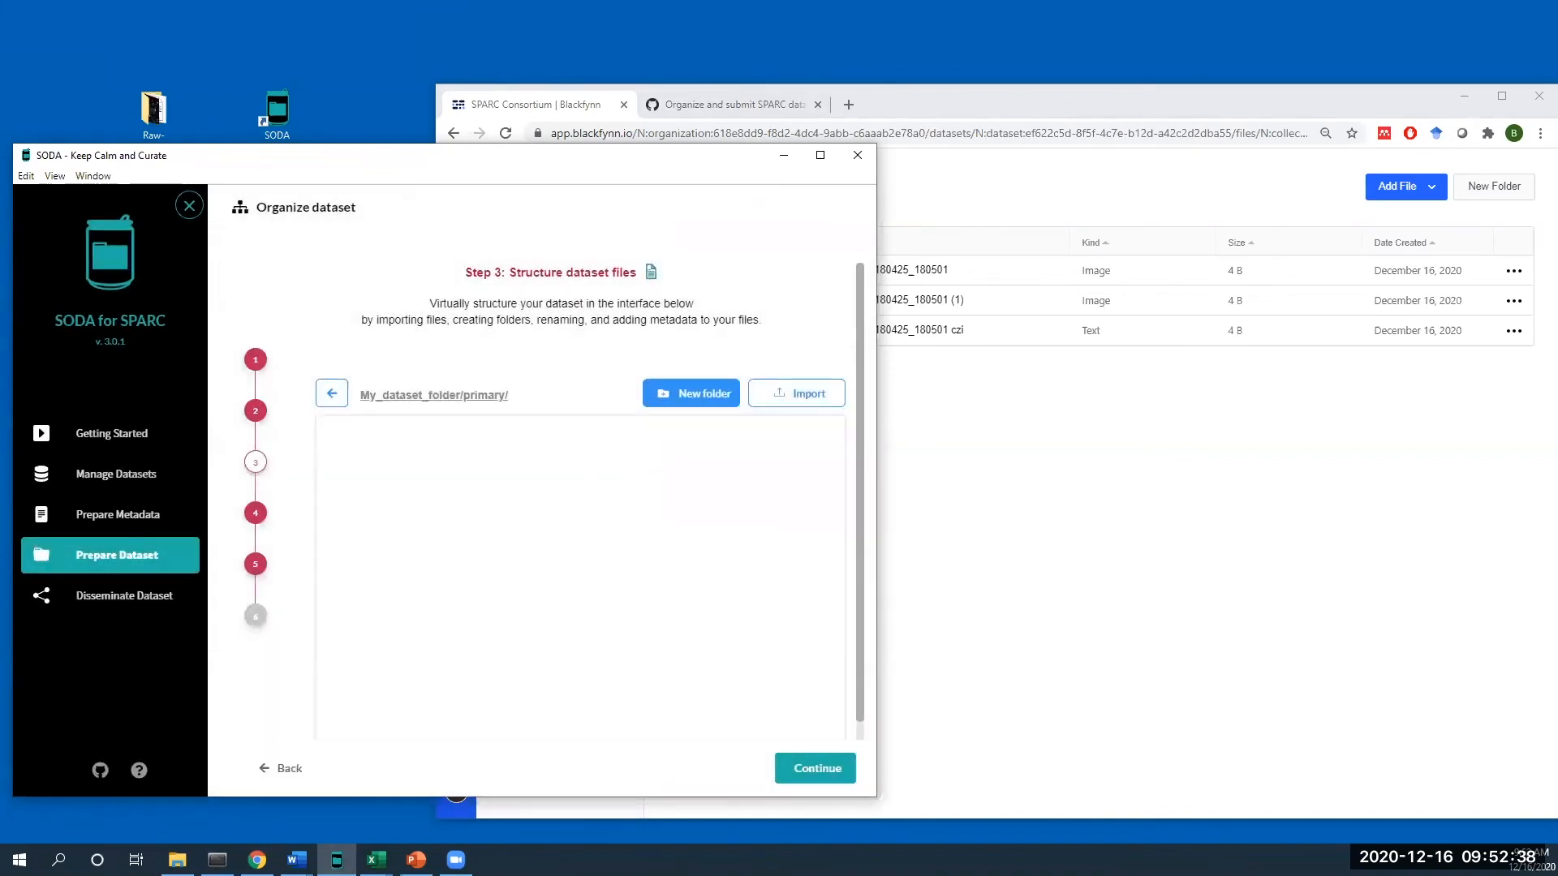
- Import the M131 folder from the other files directory into primary, check its subfolders, and return to My_dataset_folder
left_click(177, 860)
key("alt+Up")
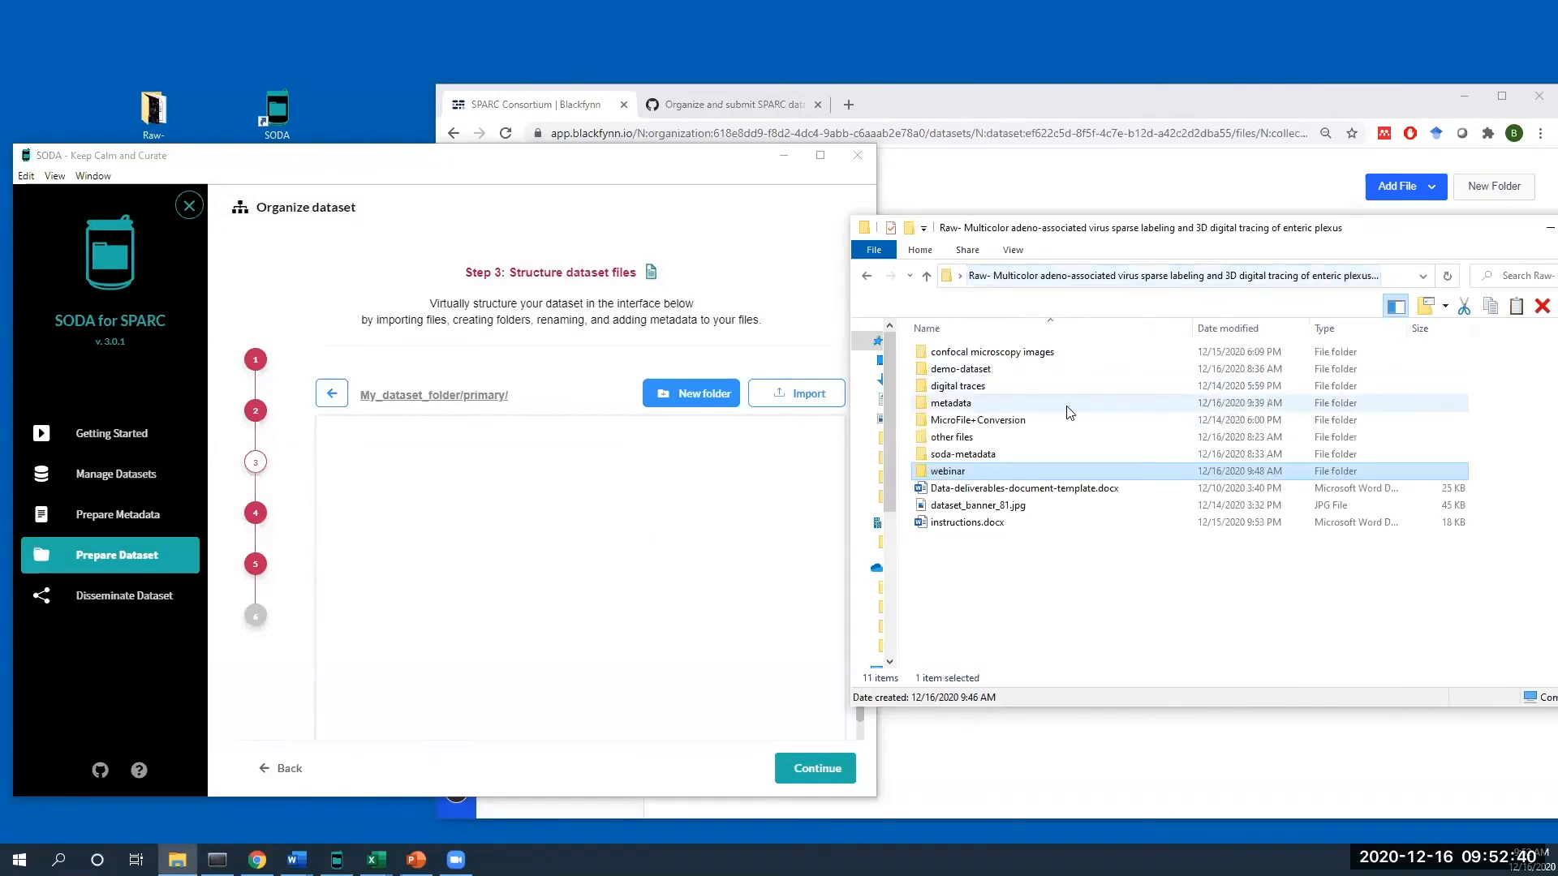
double_click(958, 439)
left_click_drag(943, 369, 563, 546)
double_click(363, 450)
double_click(365, 451)
left_click(328, 395)
left_click(328, 395)
left_click(329, 397)
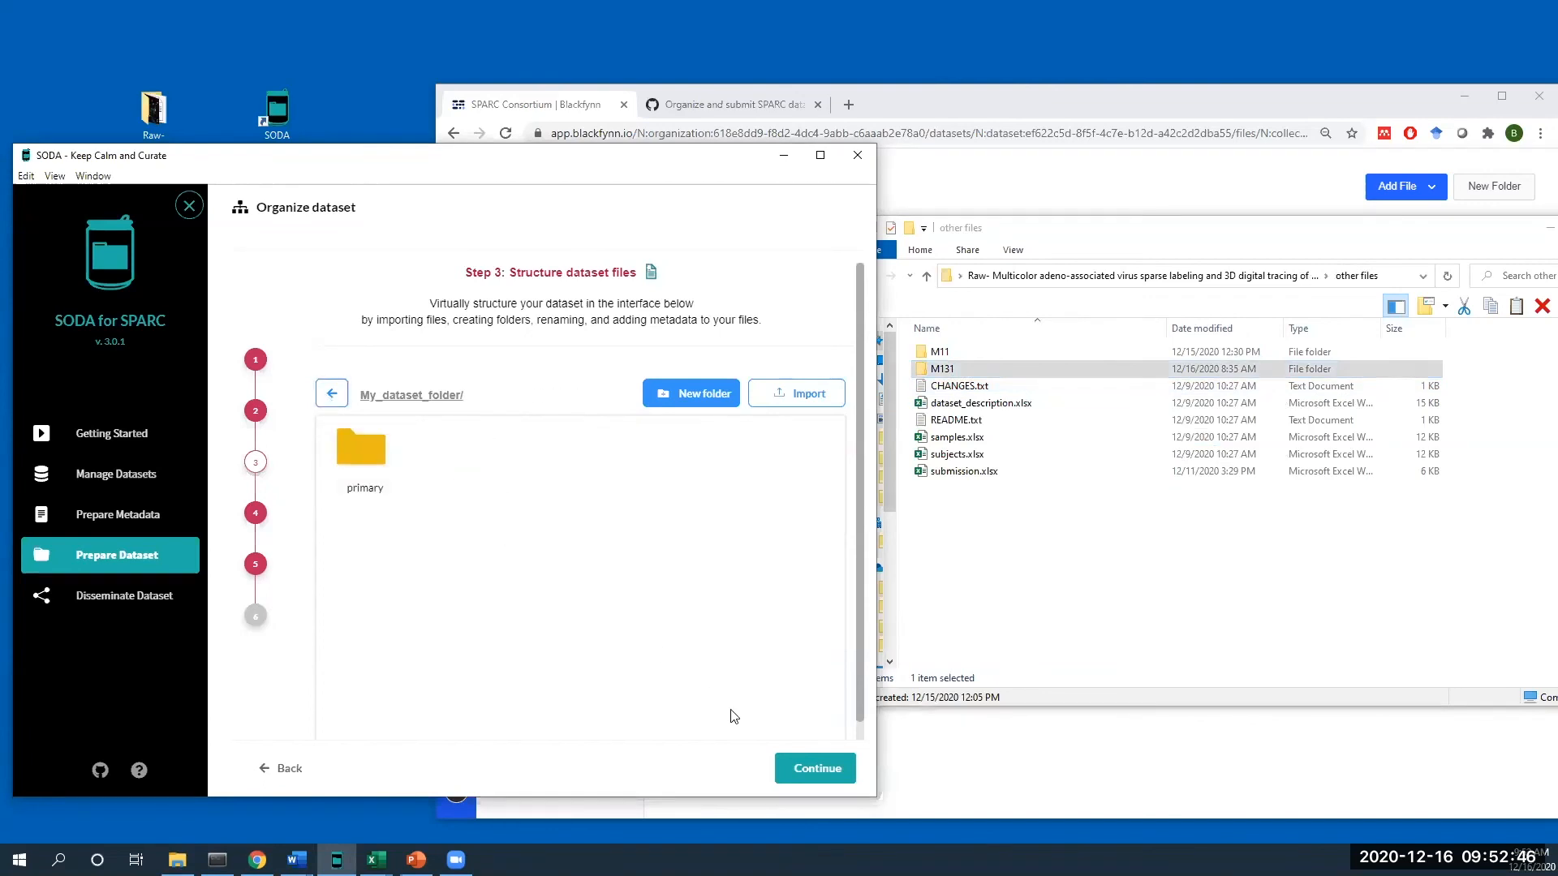
- Proceed to the generation settings, choose the existing dataset 2020 - webinar - Multicolor adeno-associated virus sparse labeling, and set existing folders to Merge
left_click(809, 773)
left_click(812, 771)
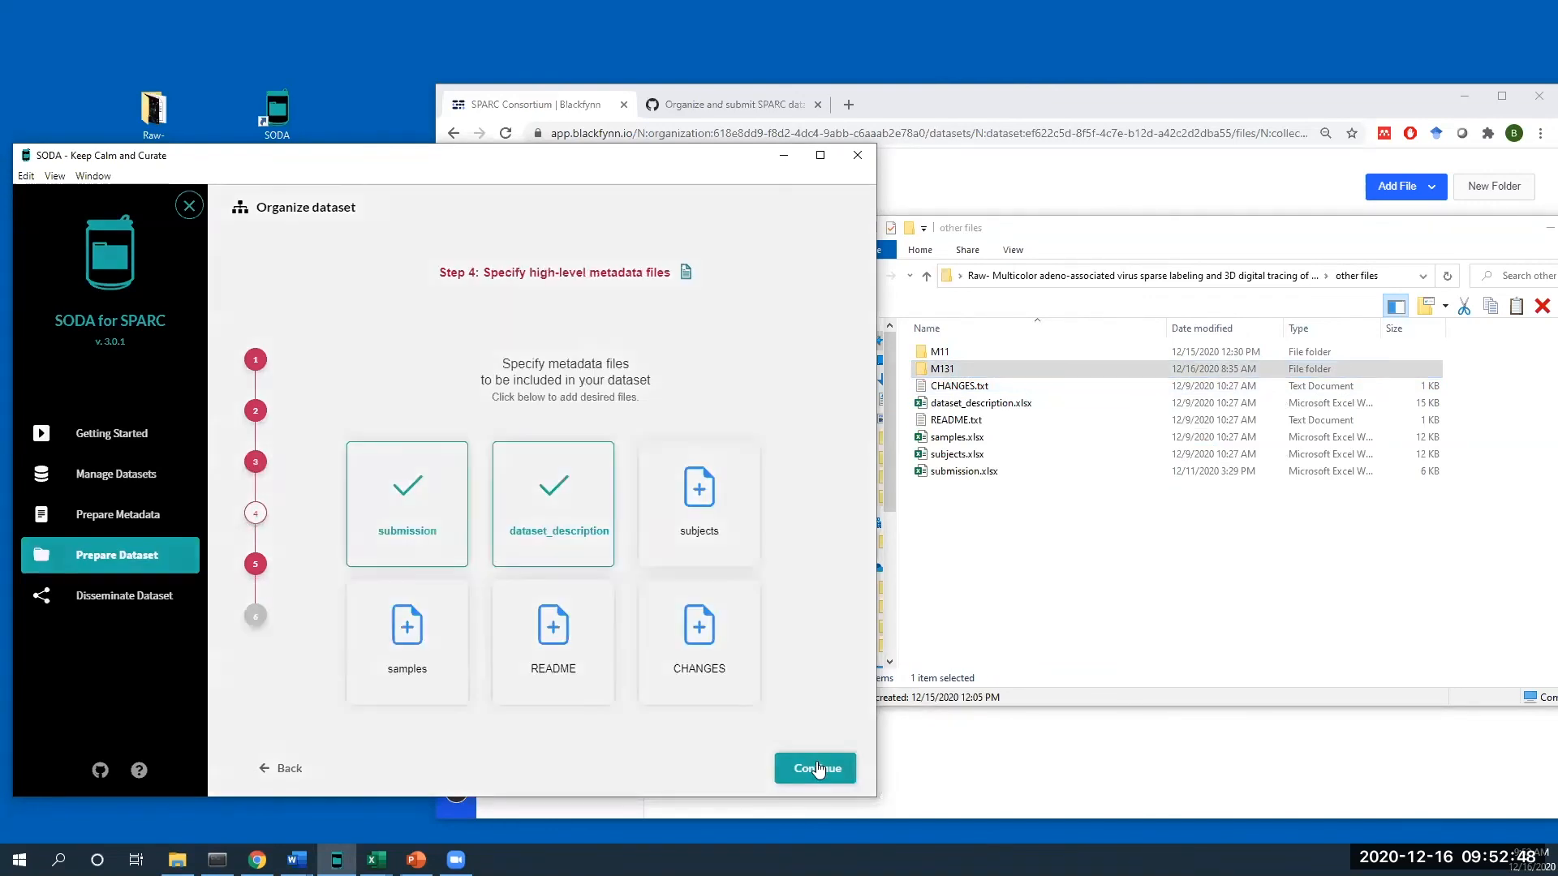
left_click(605, 543)
left_click(814, 767)
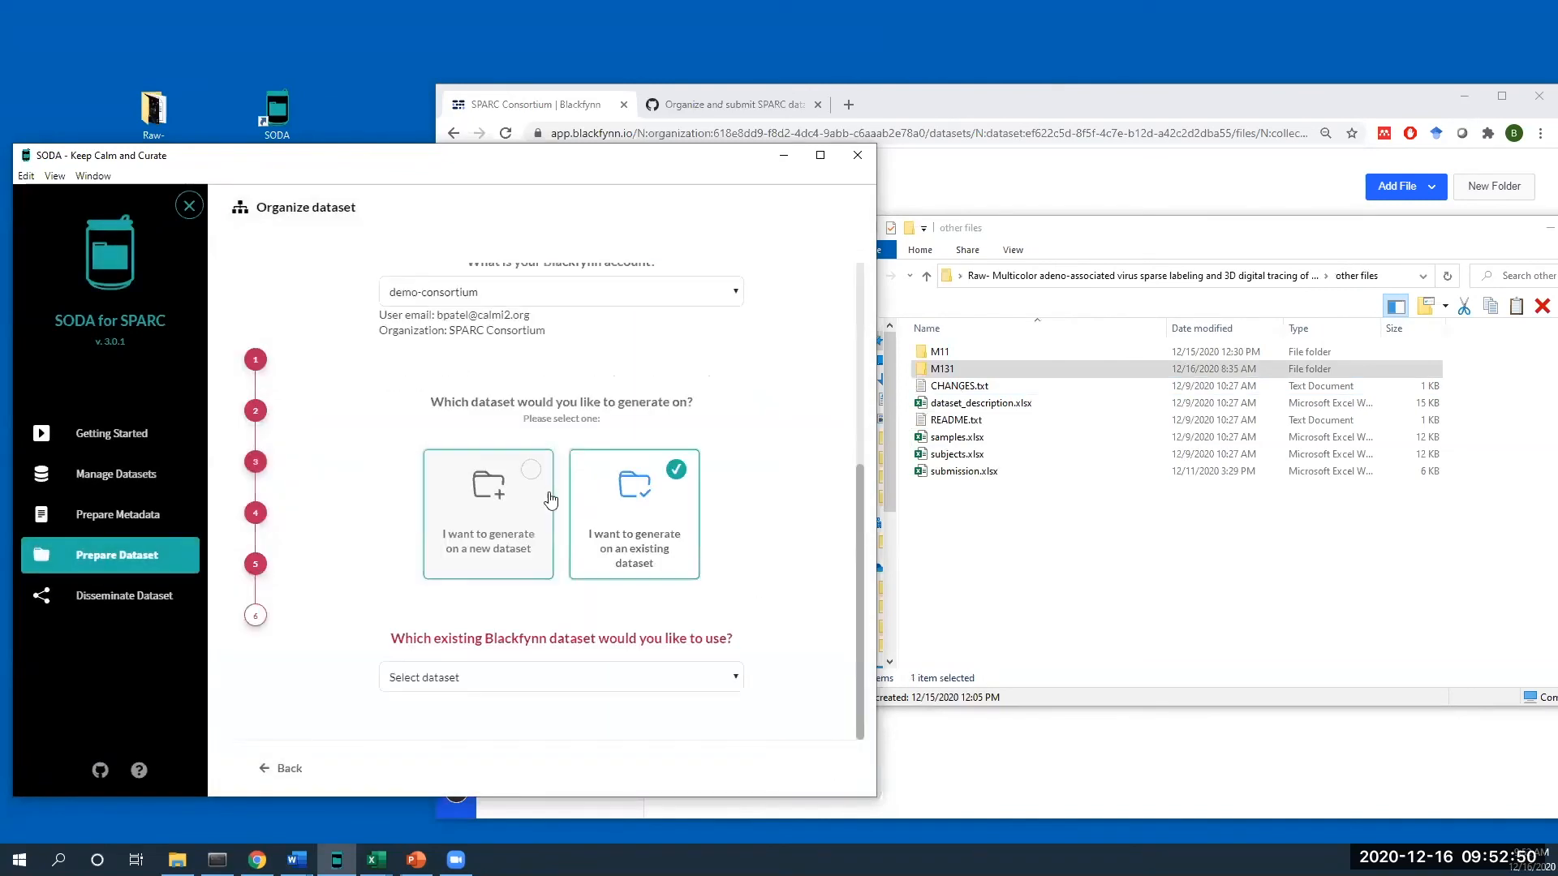
left_click(675, 677)
left_click(673, 394)
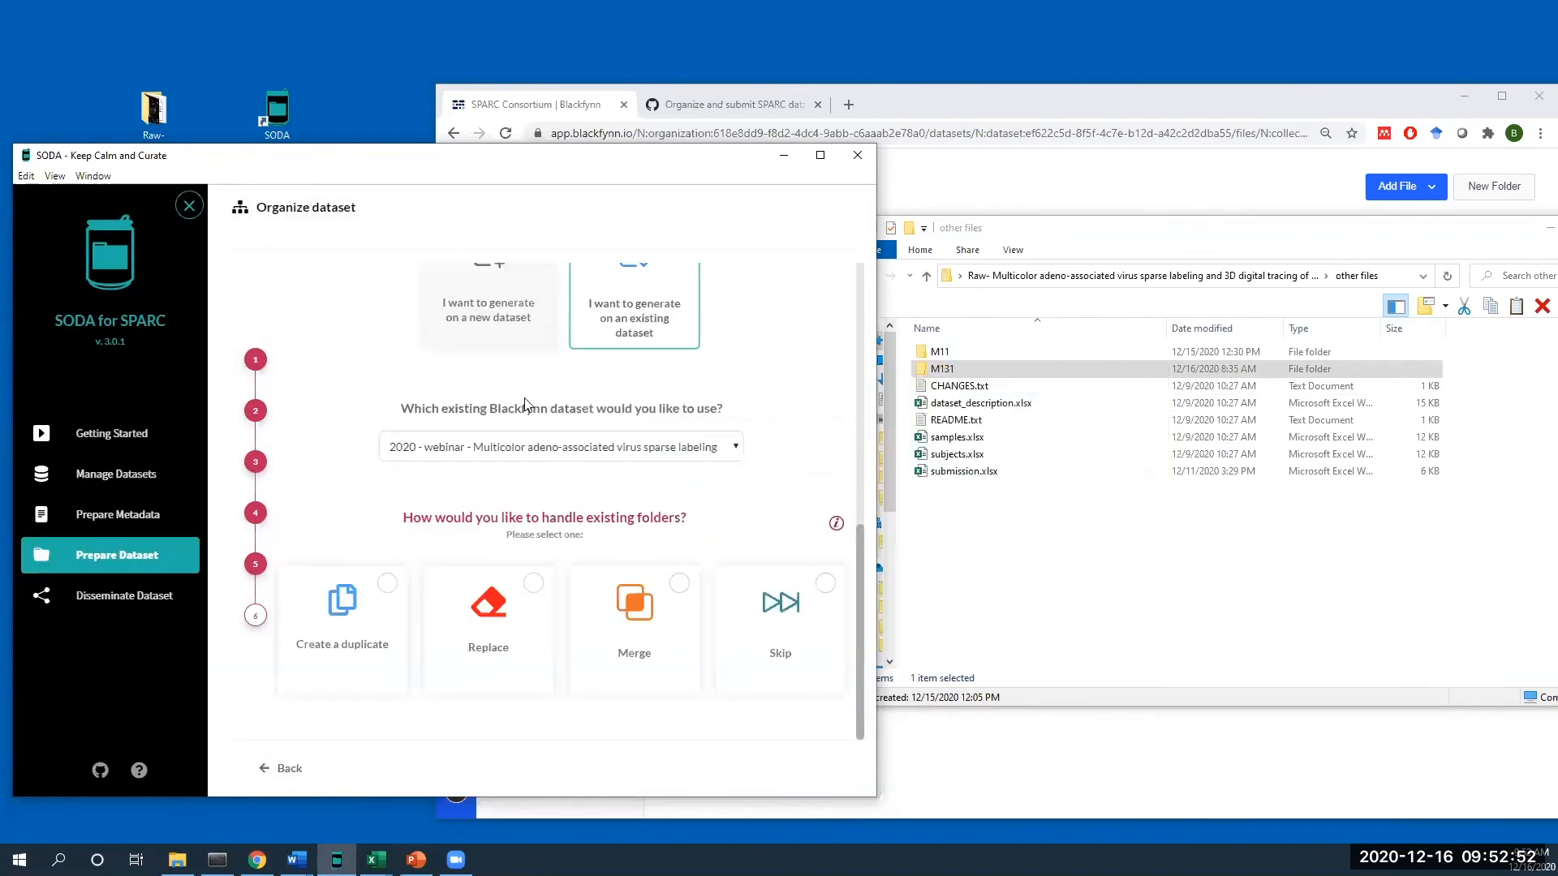
left_click(653, 618)
- Switch to Blackfynn in the browser and go back up to the primary folder to examine its contents
left_click(1103, 177)
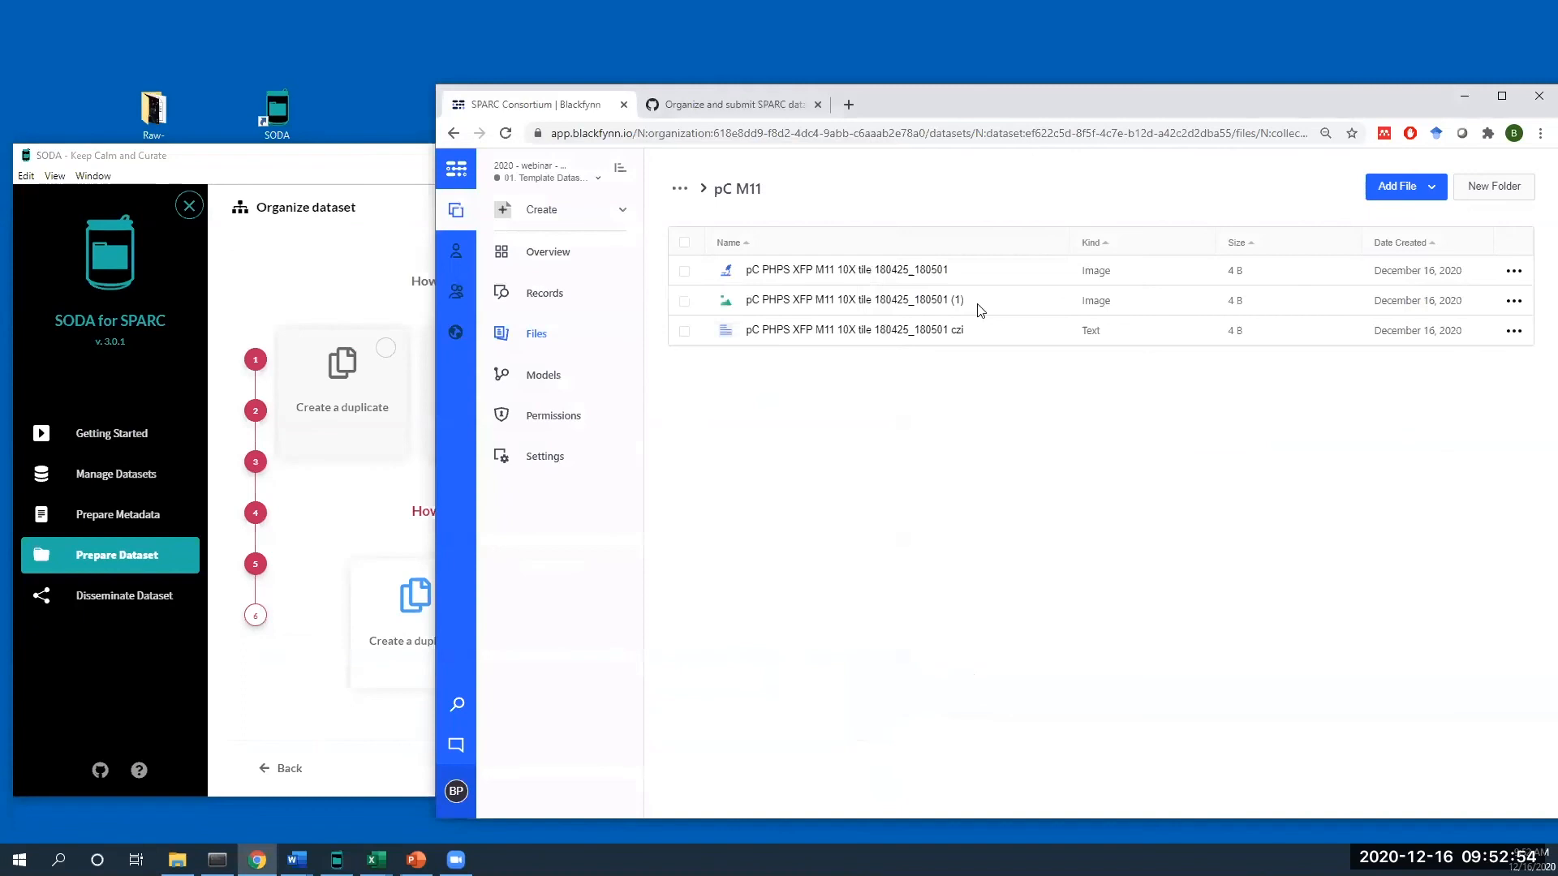
left_click(680, 189)
left_click(681, 277)
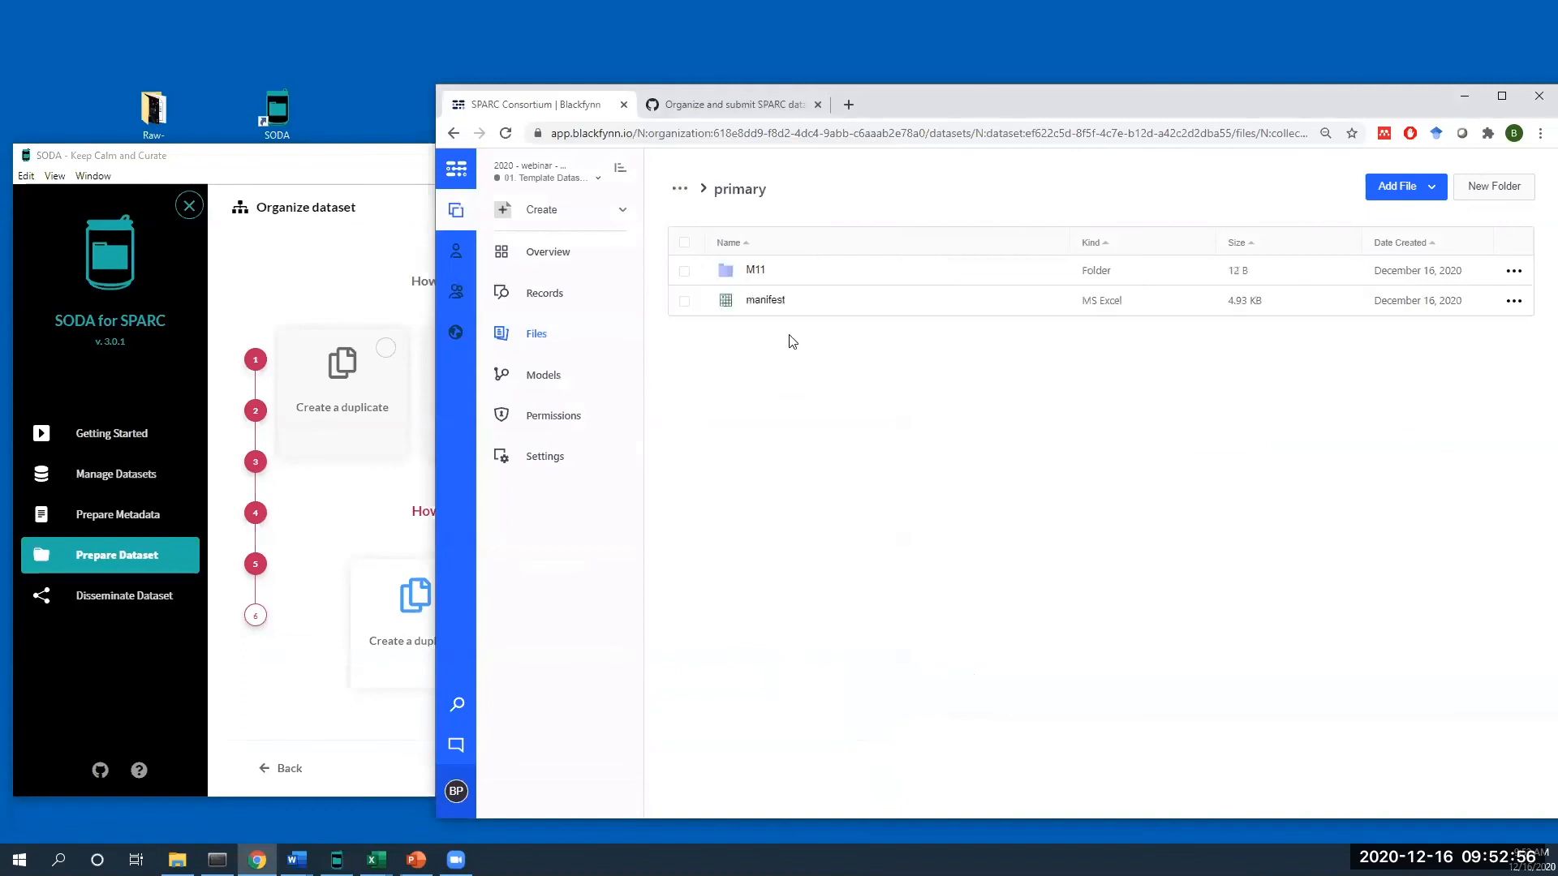
- Switch back to SODA, set existing files to Skip, and generate the dataset
left_click(372, 511)
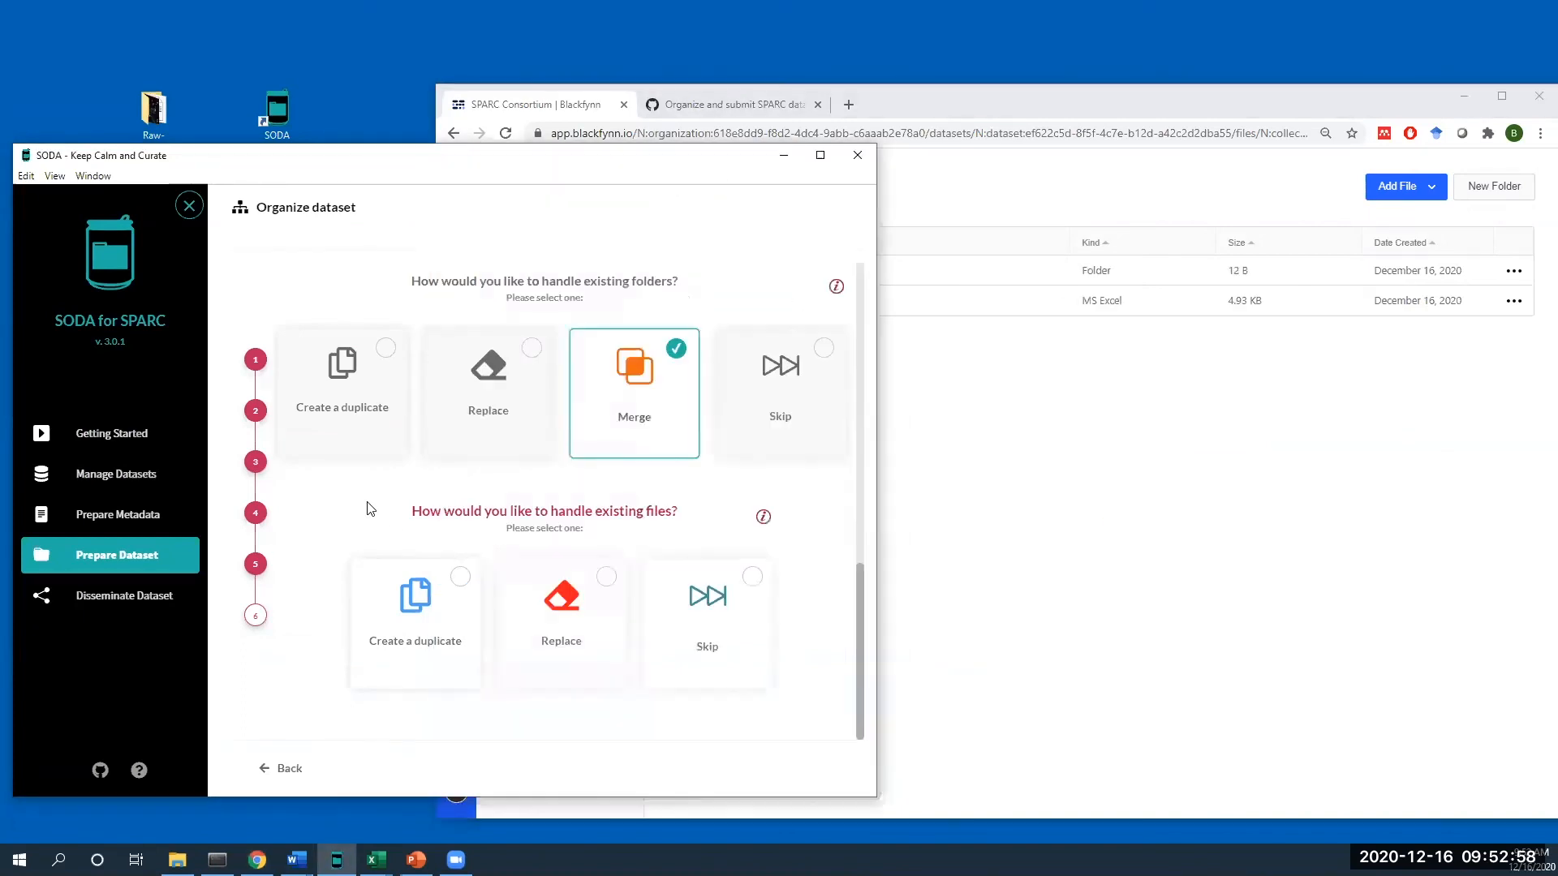
left_click(680, 612)
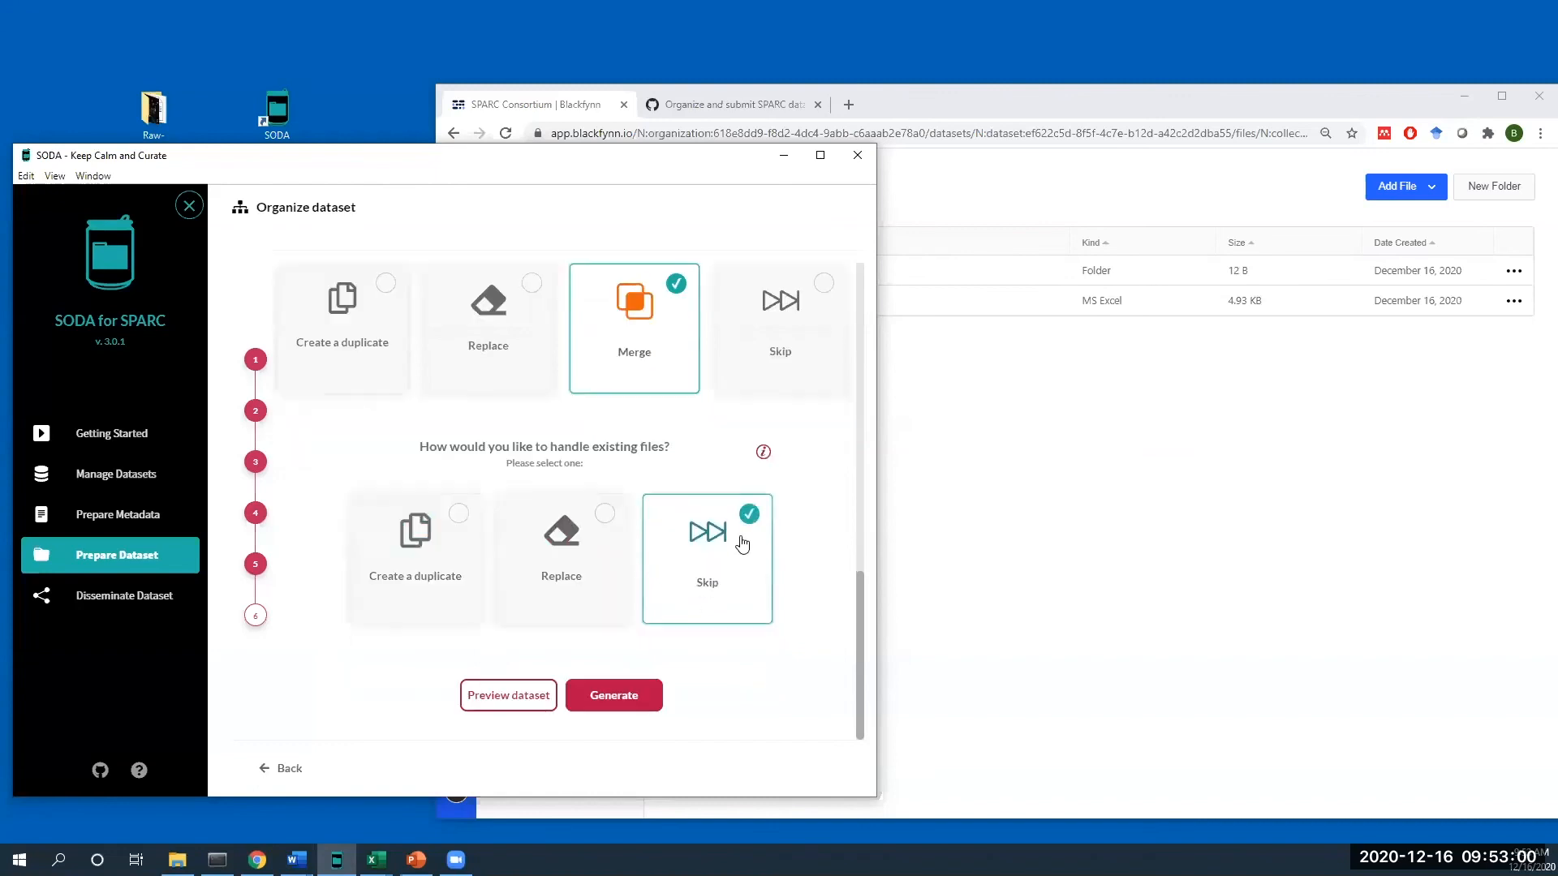
left_click(654, 708)
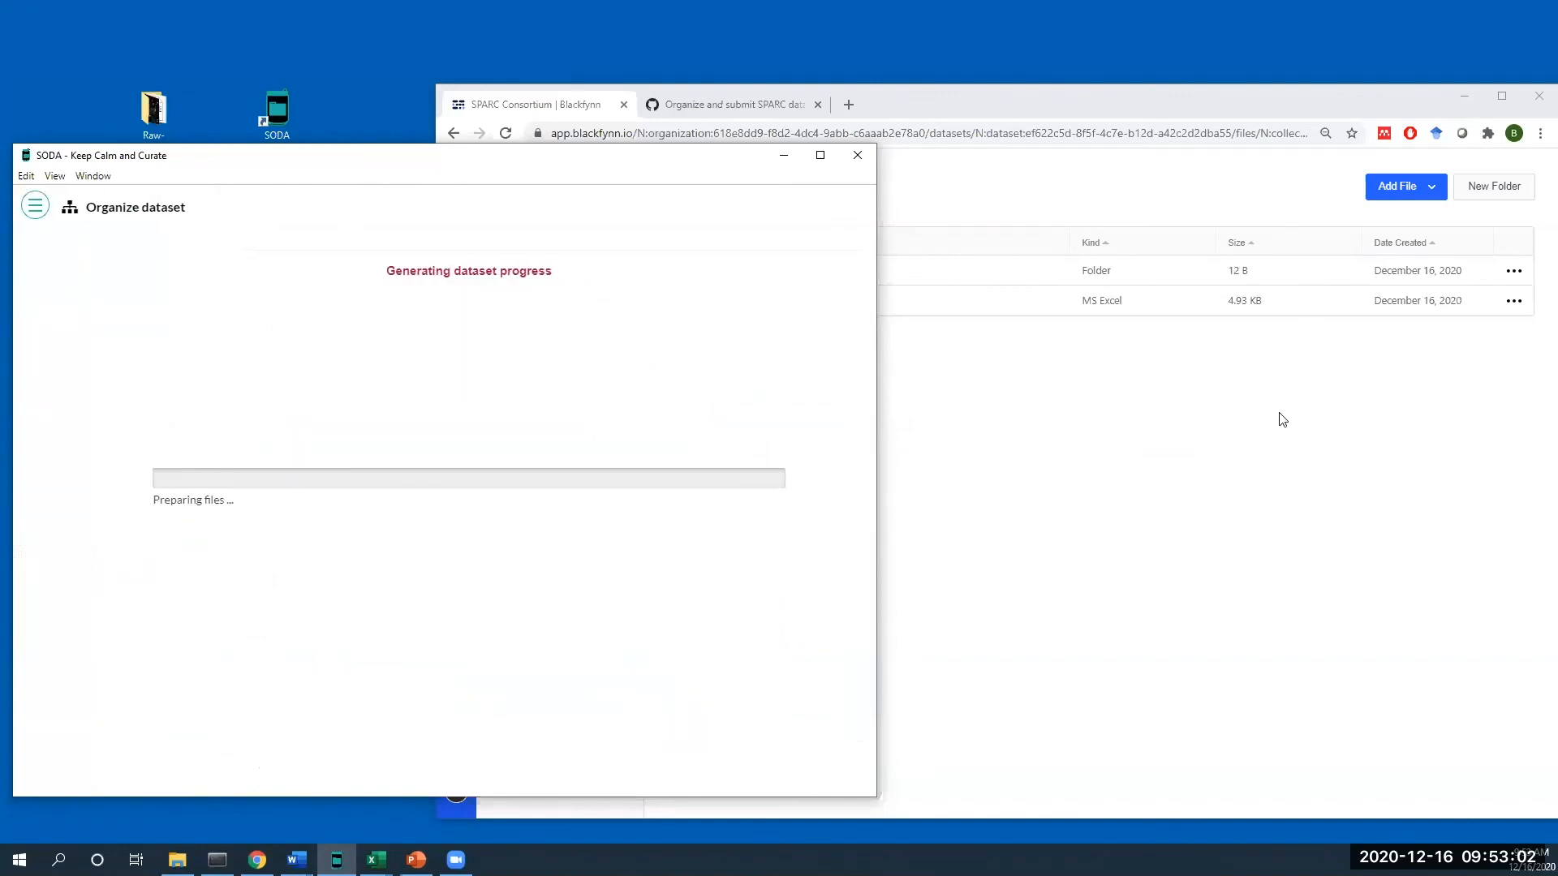
- Switch to Blackfynn, reopen the primary folder from the dataset's root, and reload the page to check the merged files
left_click(1244, 438)
left_click(681, 191)
left_click(690, 236)
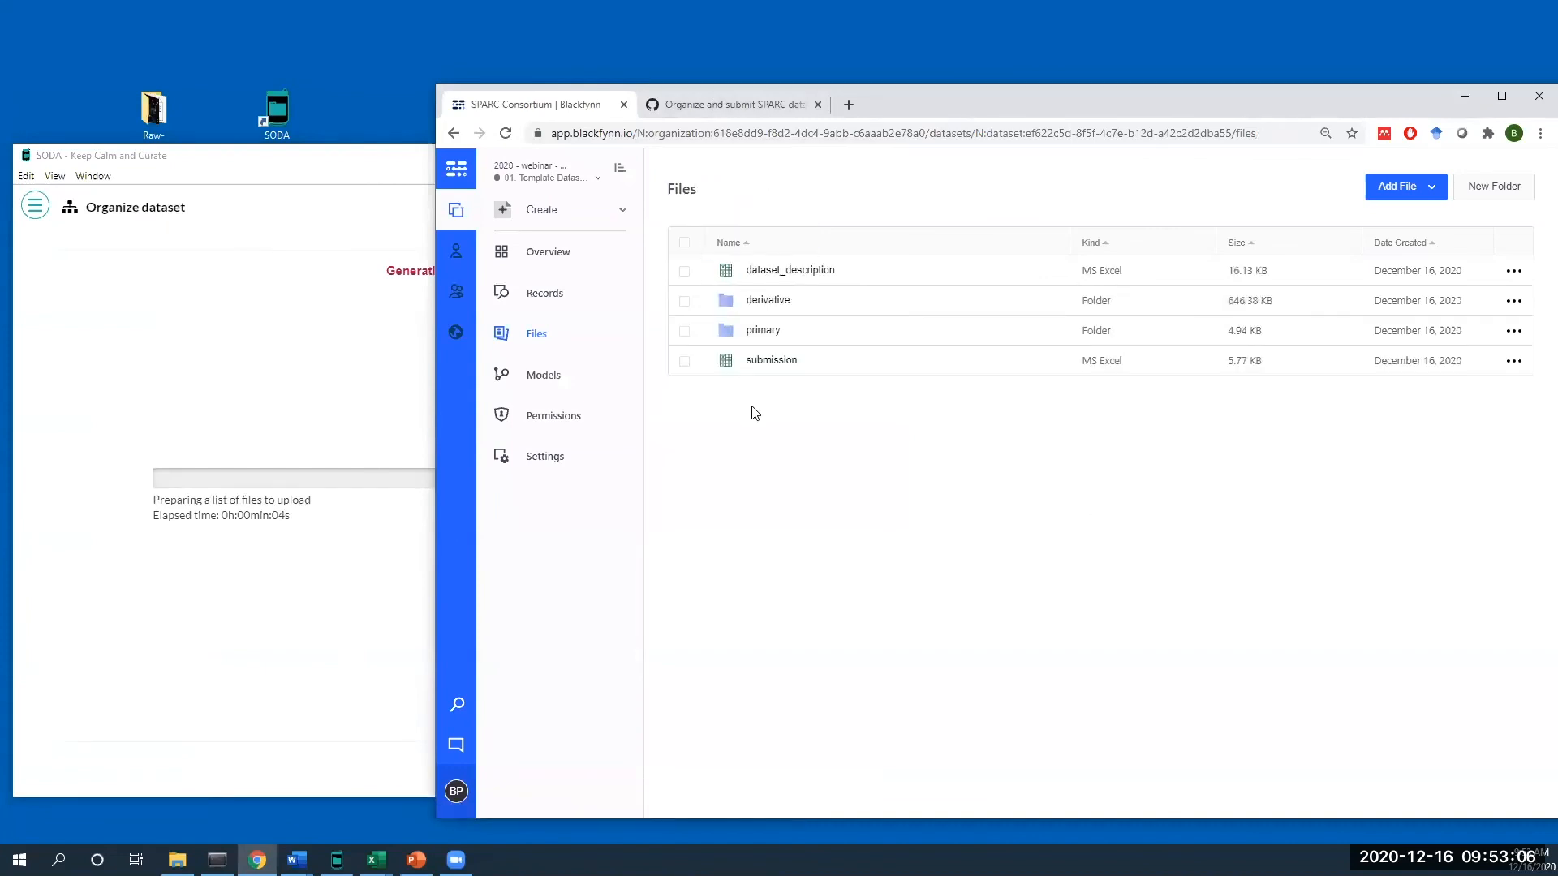
left_click(760, 330)
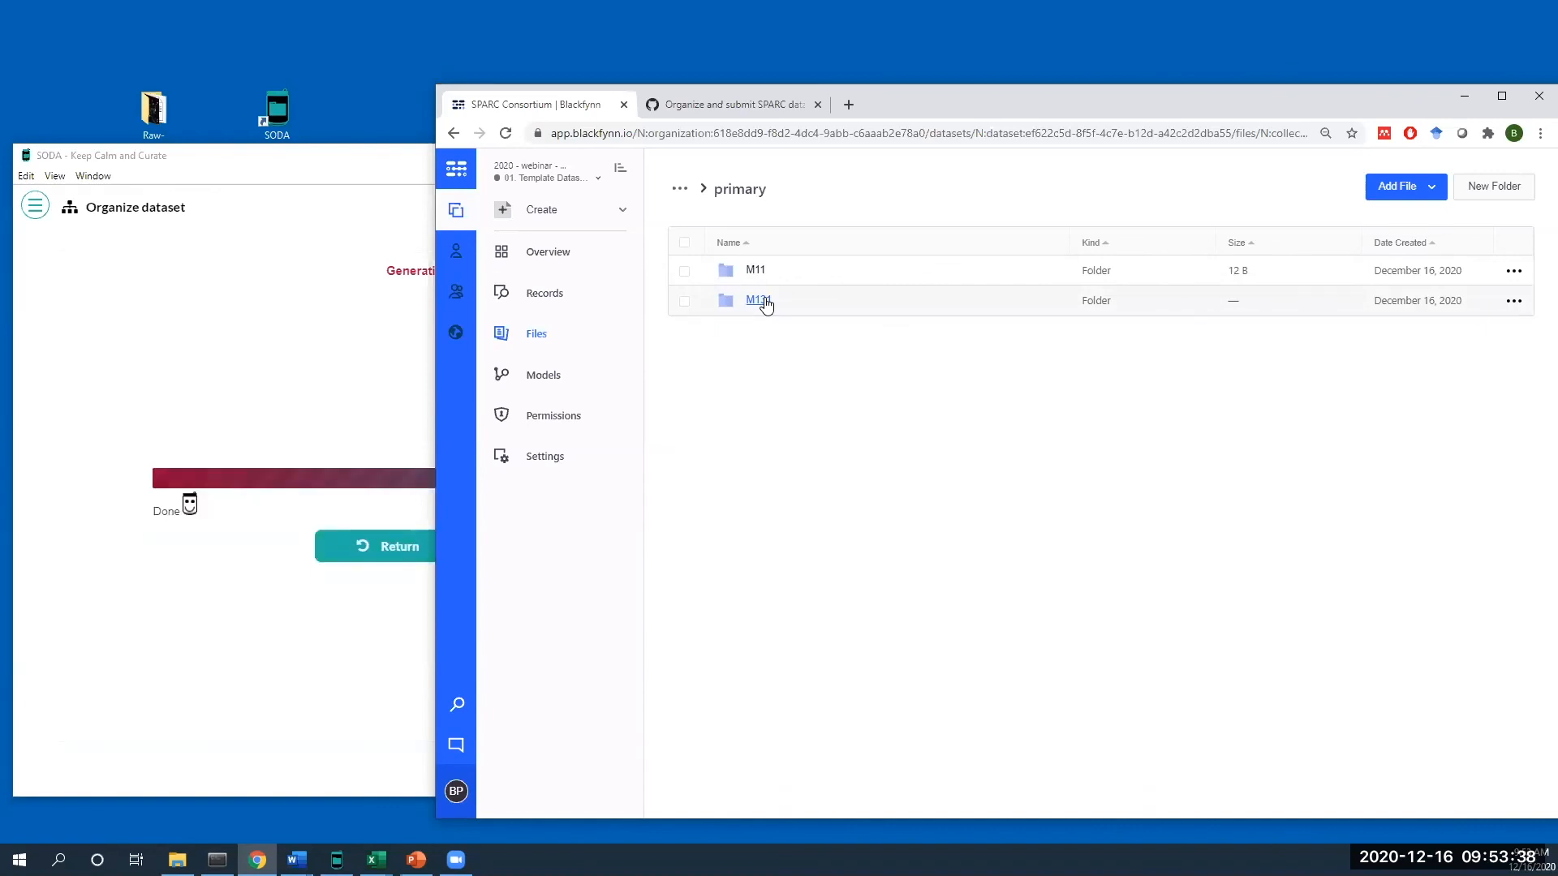
left_click(506, 134)
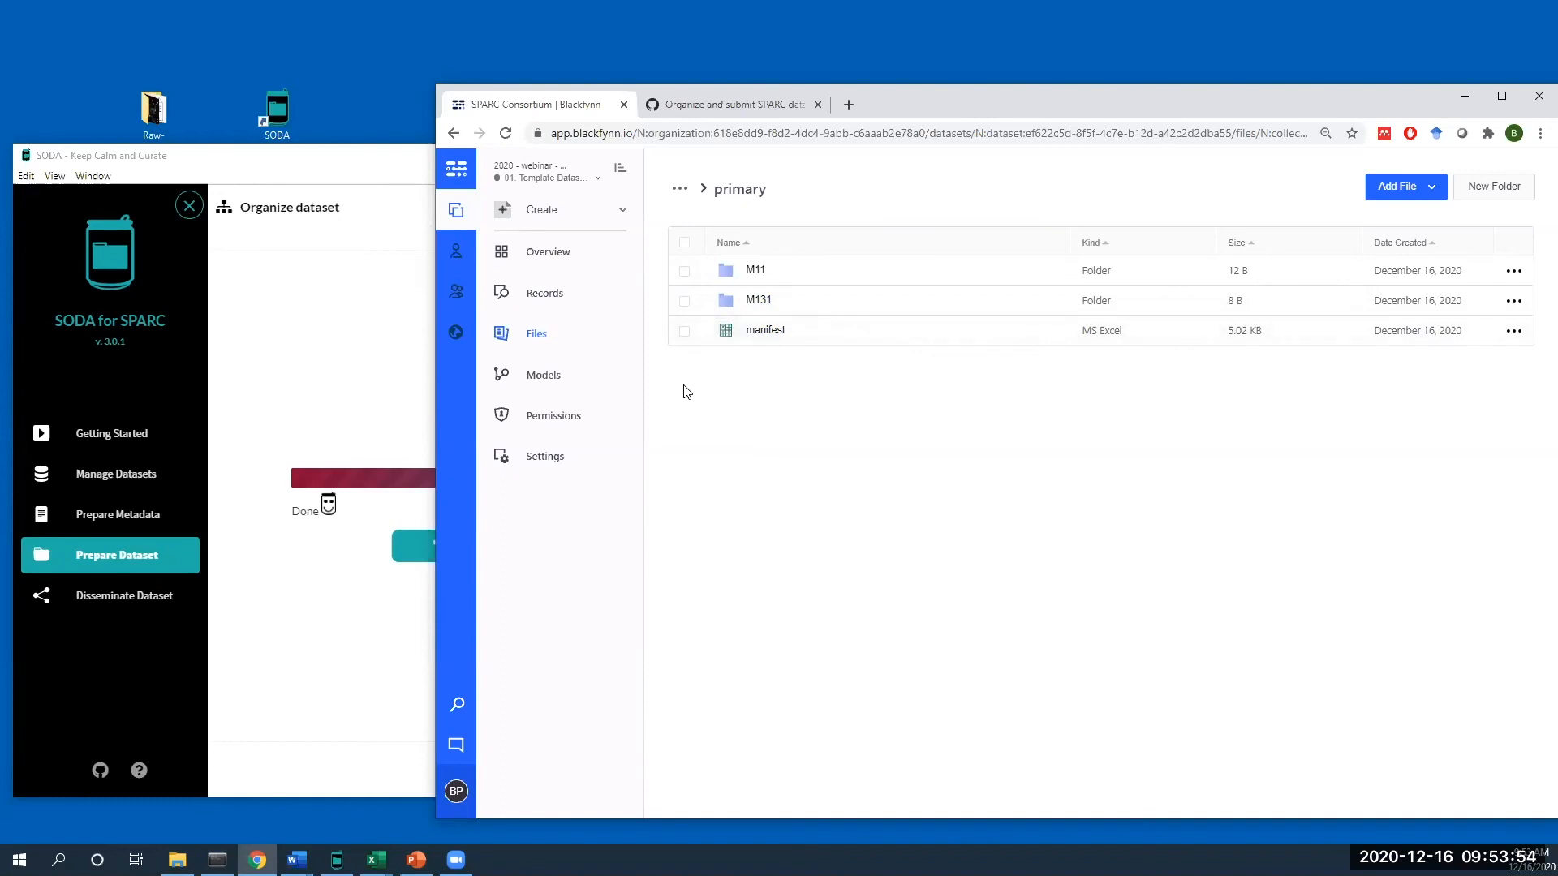
- Open the primary folder's manifest with Office 365 and move its viewer into a separate browser window
left_click(762, 330)
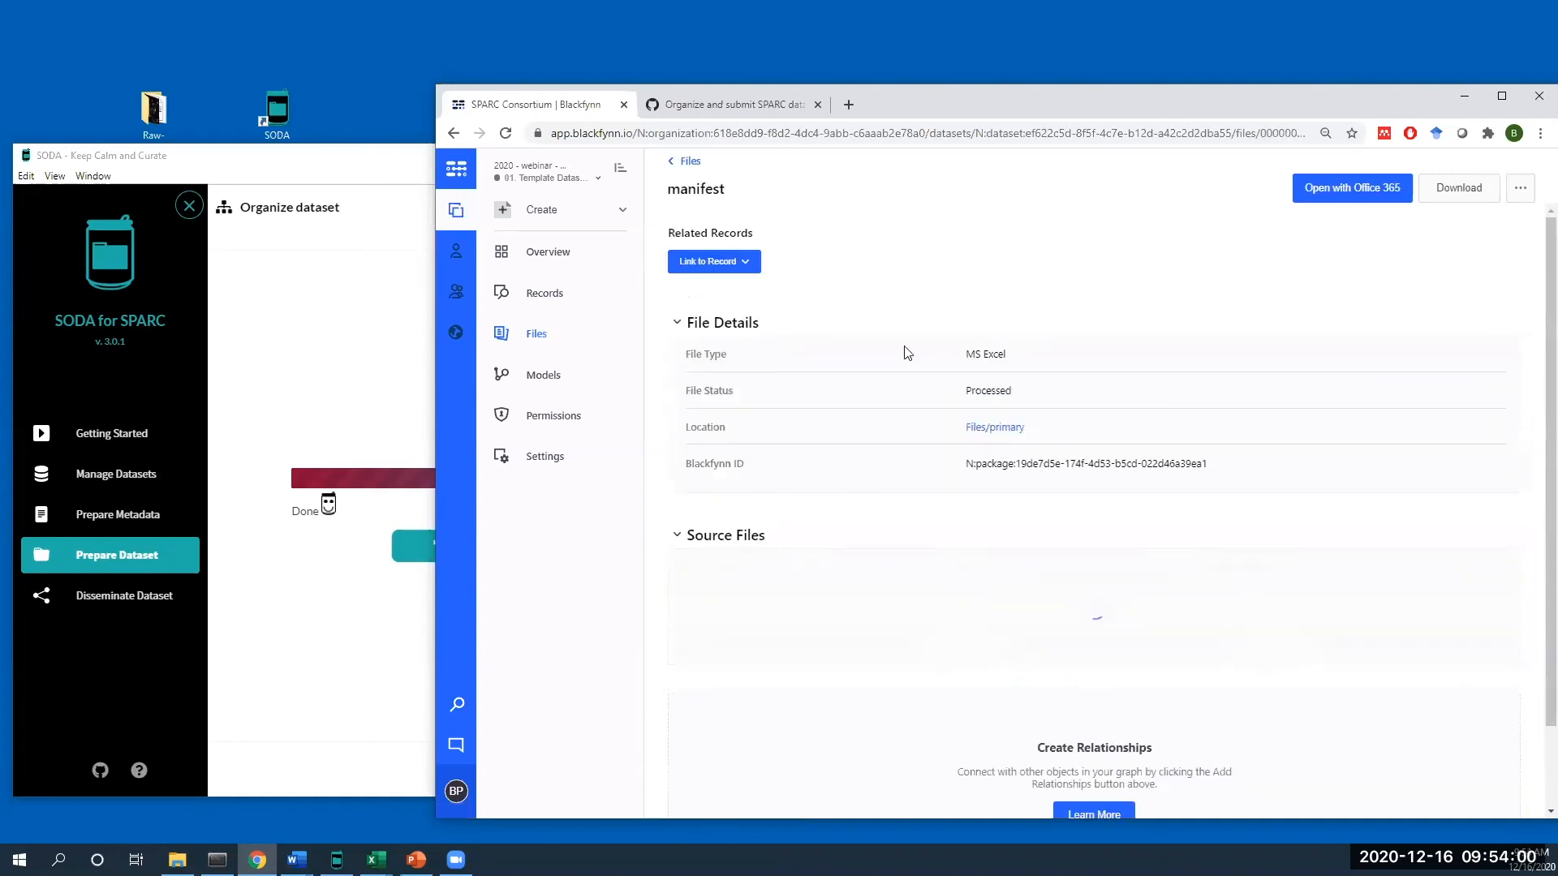
left_click(1347, 192)
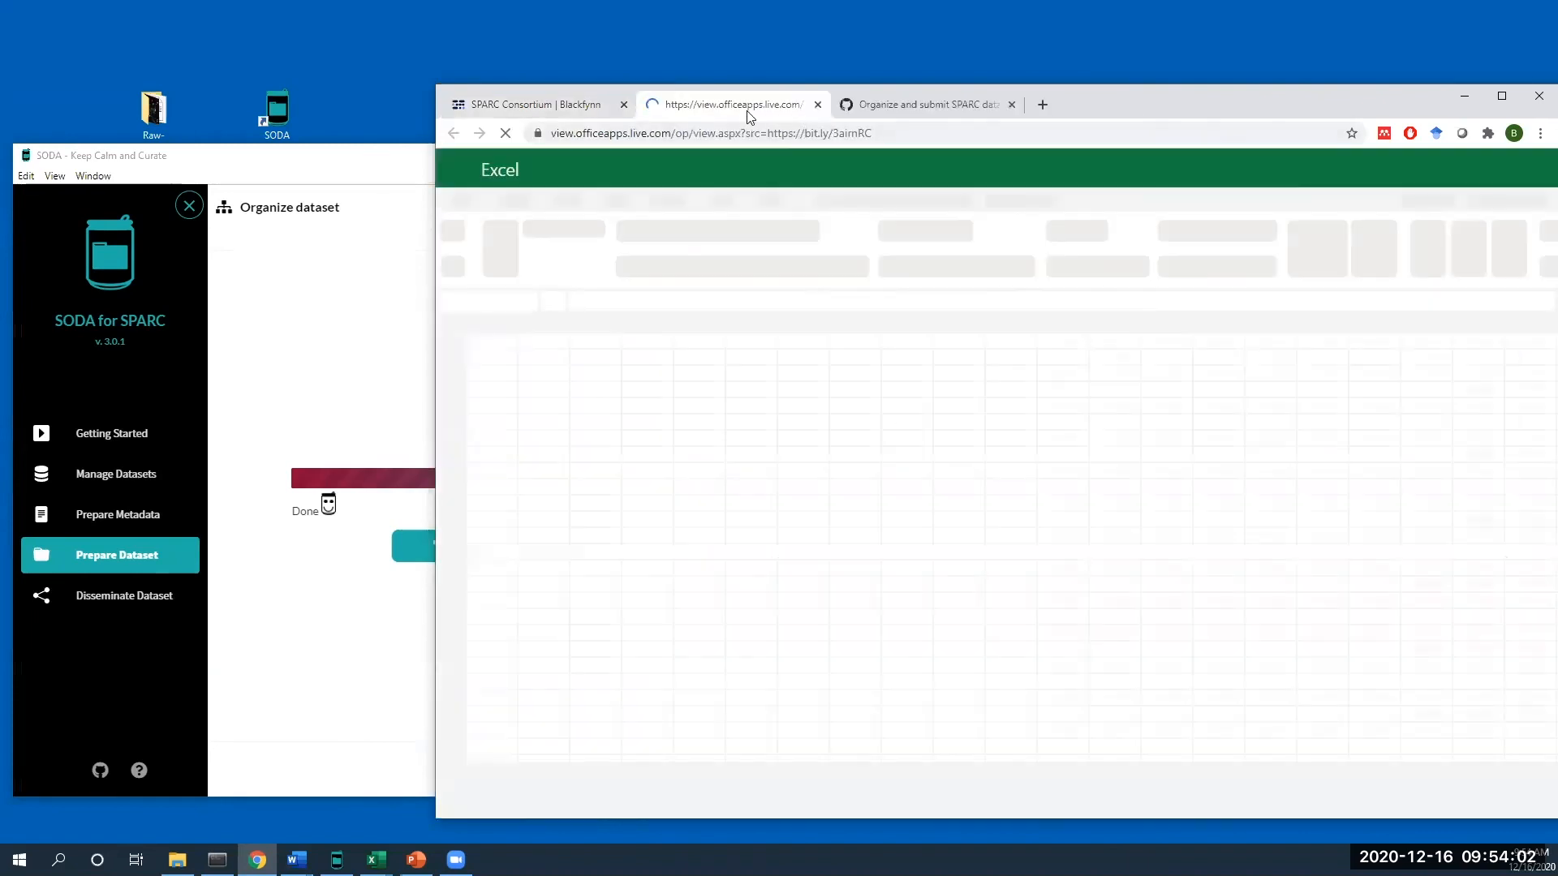
left_click_drag(498, 160, 130, 94)
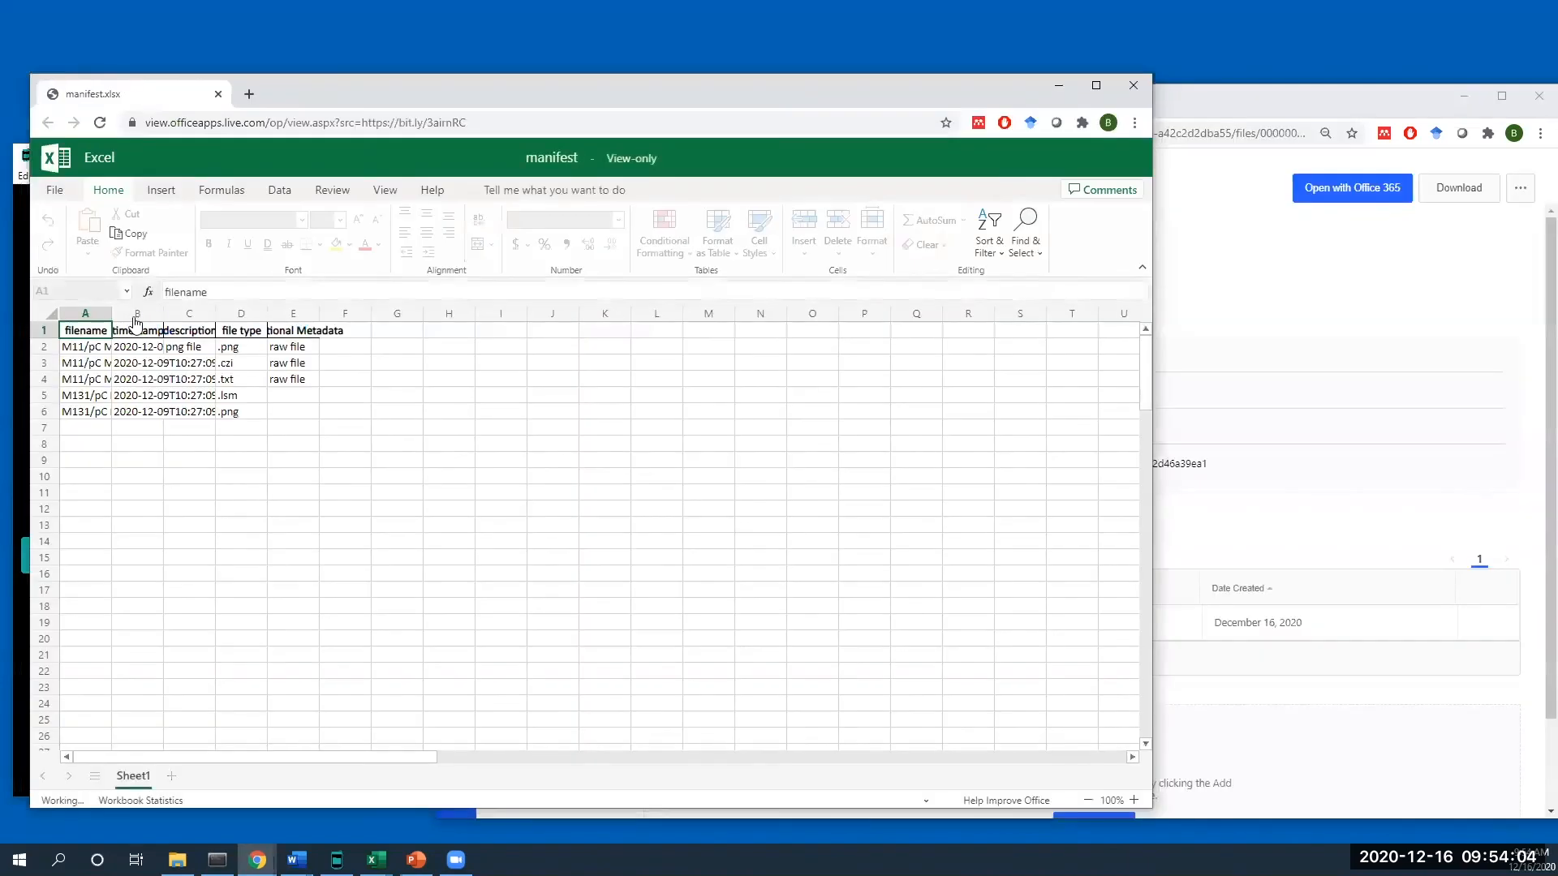
left_click(1309, 324)
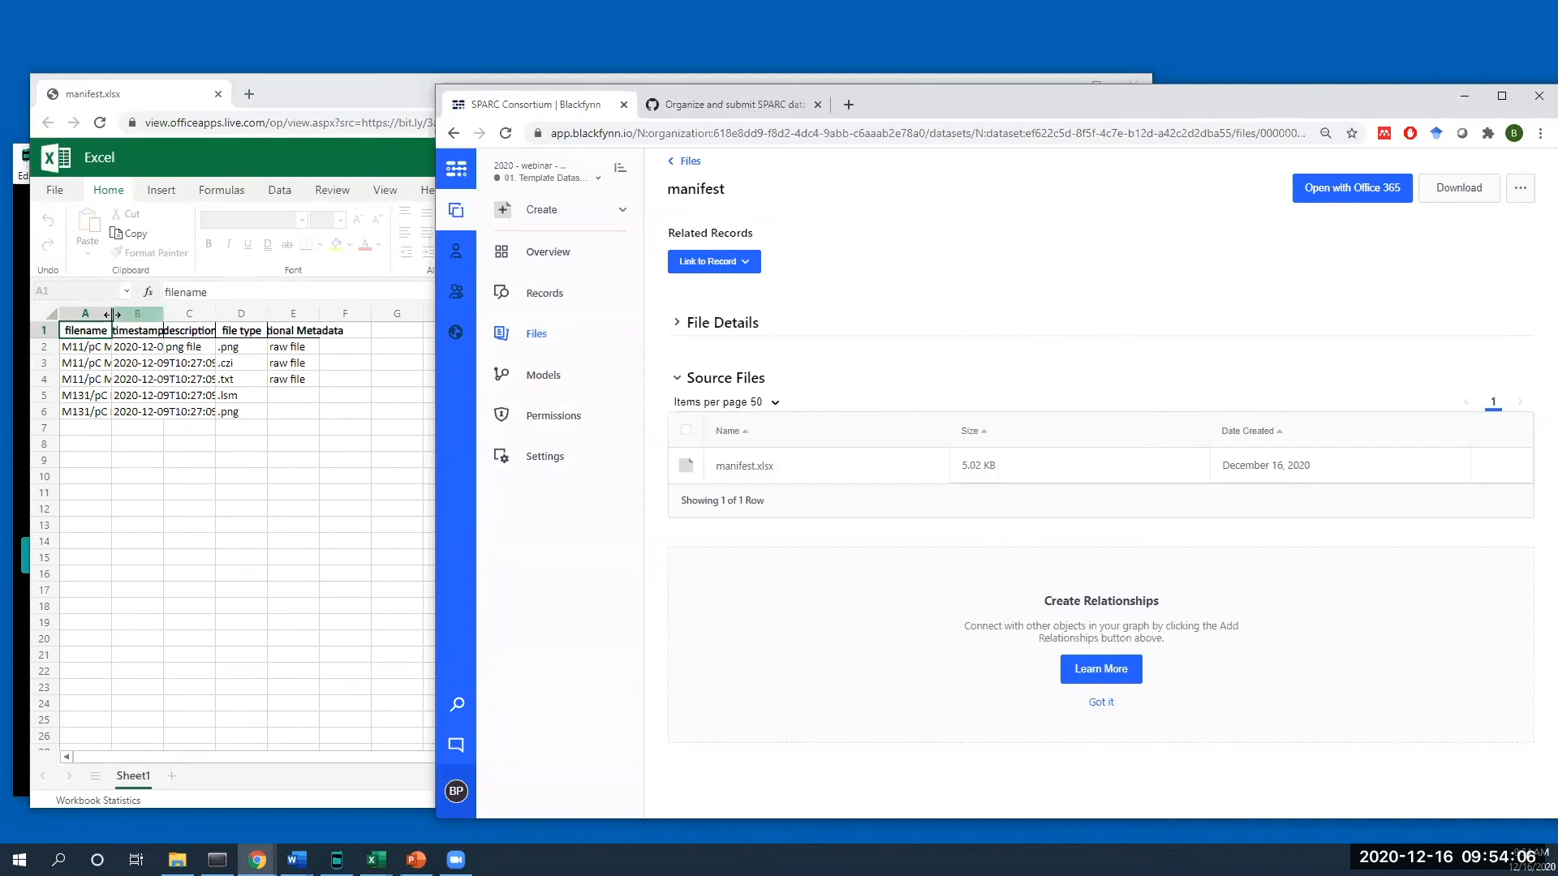
- Widen the manifest's columns, examine the M131 entries in rows 5 and 6, and close the spreadsheet
left_click_drag(111, 316, 218, 317)
left_click_drag(426, 315, 546, 315)
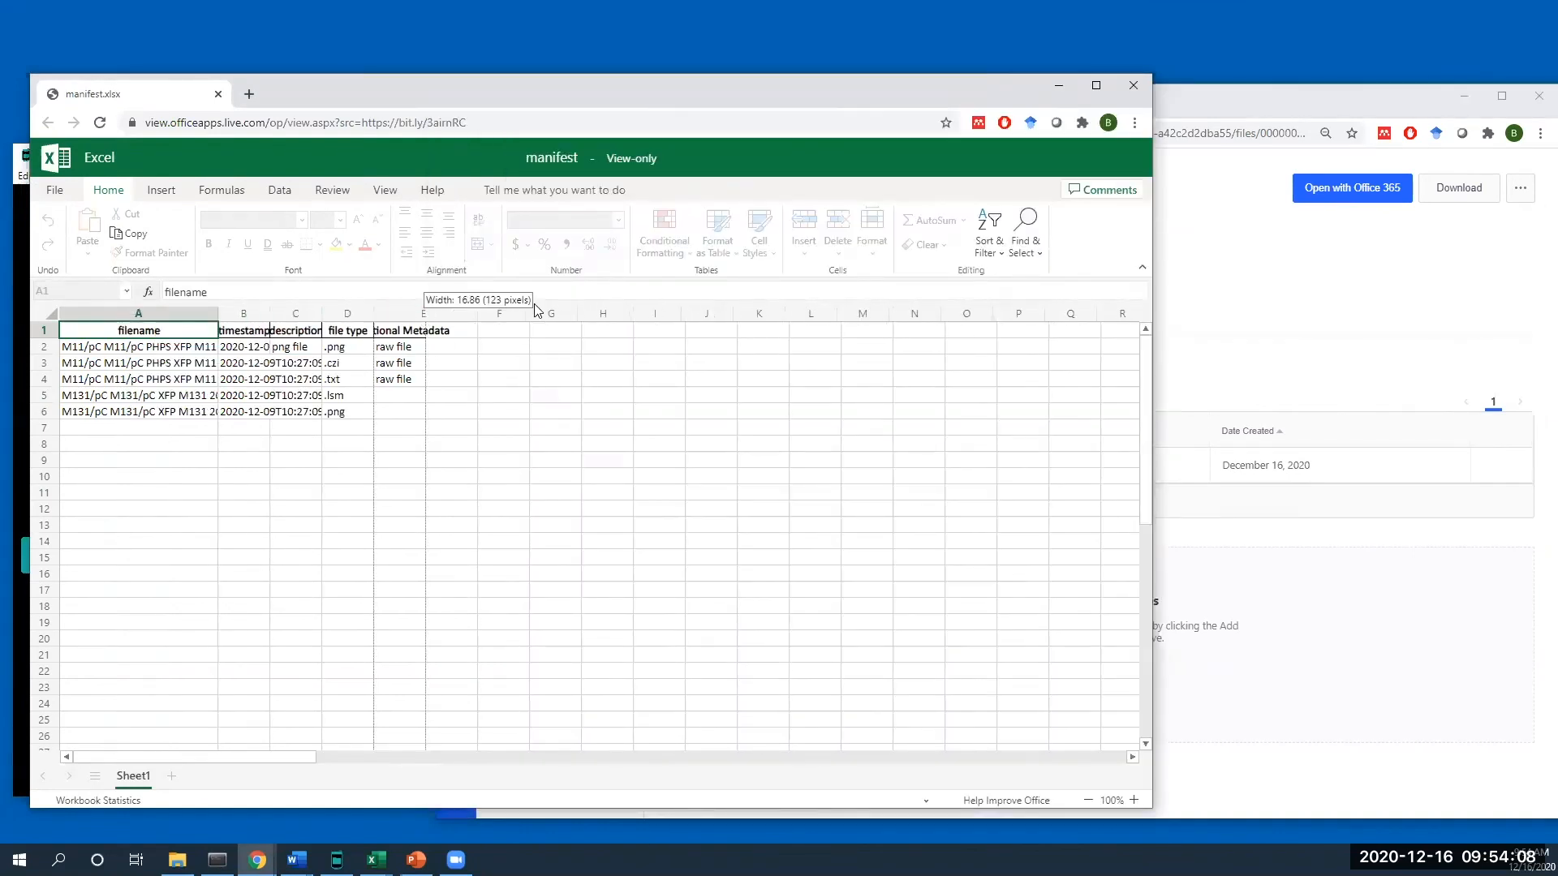
left_click_drag(370, 322, 535, 316)
left_click_drag(322, 317, 559, 317)
left_click_drag(270, 316, 388, 318)
left_click_drag(218, 317, 475, 316)
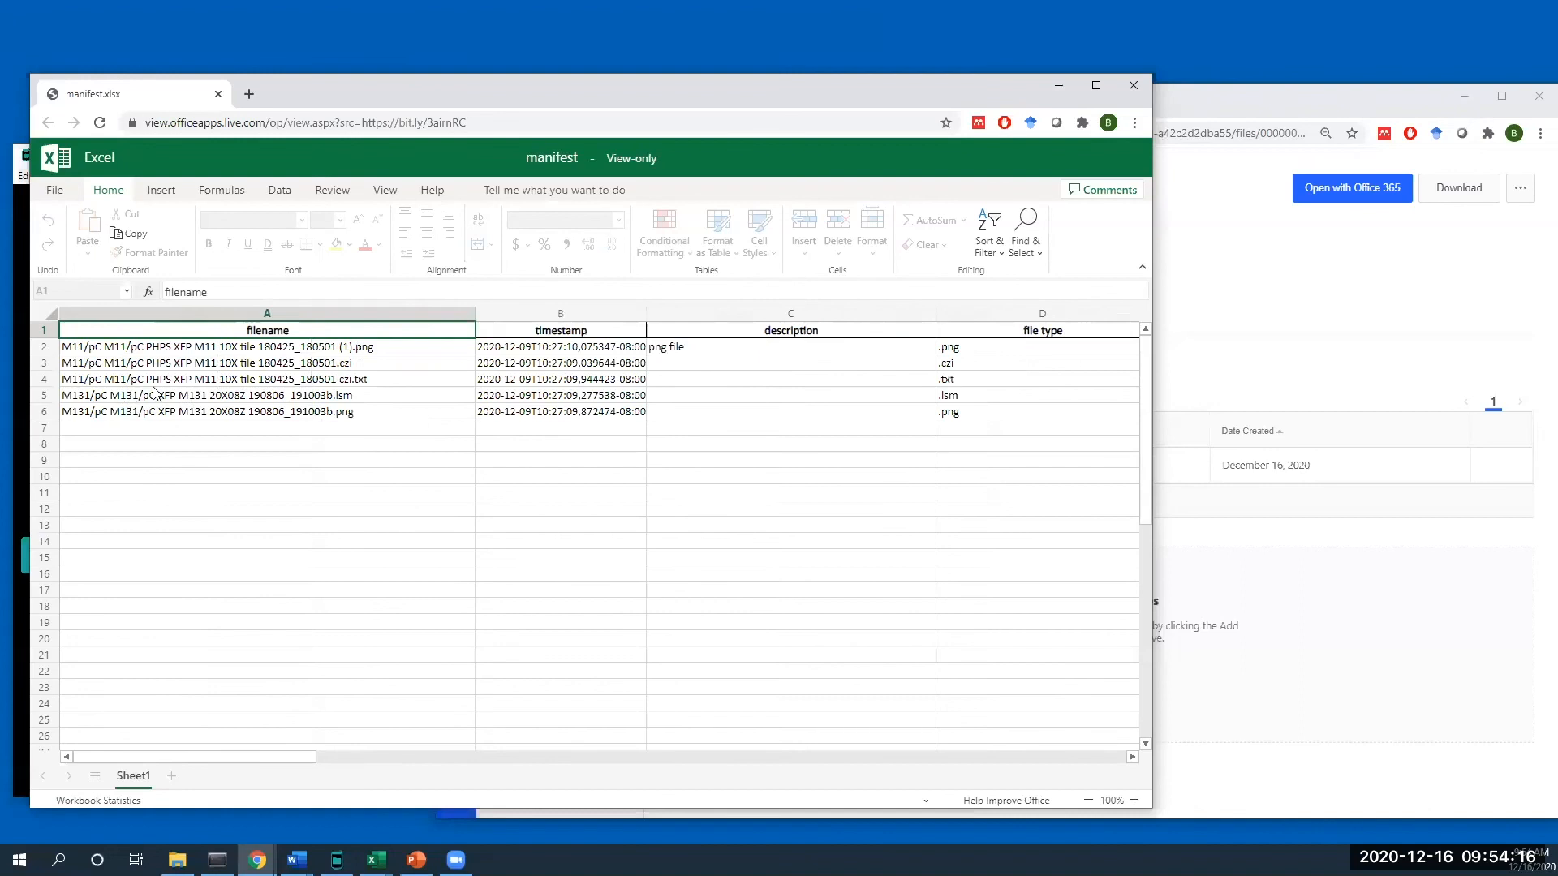
left_click_drag(410, 397, 962, 422)
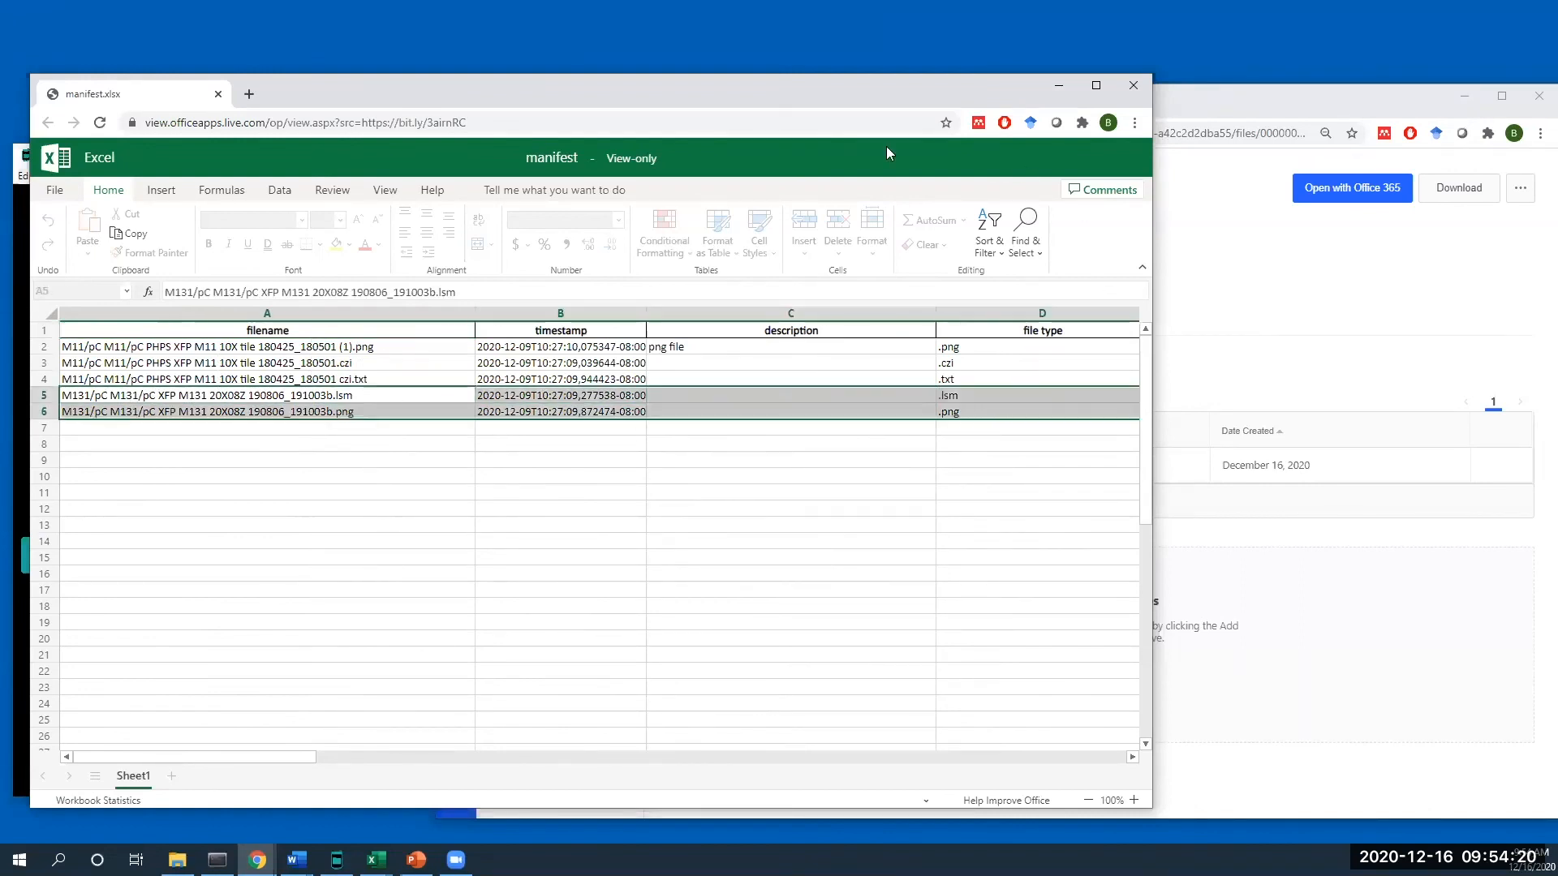
left_click(1134, 85)
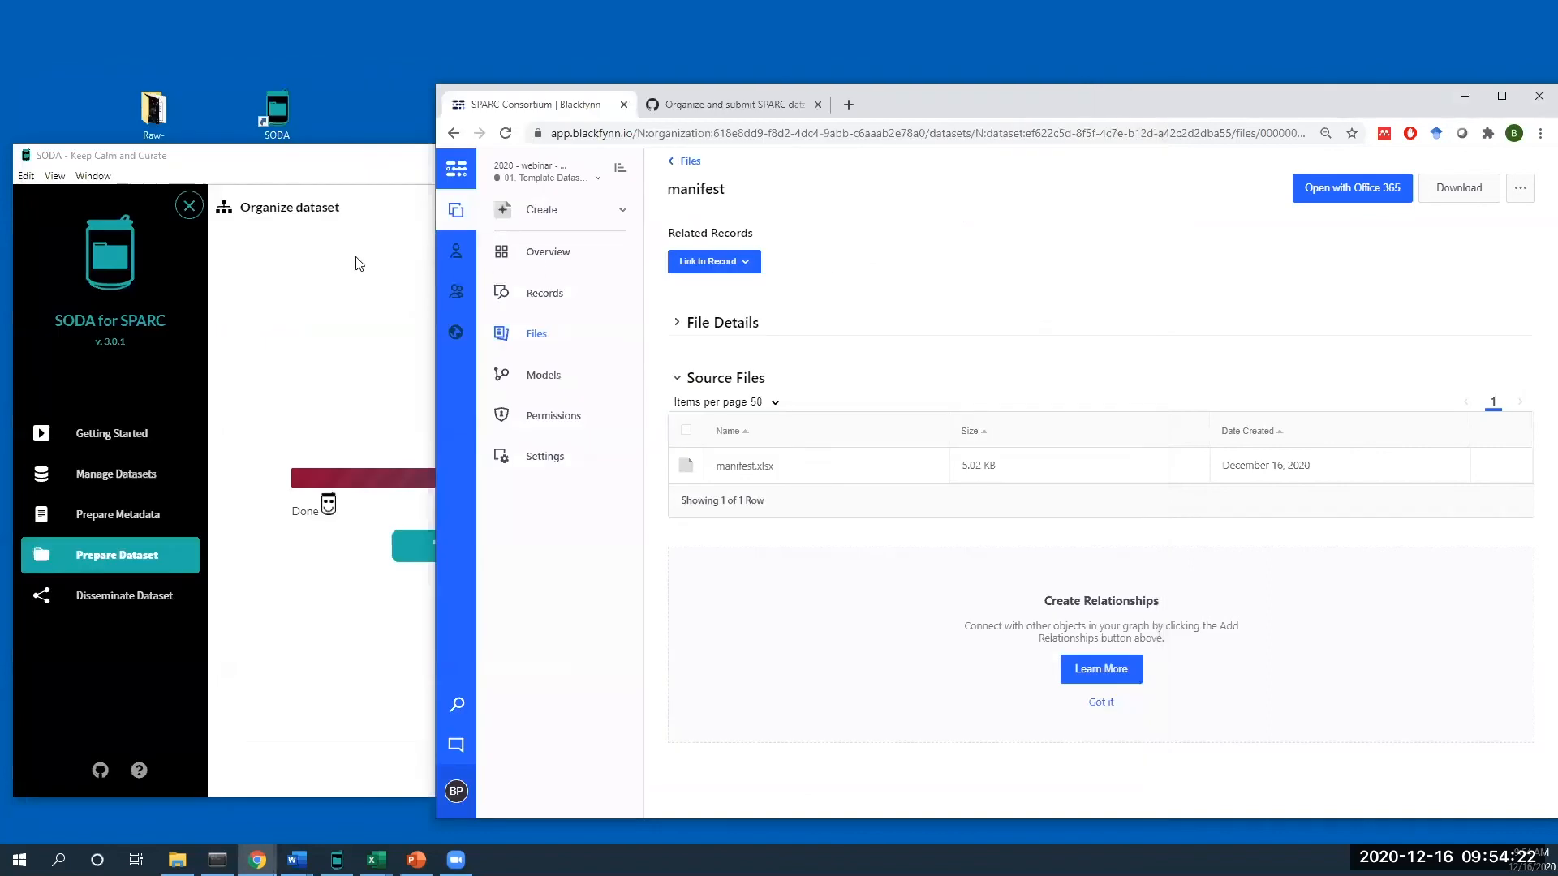
- Switch to SODA, exit the finished generation, and choose 2020 - webinar - Multicolor adeno-associated virus sparse labeling for sharing with the Curation team
left_click(349, 172)
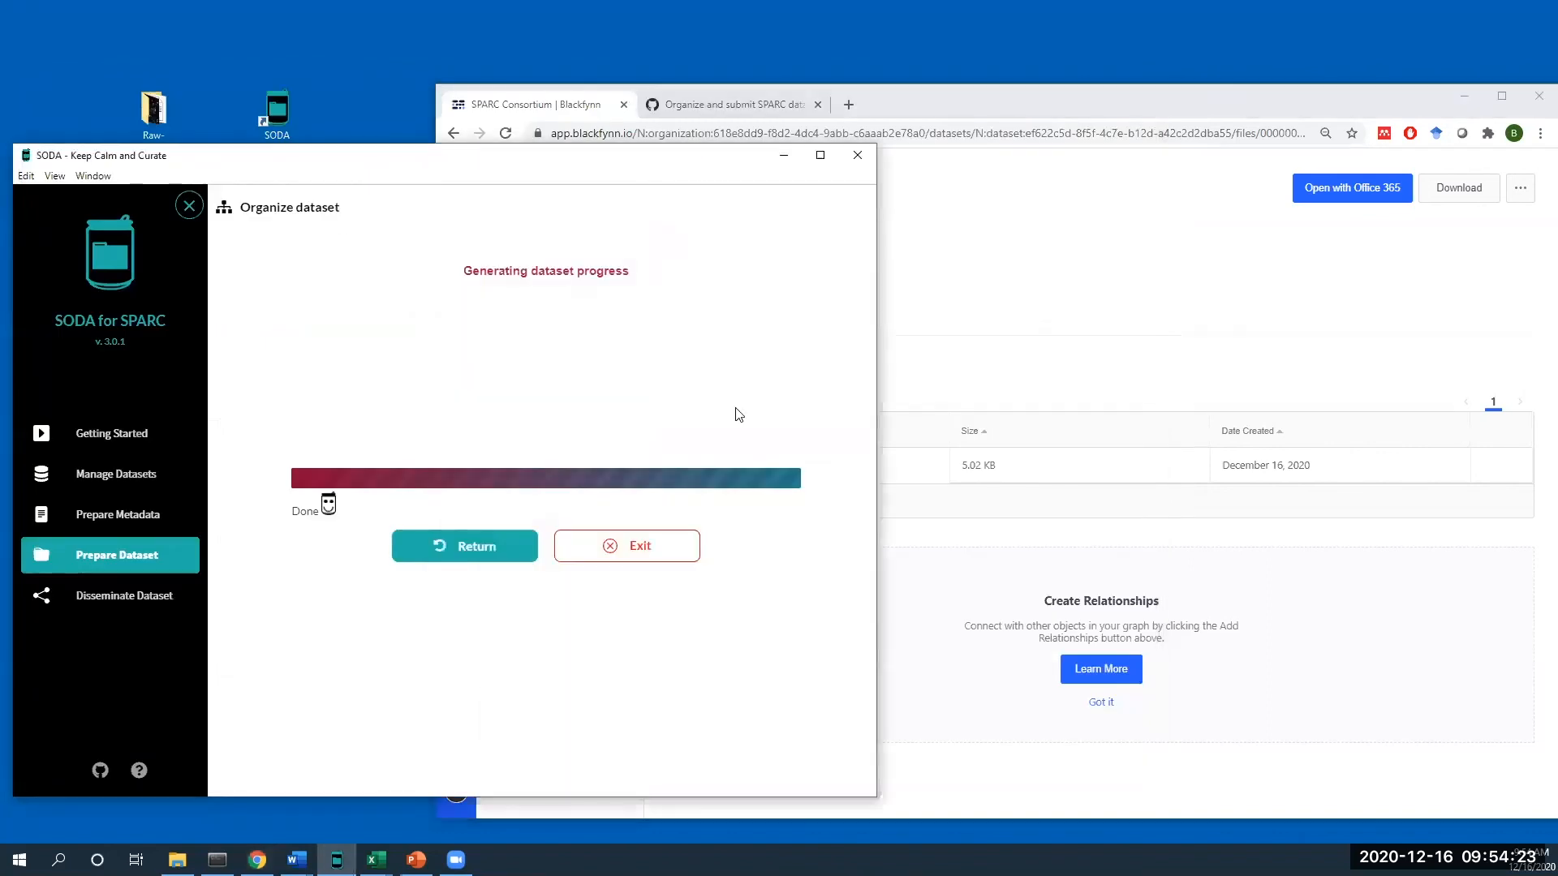
left_click(654, 562)
left_click(146, 598)
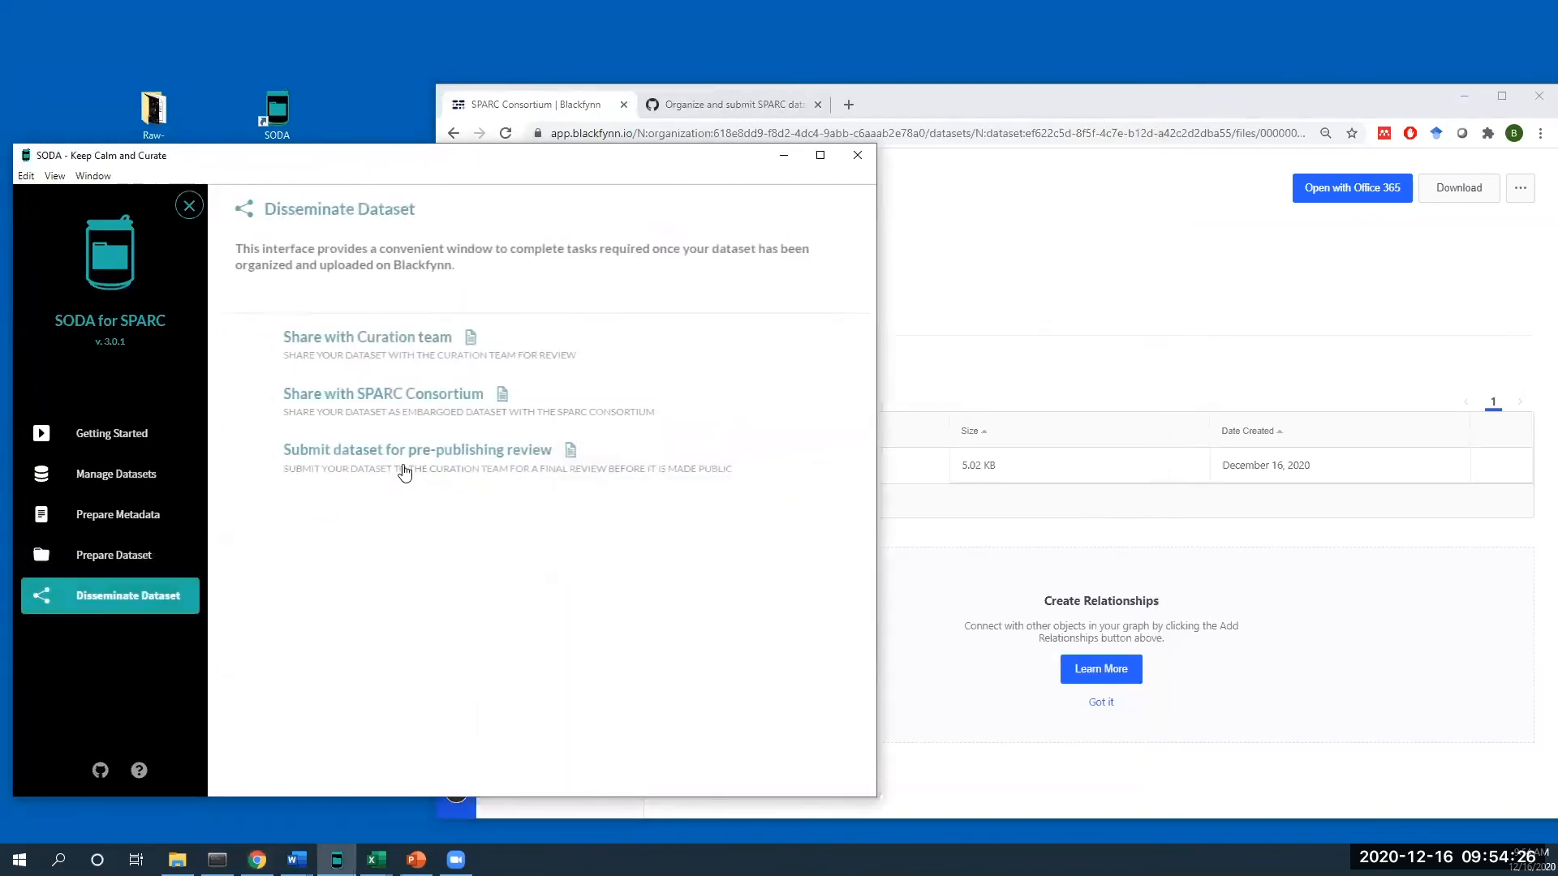
left_click(369, 357)
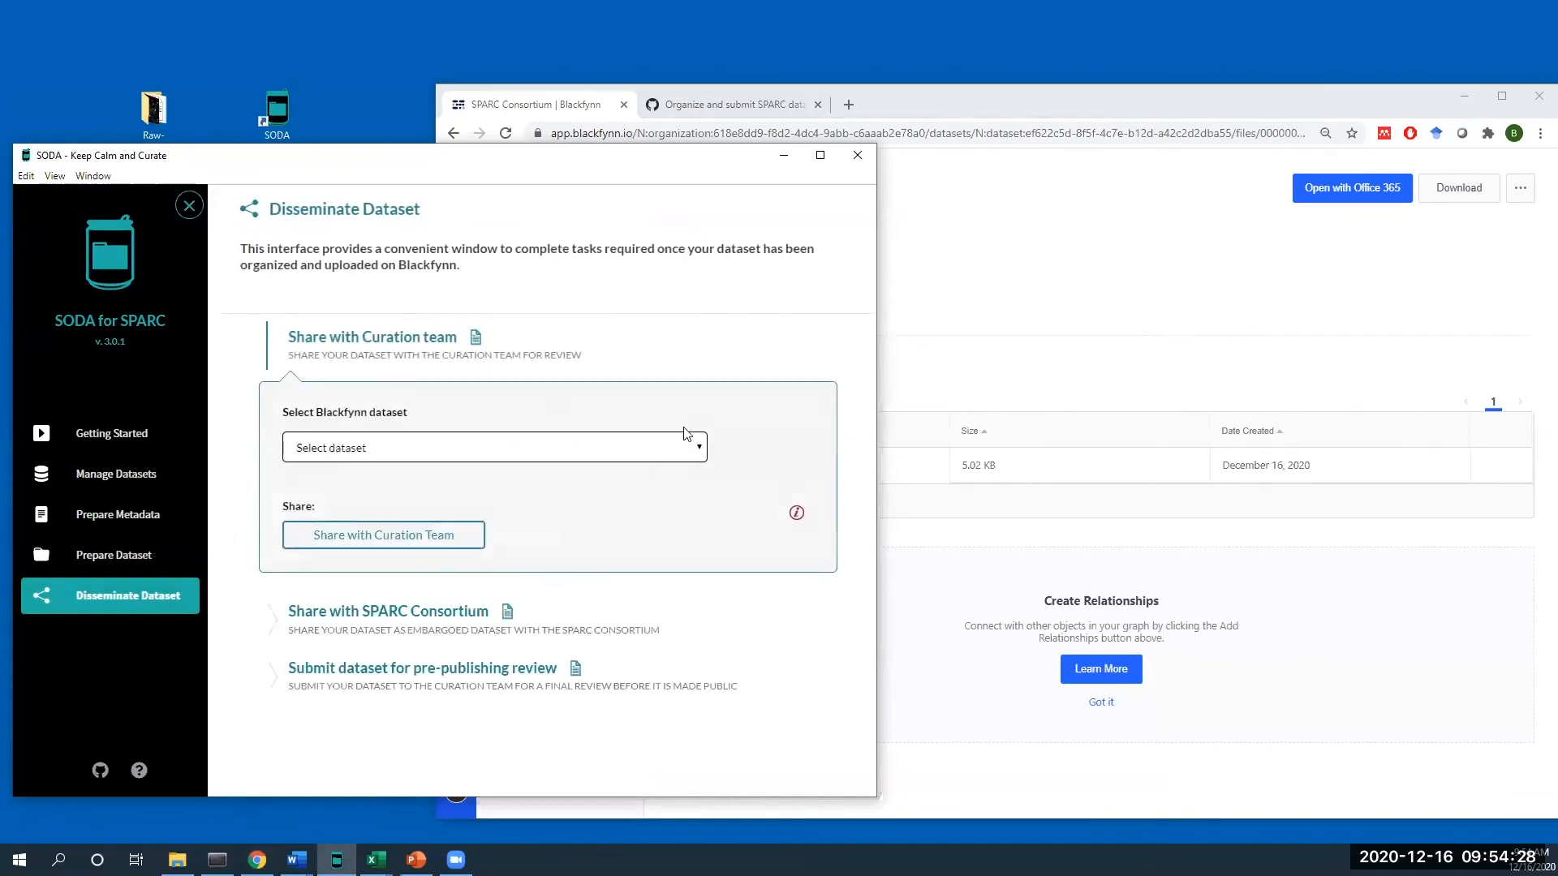
left_click(580, 454)
left_click(566, 486)
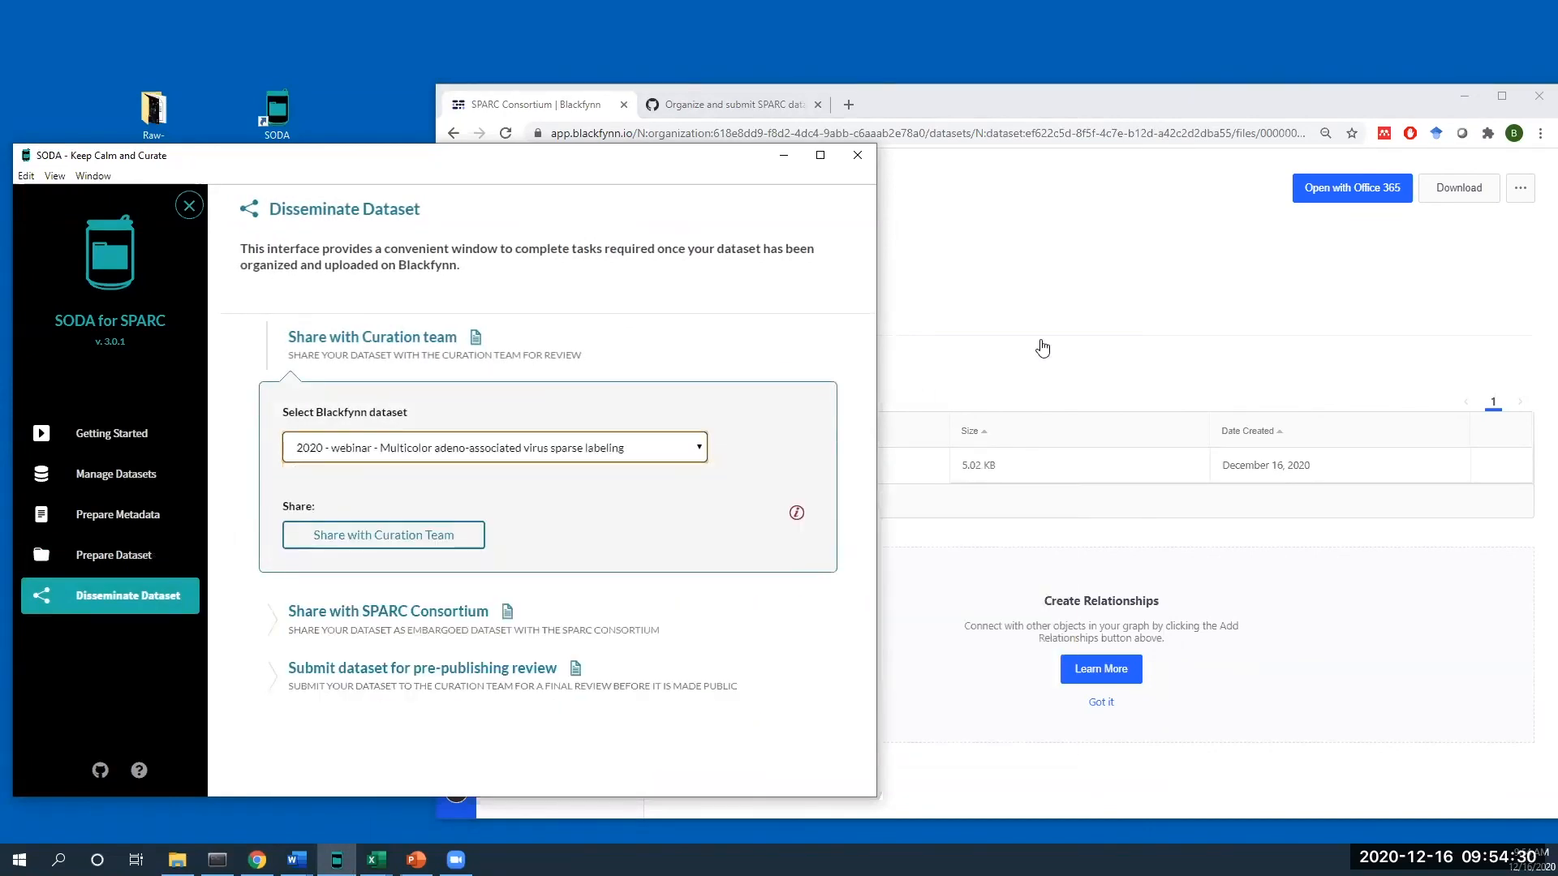
- Switch to Blackfynn, open the webinar dataset's overview from the datasets list, and narrow the browser window beside SODA
left_click(1041, 347)
left_click(456, 212)
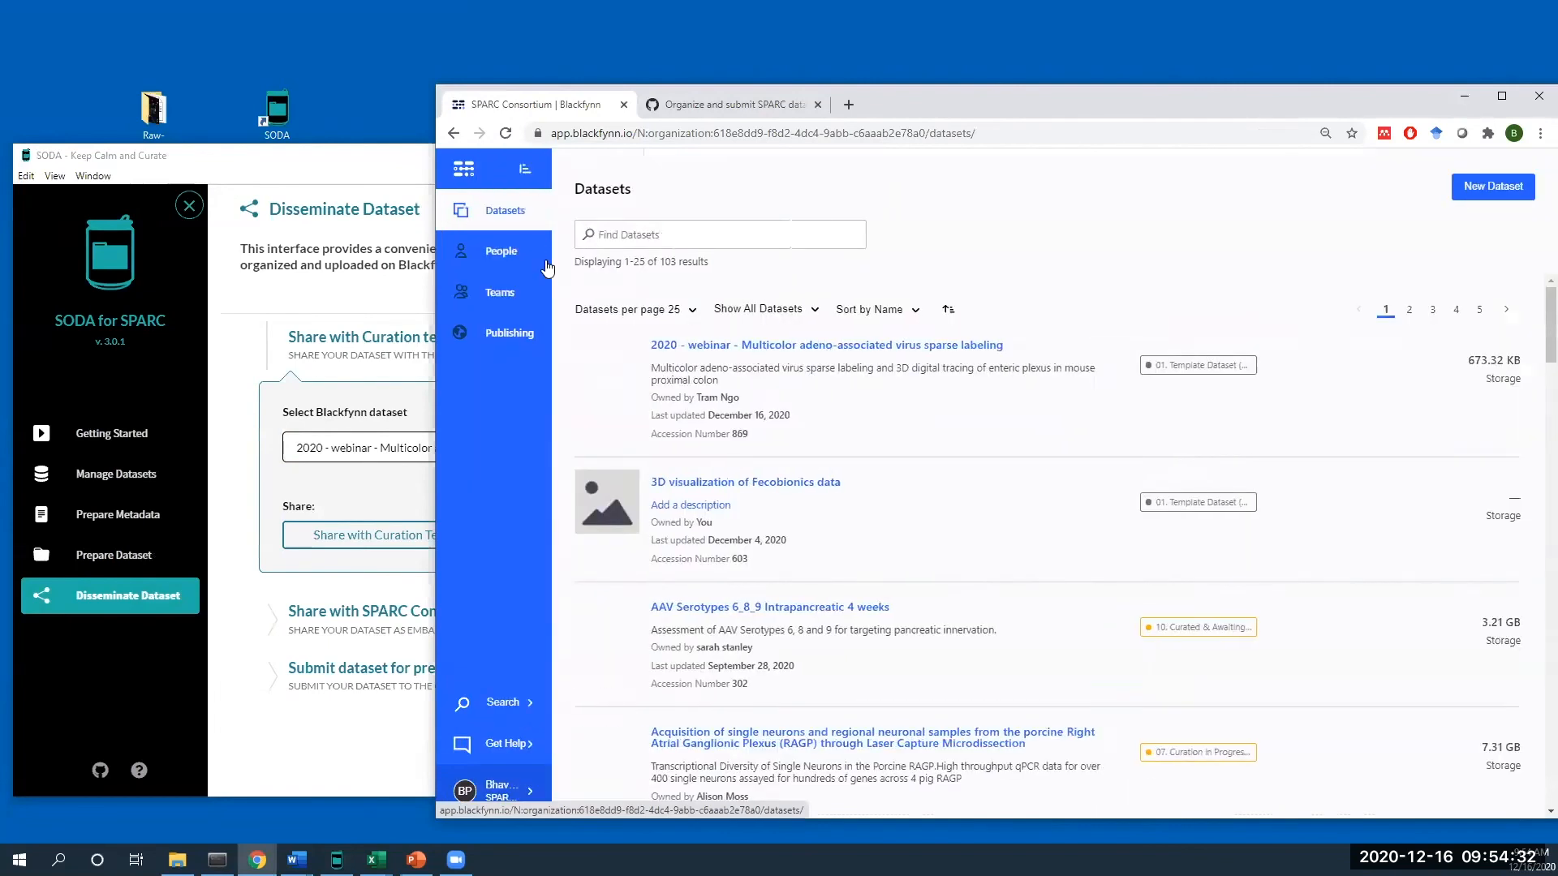
left_click(728, 348)
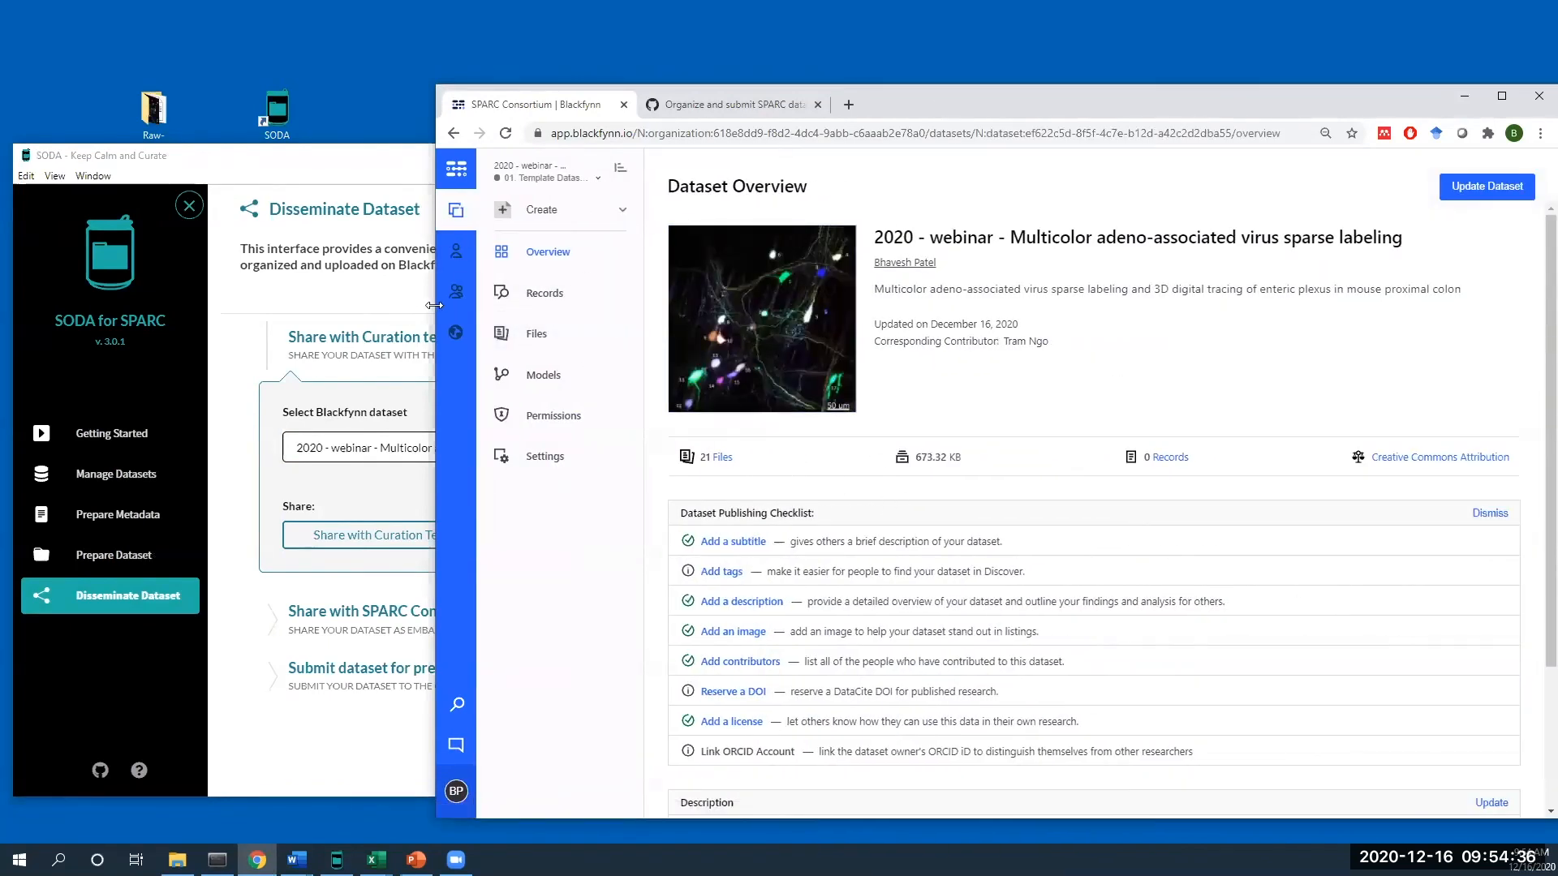
left_click_drag(435, 305, 813, 308)
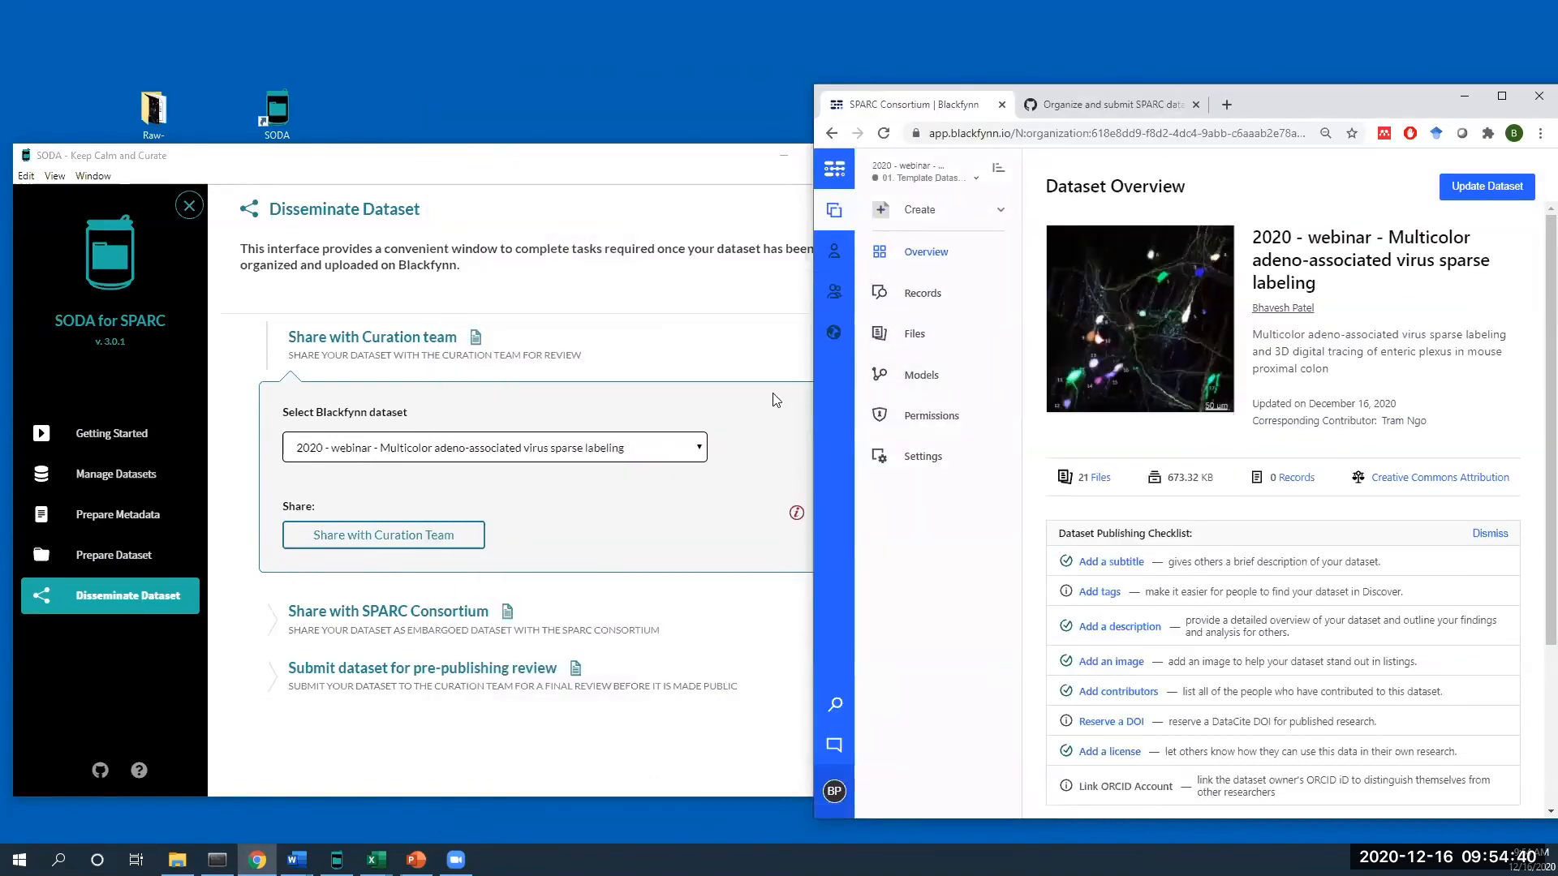
- Switch to SODA, share the selected dataset with the Curation Team, confirm the request, and collapse the sharing section
left_click(733, 401)
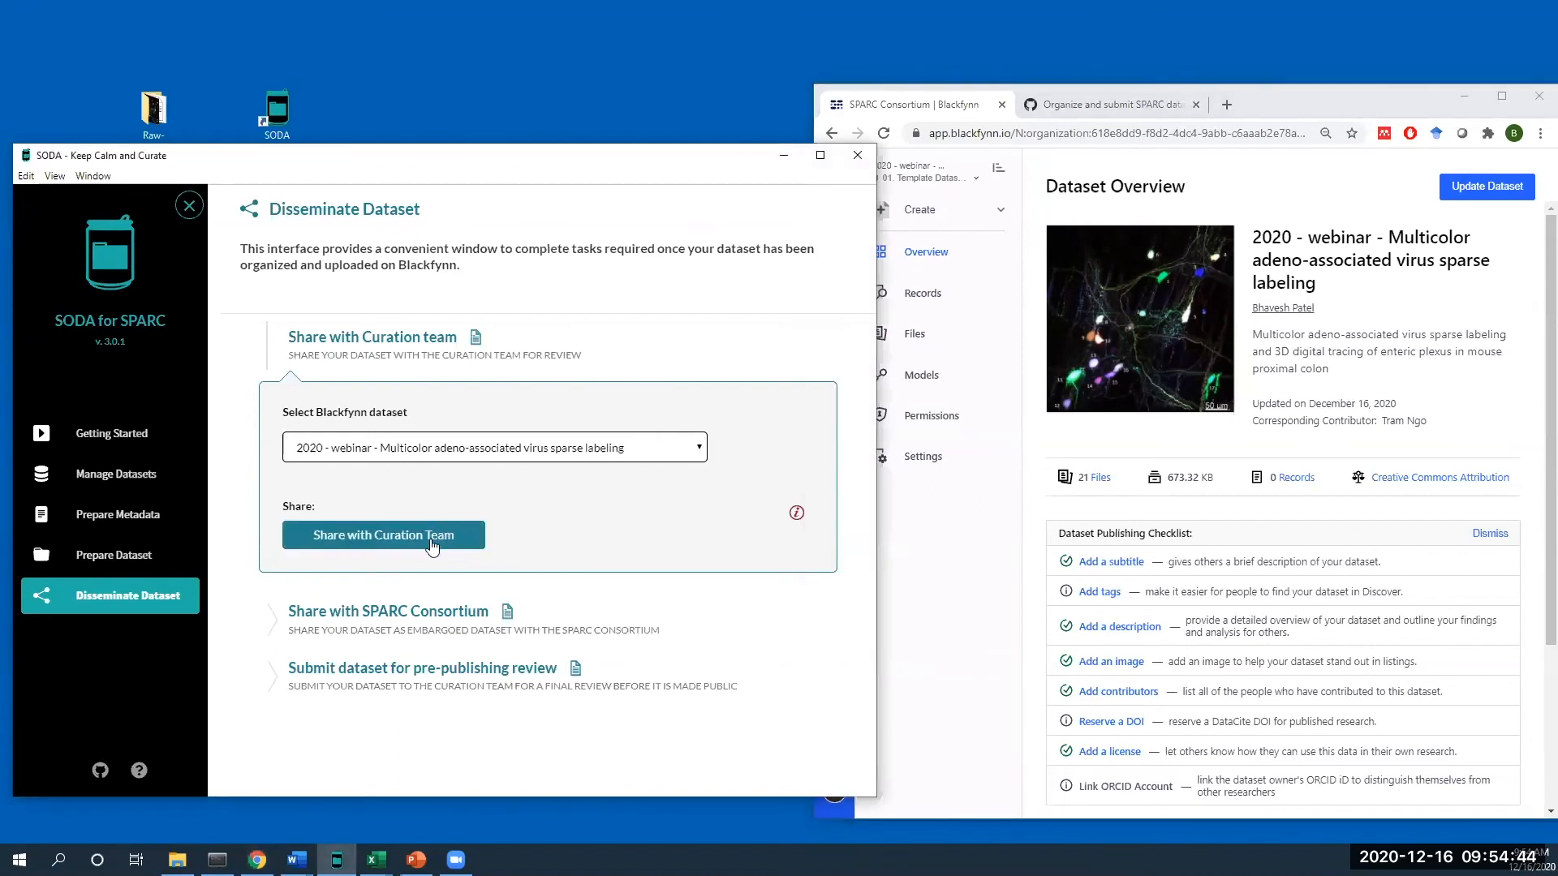
left_click(465, 539)
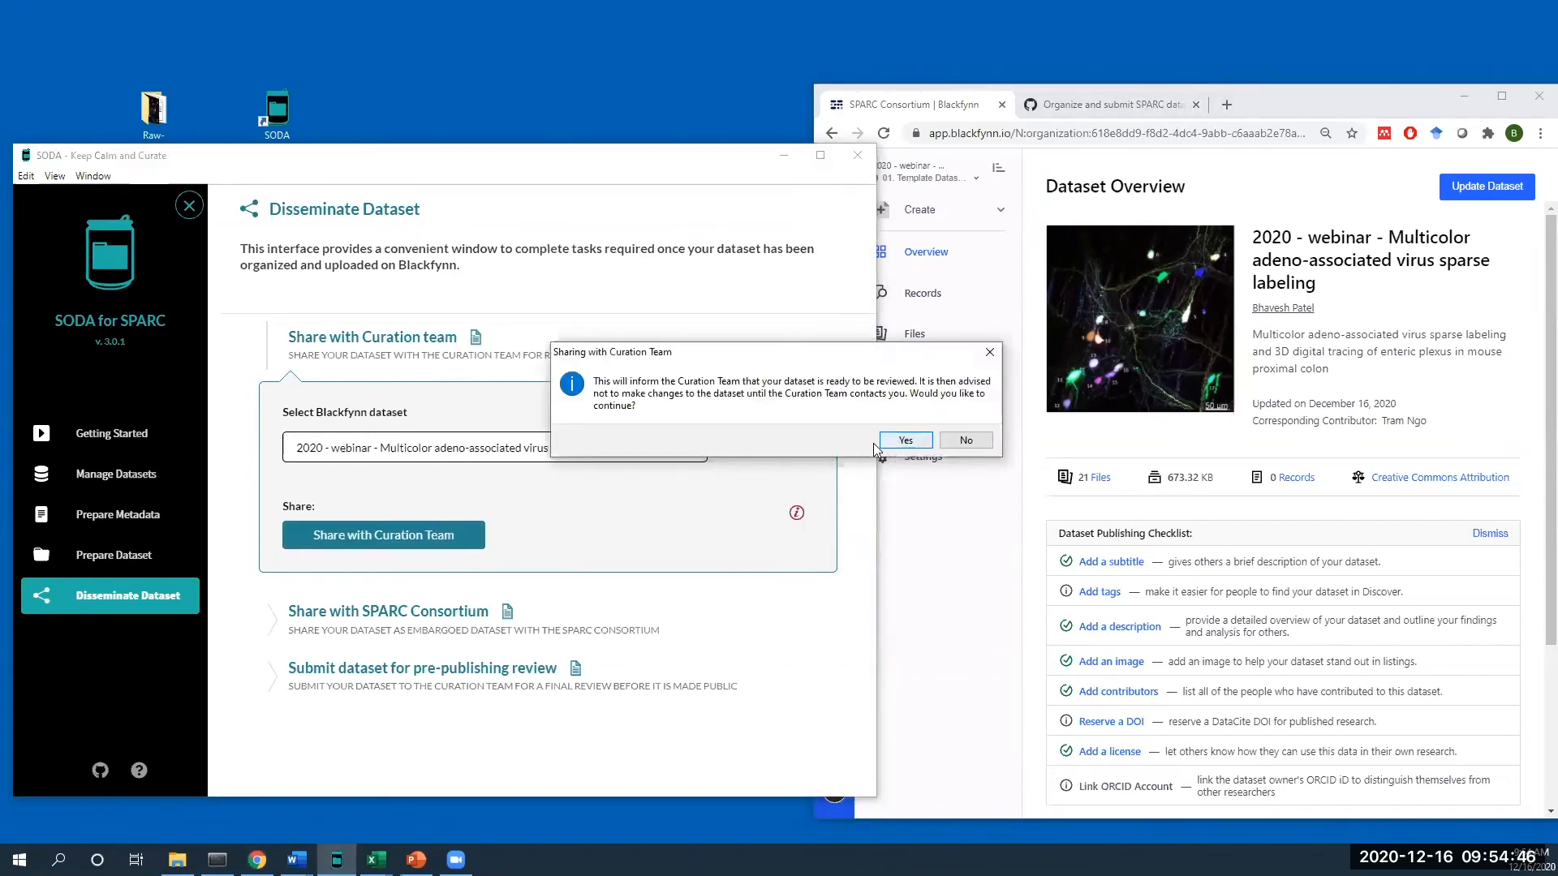
left_click(896, 440)
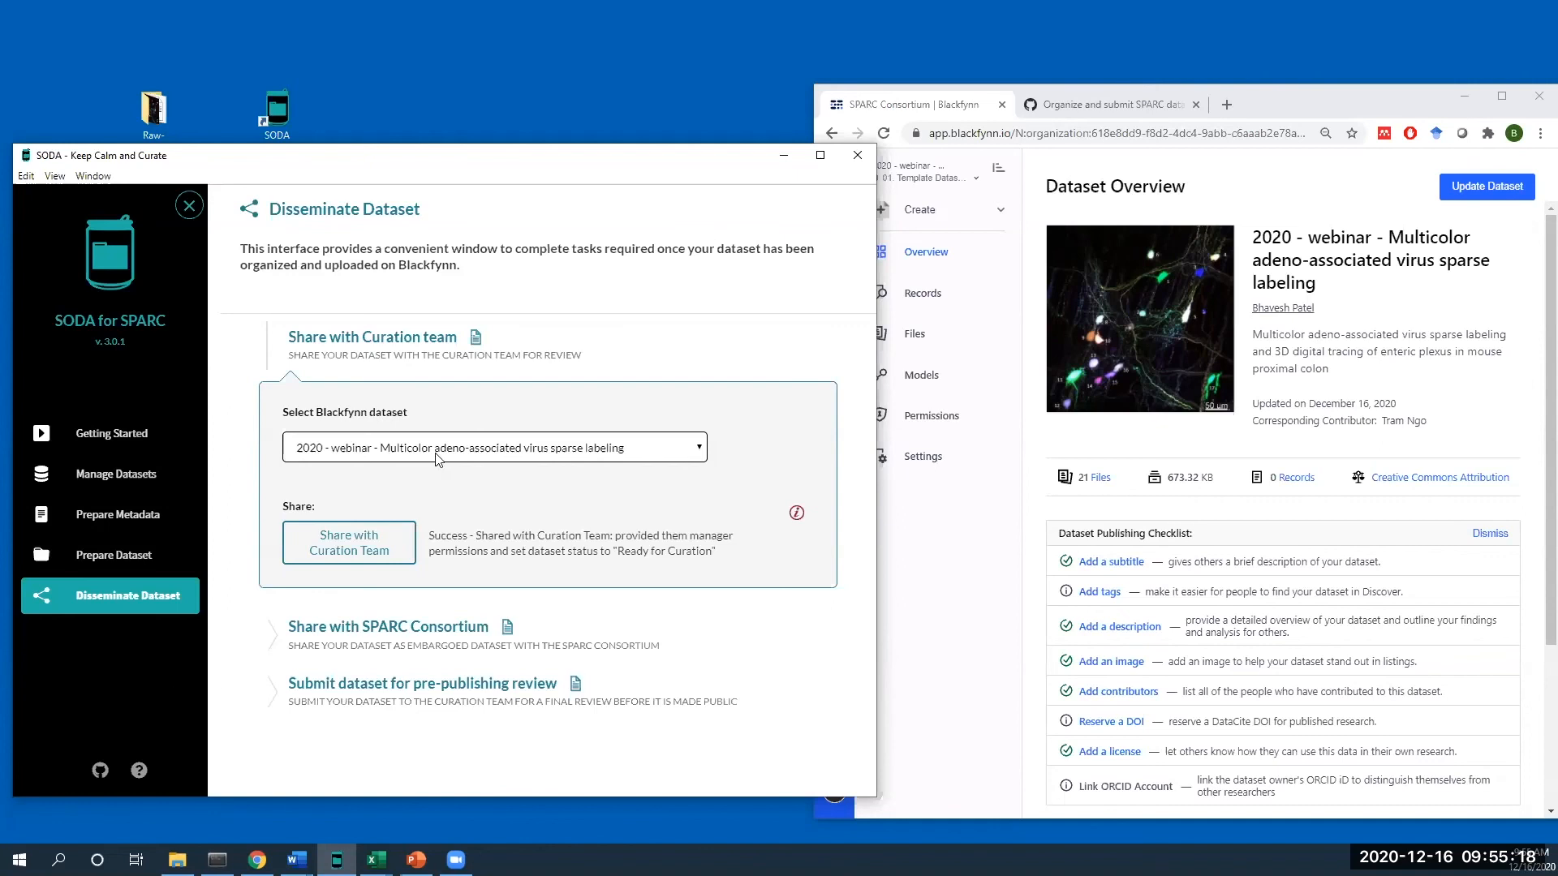
left_click_drag(443, 152, 445, 119)
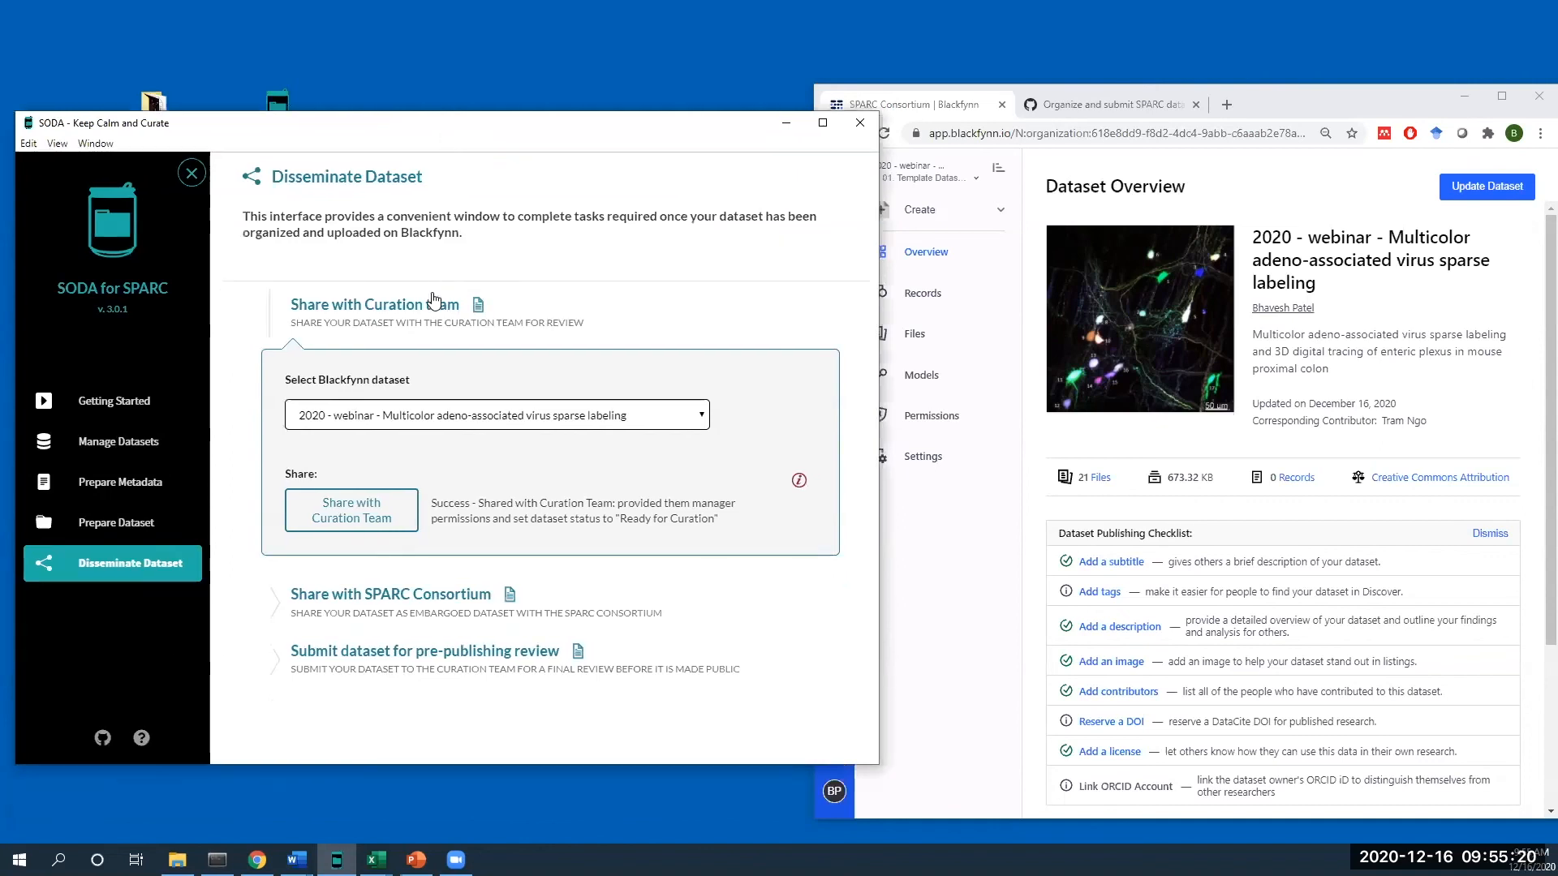
left_click(380, 323)
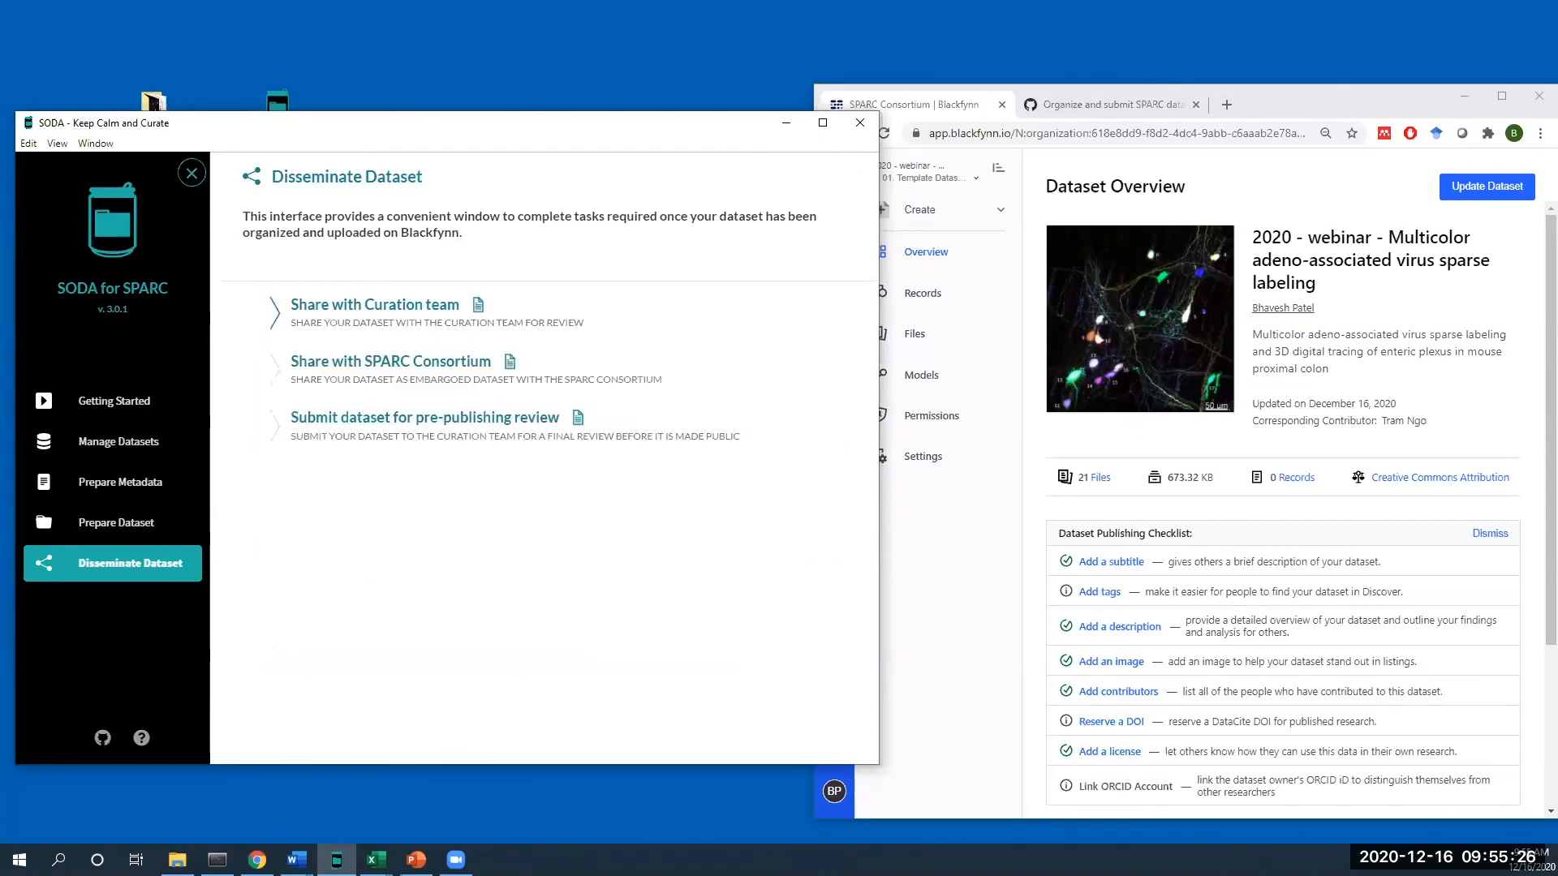
- Switch to the 101 curation with SODA presentation in PowerPoint and maximize it to view the Resources slide
left_click(256, 859)
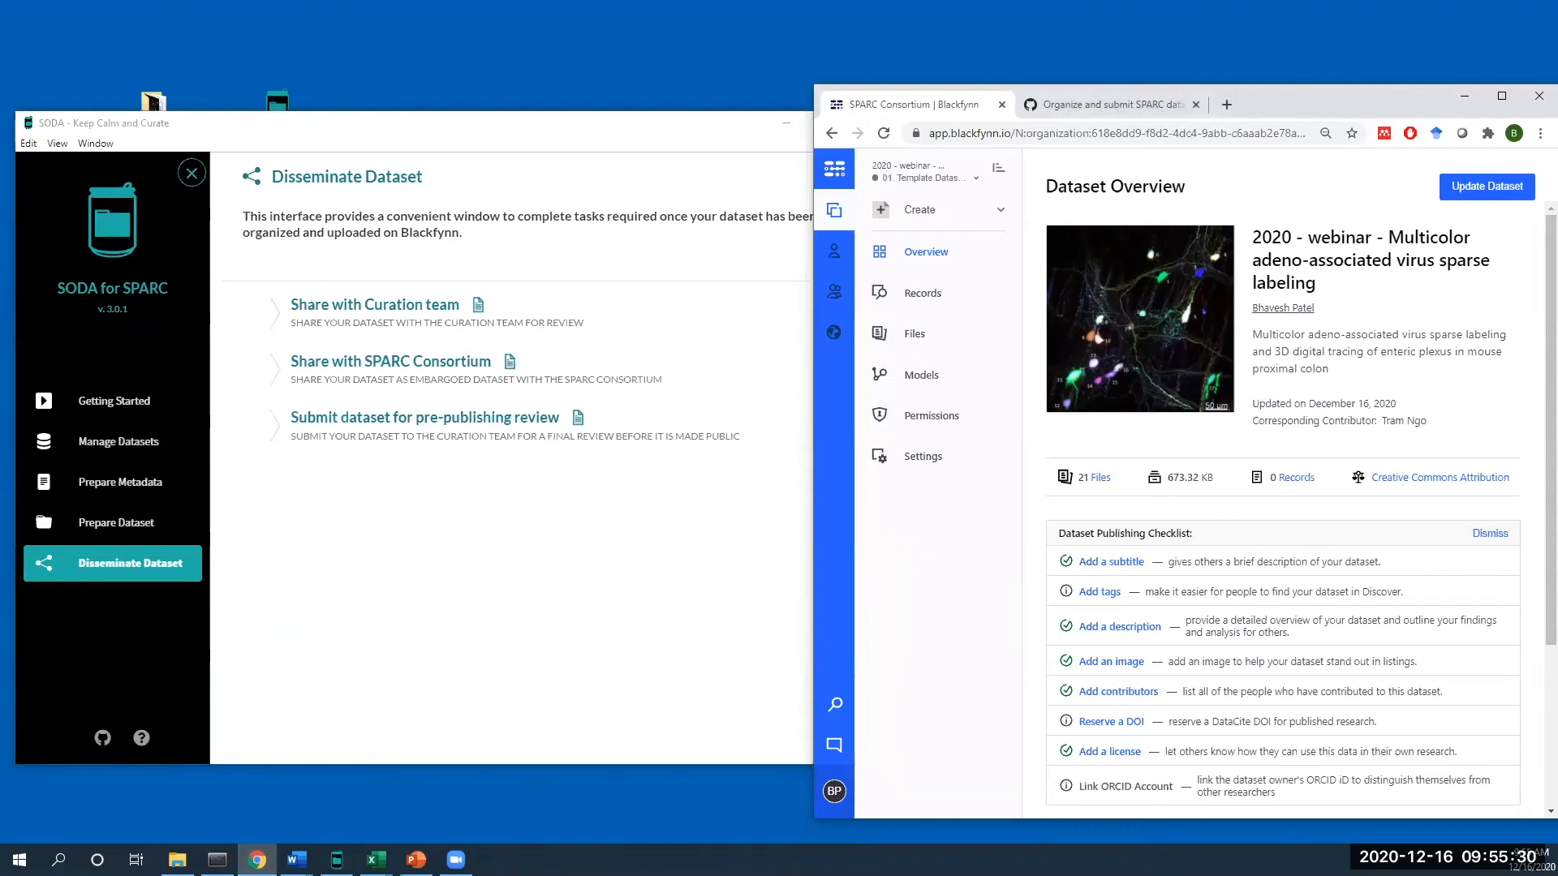
key("alt+Tab")
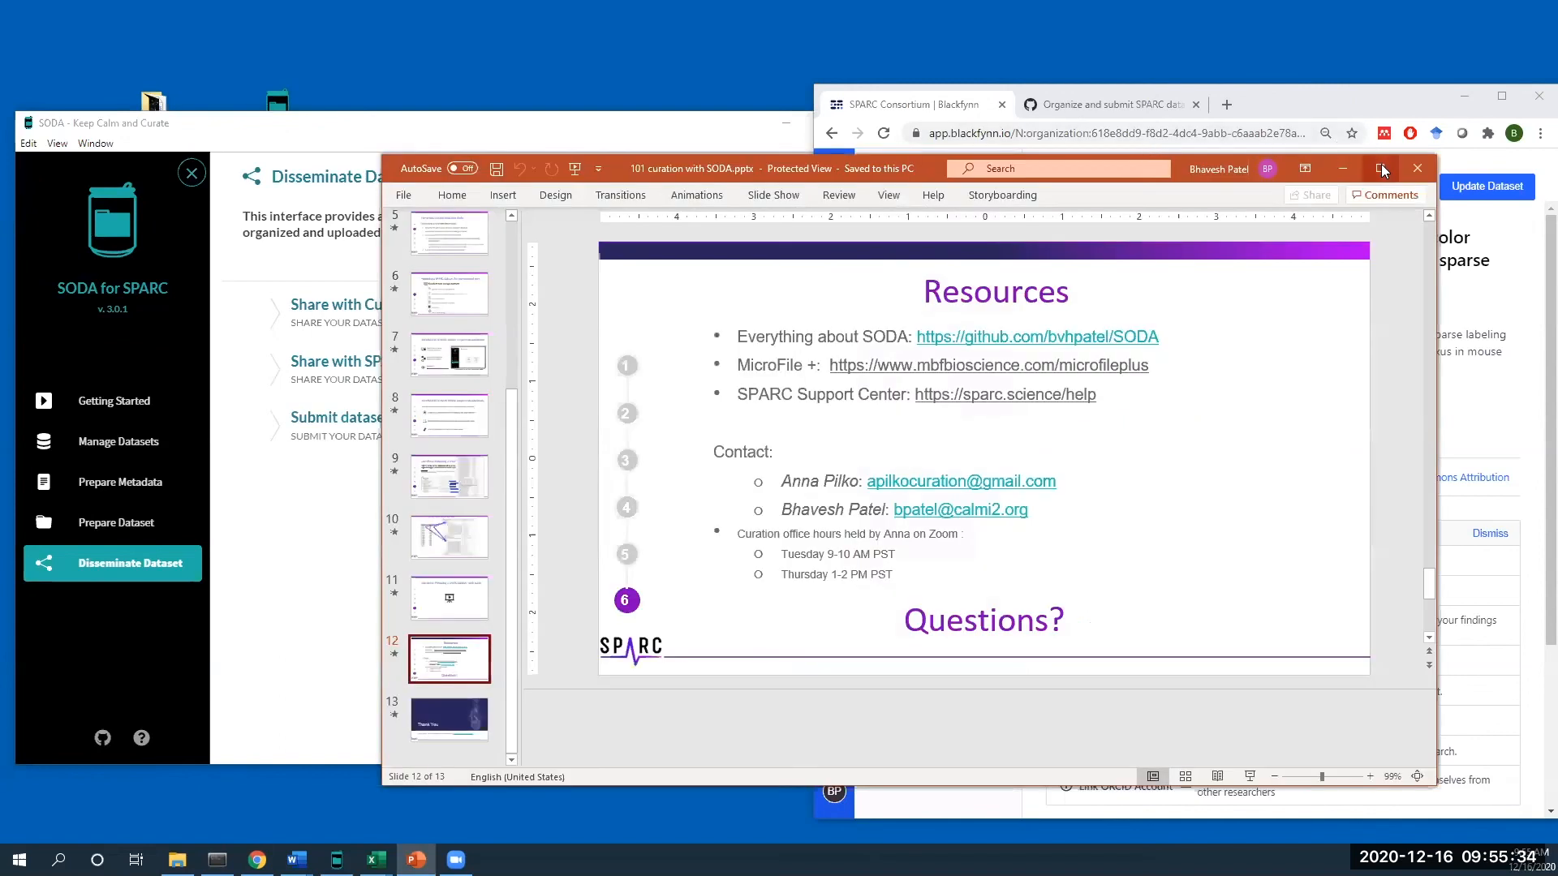
left_click(1382, 168)
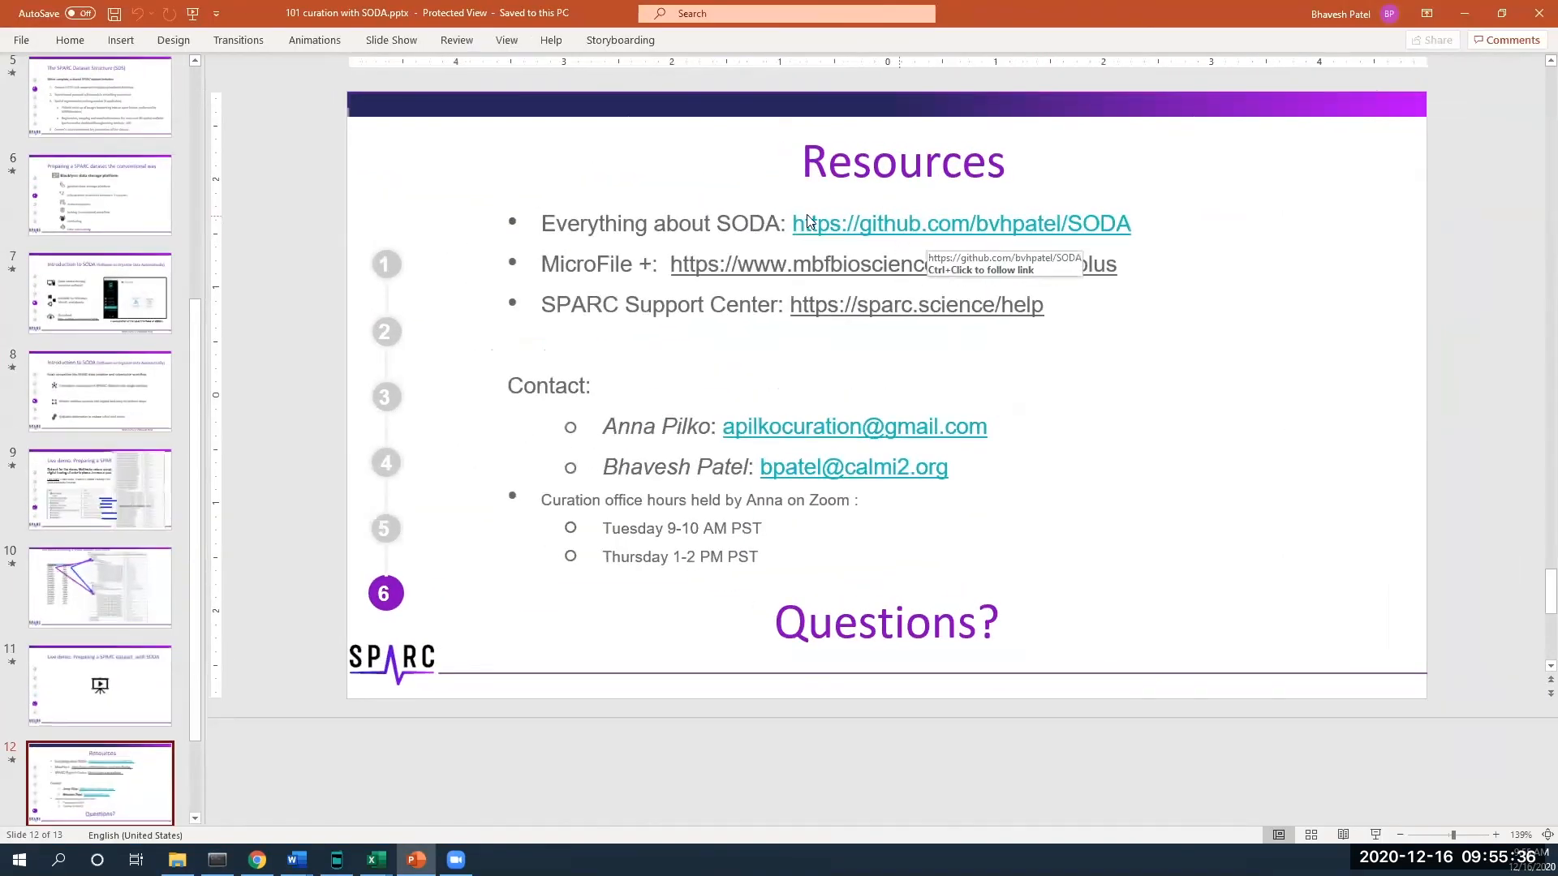